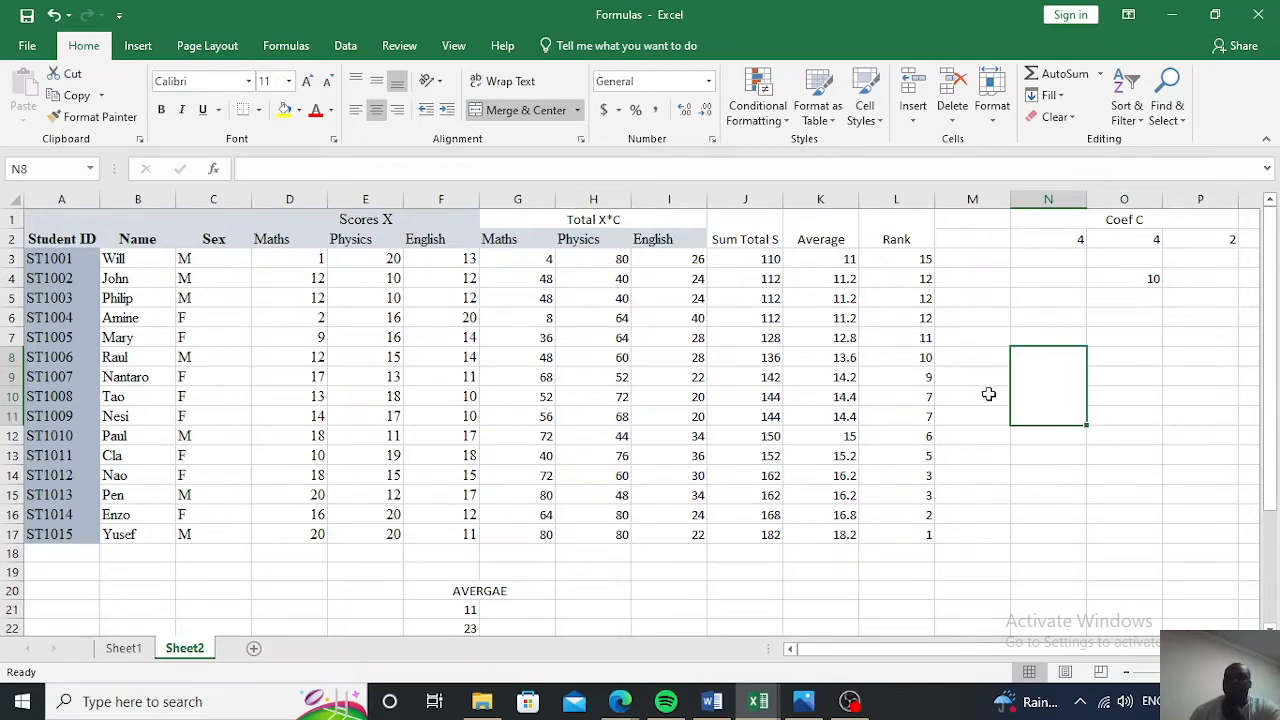
Start a SUM formula in cell I20 below the score table
scroll(808, 522, down, 1)
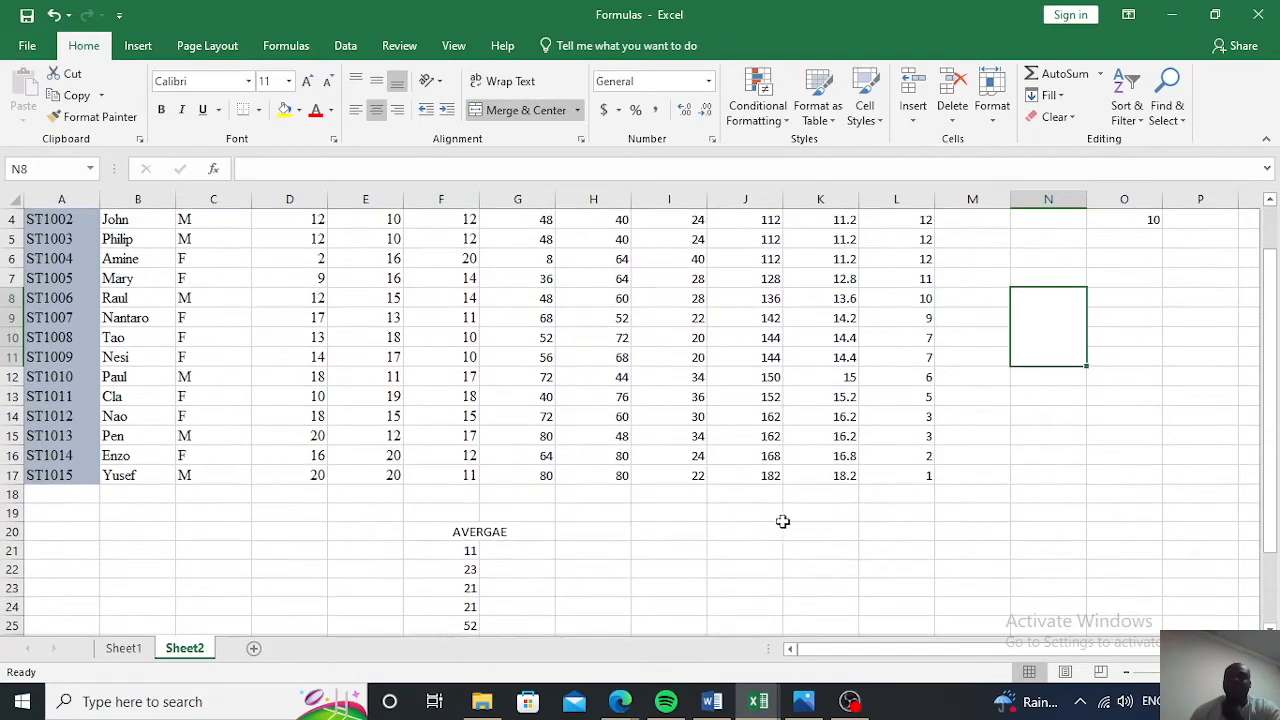
click(652, 531)
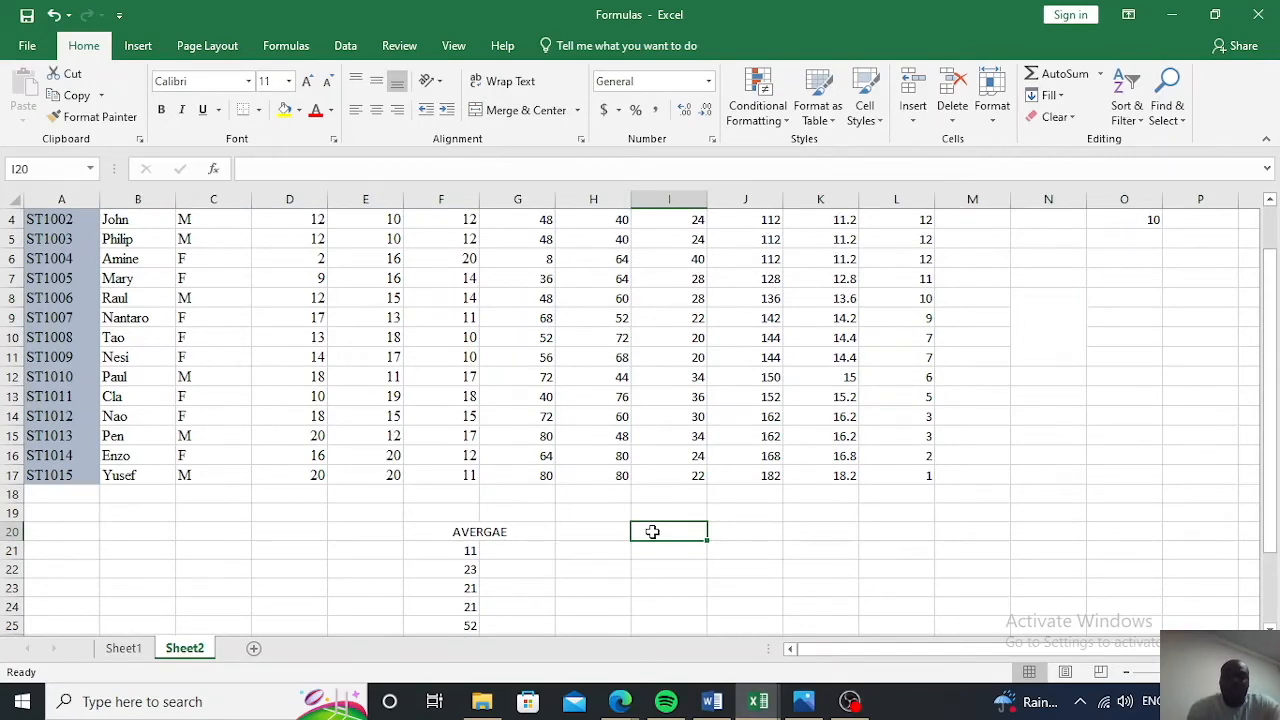
text(=)
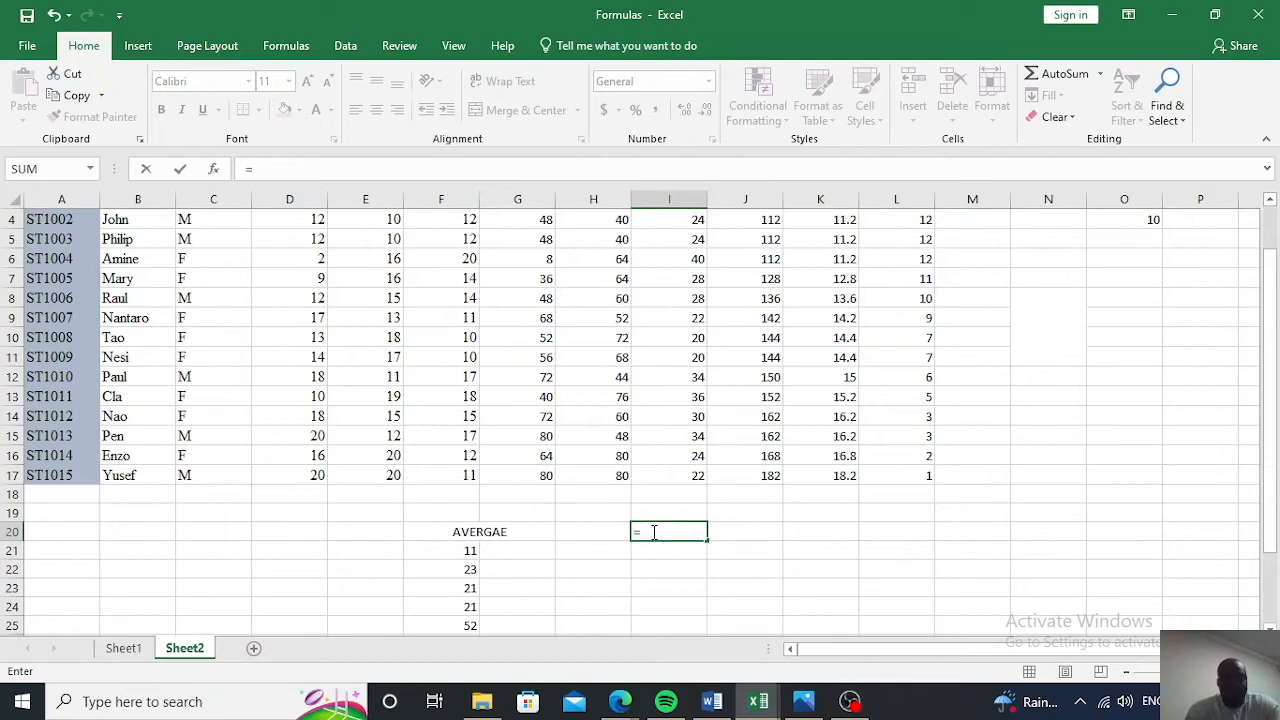
text(su)
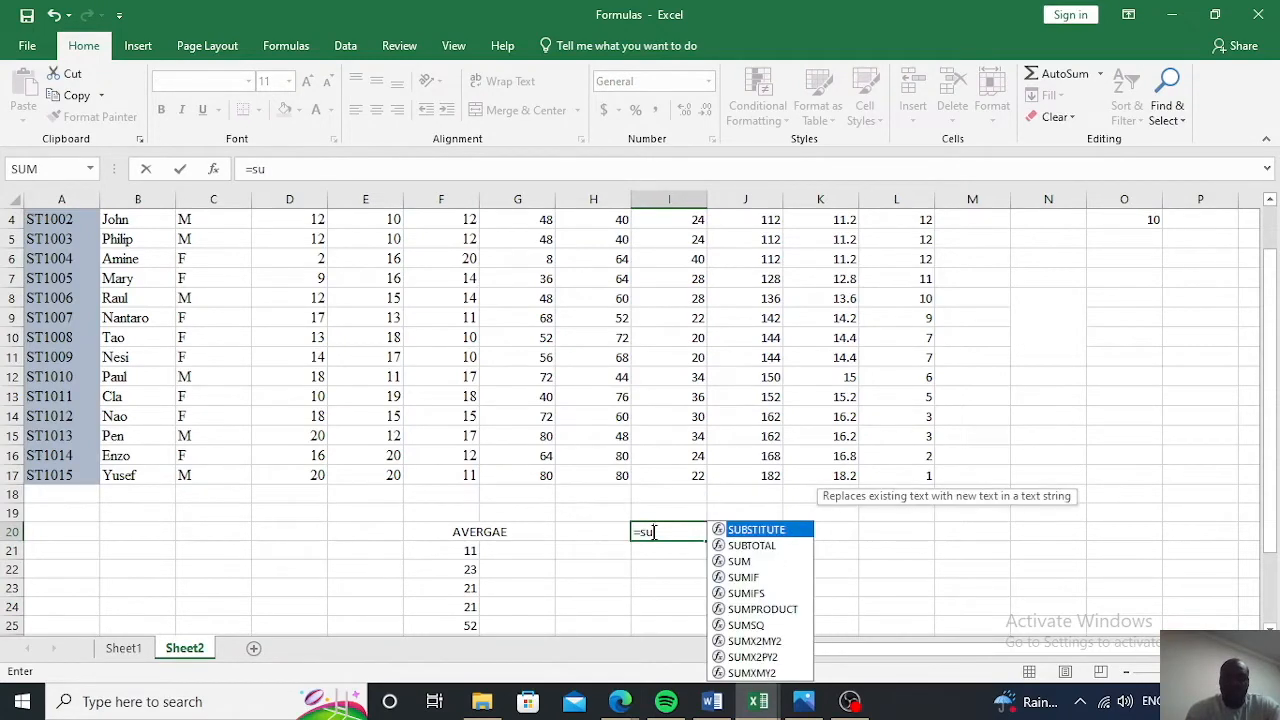
text(m)
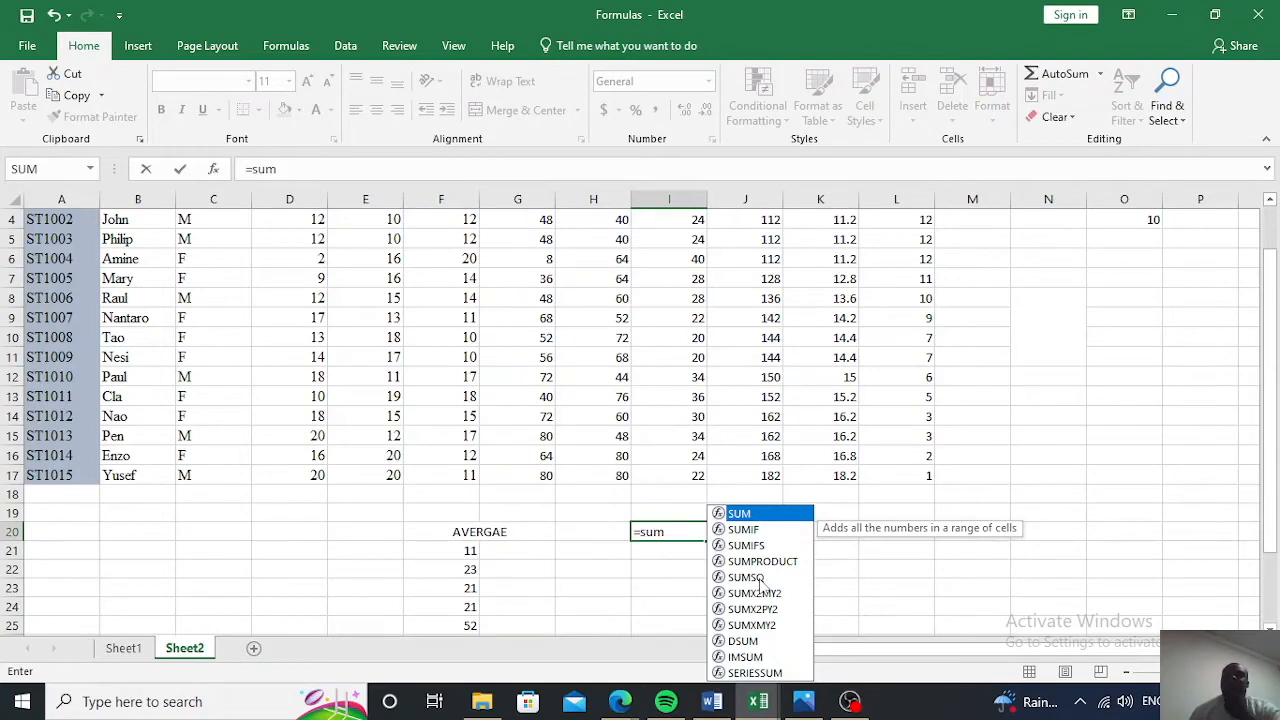
double_click(752, 517)
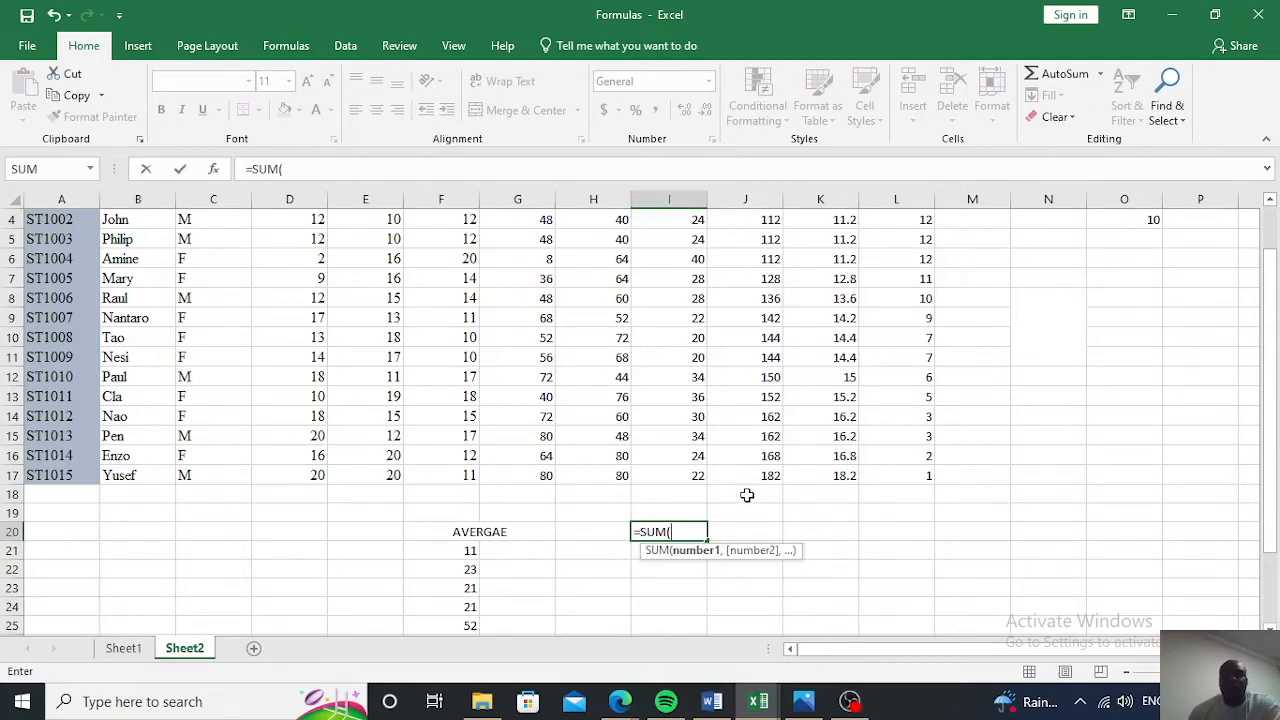
scroll(727, 476, up, 1)
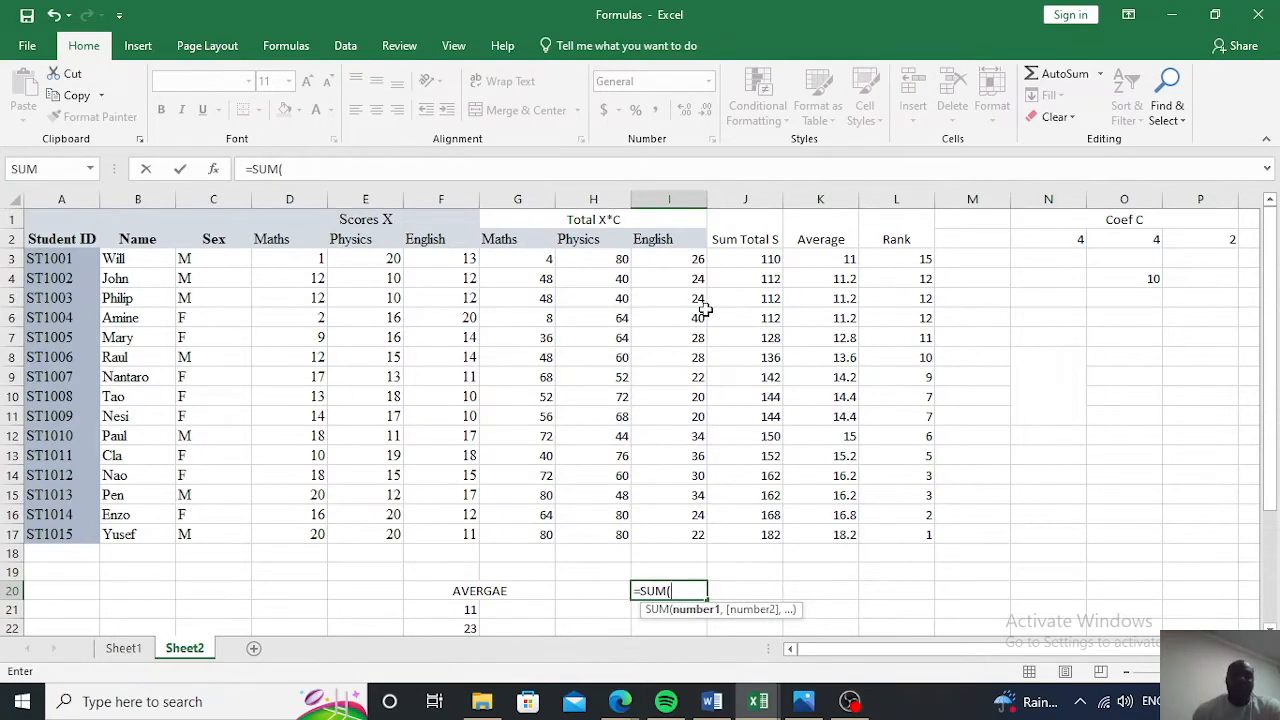
click(682, 259)
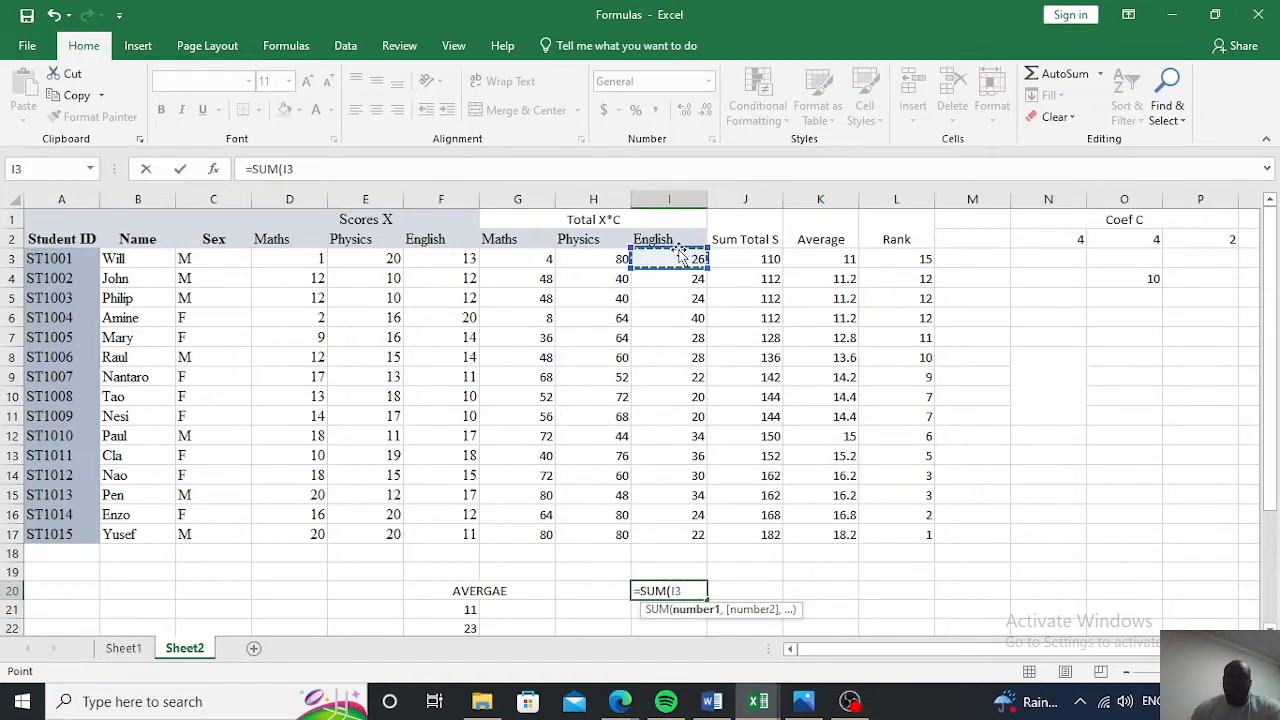
key(BackSpace)
key(BackSpace)
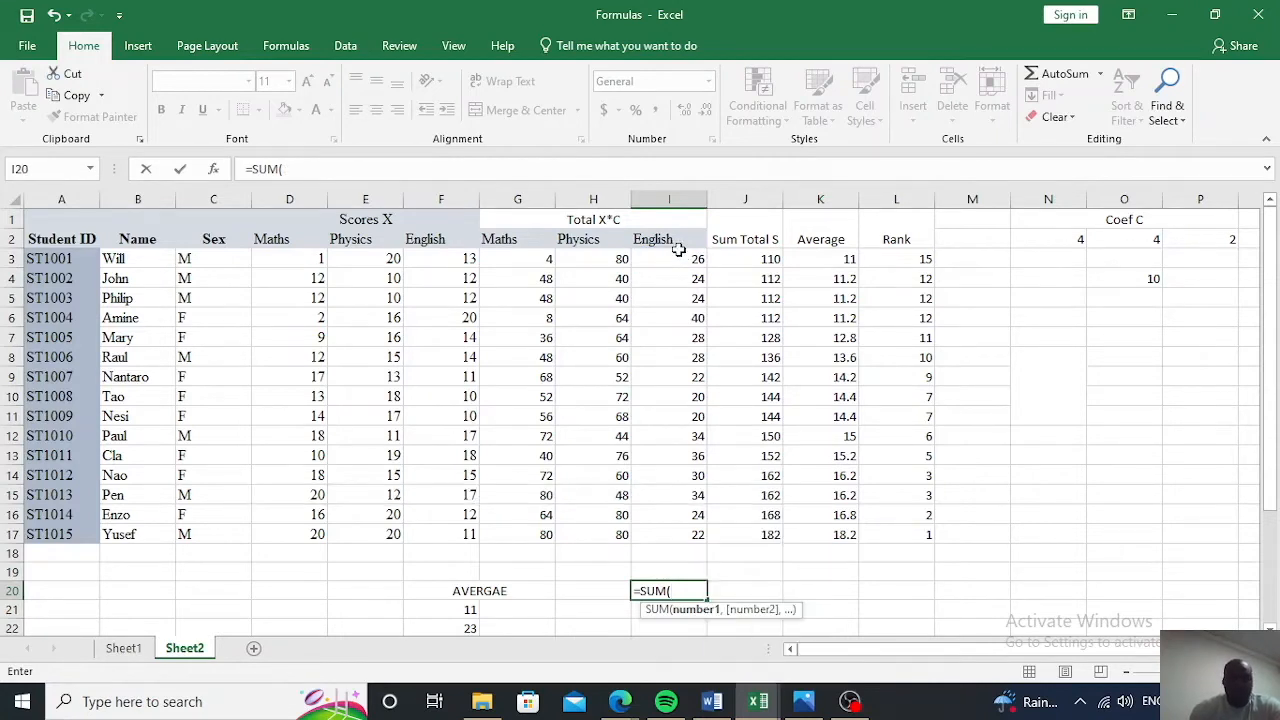
text(i)
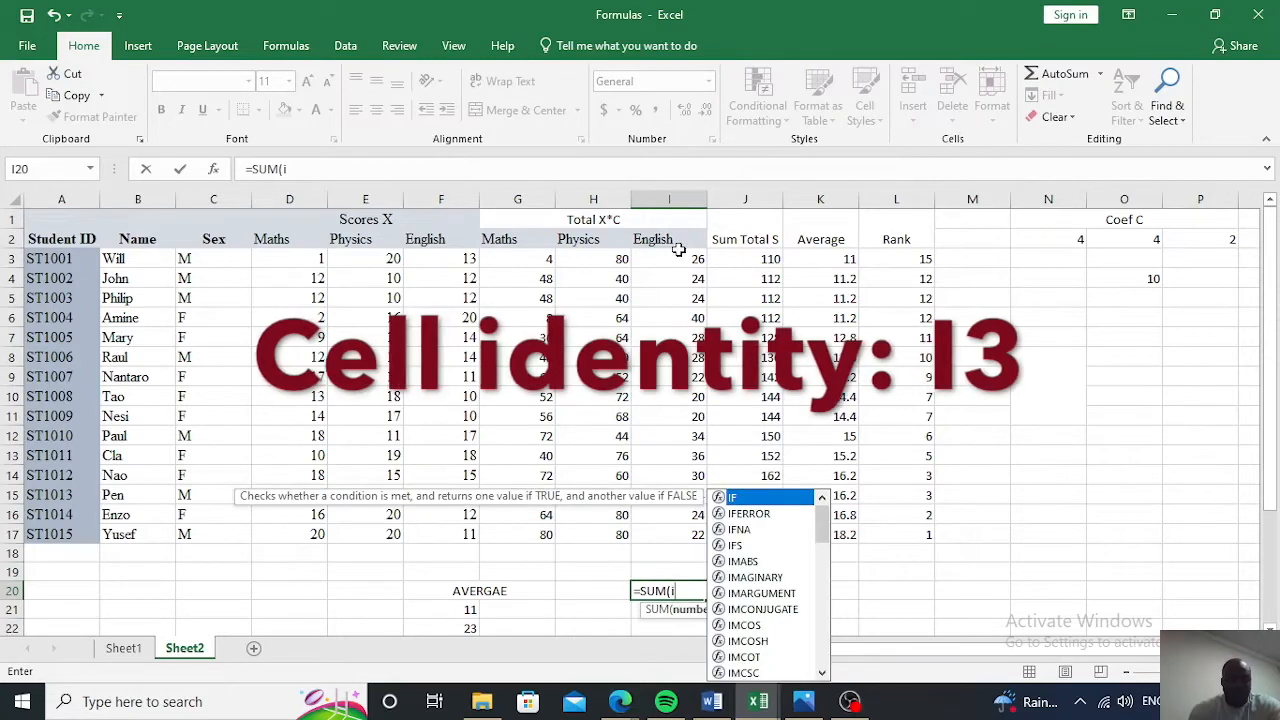
text(3)
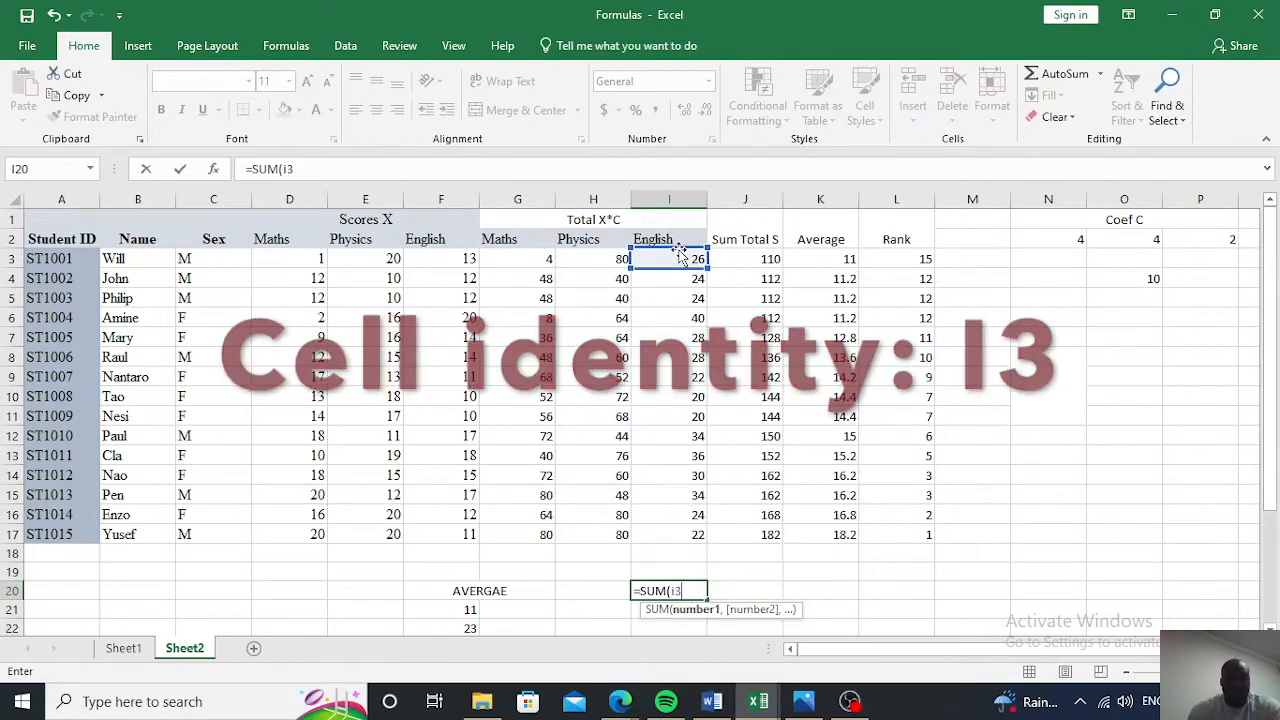
drag(680, 258, 667, 536)
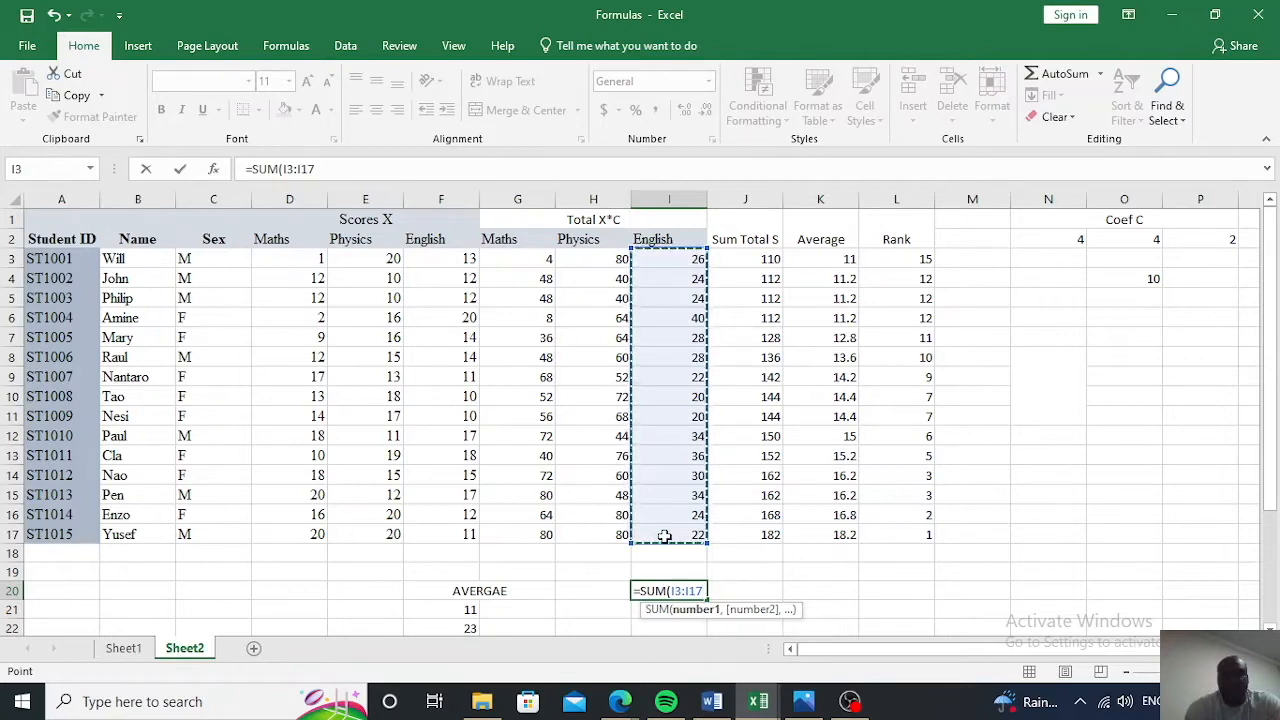
key(BackSpace)
key(BackSpace)
key(BackSpace)
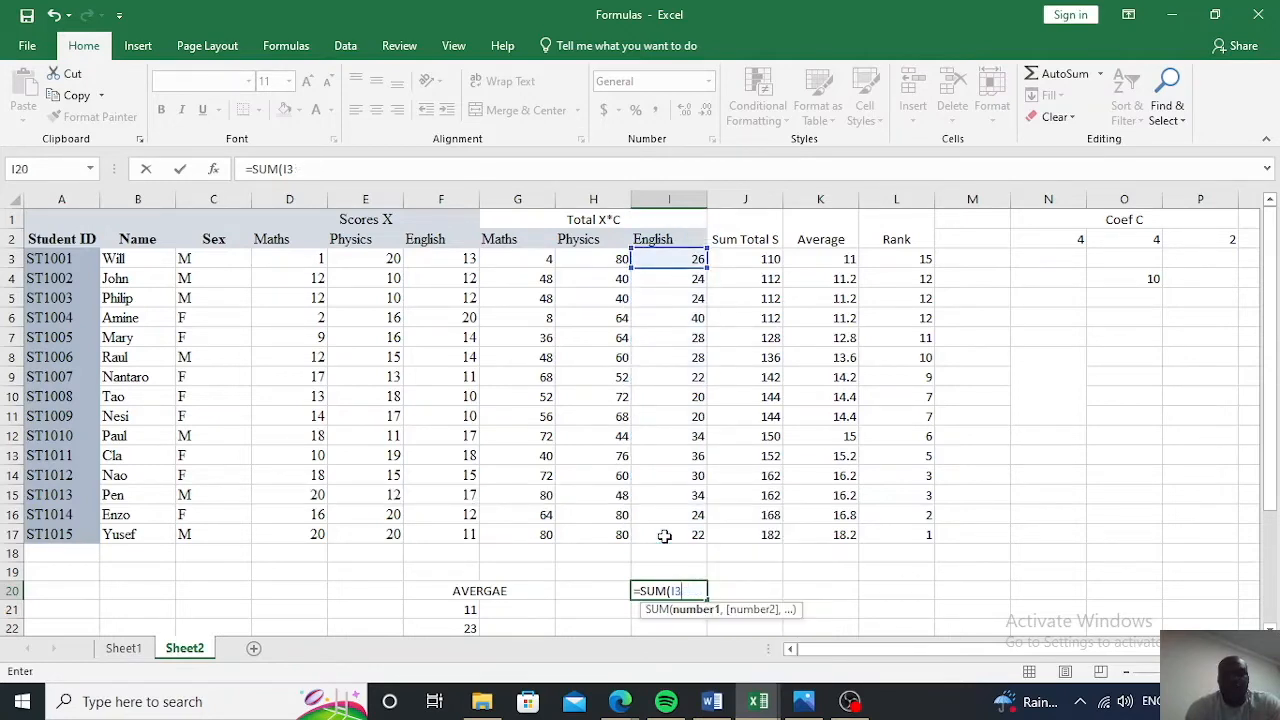
key(BackSpace)
key(BackSpace)
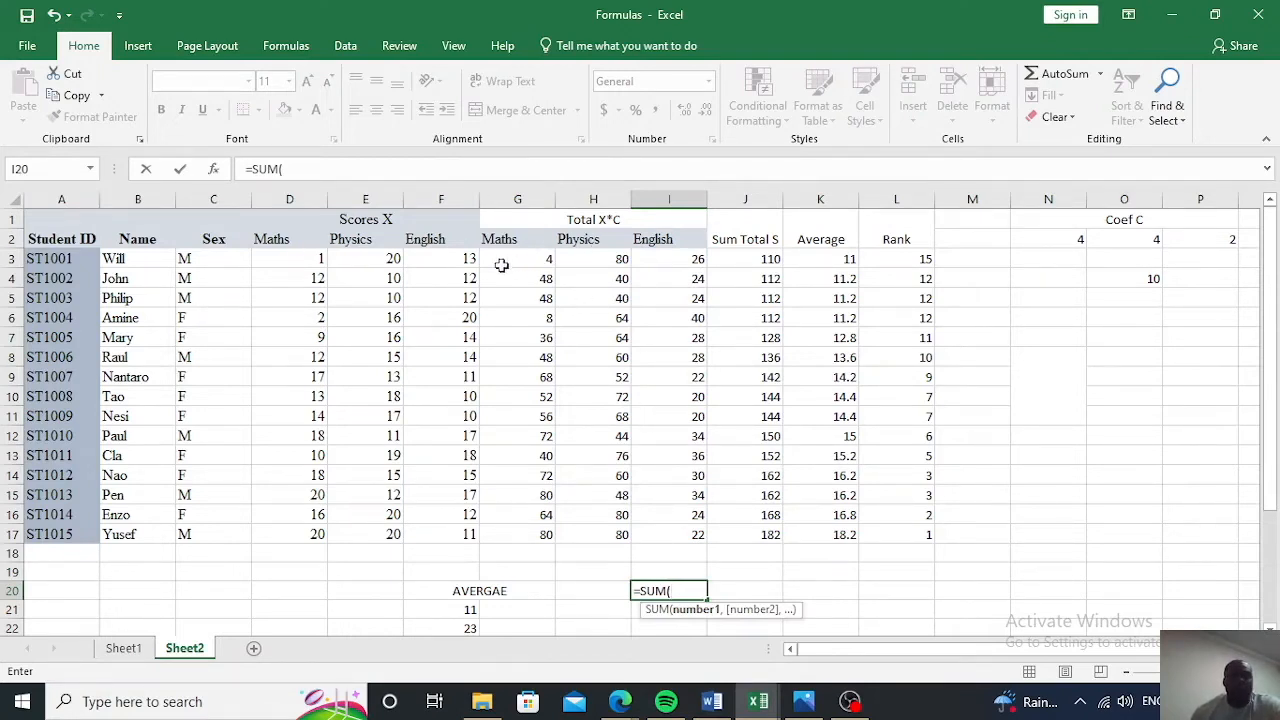
Complete the SUM formula in I20 with the range G3:I3
drag(510, 262, 646, 261)
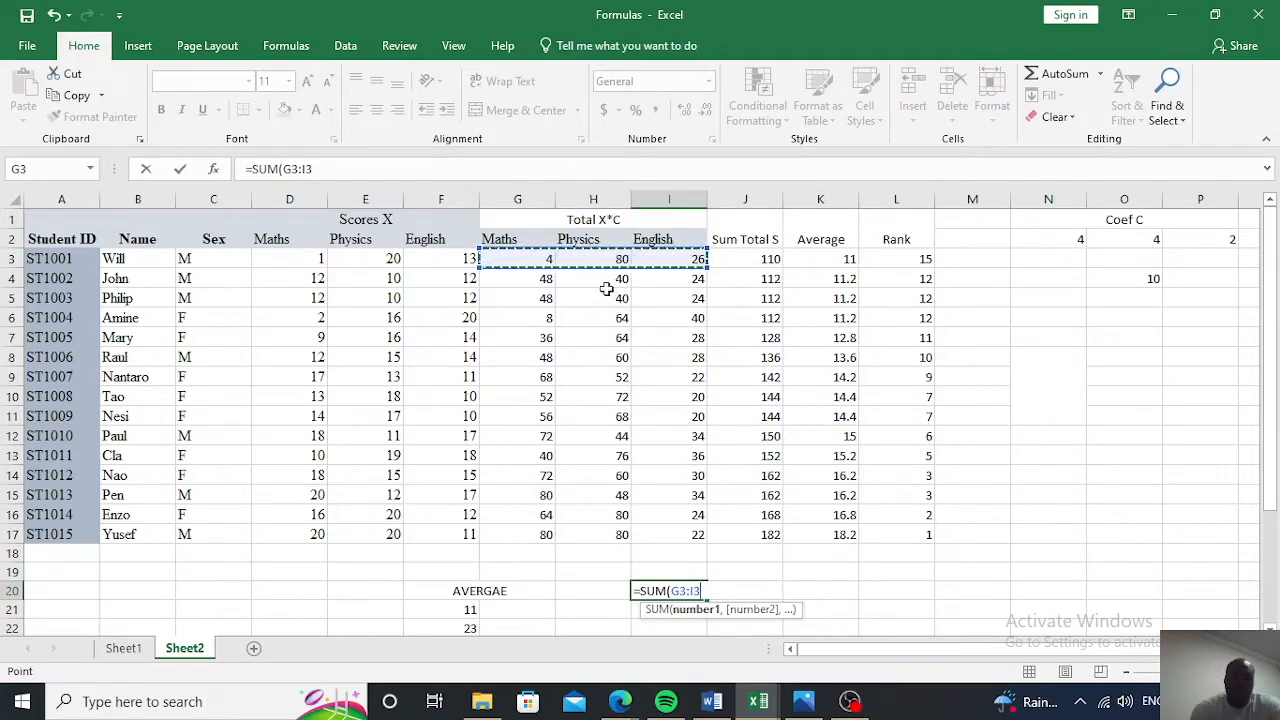
text())
key(Return)
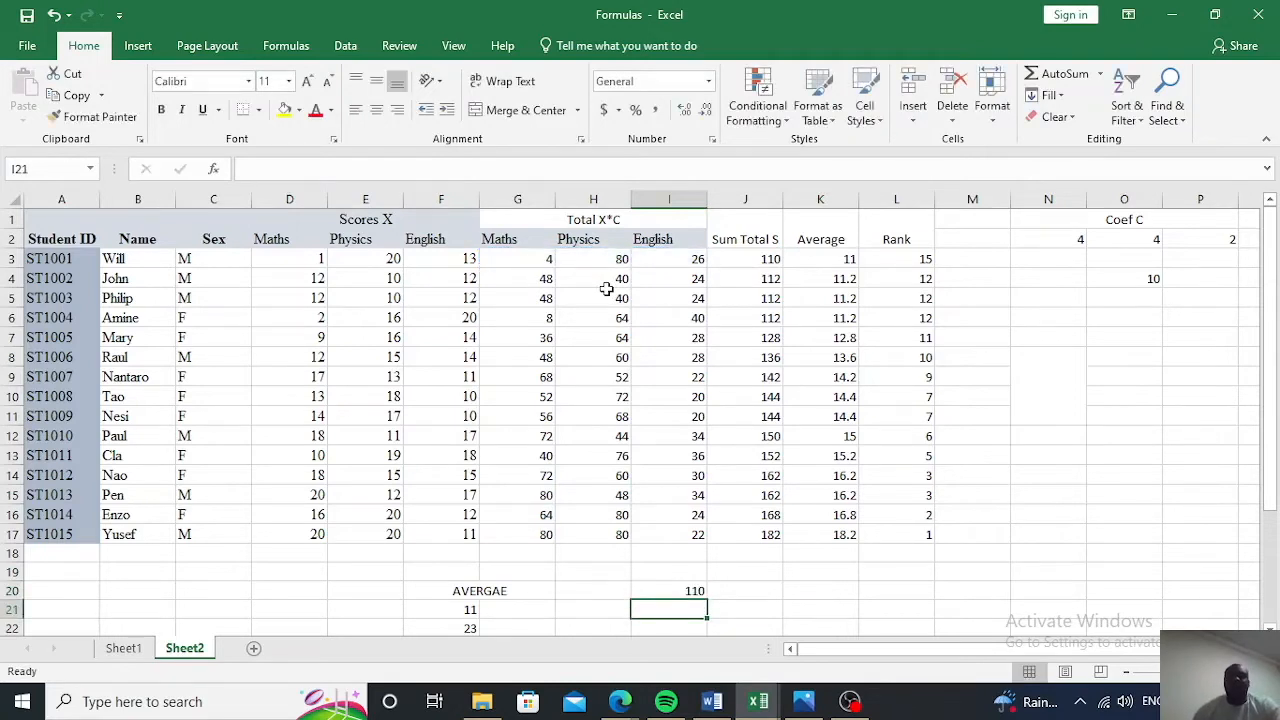
Examine the formula and its cell references in J3, the first value under Sum Total S
click(769, 261)
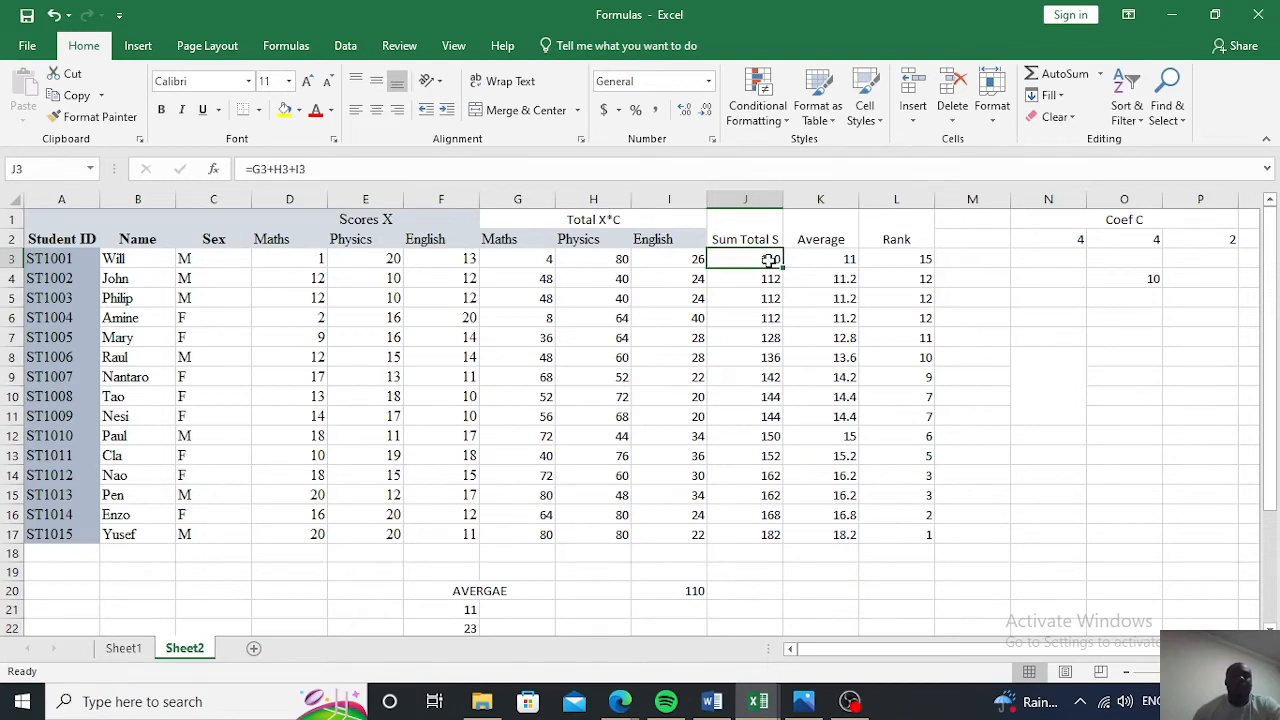
double_click(769, 259)
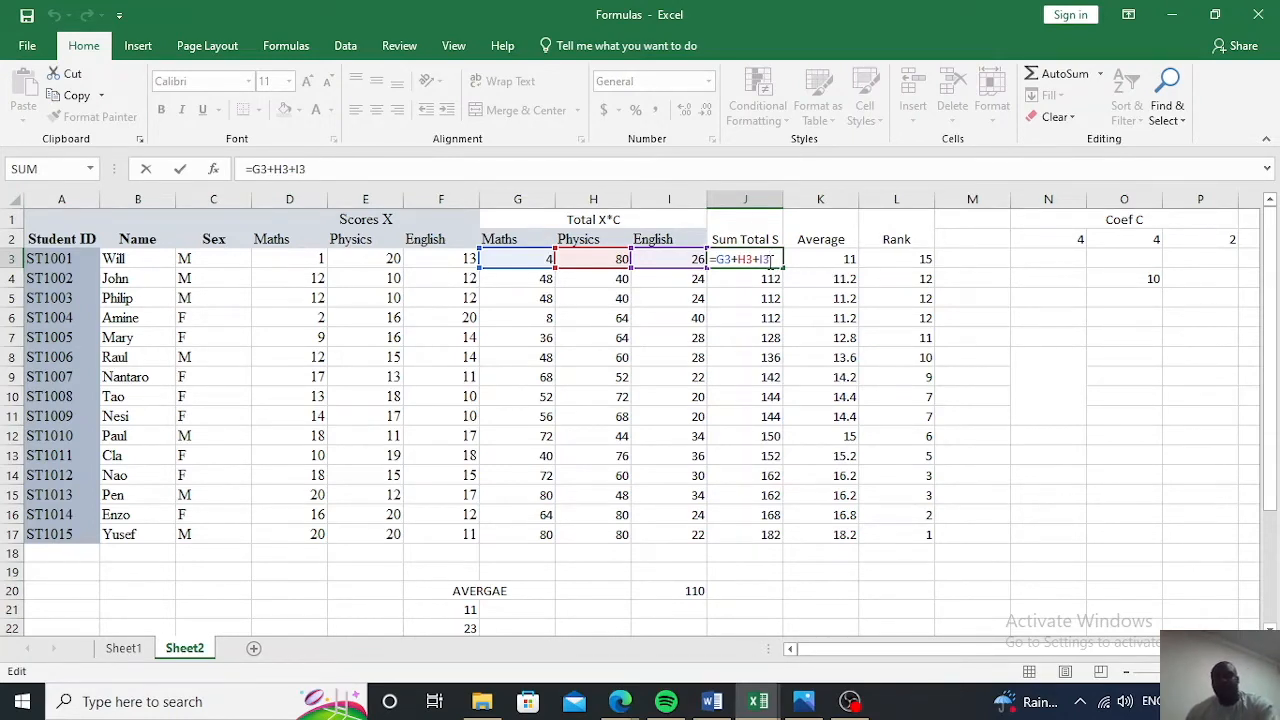
key(Return)
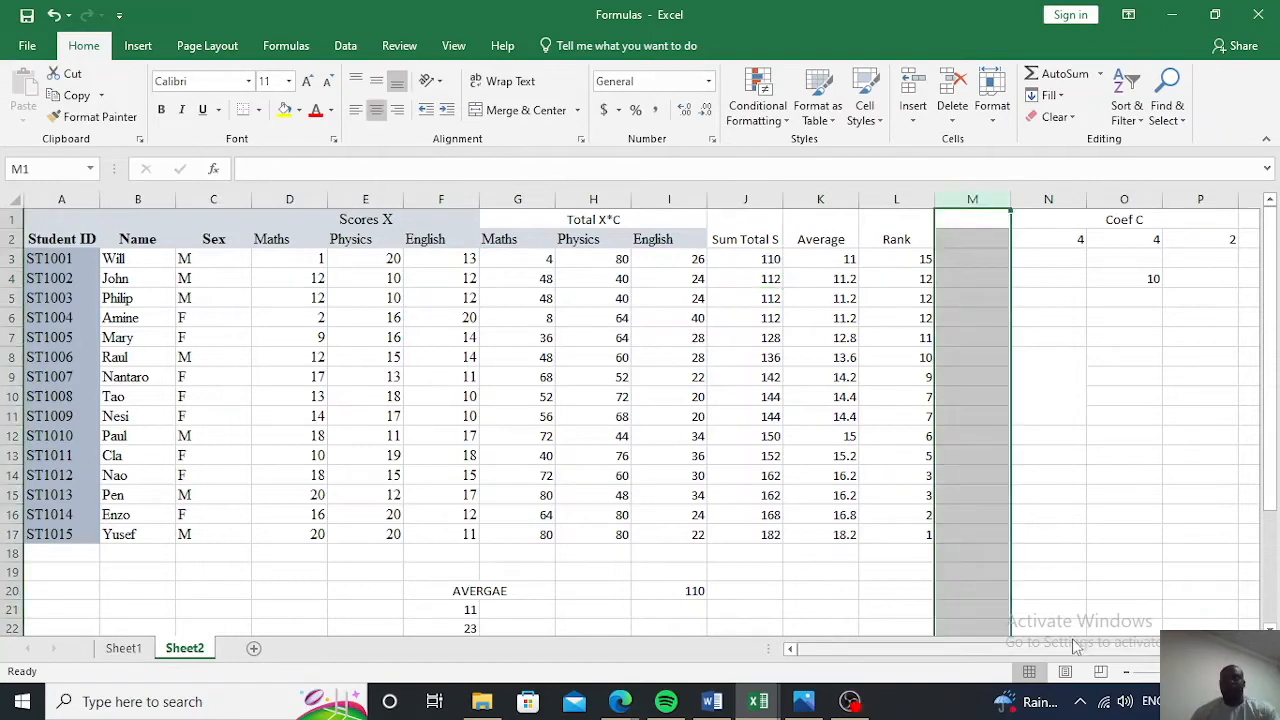
click(942, 474)
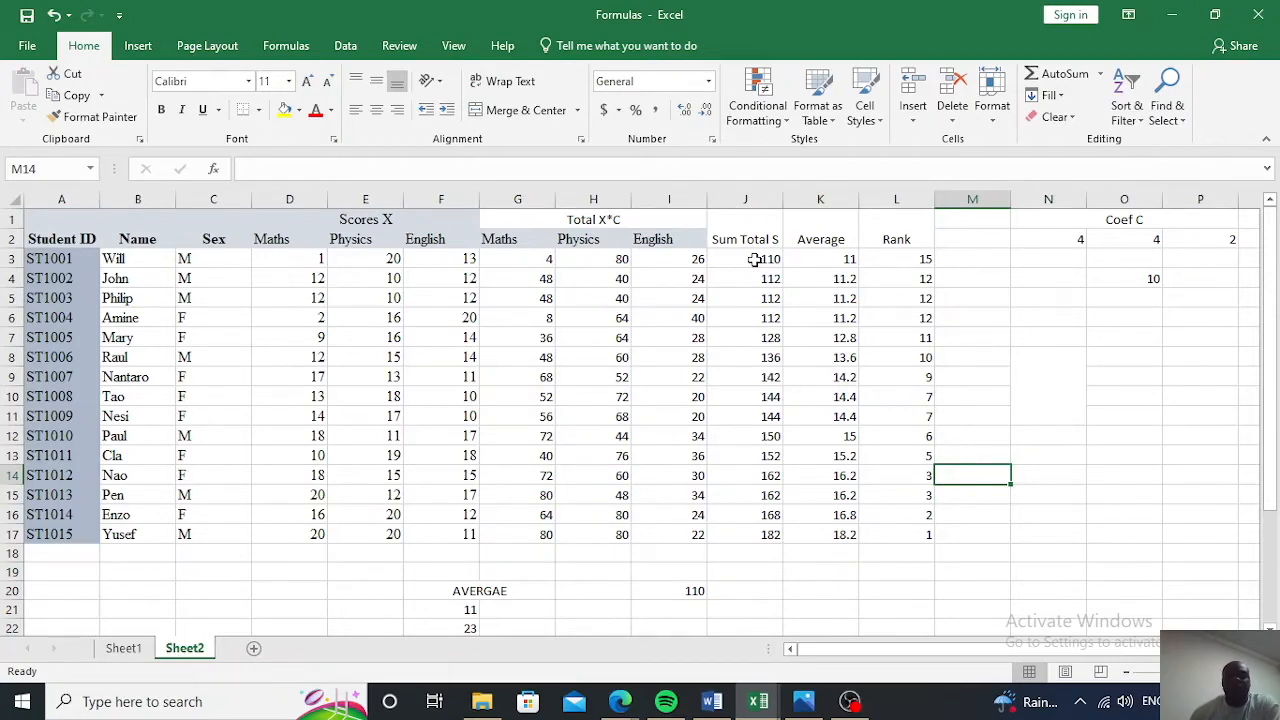
click(755, 259)
double_click(755, 259)
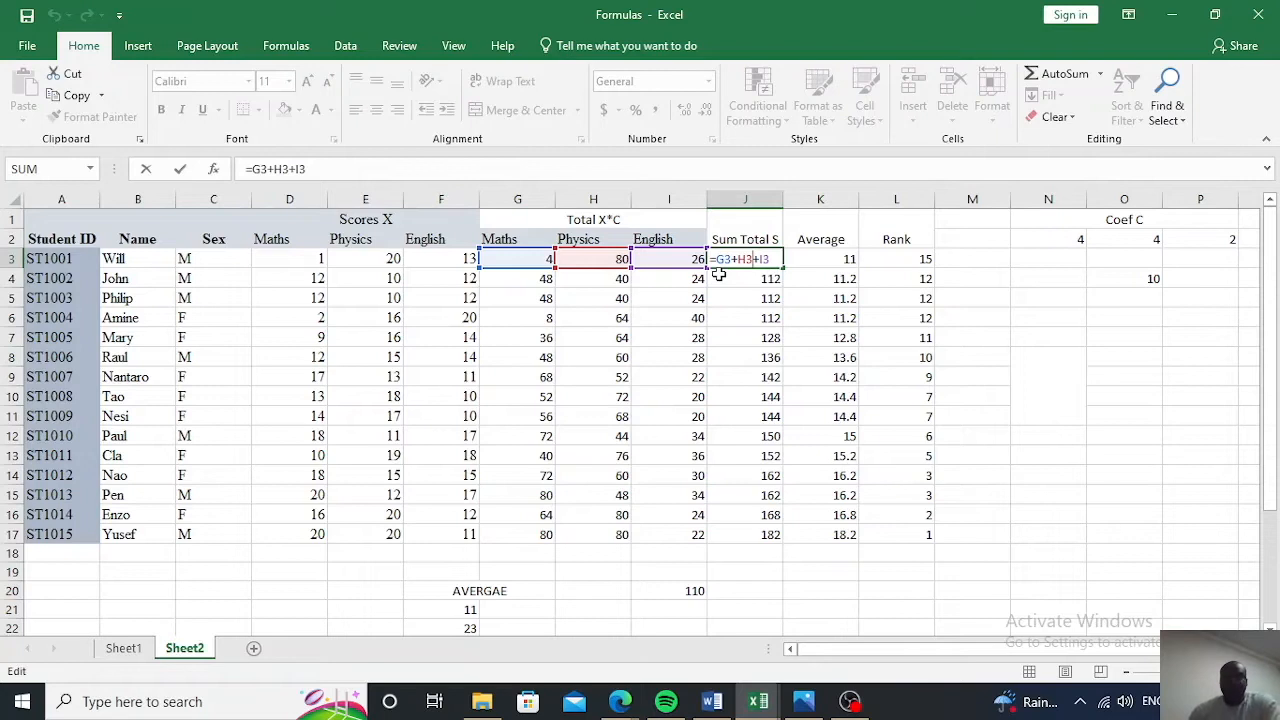
Insert a new blank column at column M, directly after the Rank column
click(985, 200)
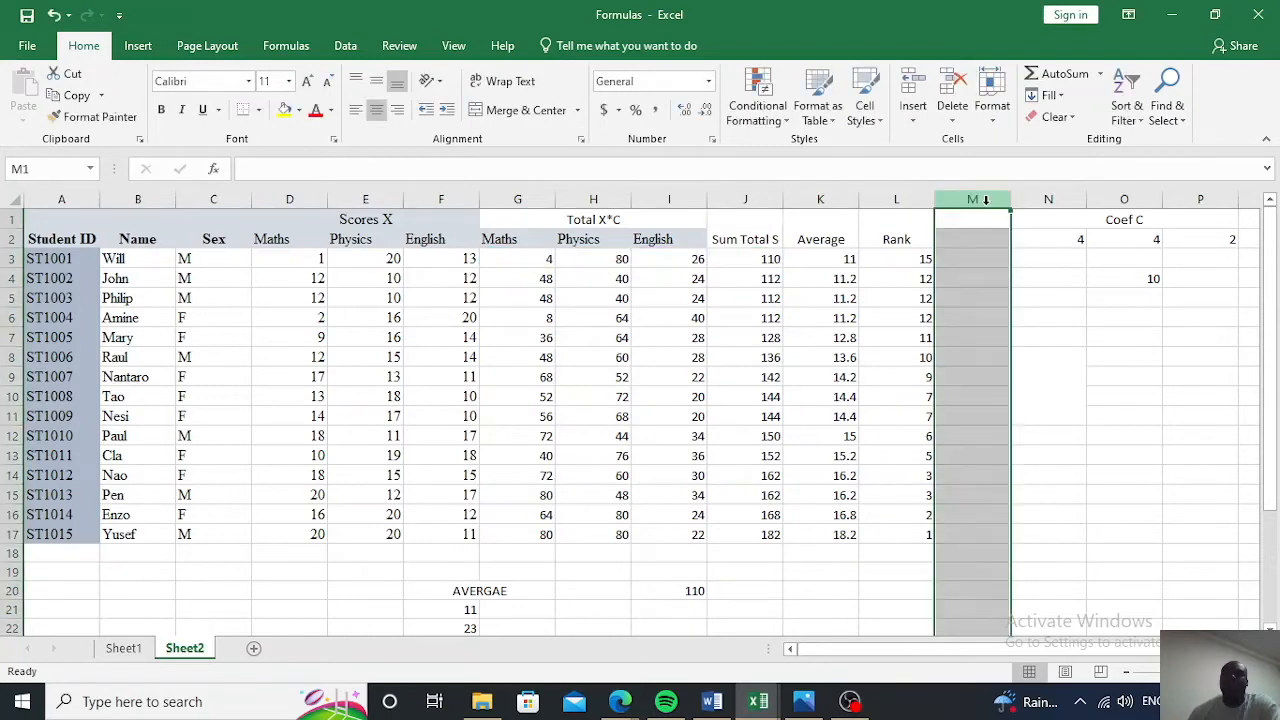
right_click(985, 200)
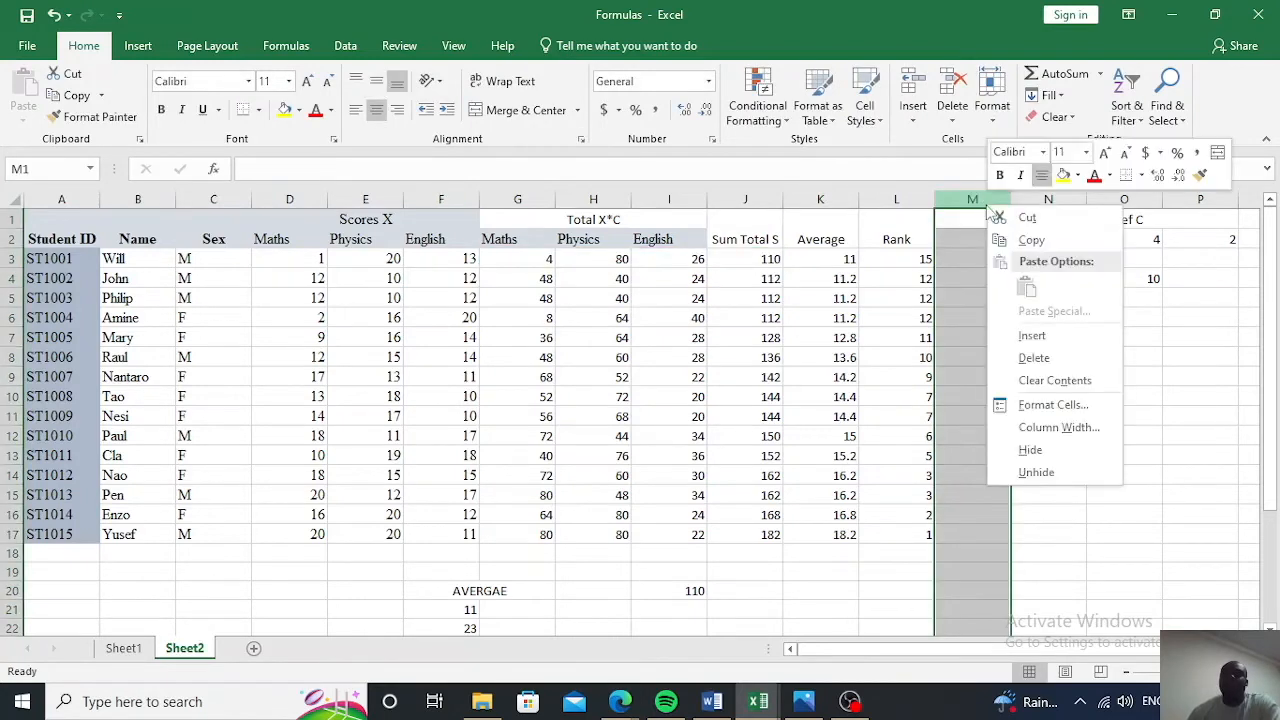
click(1031, 337)
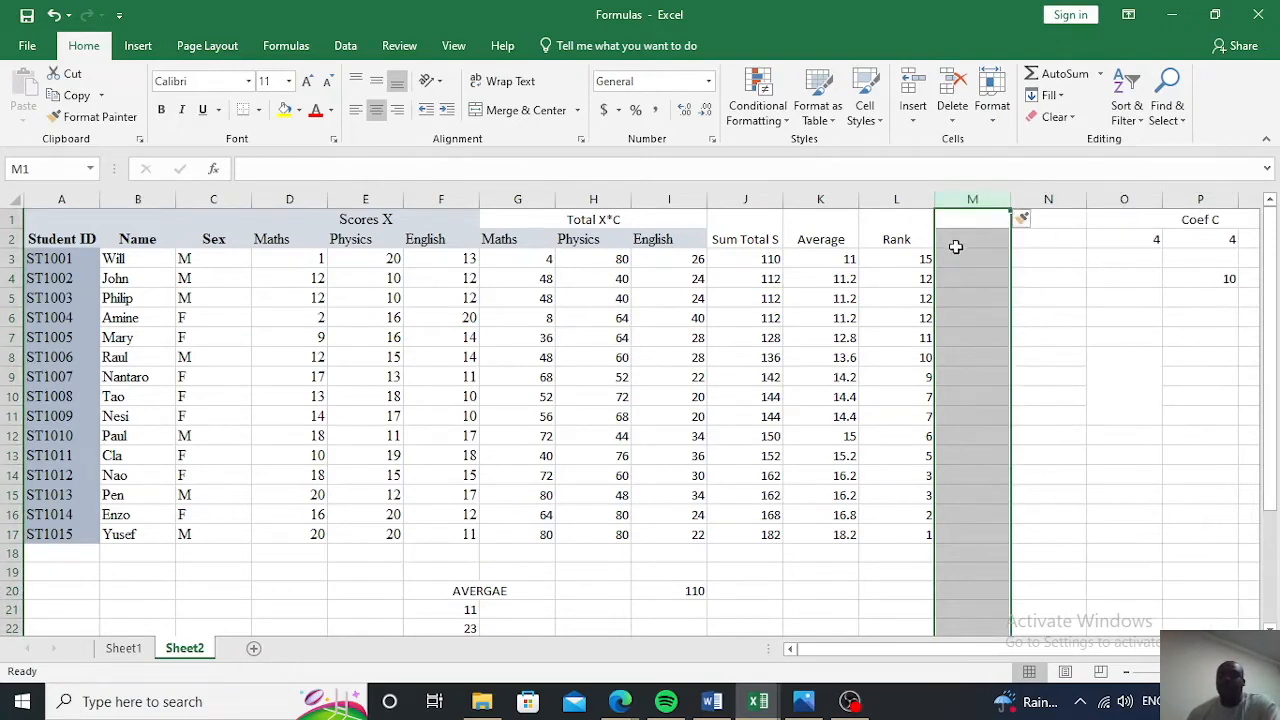
Merge and center cells M1:M2 and enter the header "Sum Total" in the merged cell
drag(964, 222, 964, 235)
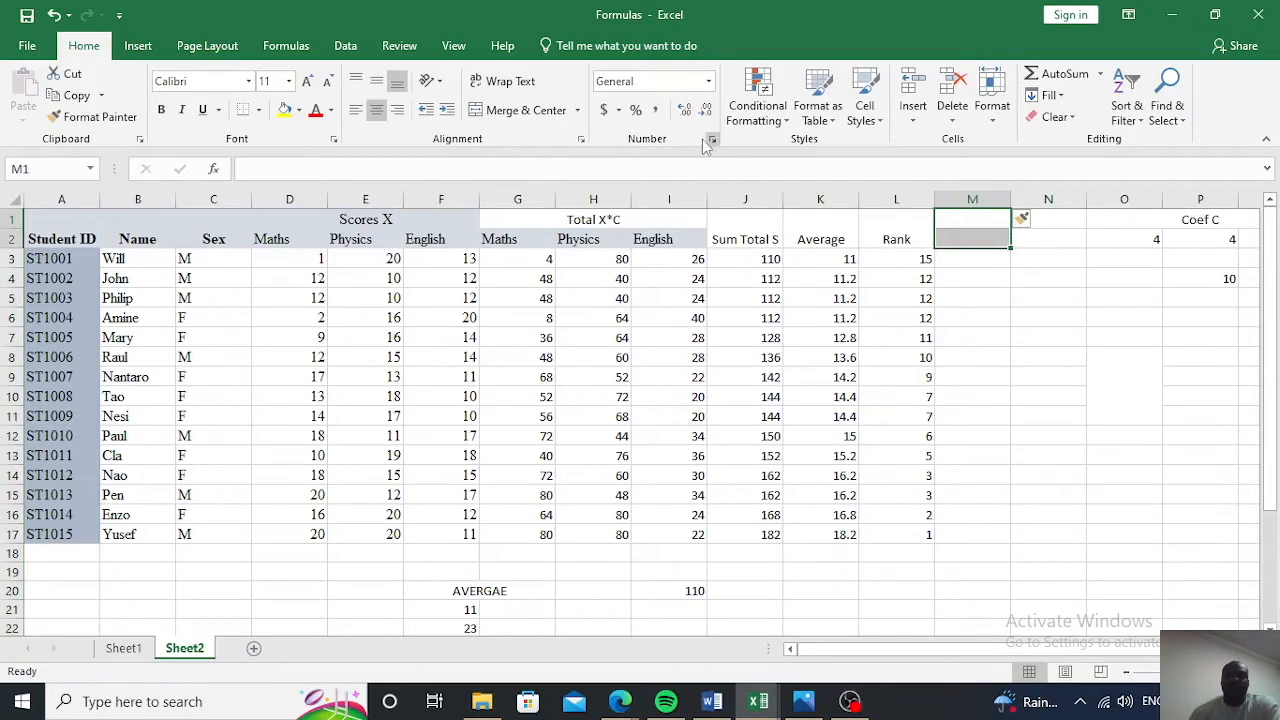
click(492, 112)
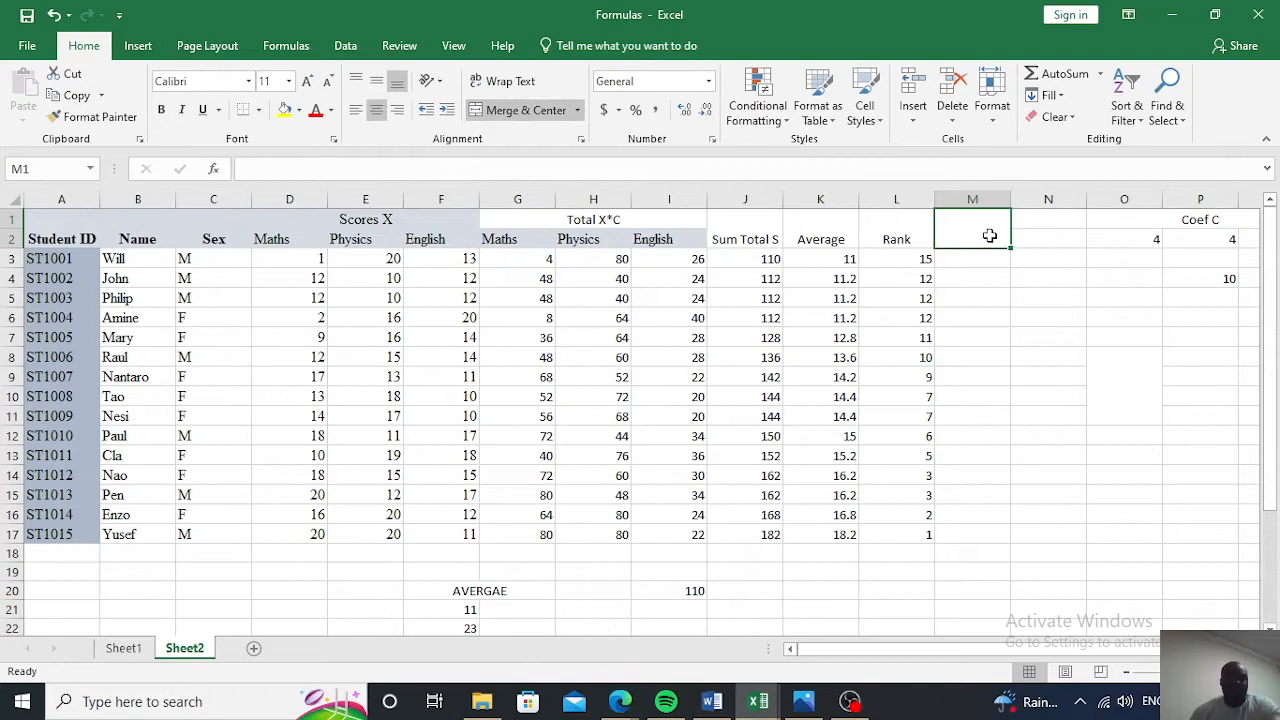
text(Sum Total)
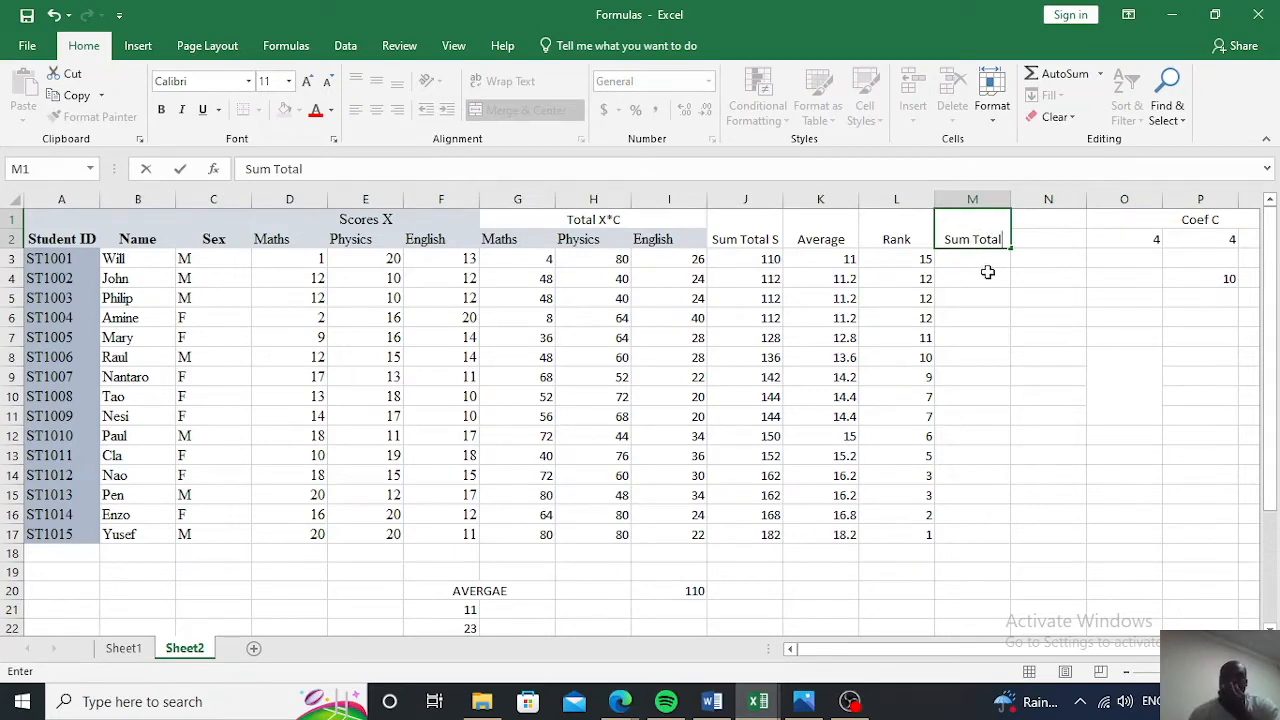
Enter =SUM(G3:I3) in M3 under the Sum Total header and compare it with the formula in J3
click(987, 257)
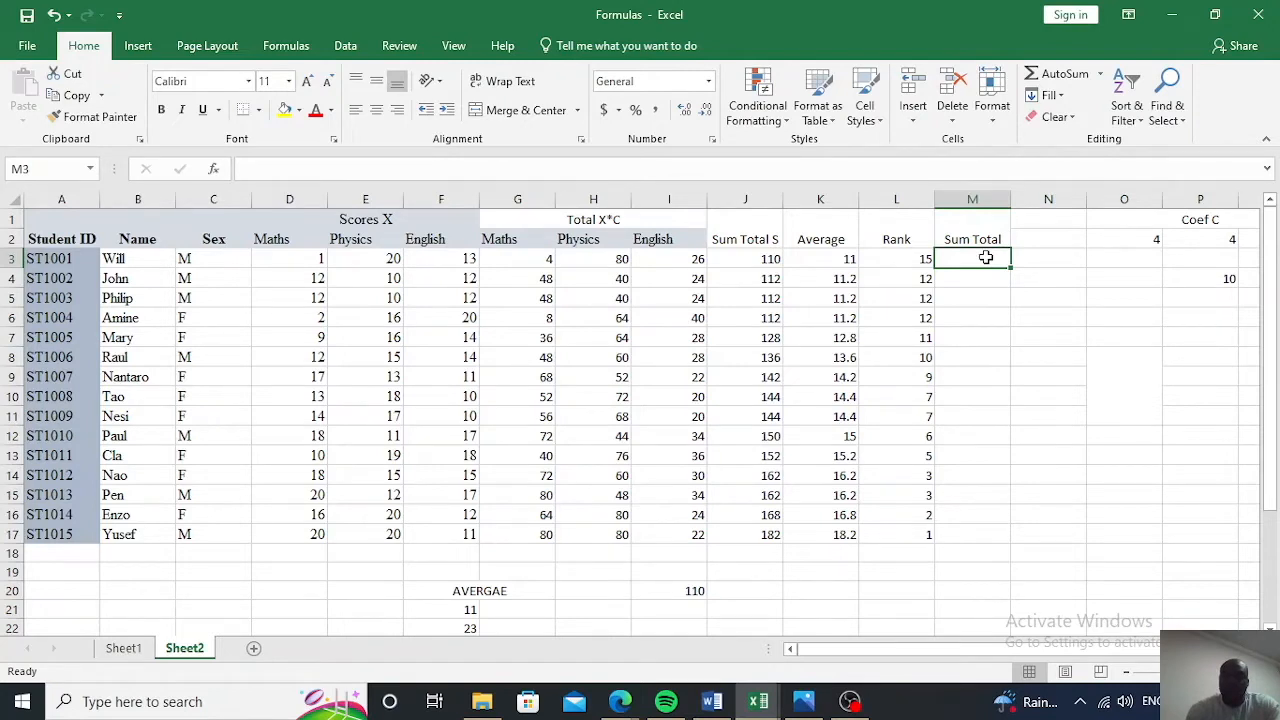
text(=)
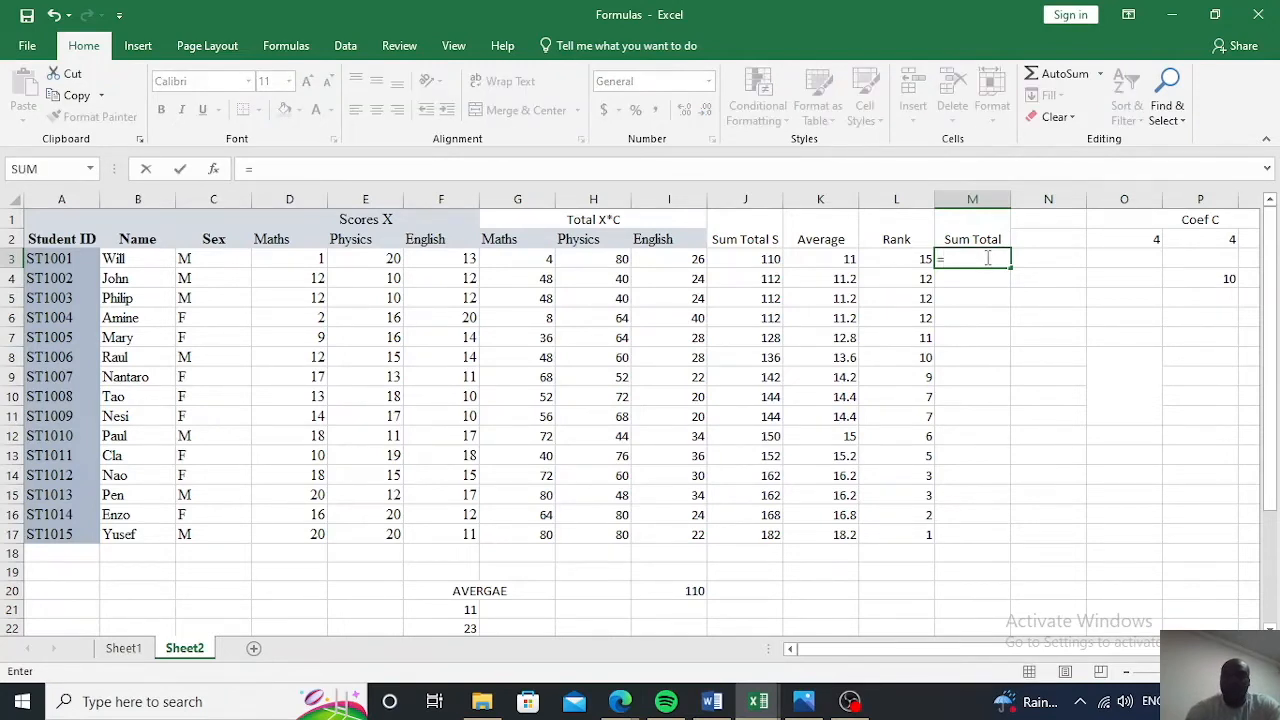
text(sum)
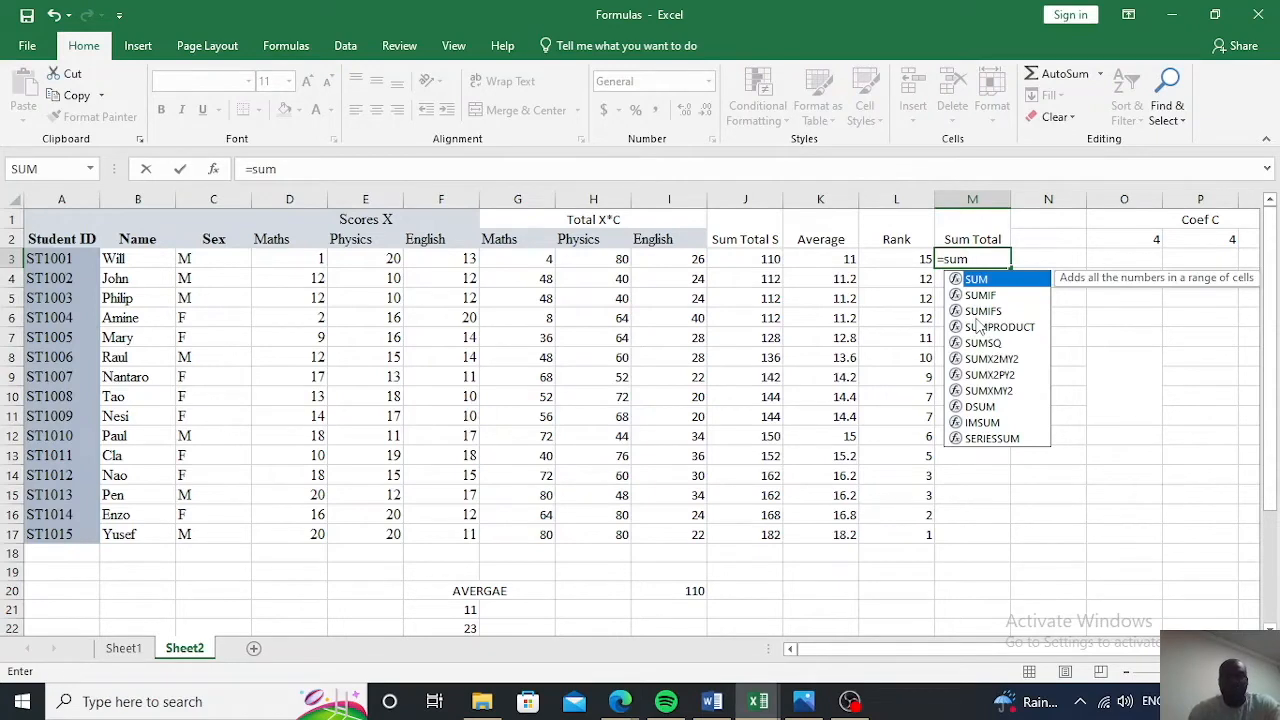
text(()
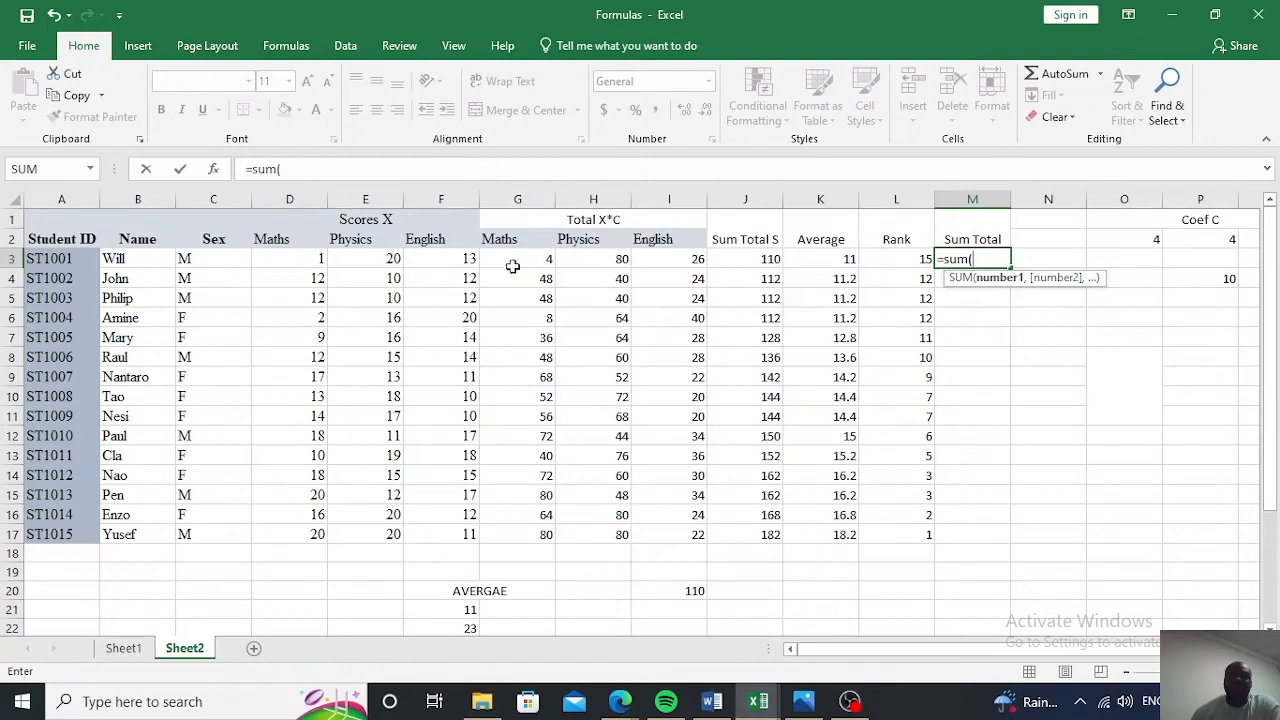
drag(519, 258, 651, 265)
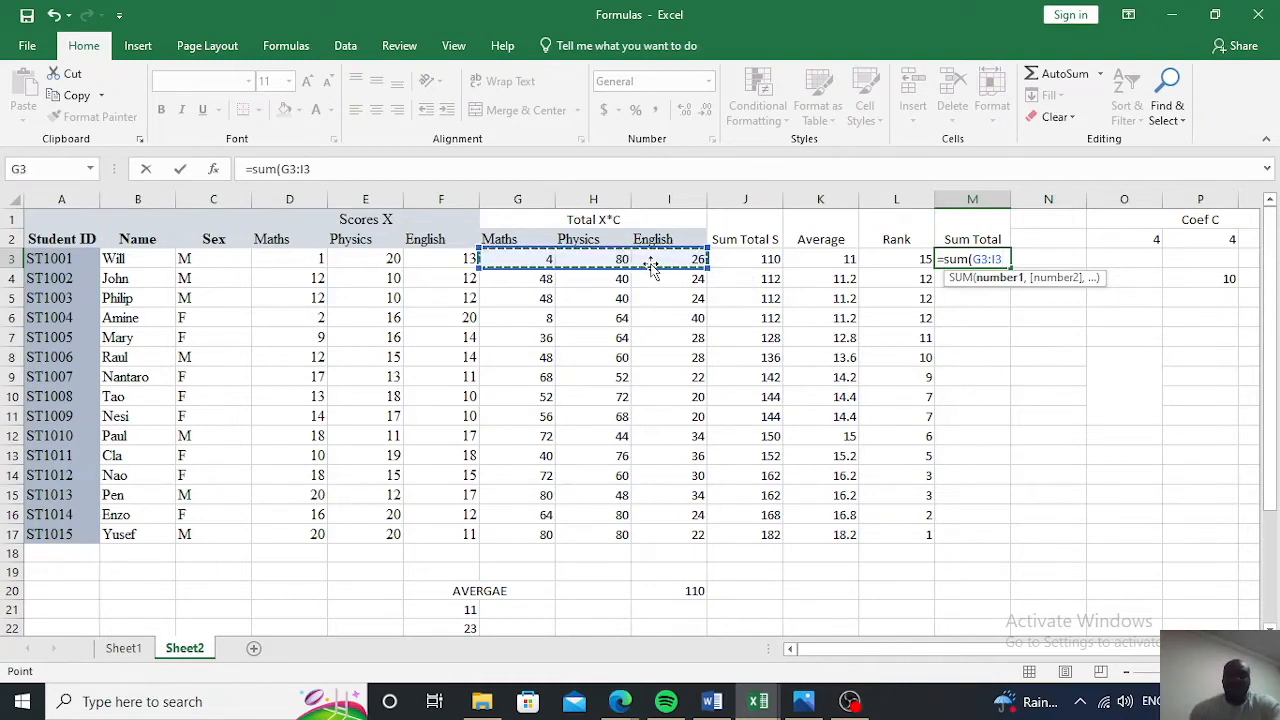
text())
key(Return)
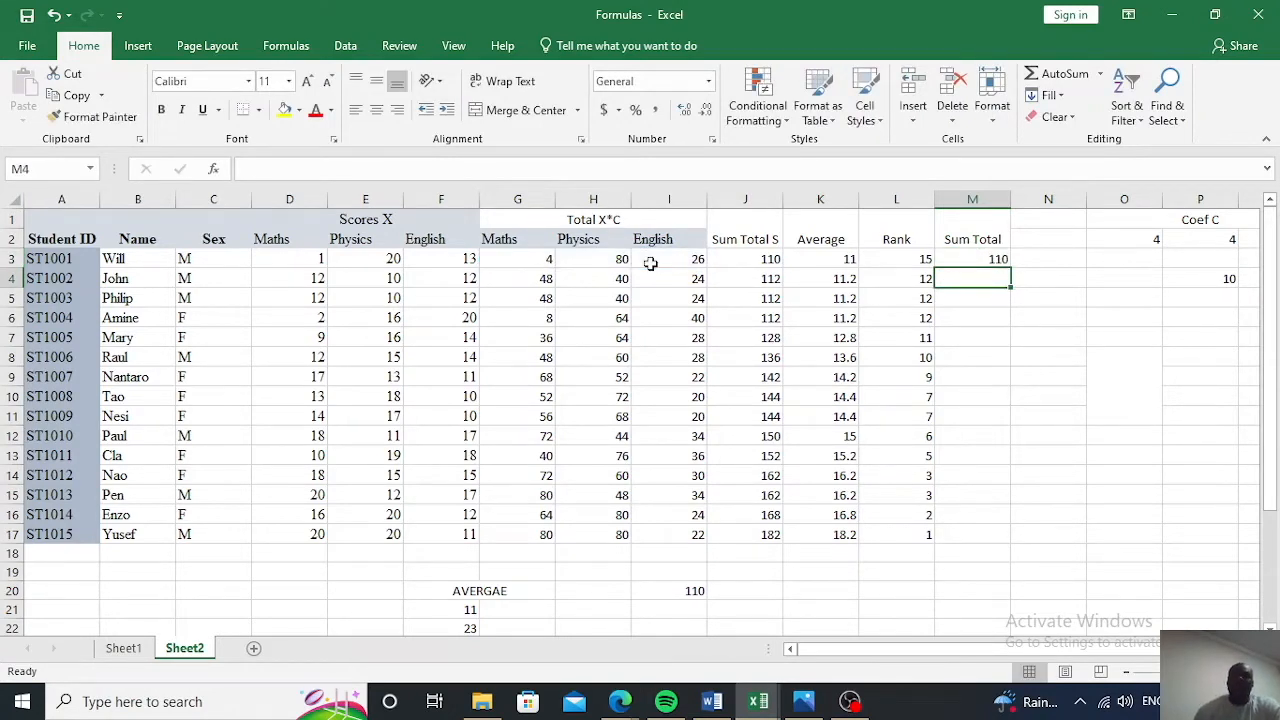
click(771, 262)
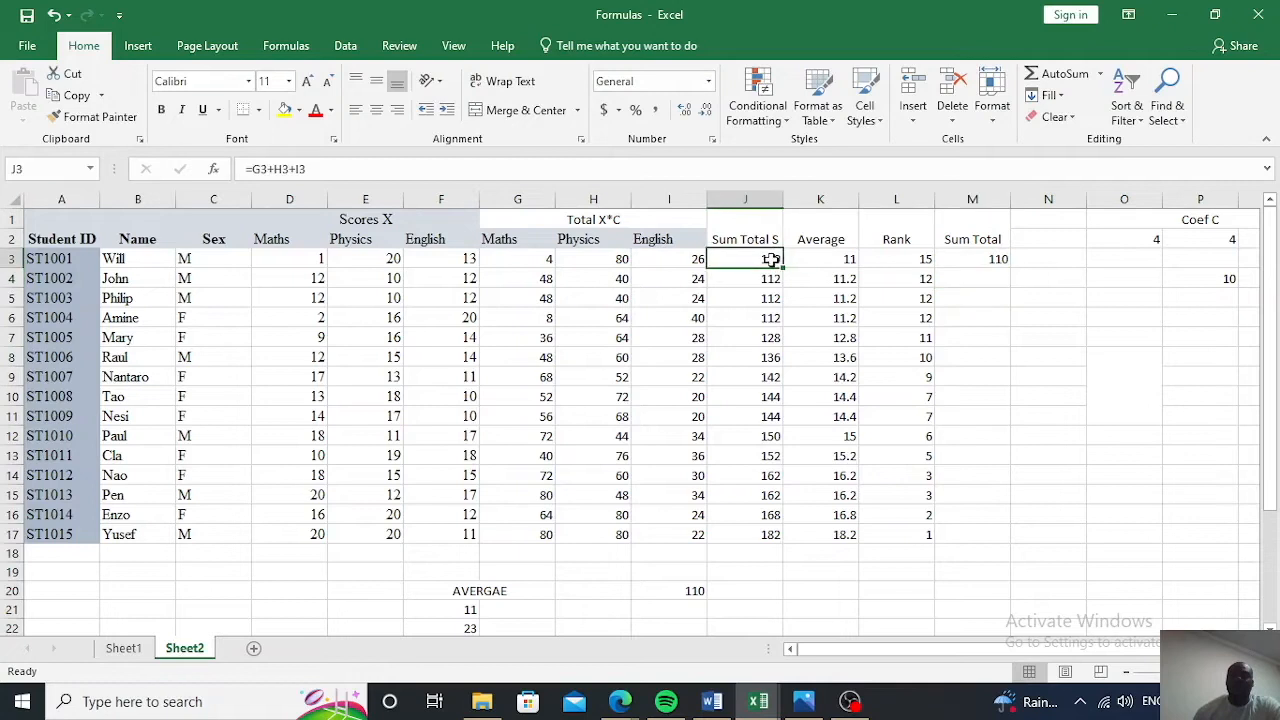
click(984, 257)
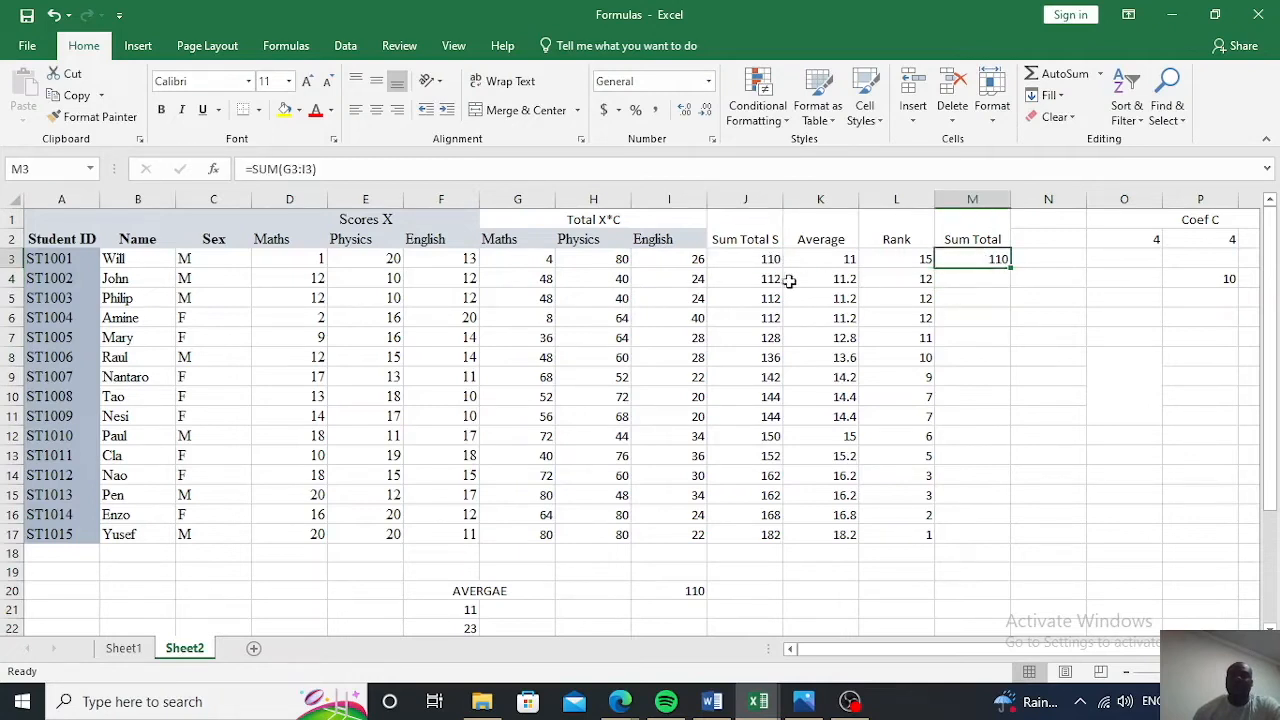
Fill the SUM formula from M3 down to M17 and check the cell references in M17
click(748, 263)
click(985, 257)
drag(1010, 265, 995, 534)
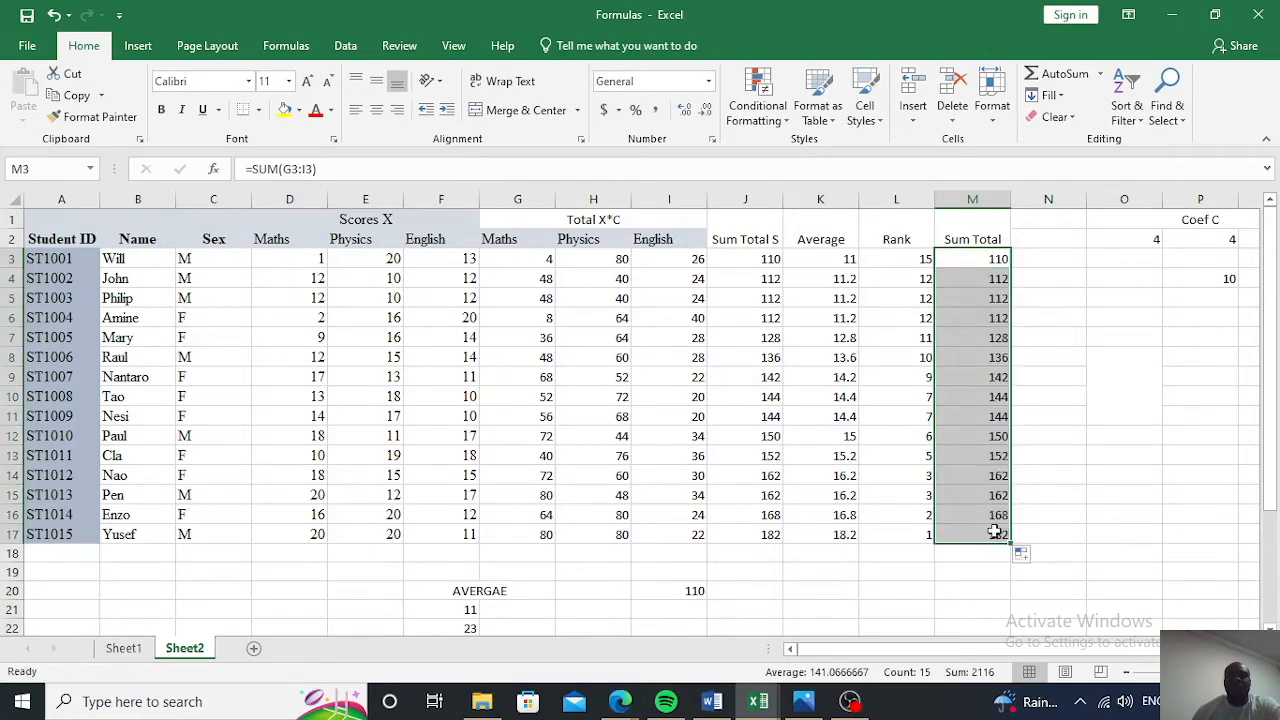
double_click(995, 534)
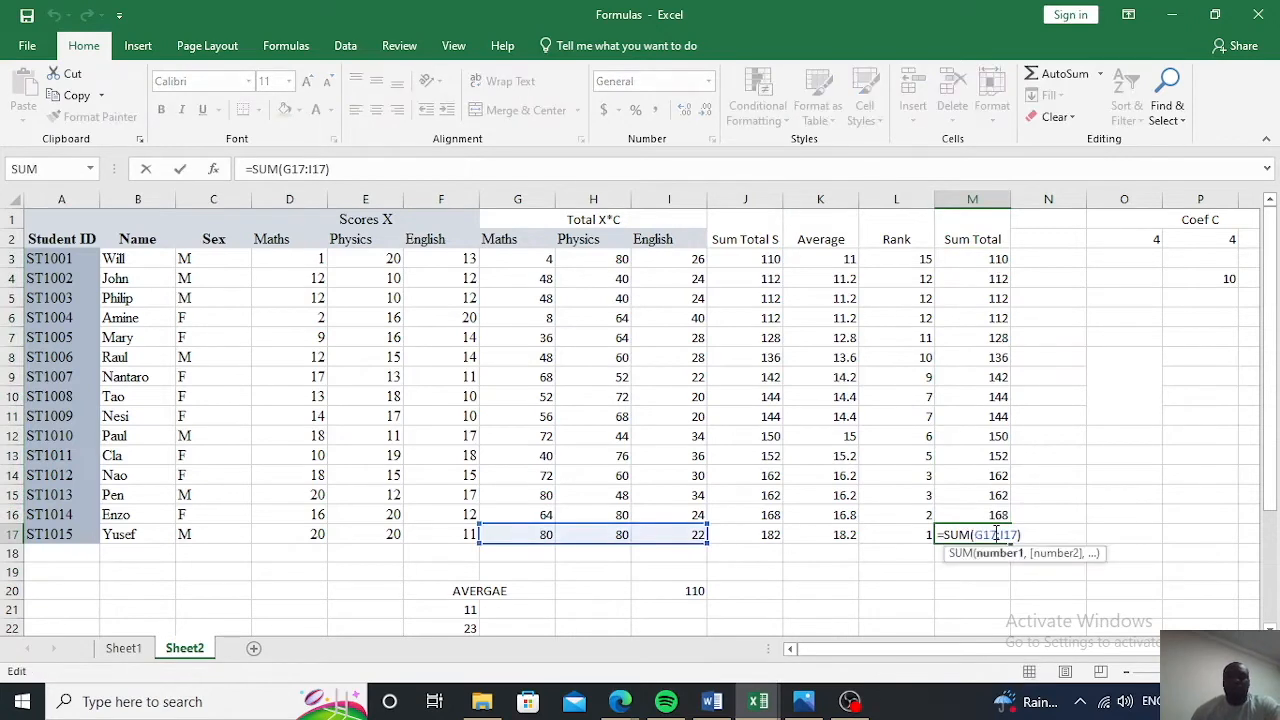
key(Return)
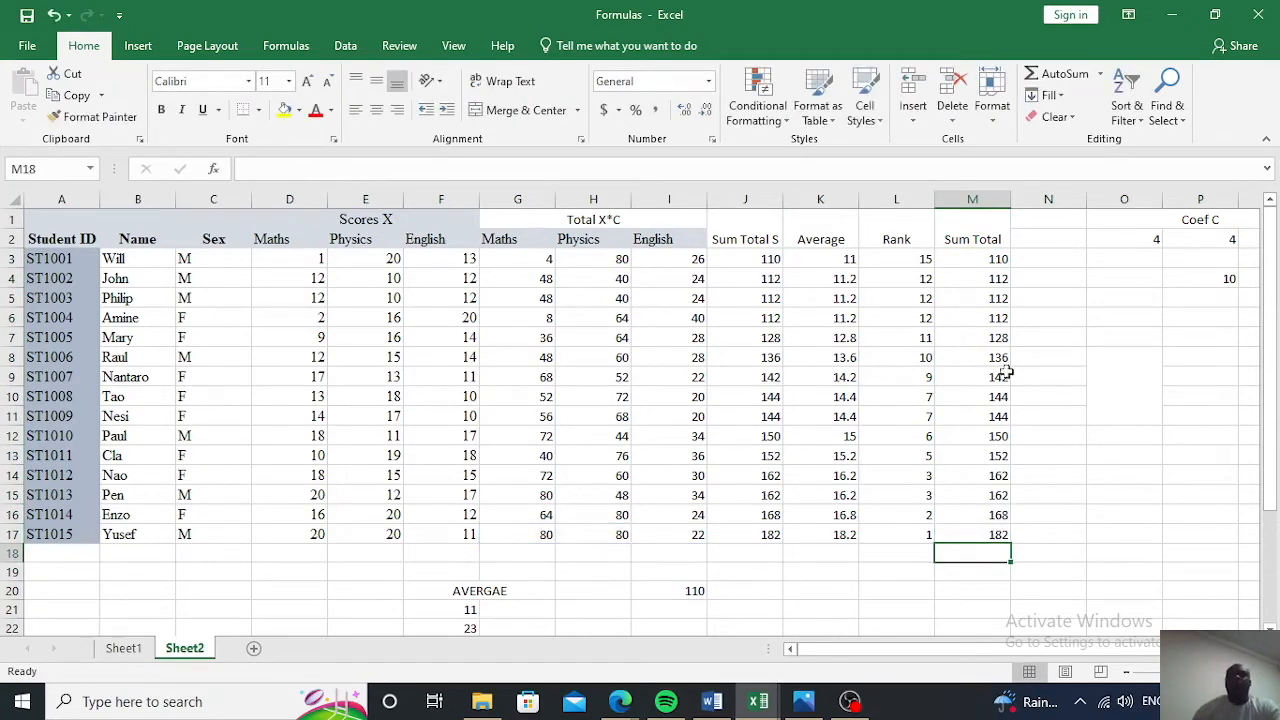
Enter =SUM(12,5,5) in the empty cell L20 to add plain numbers, and clear the cell again
scroll(888, 474, down, 2)
click(888, 474)
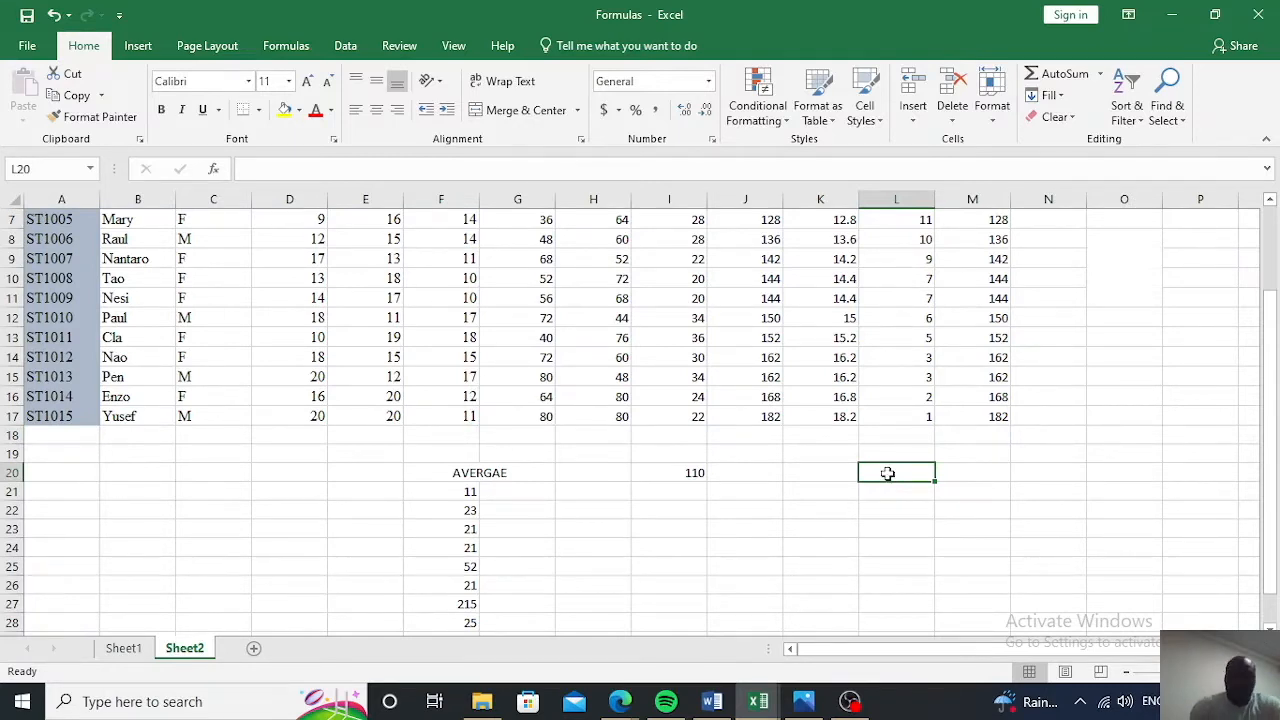
text(=sum()
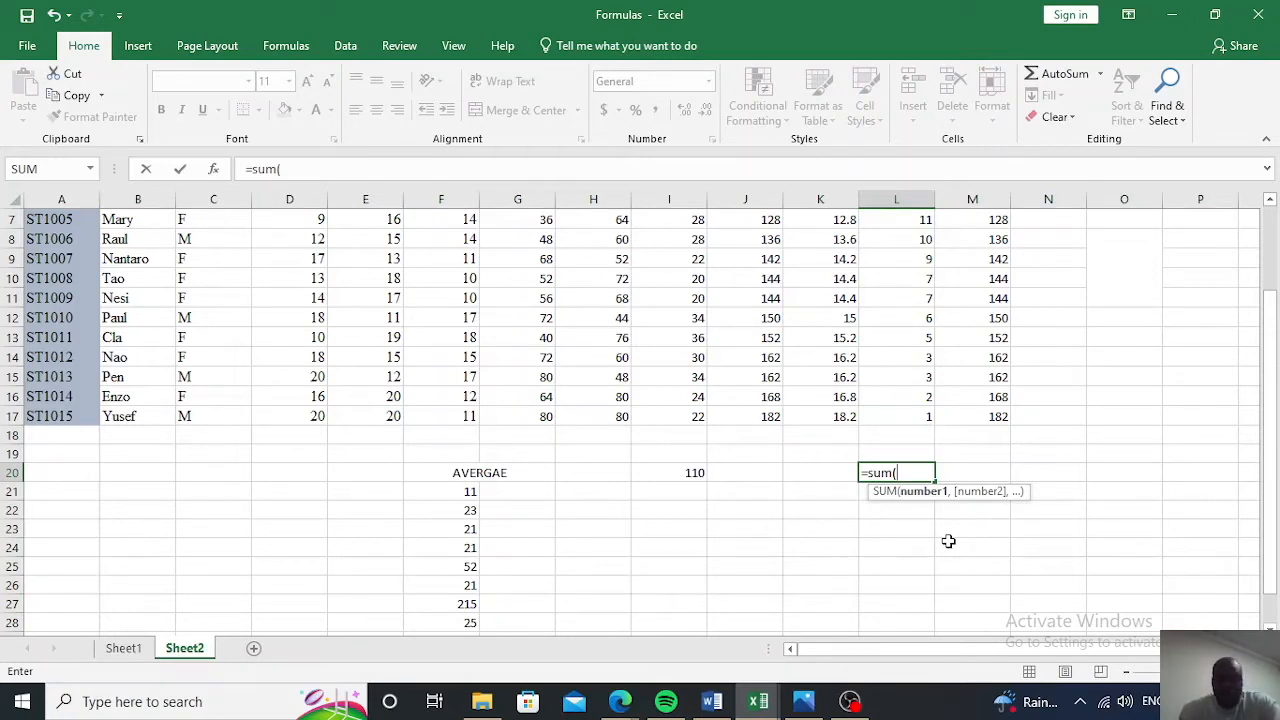
text(12,)
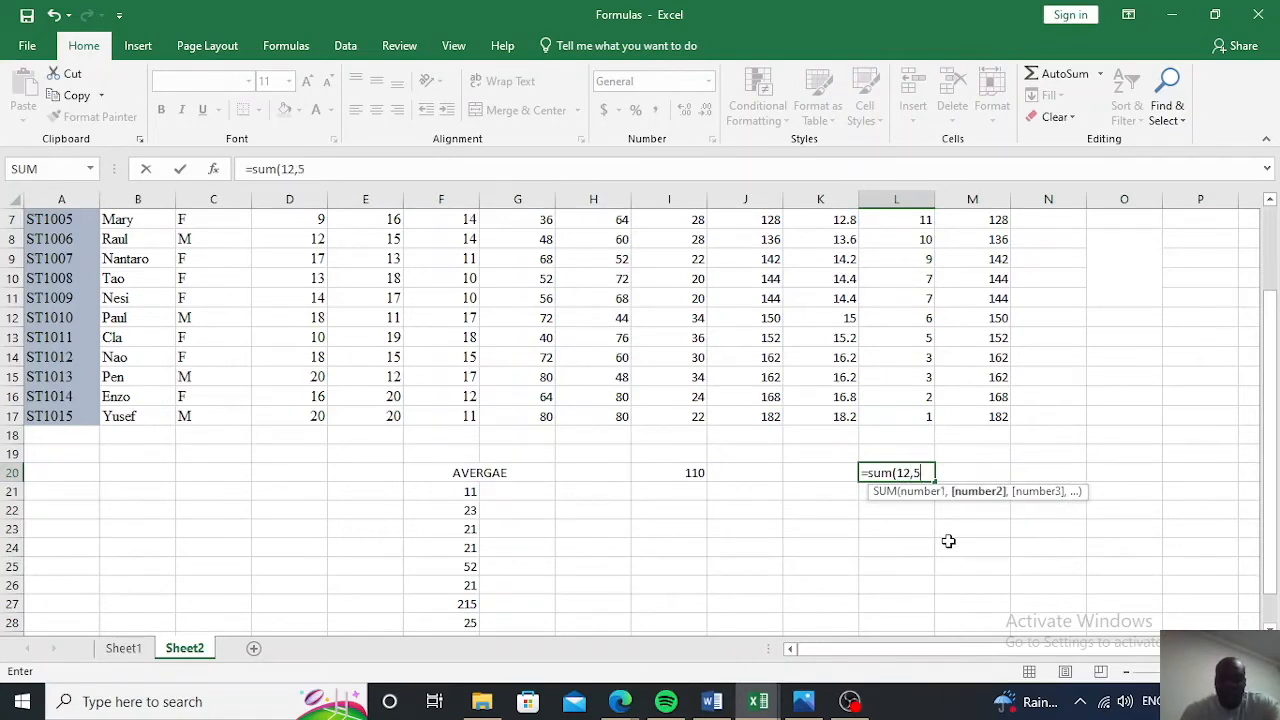
text(5,)
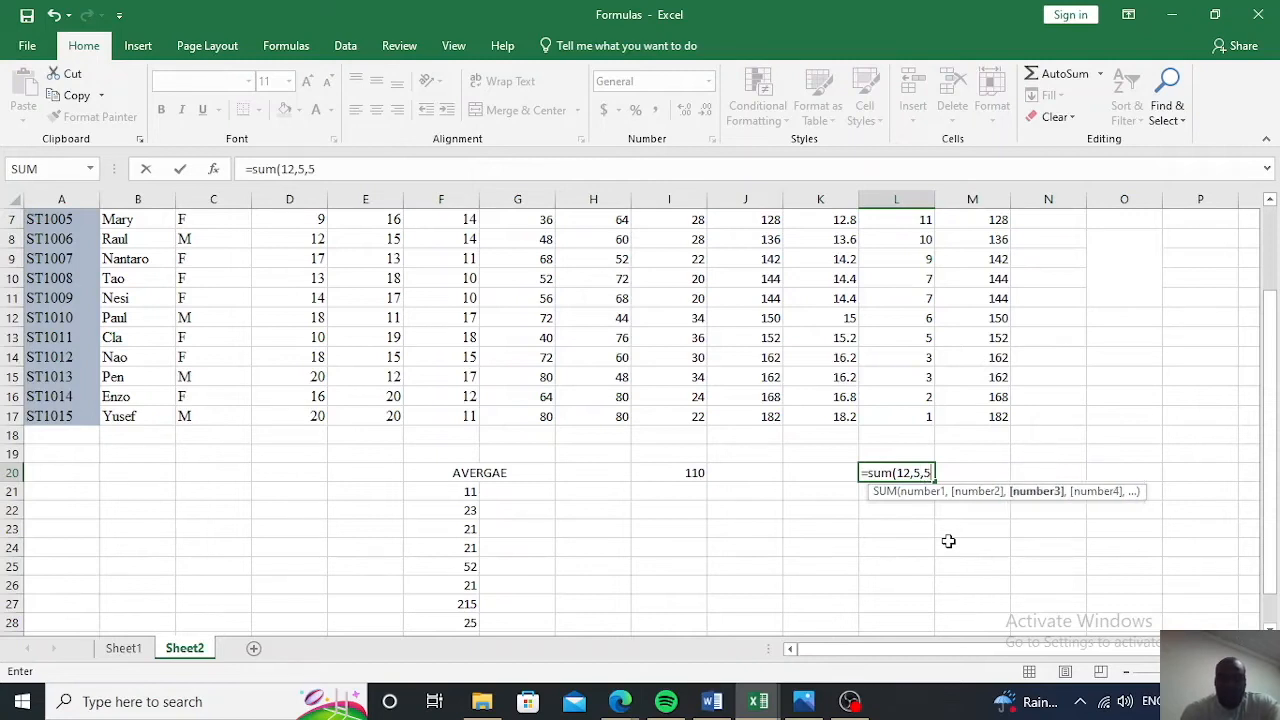
text(5)
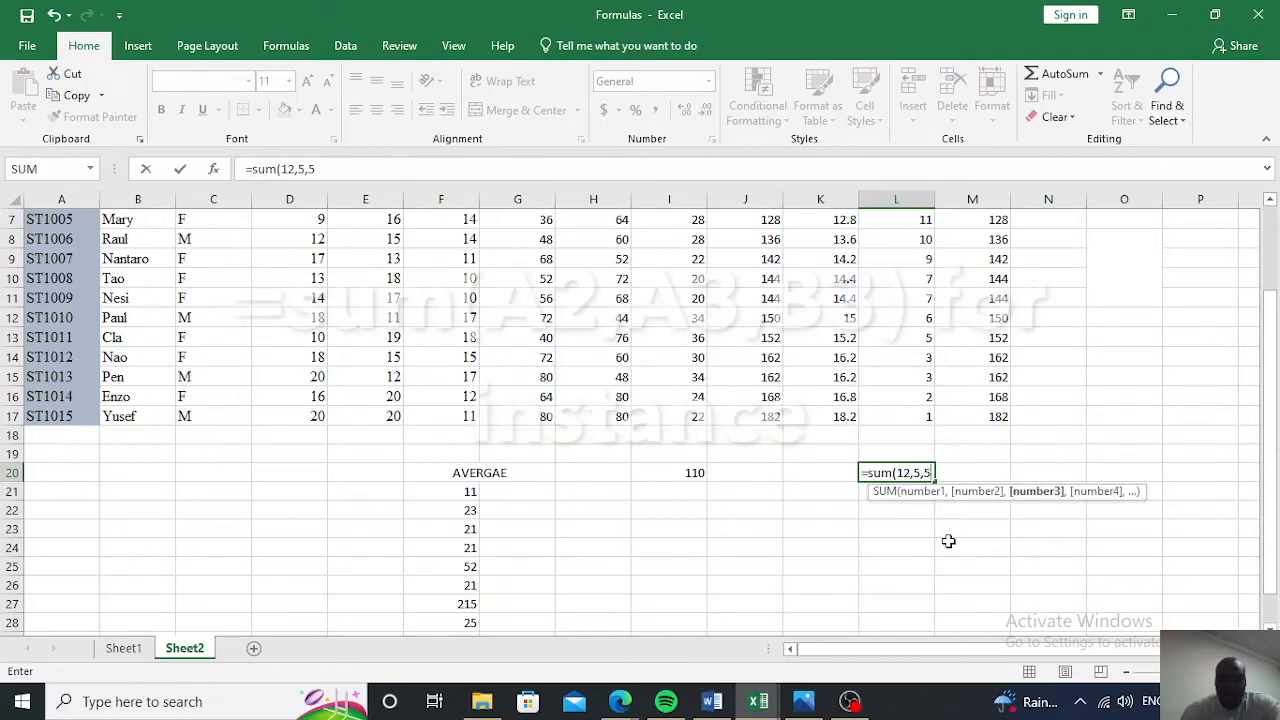
text())
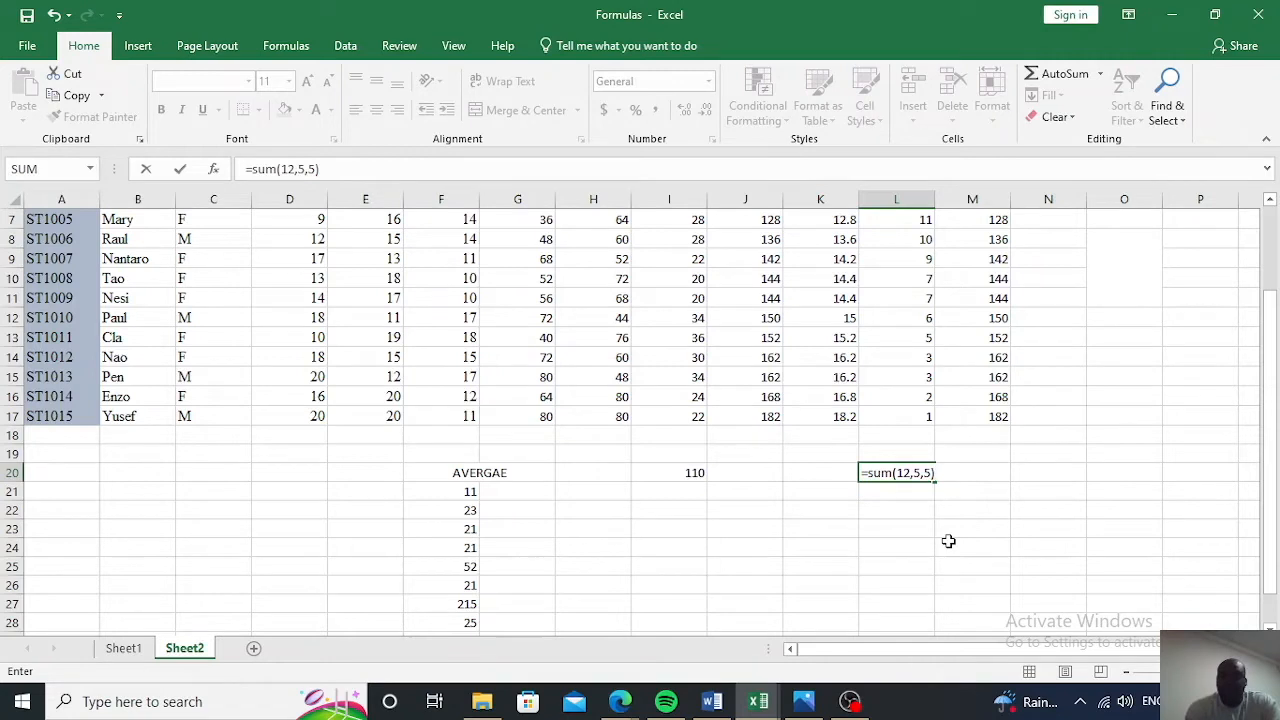
key(Return)
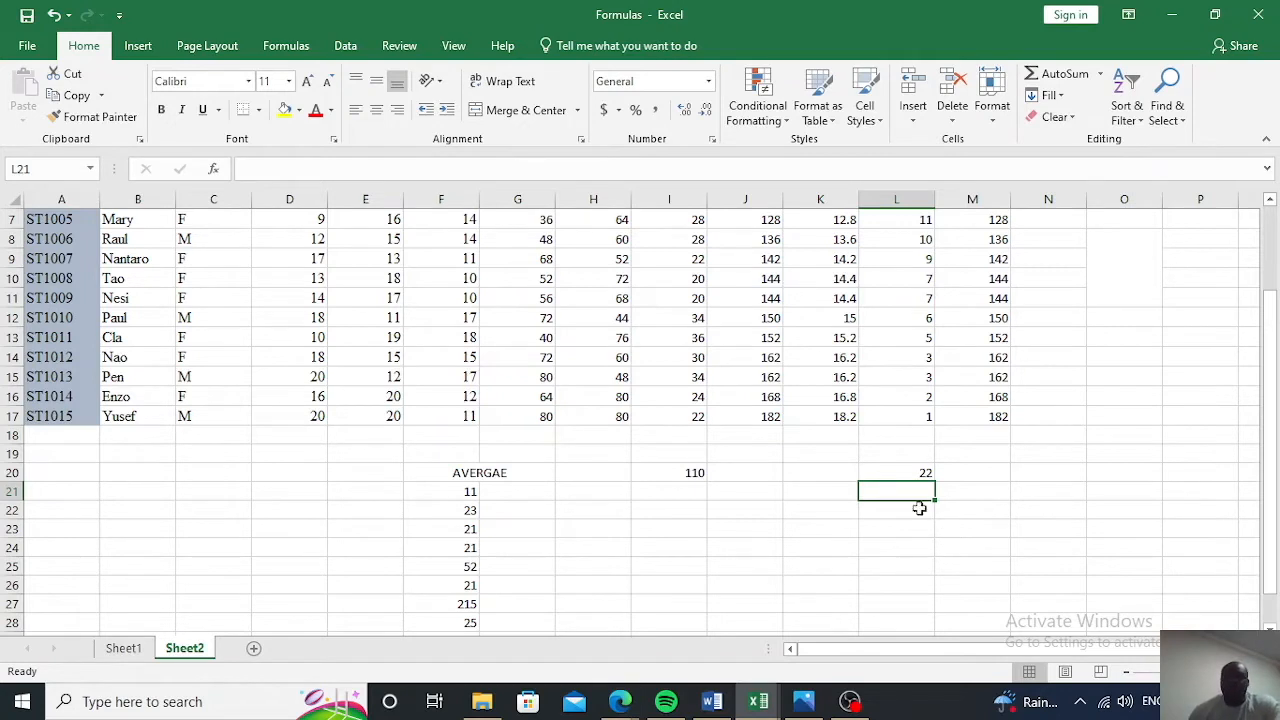
click(920, 472)
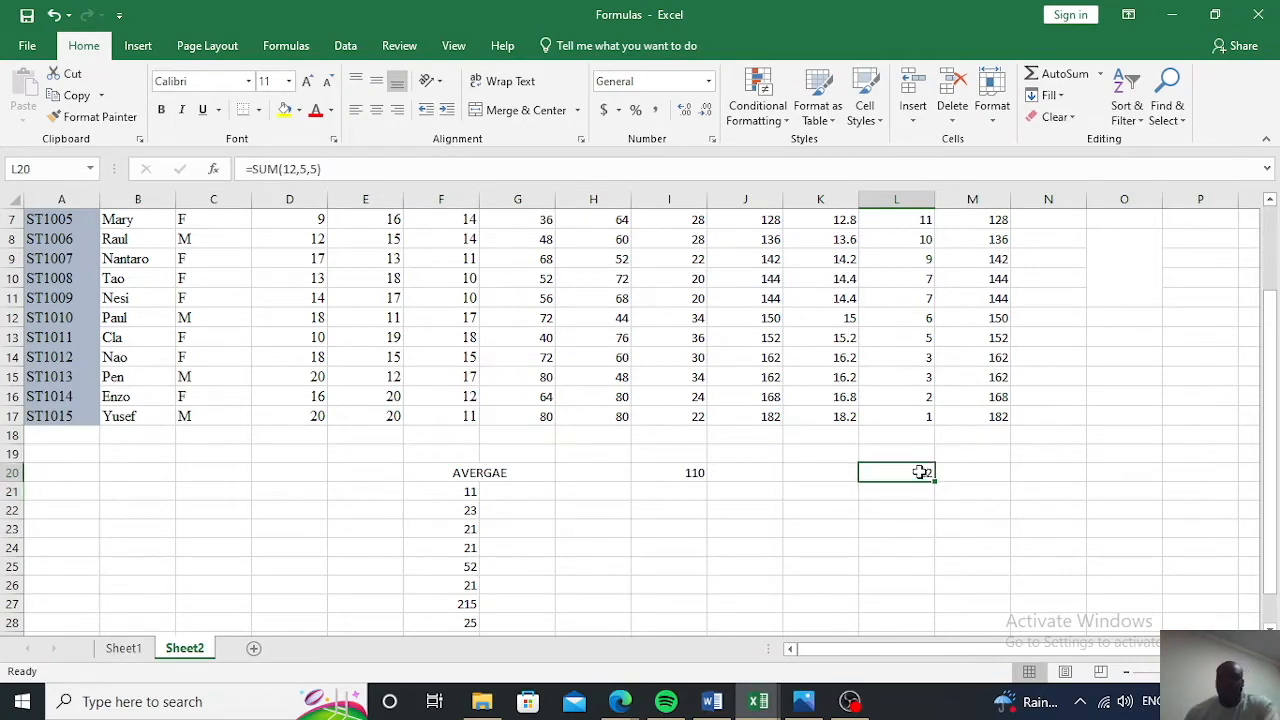
key(BackSpace)
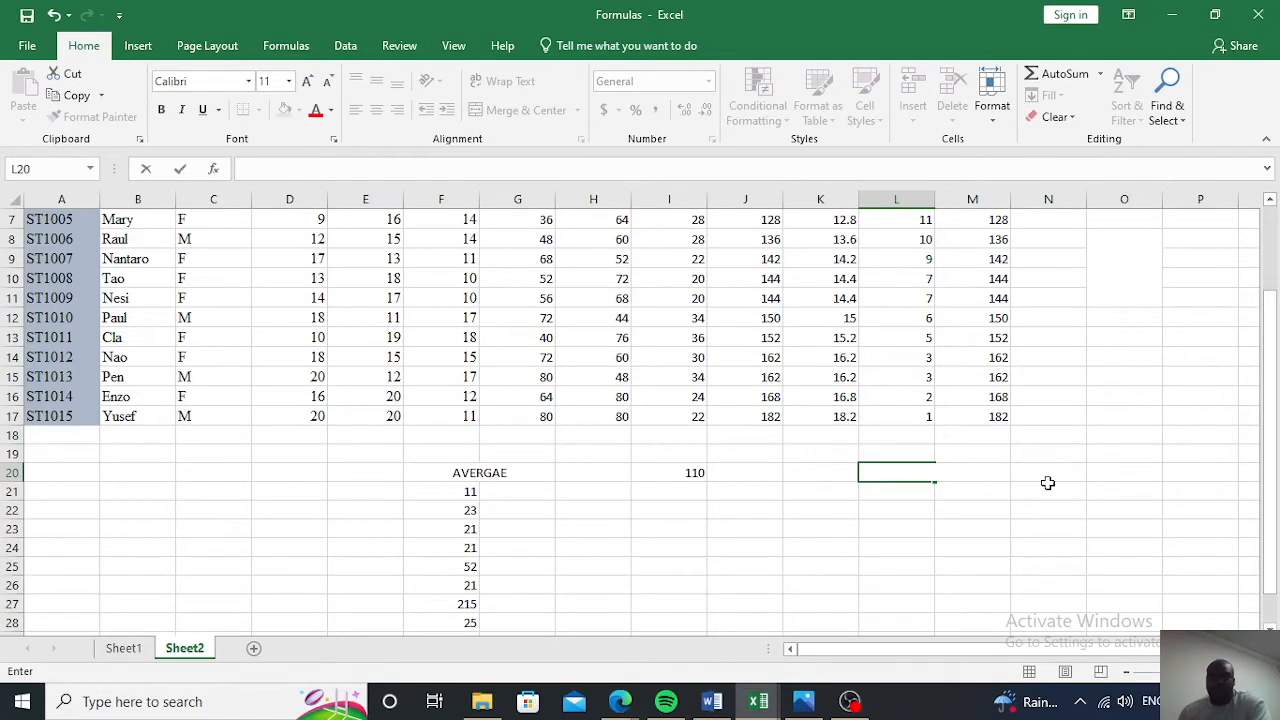
Examine the cell range used by the SUM formula in M3 under Sum Total
scroll(1046, 484, up, 2)
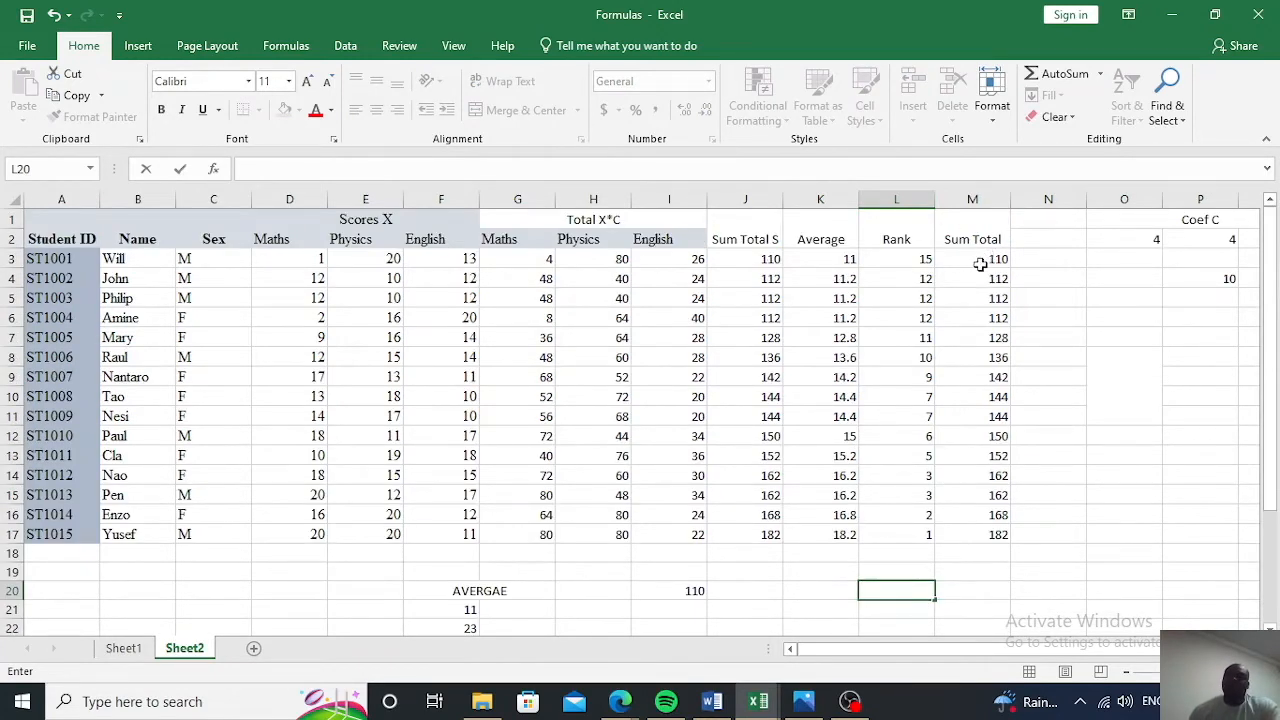
double_click(981, 258)
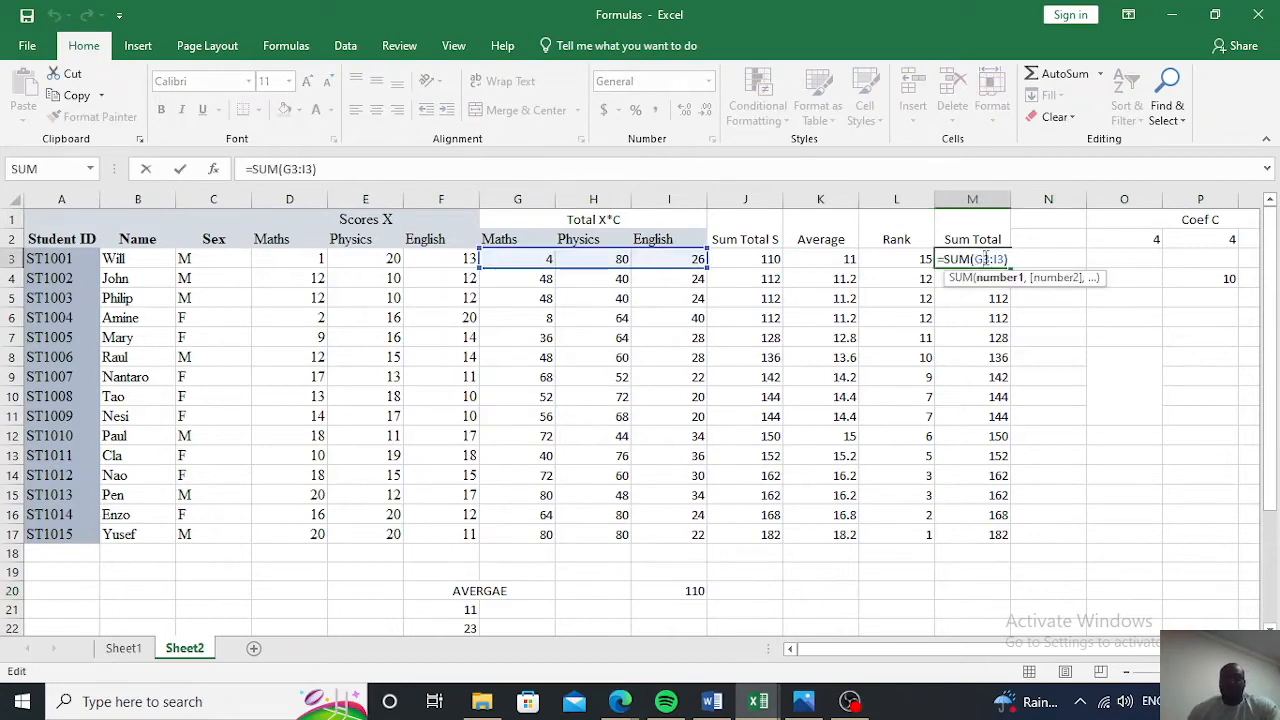
click(1048, 436)
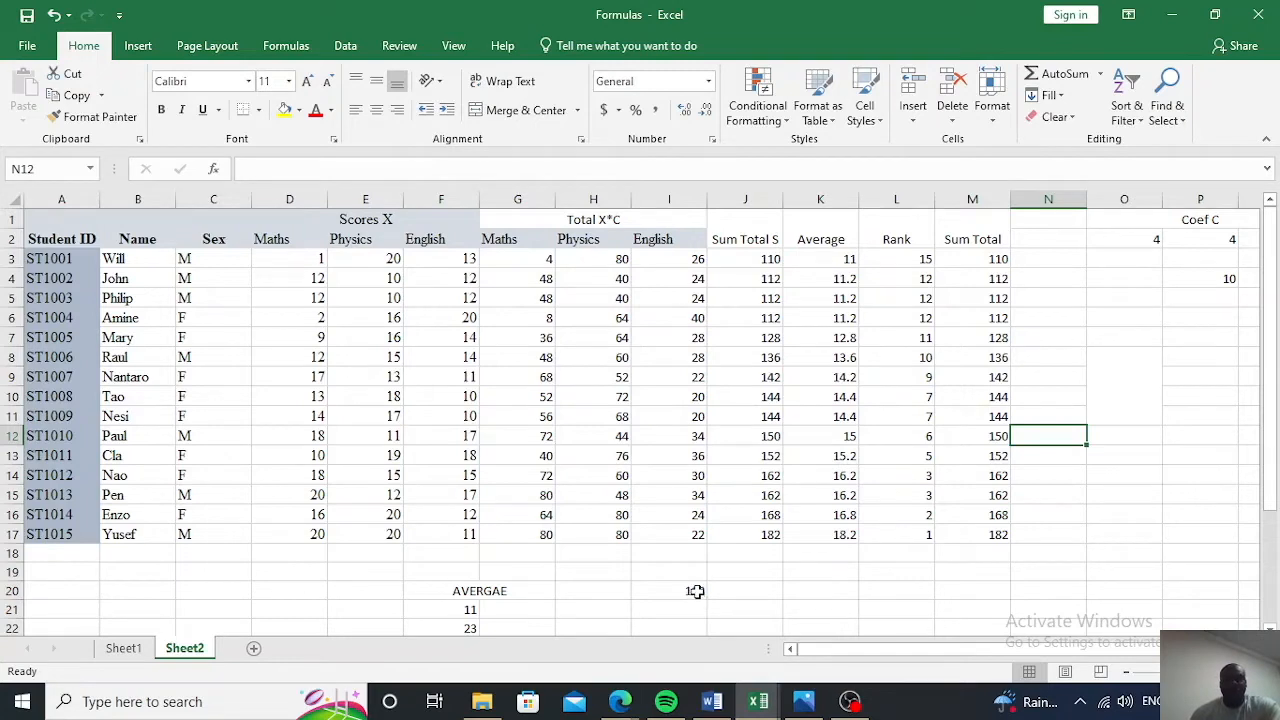
Clear the SUM formula from cell I20
click(695, 591)
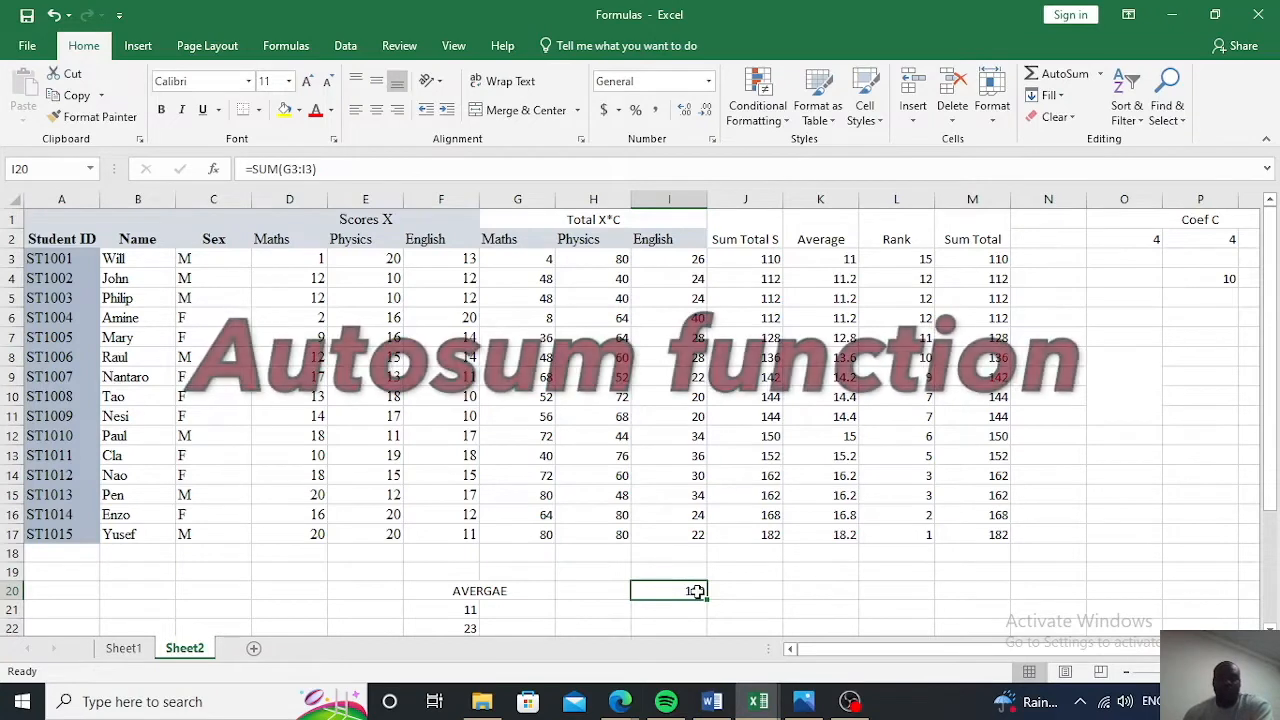
double_click(695, 591)
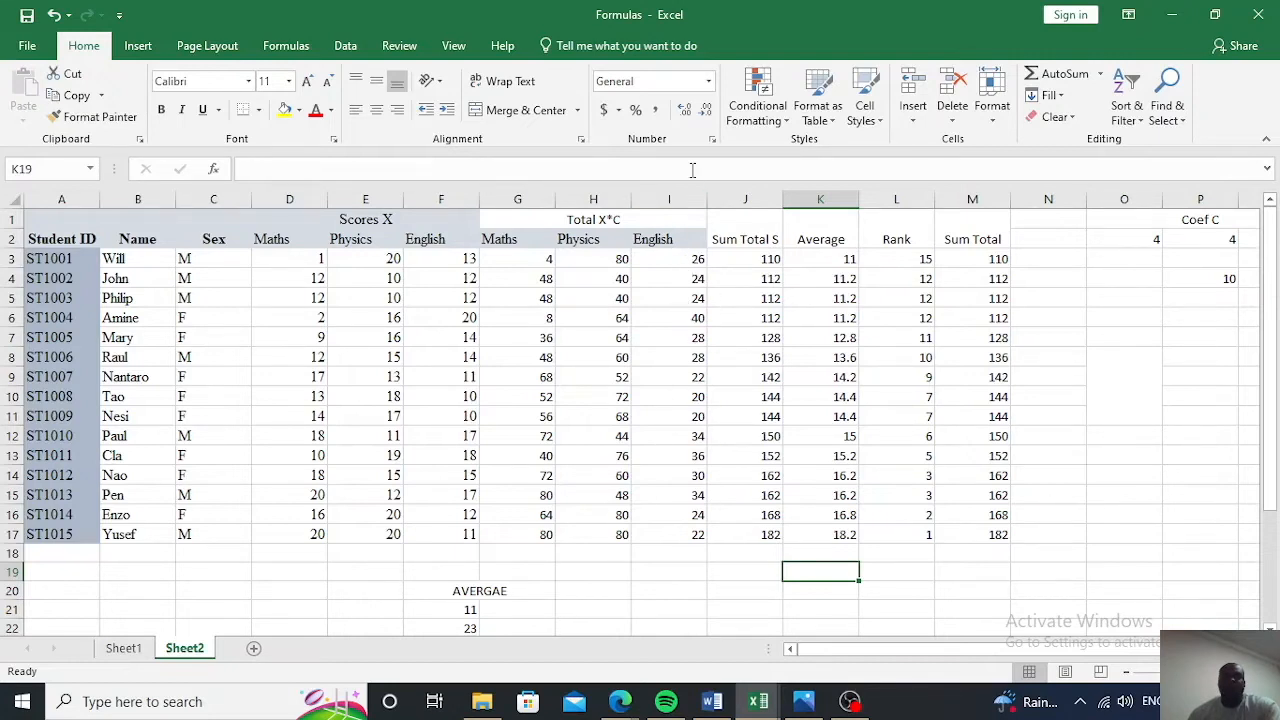
Total the weighted English scores I3:I17 in I18 with AutoSum and check the range in the formula
click(692, 555)
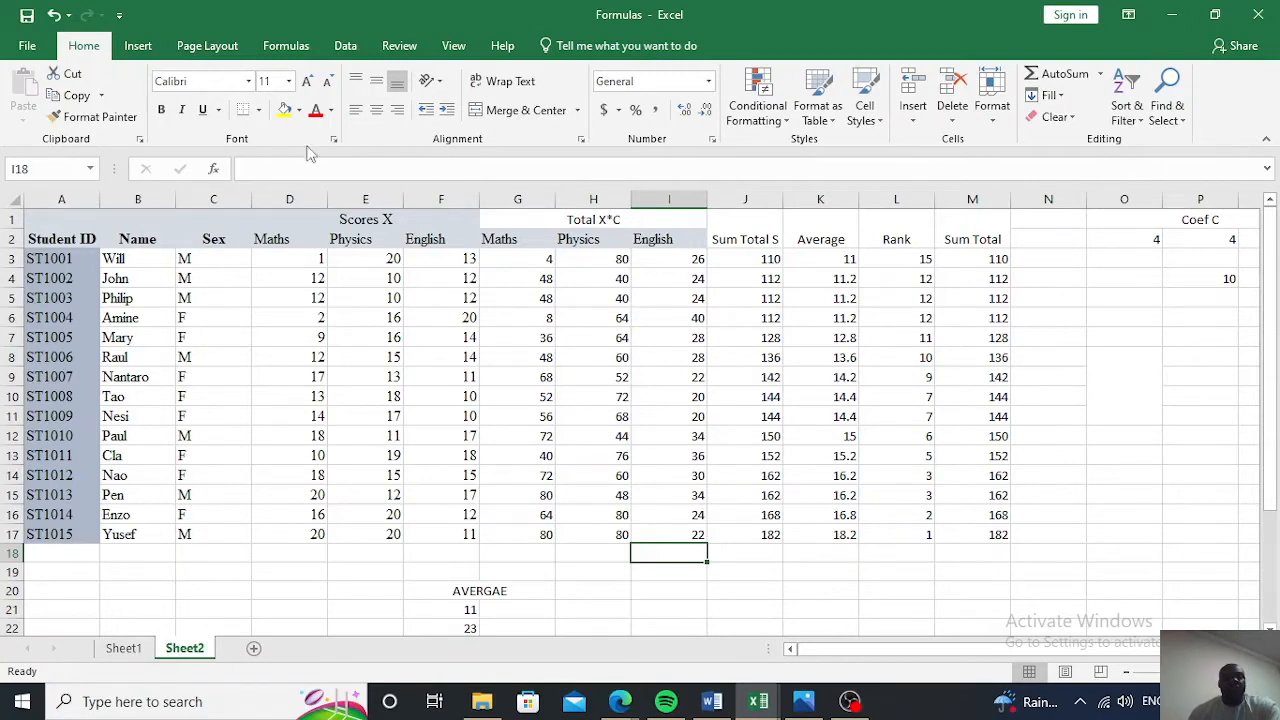
text(=)
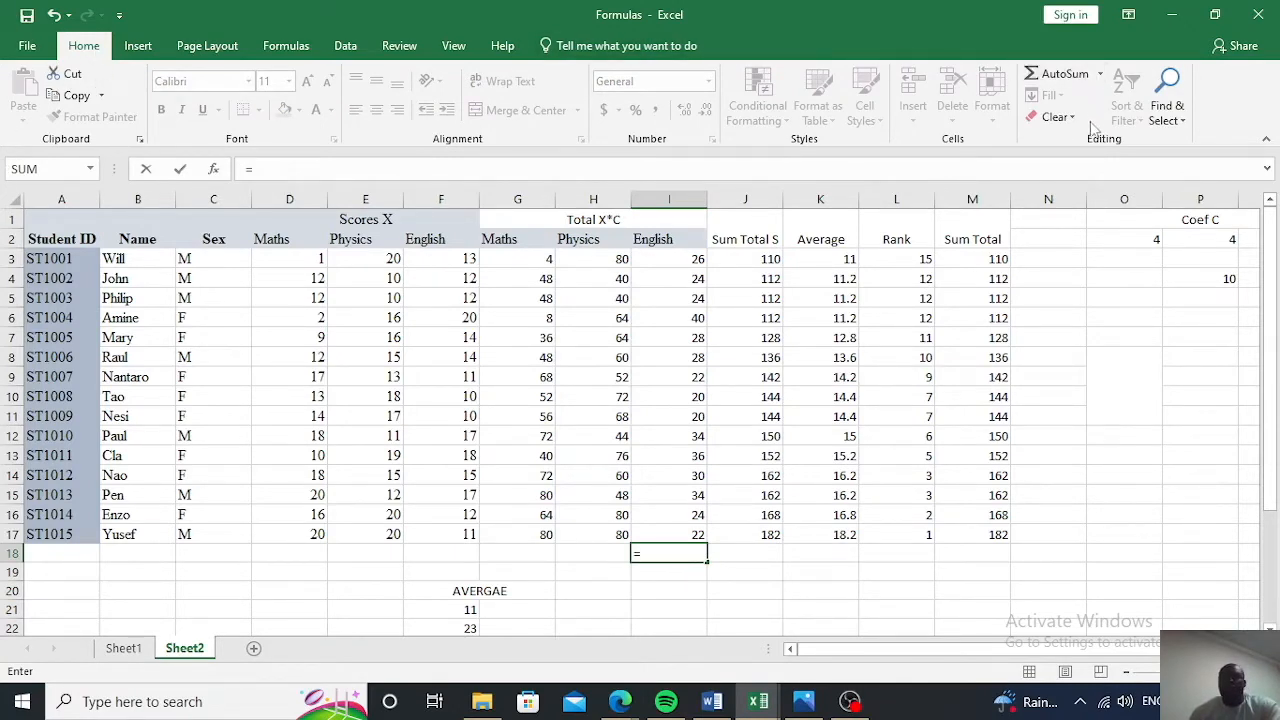
click(1055, 76)
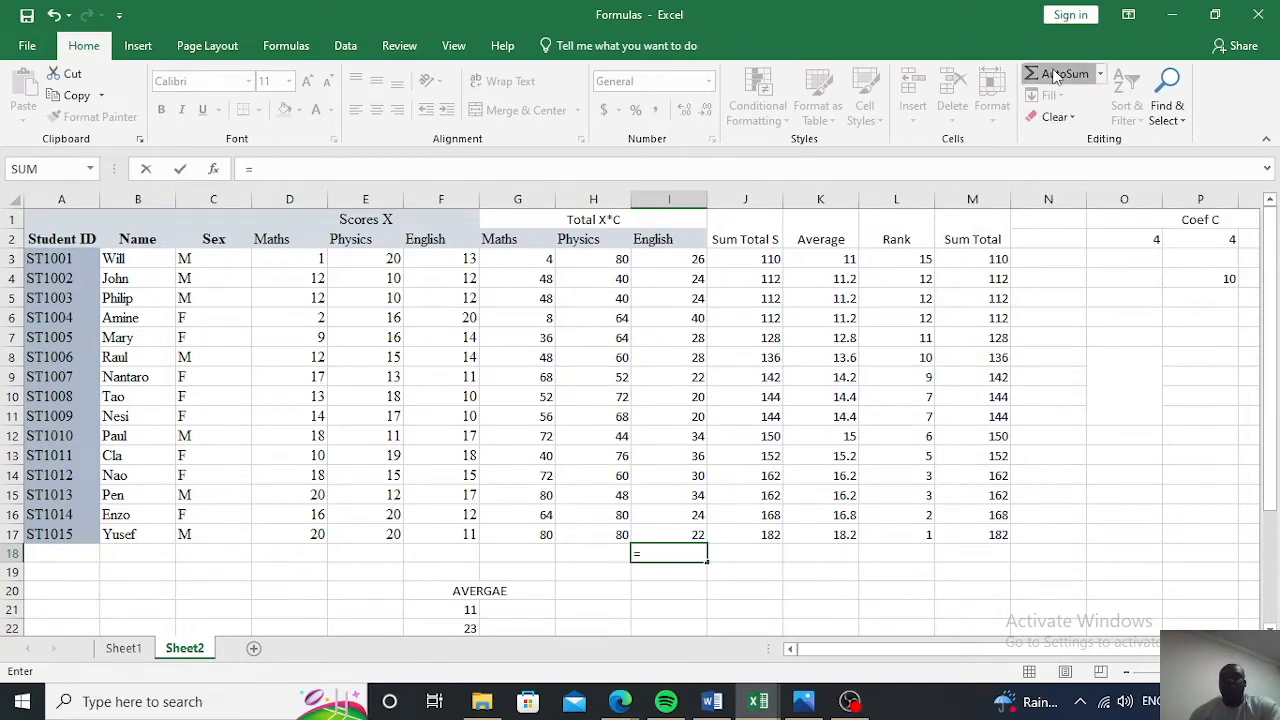
click(1055, 77)
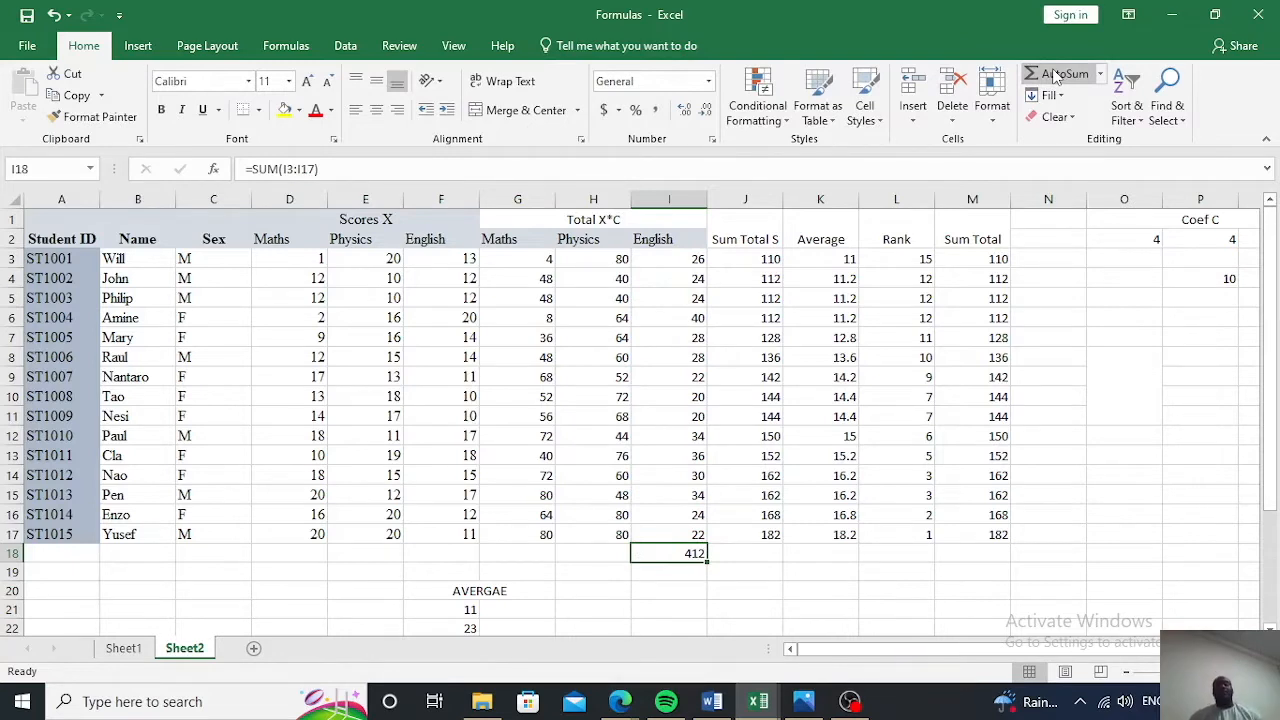
double_click(681, 551)
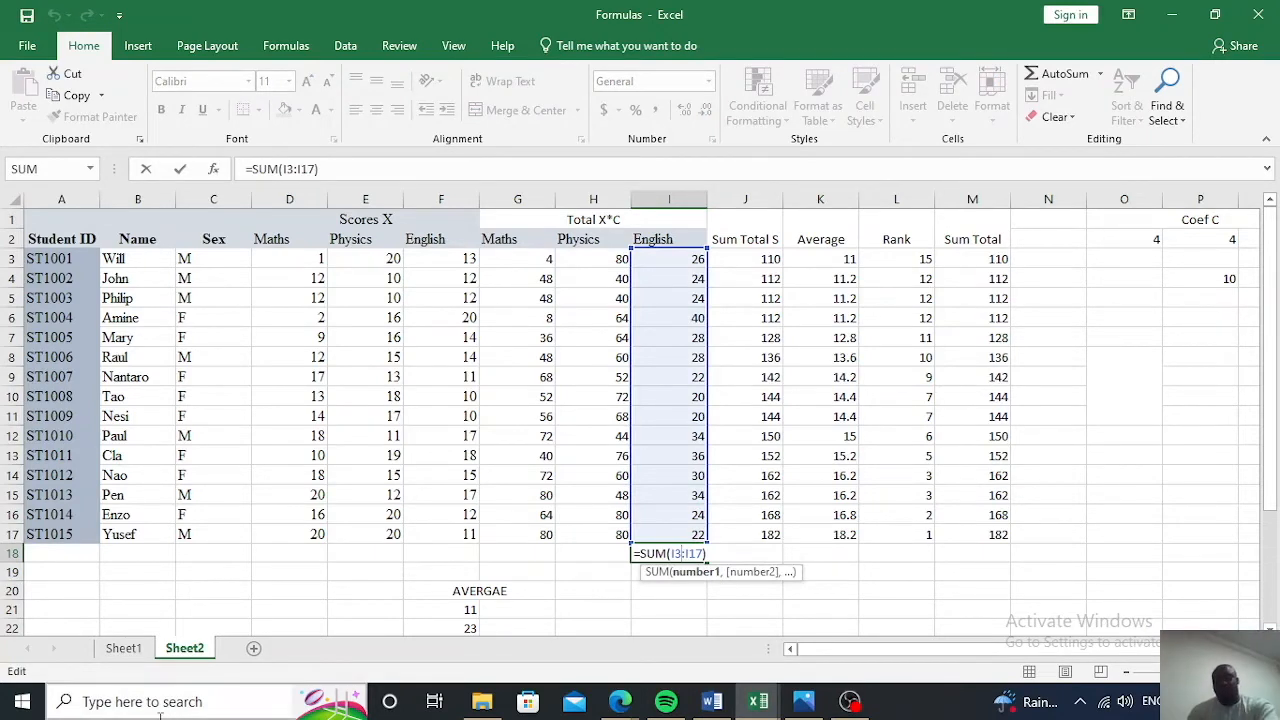
key(Return)
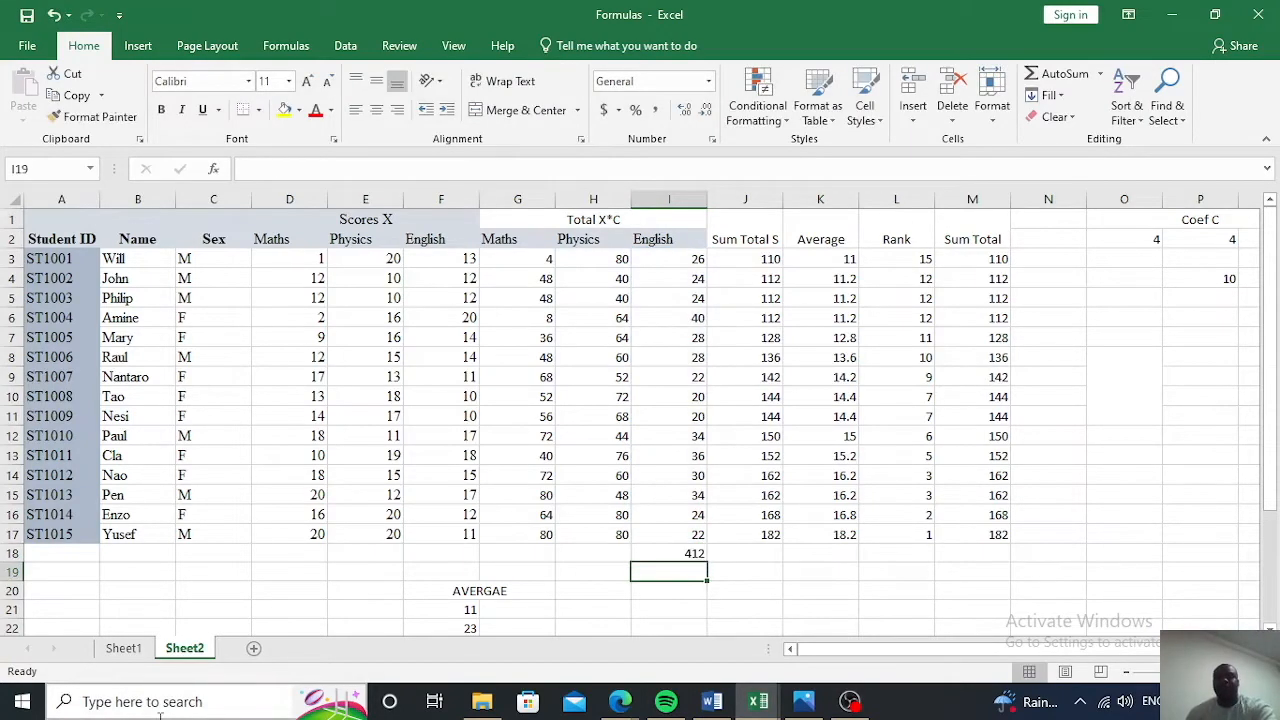
Total row 9 across D9:M9 in N9 with AutoSum and inspect the range in the formula
click(1060, 381)
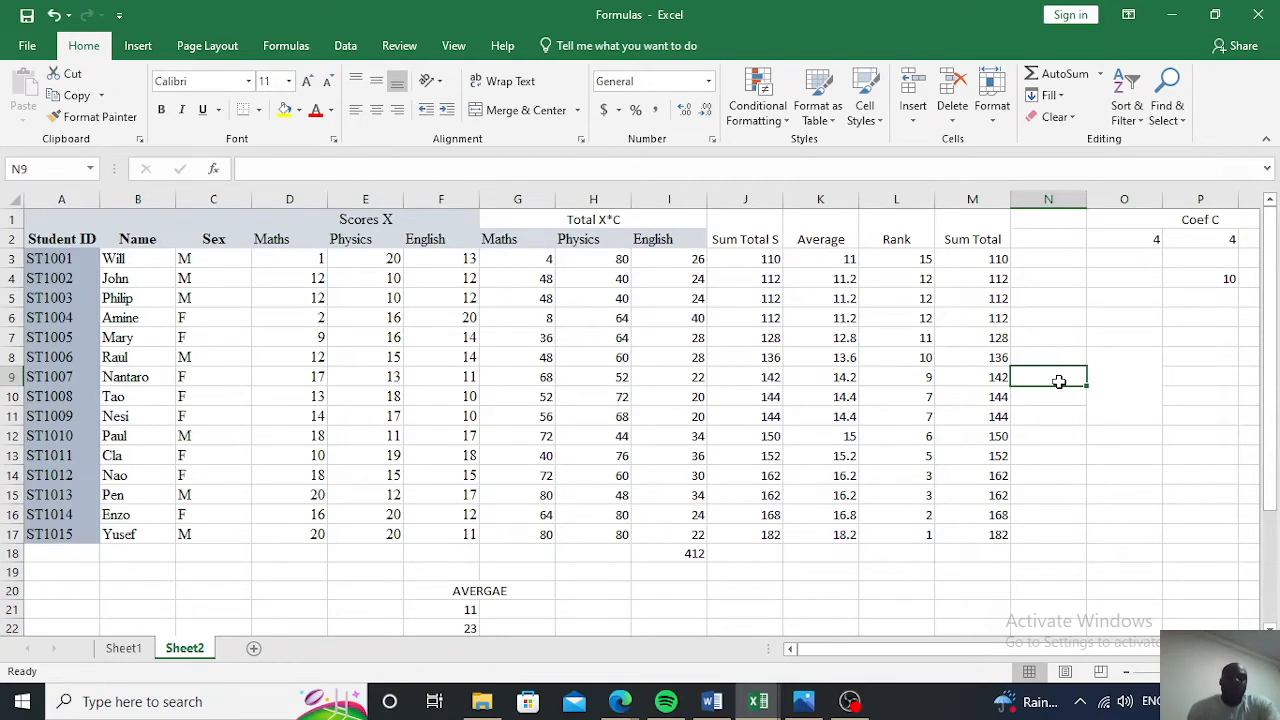
text(=)
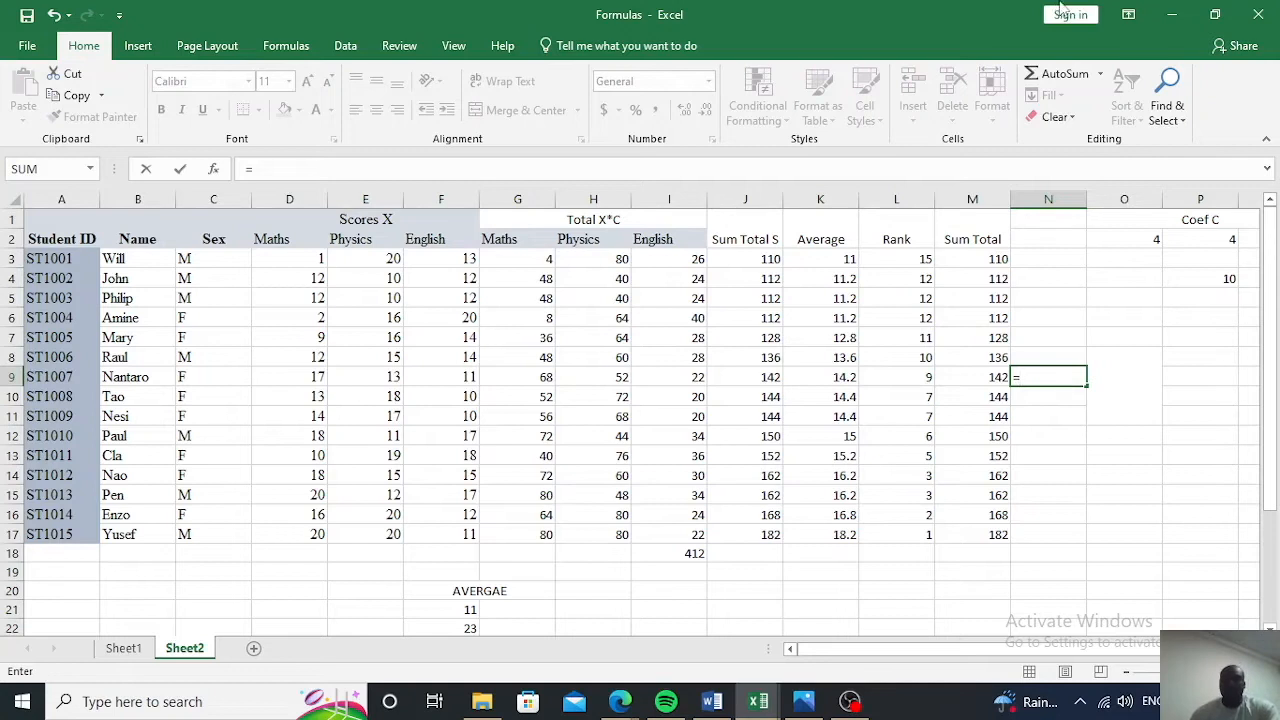
click(1040, 76)
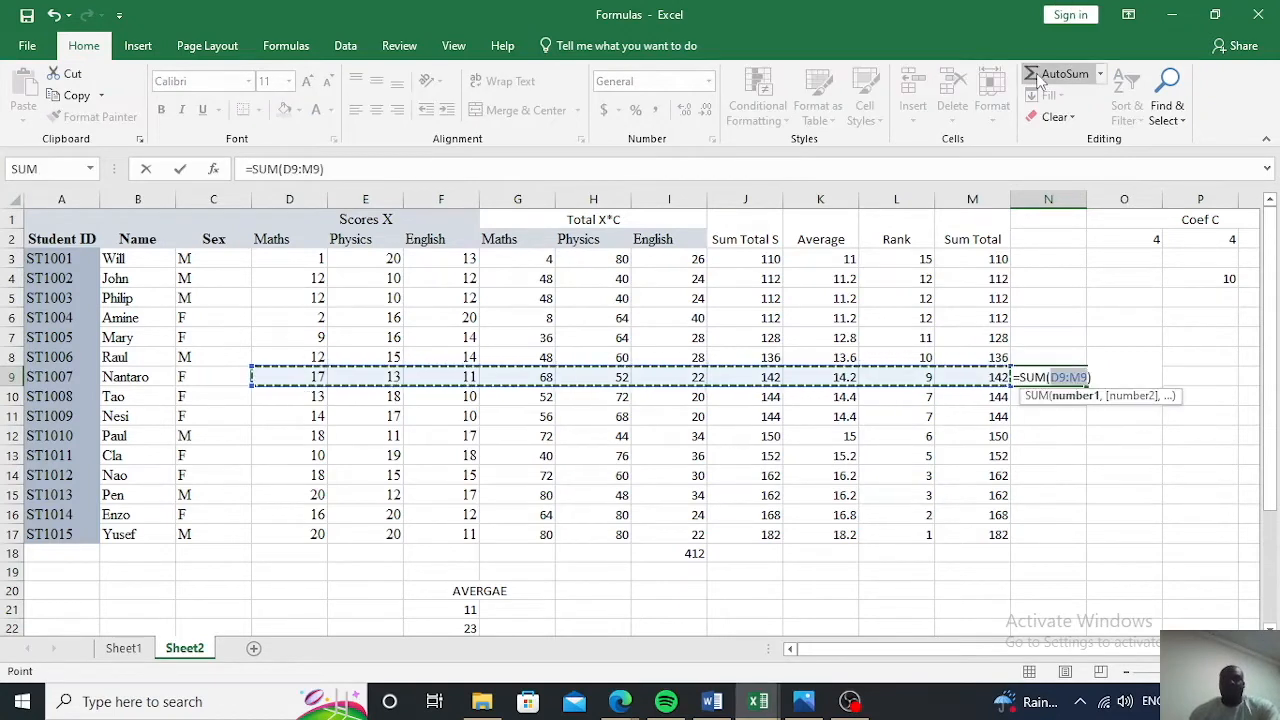
key(Return)
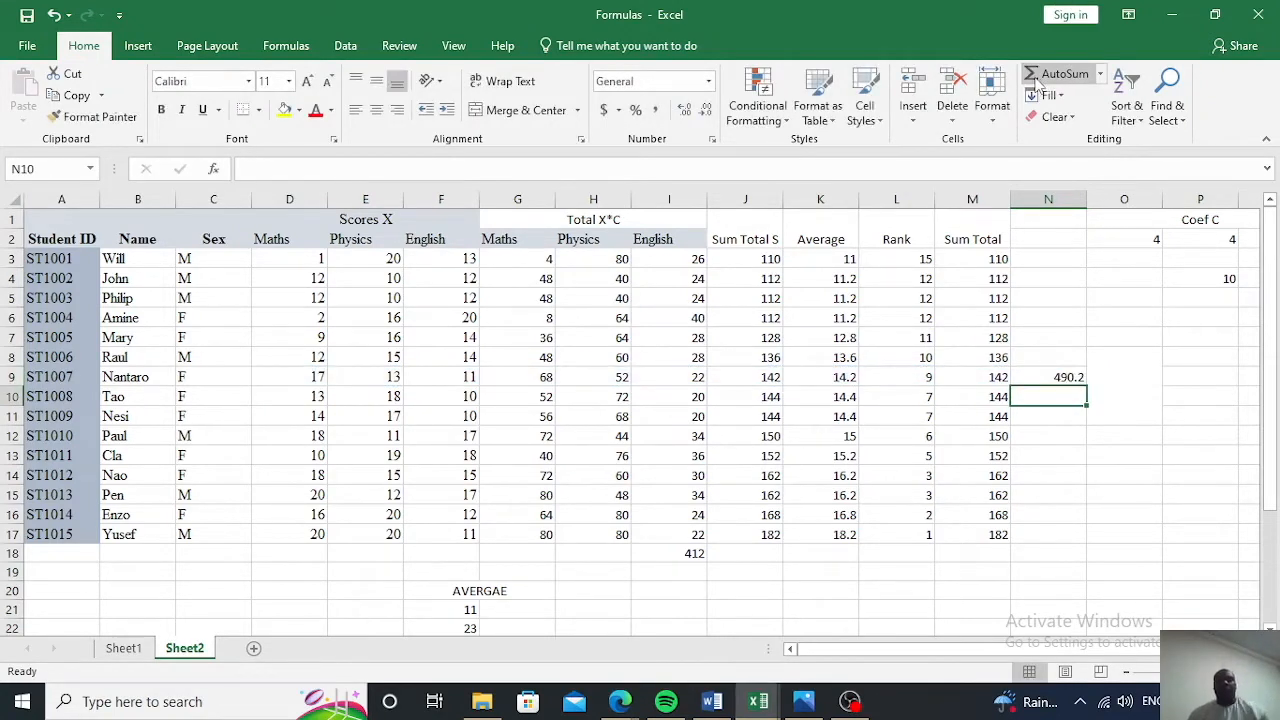
click(1062, 377)
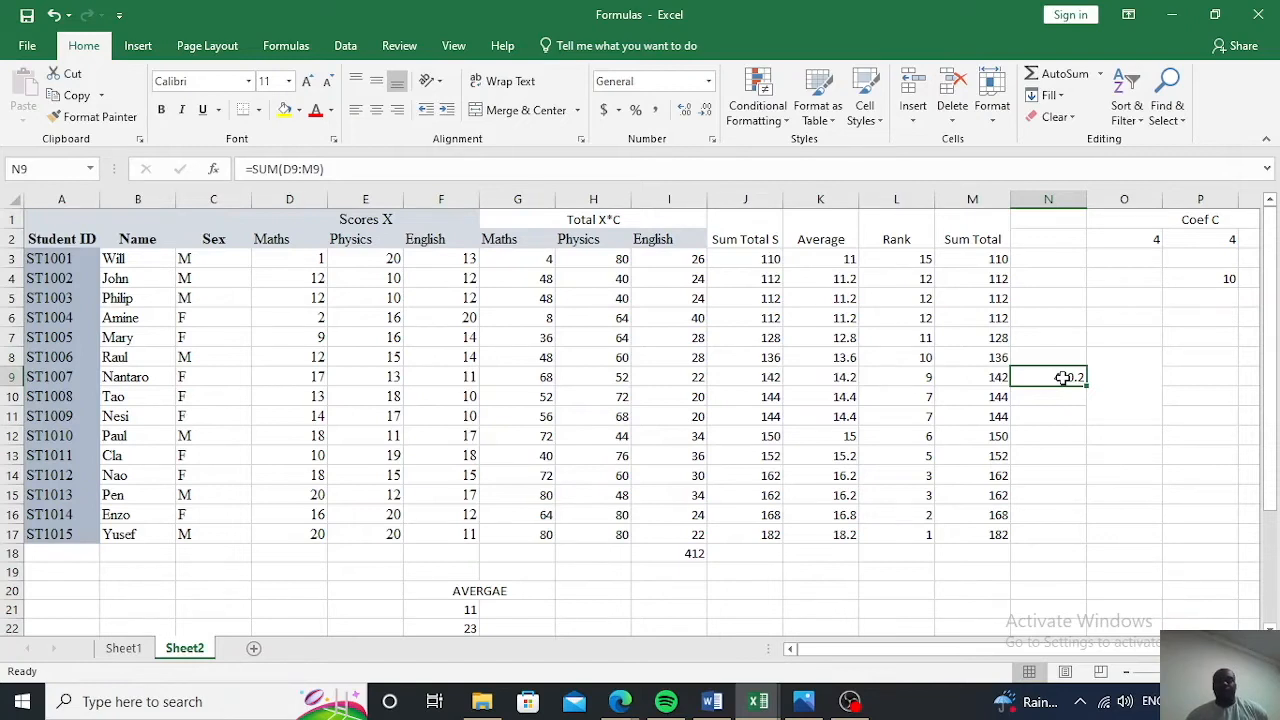
double_click(1062, 377)
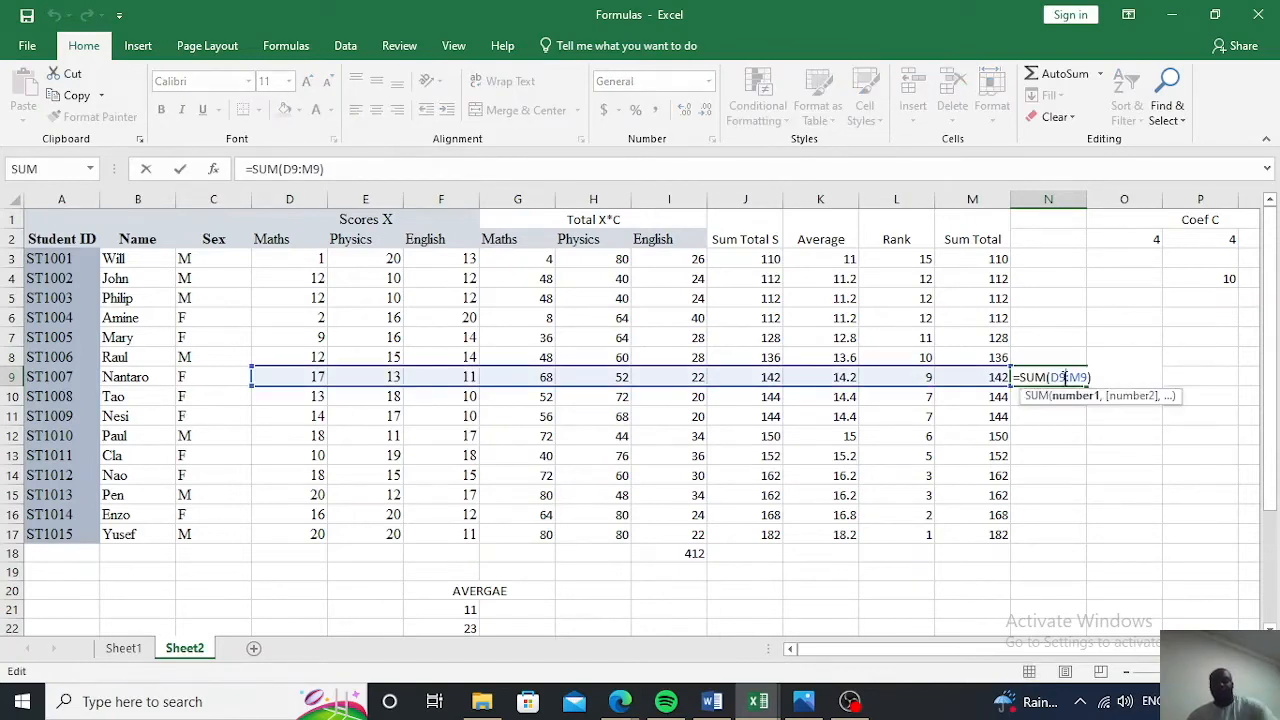
key(Return)
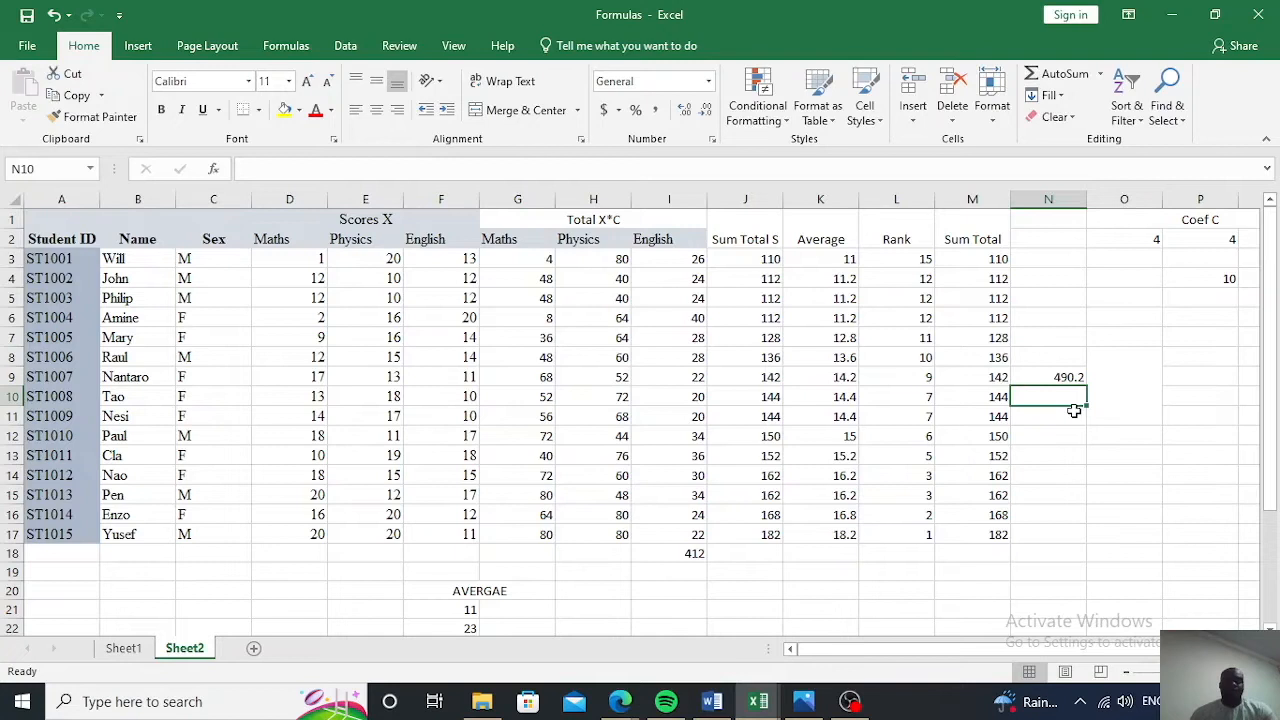
Delete the AutoSum total from N9
click(1057, 473)
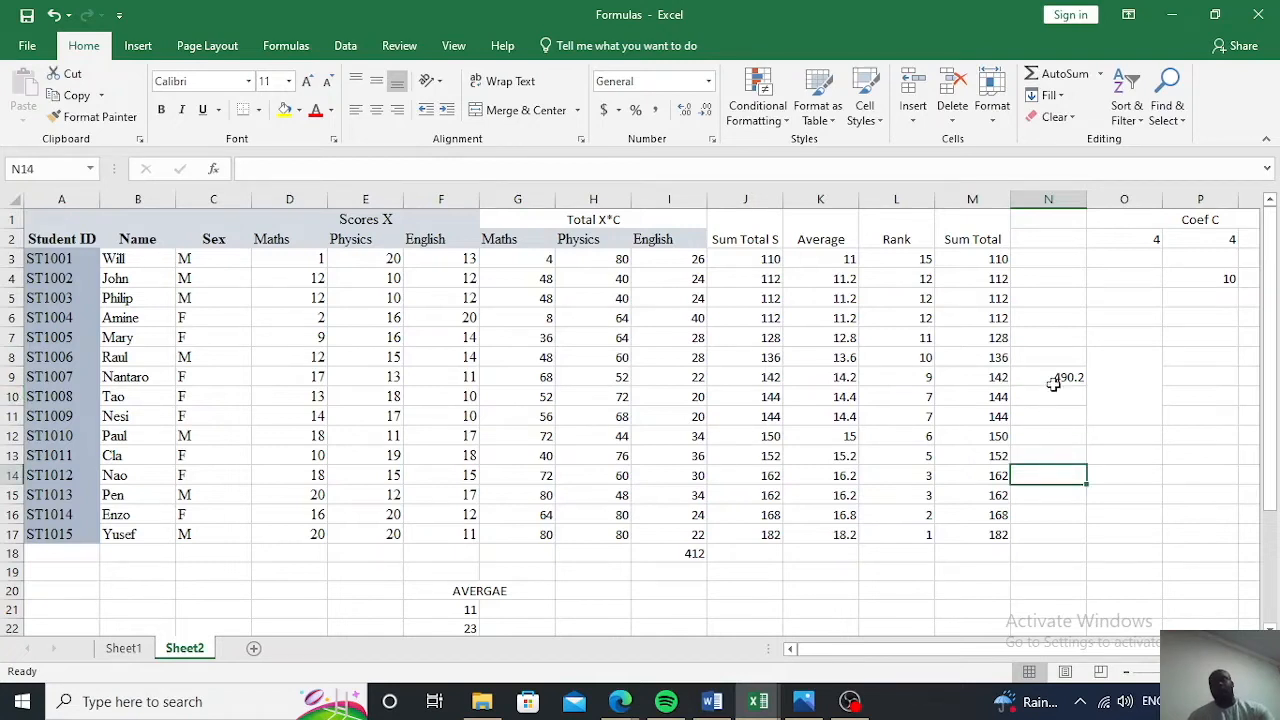
key(Up)
key(Up)
key(Up)
key(Up)
key(Up)
key(Down)
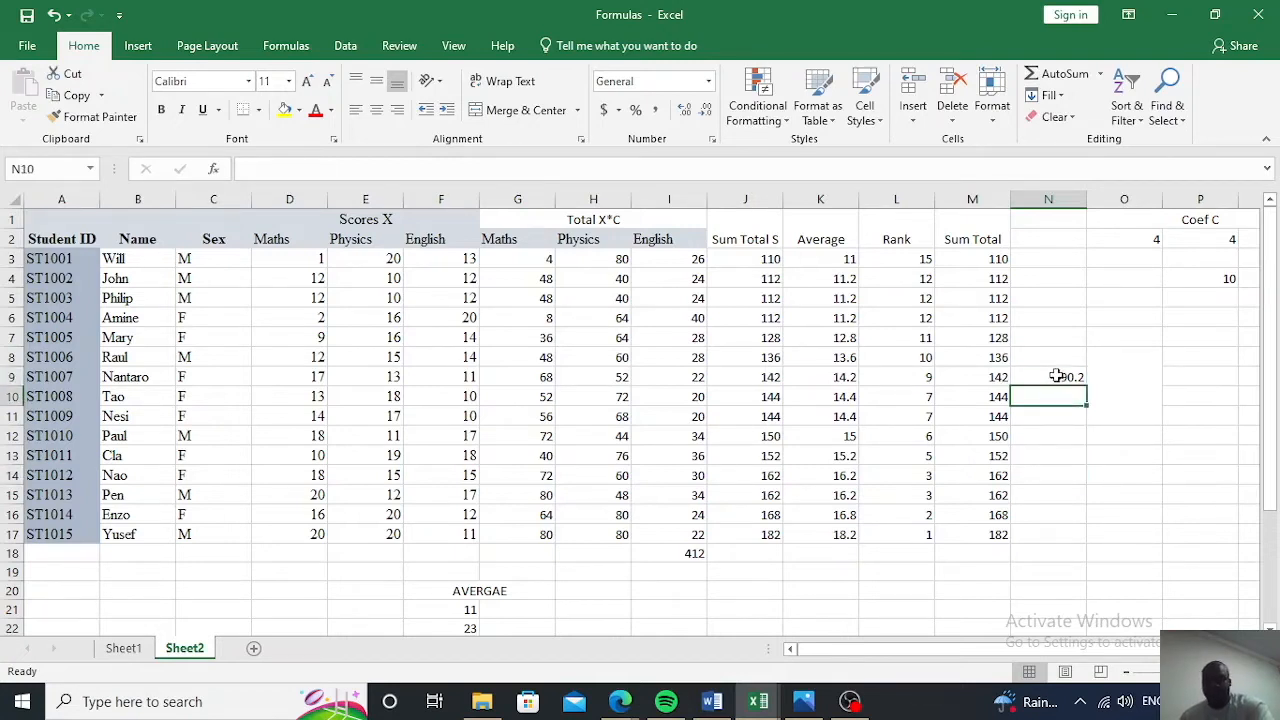
click(1067, 375)
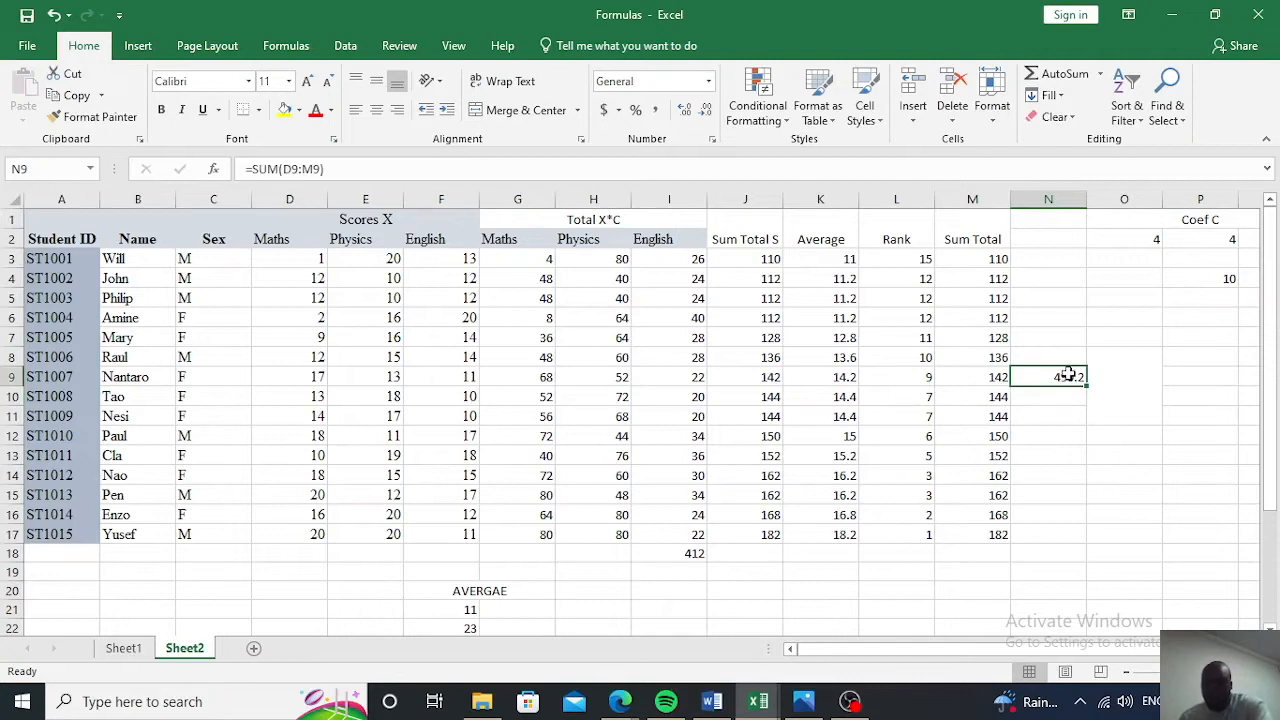
key(BackSpace)
click(1070, 475)
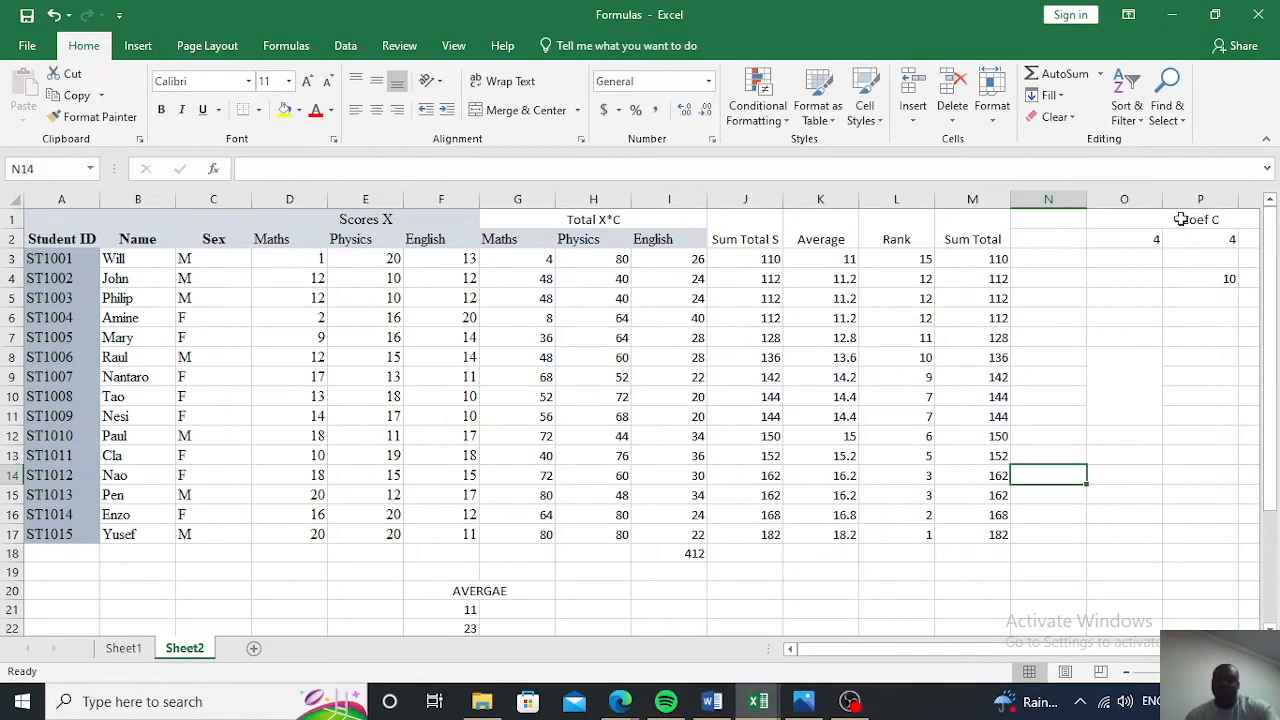
Merge and center cells N1:N2 and enter the heading Average in the merged cell
click(1049, 232)
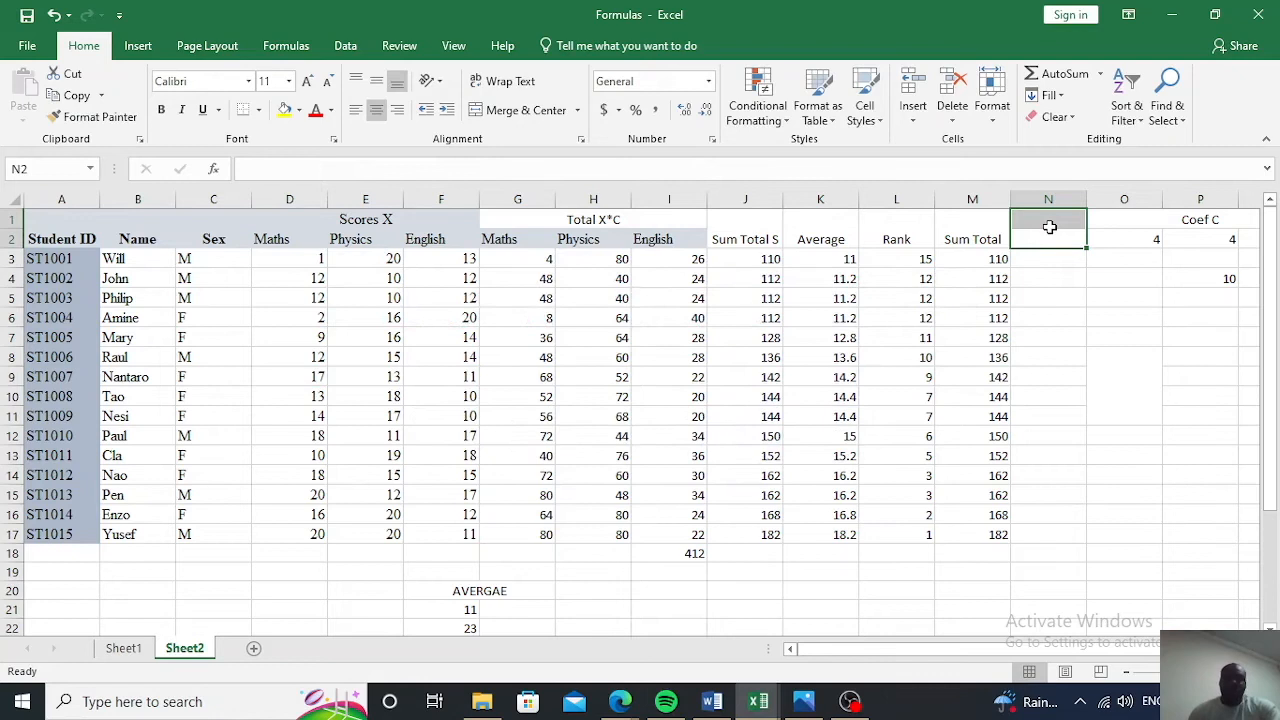
click(520, 110)
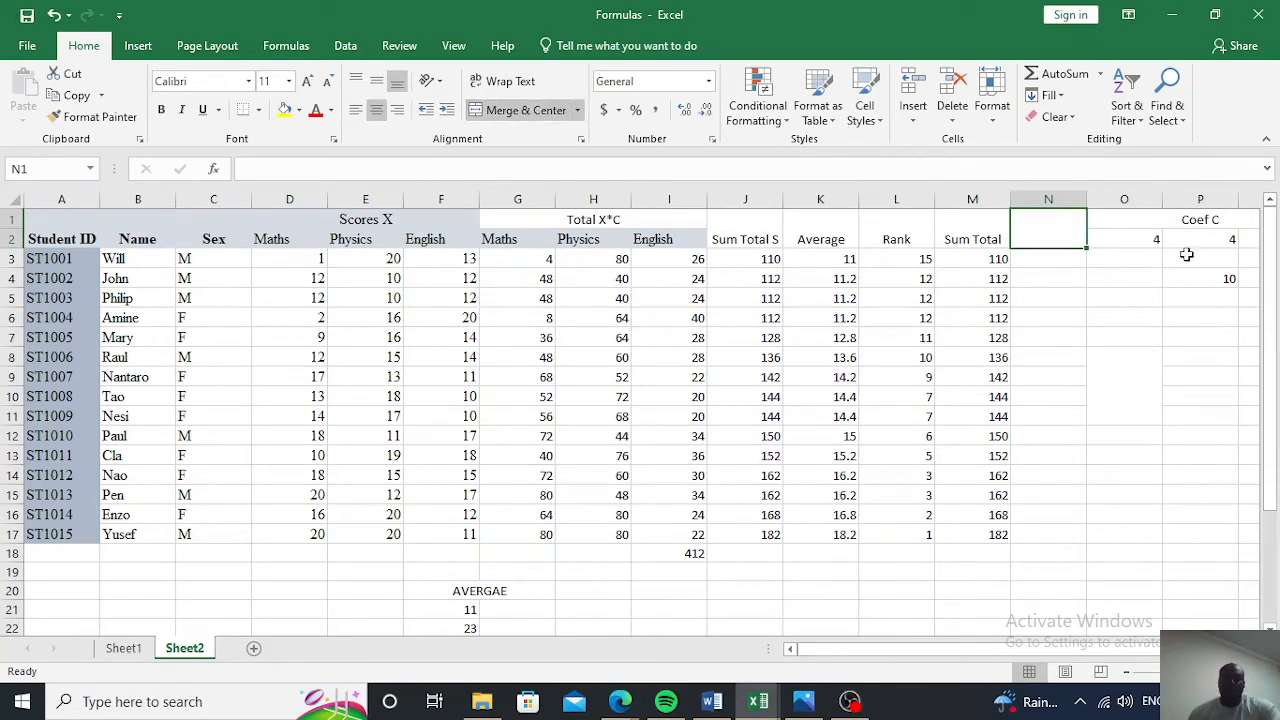
text(Average)
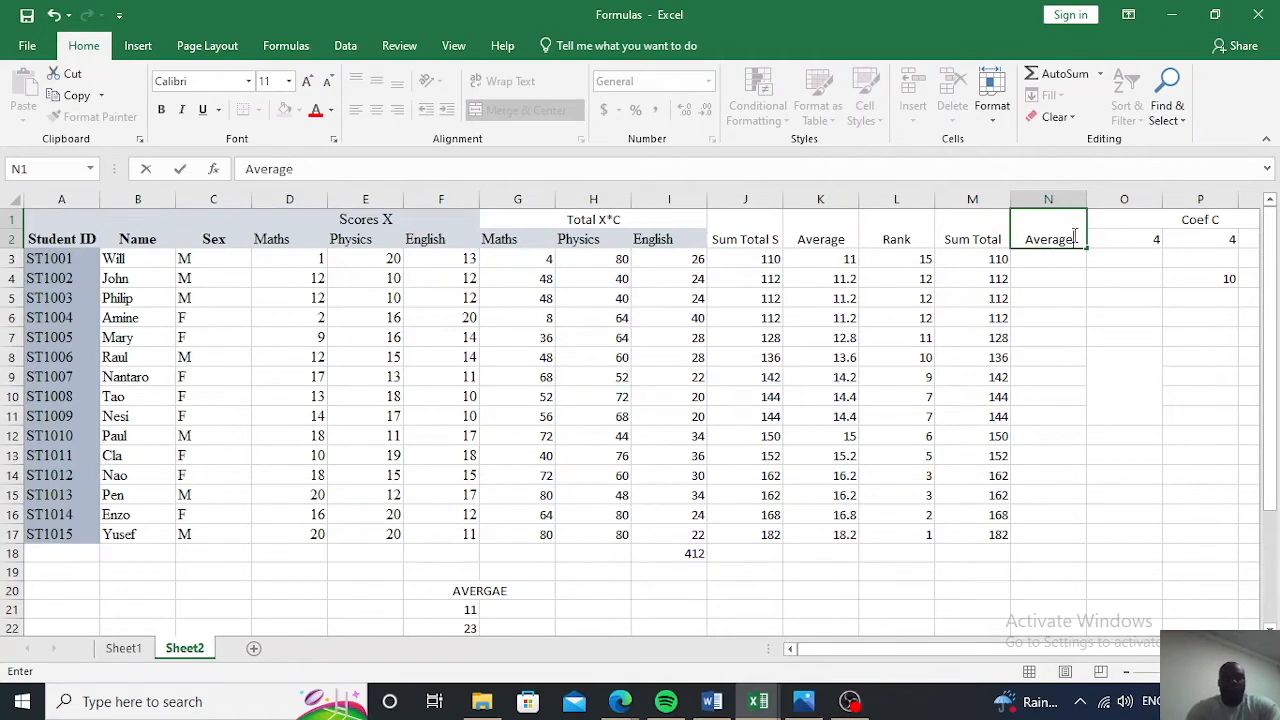
Enter the formula =AVERAGE(3,5,7) in N3 to average three typed numbers
click(1069, 260)
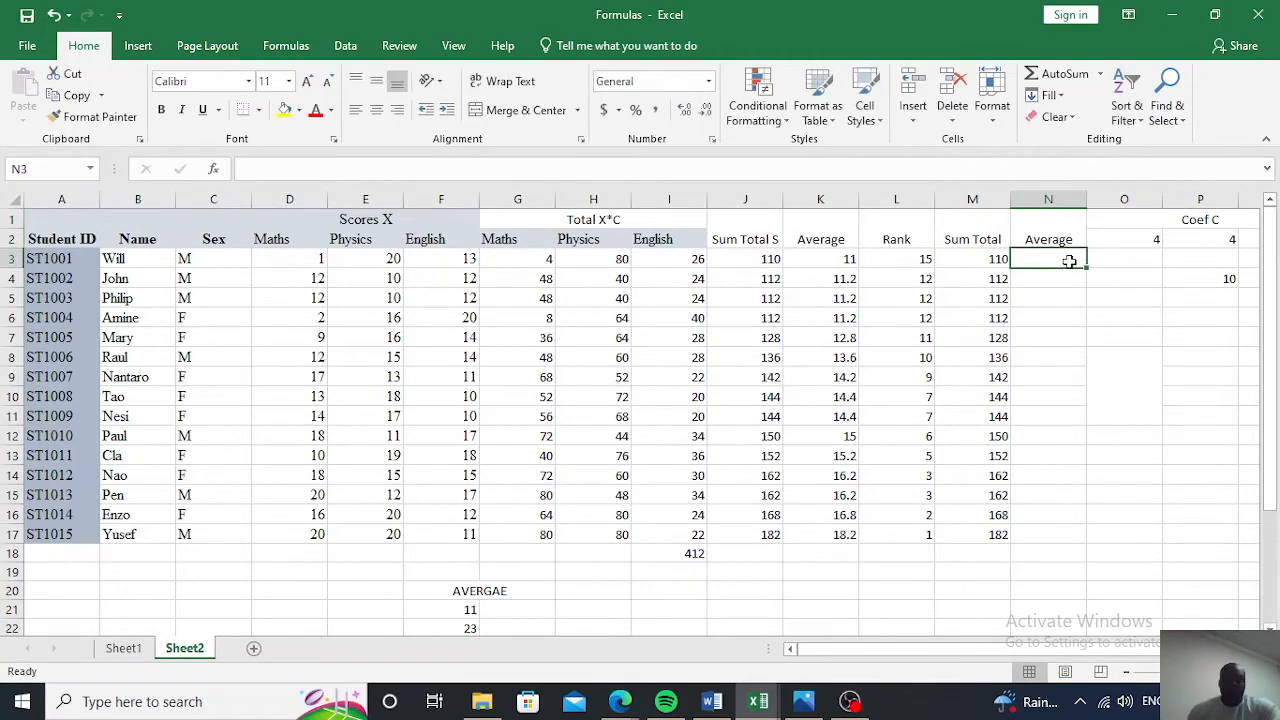
text(=)
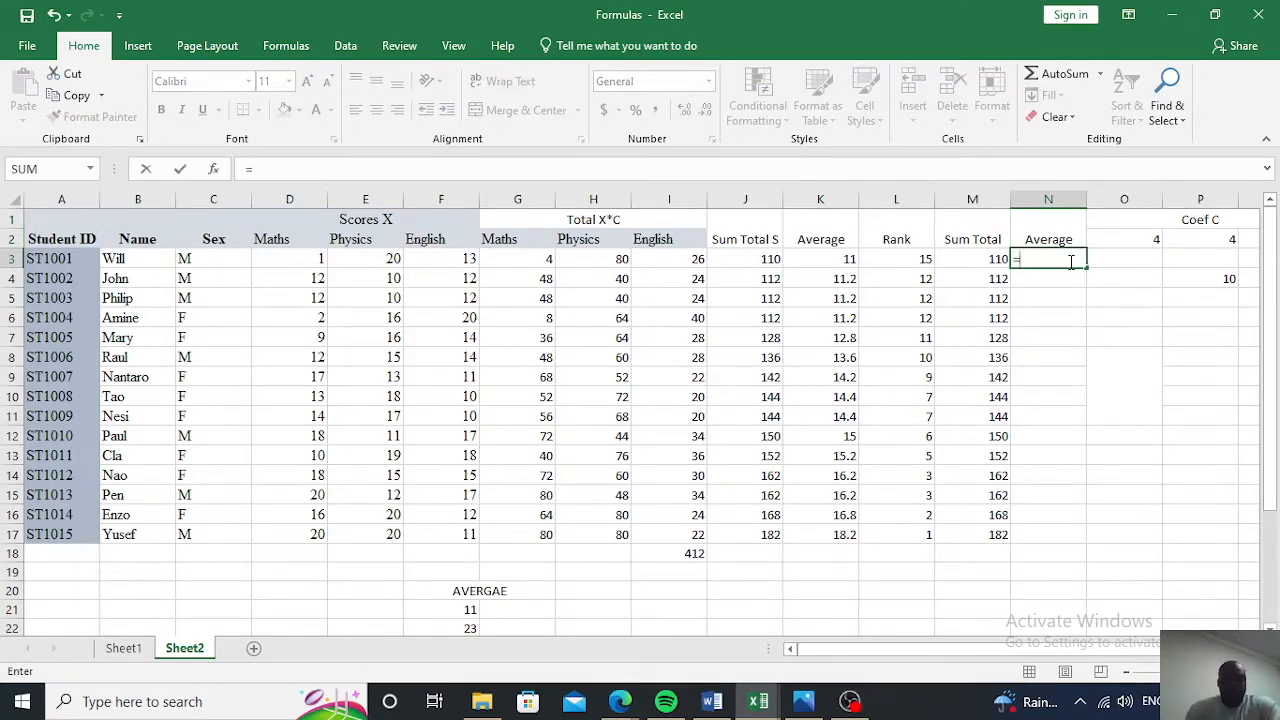
text(av)
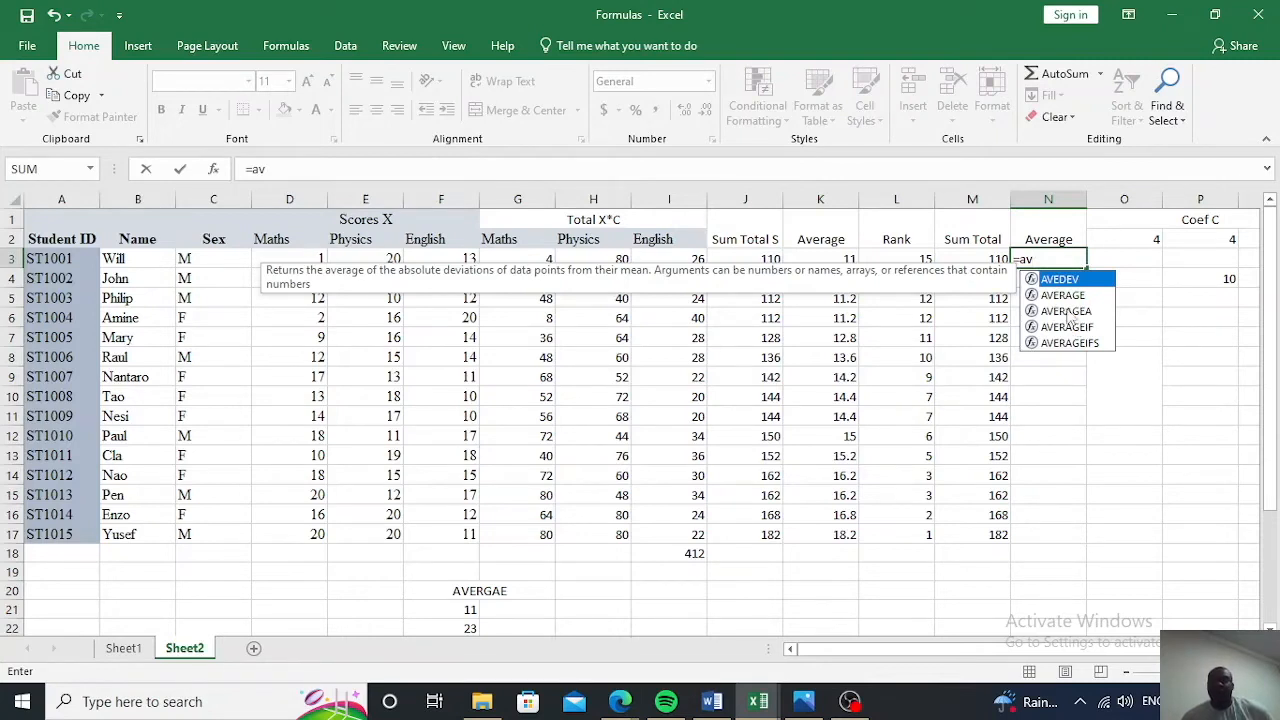
double_click(1062, 296)
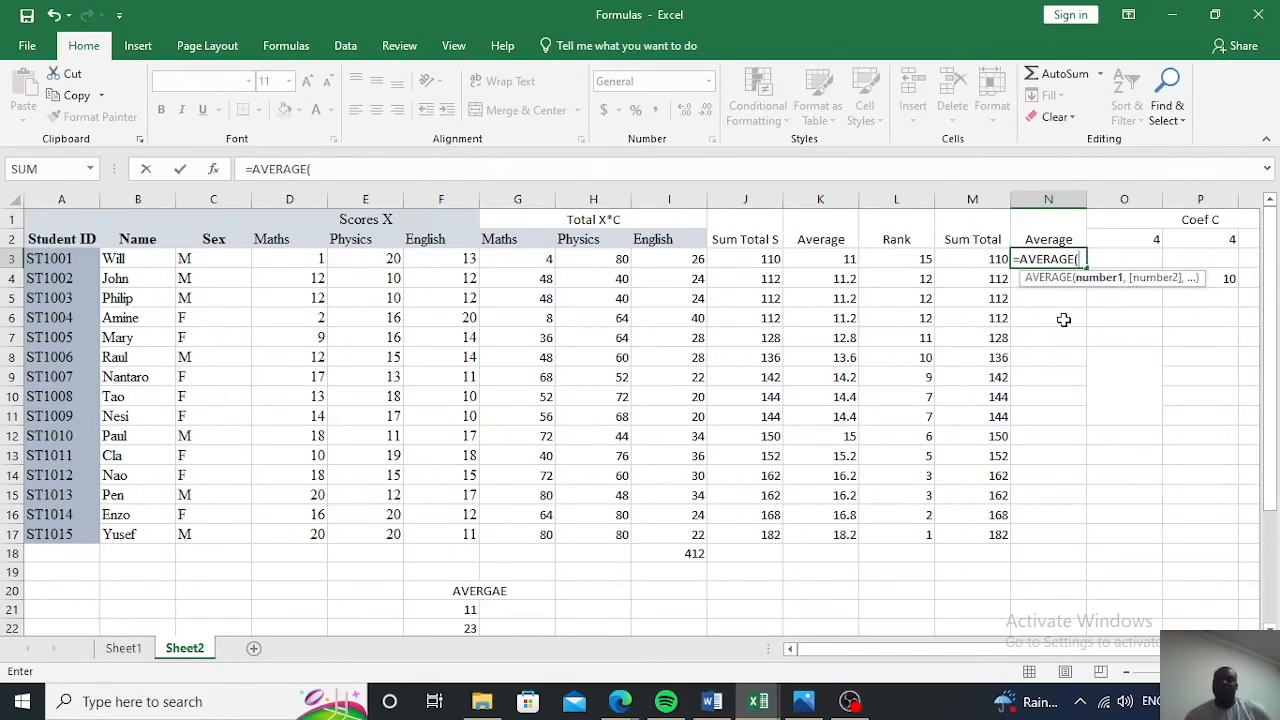
text(3,)
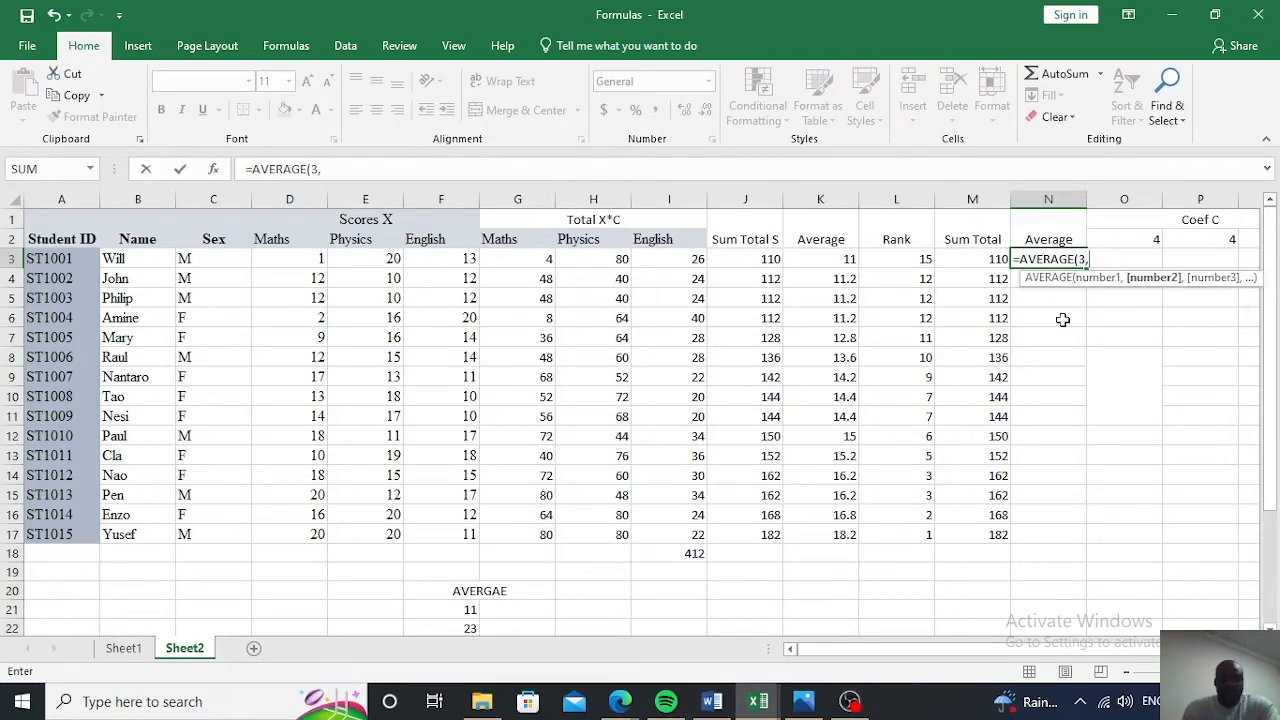
text(5,7)
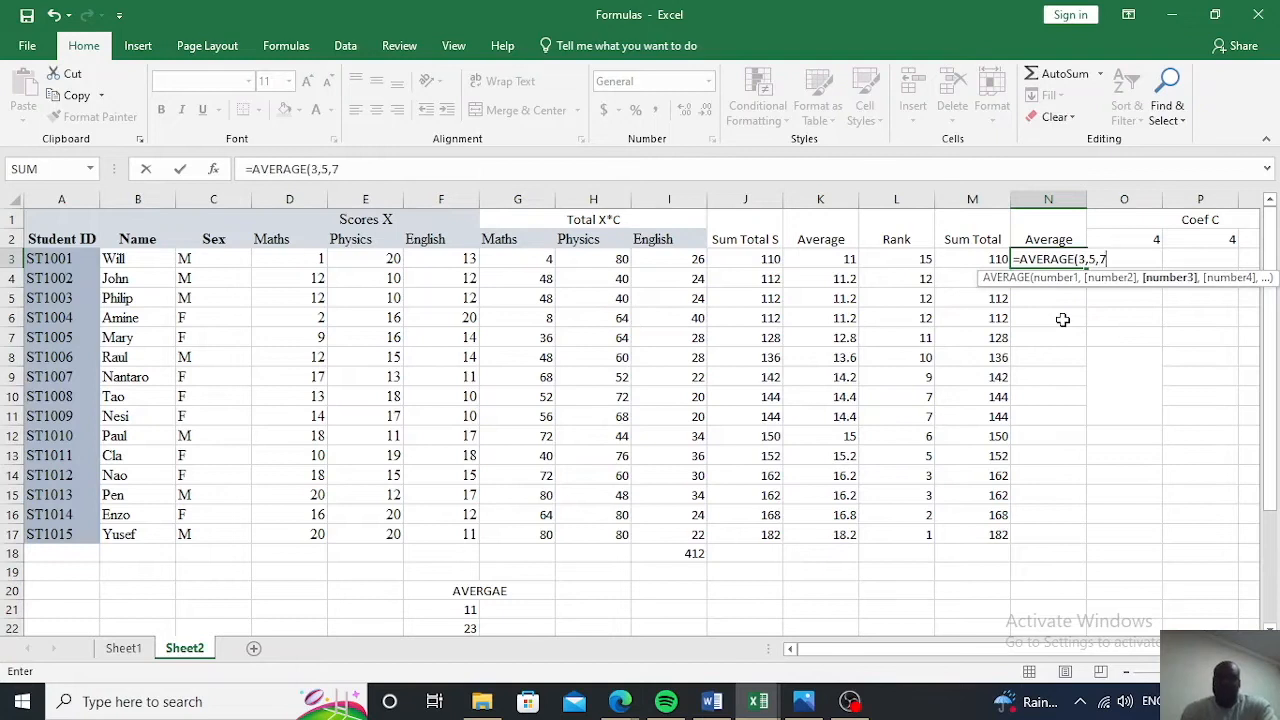
text())
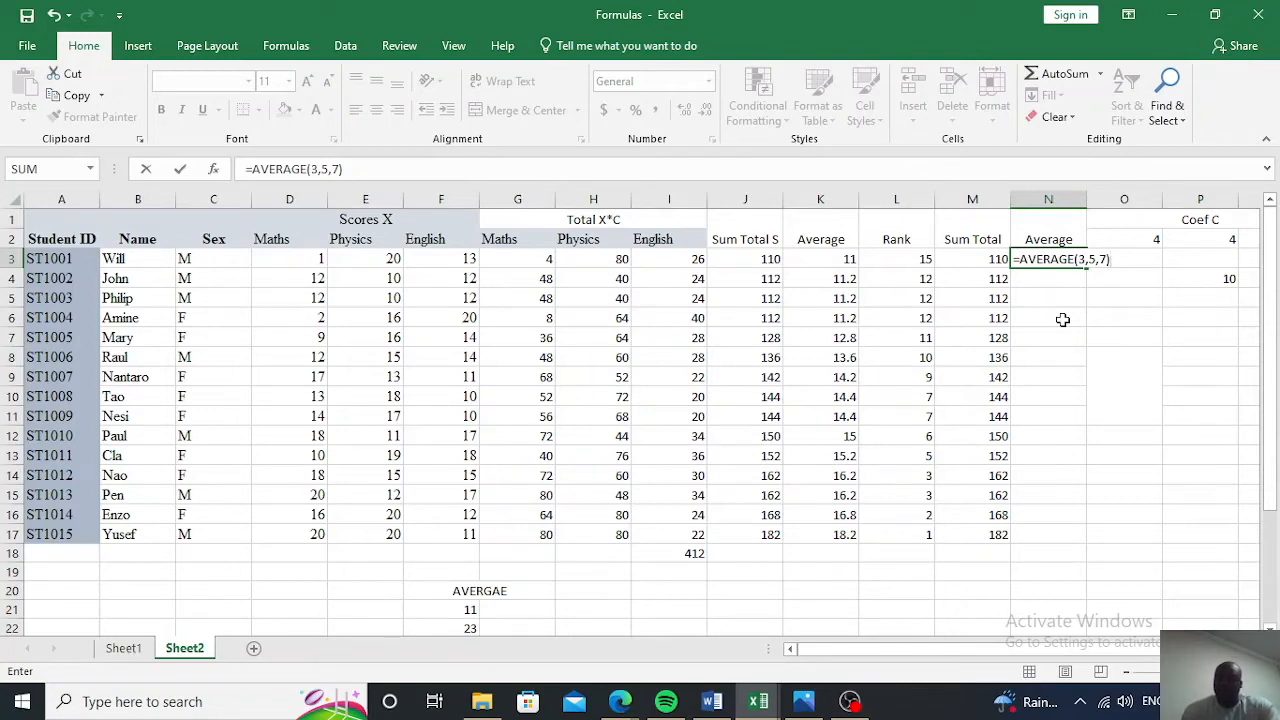
key(Return)
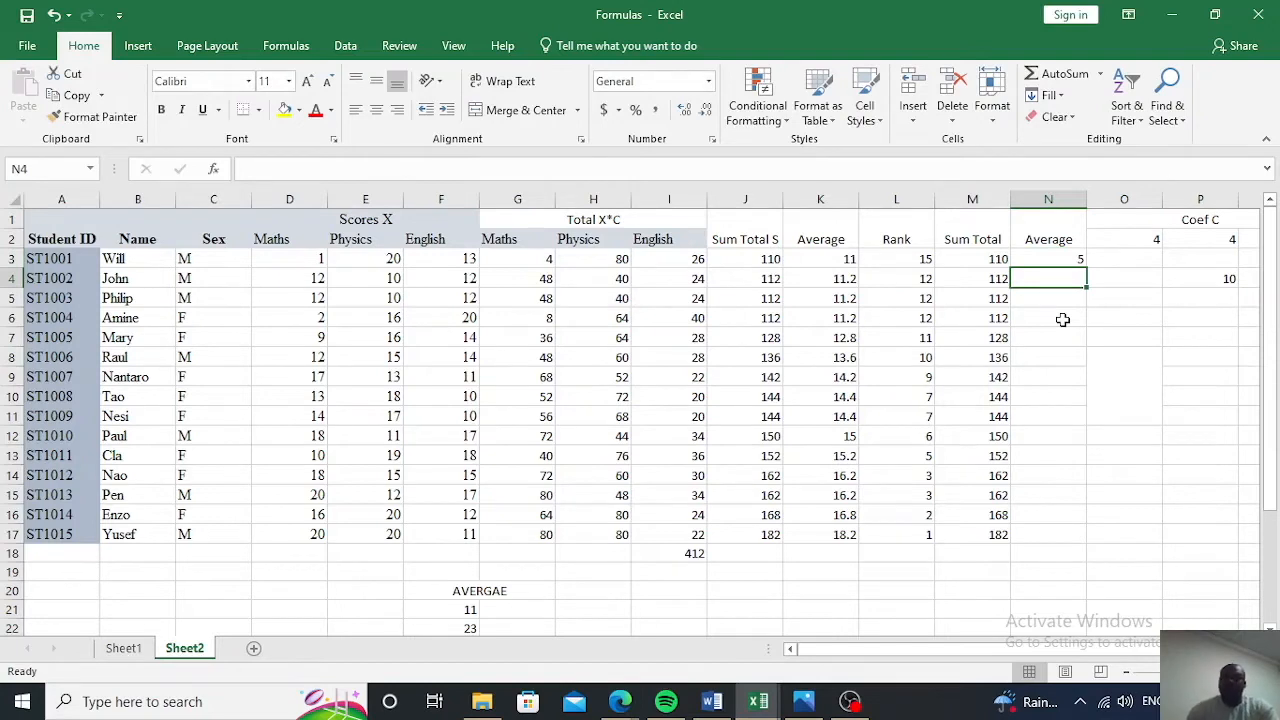
Replace the typed numbers in N3's AVERAGE formula with the weighted score range G3:I3
click(1068, 258)
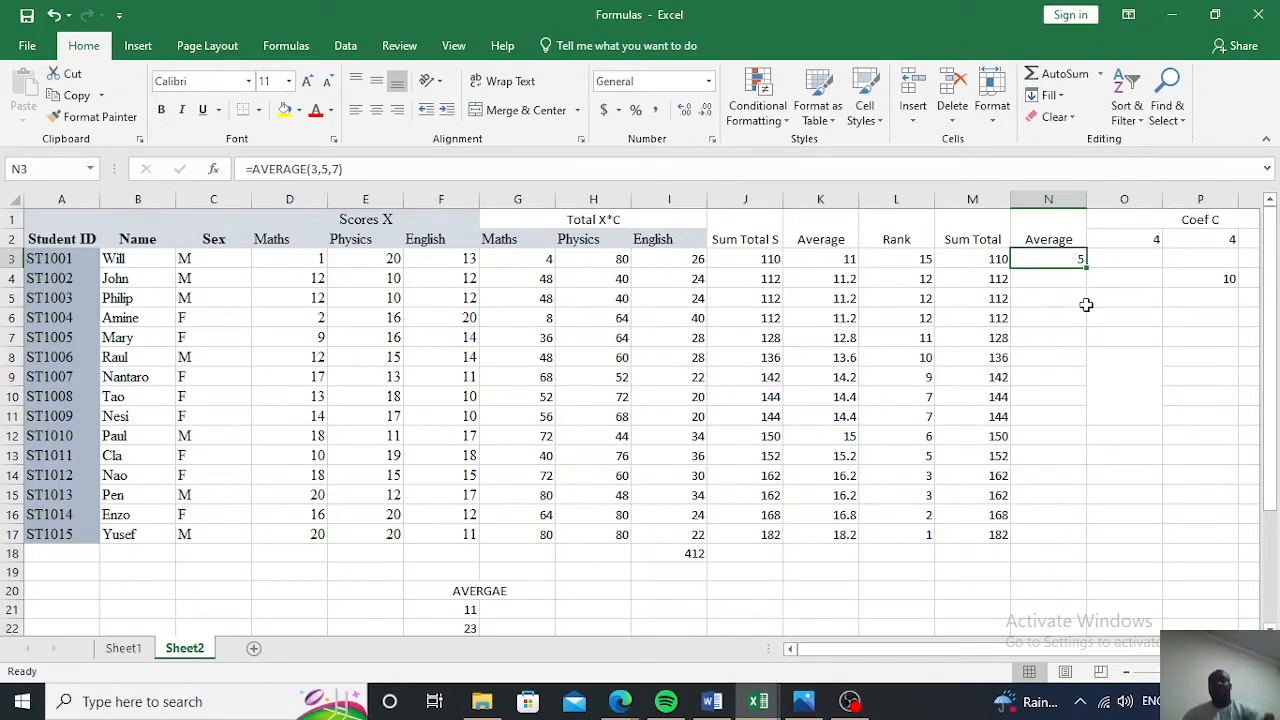
double_click(1065, 258)
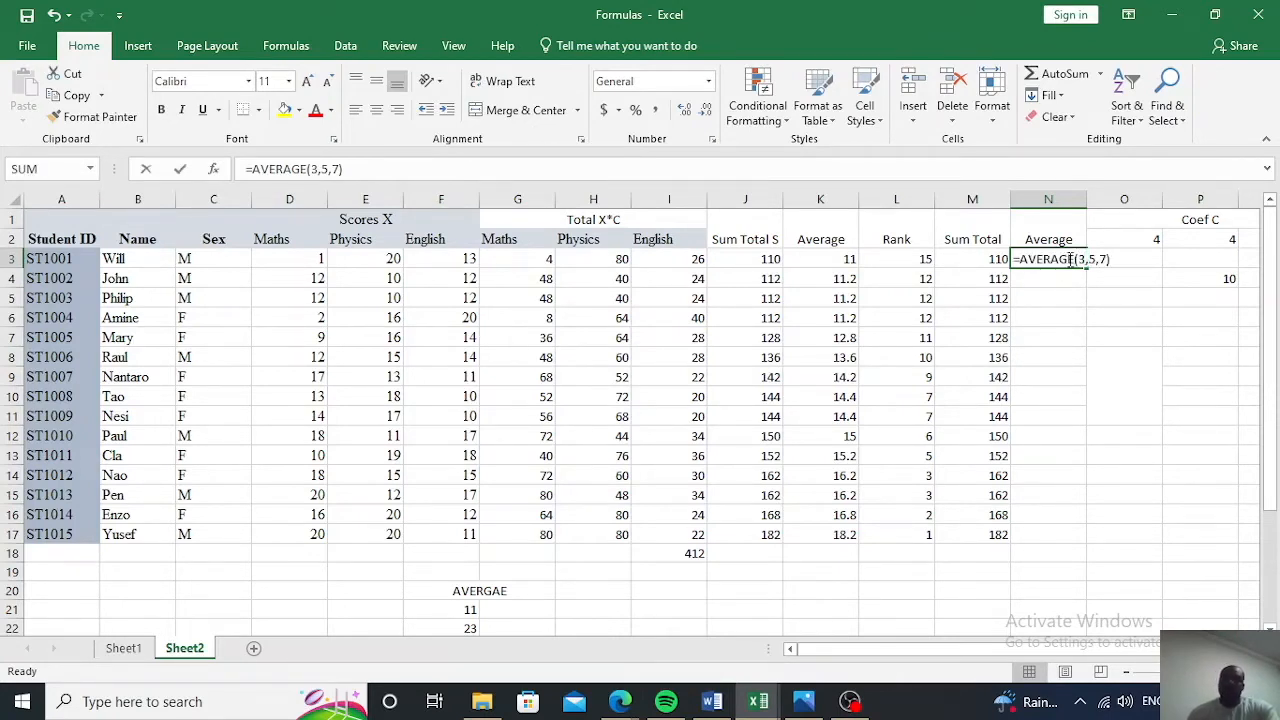
drag(1104, 259, 1078, 259)
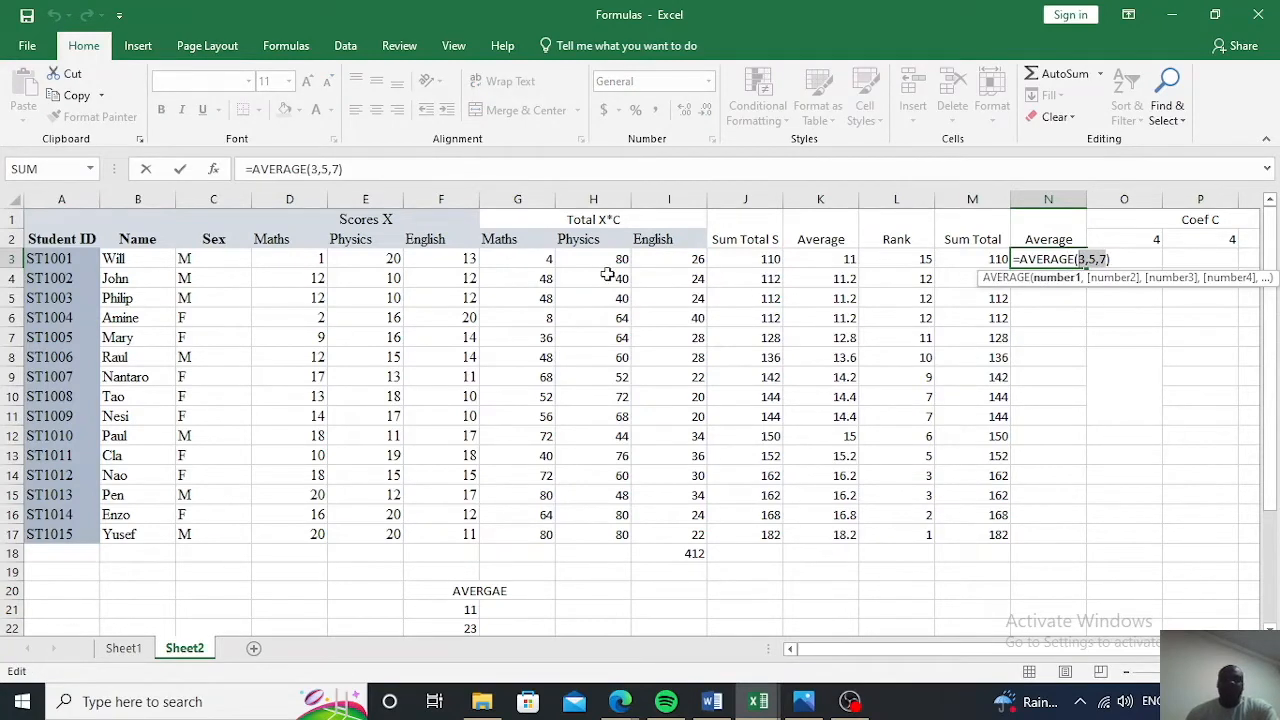
drag(540, 259, 666, 259)
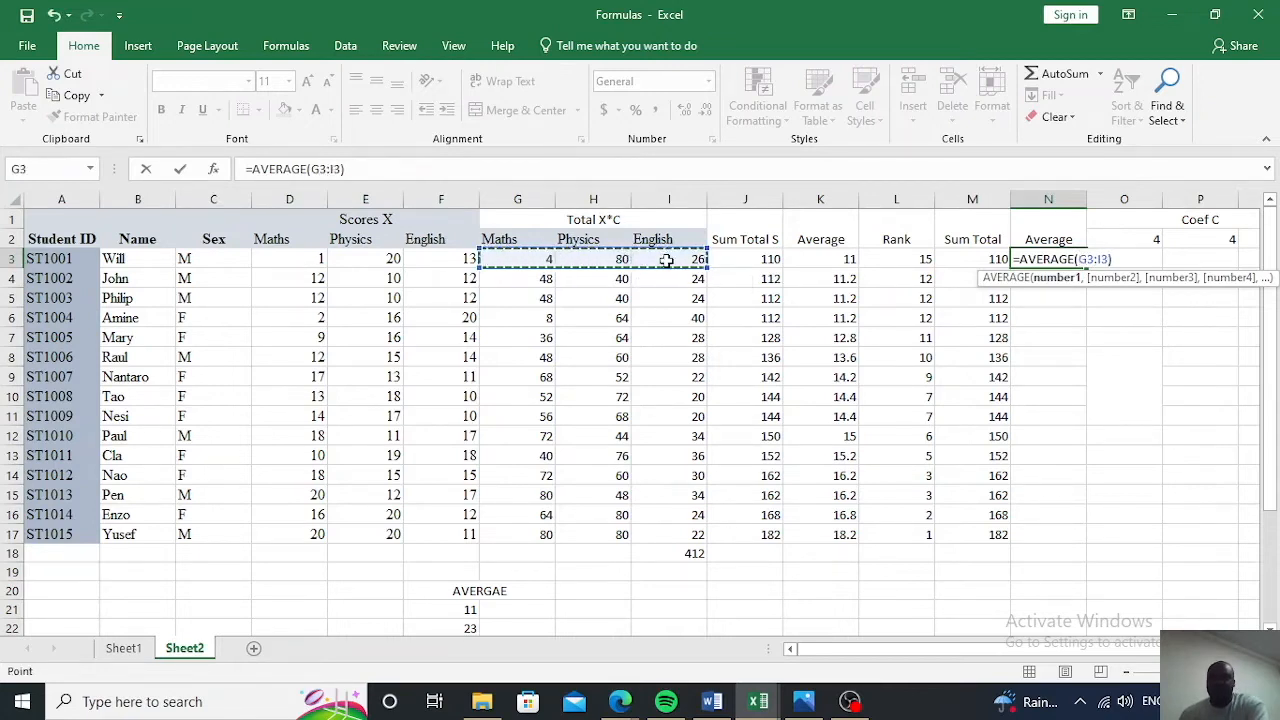
key(Return)
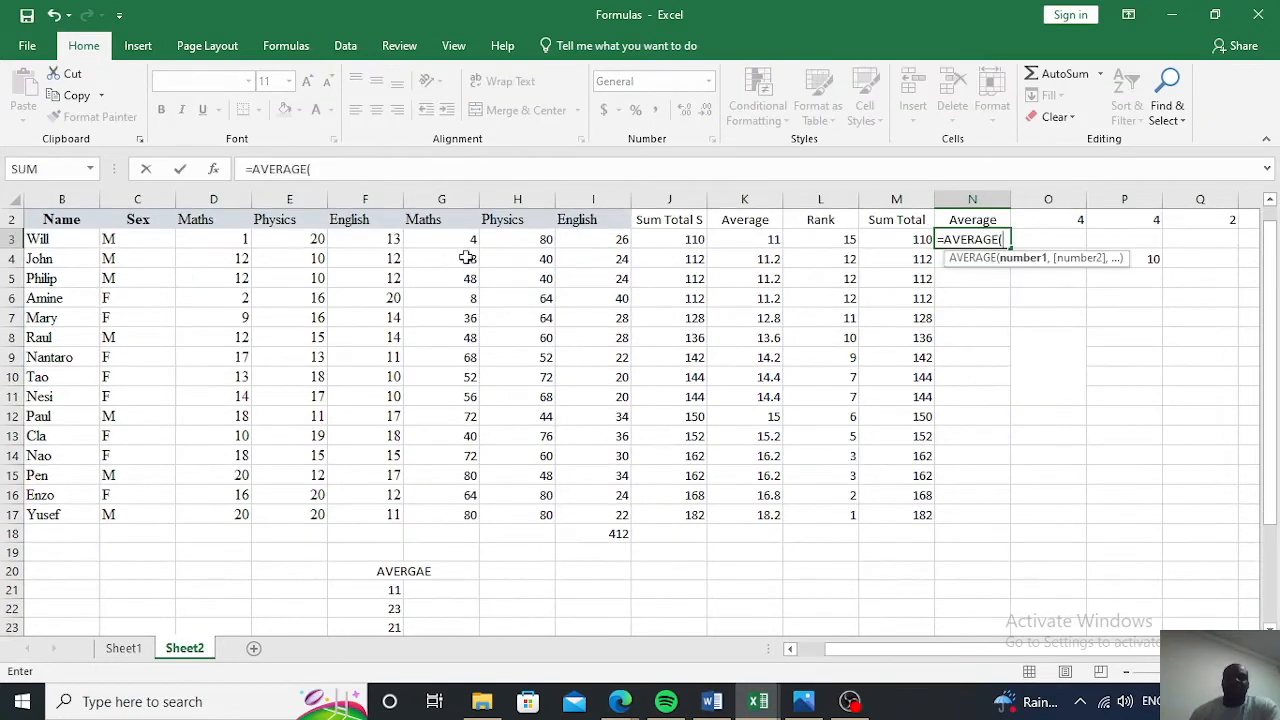
Complete the AVERAGE formula in N3 with the unweighted score range D3:F3
scroll(580, 295, up, 1)
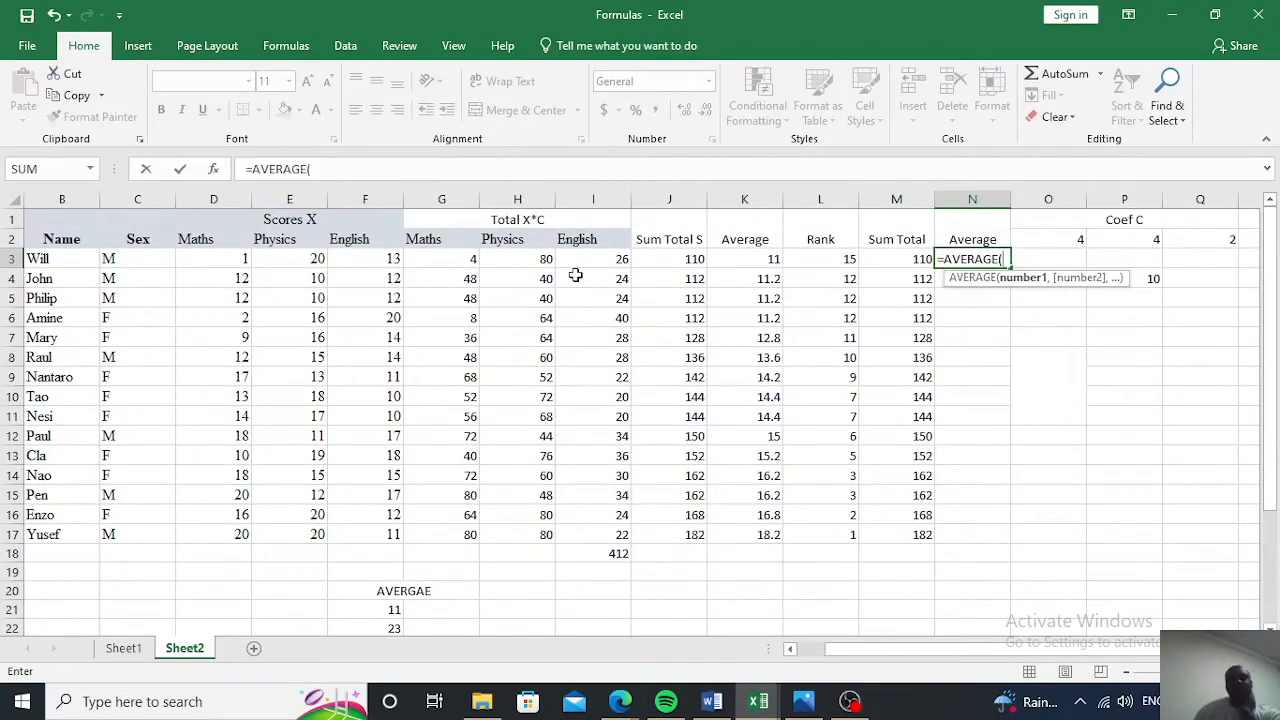
click(240, 257)
drag(240, 257, 372, 262)
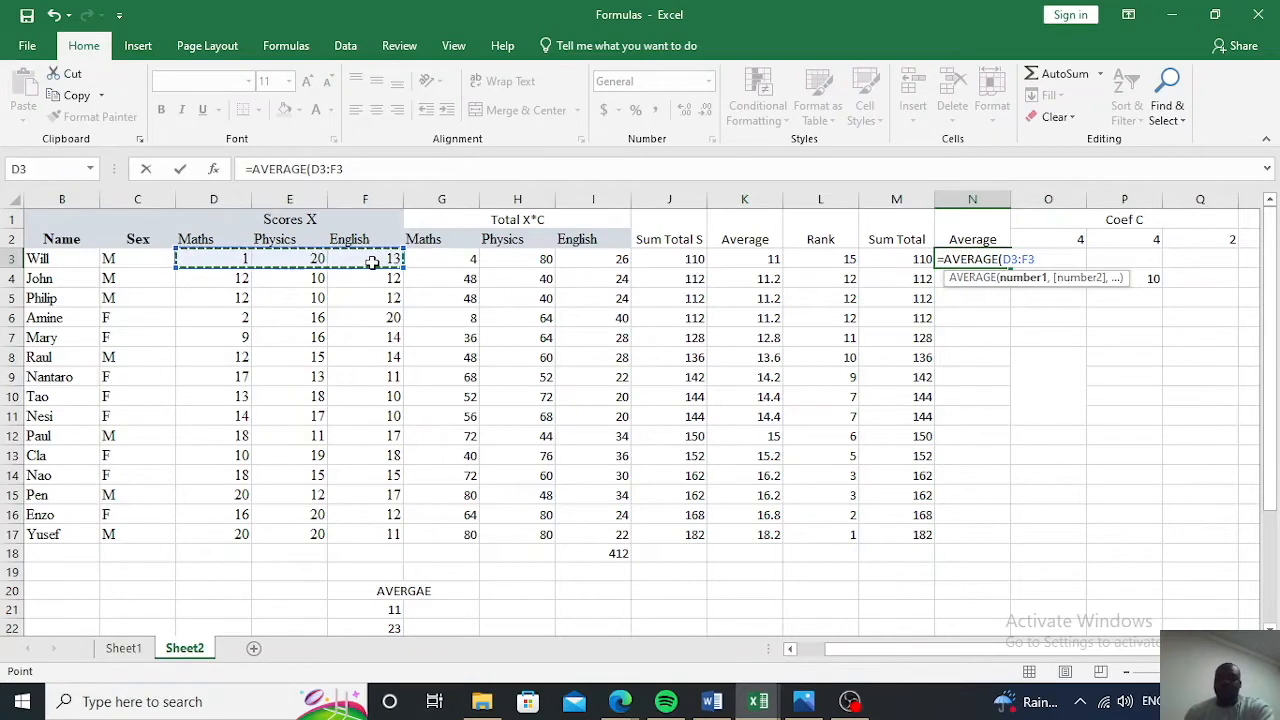
key(Return)
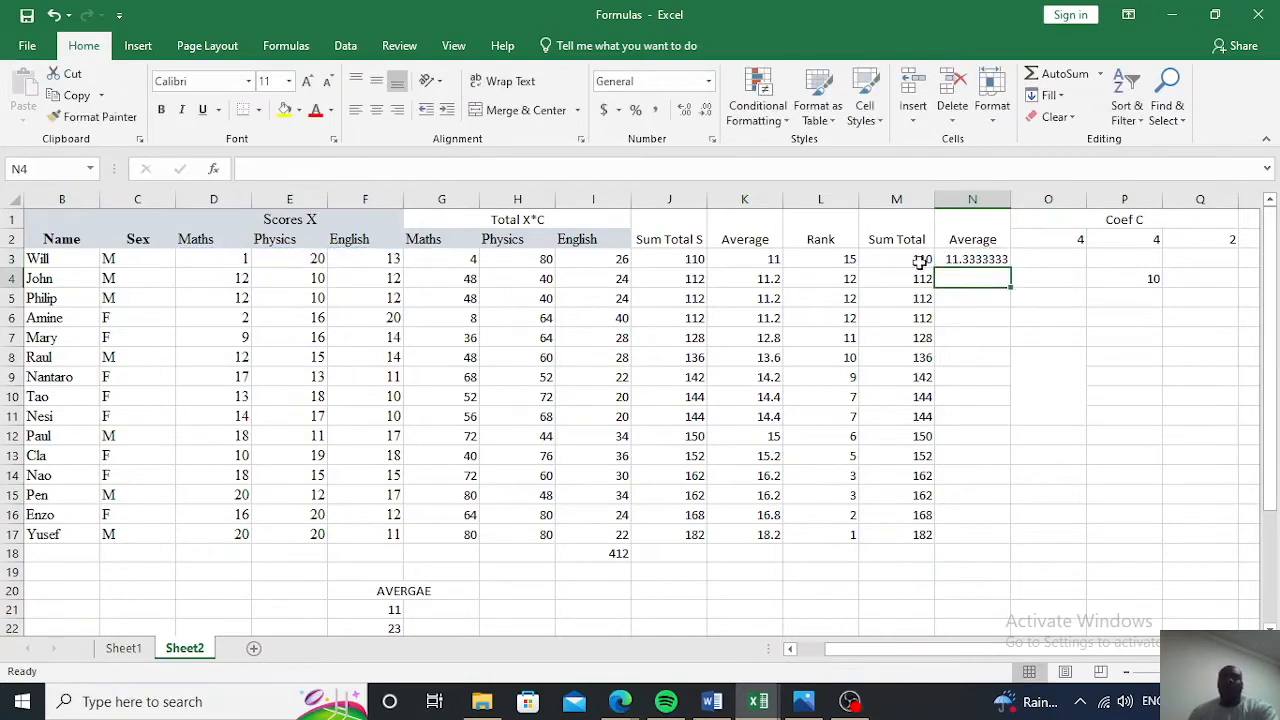
Compare the AVERAGE formula in N3 with the coefficient-based average formula in K3
click(972, 260)
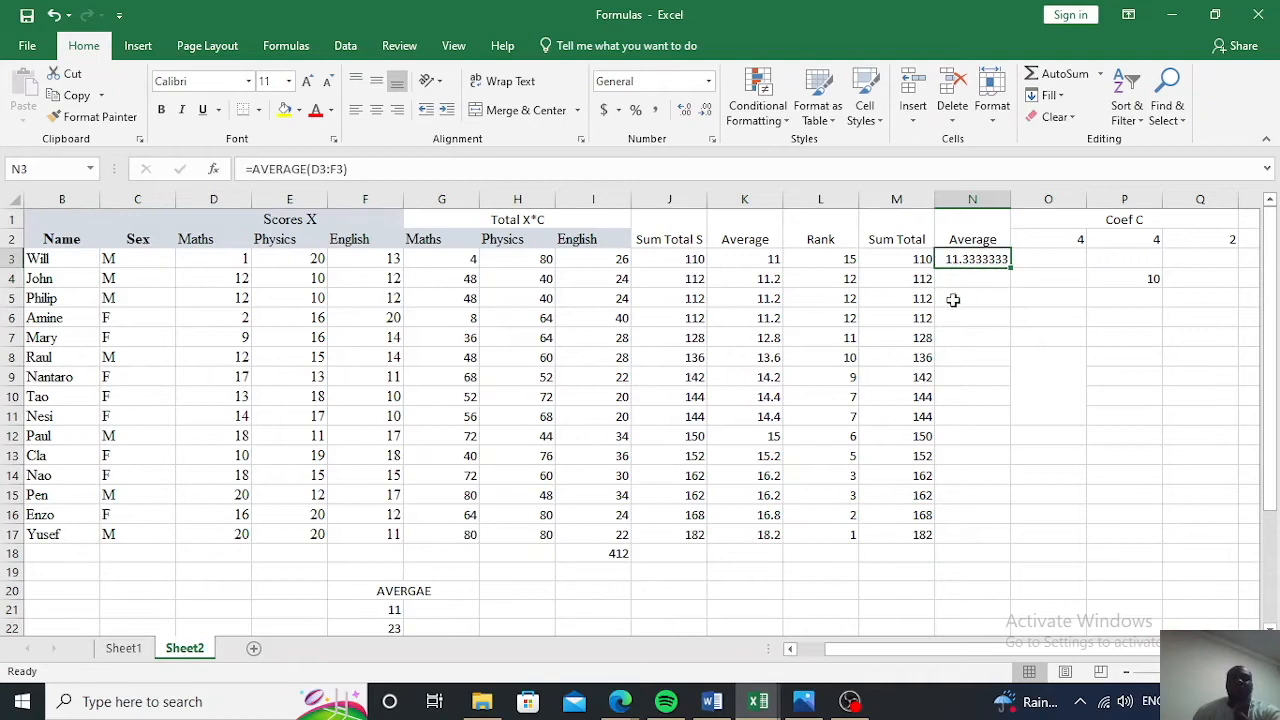
click(760, 260)
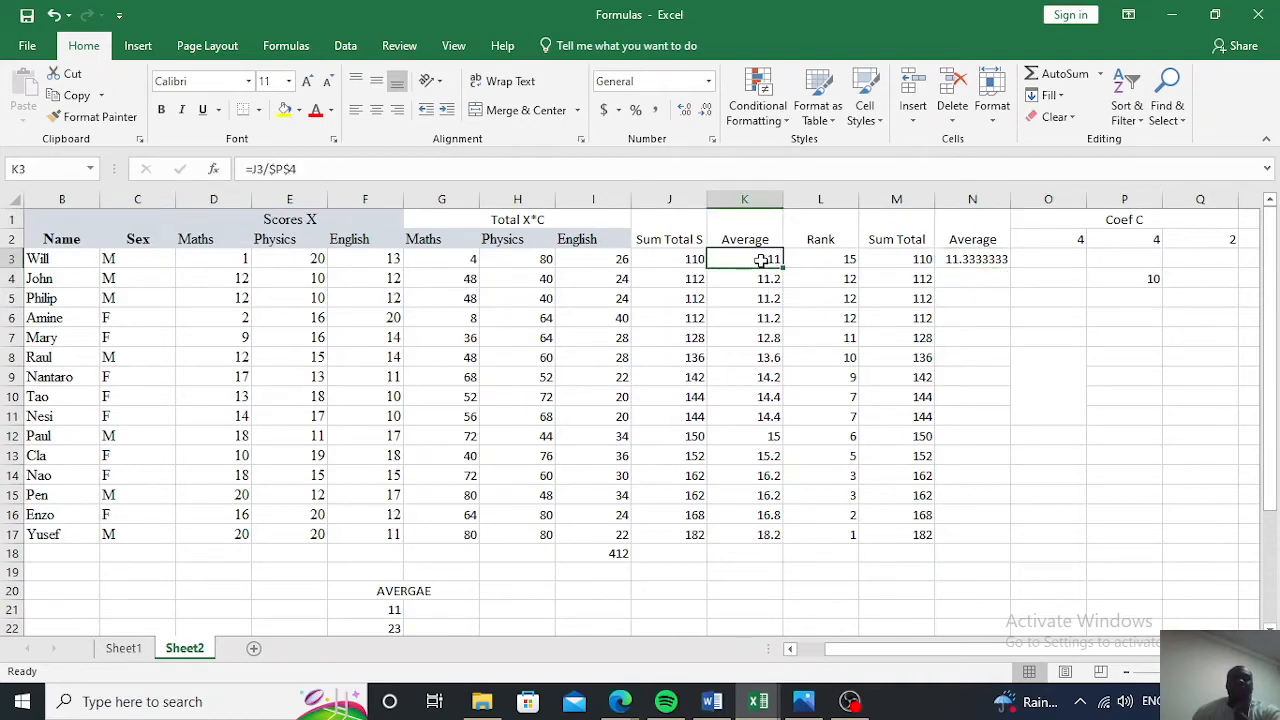
double_click(760, 260)
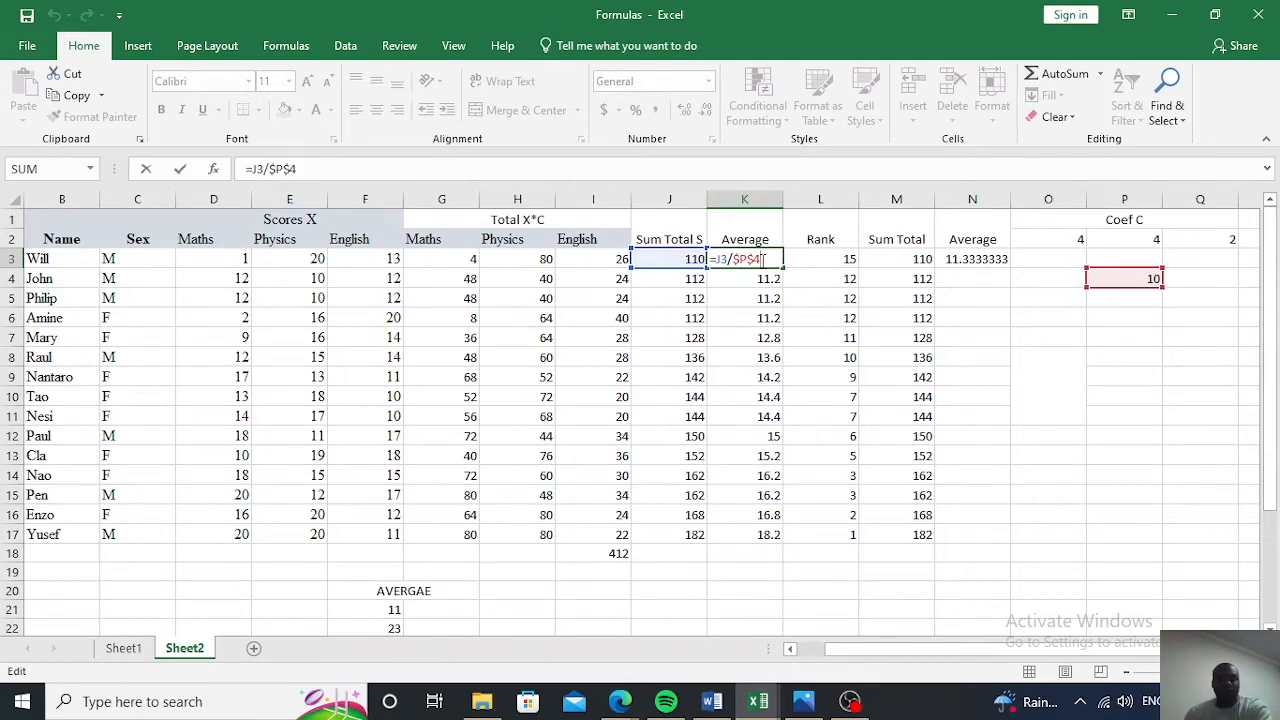
key(Return)
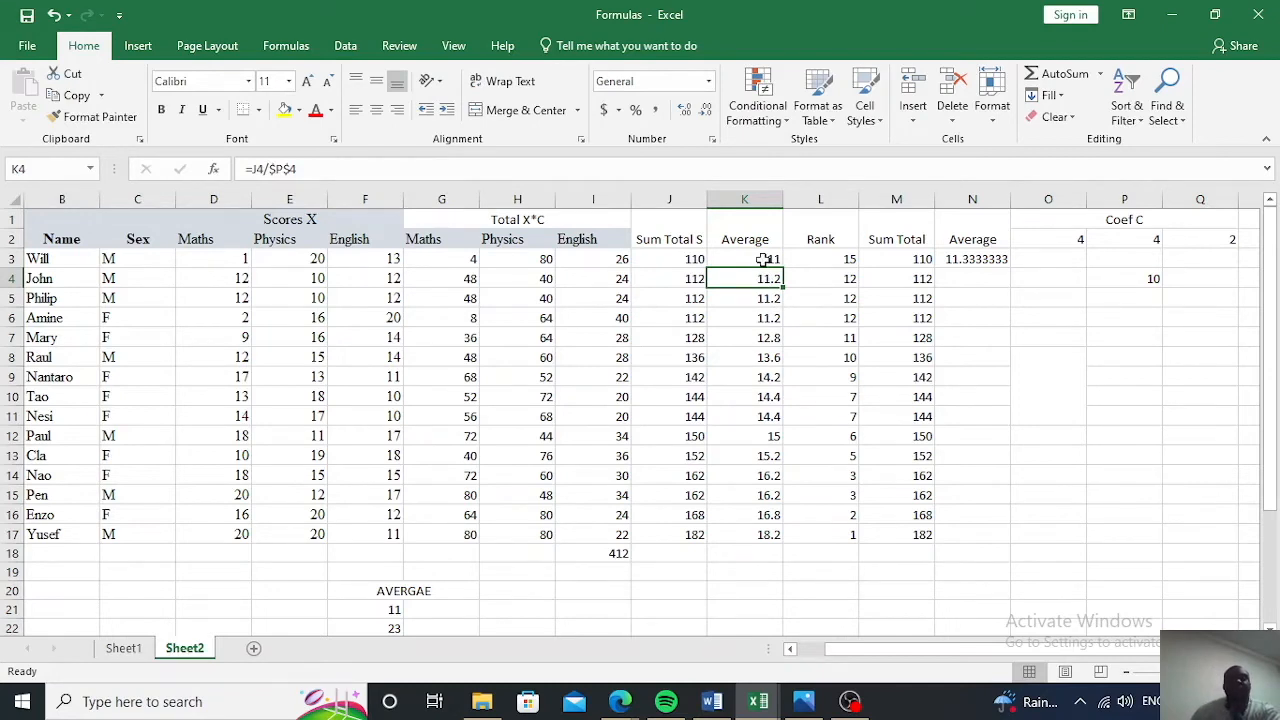
click(988, 259)
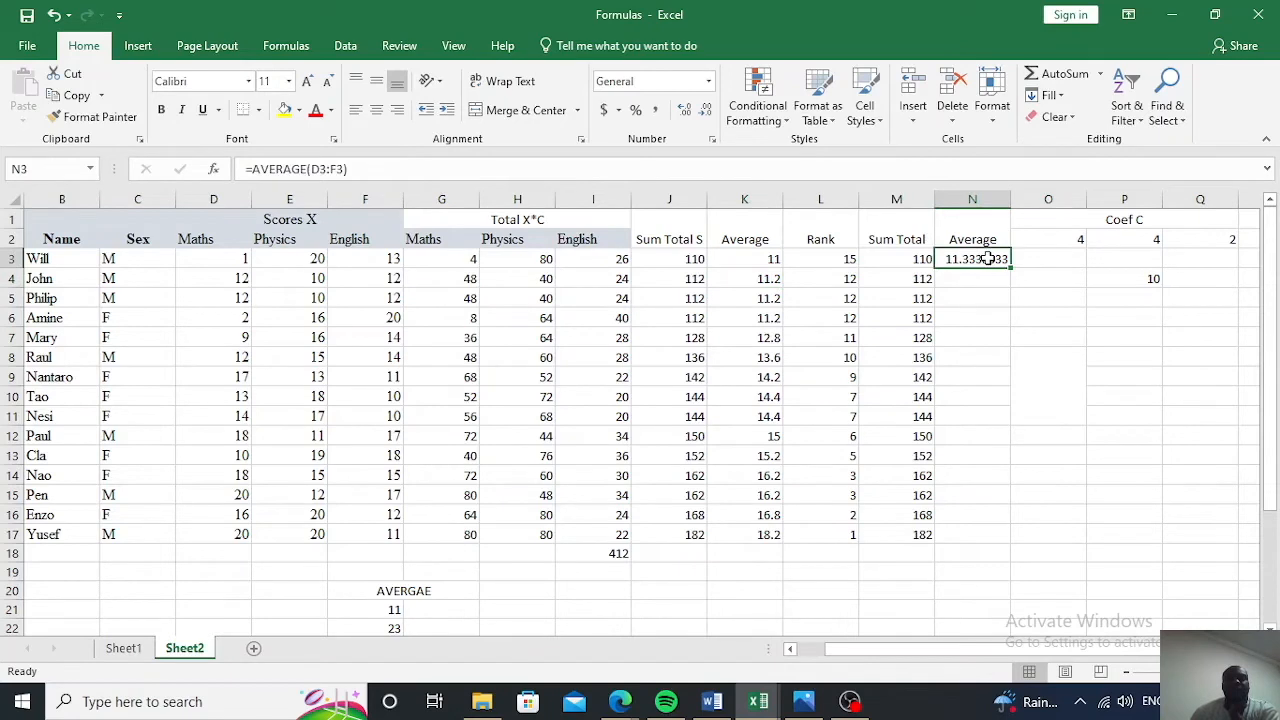
double_click(988, 259)
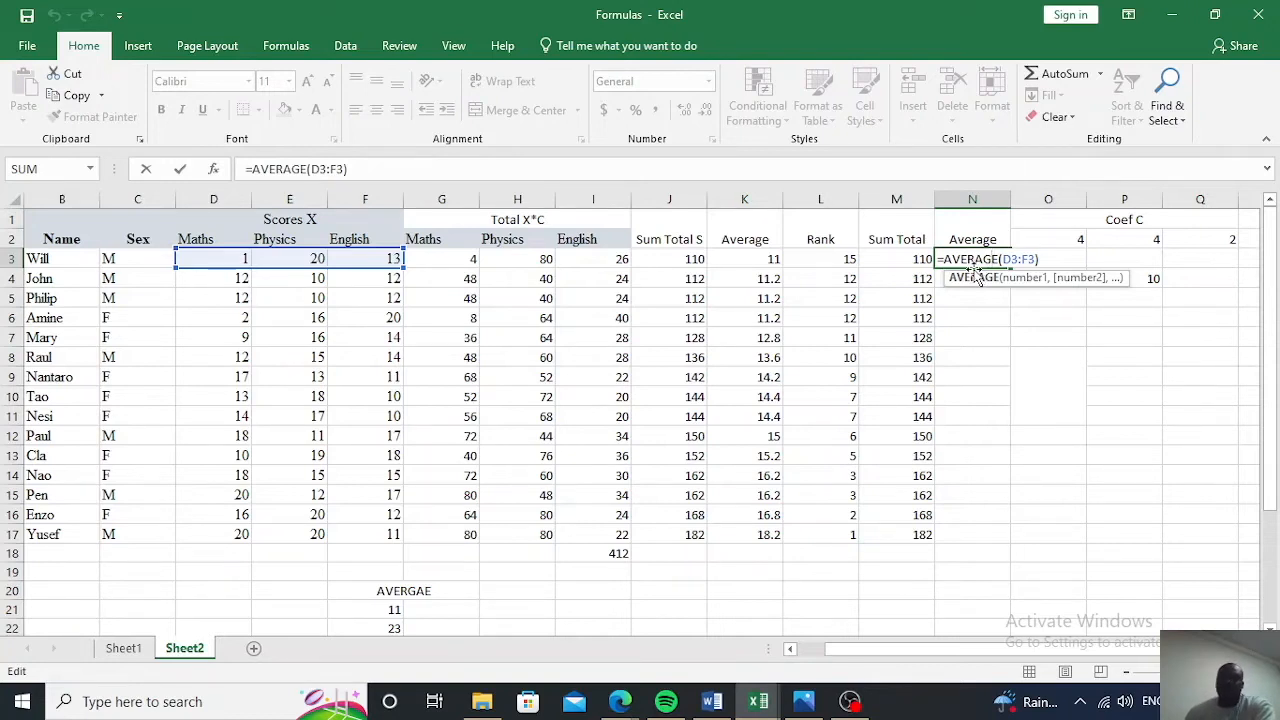
key(Return)
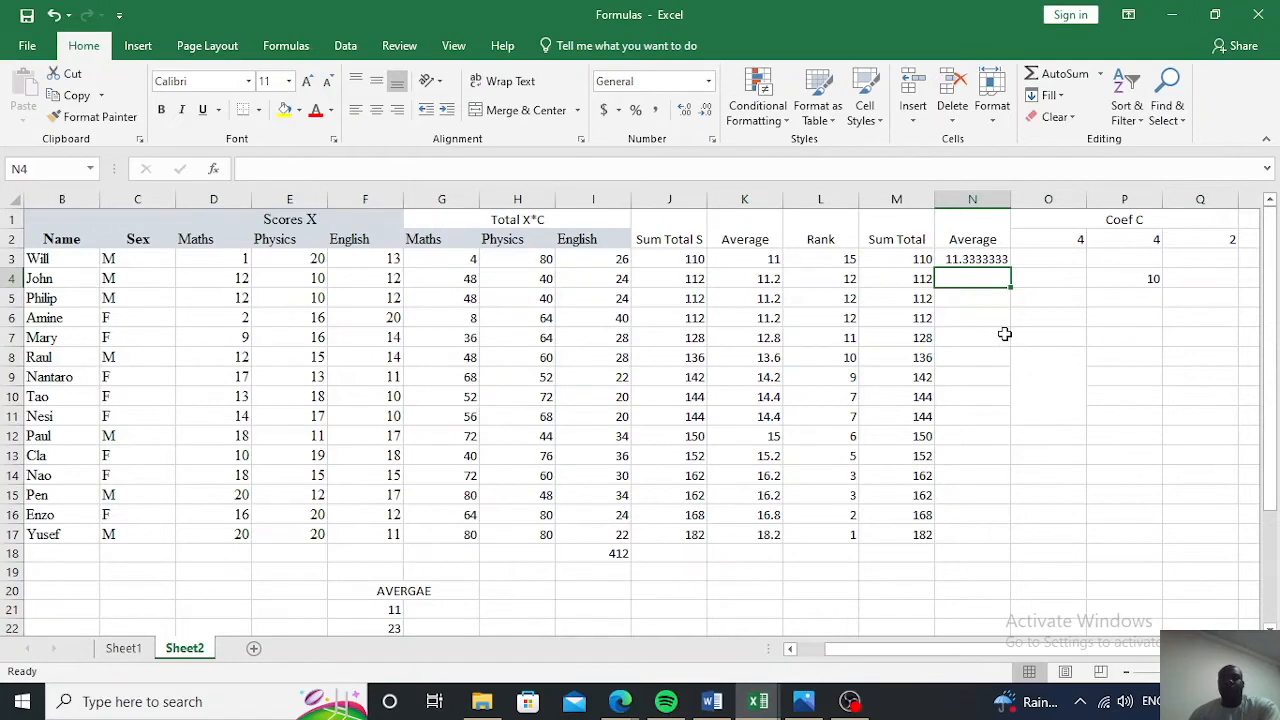
click(1076, 390)
scroll(1000, 320, left, 2)
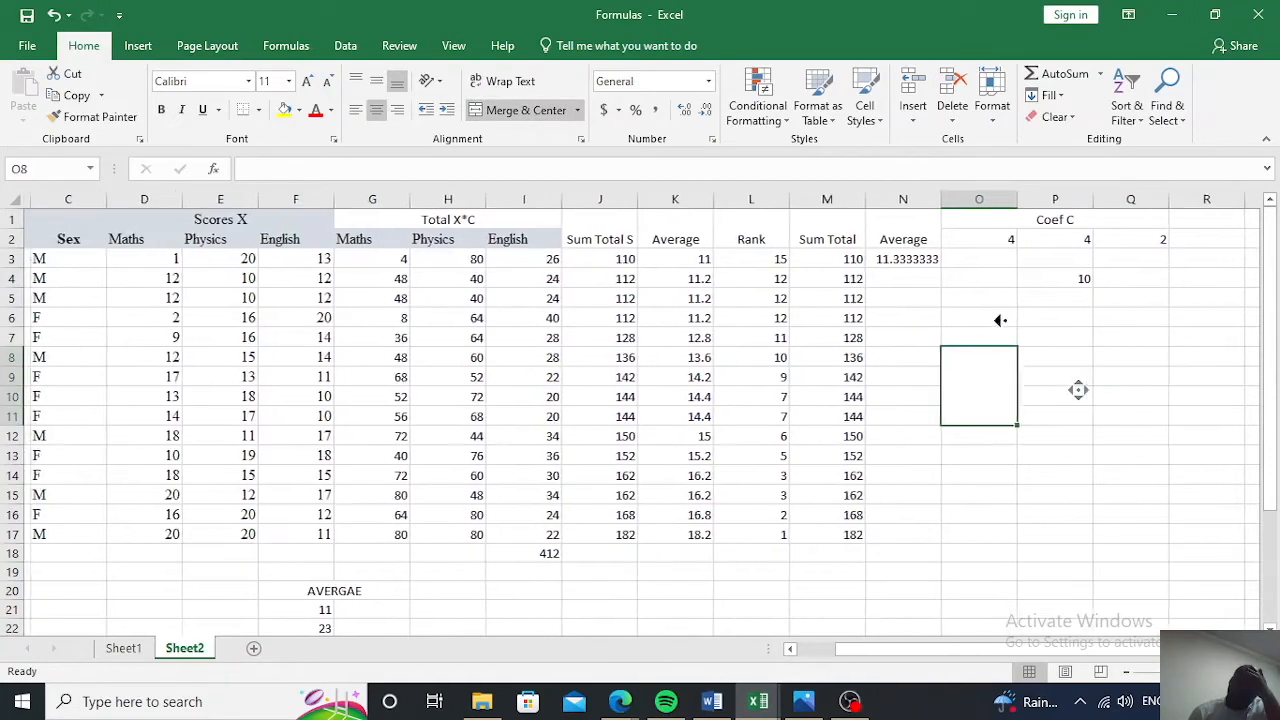
click(1060, 260)
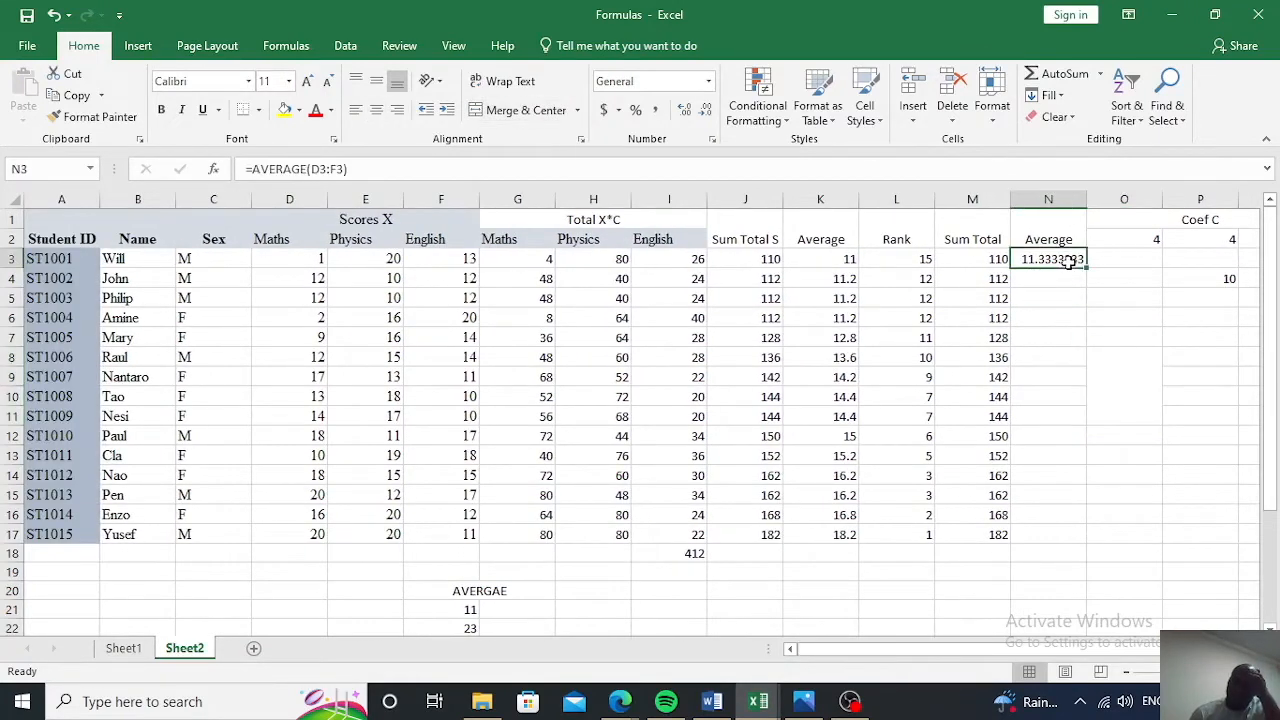
click(851, 262)
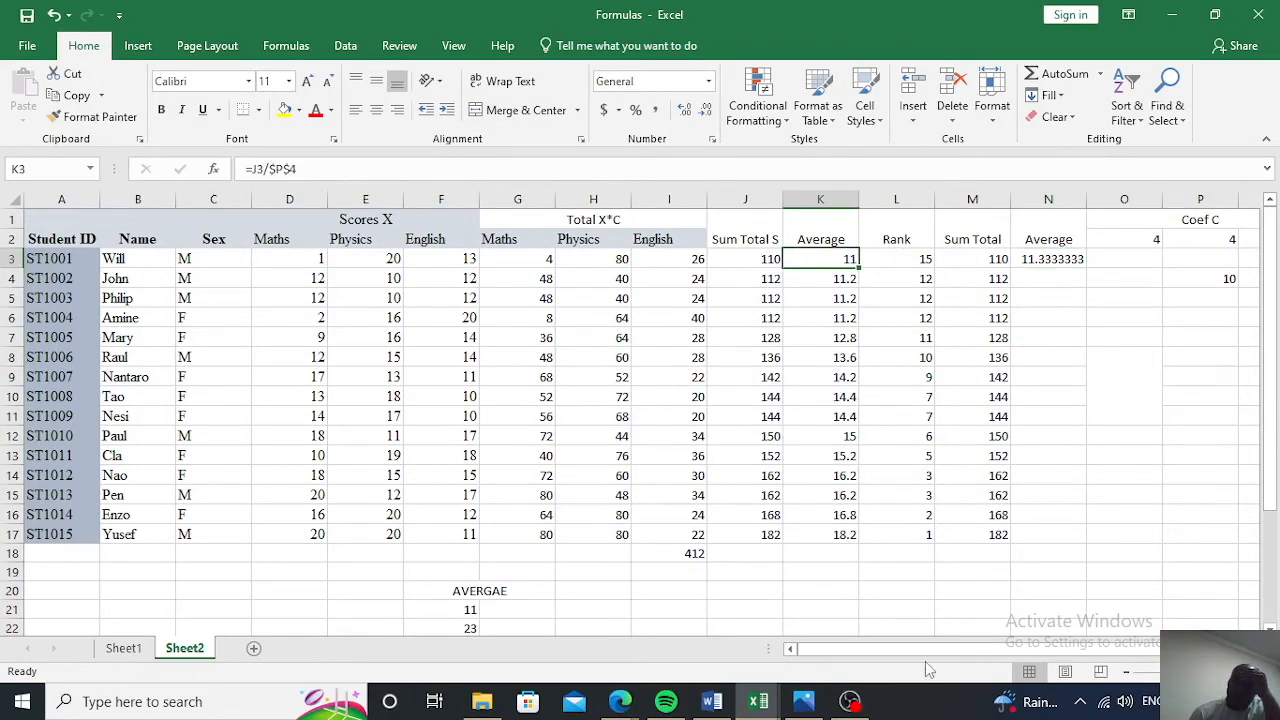
Set the third coefficient under Coef C, in Q2, to 4
drag(925, 648, 962, 658)
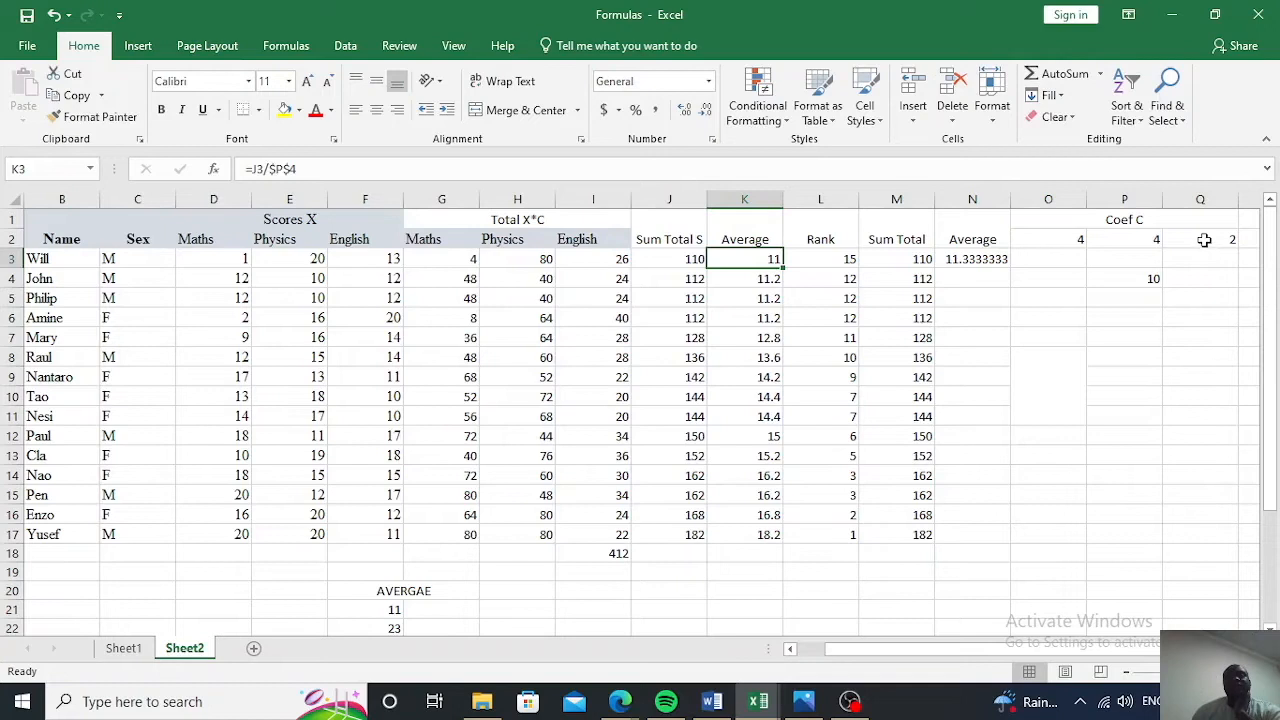
click(1205, 240)
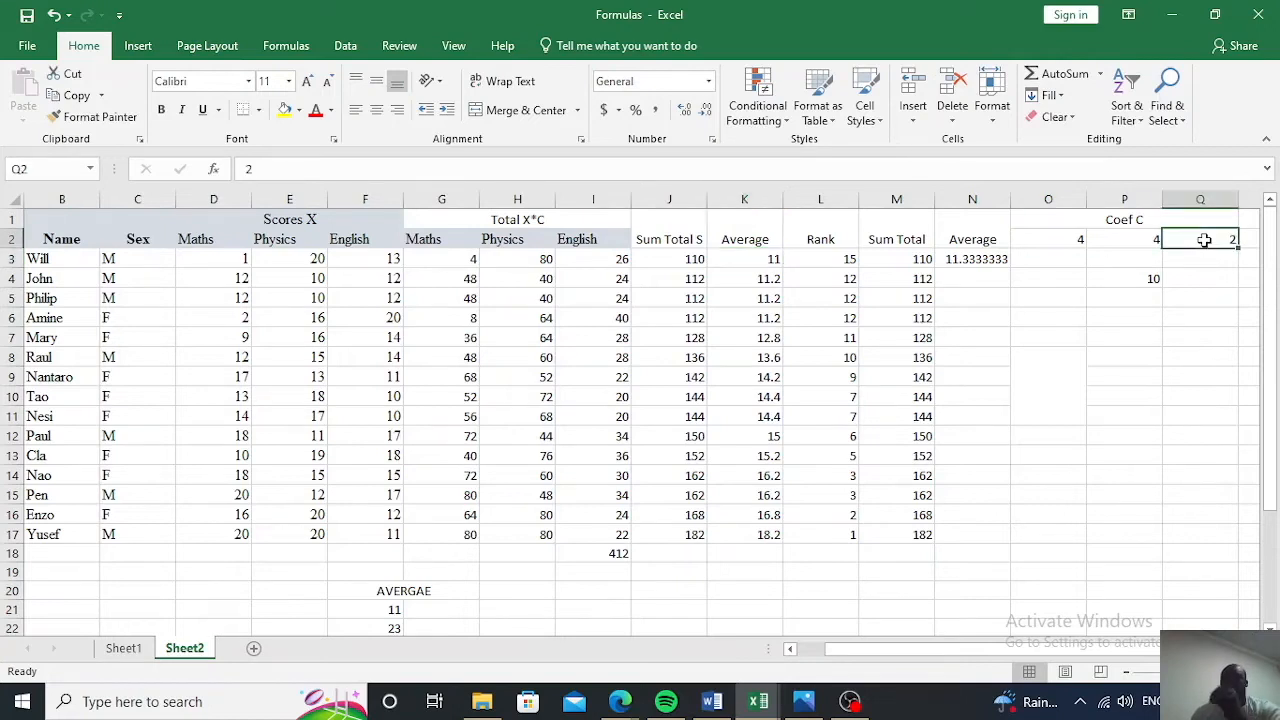
text(4)
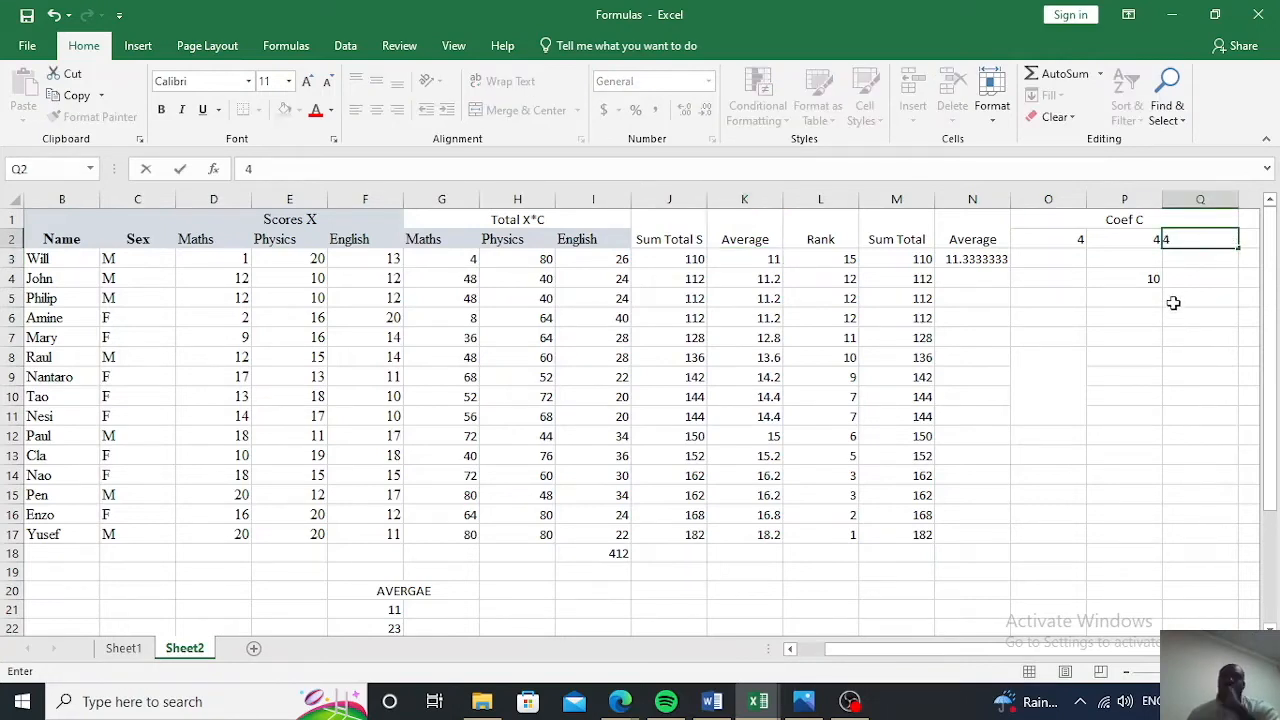
click(1108, 432)
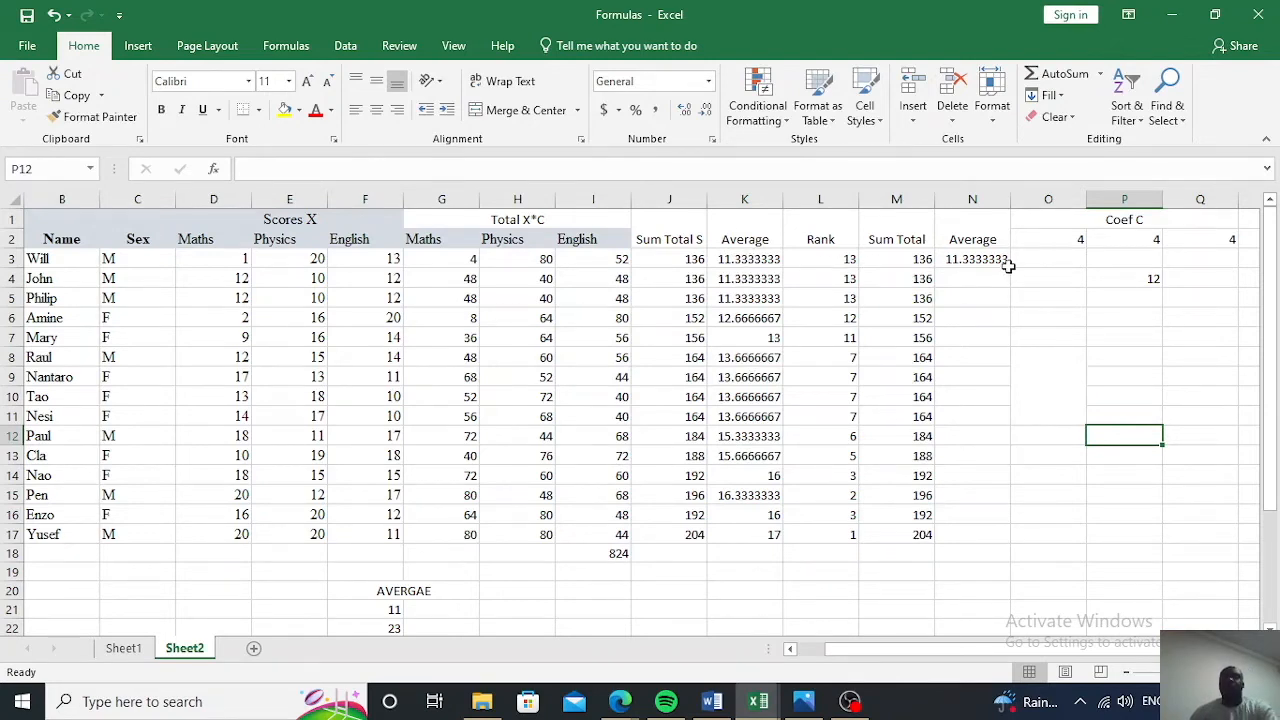
Fill the AVERAGE formula from N3 down through N17
click(1006, 265)
drag(1012, 272, 981, 539)
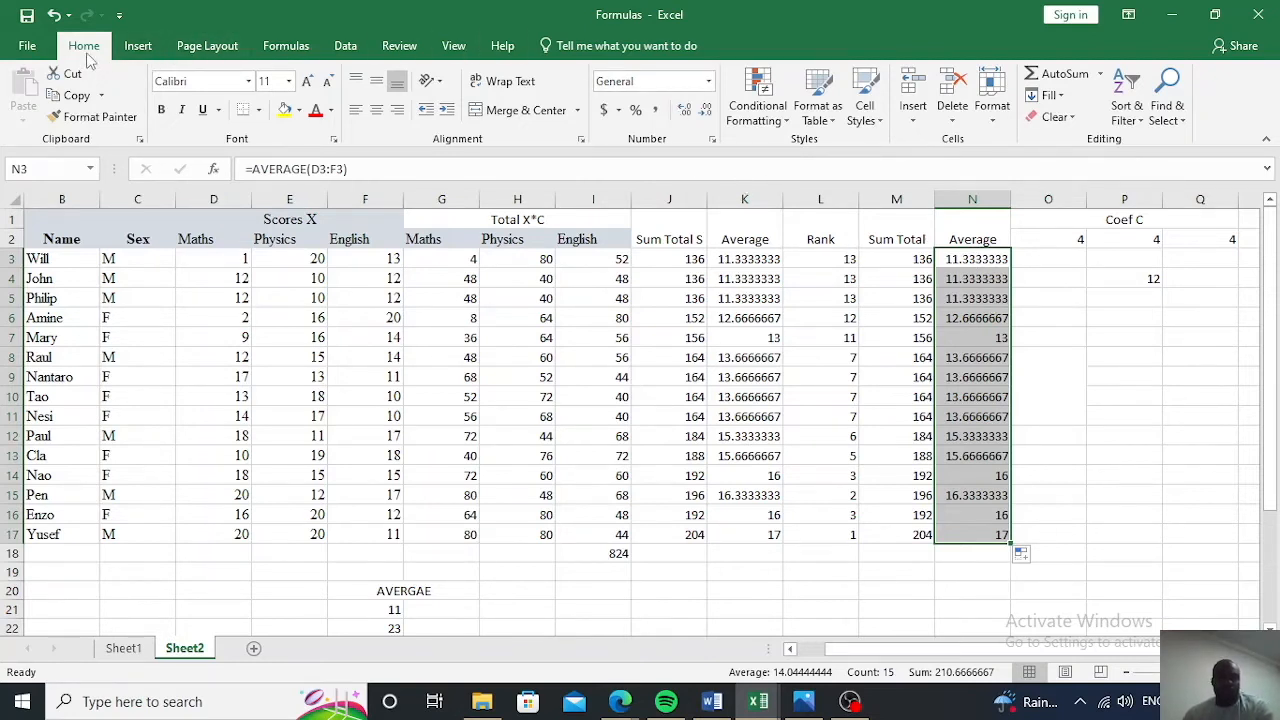
Reduce the averages in N3:N17 to two decimal places
click(684, 116)
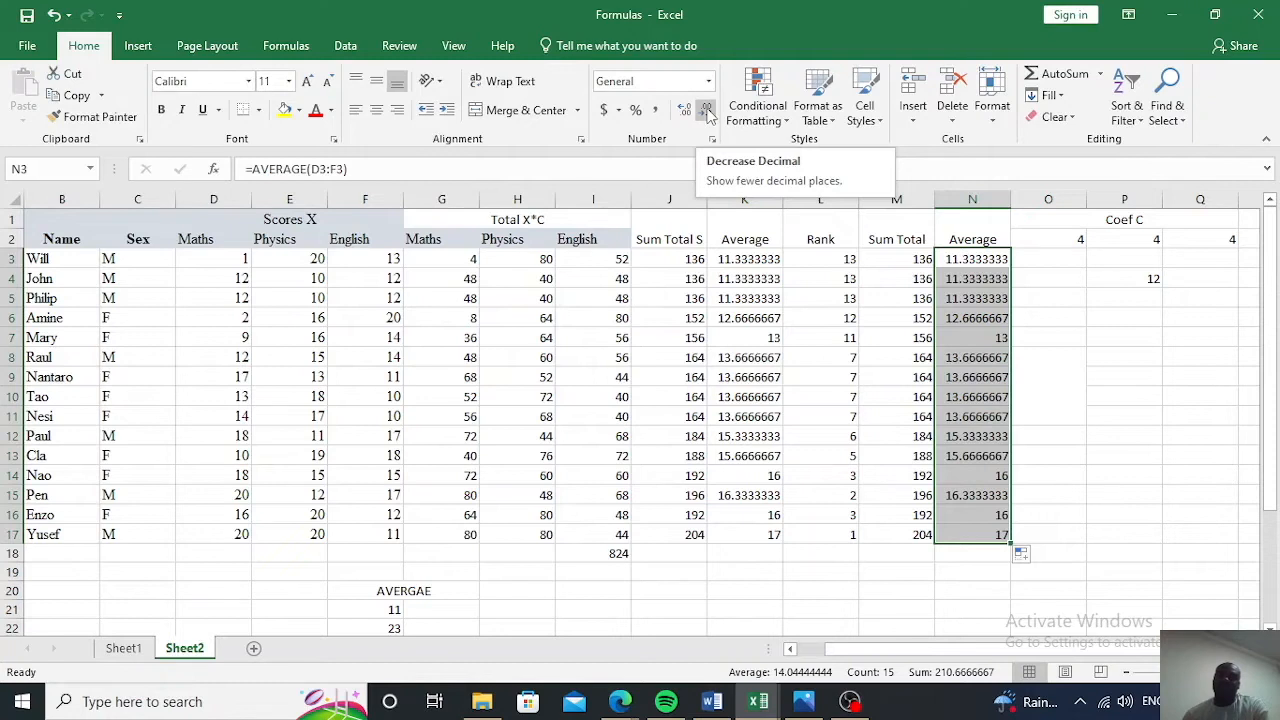
click(705, 112)
click(705, 112)
click(705, 112)
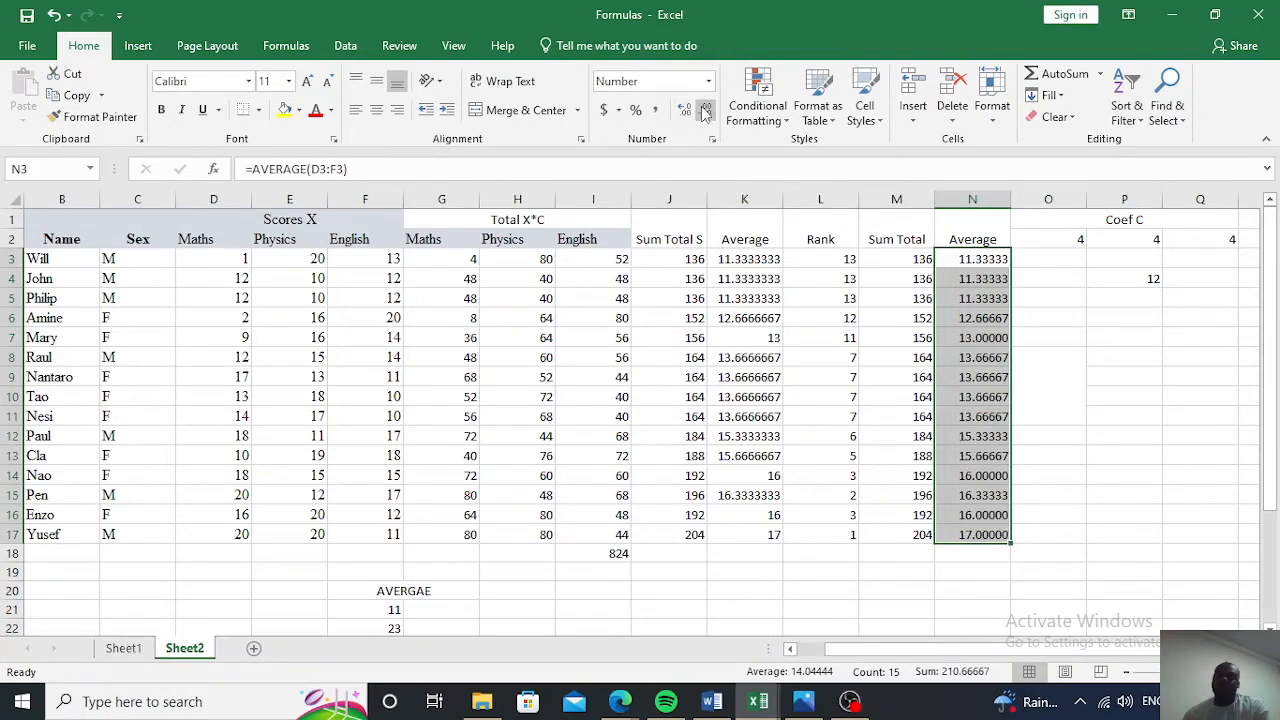
click(705, 112)
click(705, 112)
click(705, 112)
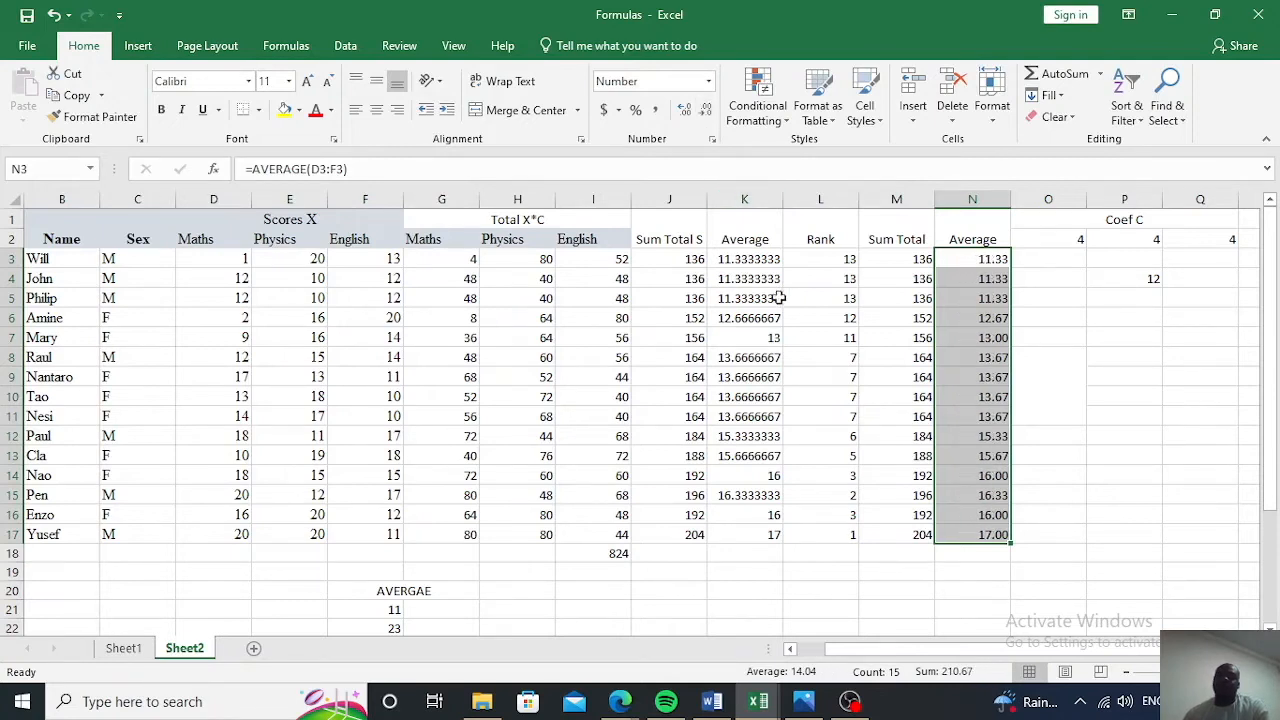
Reduce the coefficient-based averages in K3:K17 to two decimal places
drag(757, 259, 745, 534)
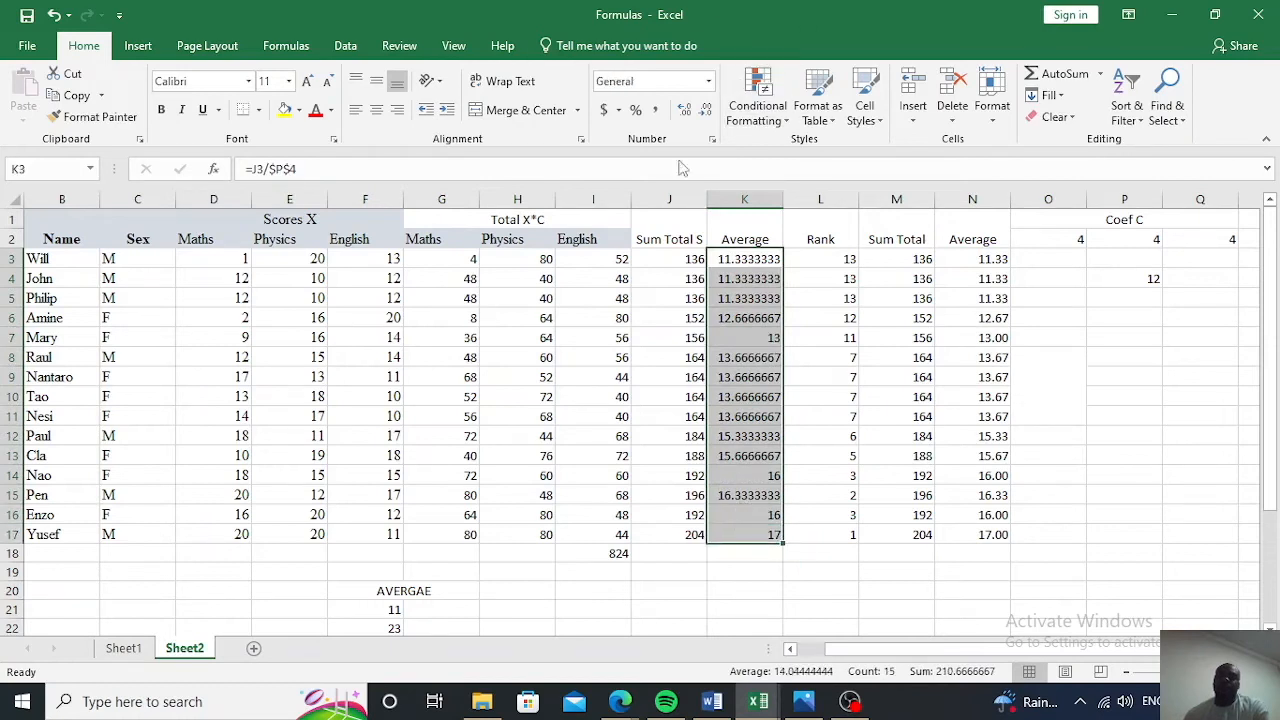
click(705, 111)
click(705, 111)
click(705, 111)
click(705, 112)
click(705, 112)
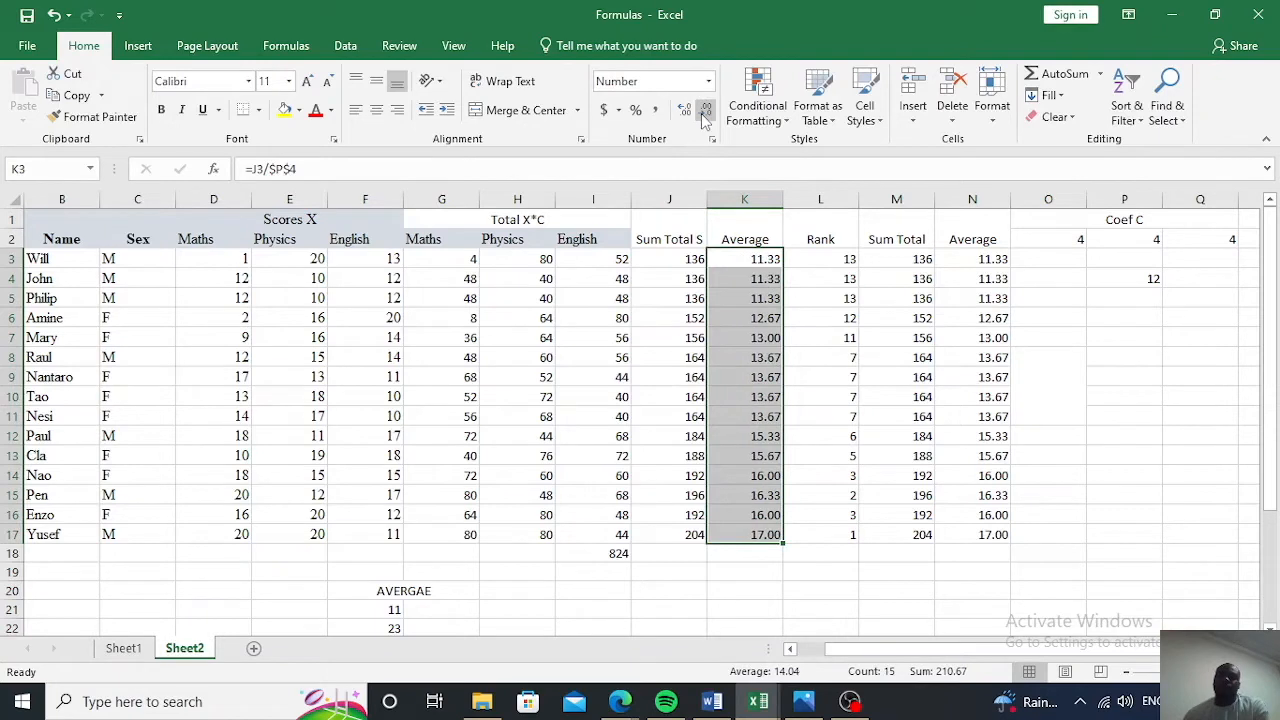
click(808, 399)
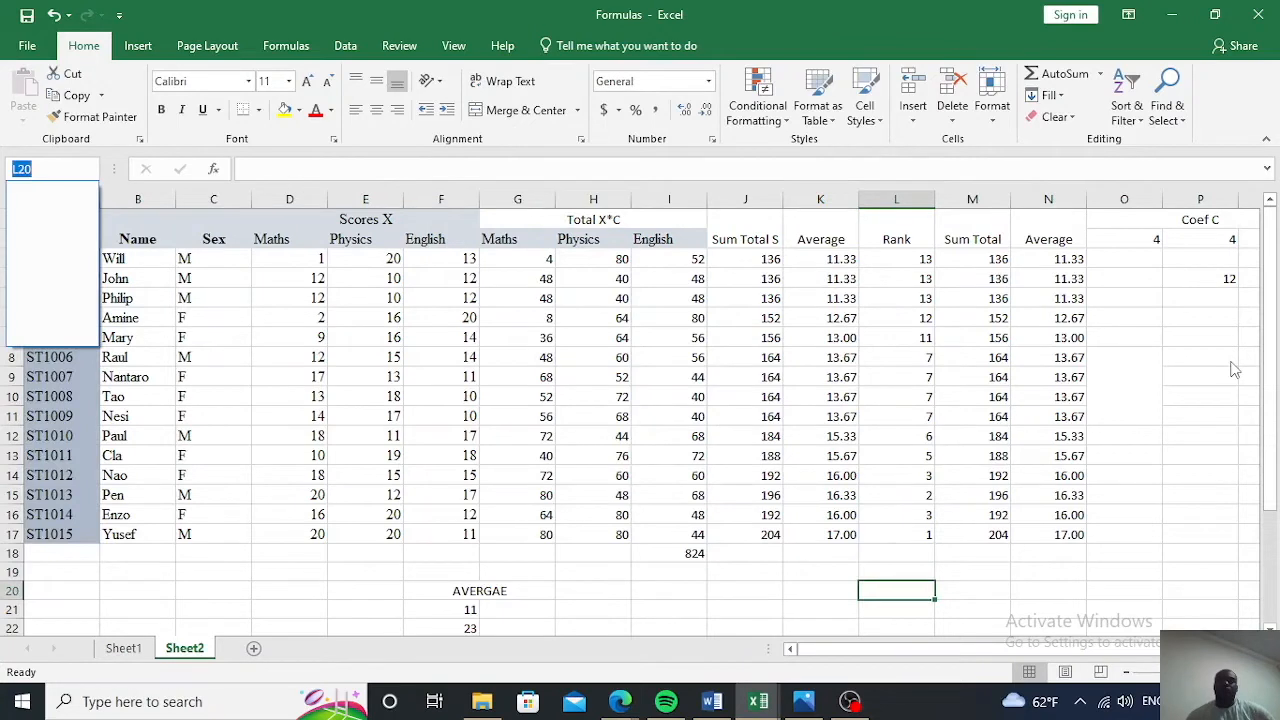
key(Escape)
mouse_move(1055, 260)
mouse_down()
mouse_move(1055, 530)
mouse_move(1047, 243)
mouse_move(1046, 282)
mouse_up()
click(1157, 395)
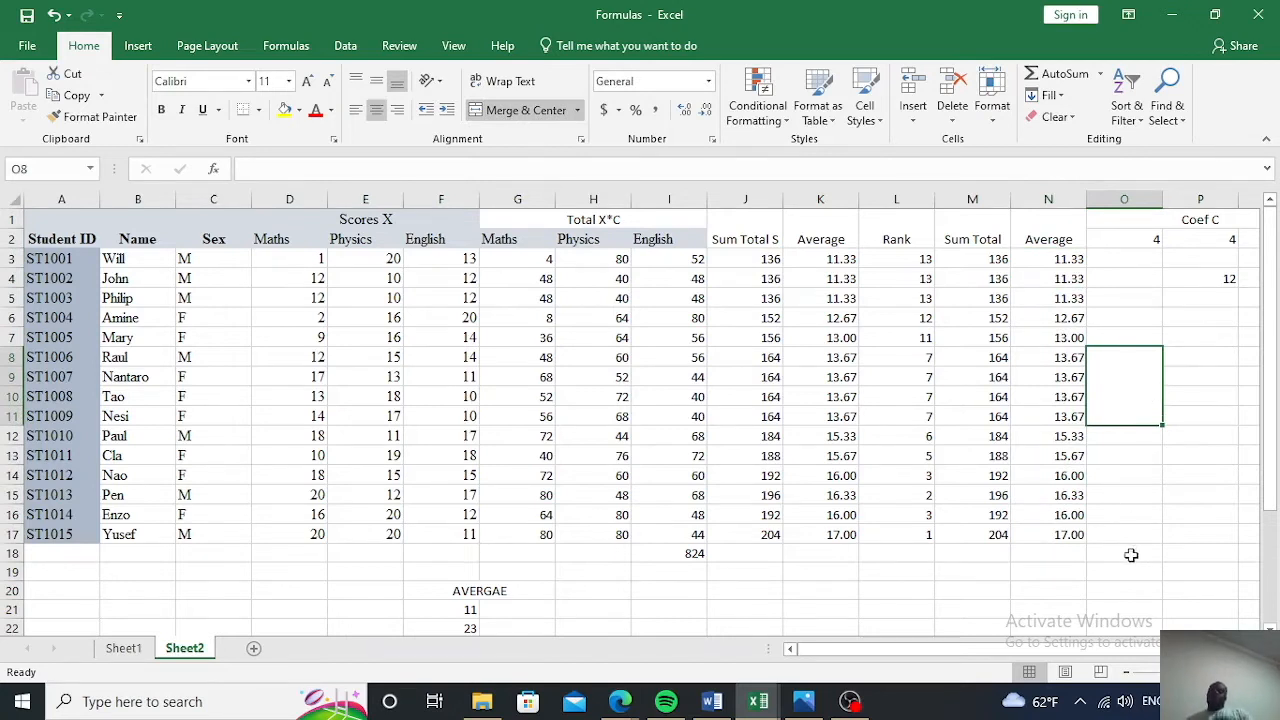
Enter an AVERAGE formula in N18 that covers the student averages in N3:N17
click(1065, 553)
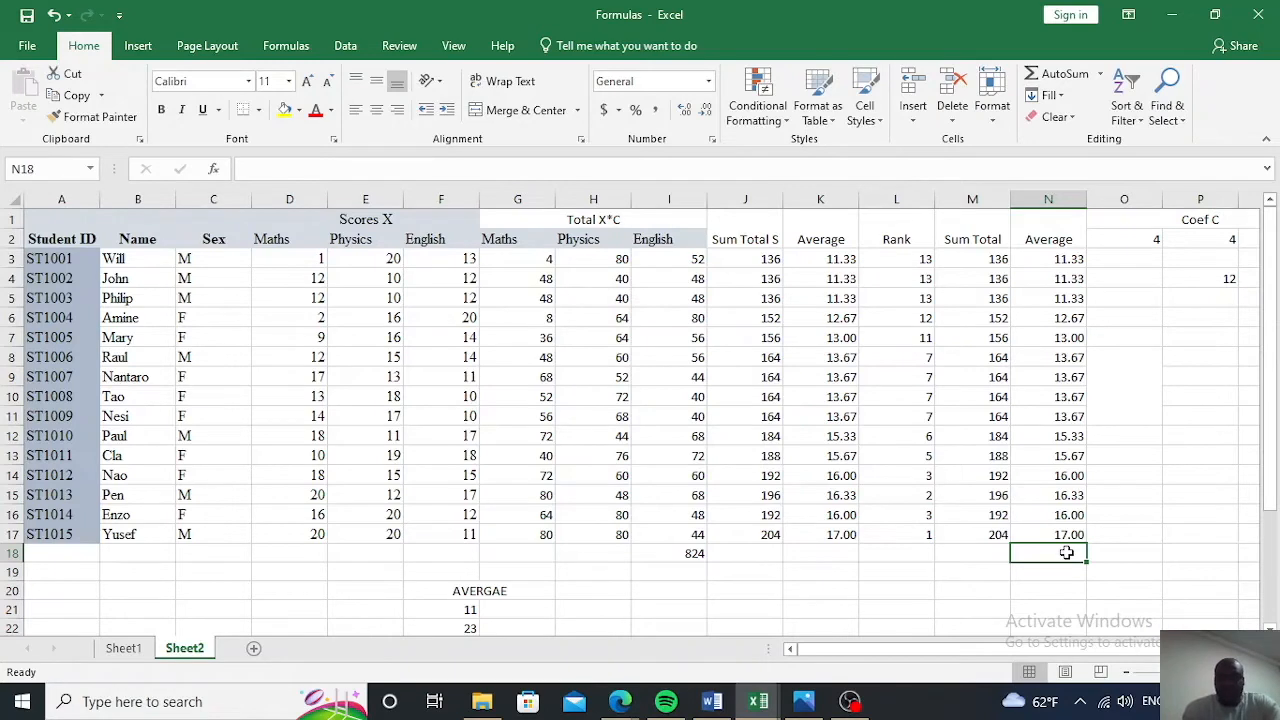
text(=av)
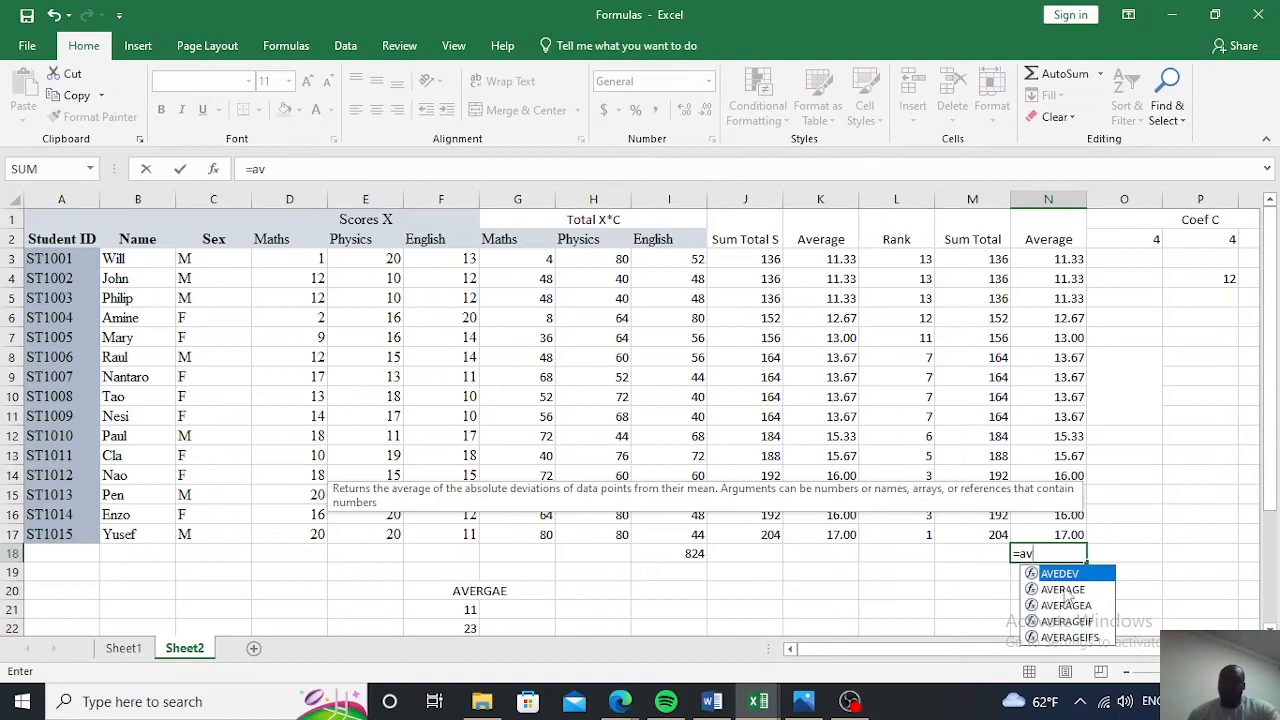
double_click(1063, 589)
drag(1056, 262, 1053, 532)
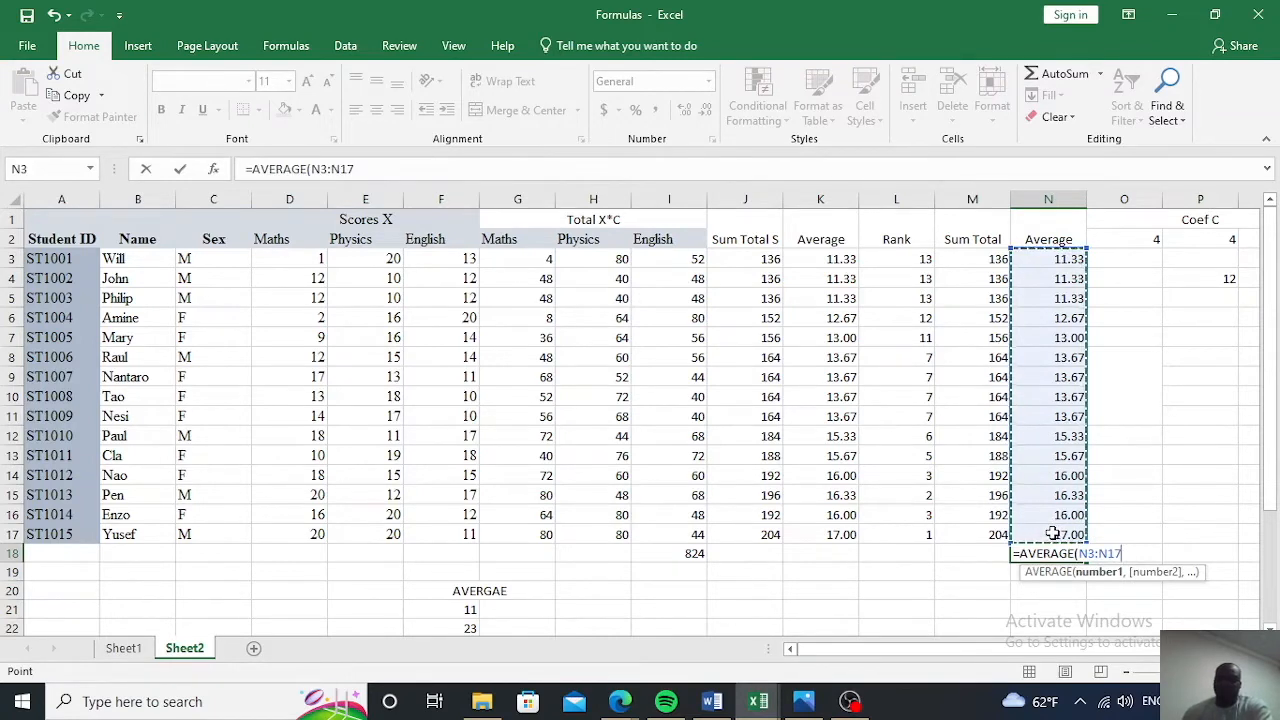
key(Return)
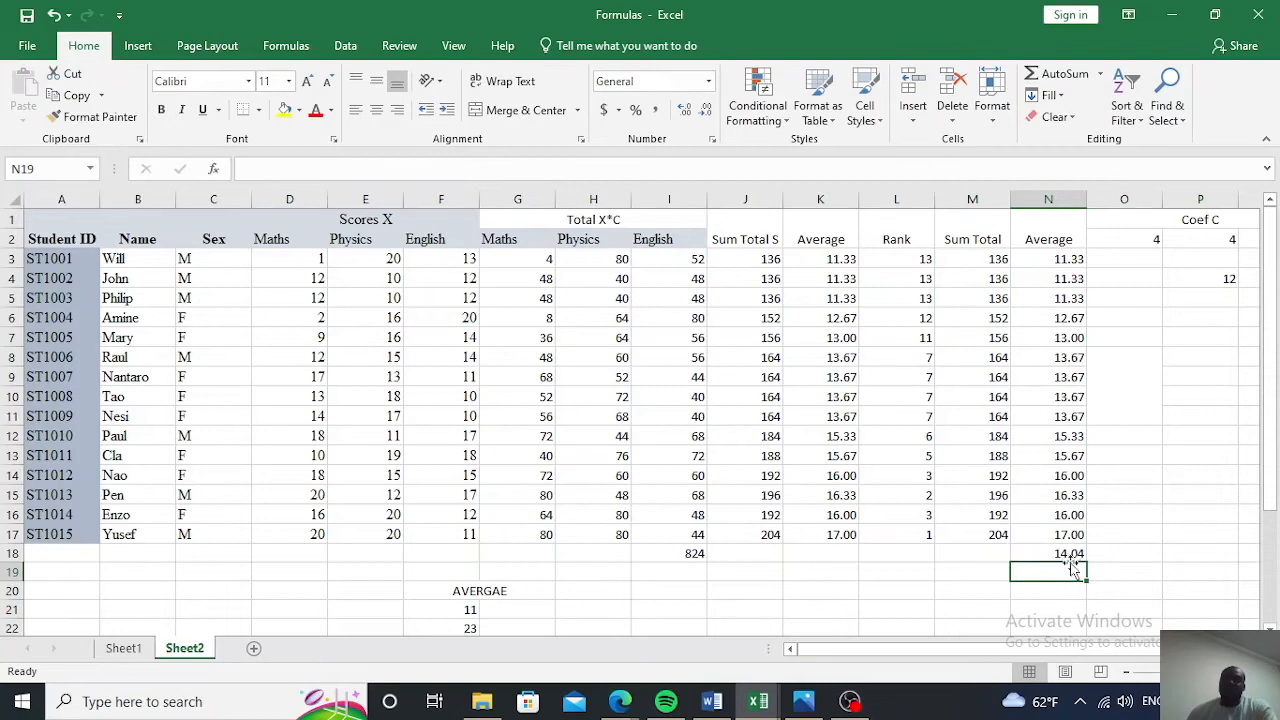
Move the AVERAGE formula from N18 to the neighbouring cell O18
click(1068, 555)
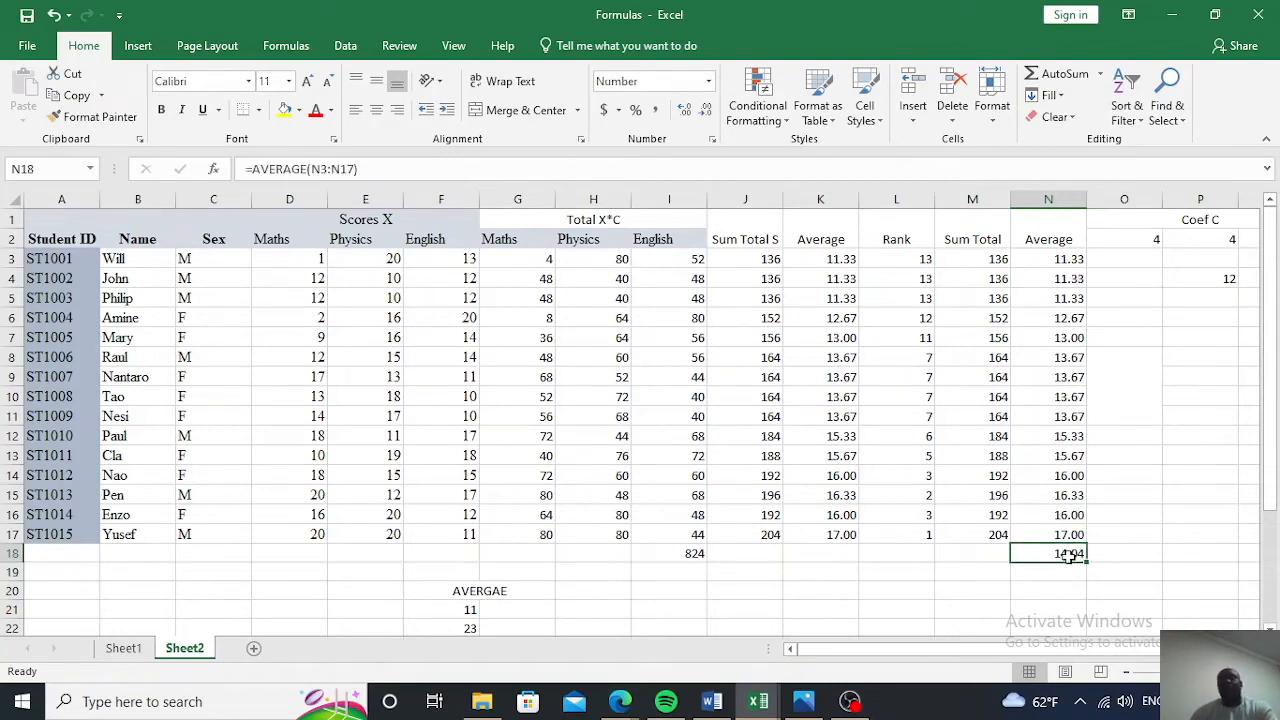
scroll(1068, 555, down, 2)
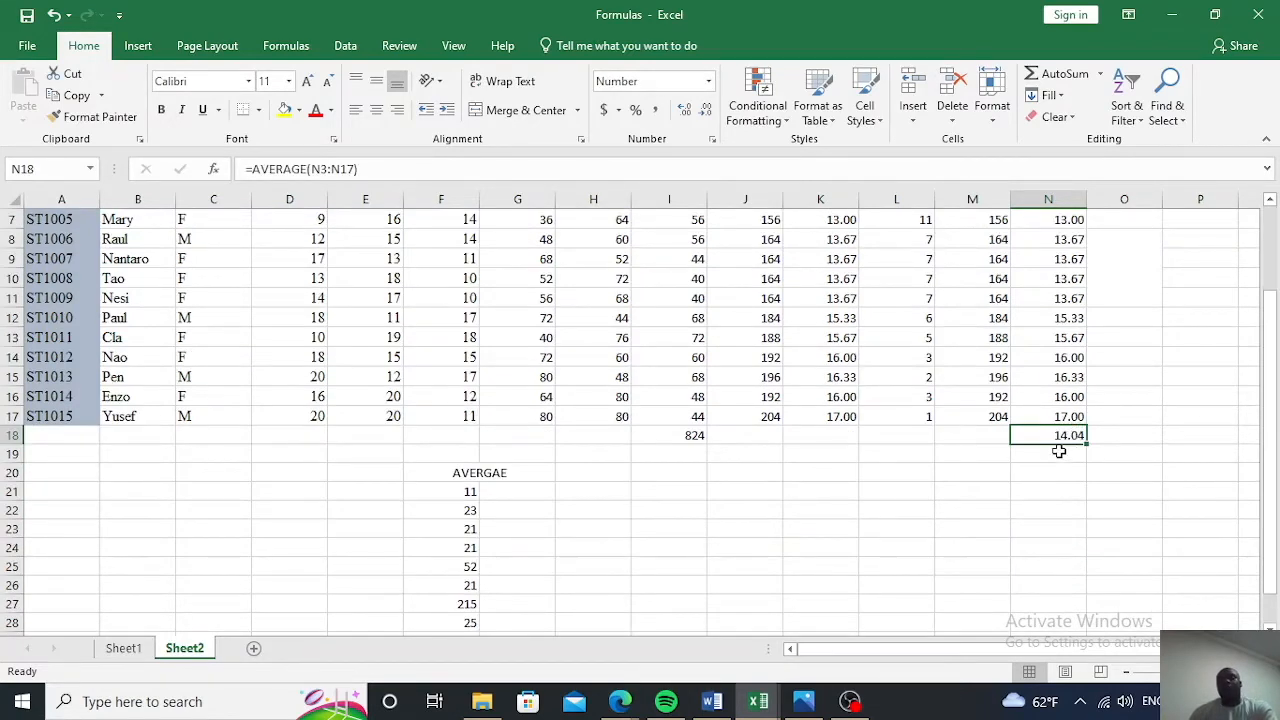
drag(1033, 449, 1135, 447)
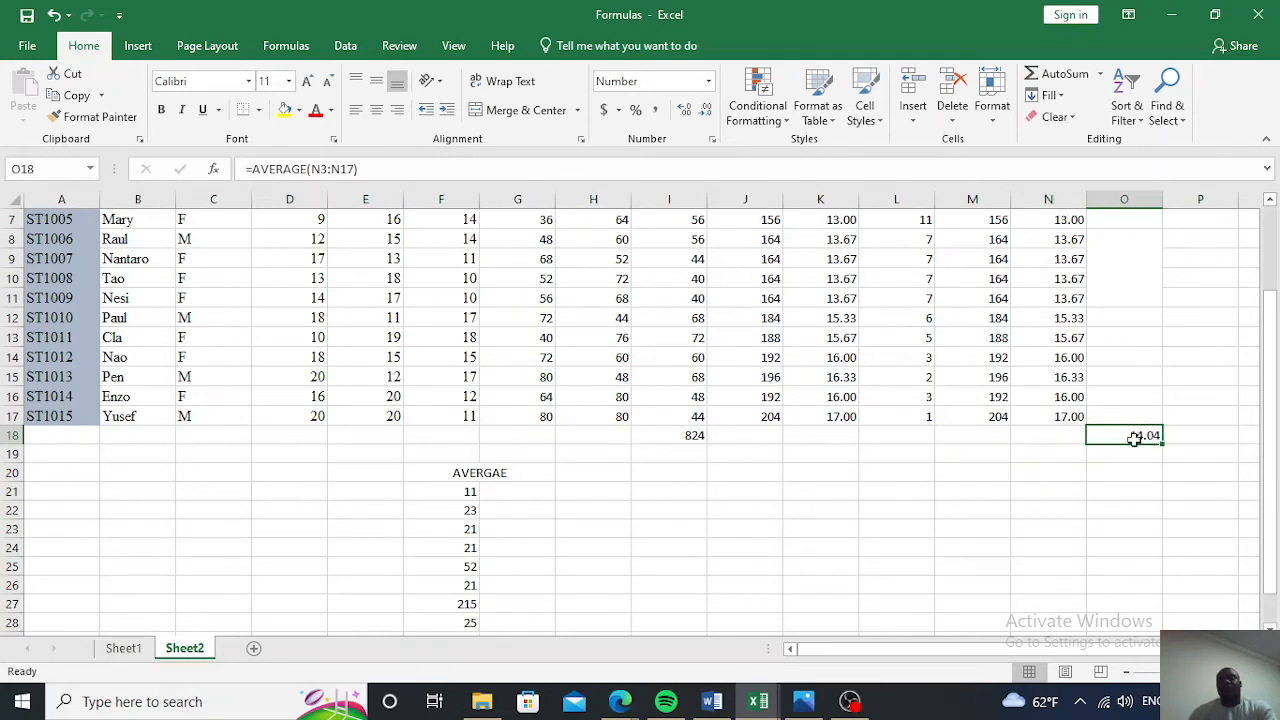
Calculate the class average in N18 with AutoSum divided by the number of students, =SUM(N3:N17)/15
click(1064, 440)
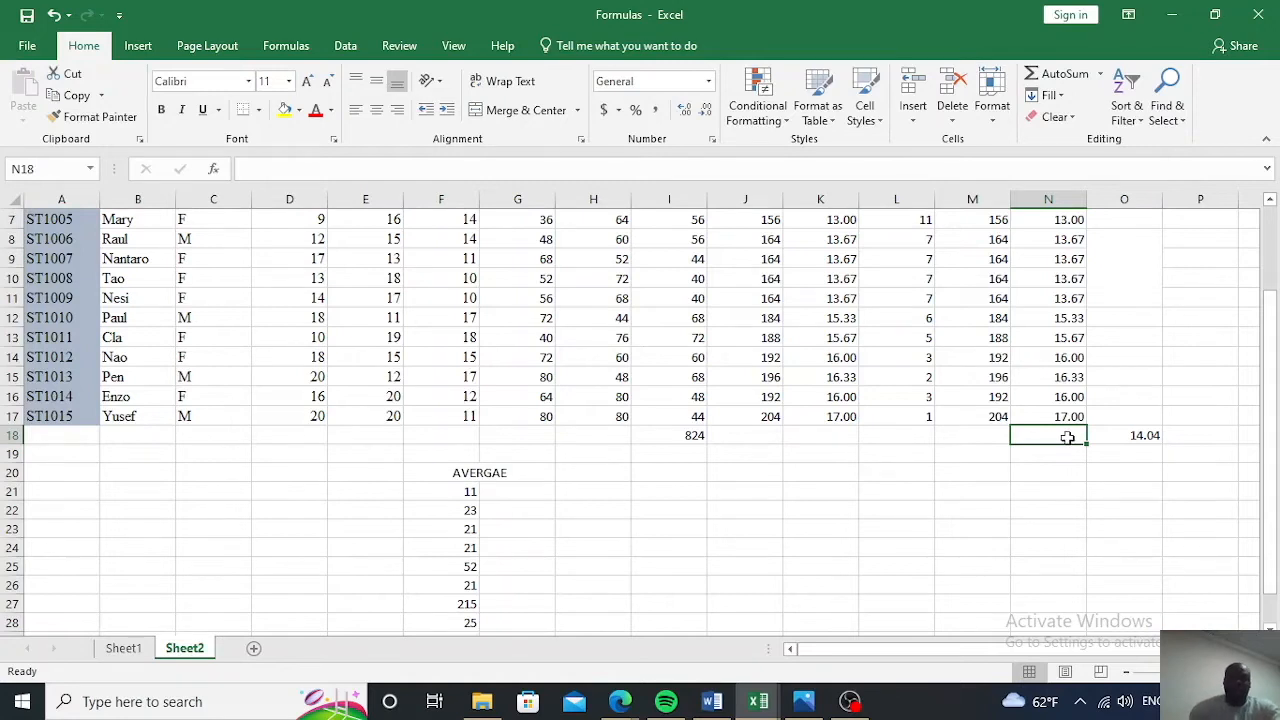
text(=)
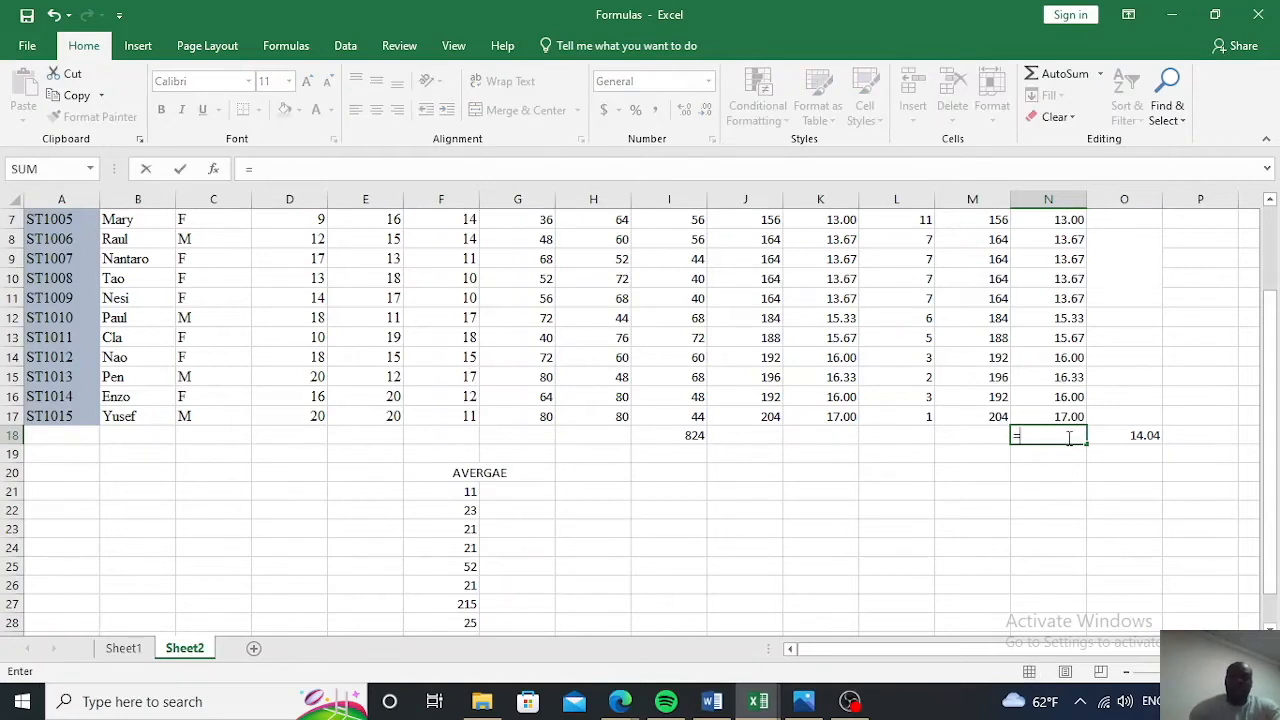
click(1061, 80)
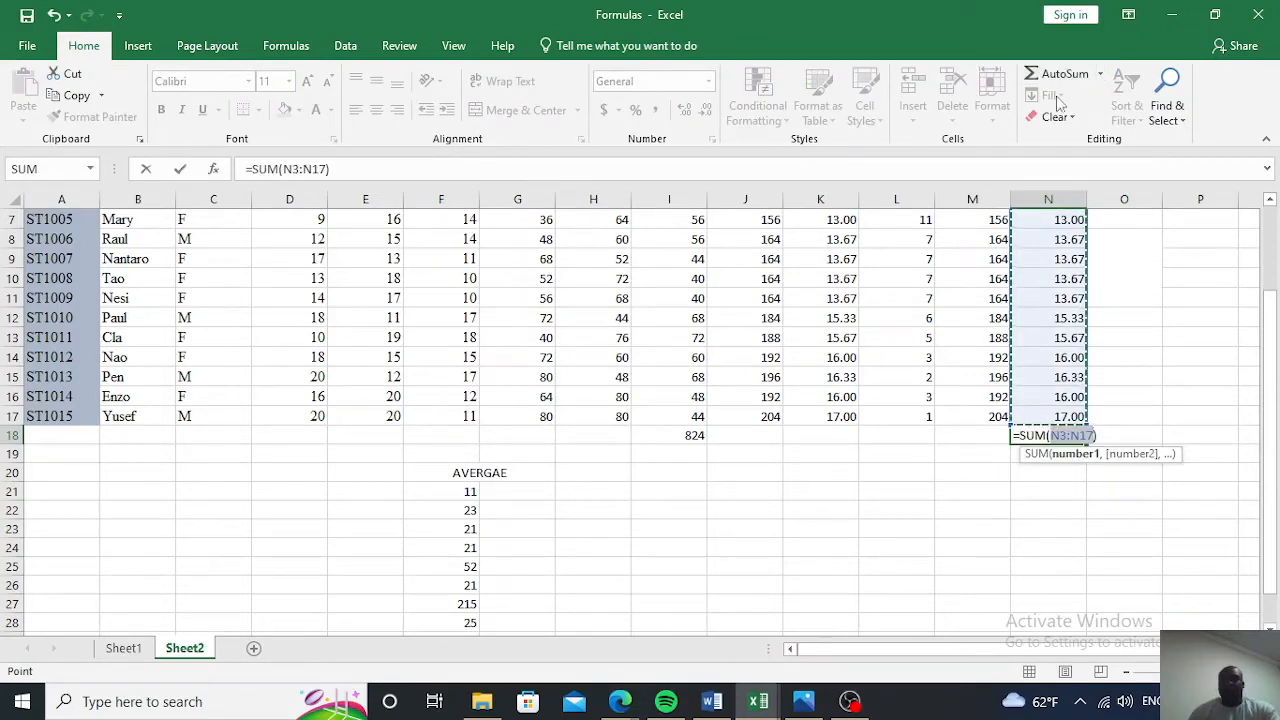
click(1104, 438)
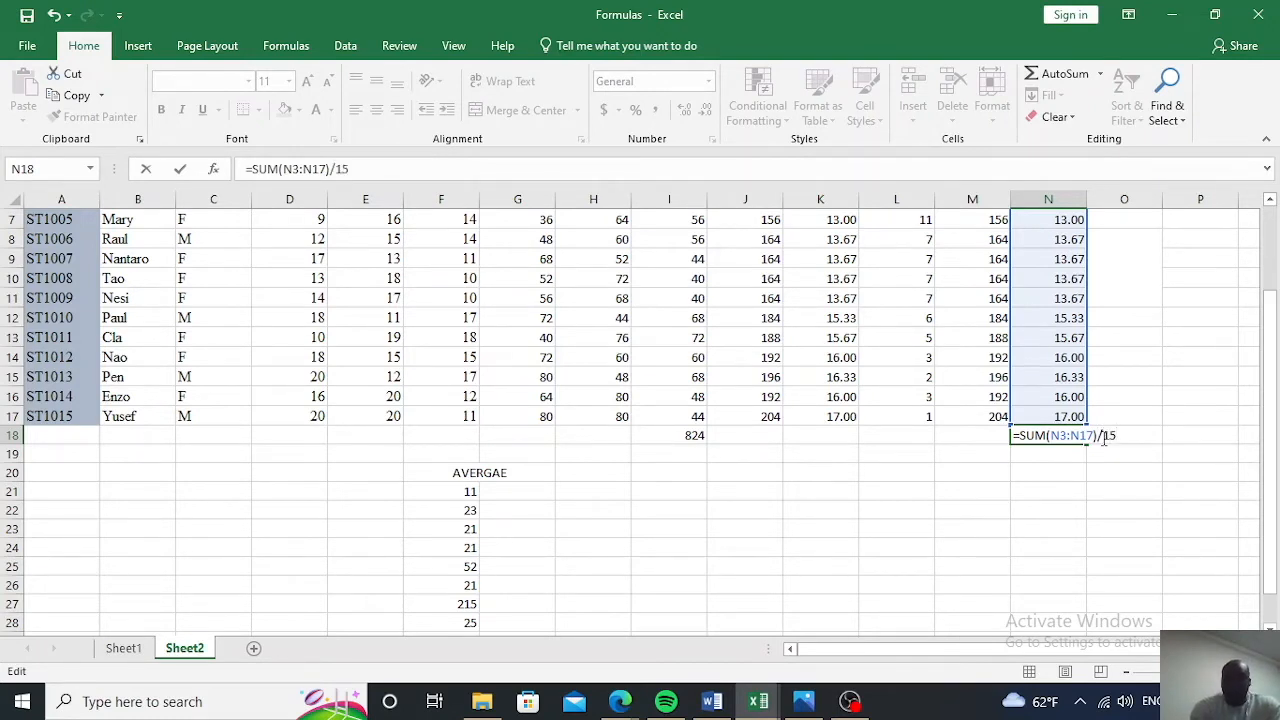
key(Return)
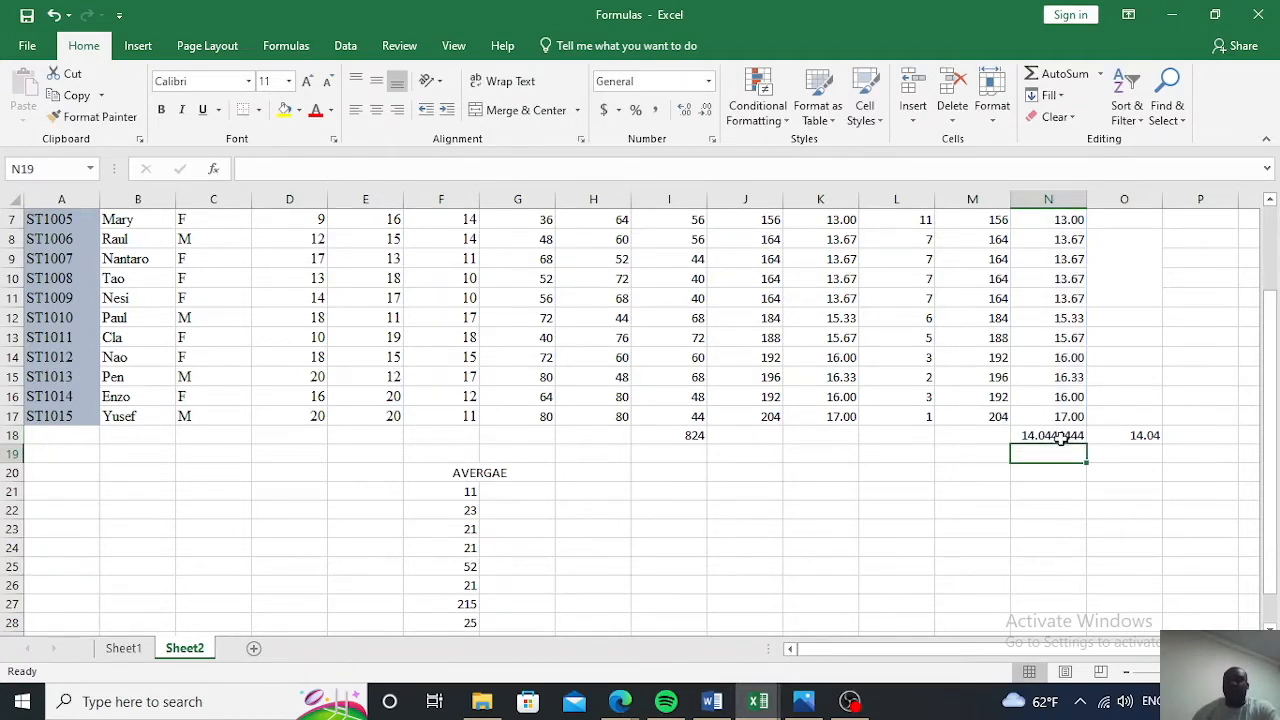
Compare the AVERAGE formula in O18 with the SUM-based formula in N18, and reduce N18 to two decimal places
click(1084, 438)
click(1172, 437)
click(1122, 443)
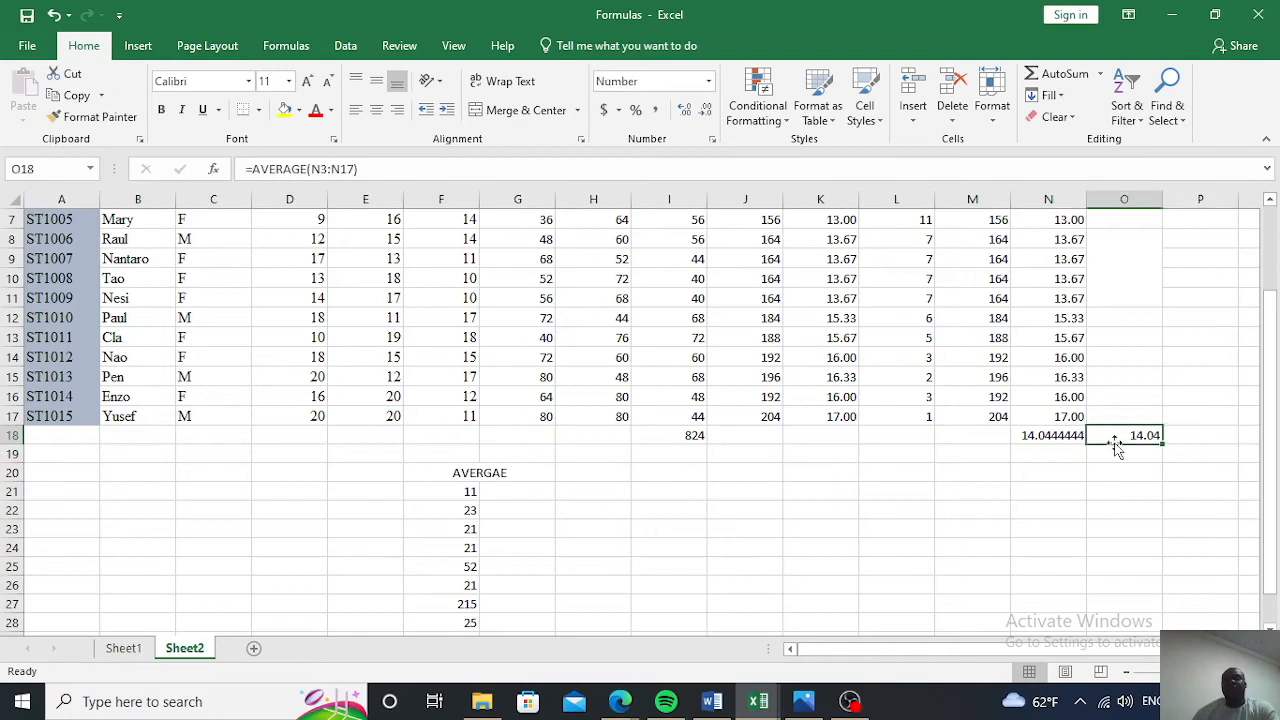
click(1070, 441)
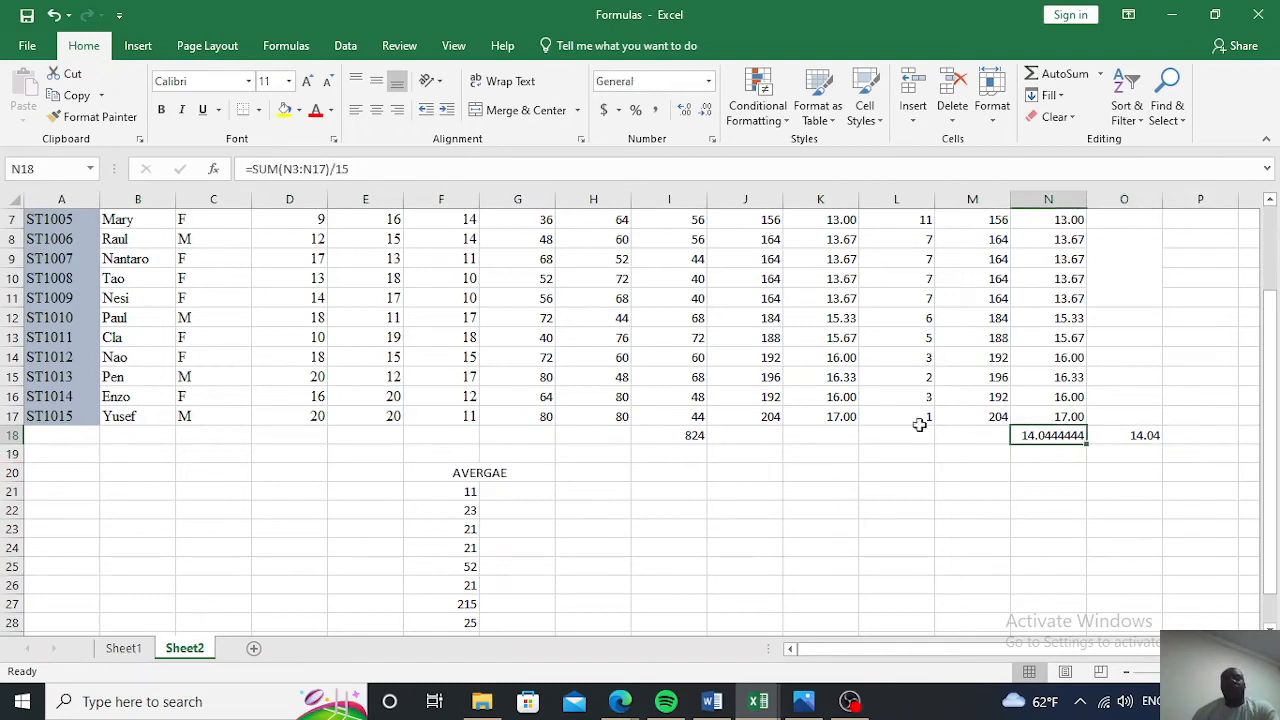
click(706, 110)
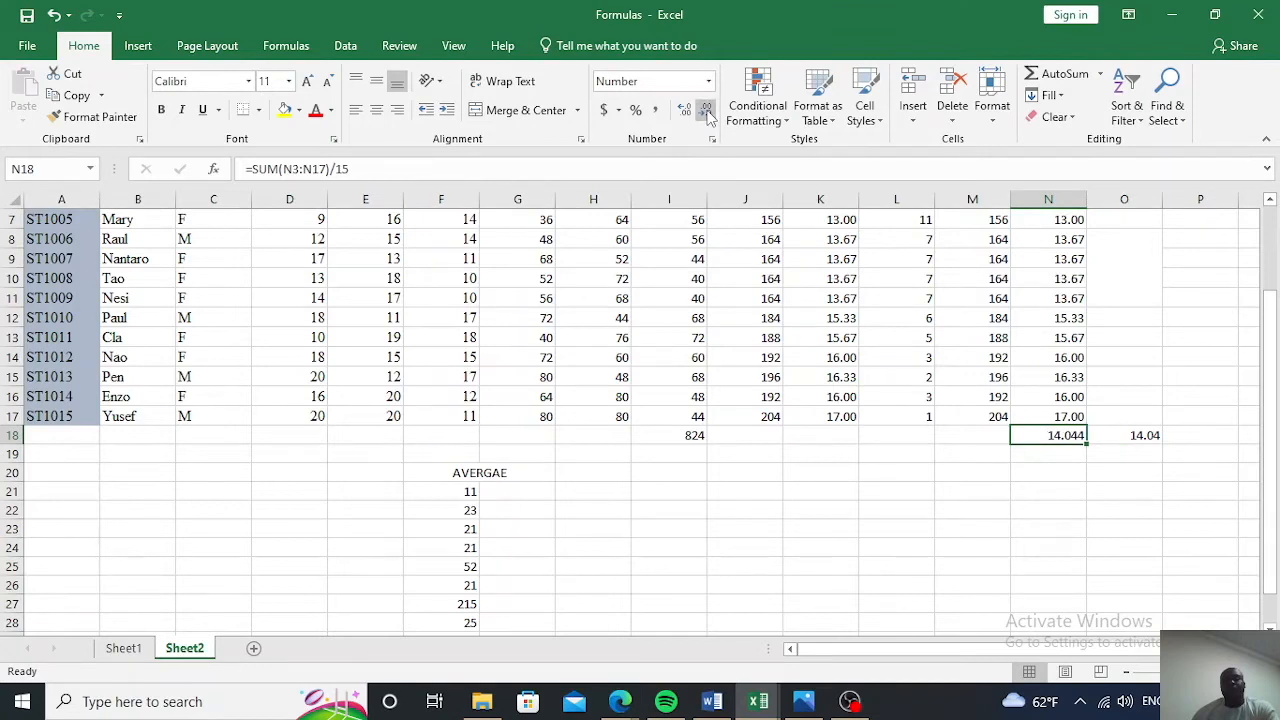
click(706, 110)
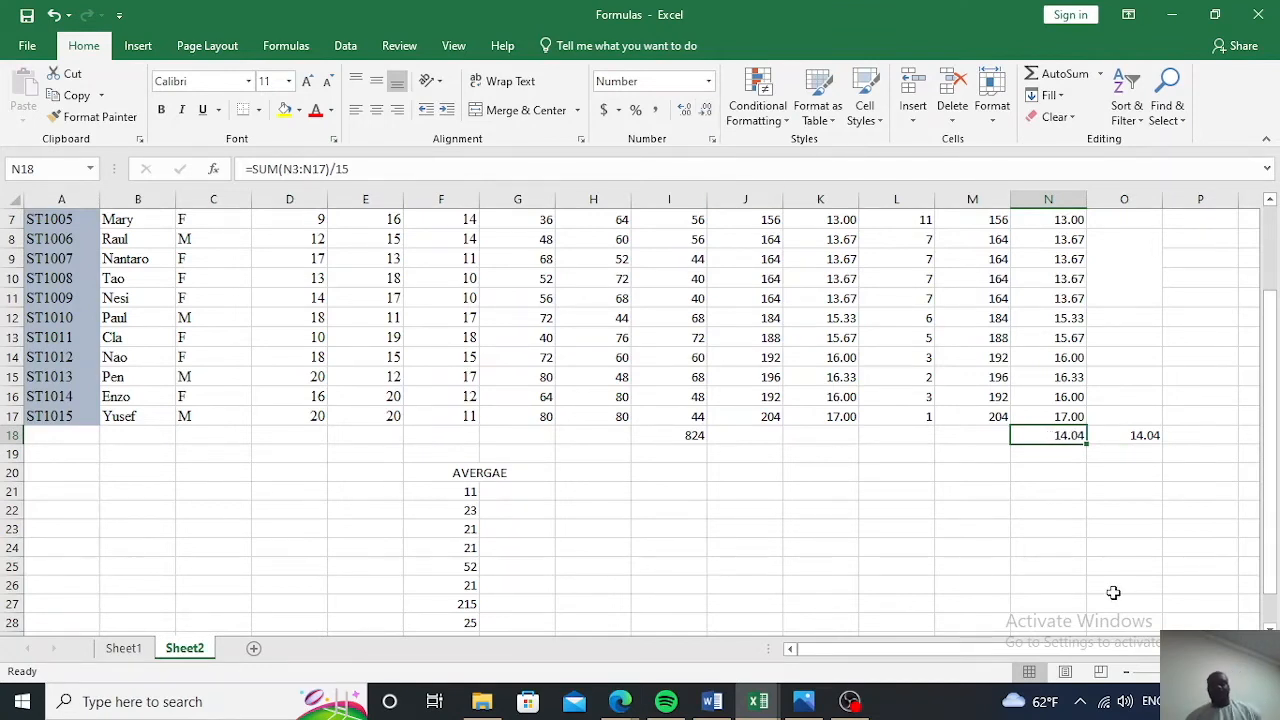
Name the range of student averages N3:N17 "as"
scroll(1111, 516, up, 2)
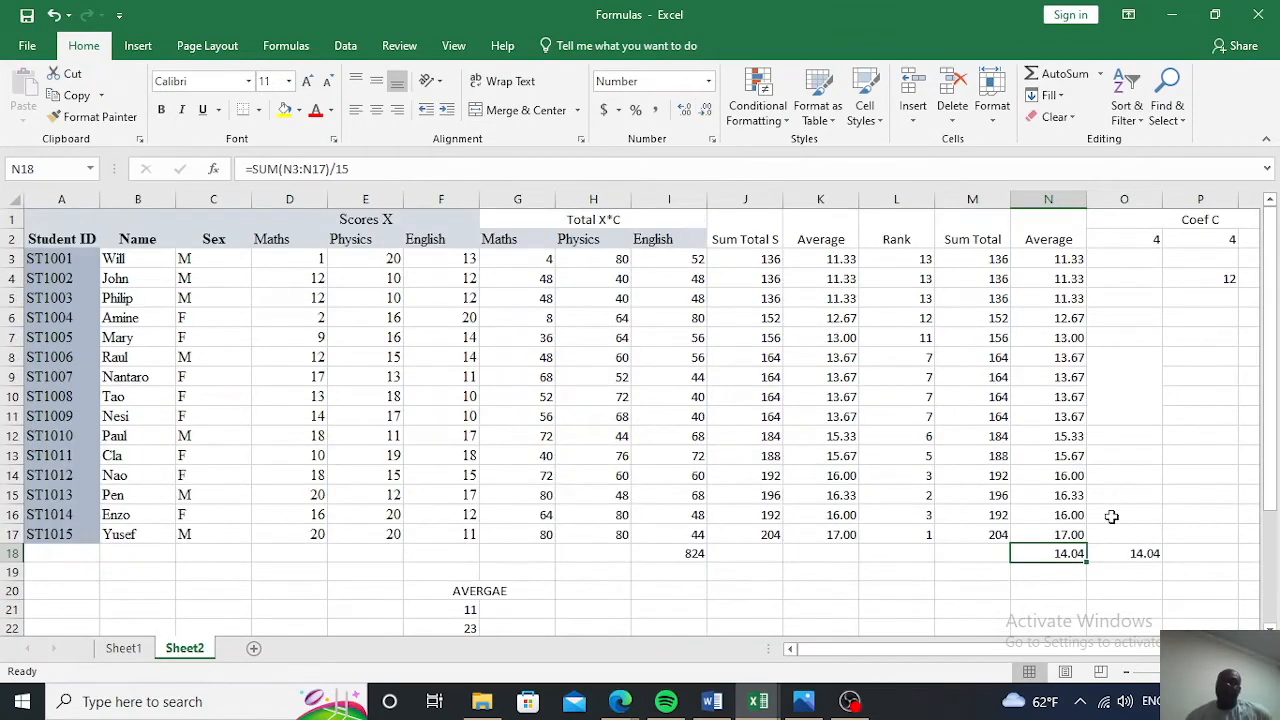
click(1039, 587)
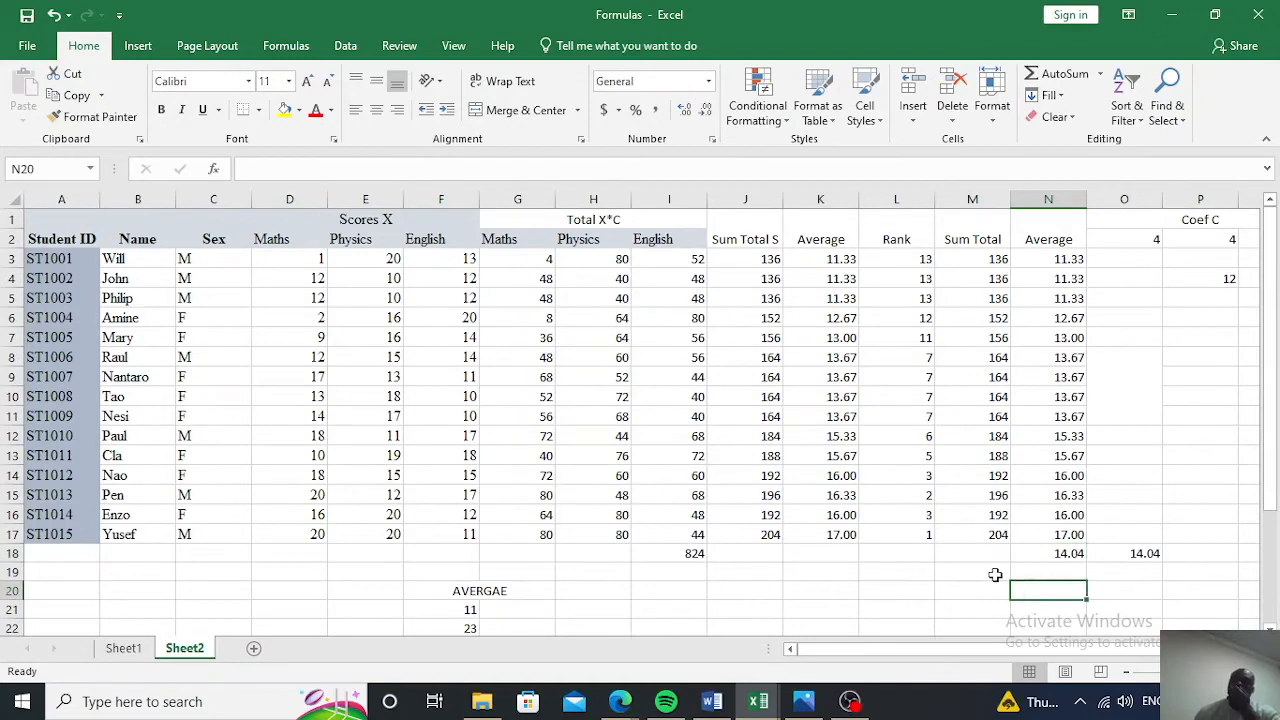
click(1003, 556)
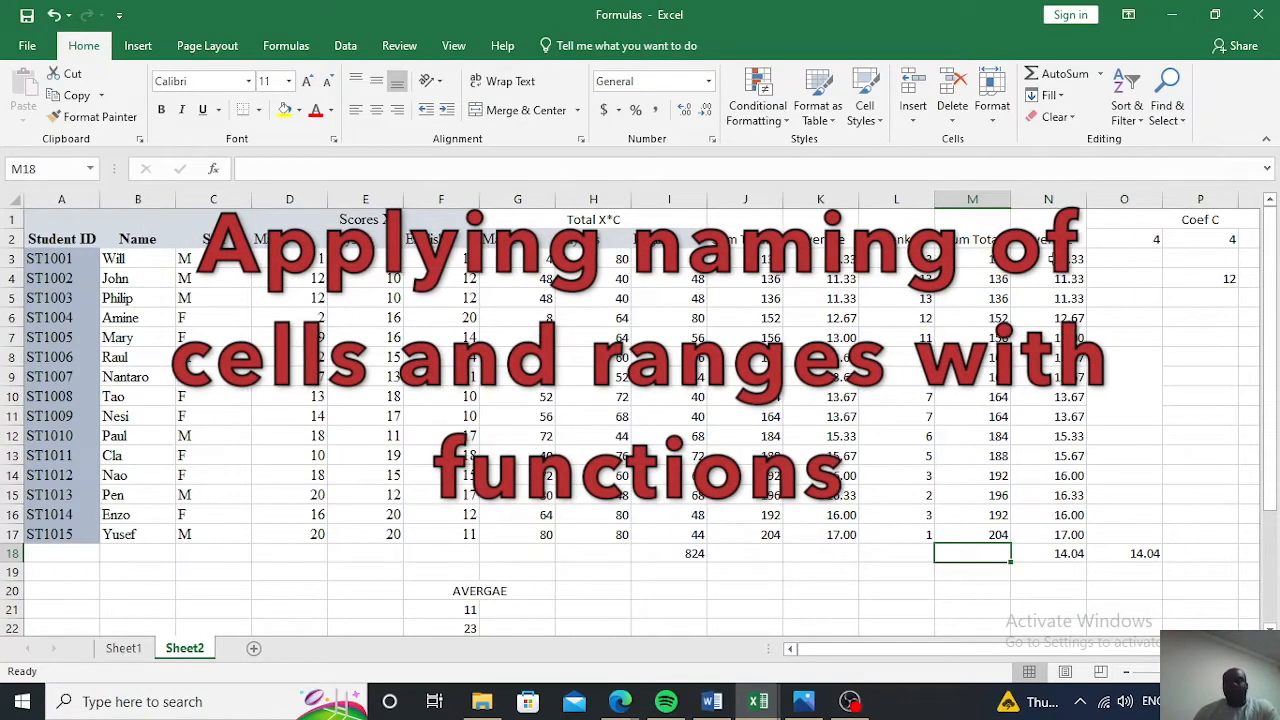
click(1055, 264)
drag(1055, 270, 1055, 527)
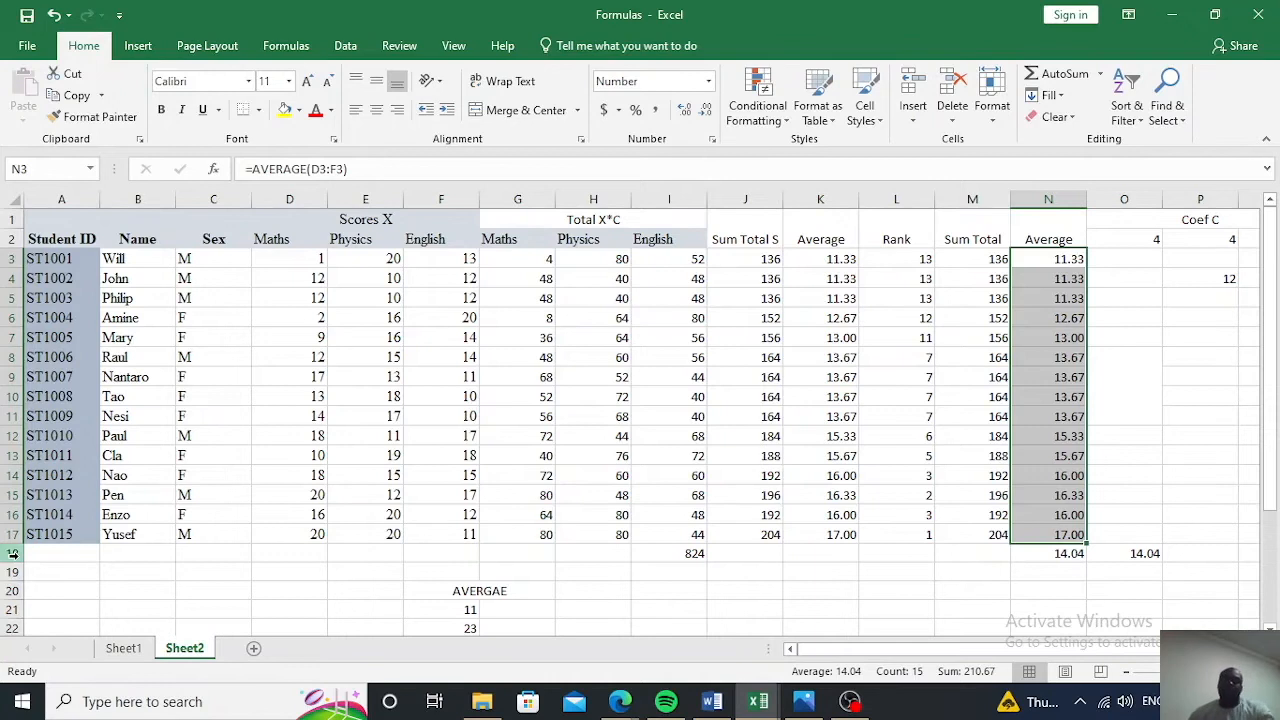
click(71, 170)
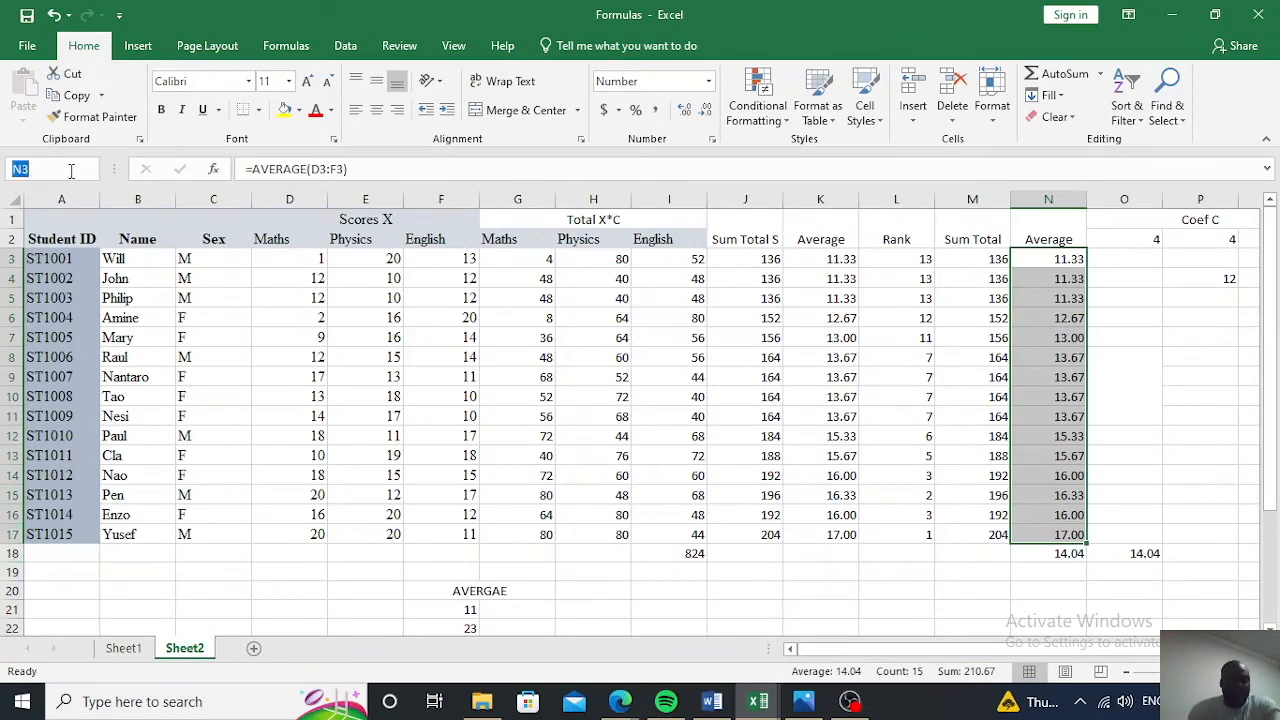
text(as)
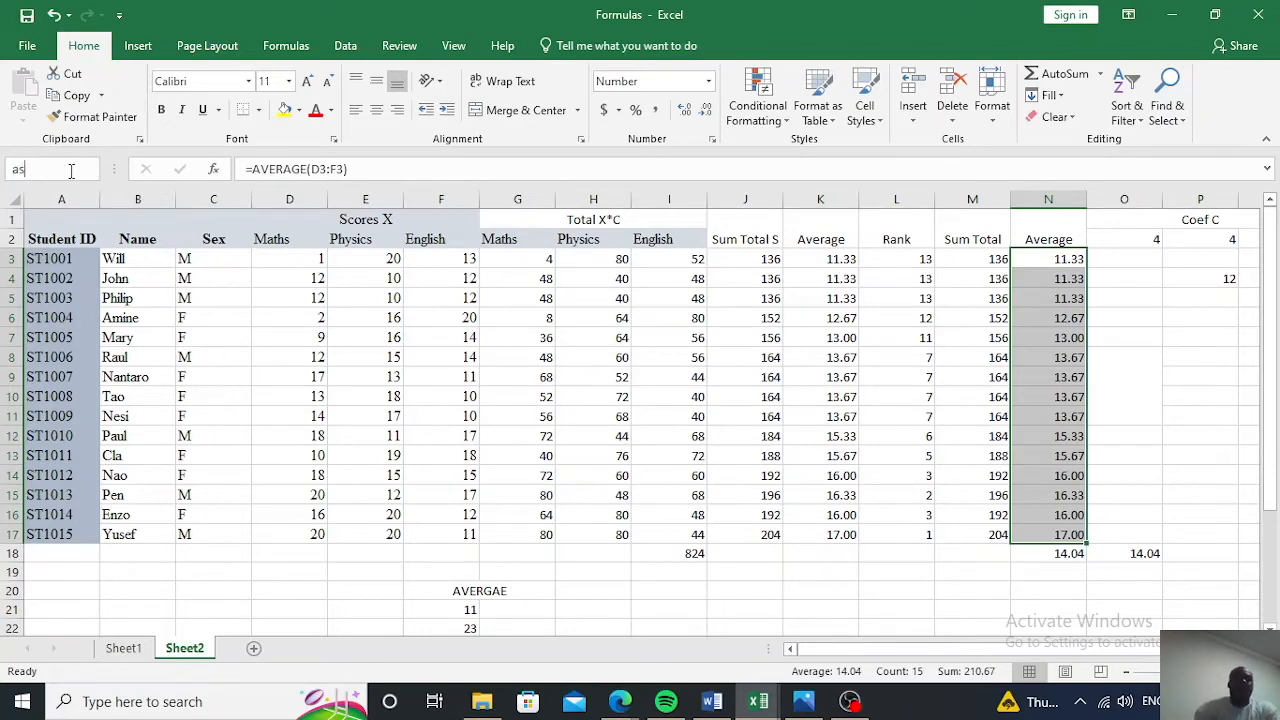
key(Return)
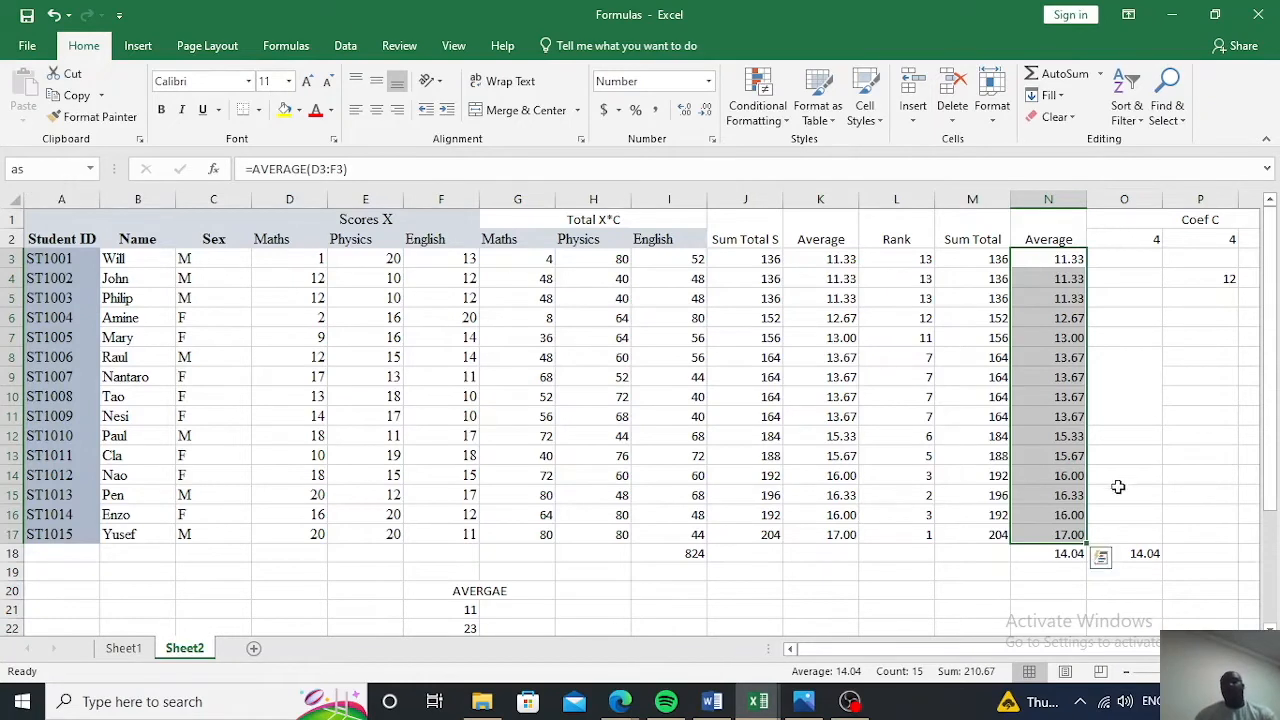
Calculate the class average in N19 from the named range with =AVERAGE(as)
scroll(1118, 487, down, 1)
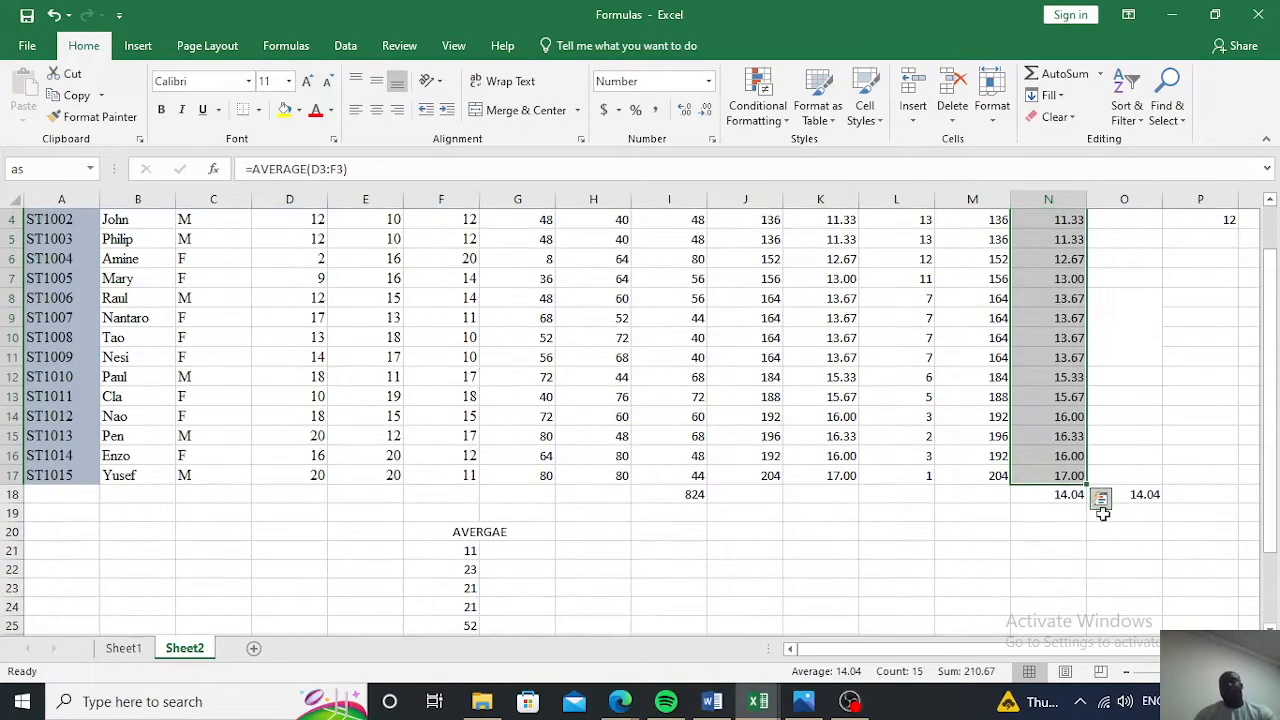
click(1050, 518)
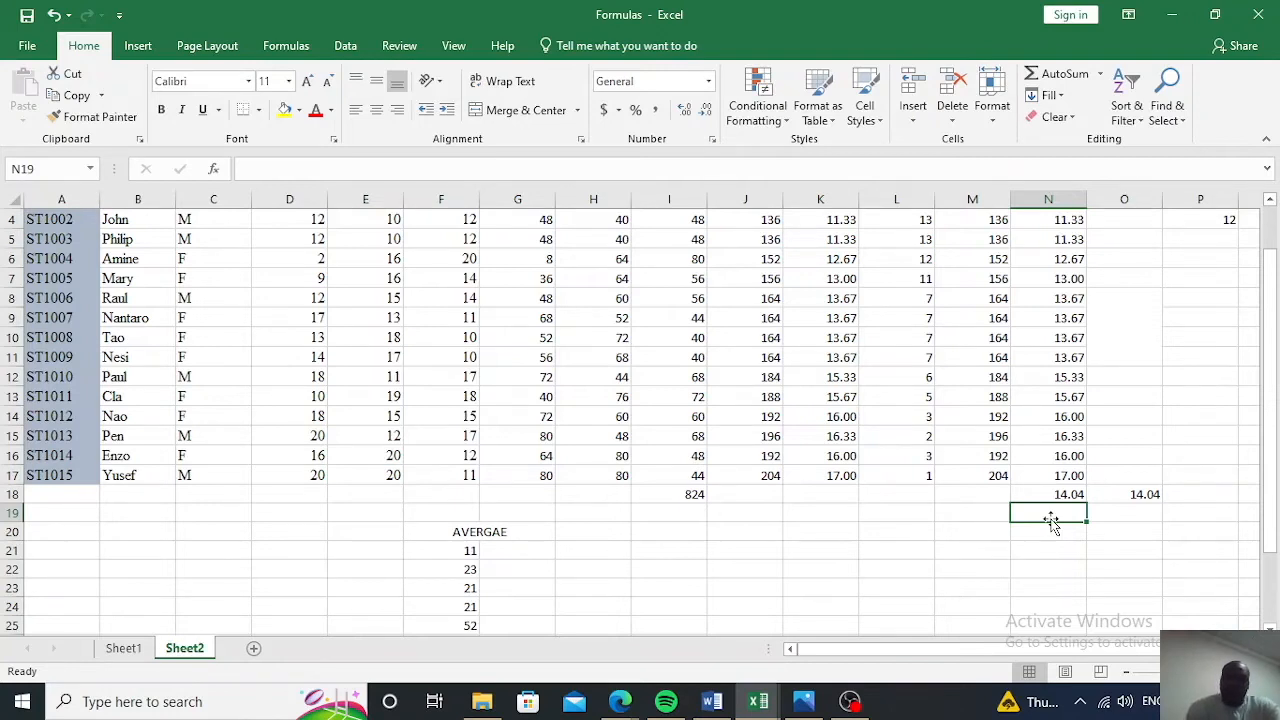
text(=av)
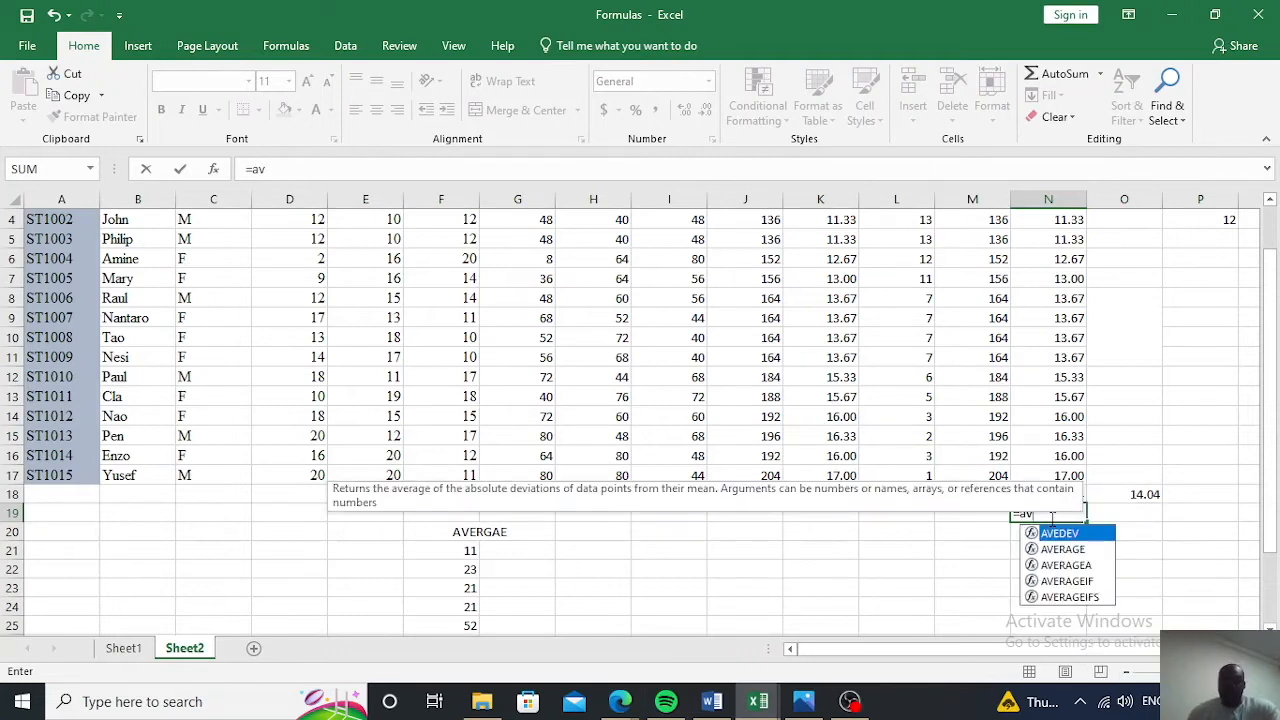
double_click(1060, 549)
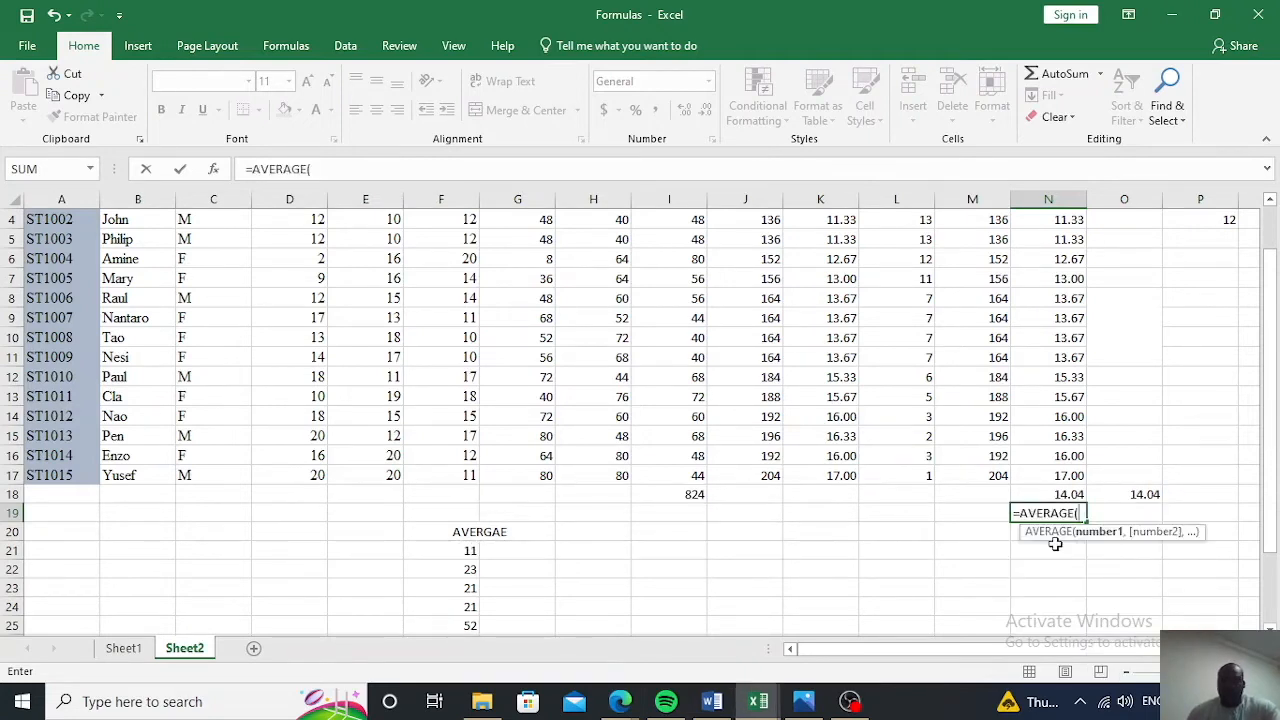
text(as)
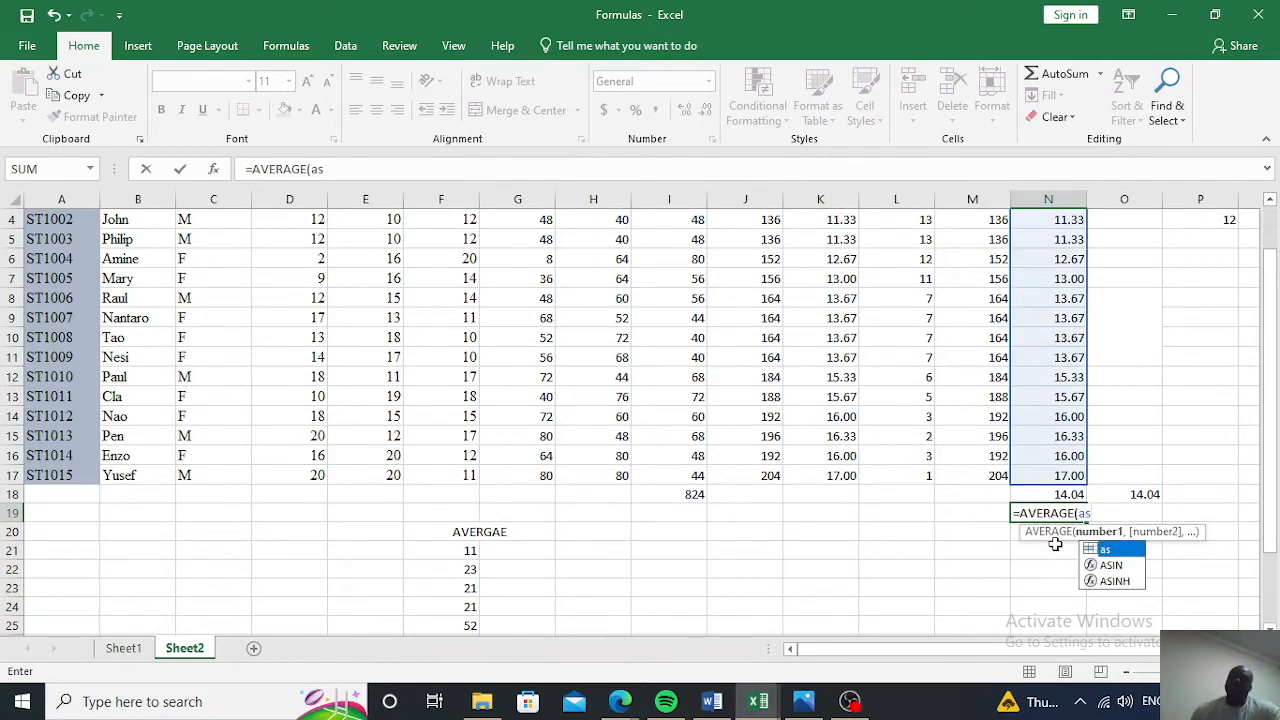
scroll(1055, 543, up, 1)
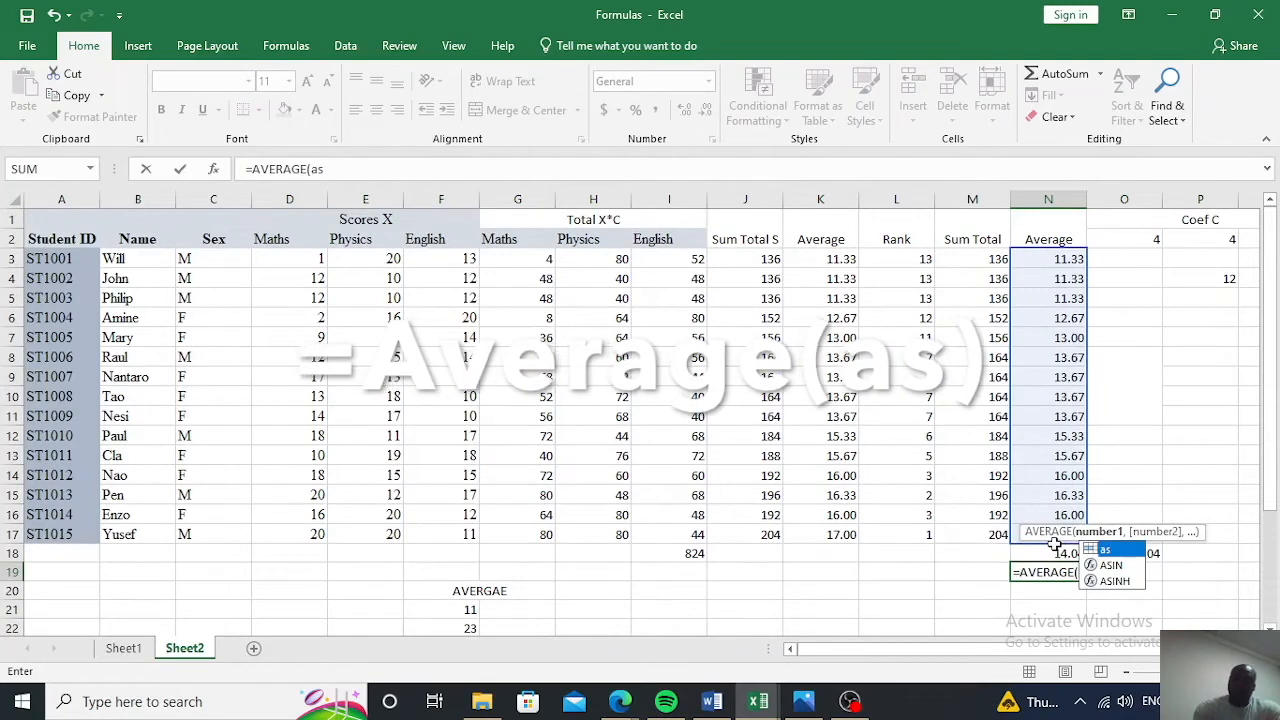
key(Return)
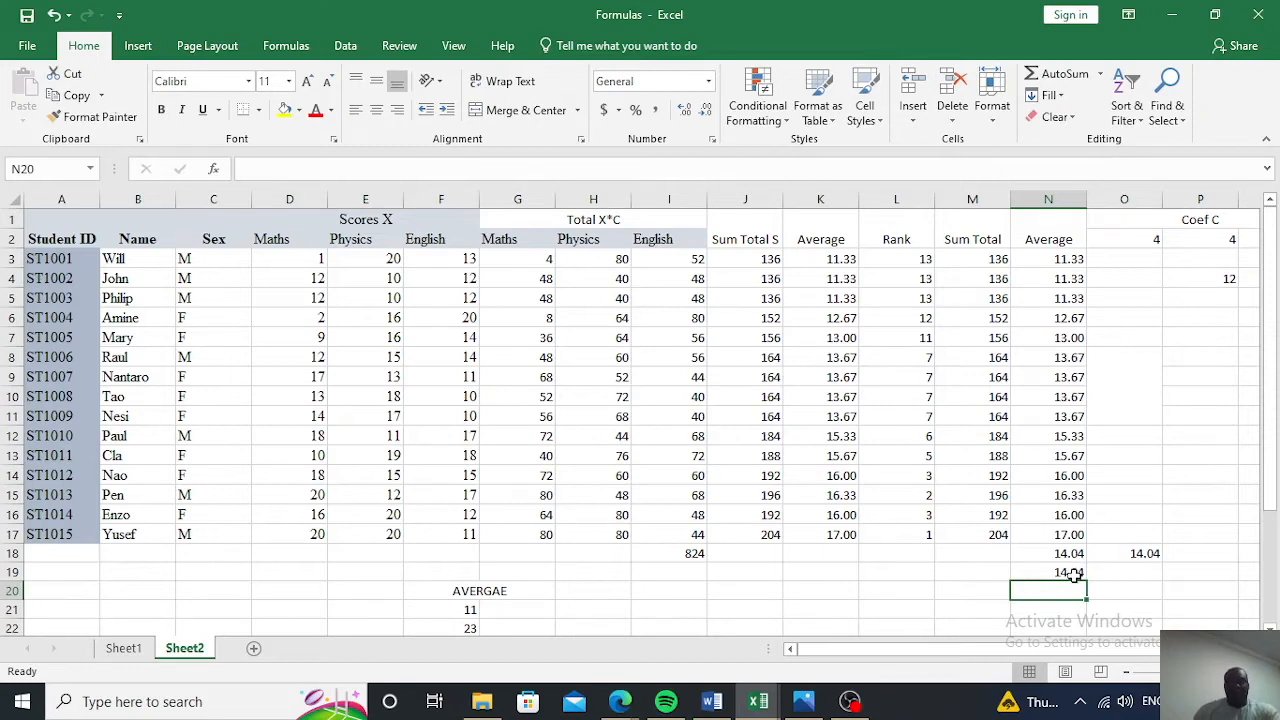
Calculate the class average in N20 with =SUM(as)/15 and format the cell as a number with two decimal places
text(=su)
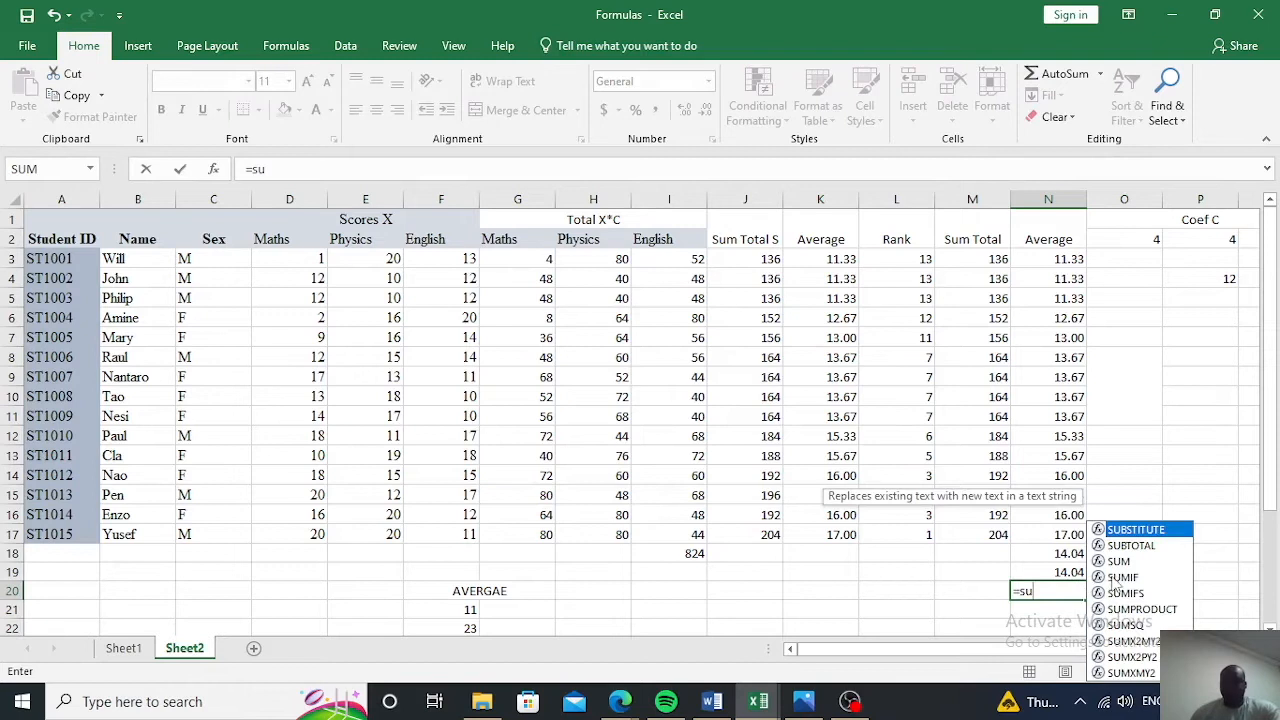
double_click(1119, 561)
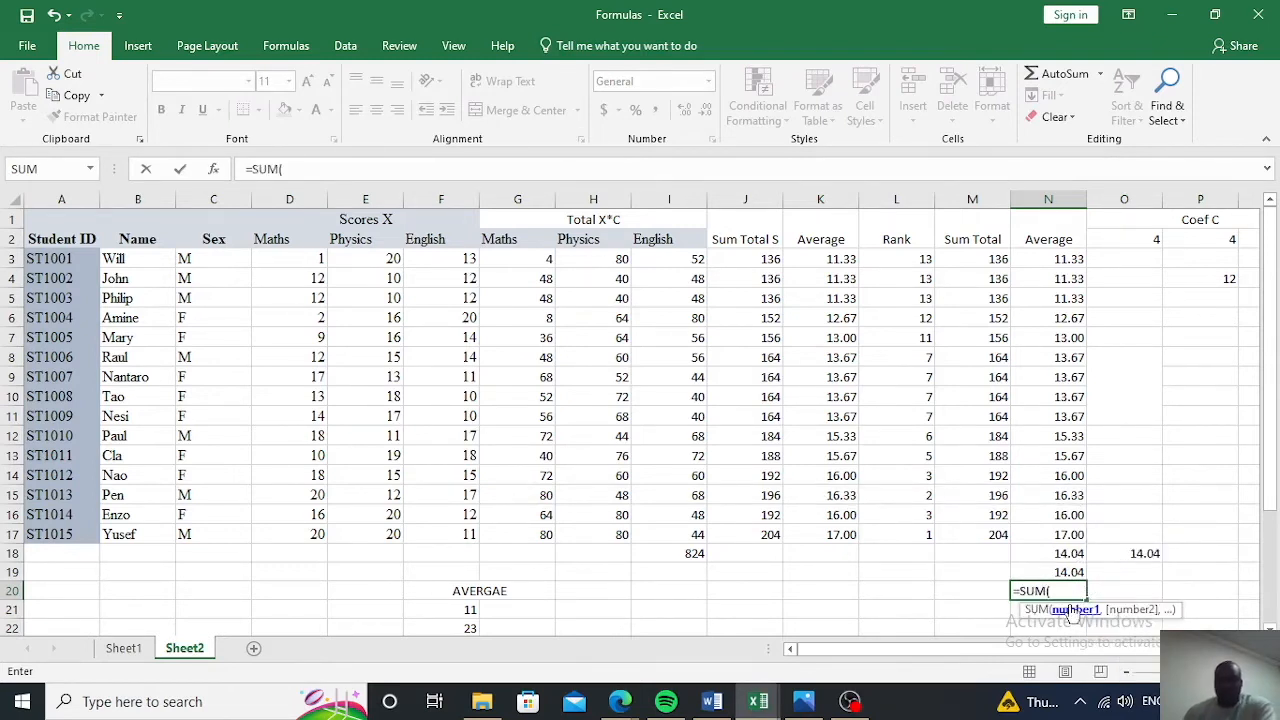
key(BackSpace)
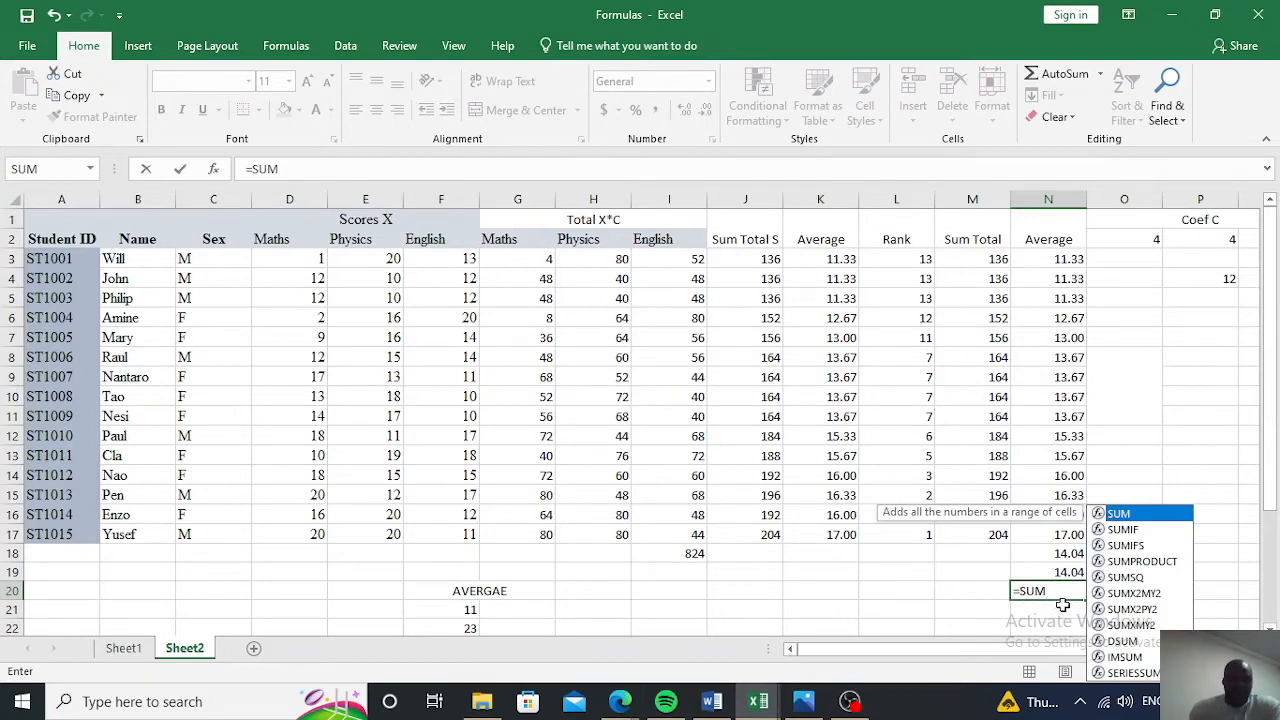
text(()
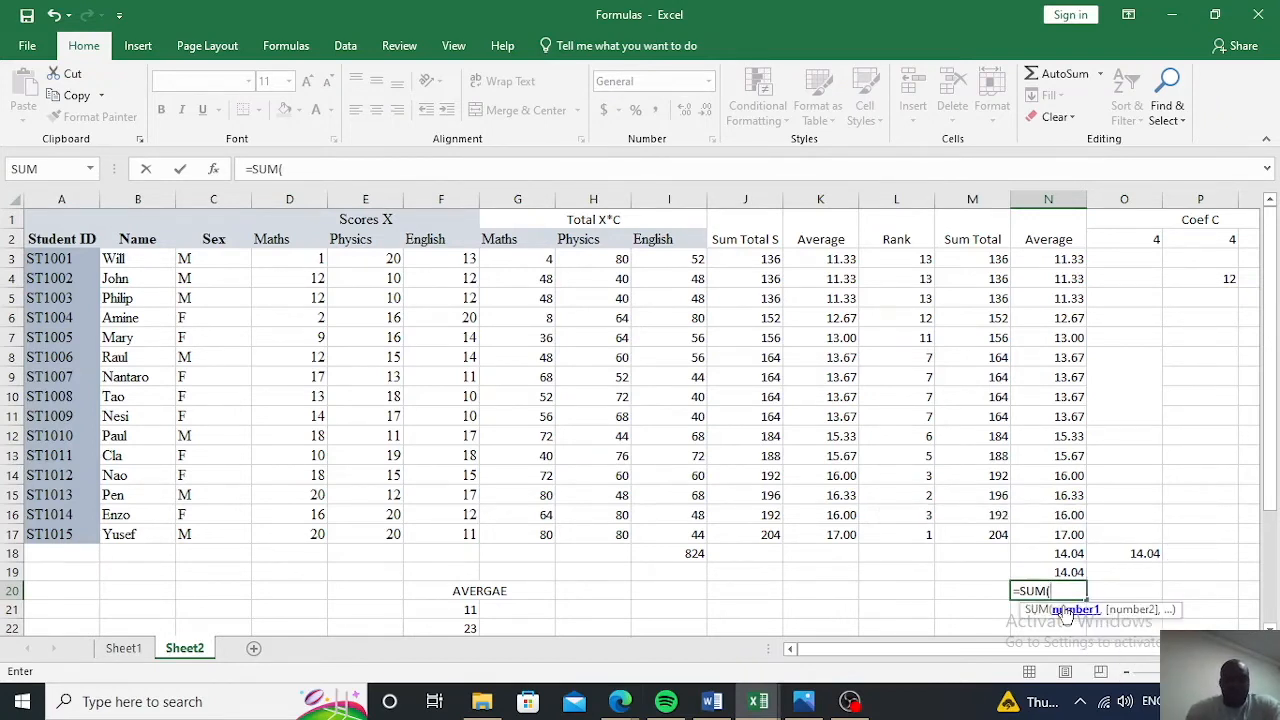
text(as)
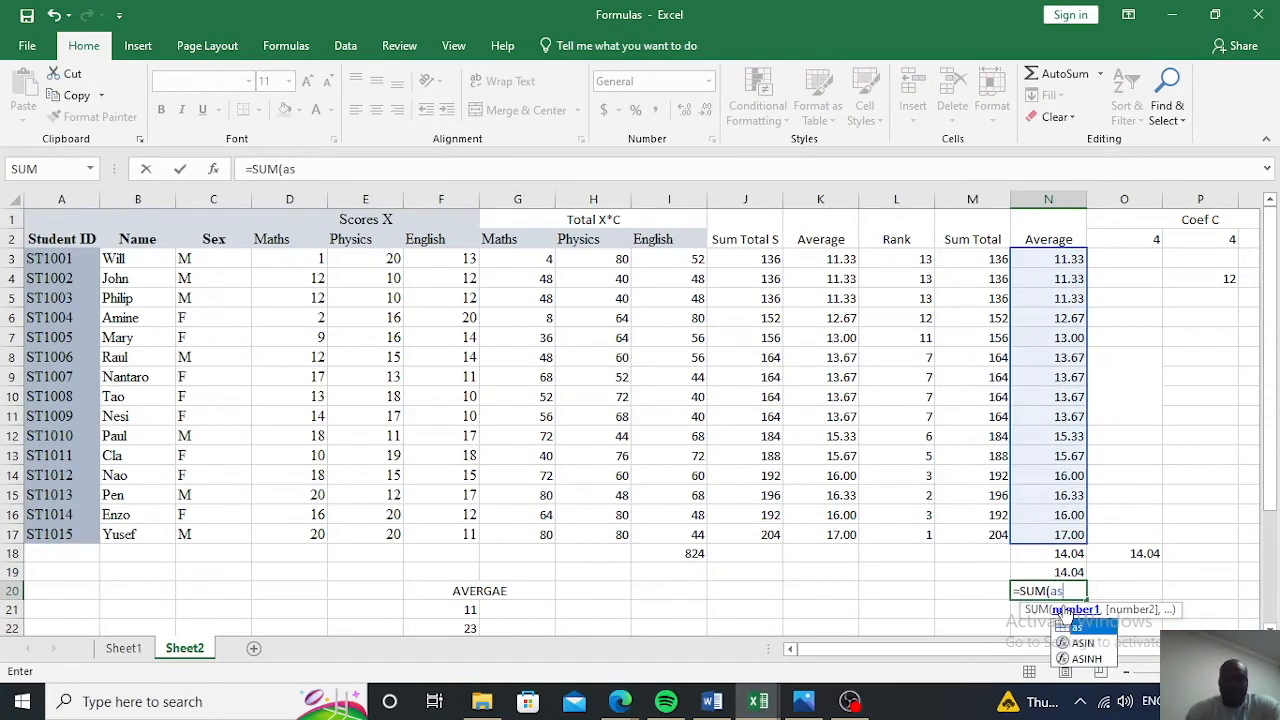
text())
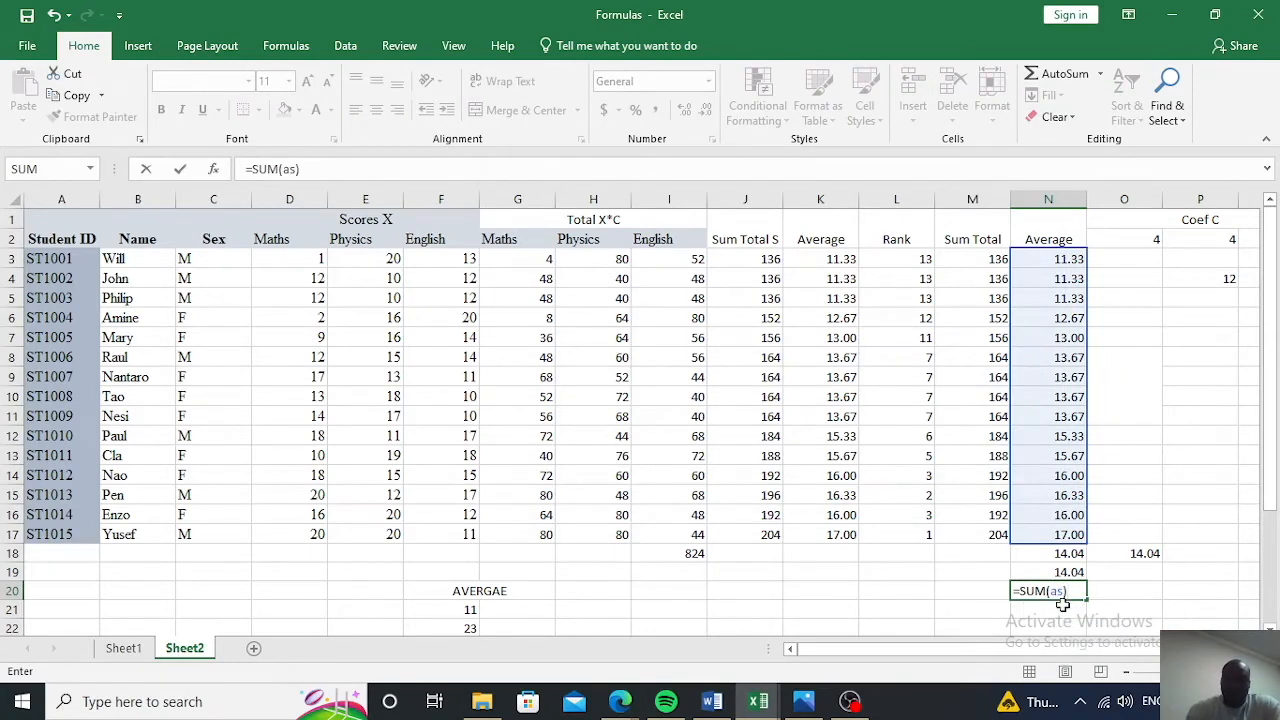
text(/15)
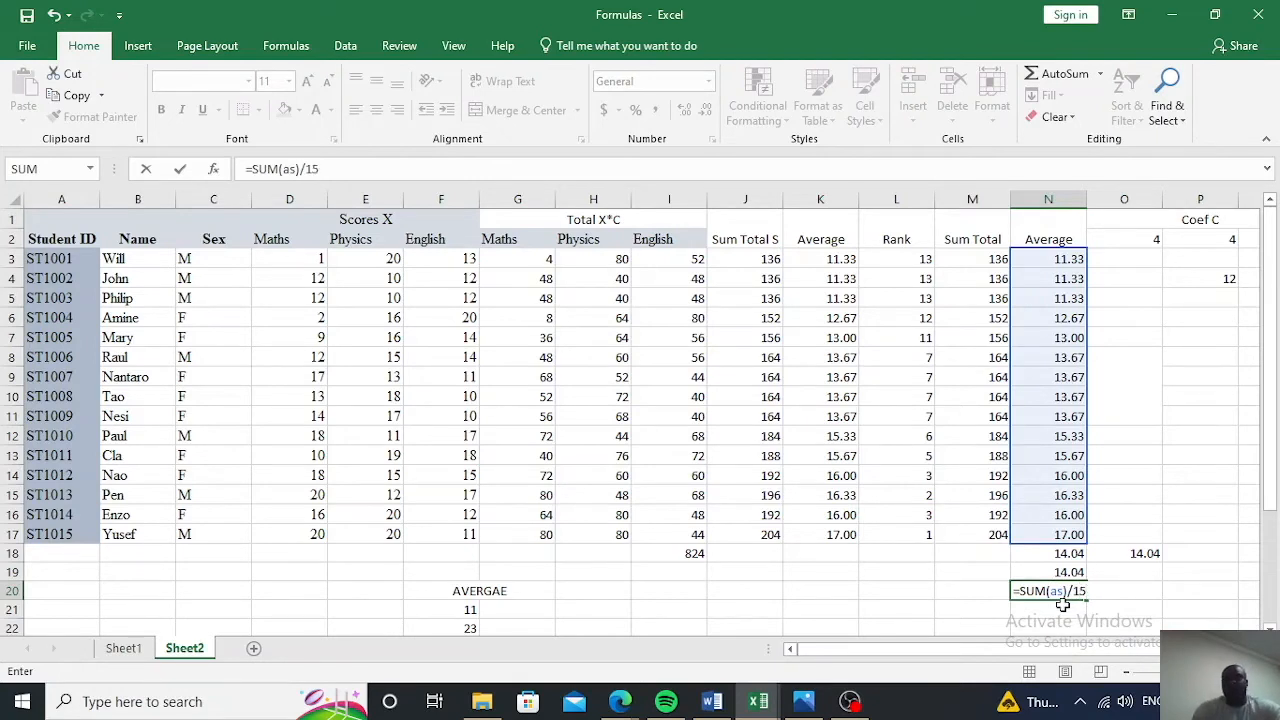
key(Return)
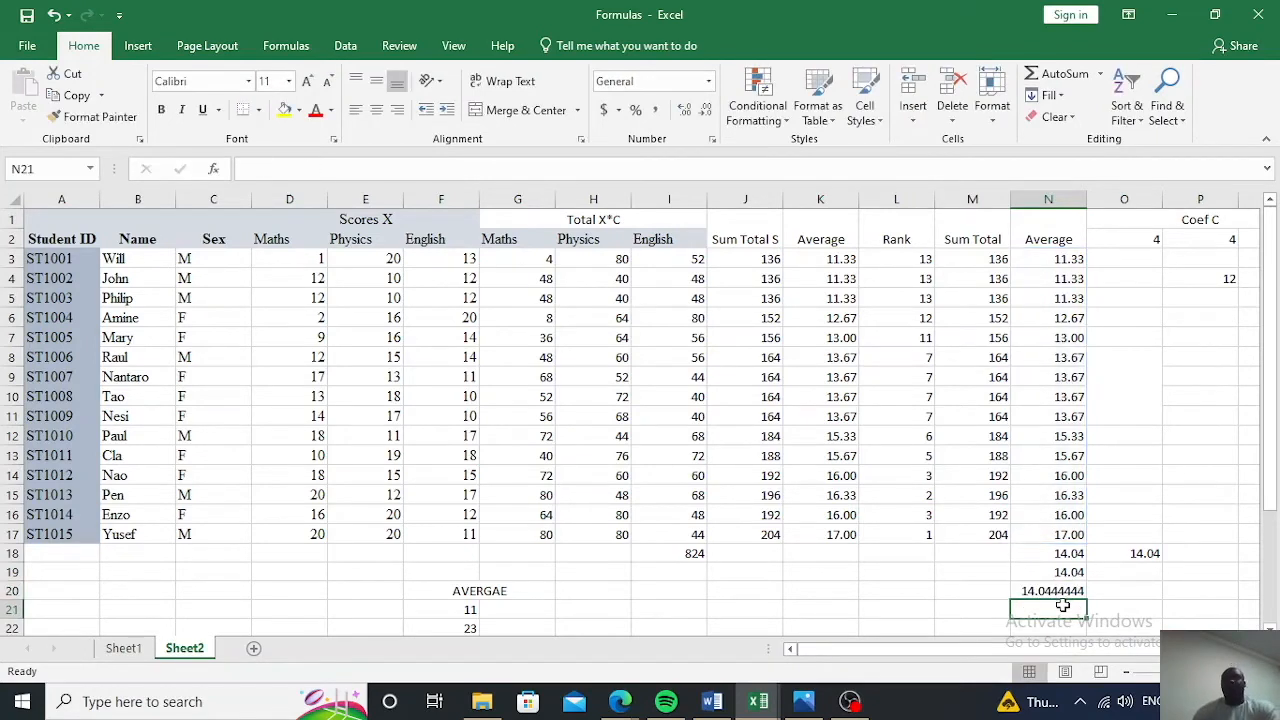
click(1062, 591)
key(ctrl+shift+1)
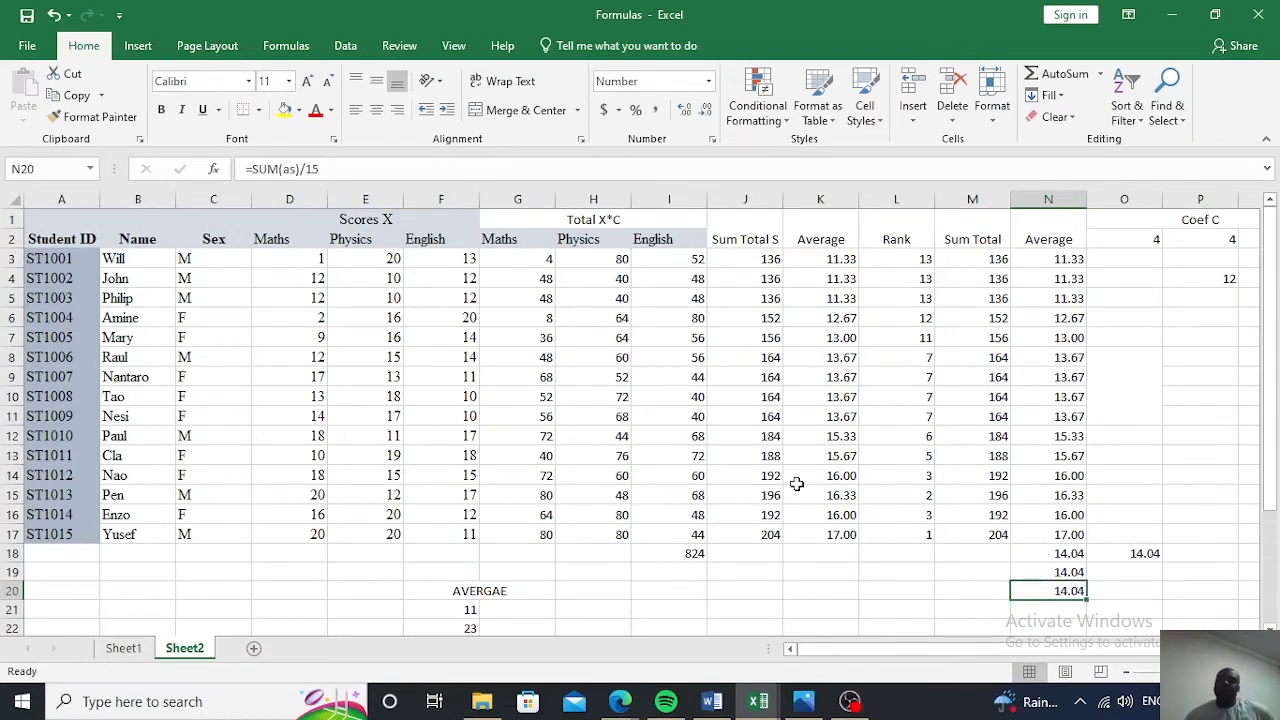
Enter the labels "Highest", "Lowest" and "Number of students" in cells M21 to M23
scroll(796, 484, down, 2)
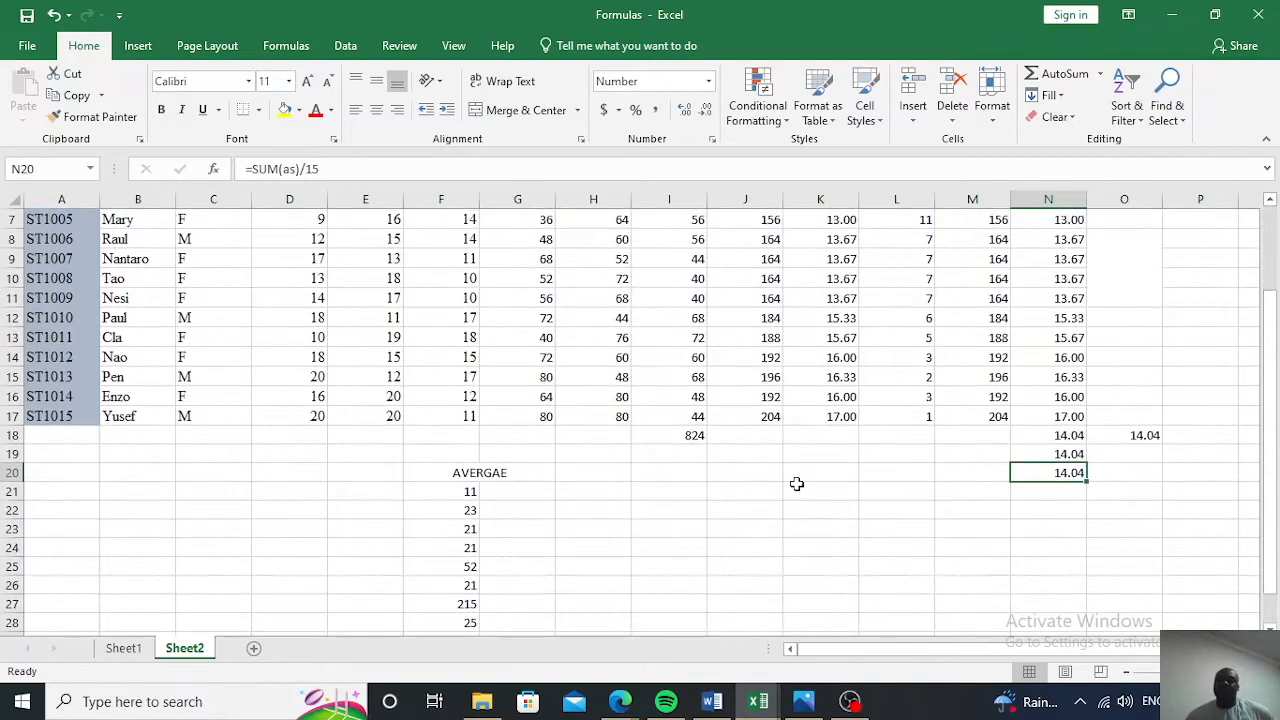
scroll(796, 484, down, 2)
scroll(796, 484, up, 1)
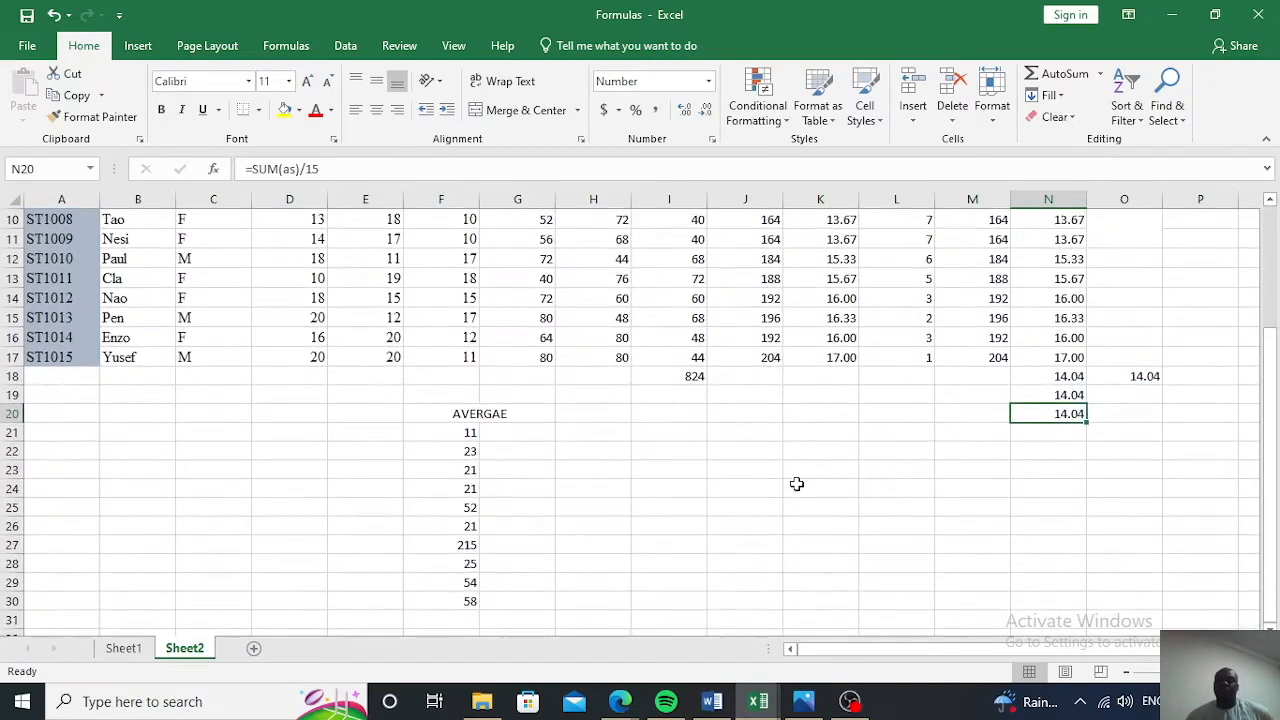
scroll(796, 484, up, 1)
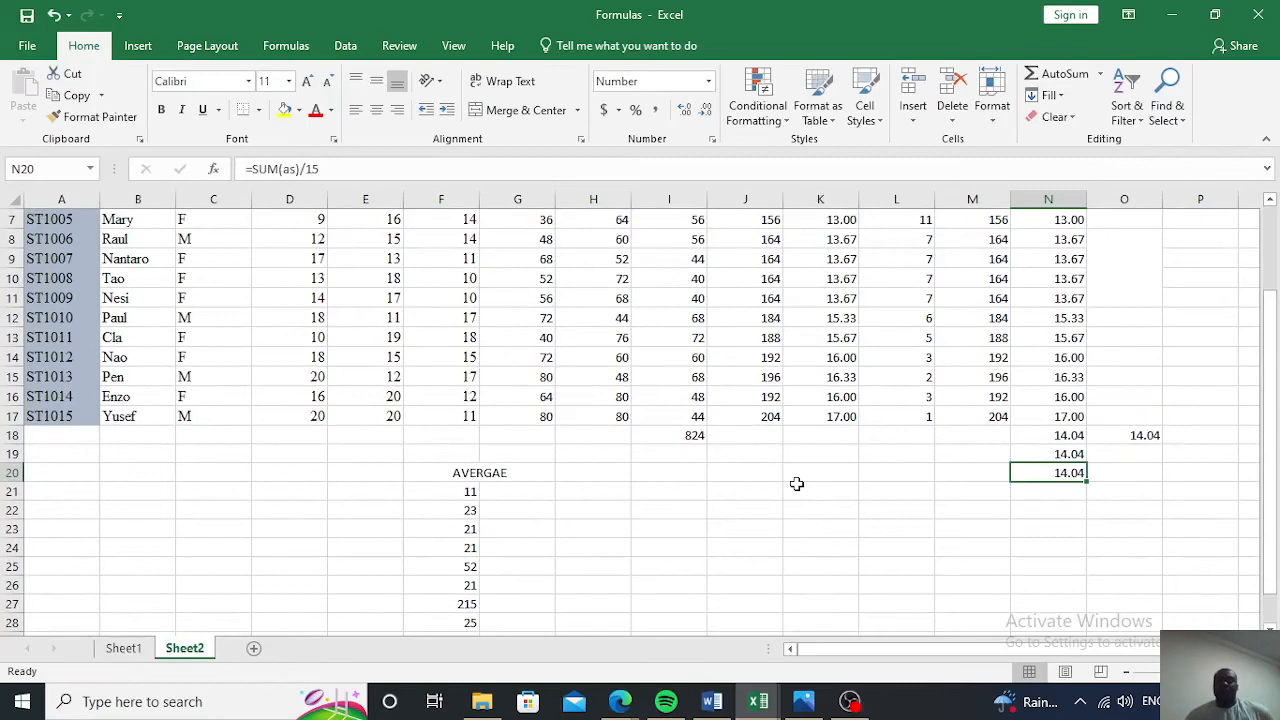
click(957, 492)
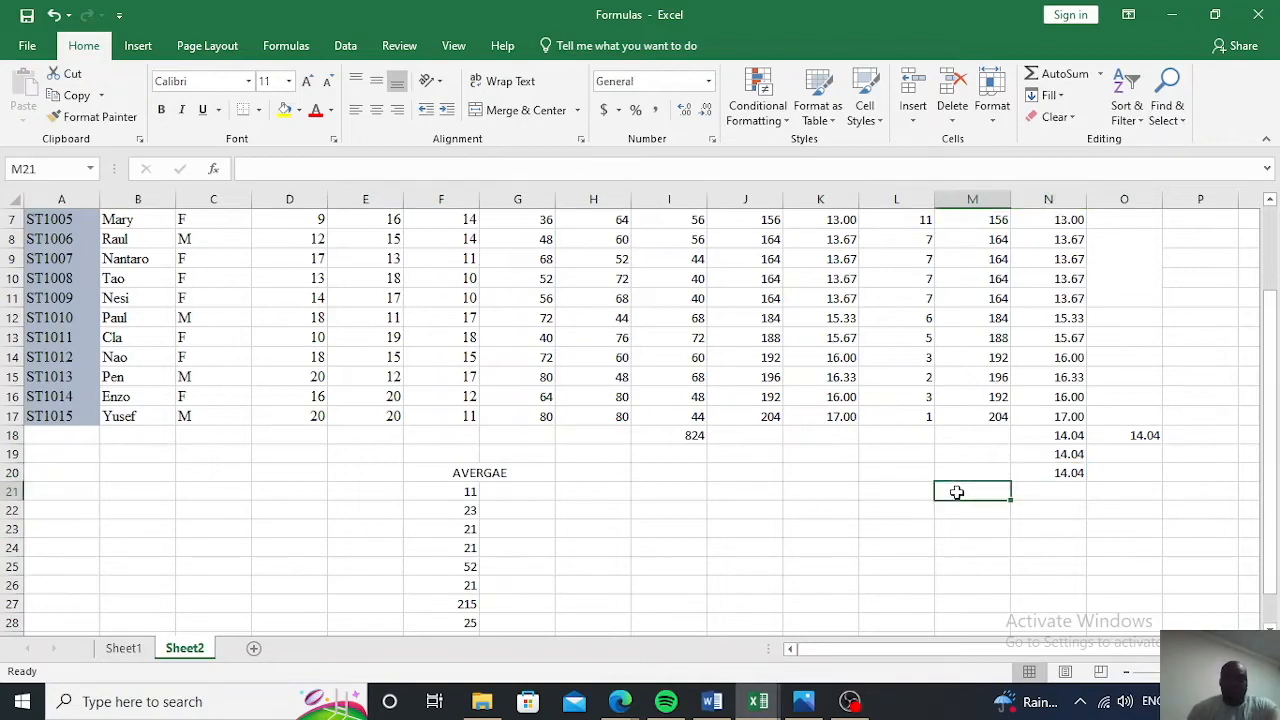
text(High)
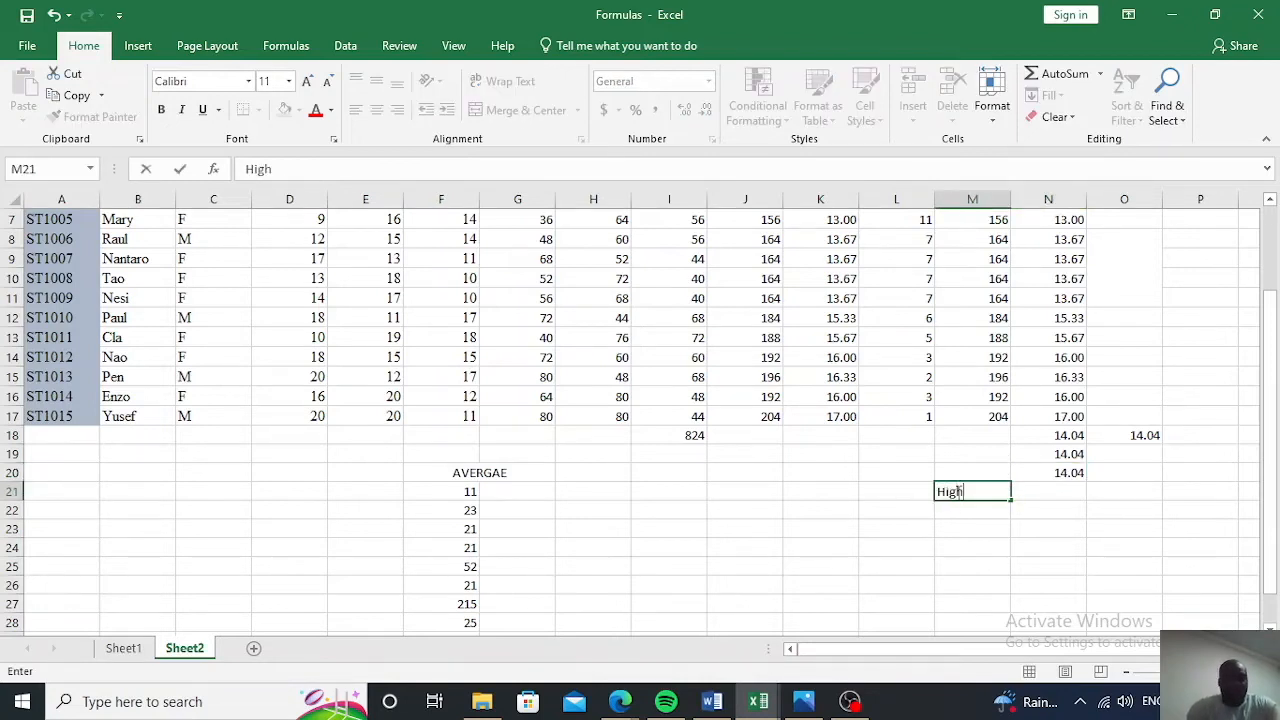
text(est)
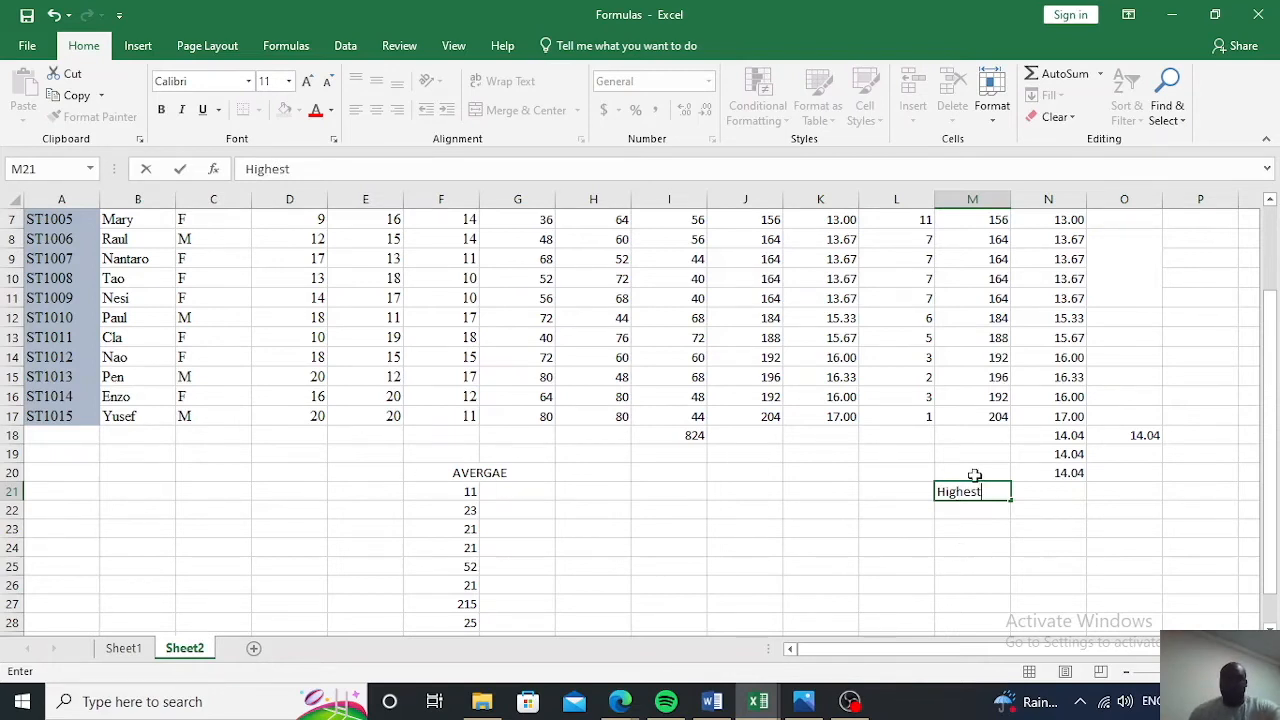
click(973, 514)
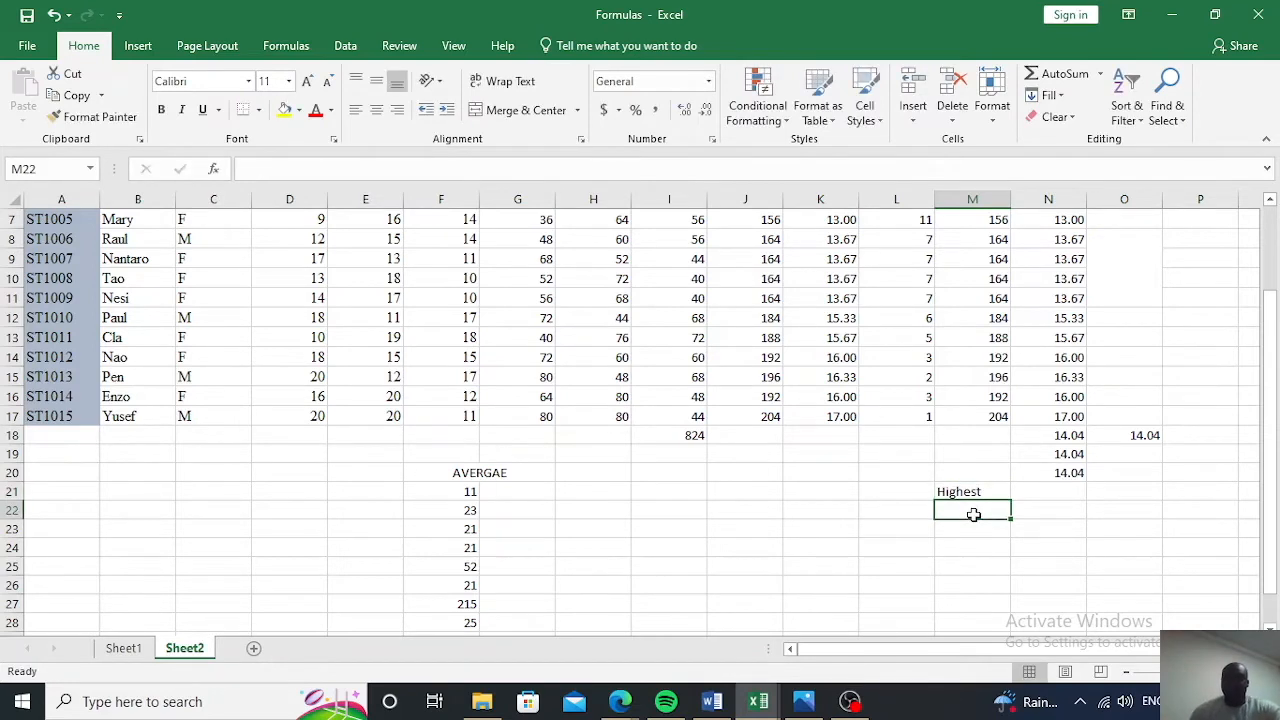
text(Lowest)
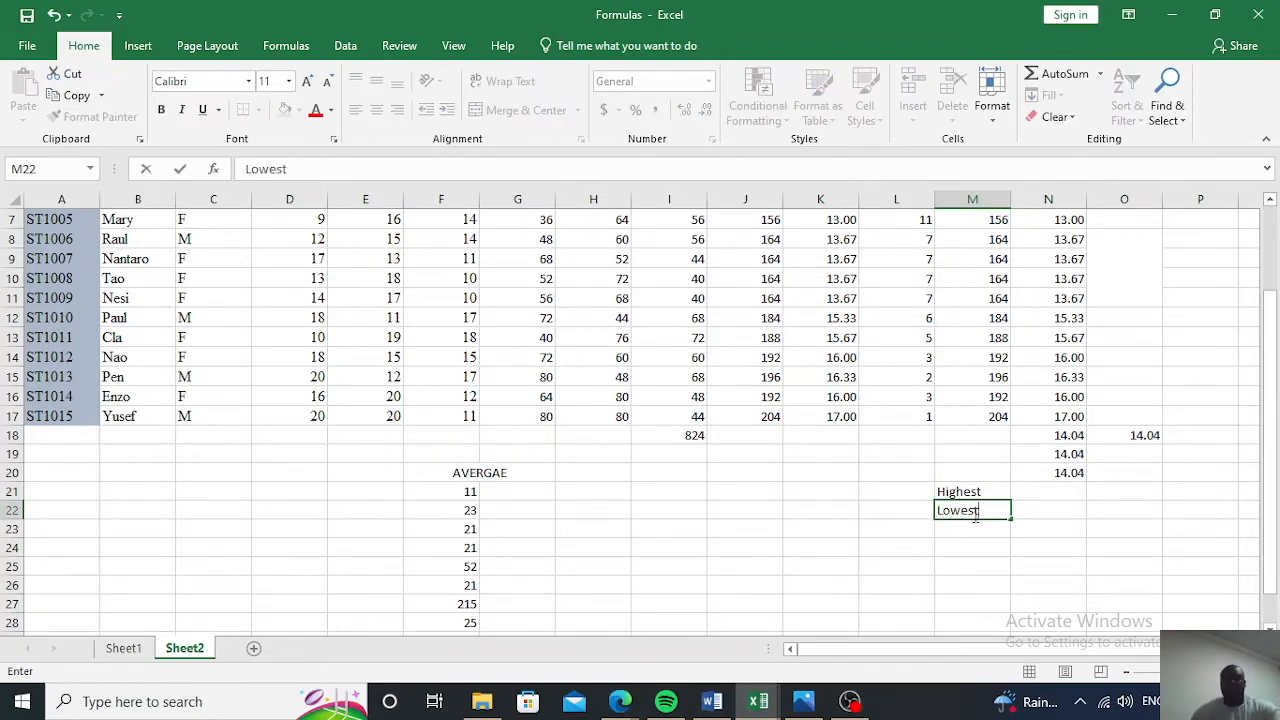
click(982, 530)
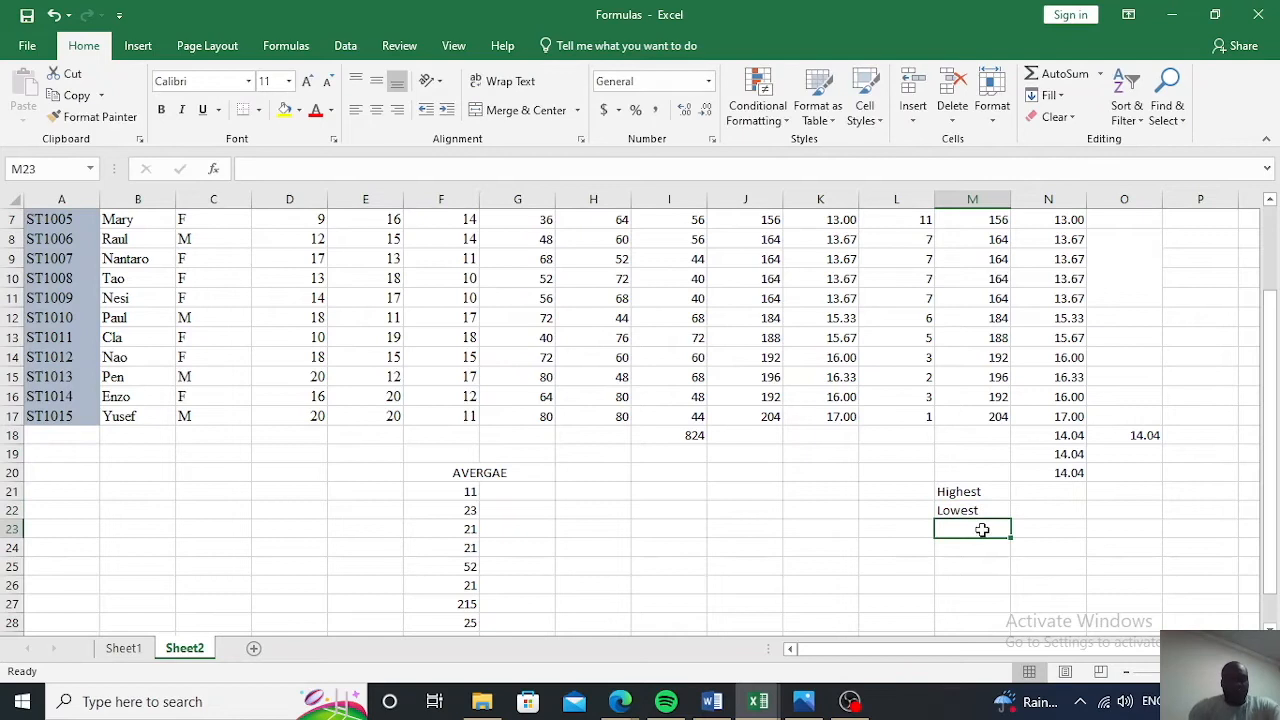
text(Number of students)
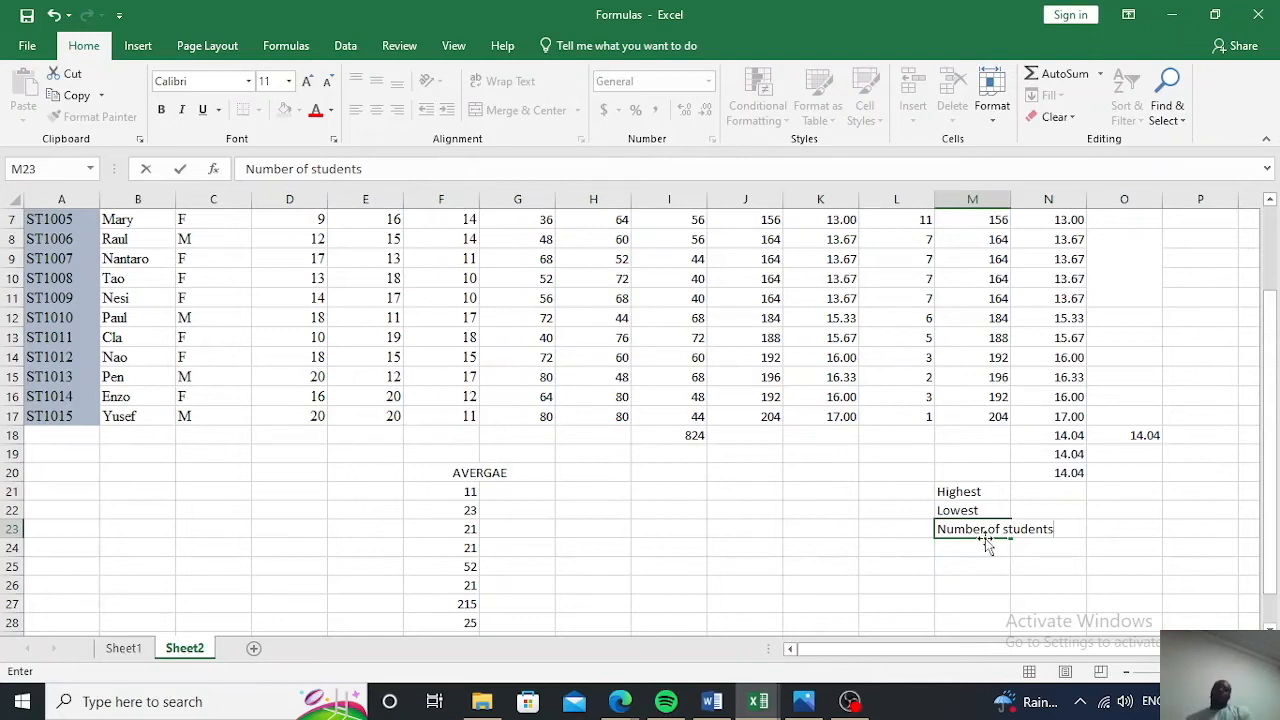
Write the formula =MAX(as) in N21, beside the Highest label, using the named range of averages
click(1040, 492)
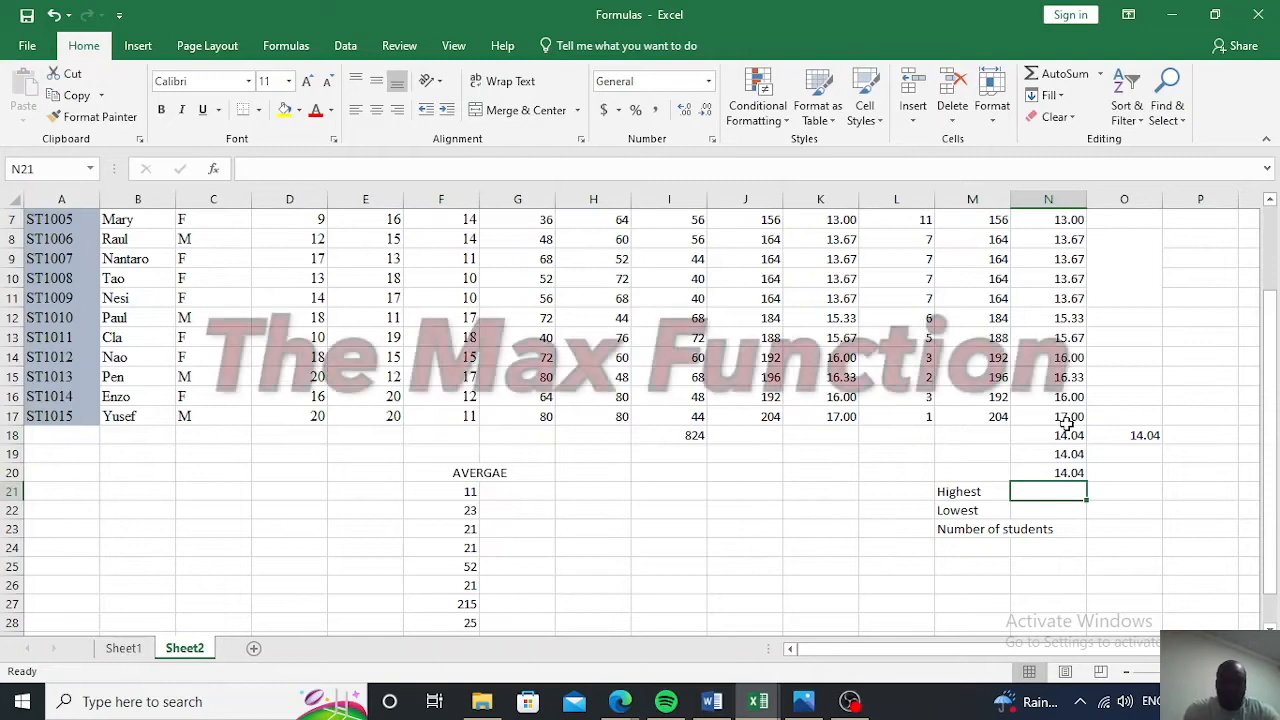
text(+)
key(BackSpace)
text(=)
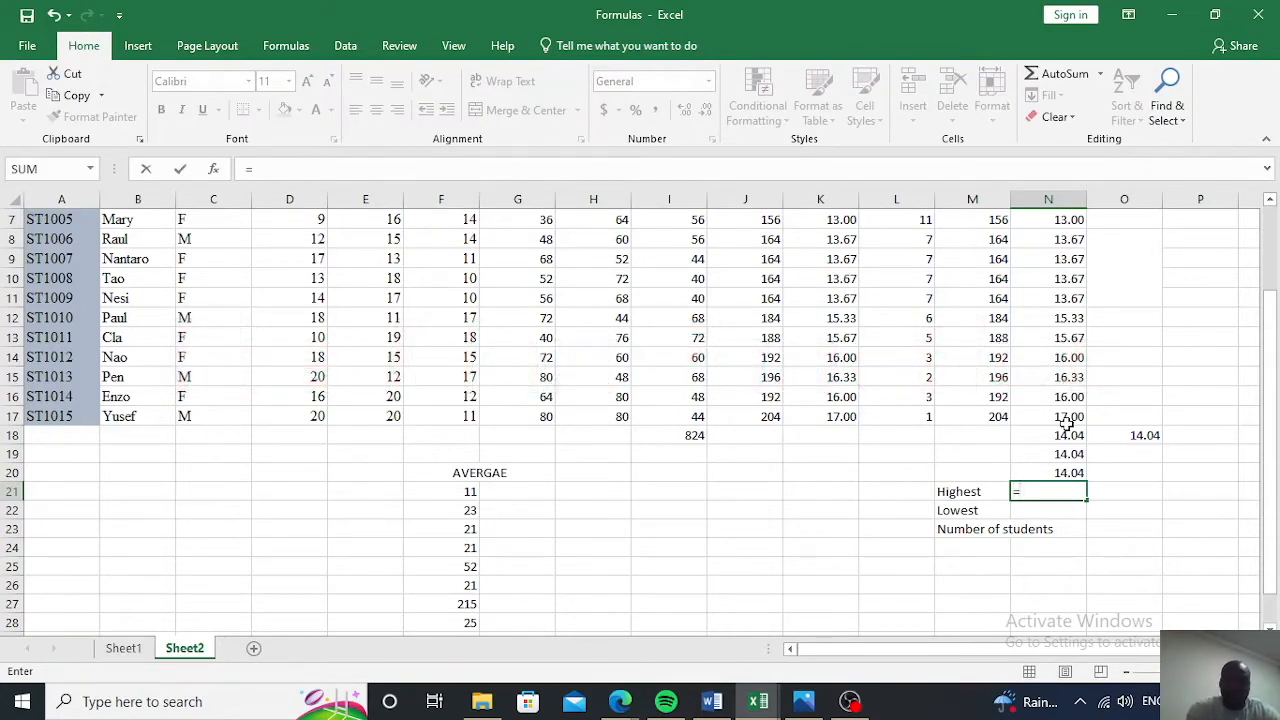
text(max)
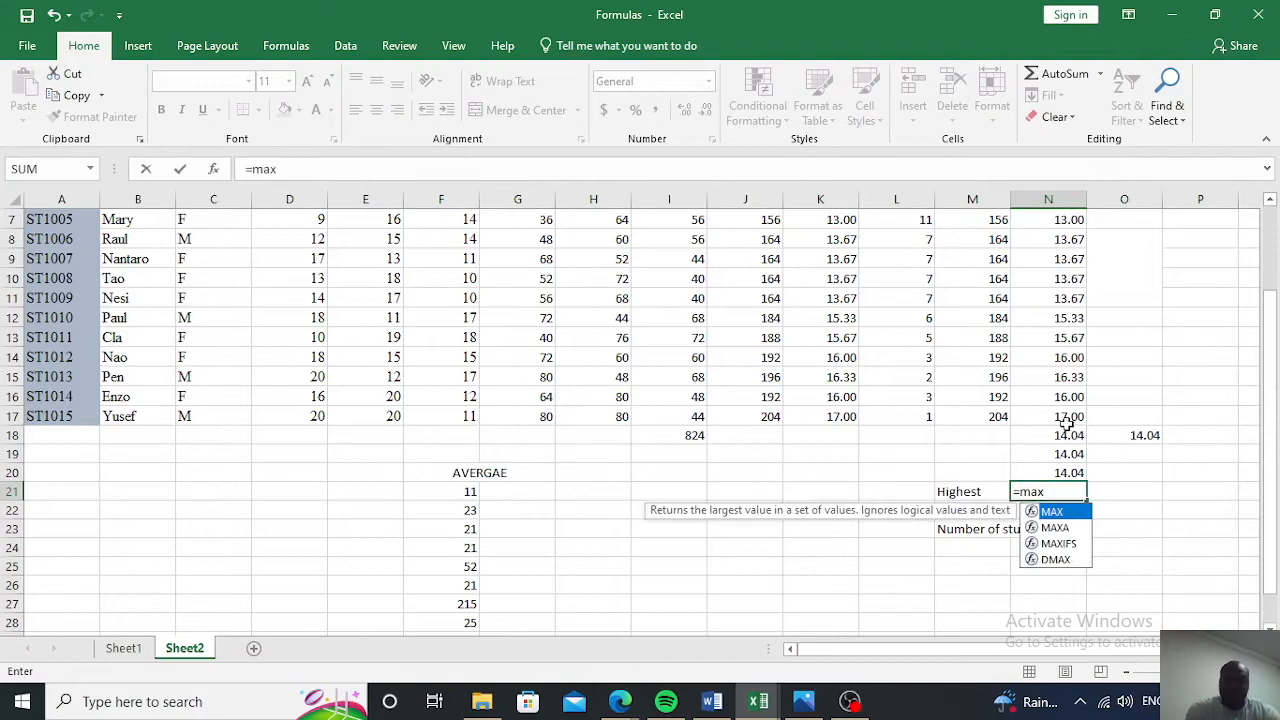
double_click(1052, 511)
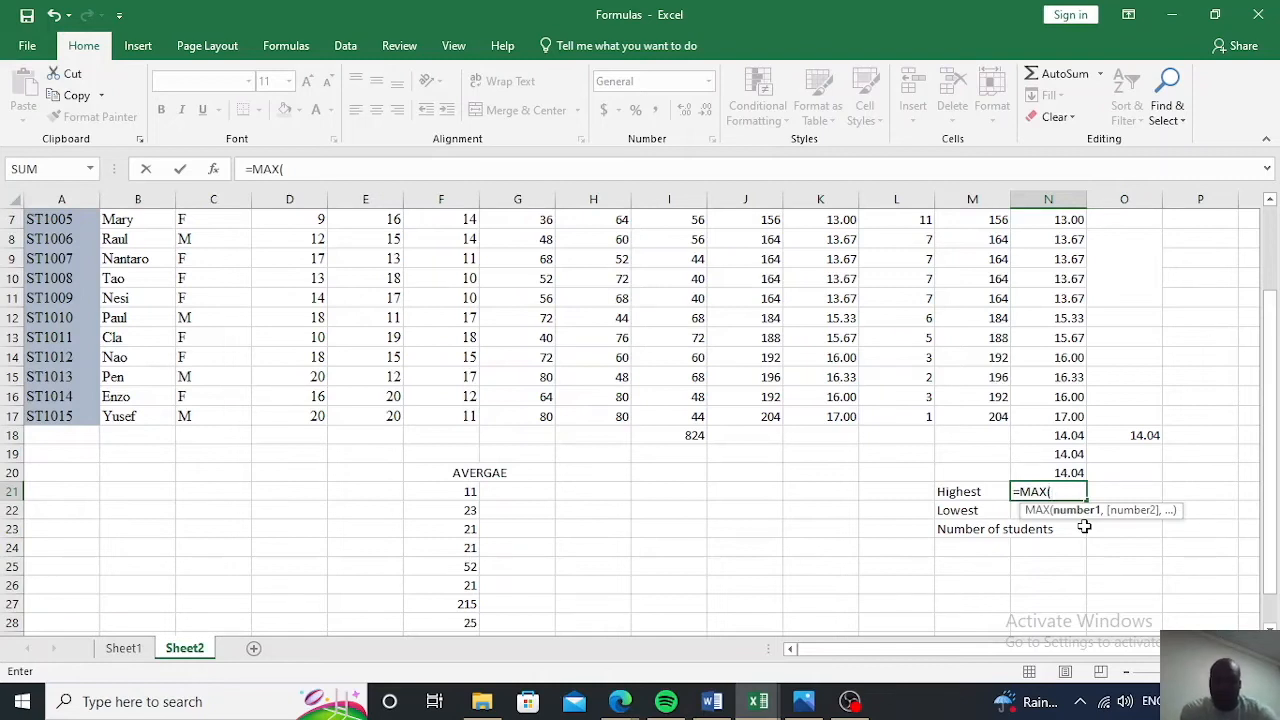
text(as)
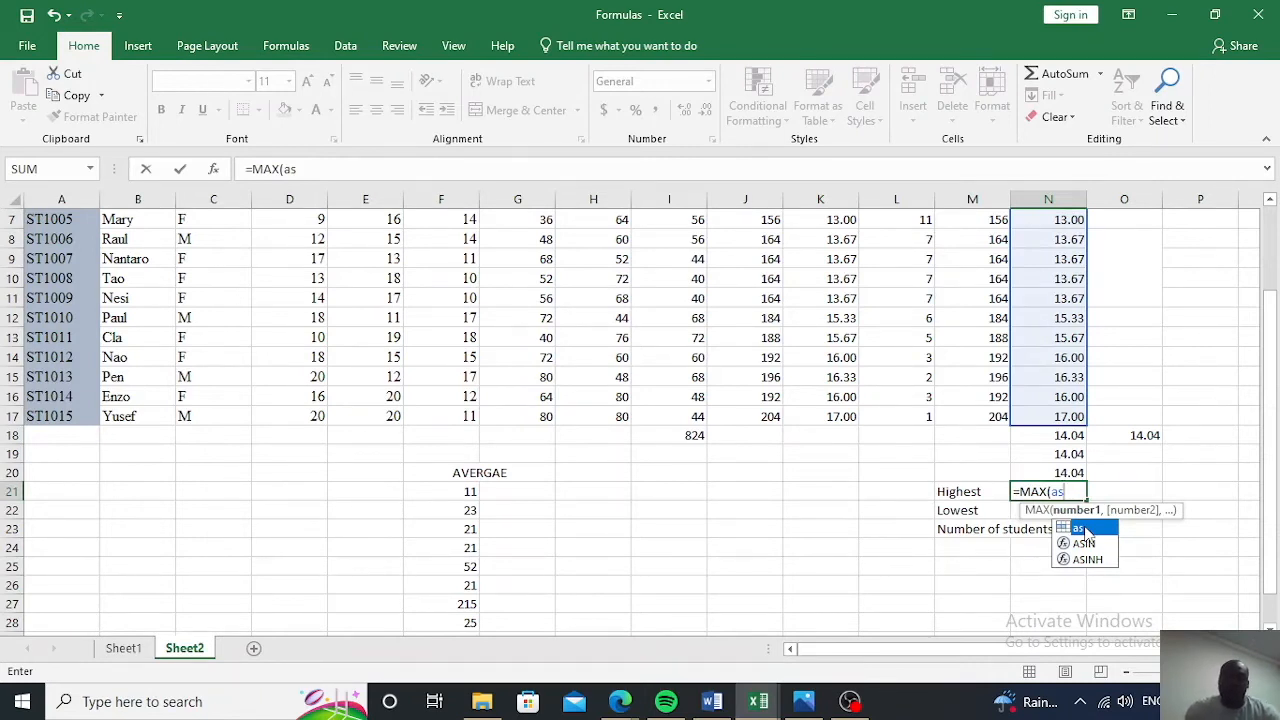
double_click(1082, 528)
text())
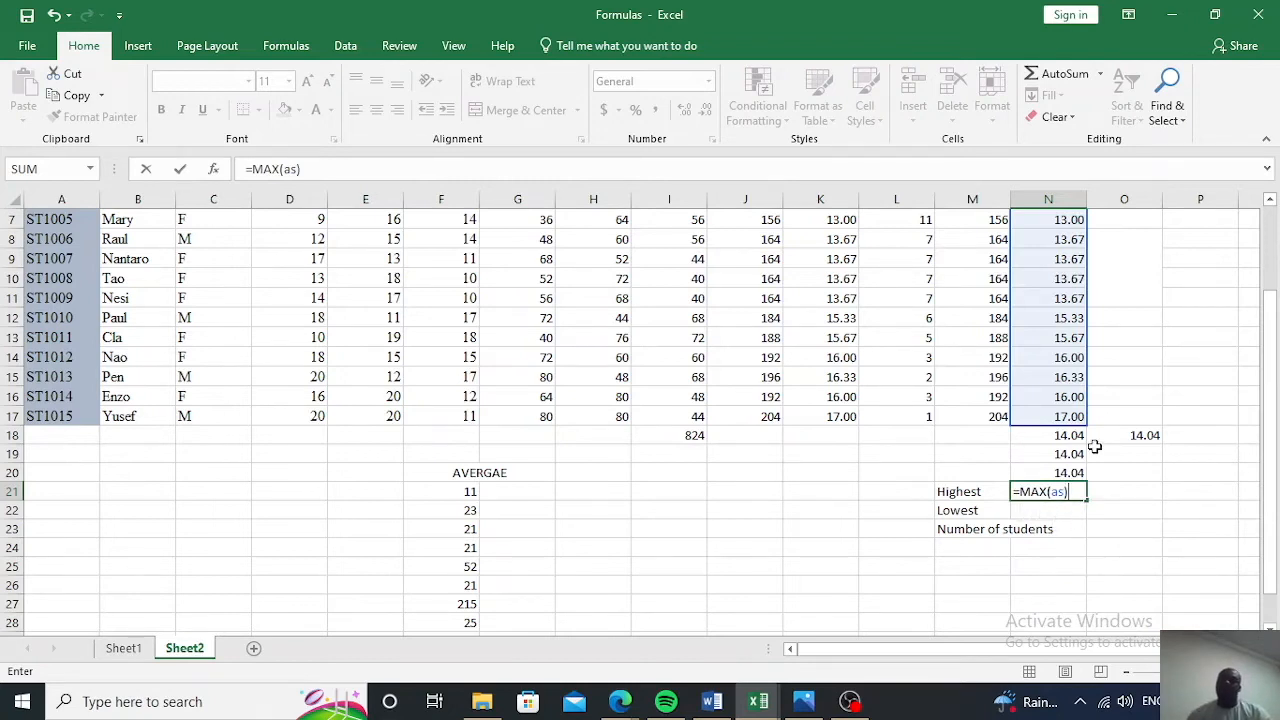
Replace the named range in N21's MAX formula with the cell range, making it =MAX(N3:N17)
double_click(1055, 491)
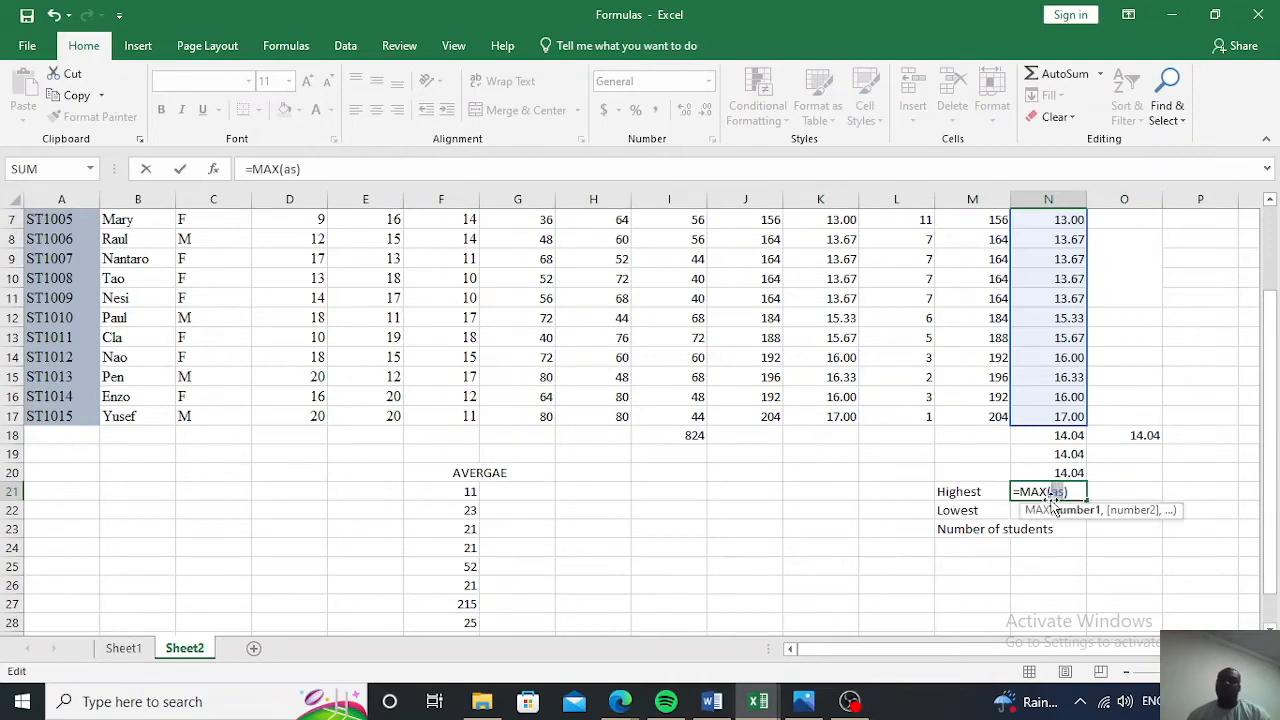
scroll(1090, 425, up, 2)
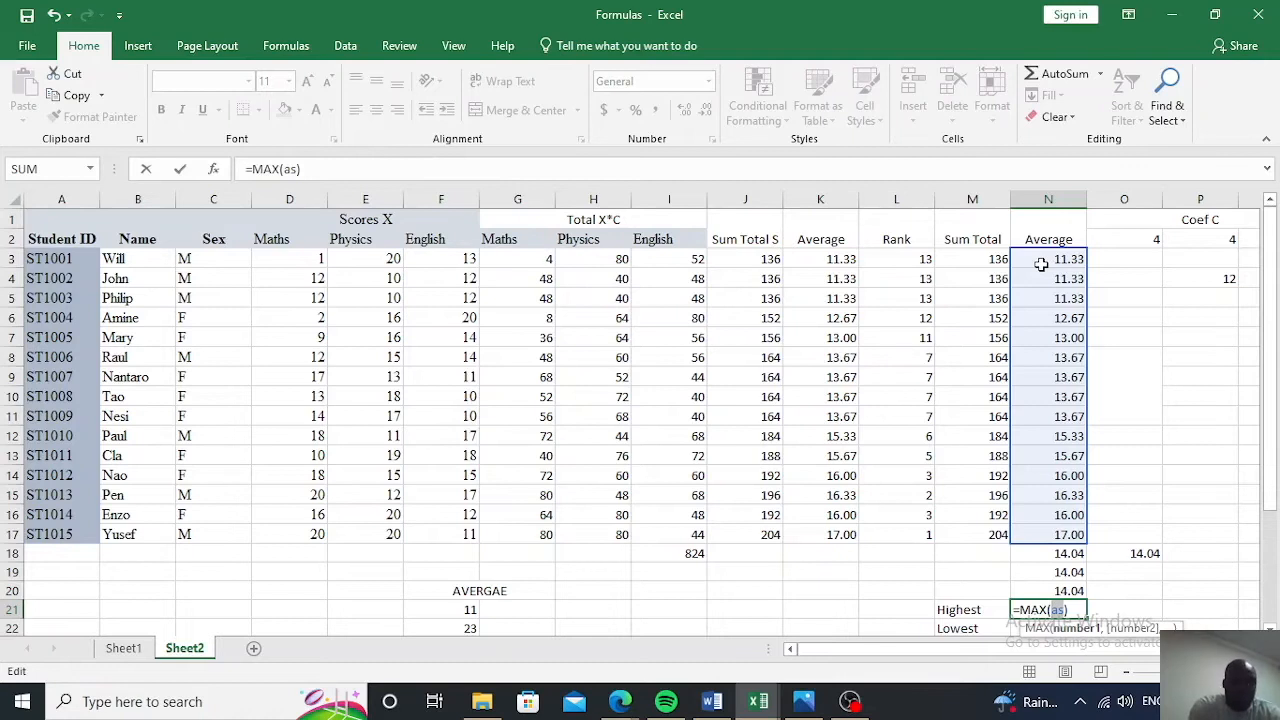
text(n3)
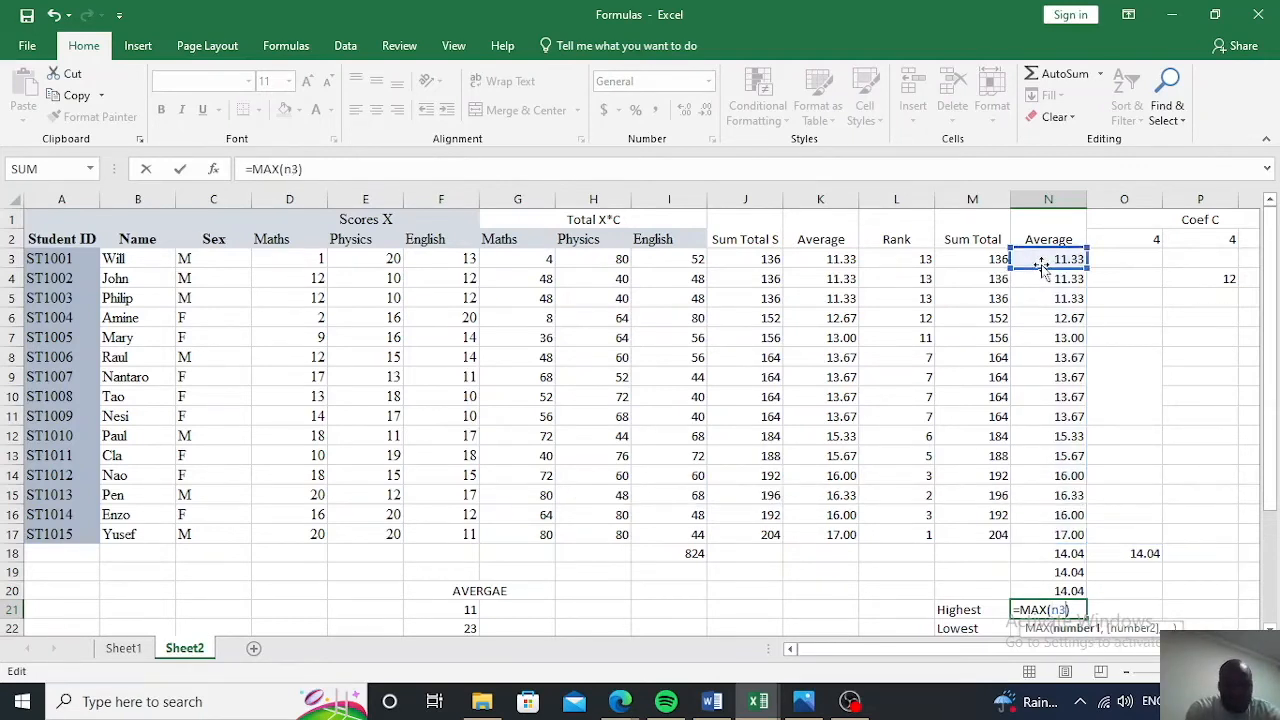
text(:n17)
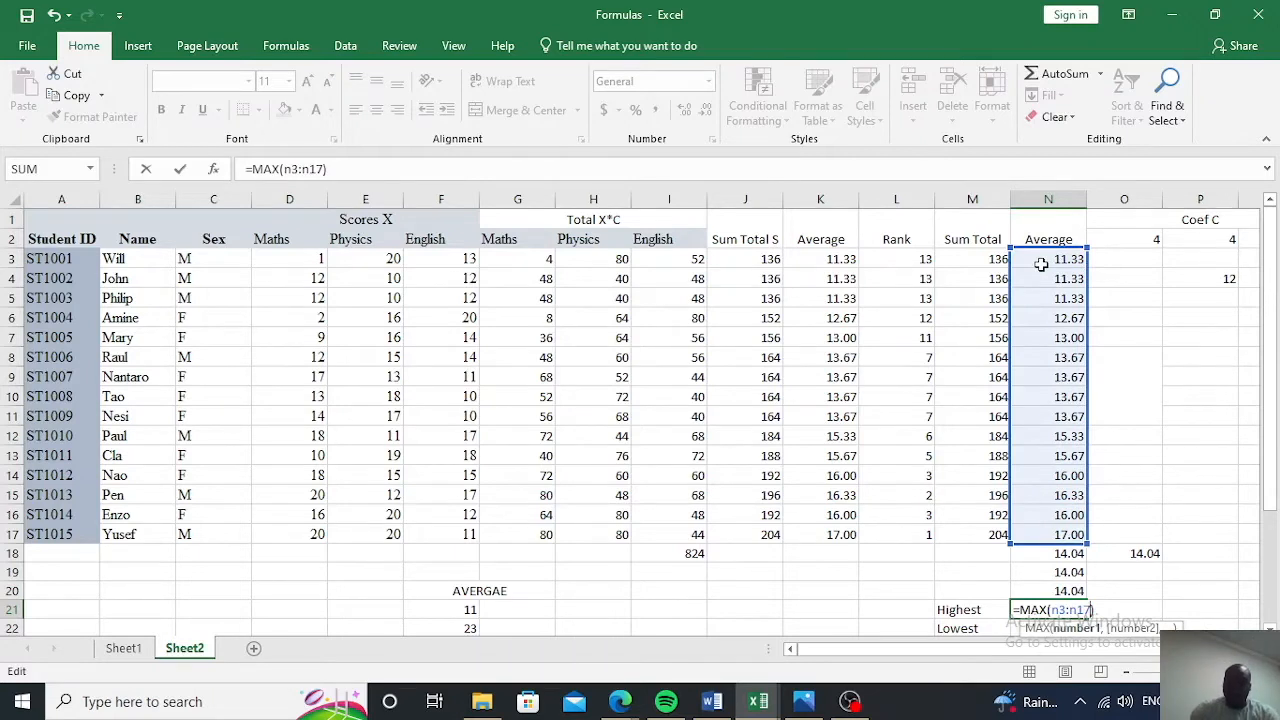
key(Return)
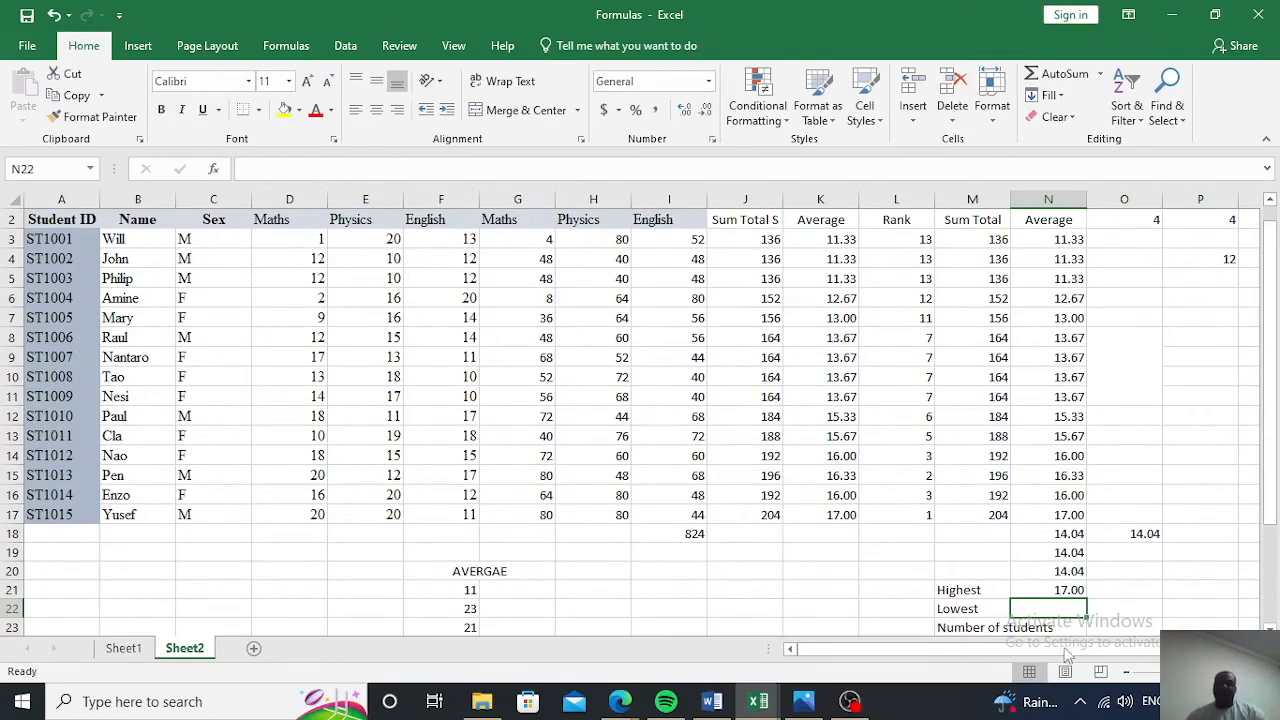
click(1062, 590)
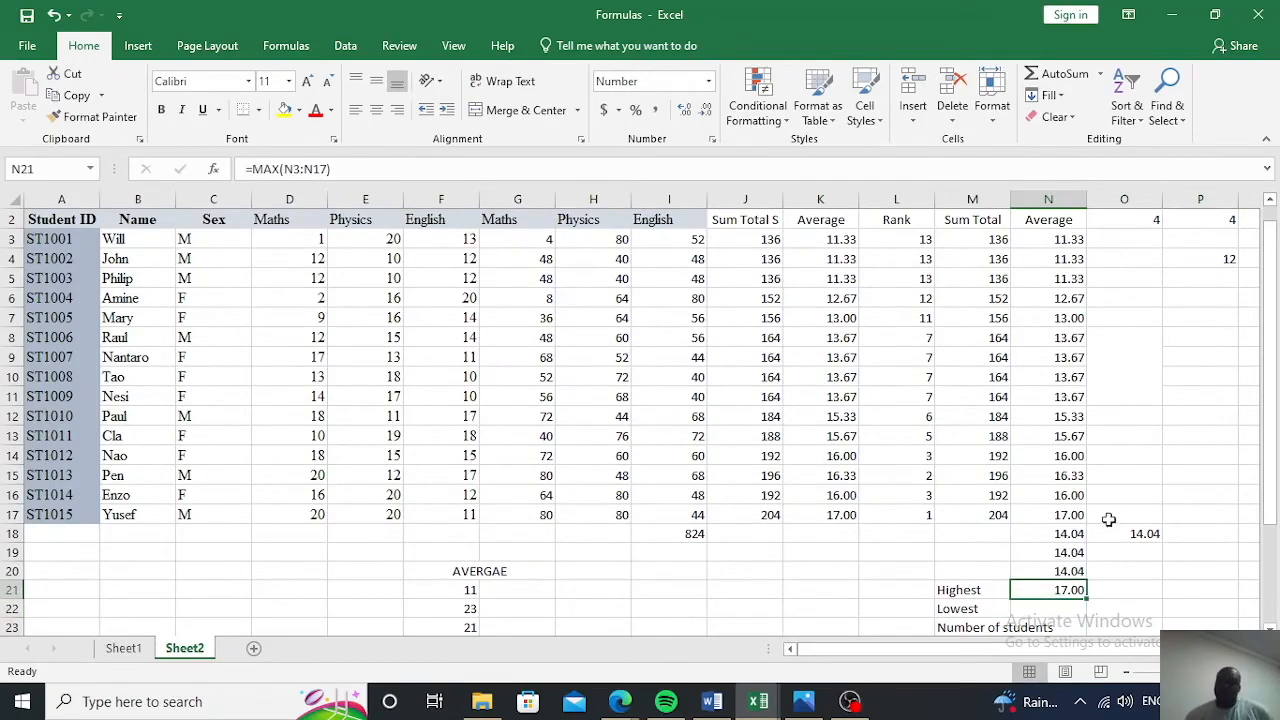
Calculate the highest average in O21 from the named range with =MAX(as)
click(1116, 594)
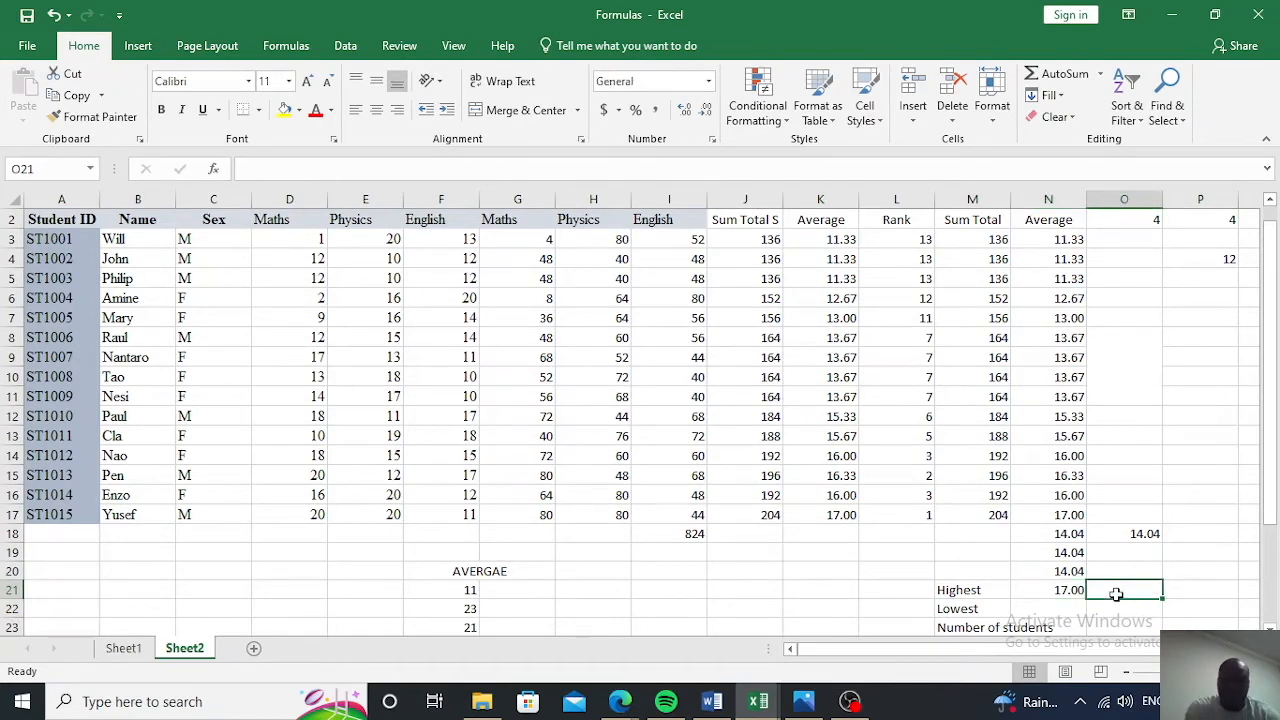
text(=max)
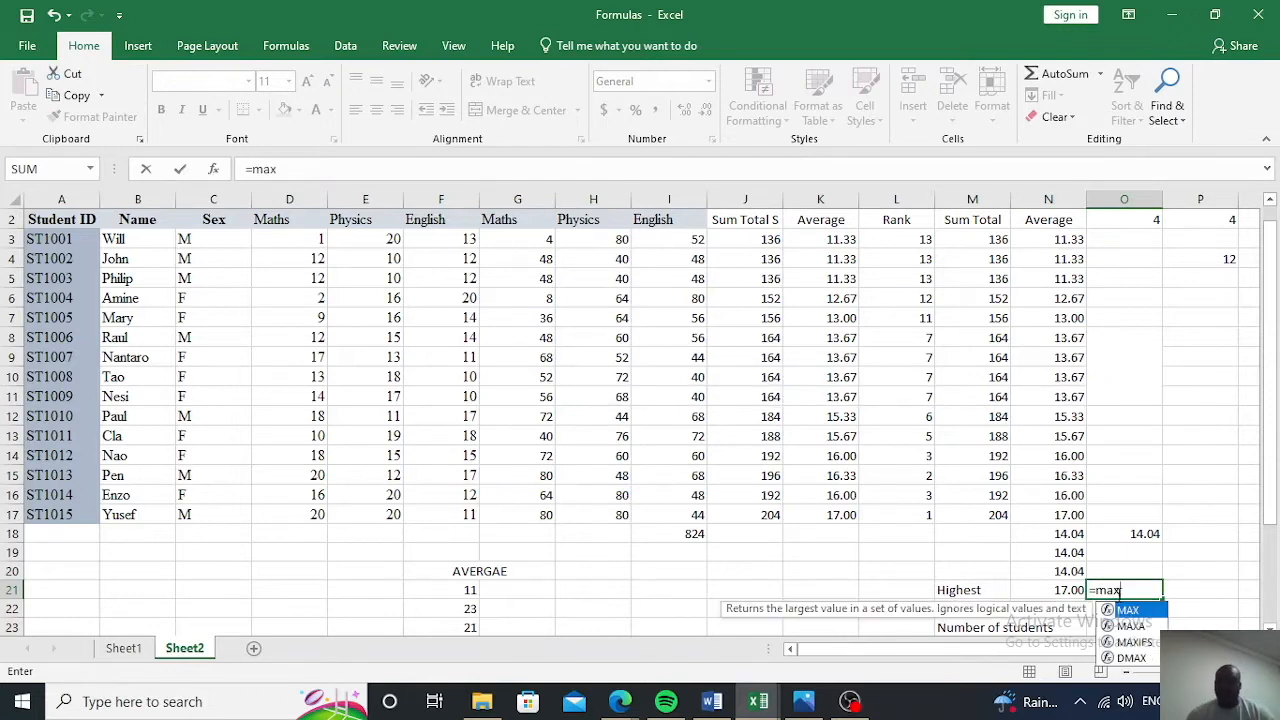
double_click(1127, 610)
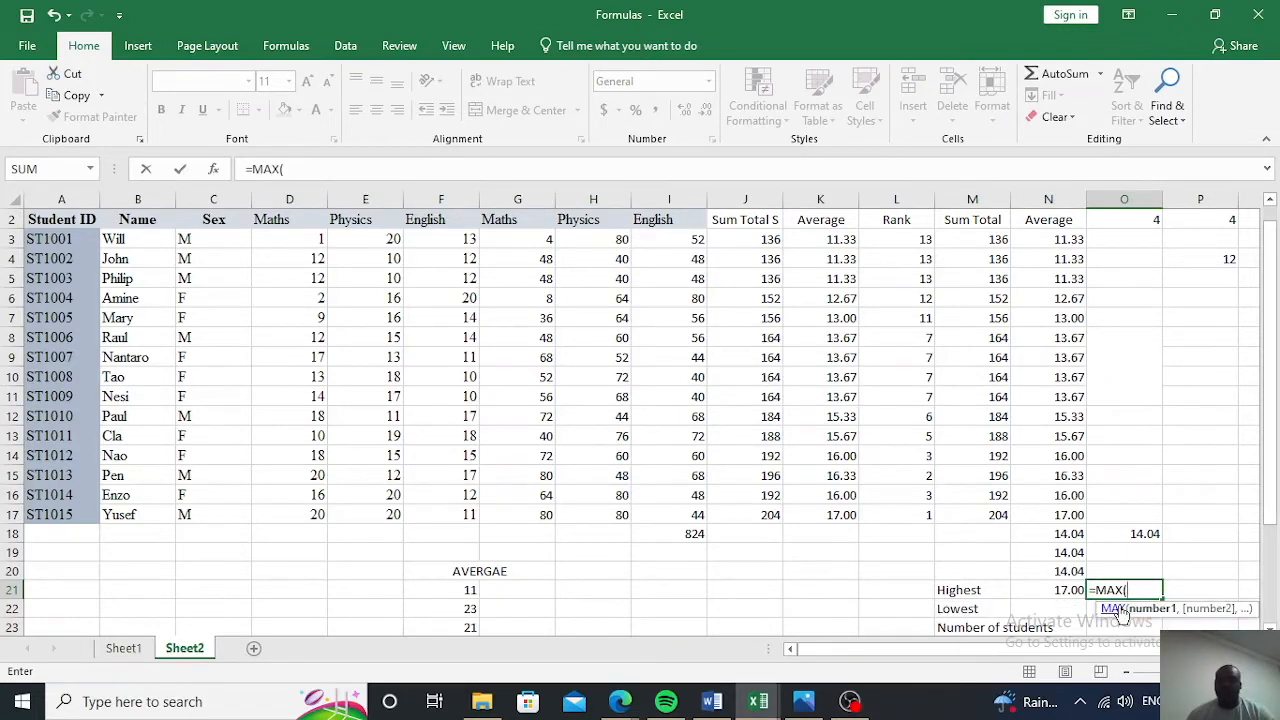
text(as)
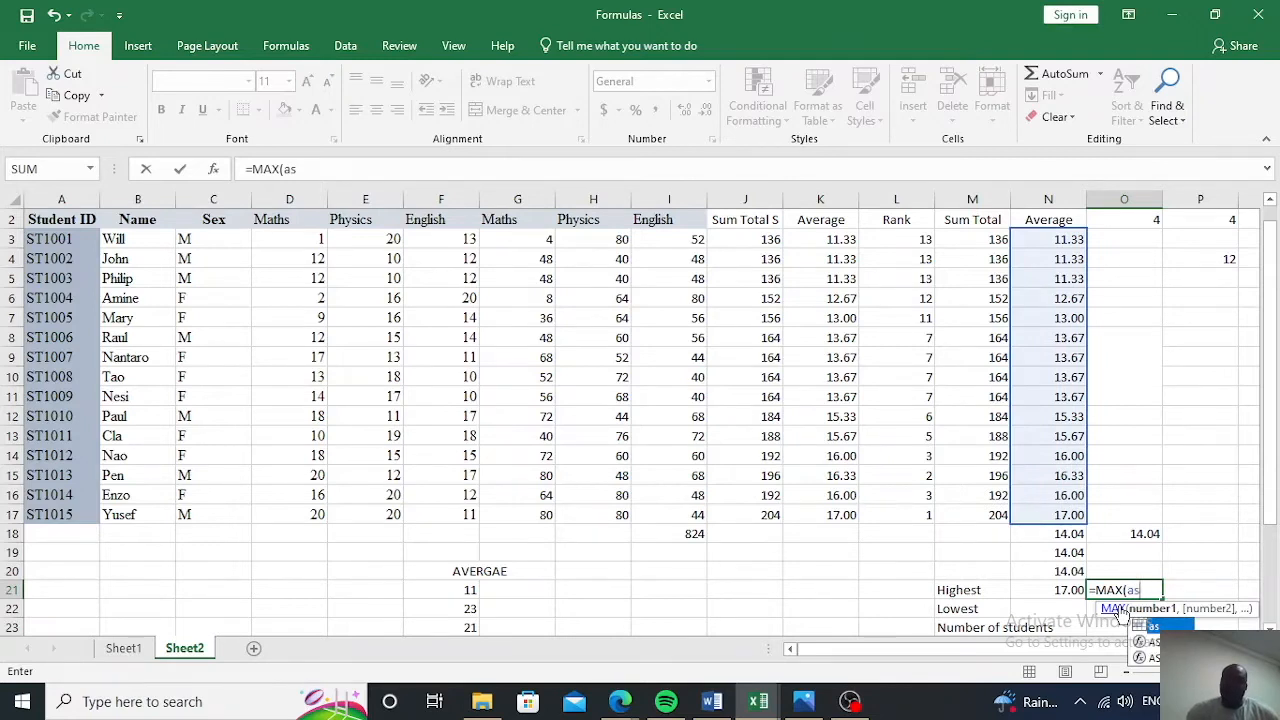
key(Return)
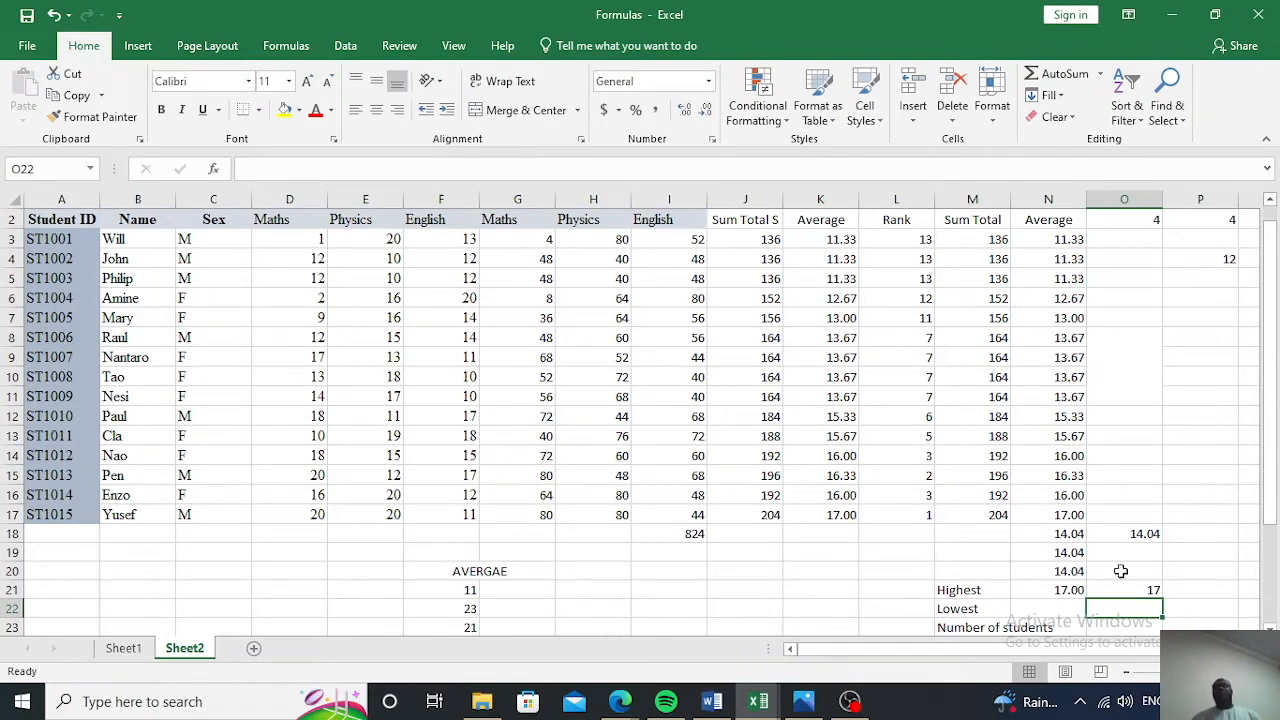
Calculate the lowest average in N22, beside the Lowest label, from the named range with =MIN(as)
scroll(1010, 460, down, 3)
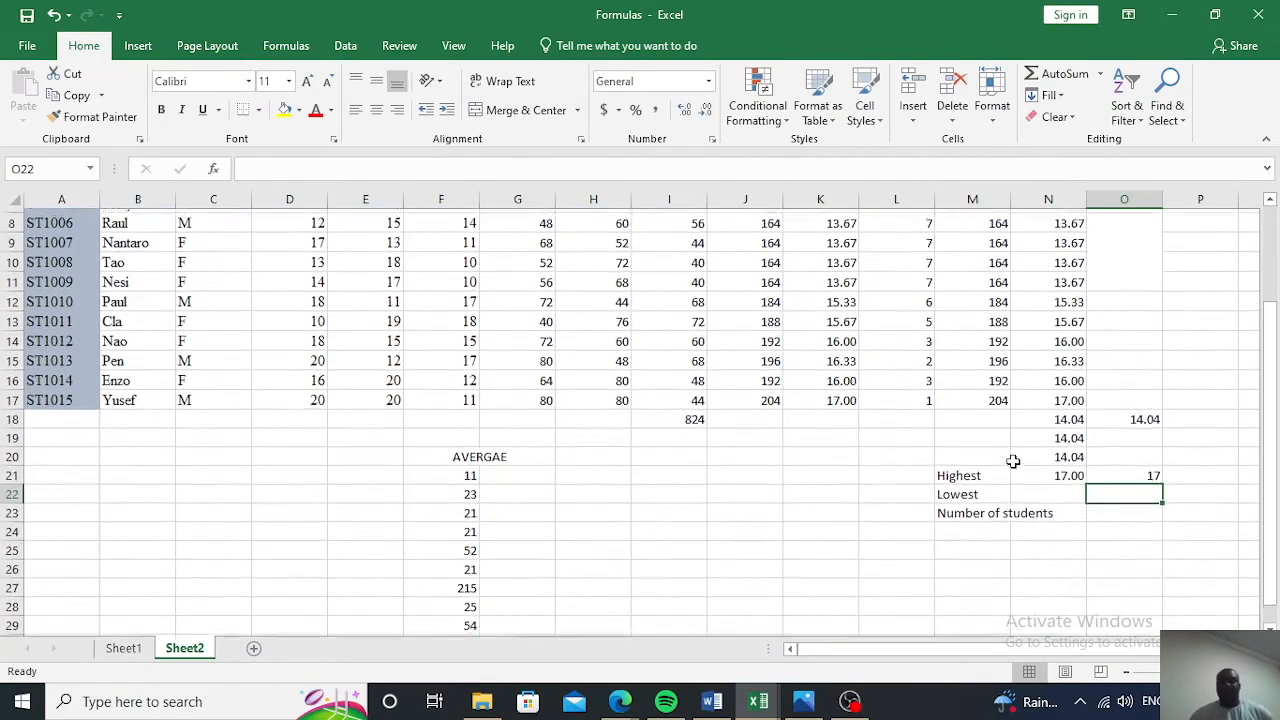
click(1026, 432)
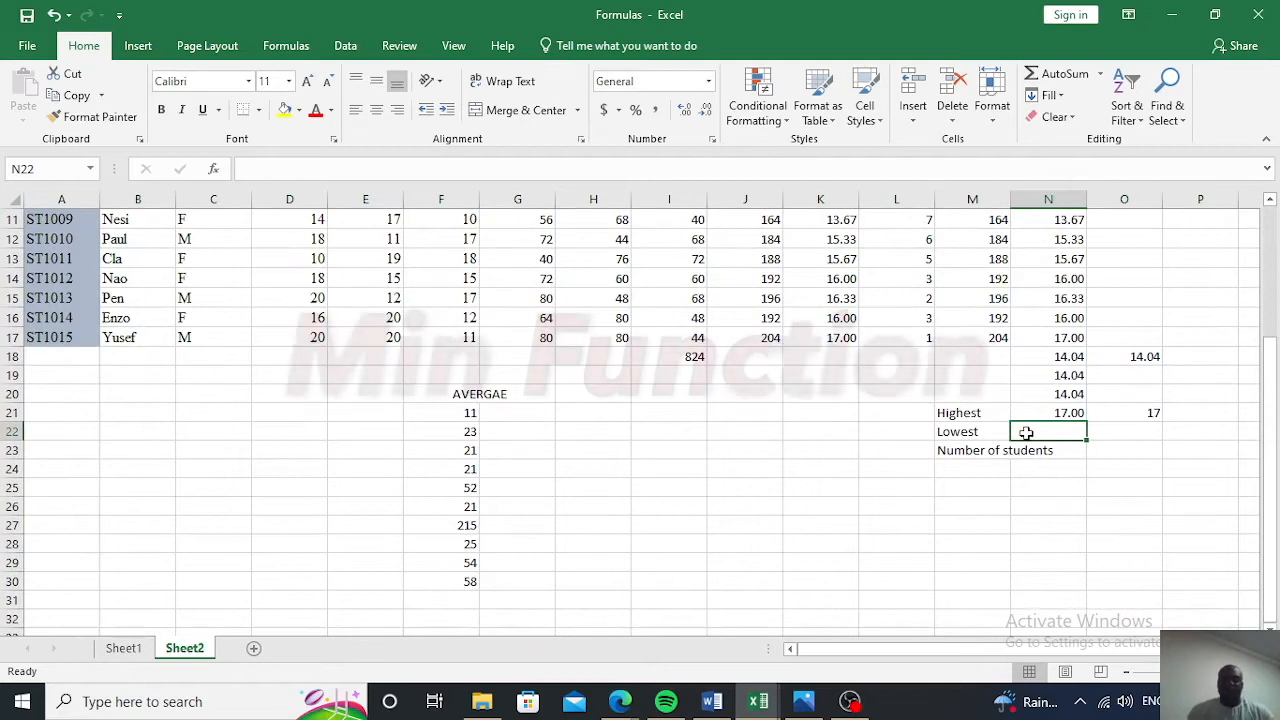
text(=)
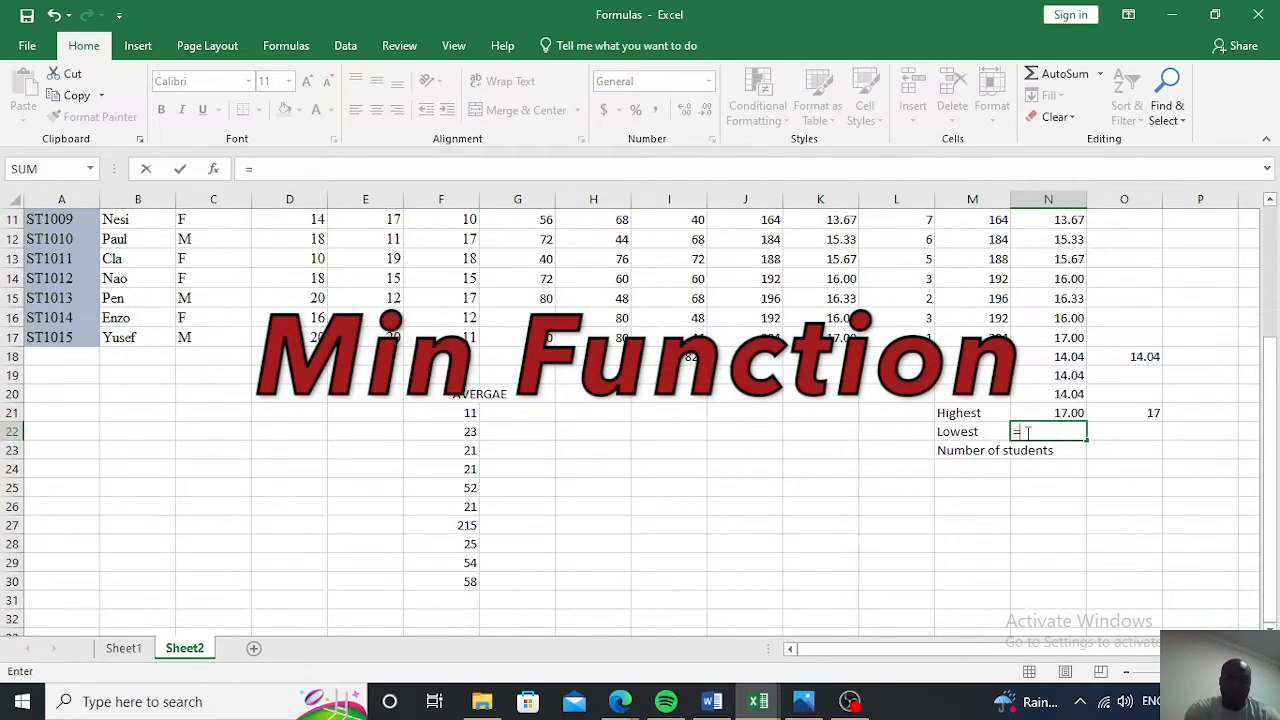
text(min)
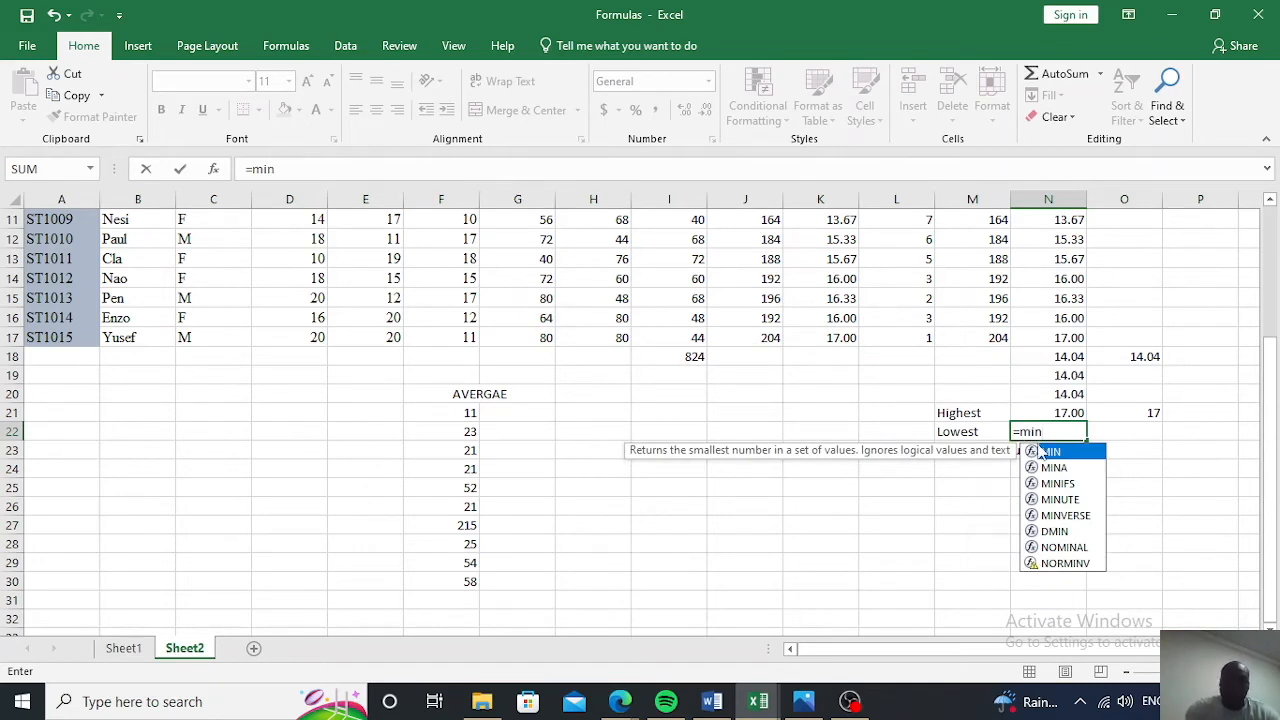
text((as)
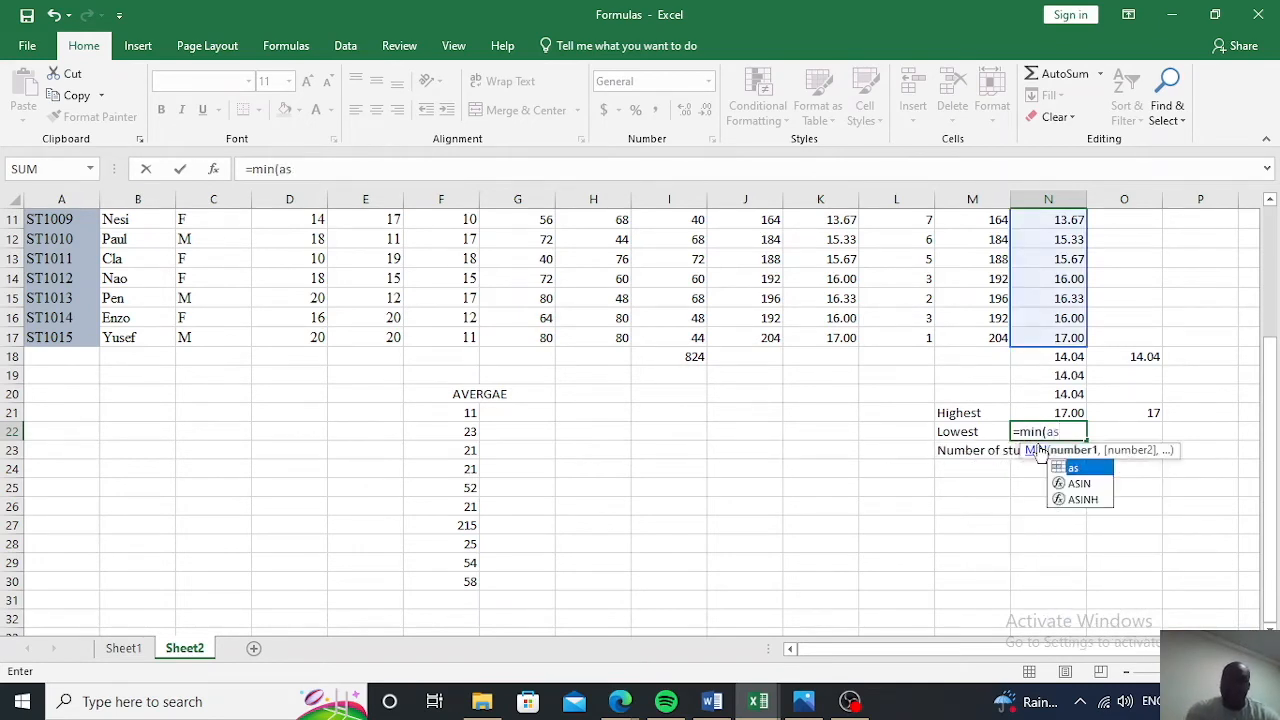
key(Return)
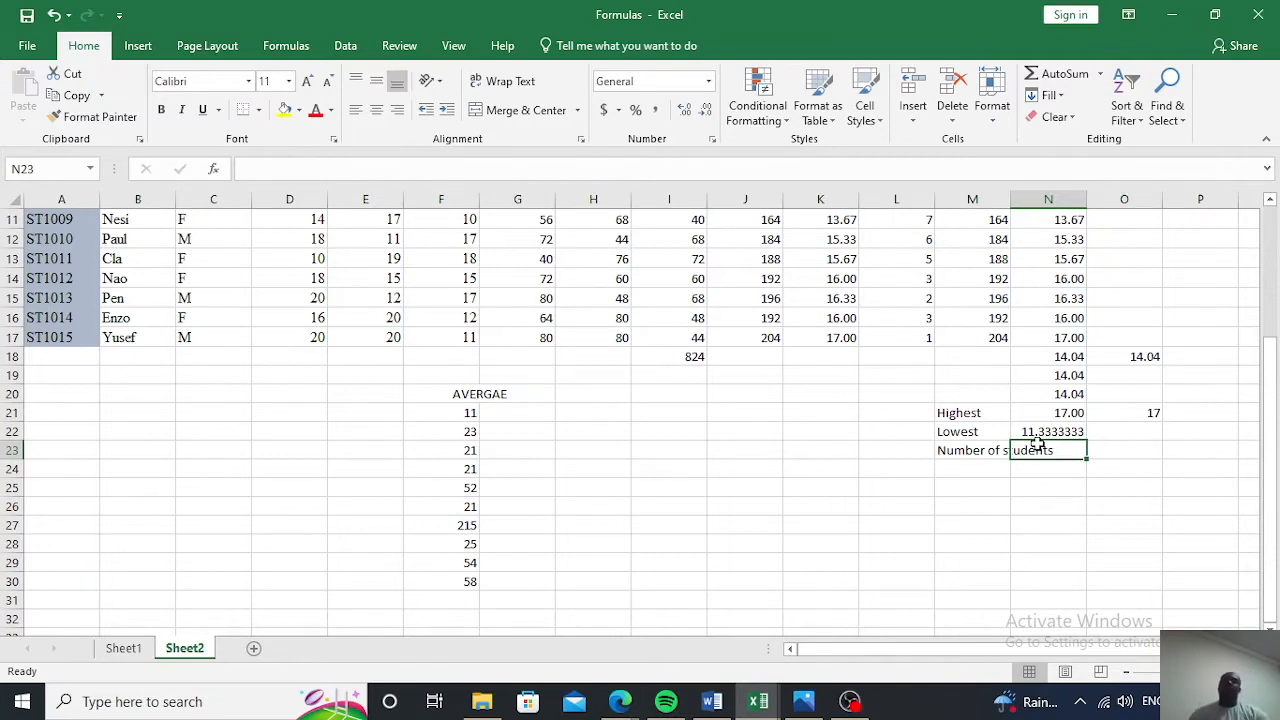
scroll(1040, 445, up, 4)
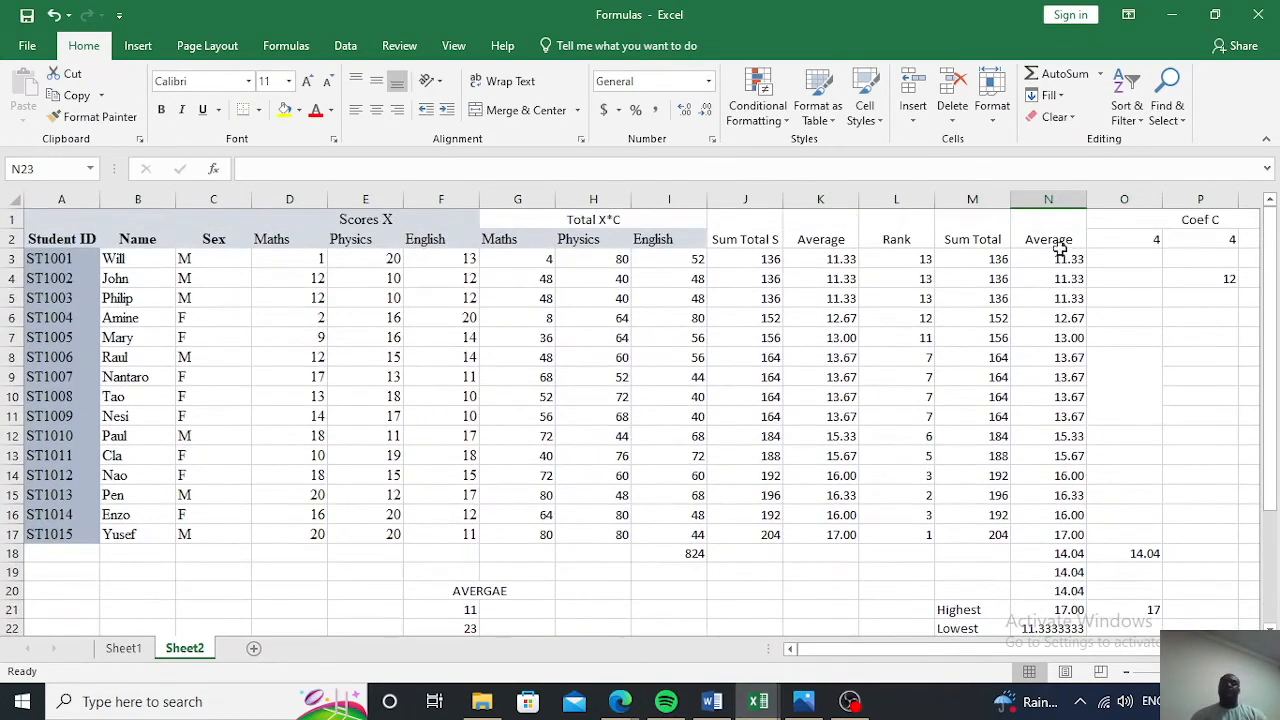
scroll(1068, 395, down, 4)
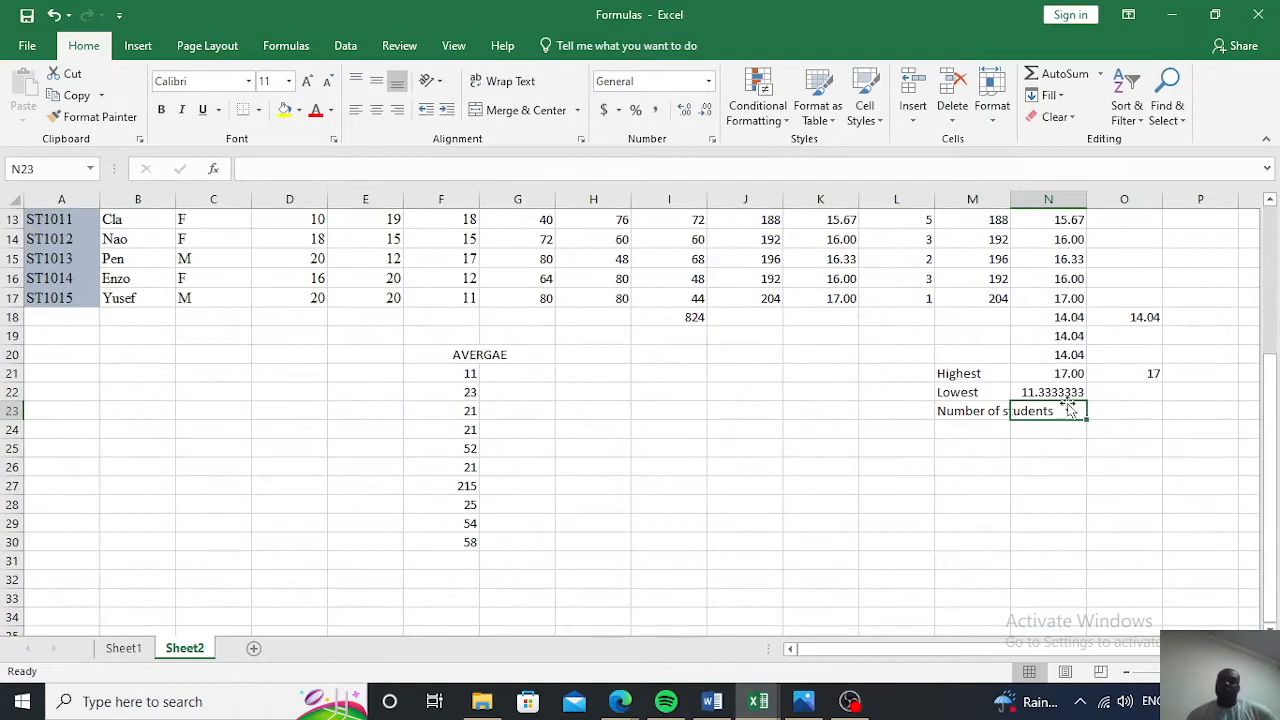
click(1068, 392)
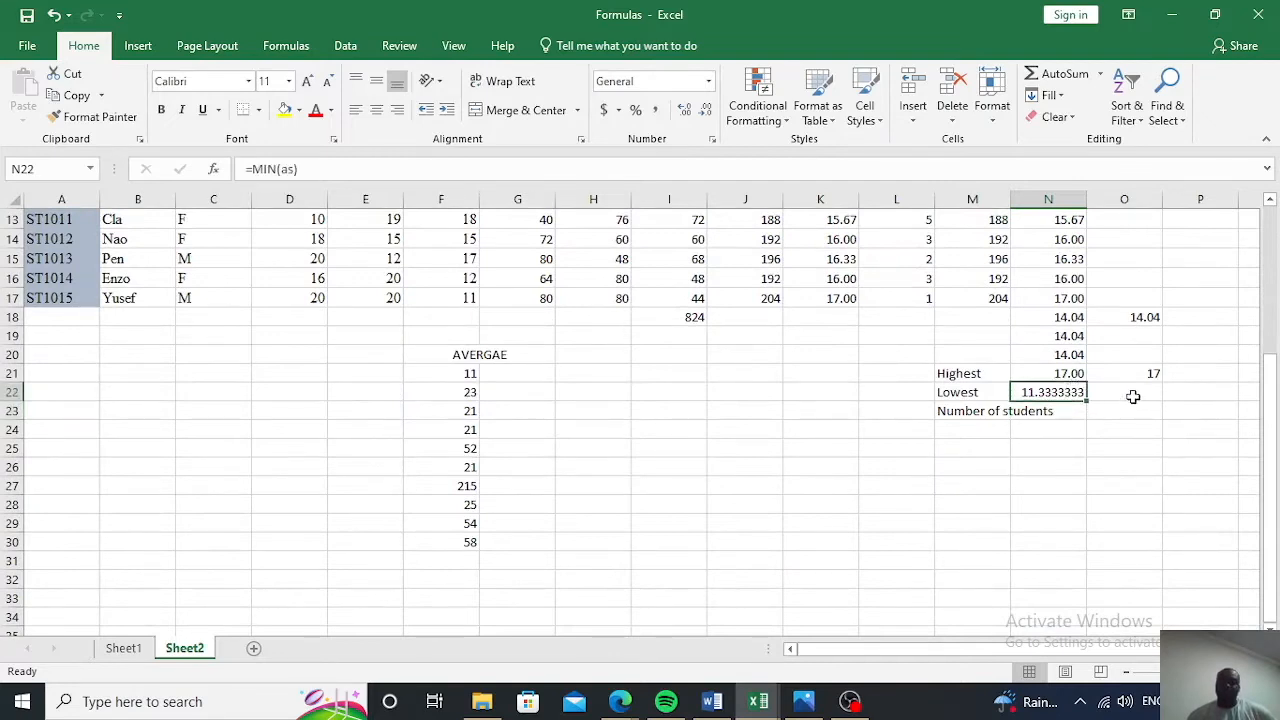
Calculate the lowest average in O22 from cell references with =MIN(N3:N17) and compare it with the formula in N22
click(1131, 393)
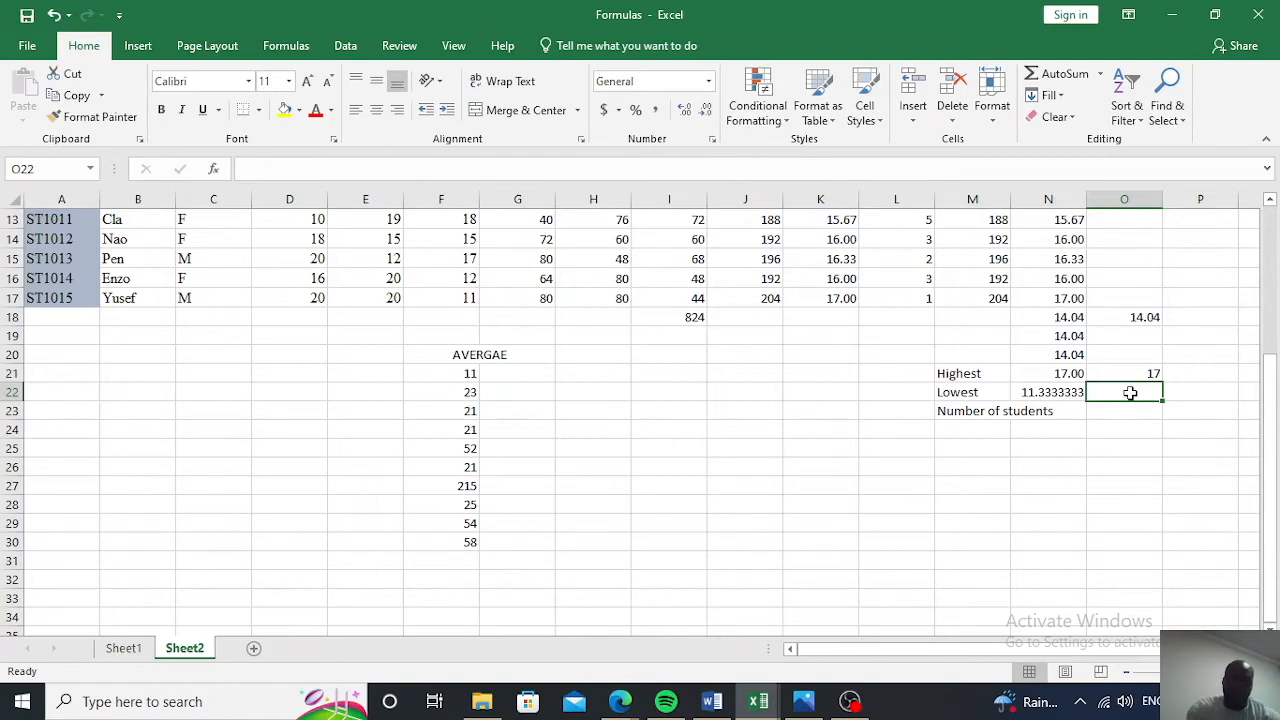
text(=min)
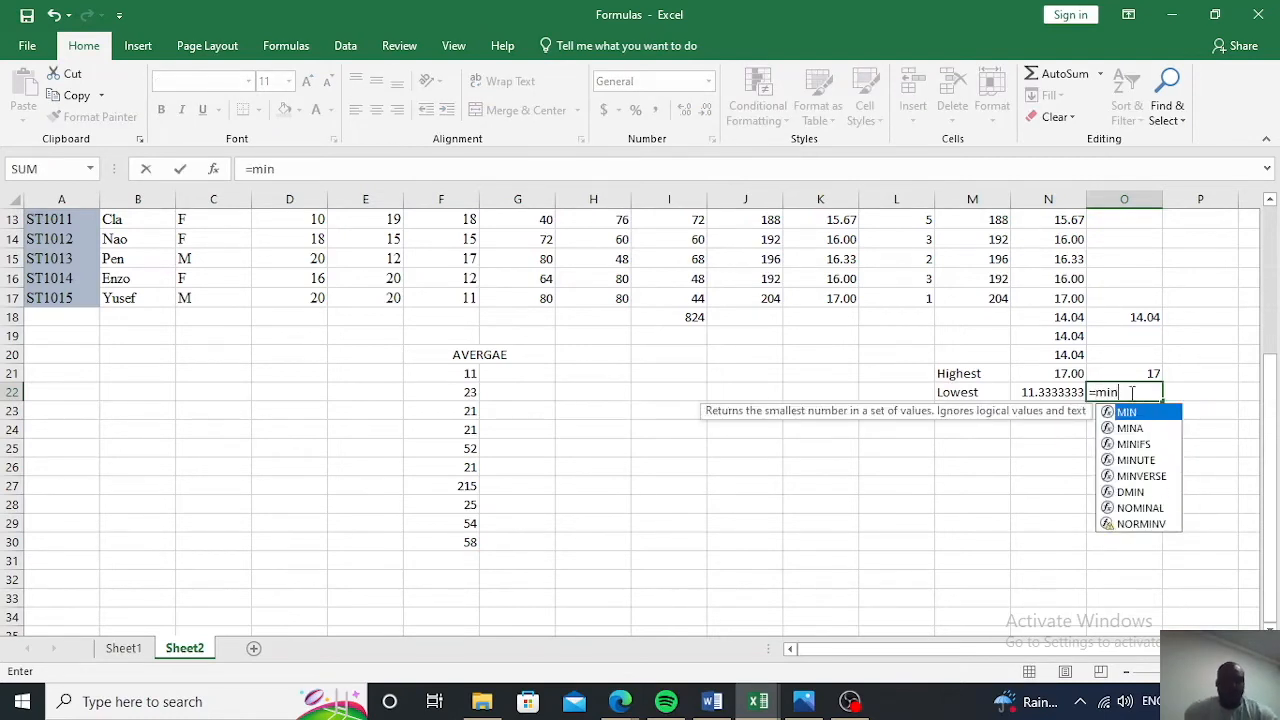
text(()
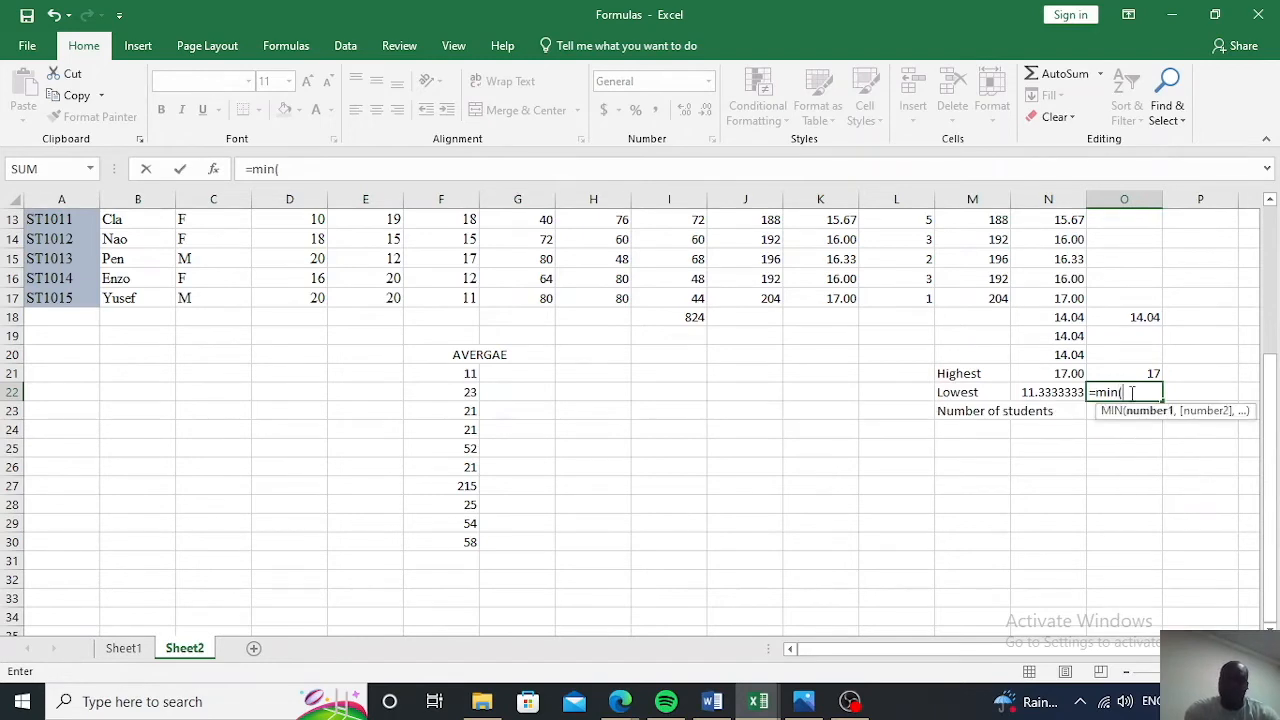
text(n)
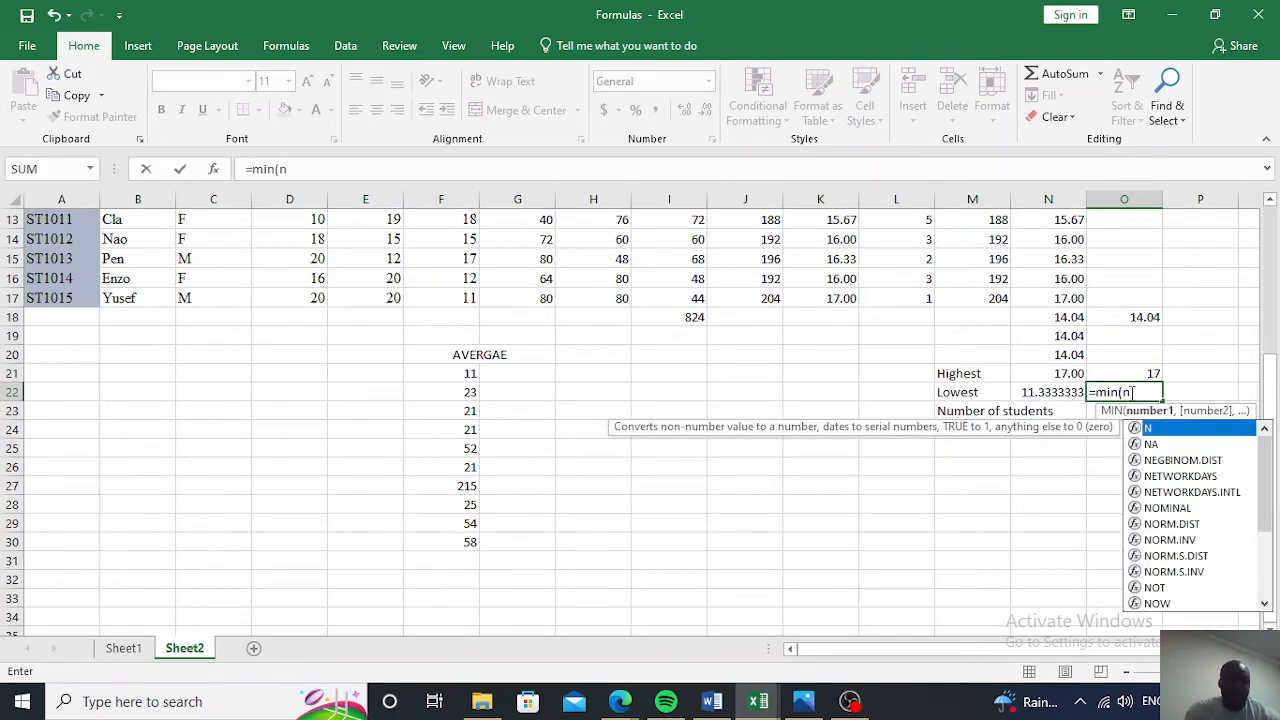
text(3)
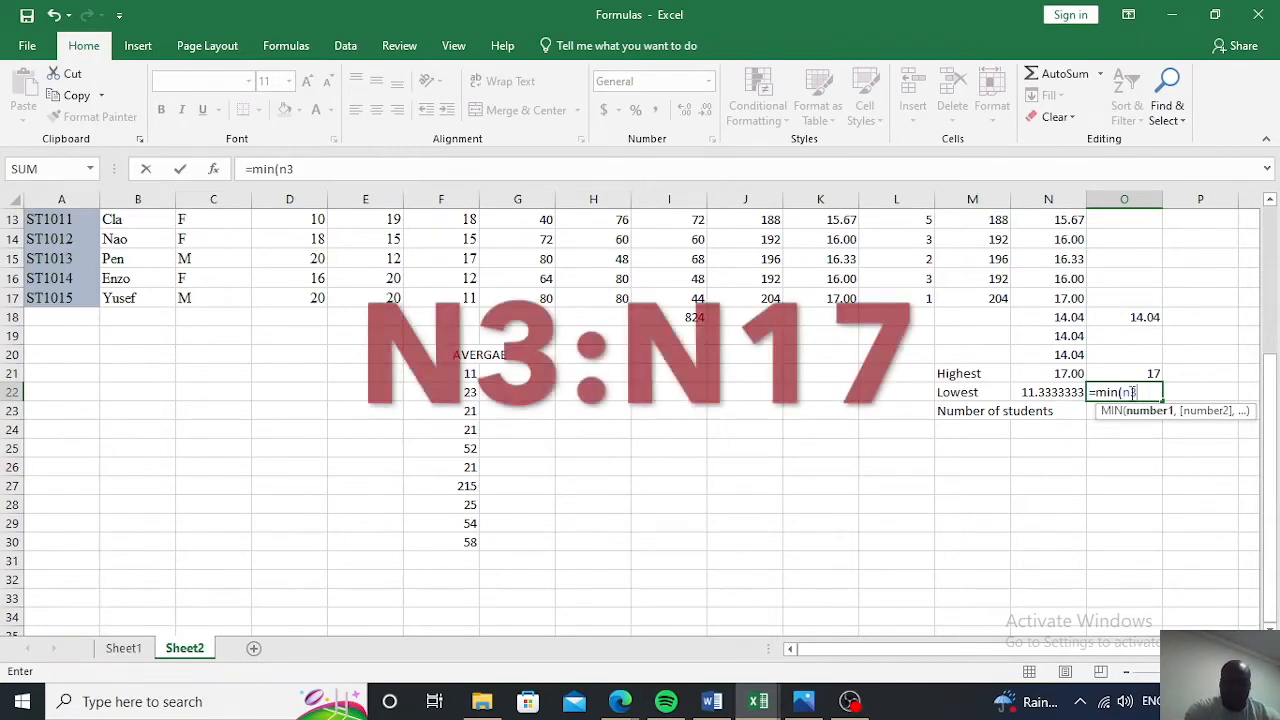
text(;)
key(BackSpace)
text(:)
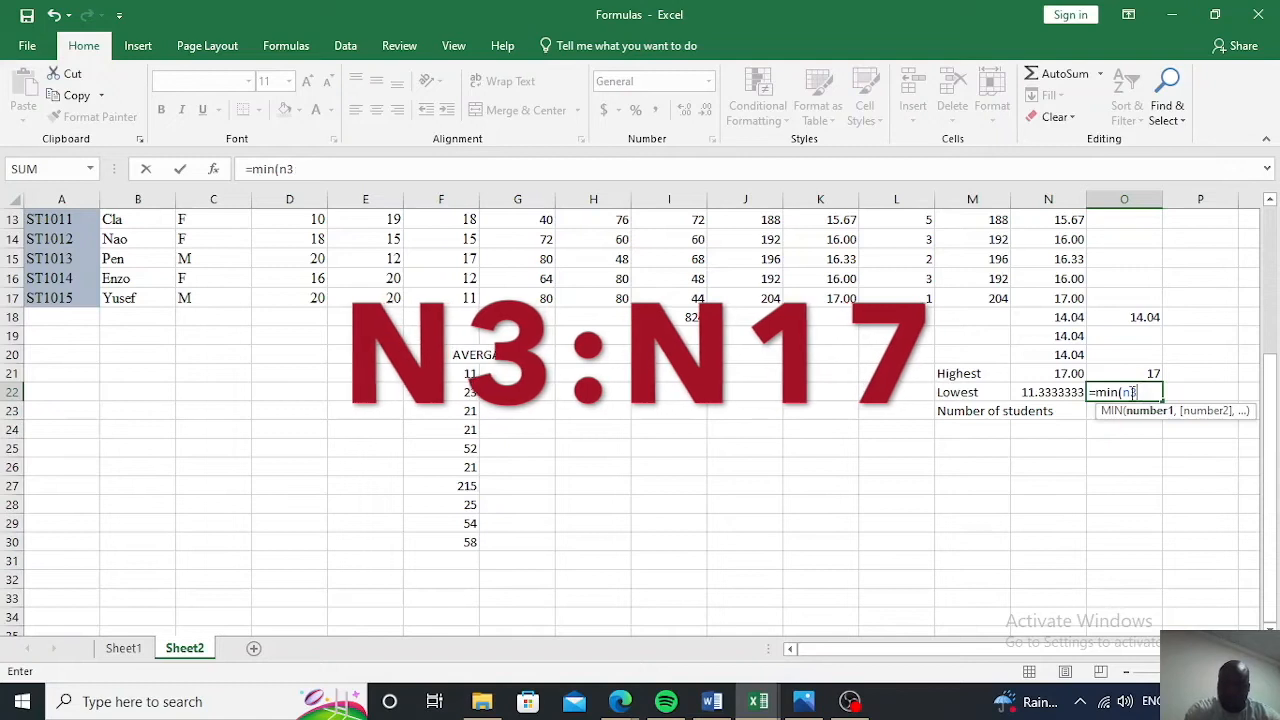
text(n17)
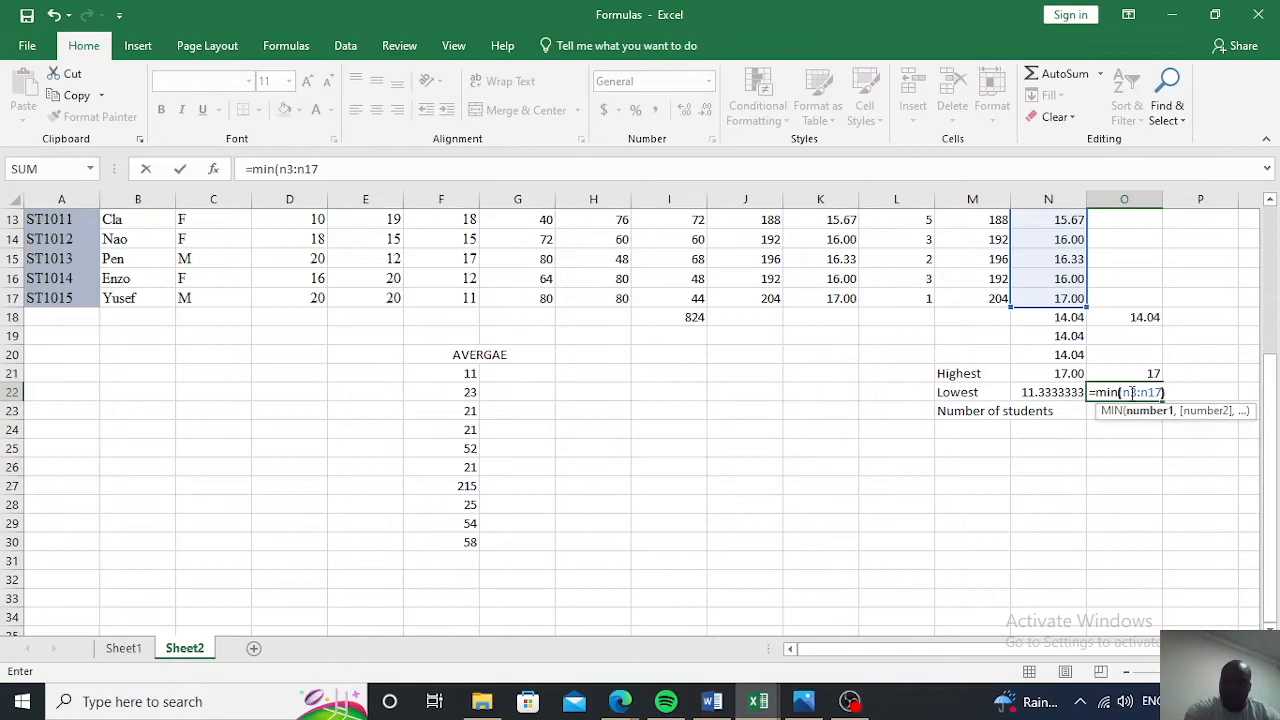
text())
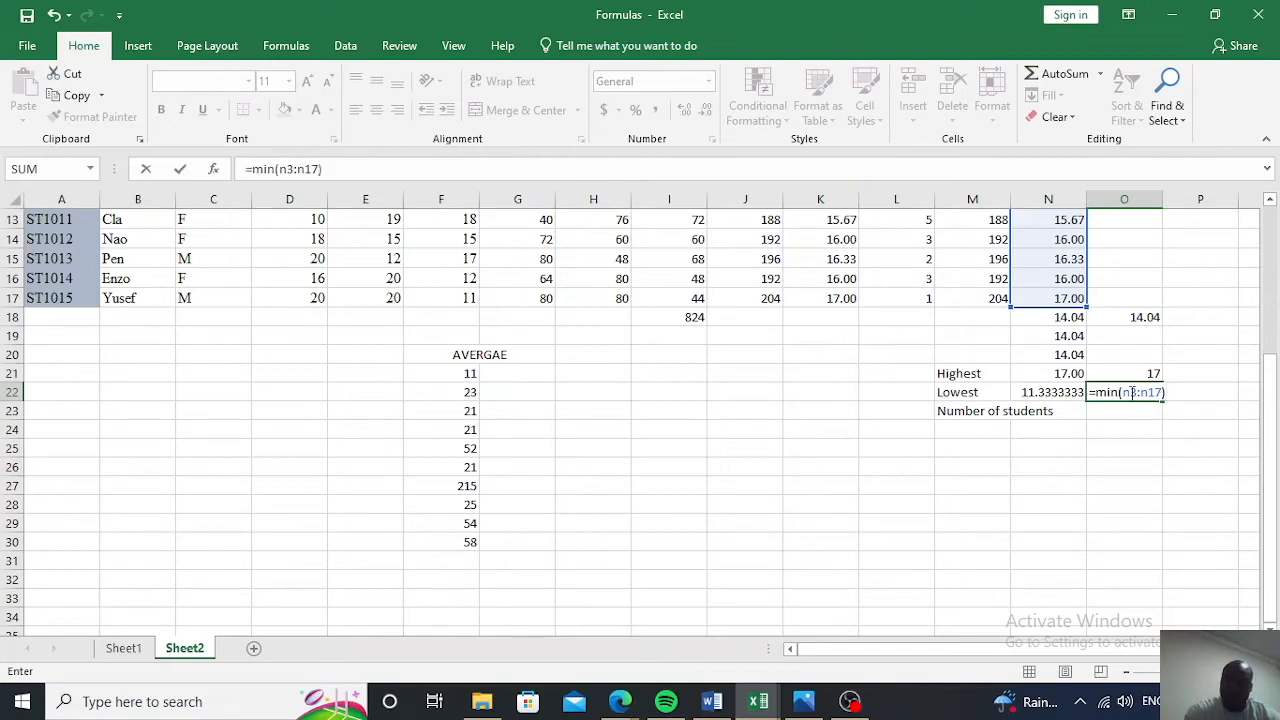
key(Return)
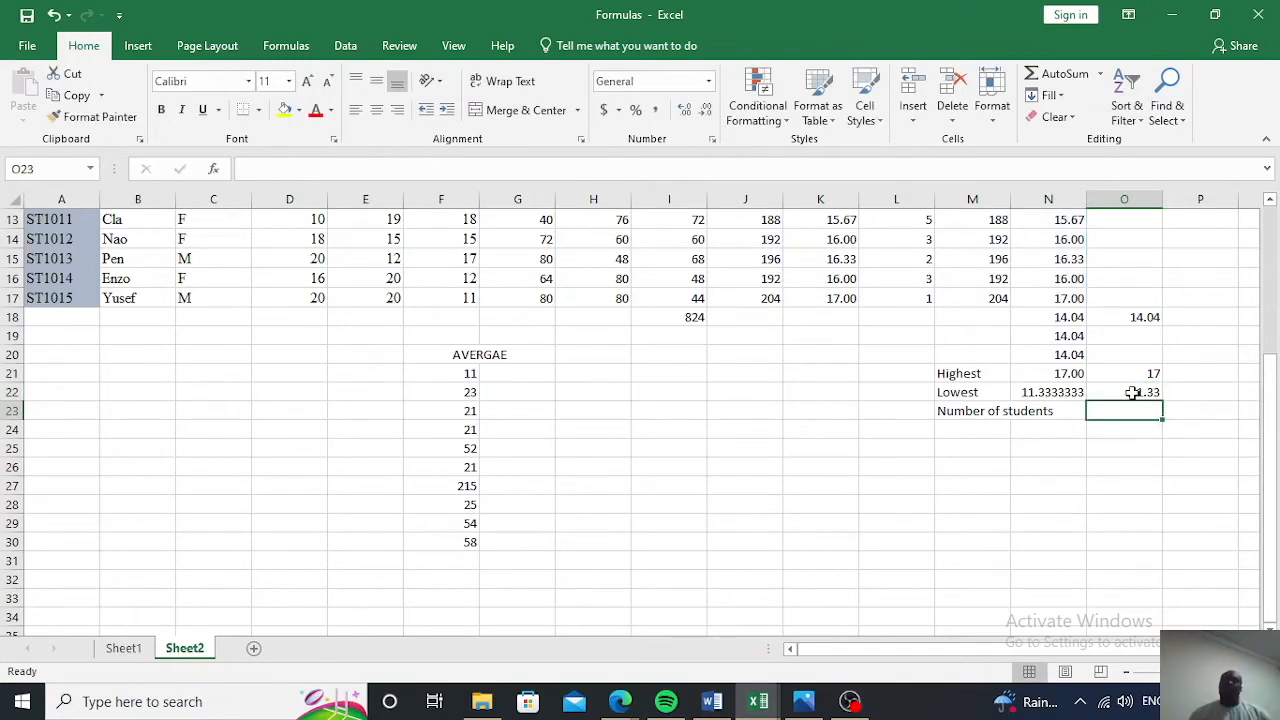
click(1075, 392)
click(1118, 395)
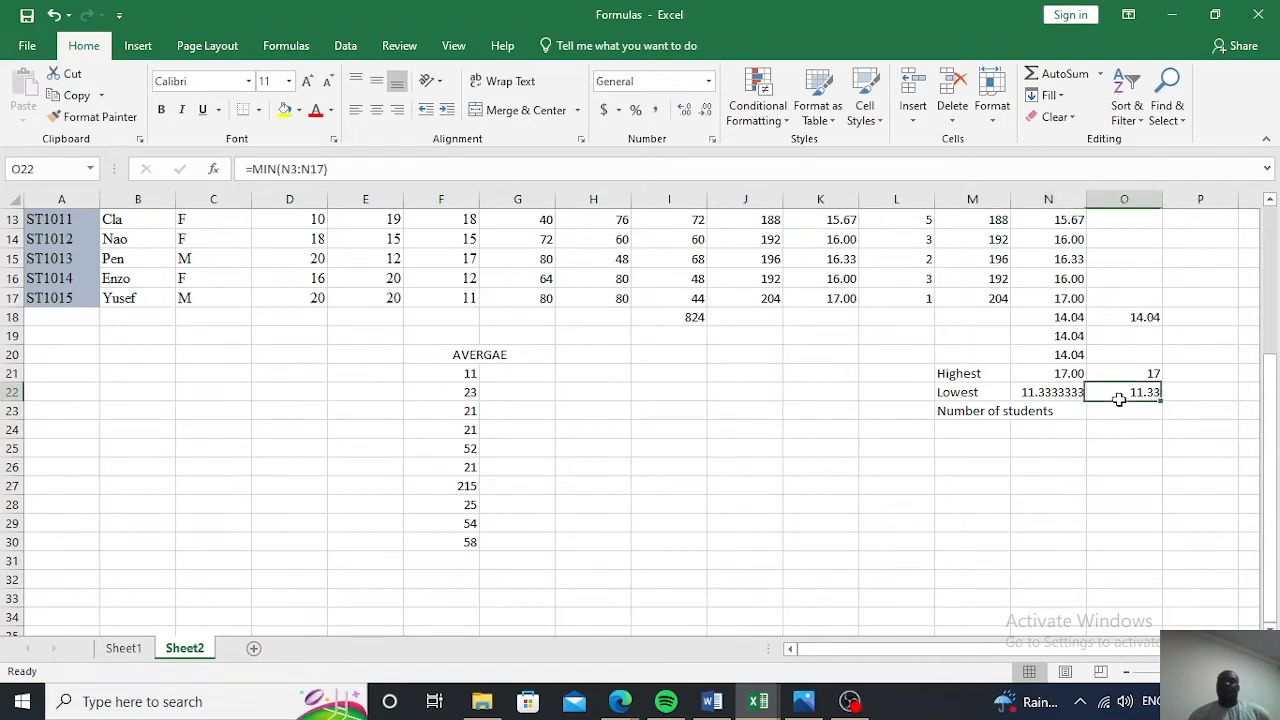
click(1079, 394)
click(1106, 394)
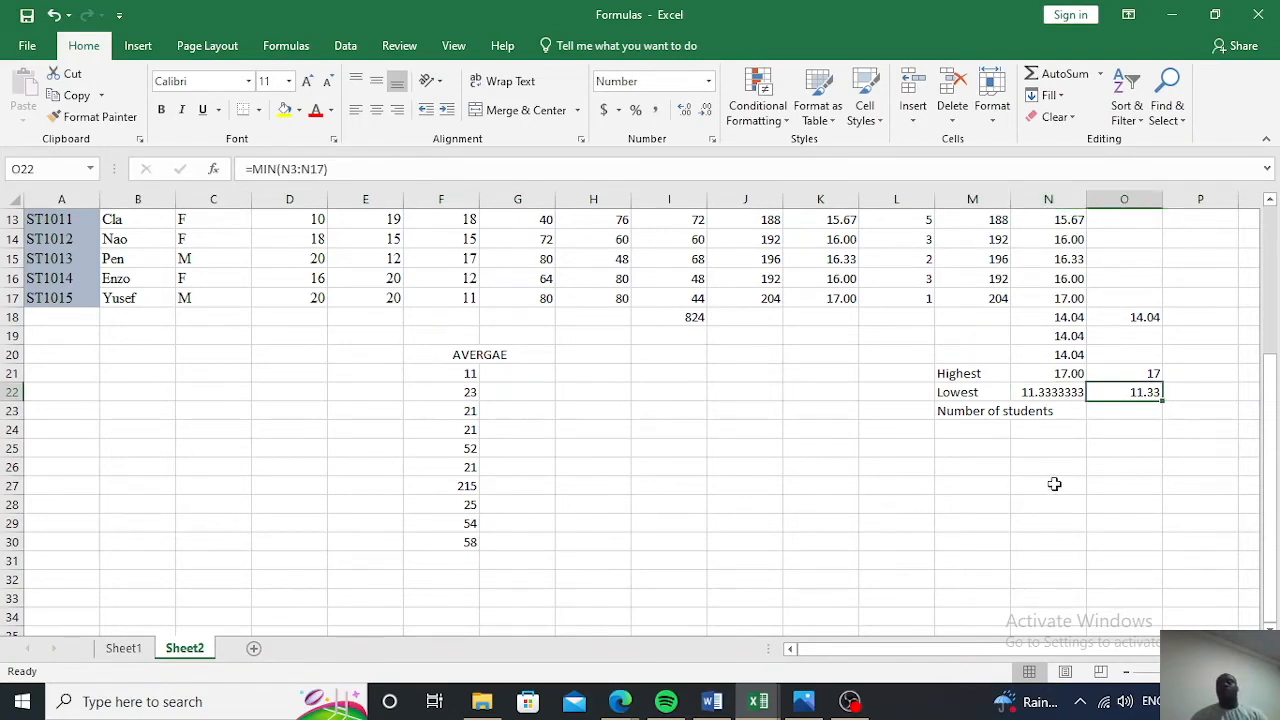
Count the students in N23, beside the Number of students label, from the named range with =COUNT(as)
click(1054, 486)
click(1054, 407)
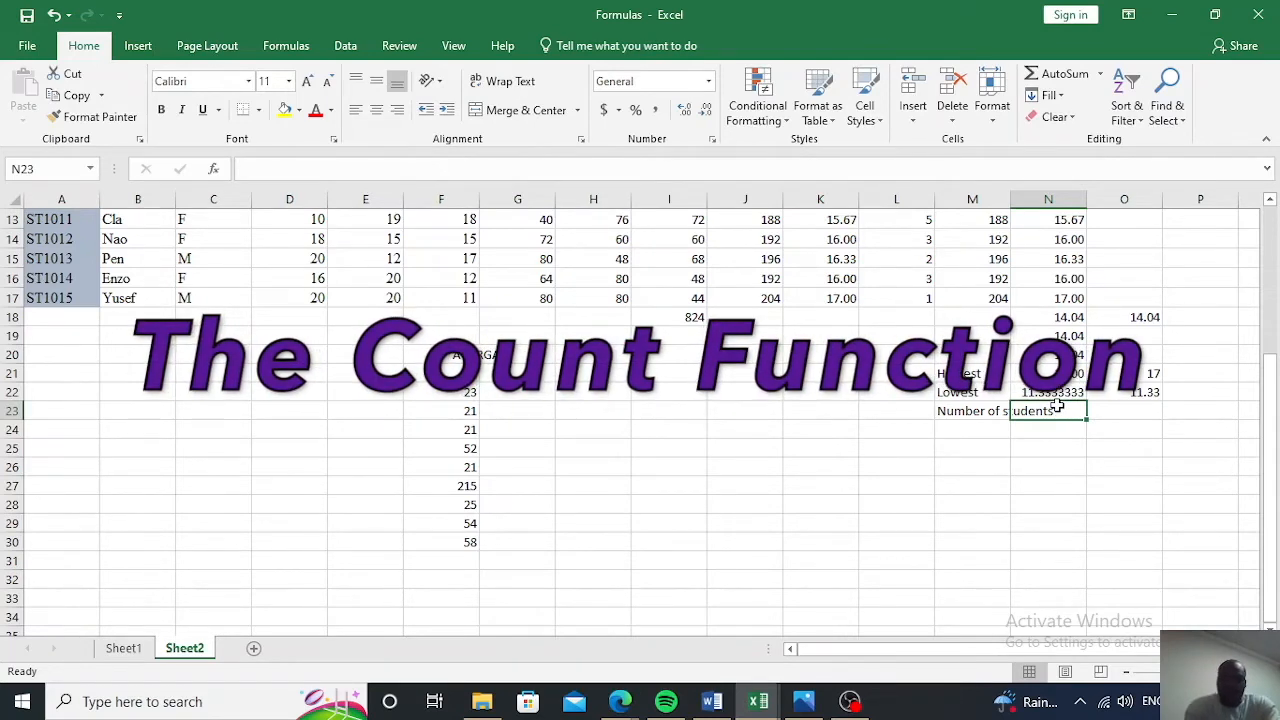
text(=)
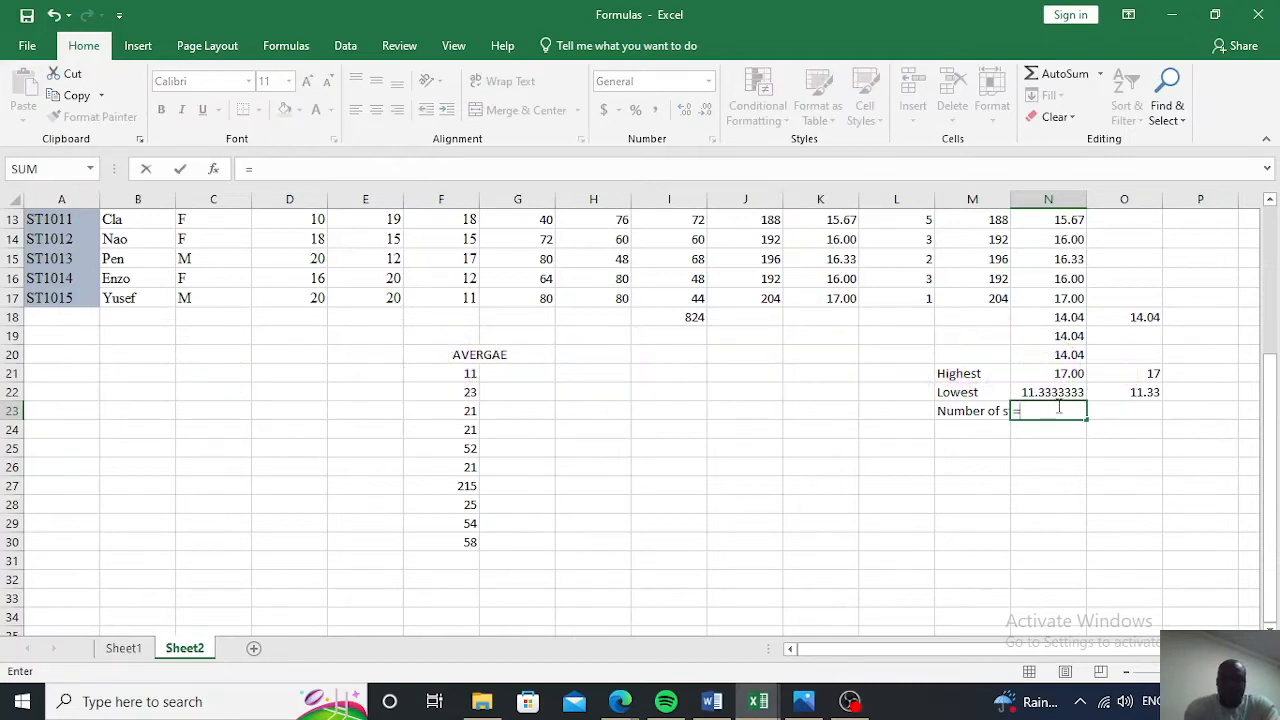
text(cou)
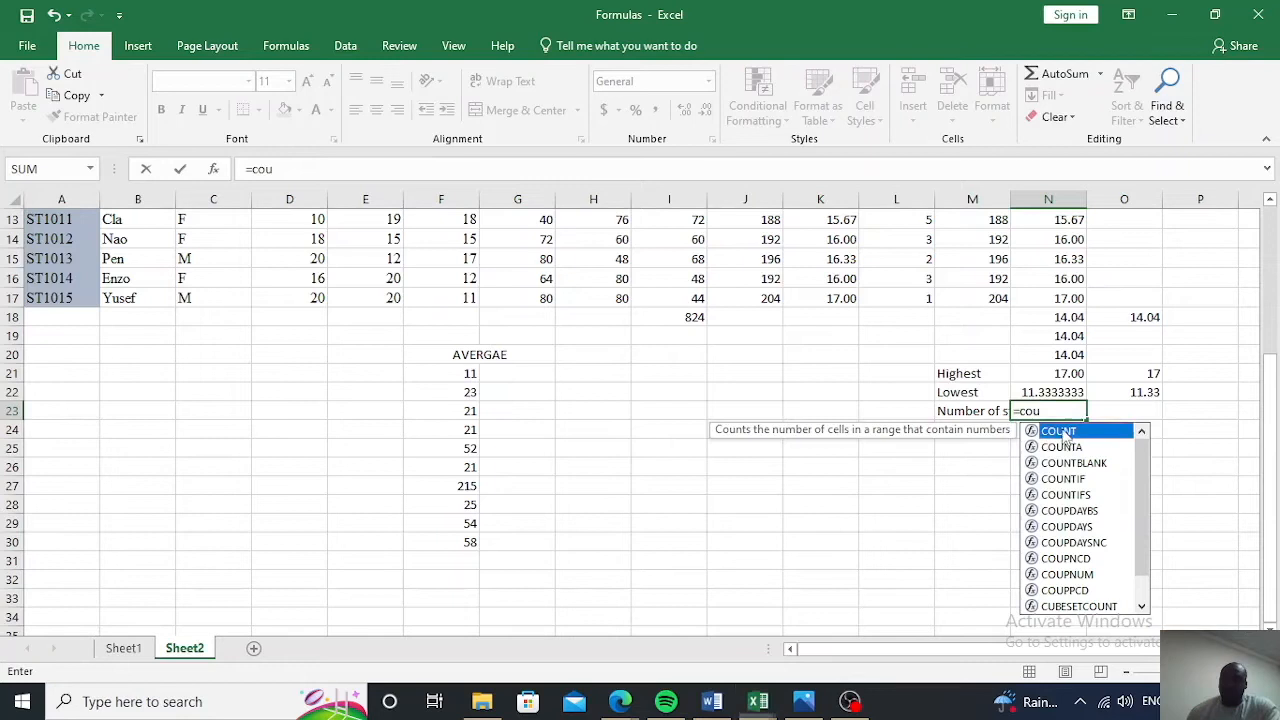
double_click(1064, 432)
text(as)
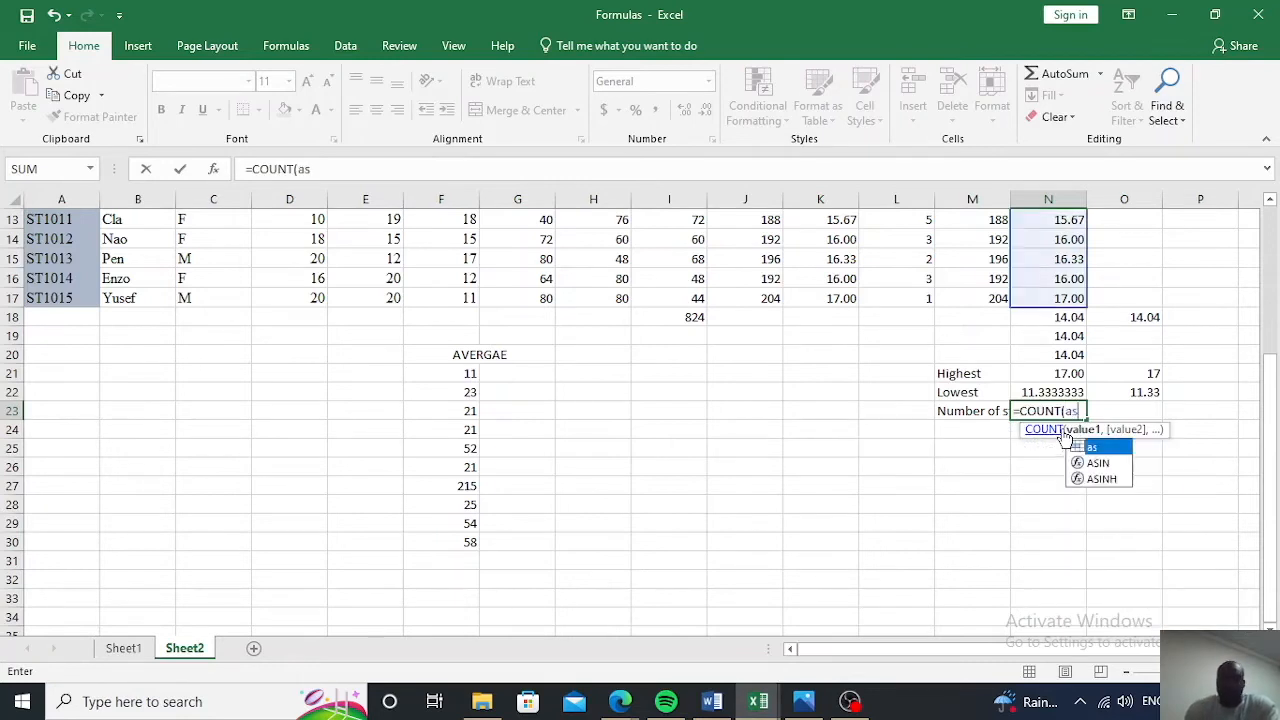
key(Return)
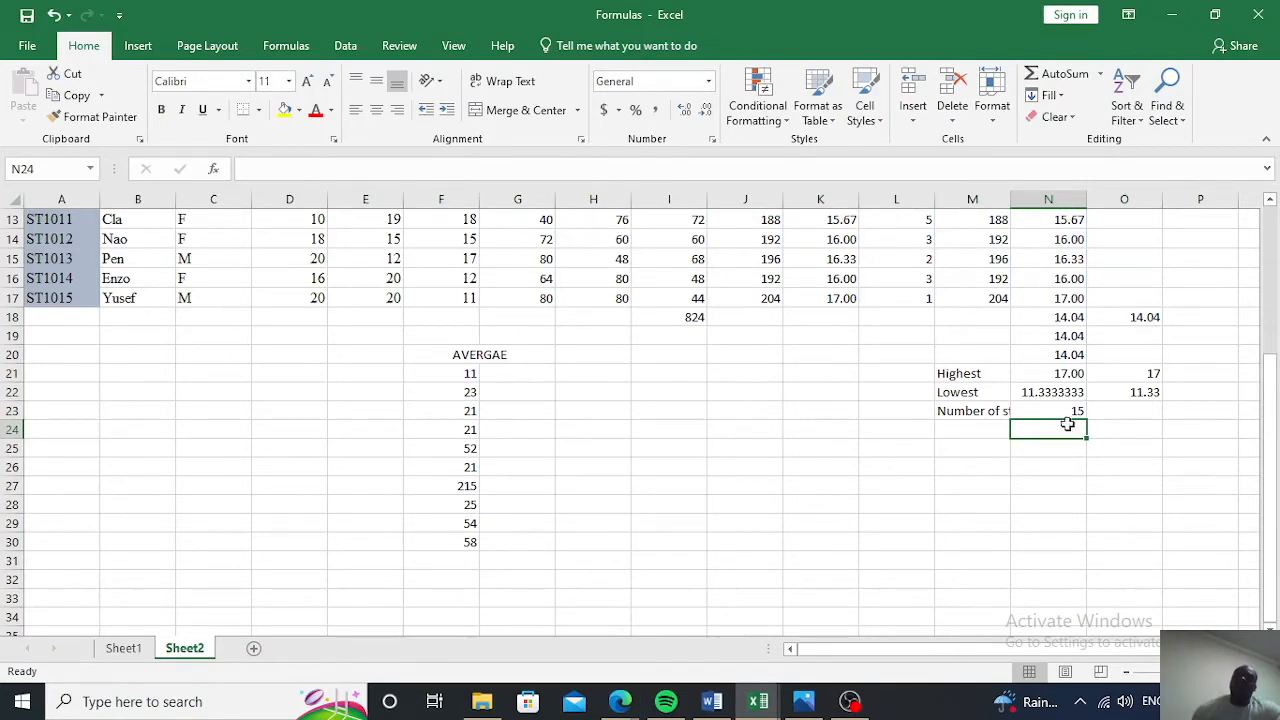
Count the students in O23 from cell references with =COUNT(N3:N17)
click(1110, 408)
text(=)
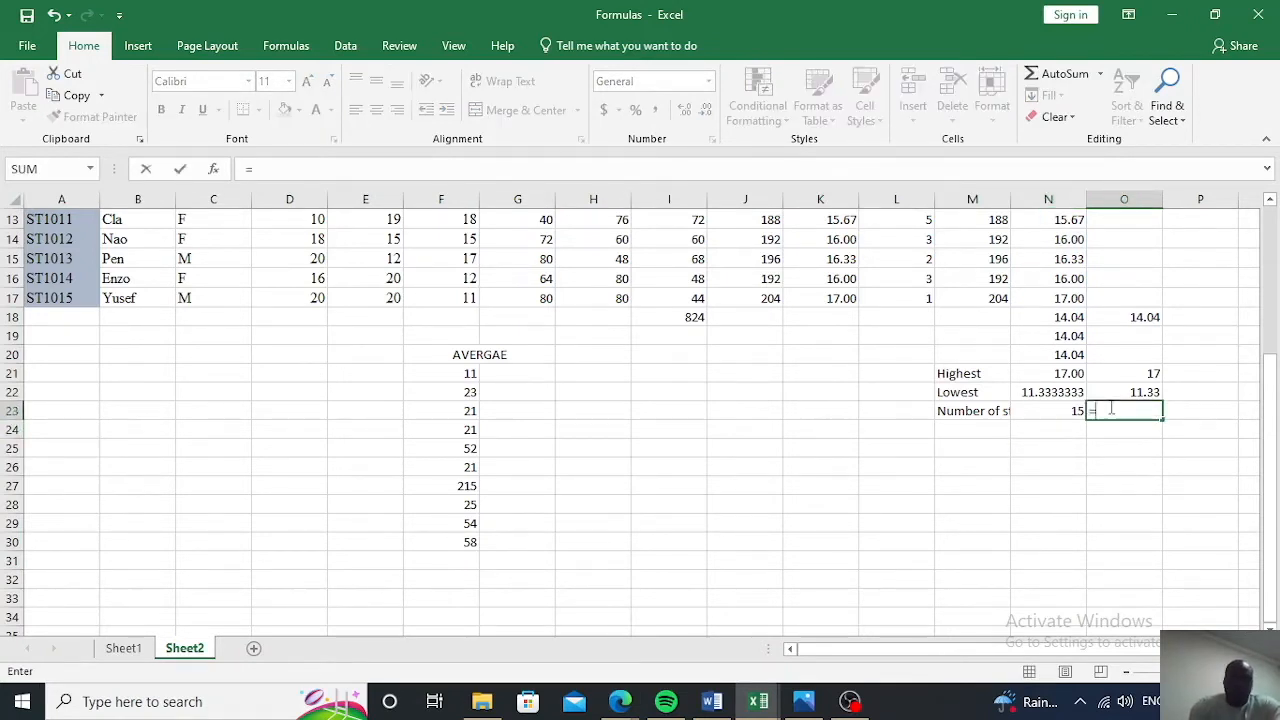
text(cp)
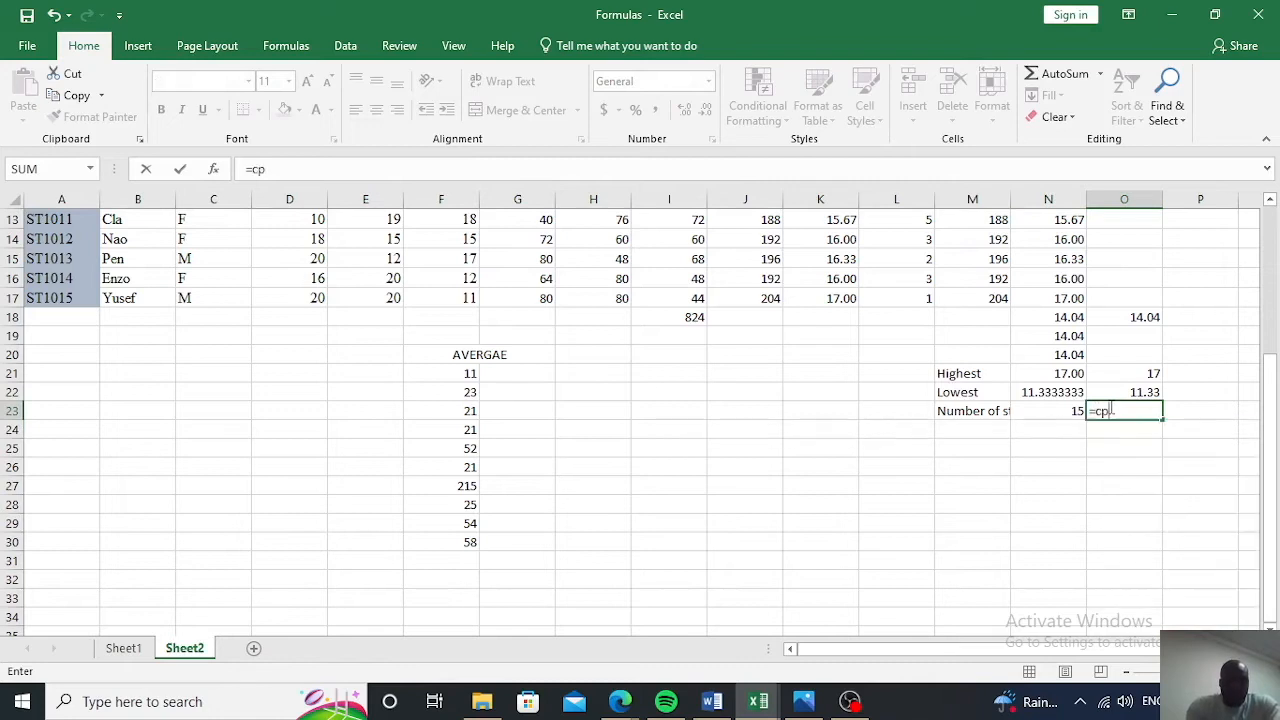
key(BackSpace)
text(ou)
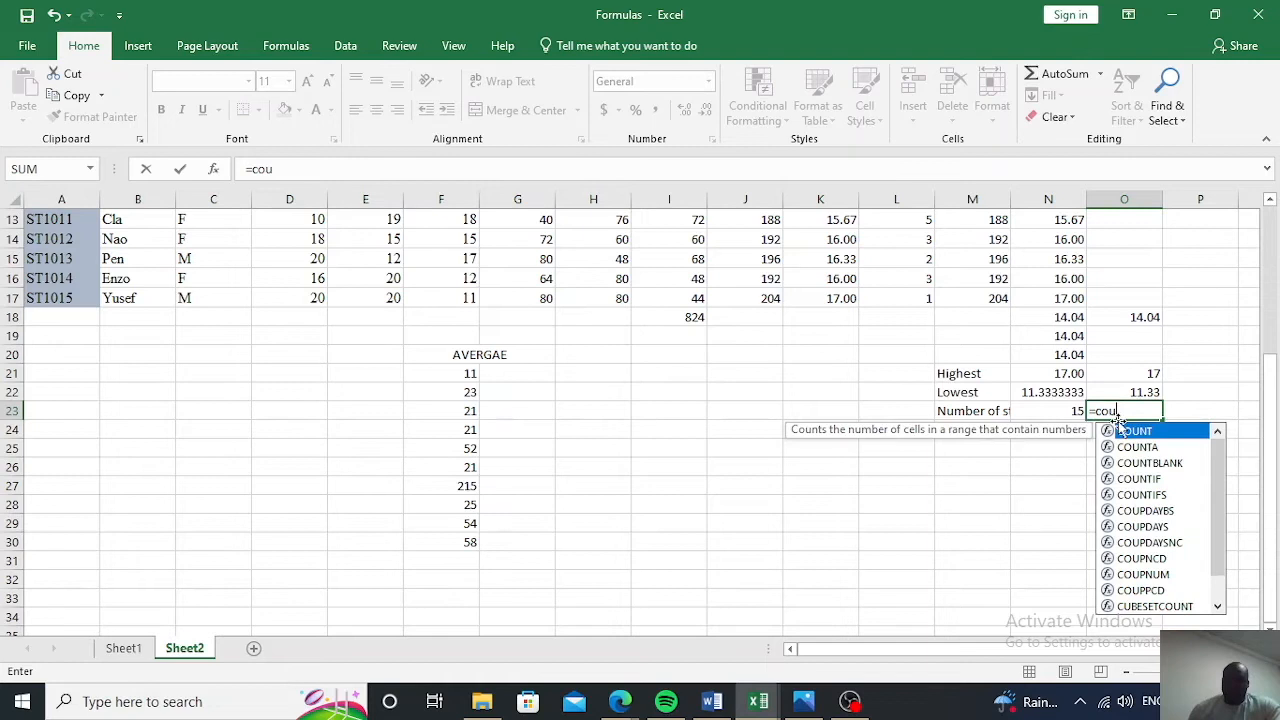
double_click(1134, 437)
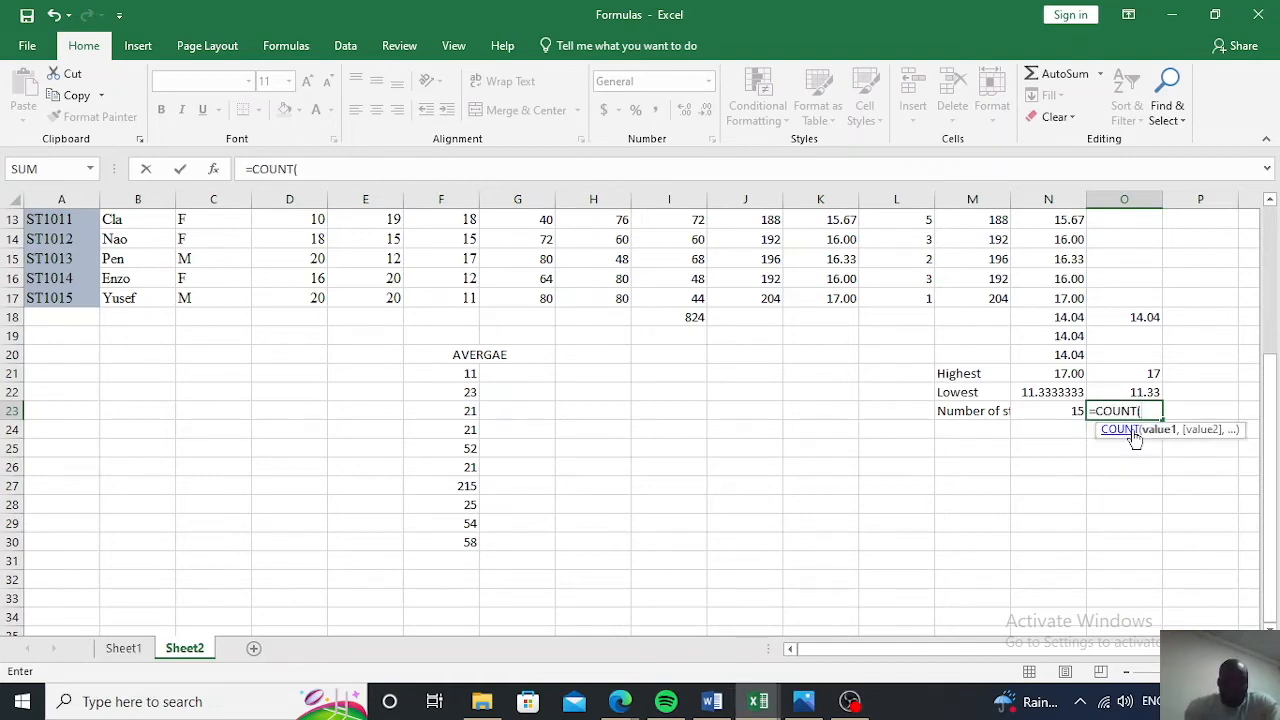
text(n3:n17)
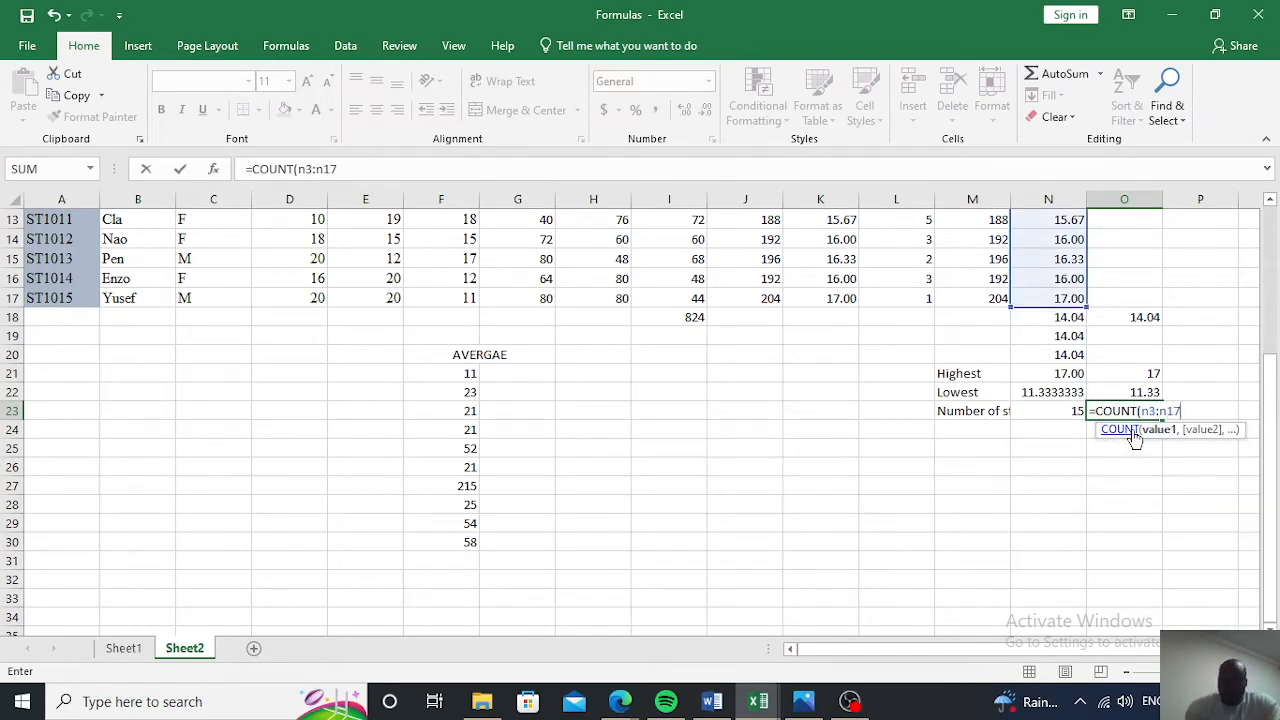
key(Return)
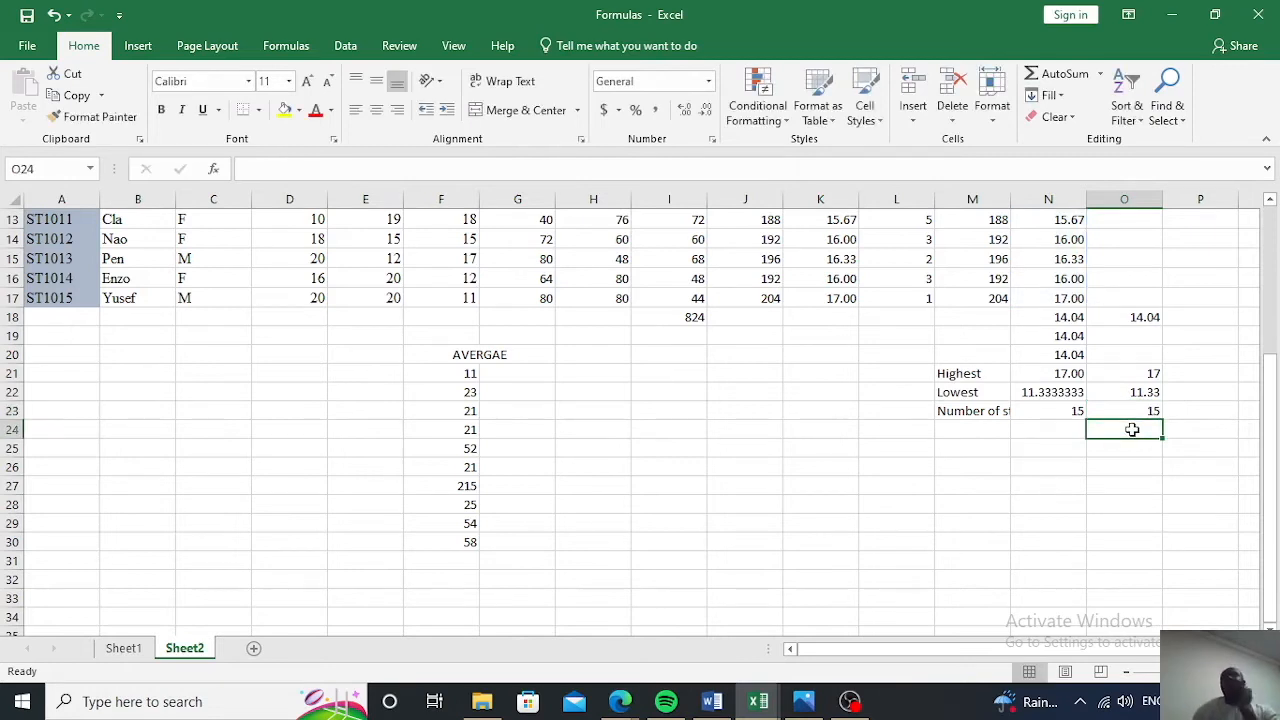
click(1074, 437)
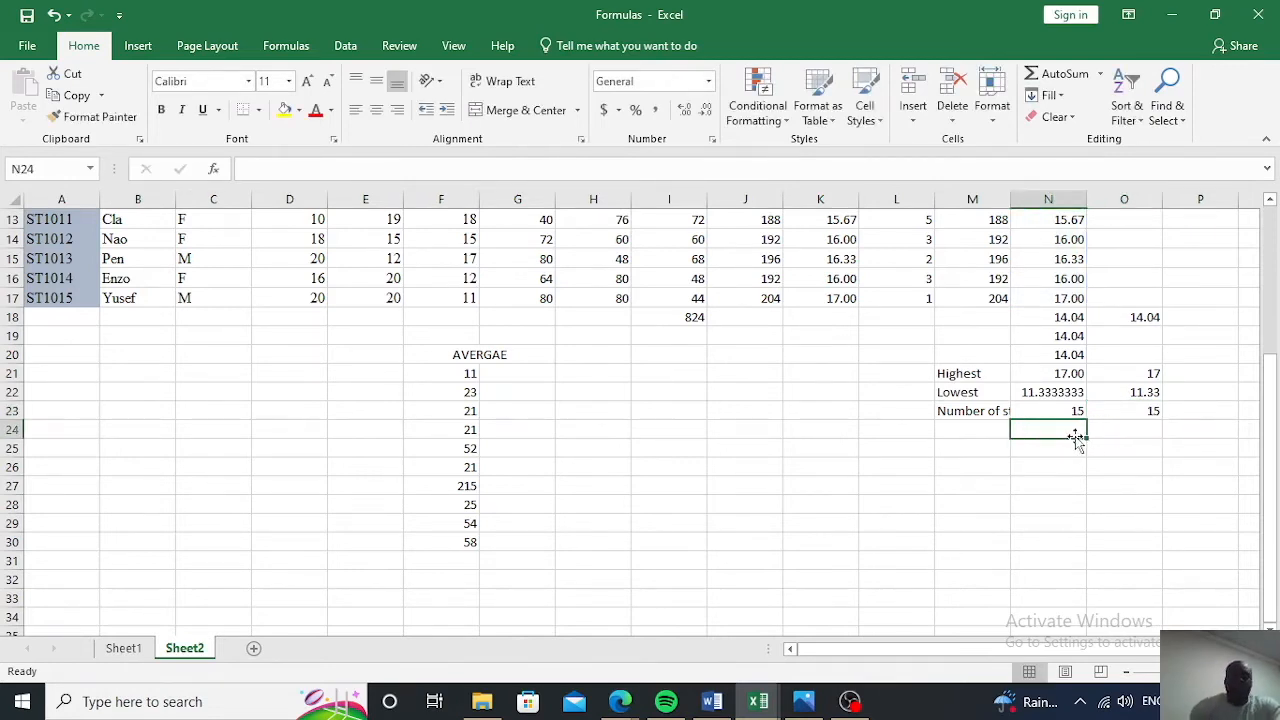
text(=coun)
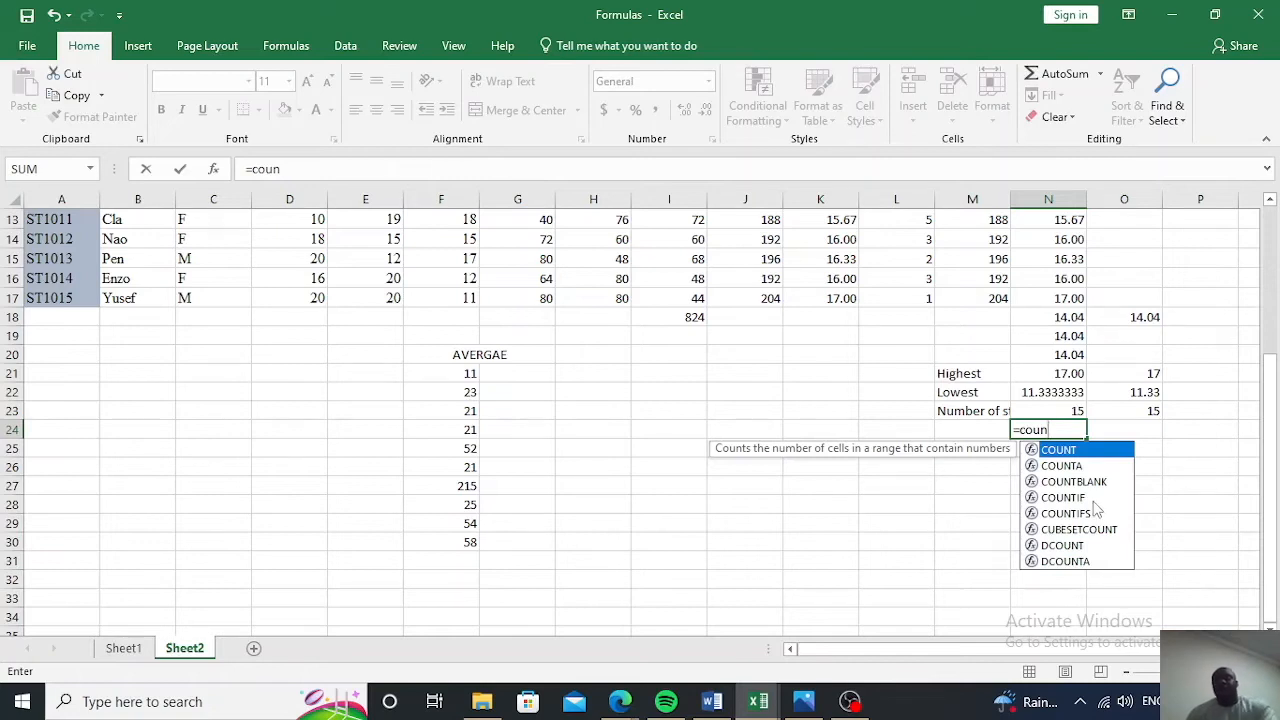
key(BackSpace)
key(BackSpace)
key(BackSpace)
key(BackSpace)
key(BackSpace)
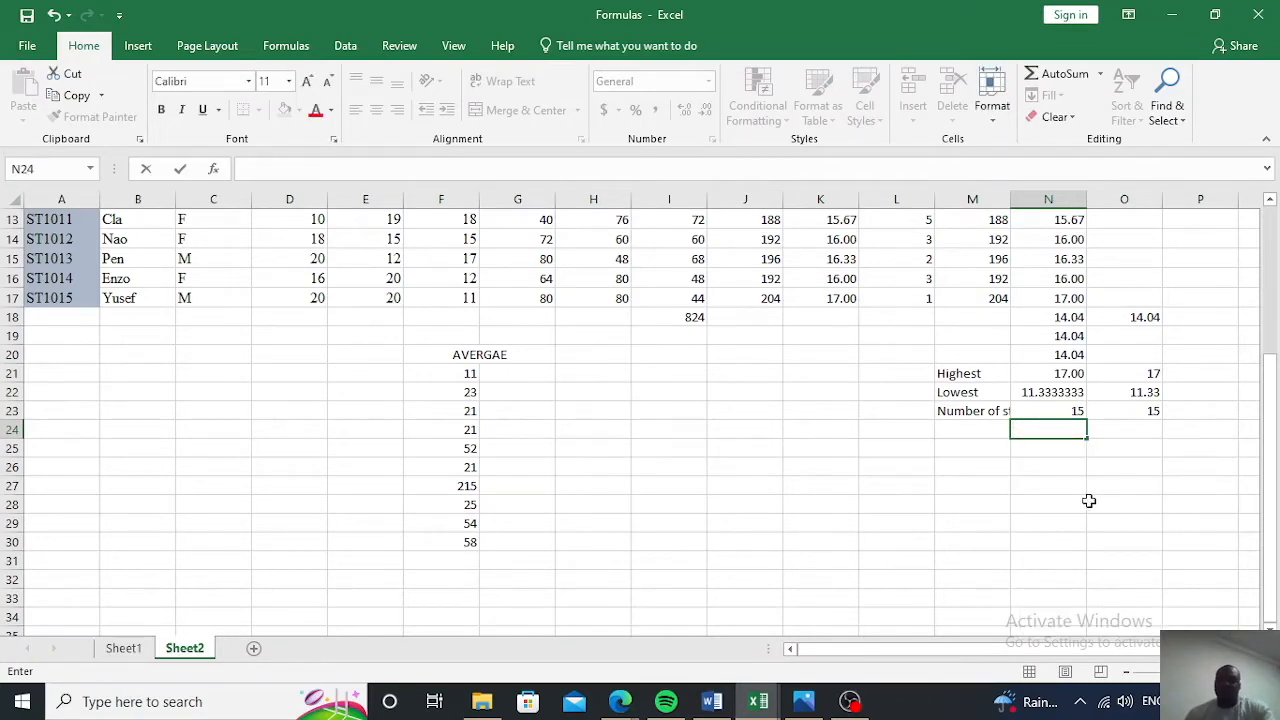
scroll(1090, 502, down, 1)
scroll(1068, 503, up, 2)
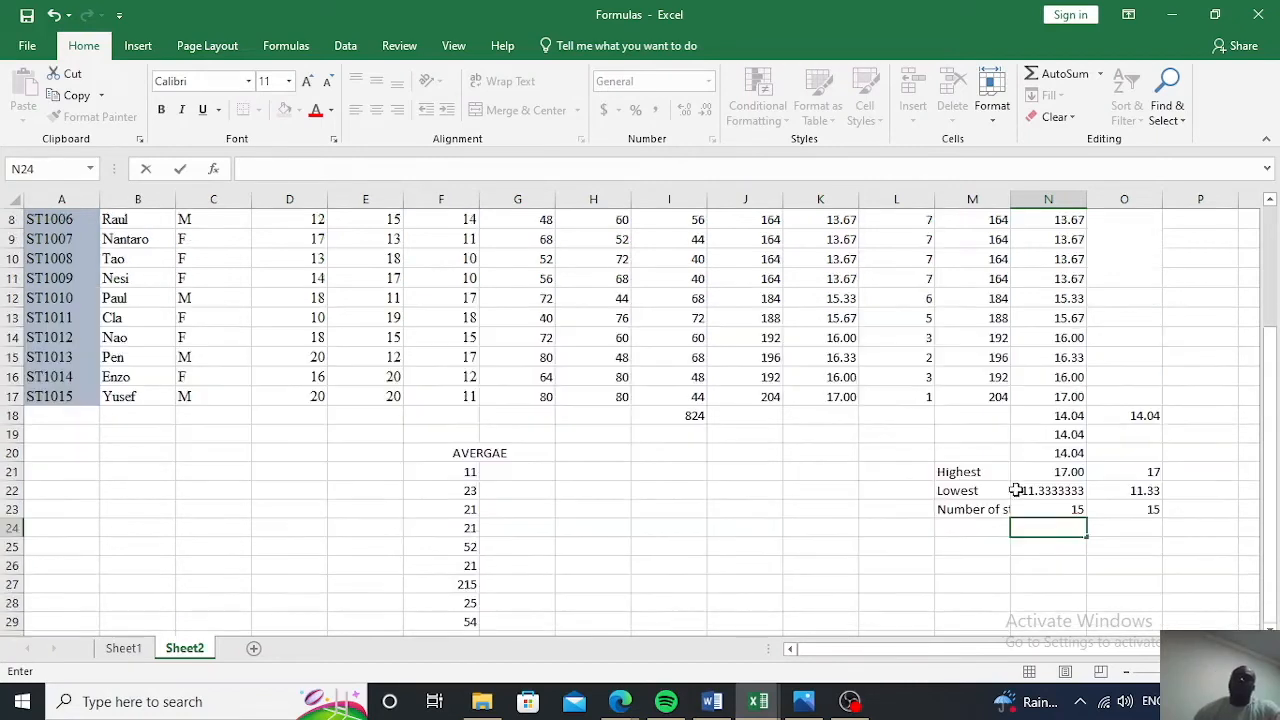
click(775, 509)
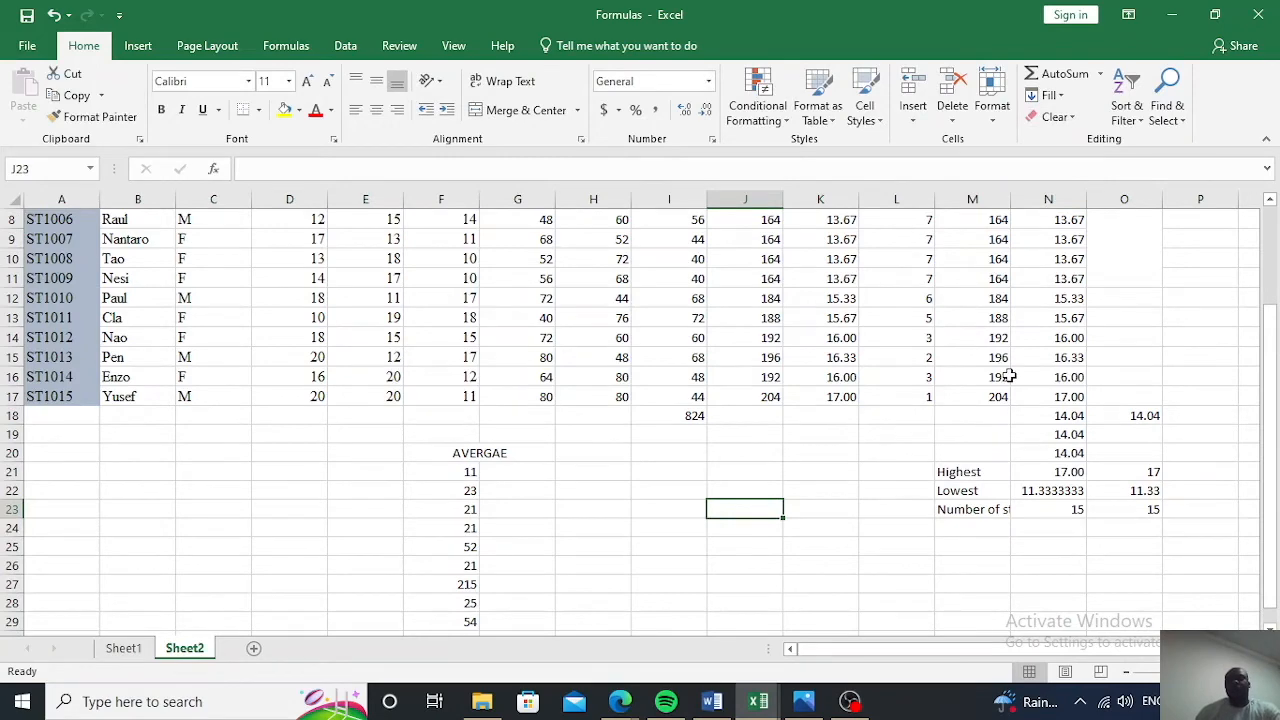
Insert a blank column O directly after the Average column N and select its header cells O1:O2
scroll(1010, 376, up, 3)
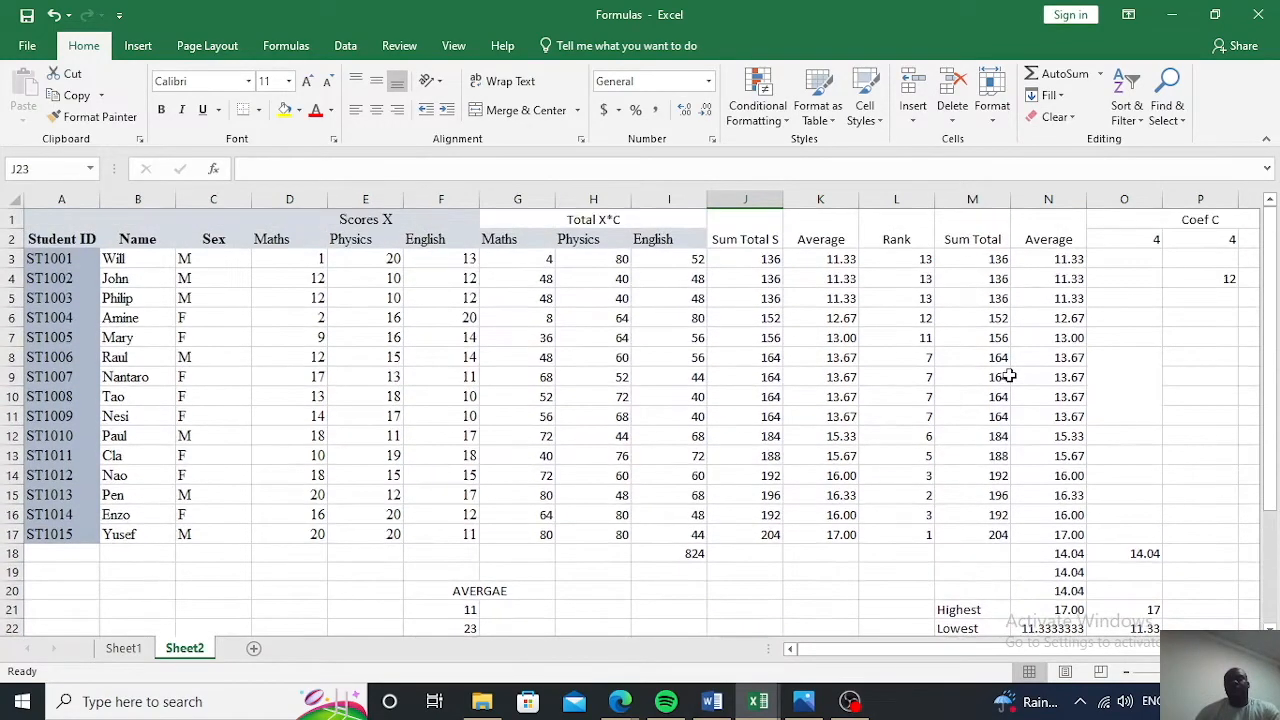
scroll(1010, 376, down, 3)
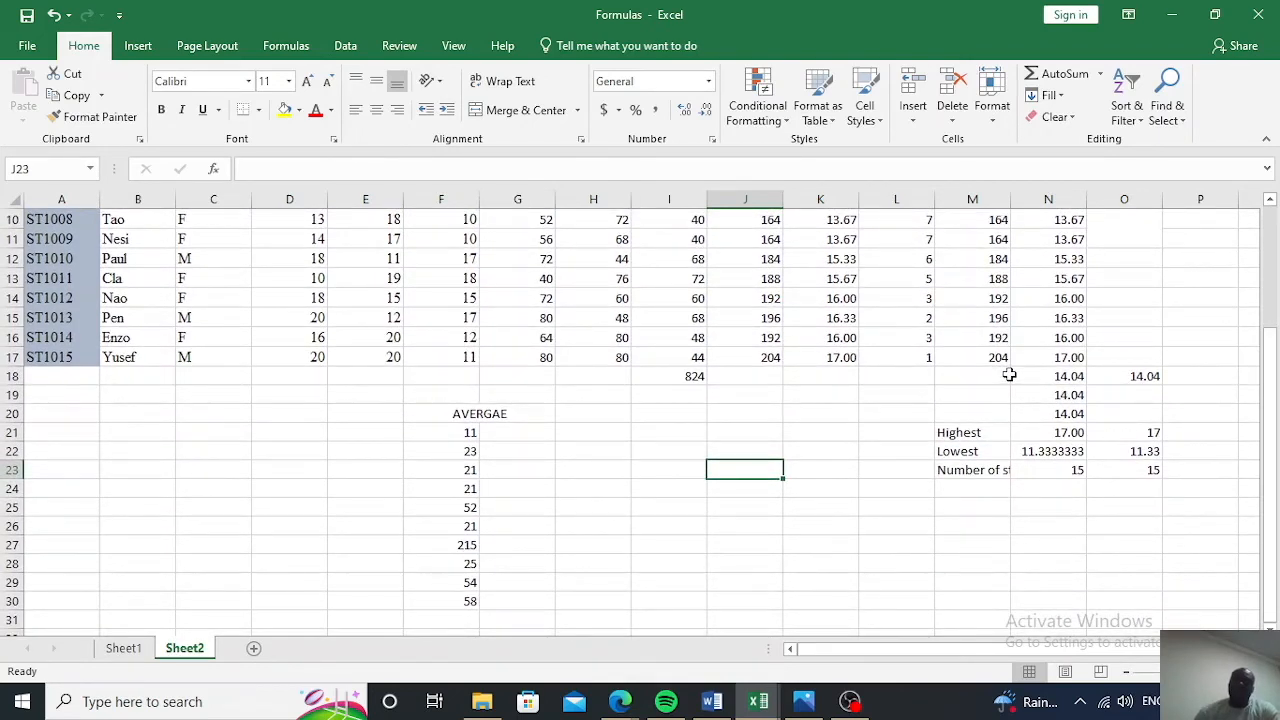
scroll(1010, 375, up, 3)
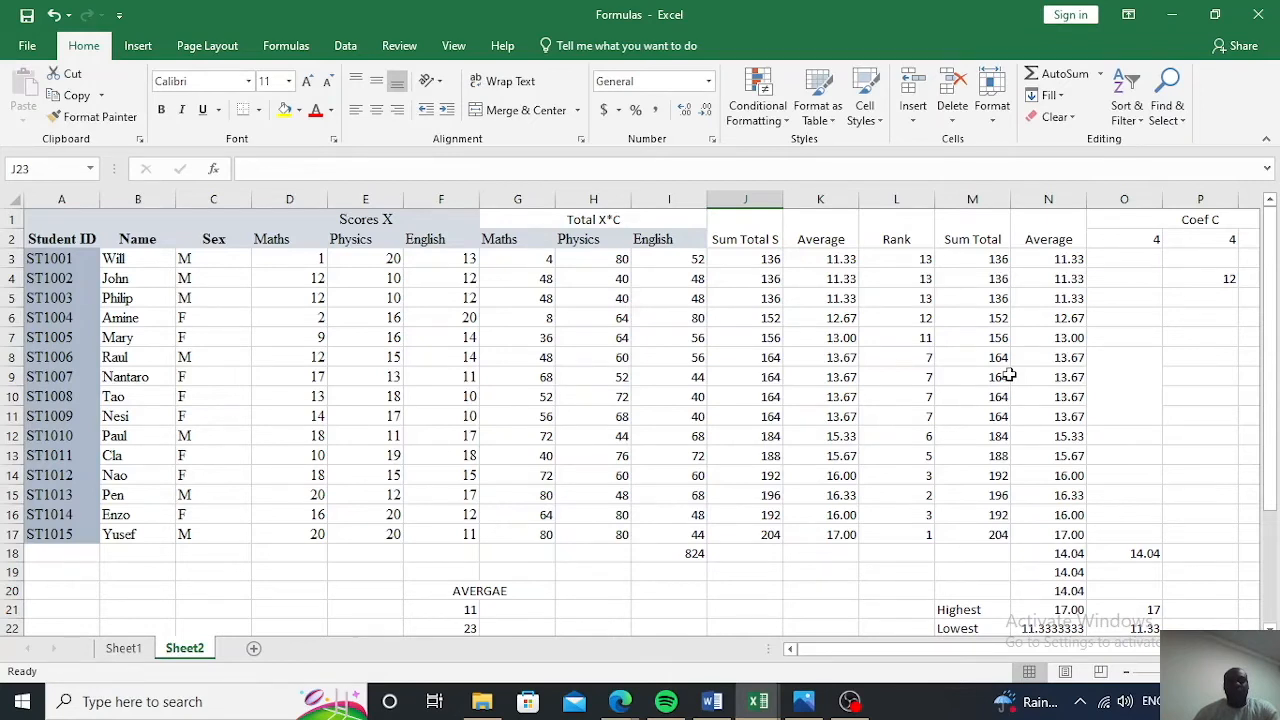
scroll(1060, 340, right, 1)
click(1115, 307)
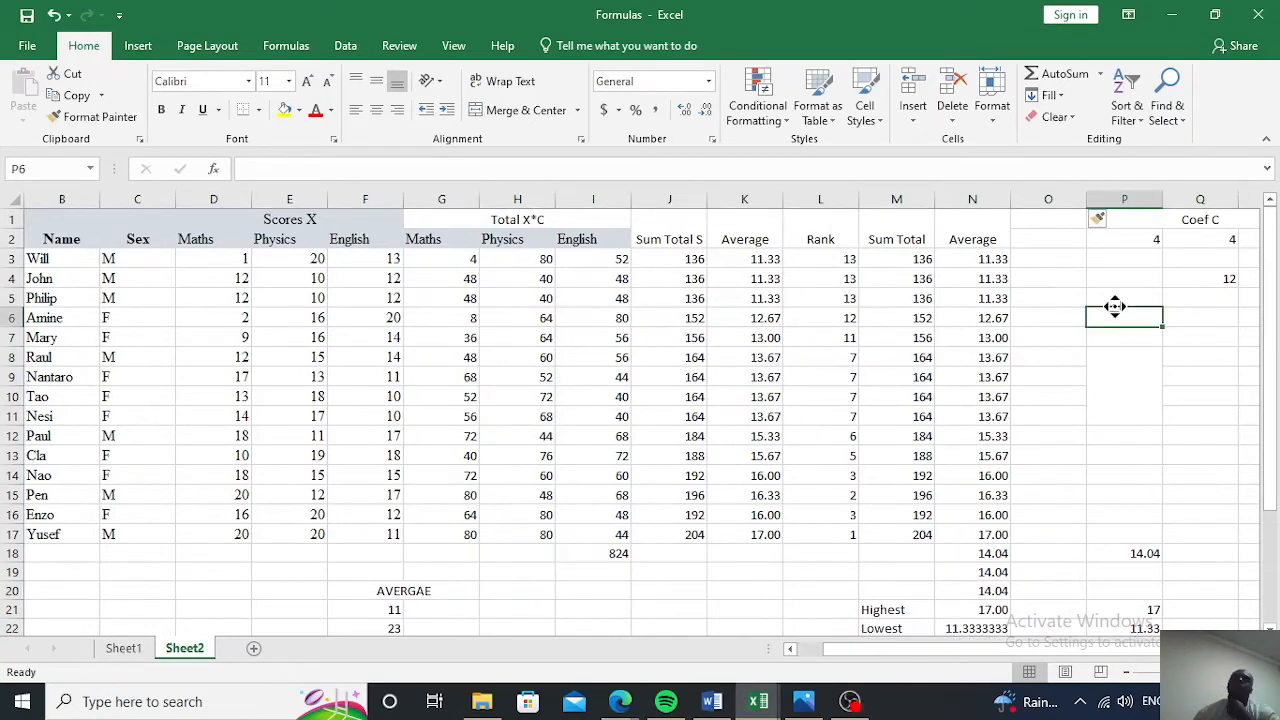
click(1104, 287)
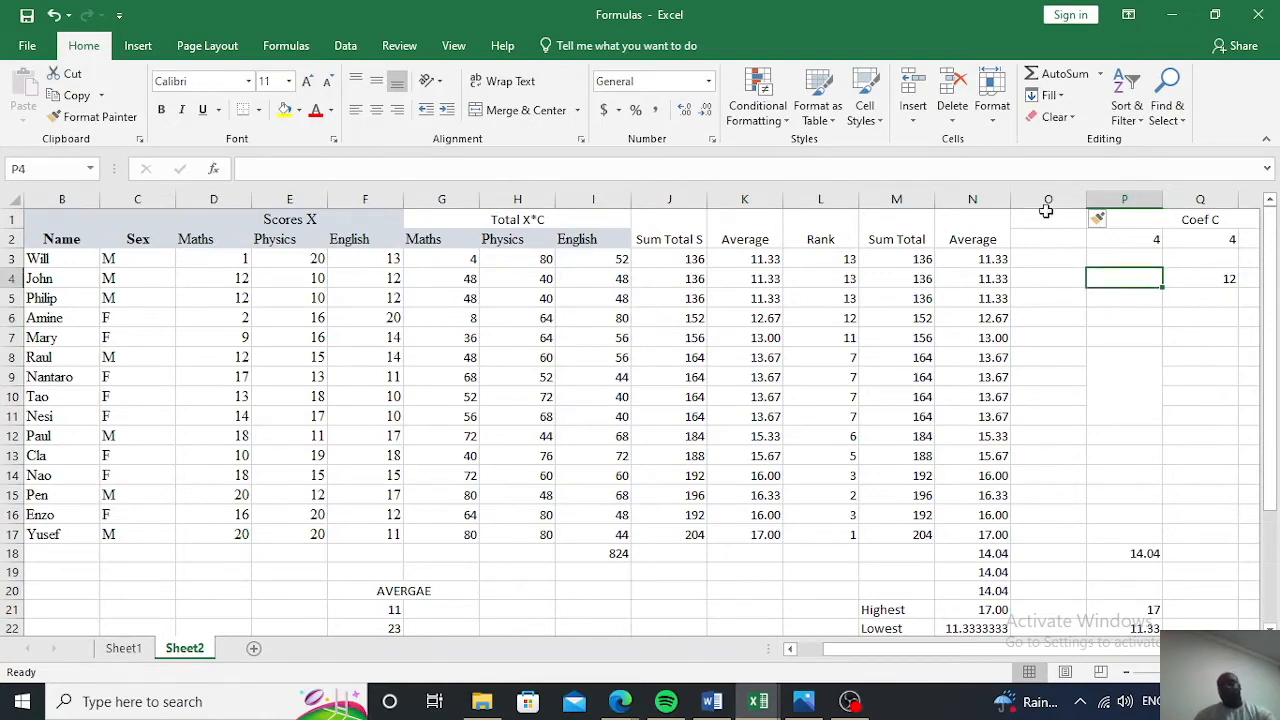
drag(1045, 212, 1047, 240)
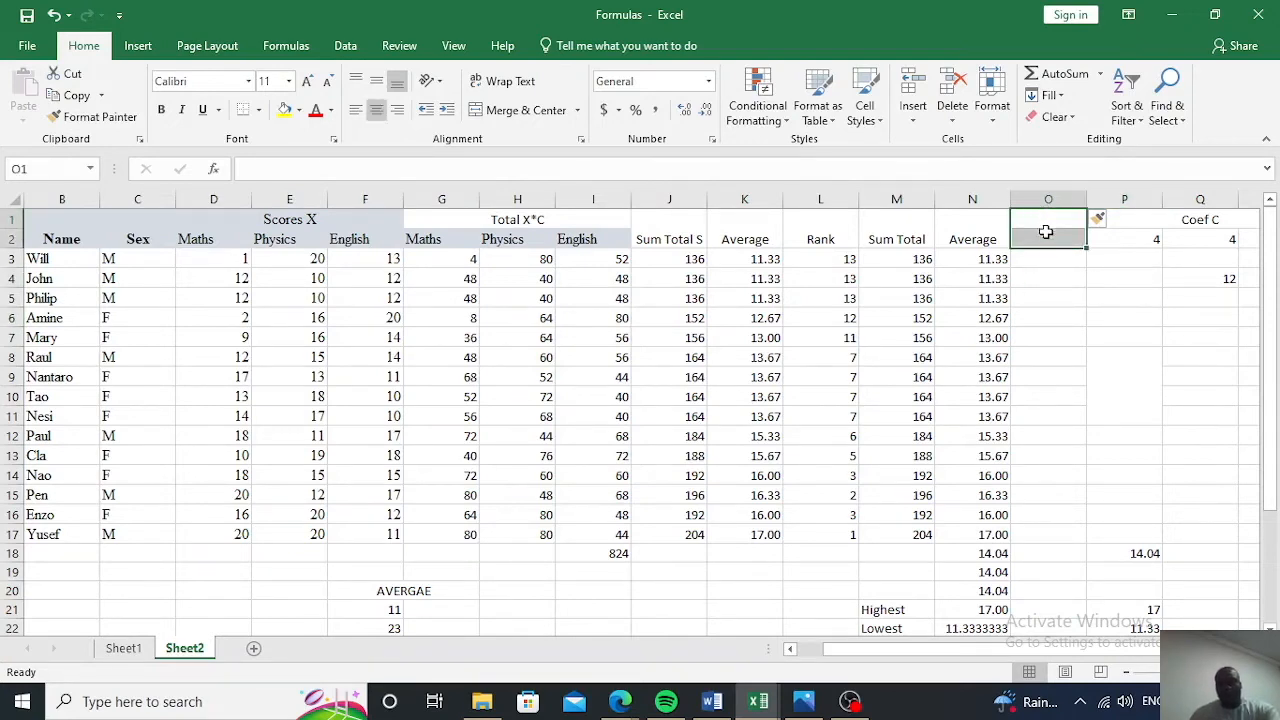
Merge and center cells O1:O2 and enter the heading "Payments" in the merged cell
click(517, 110)
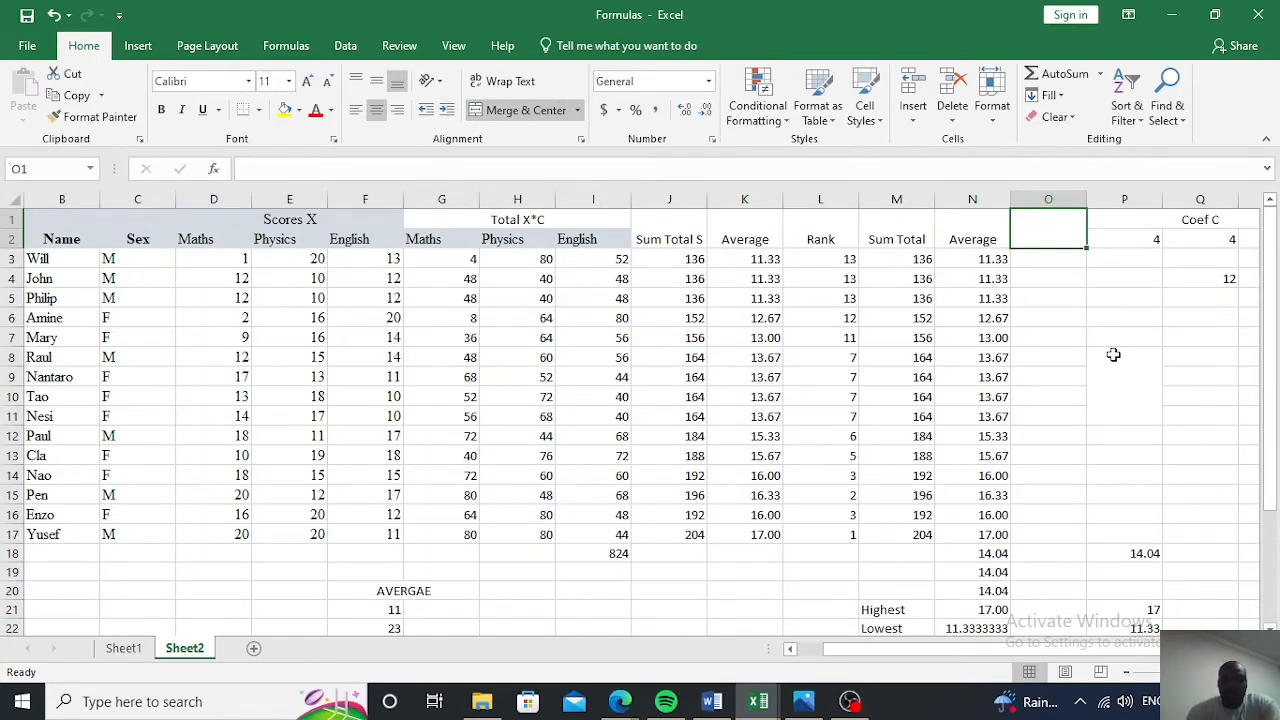
text(Payments)
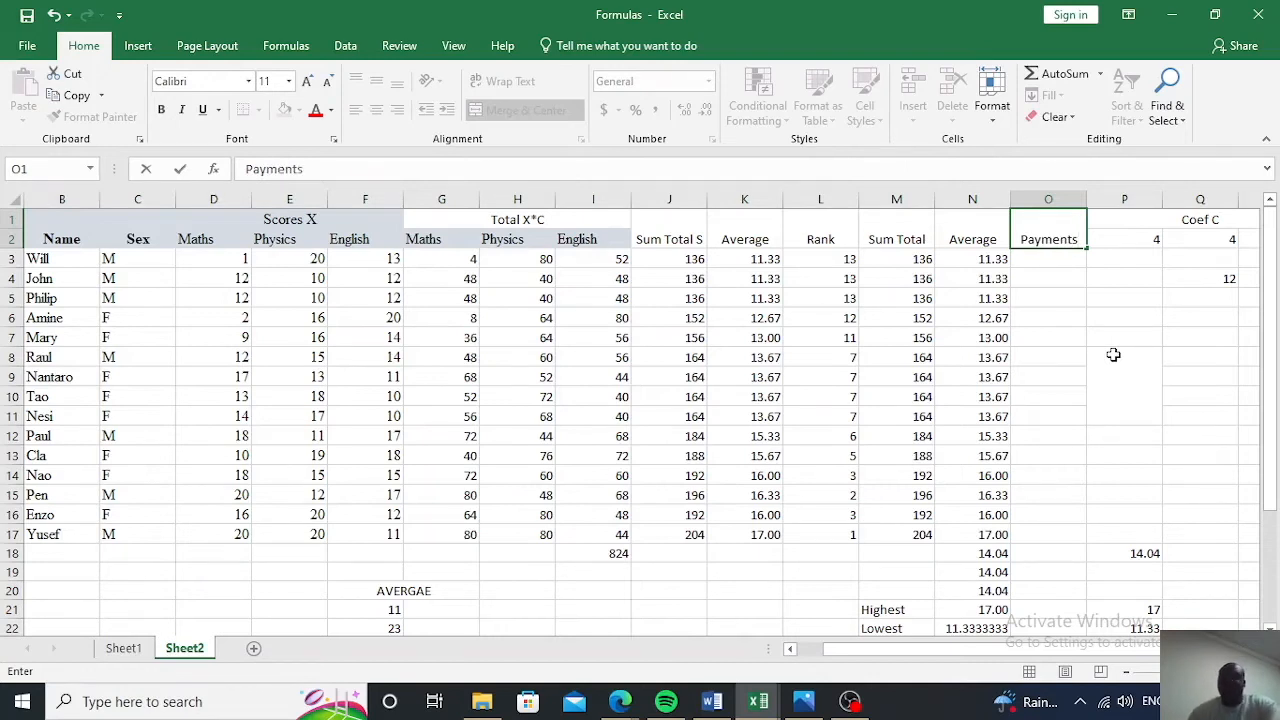
click(1112, 335)
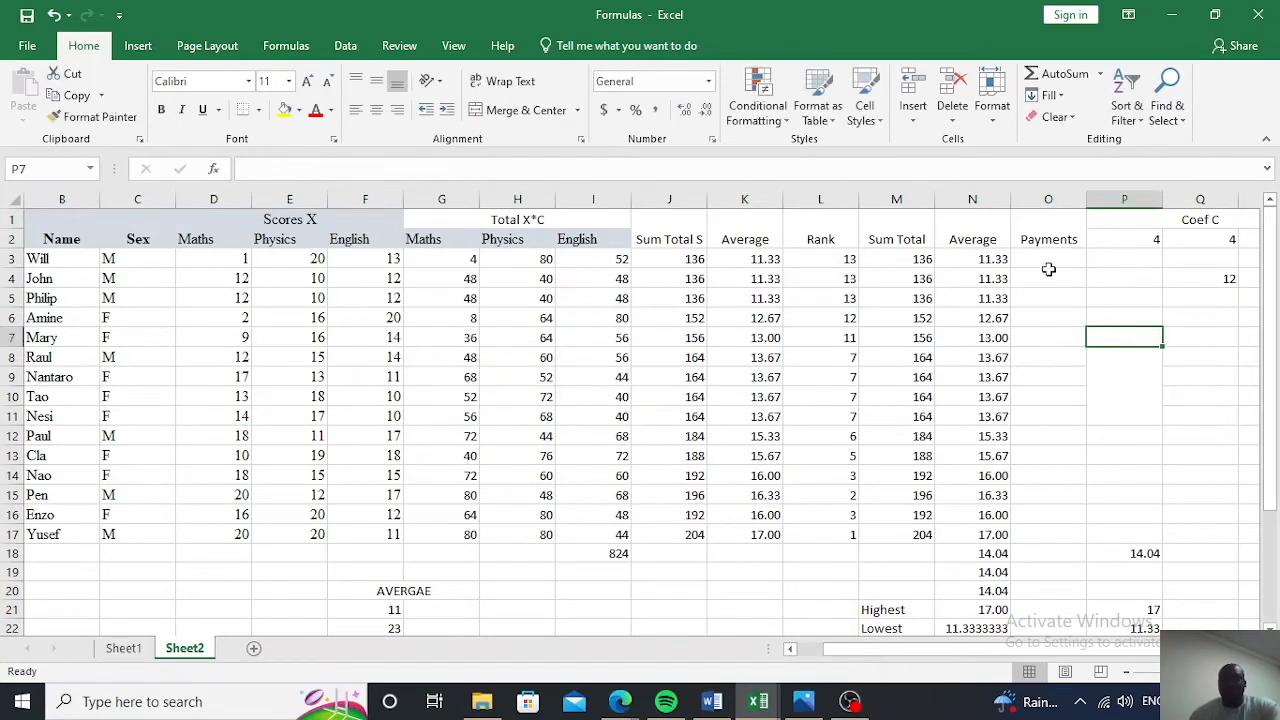
Enter the payments 152 in O3, 155 in O4, 2587 in O6 and 2454 in O8
click(1048, 262)
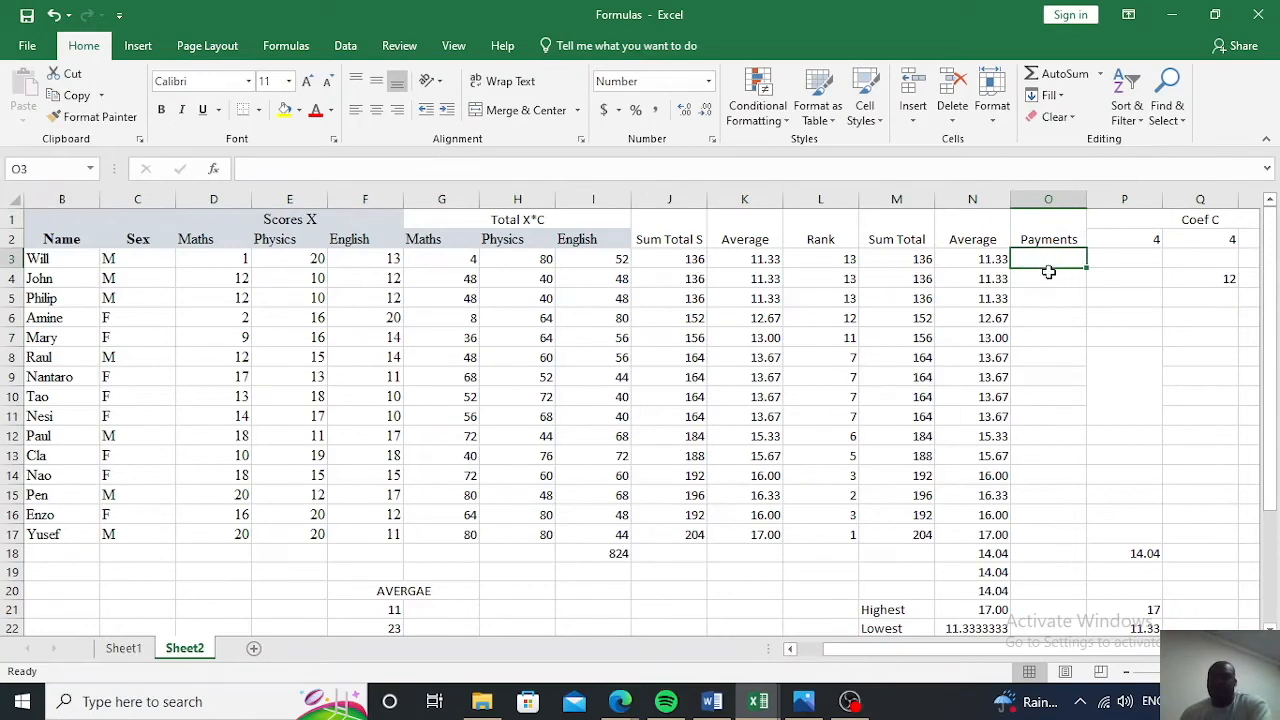
text(152)
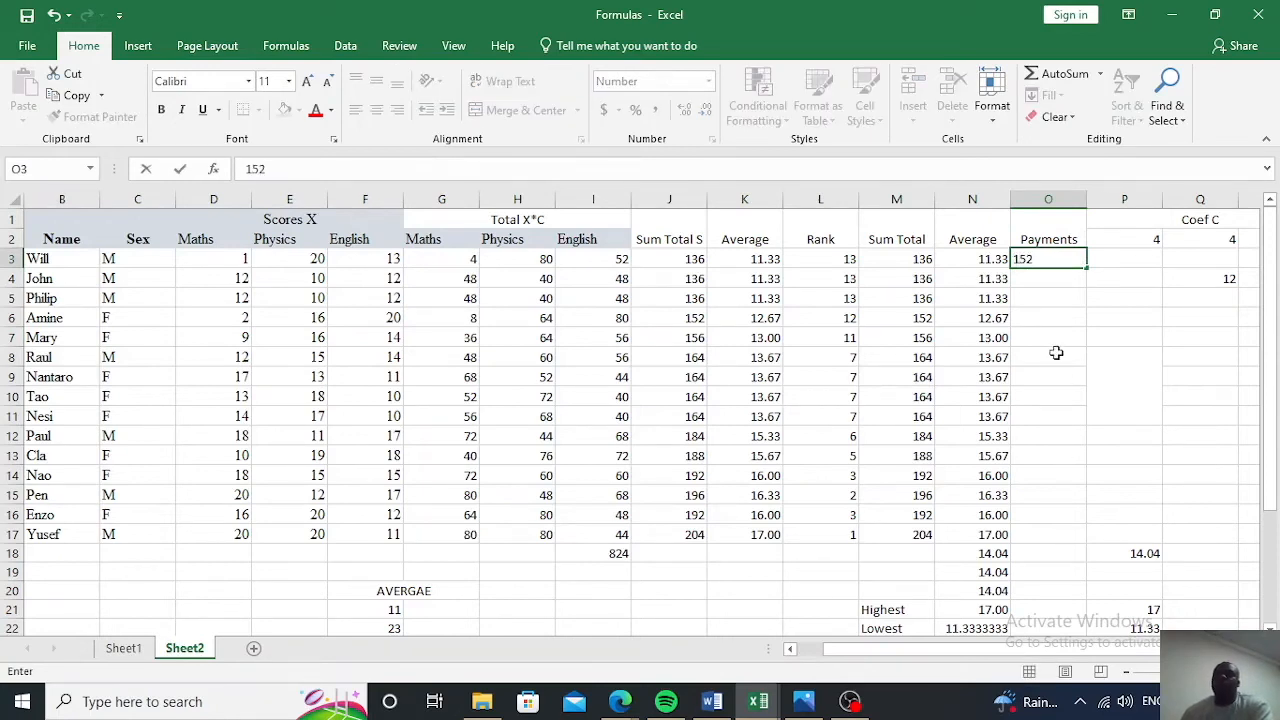
click(1046, 280)
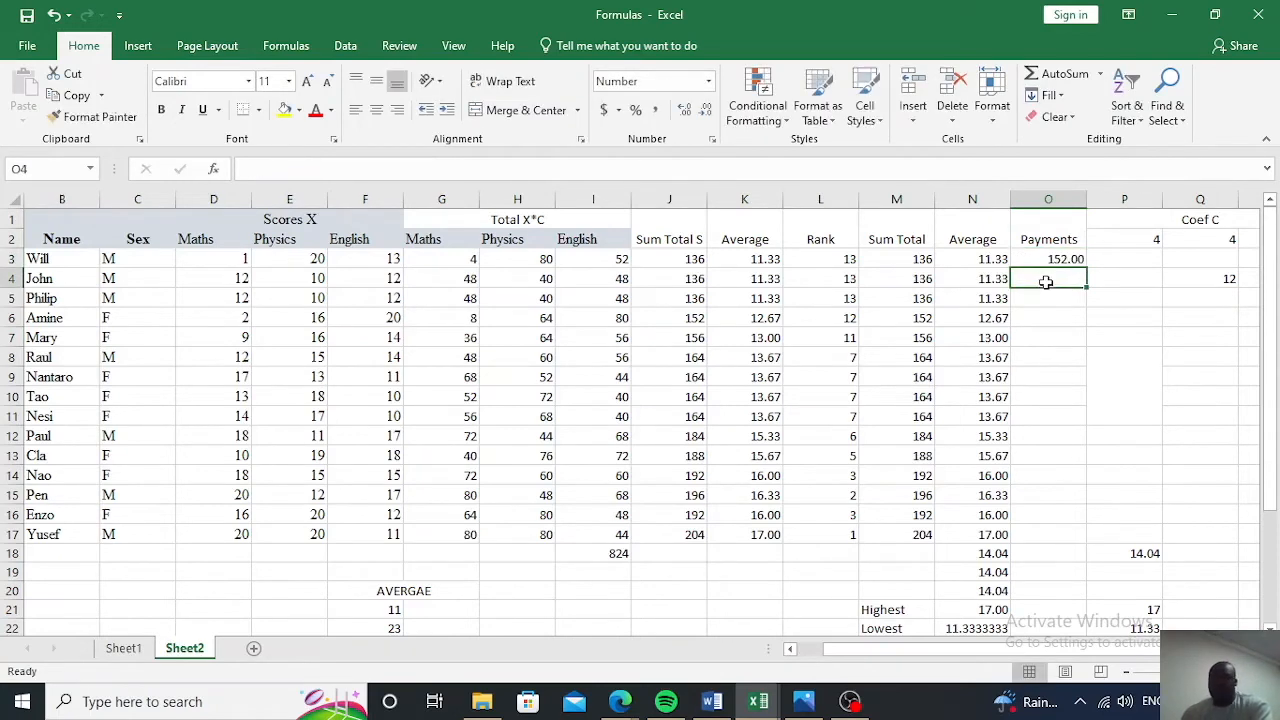
text(155)
click(1059, 311)
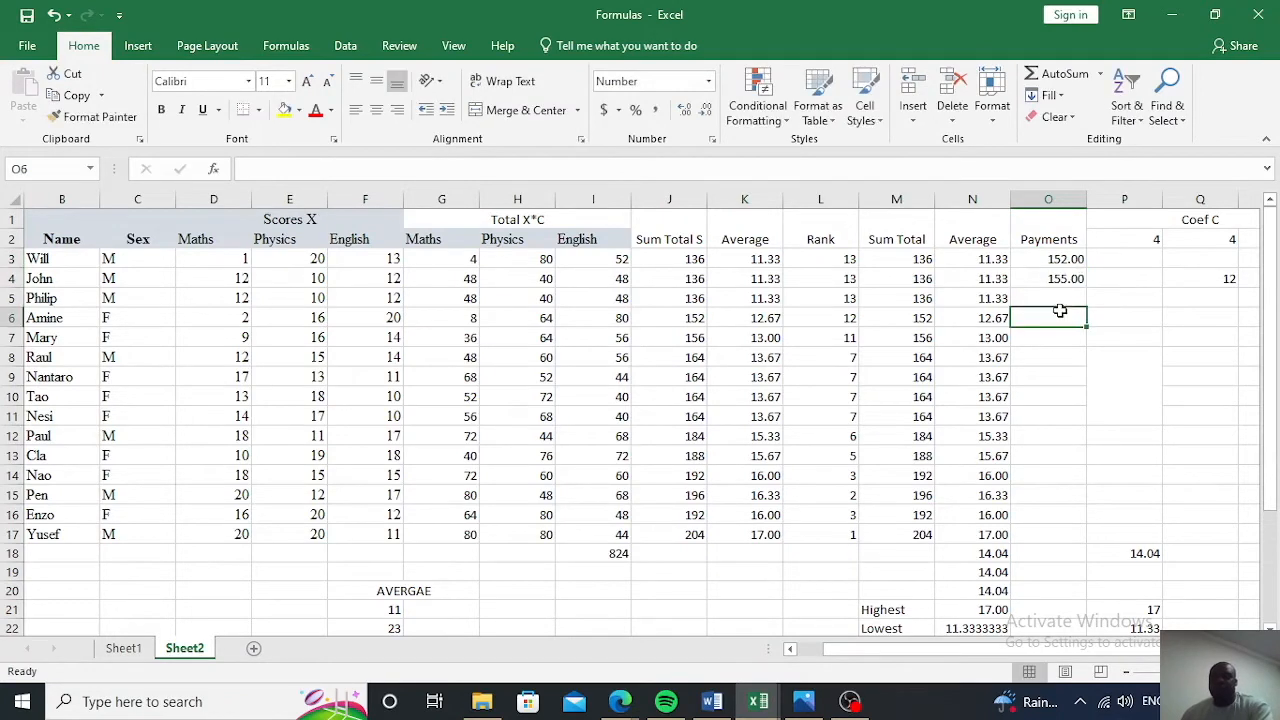
text(2587)
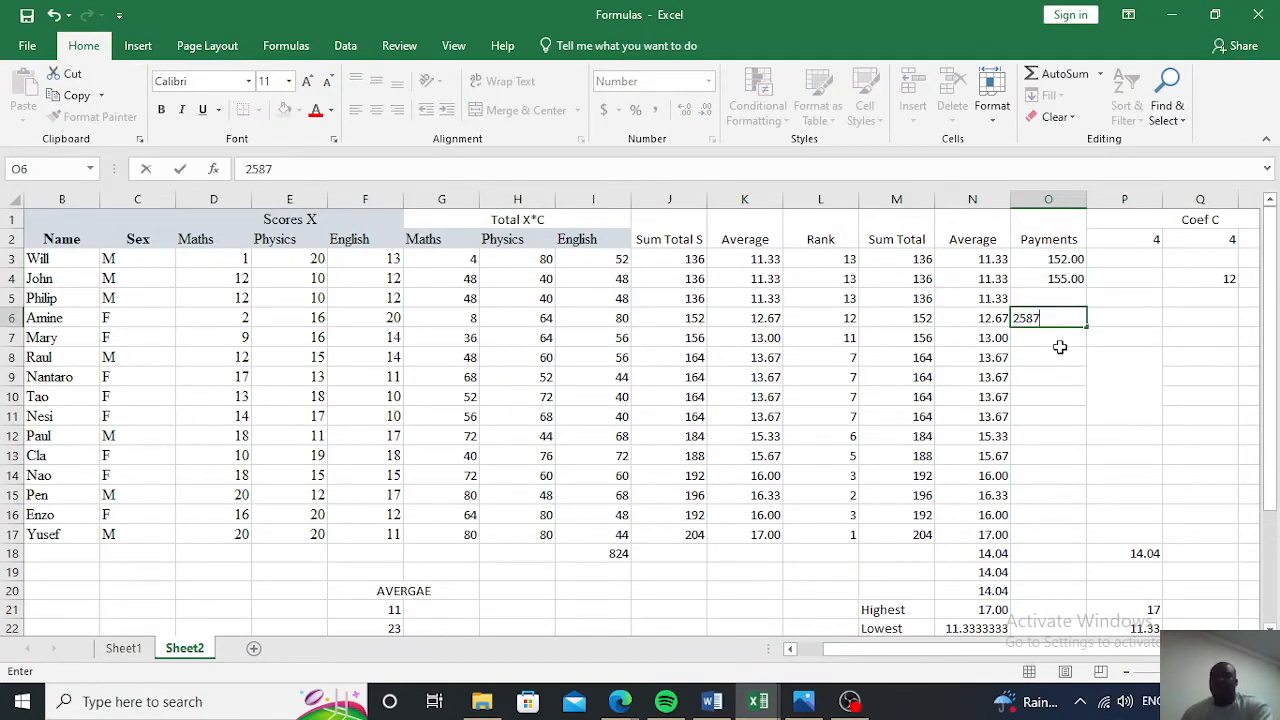
click(1060, 356)
text(2454)
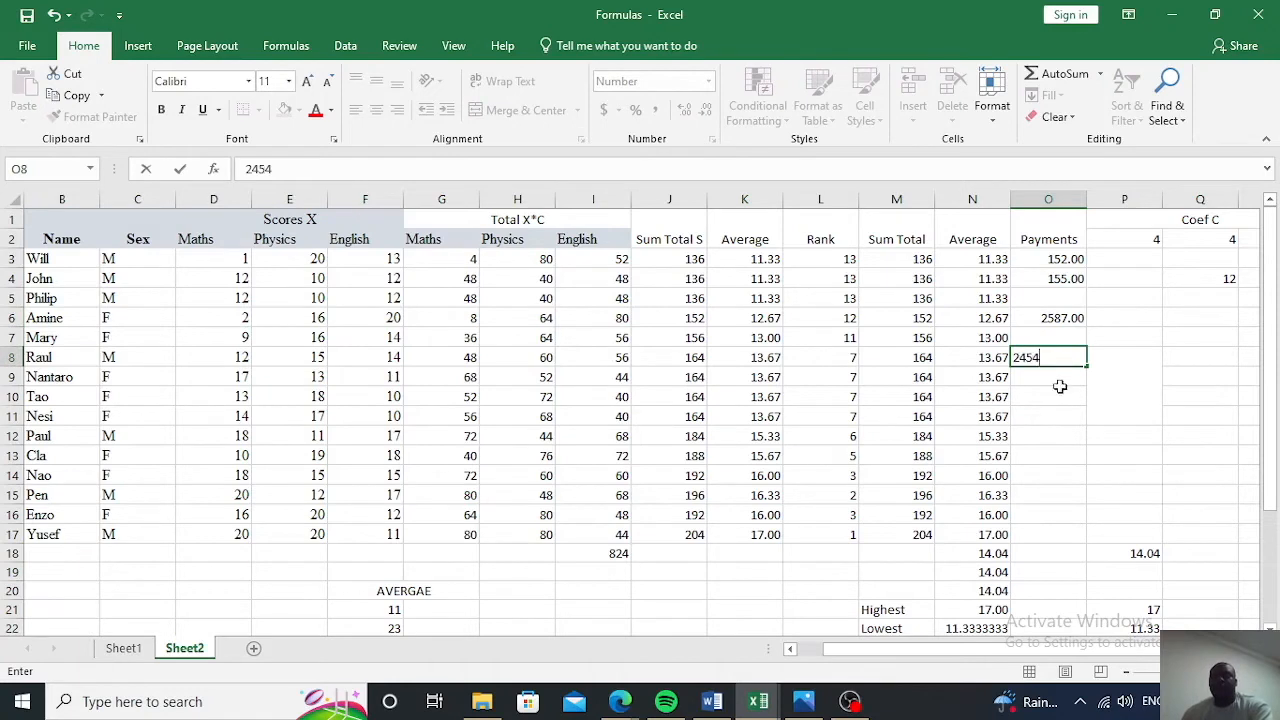
Enter the payments 56 in O10, 486 in O11, 58 in O14, 48 in O16 and 26 in O17
click(1060, 396)
text(56)
click(1069, 418)
text(486)
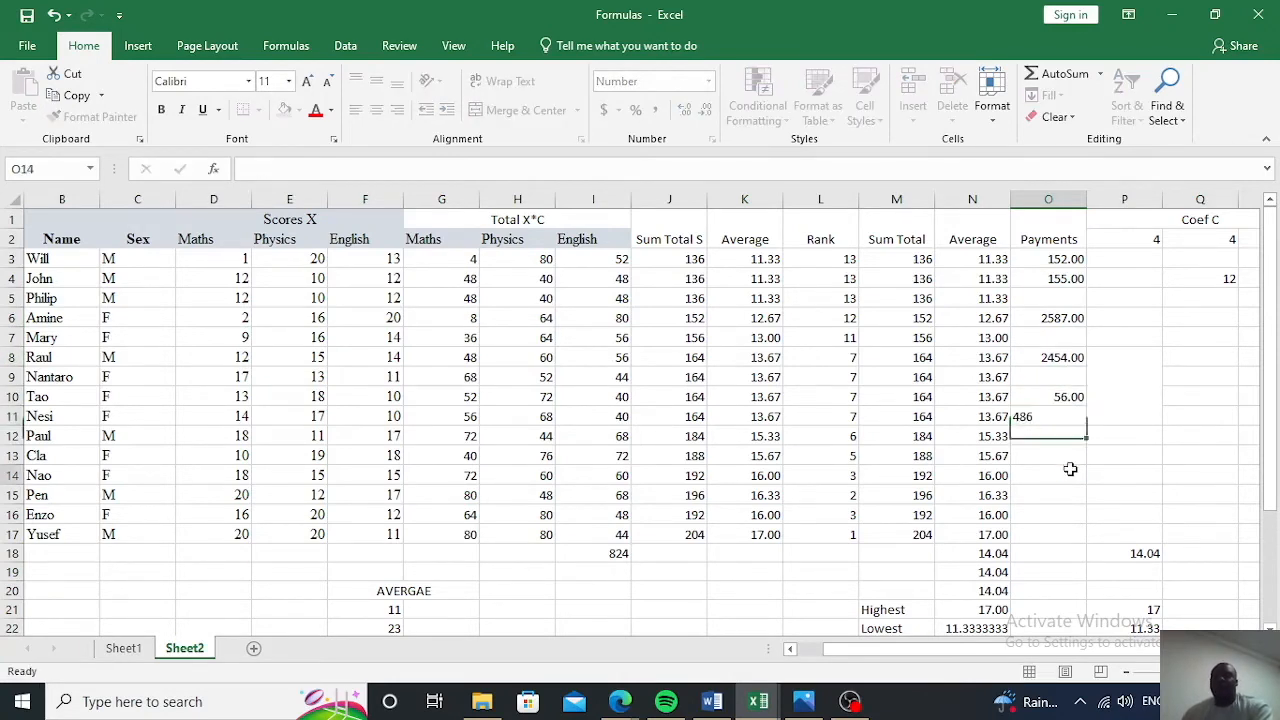
click(1070, 469)
text(58)
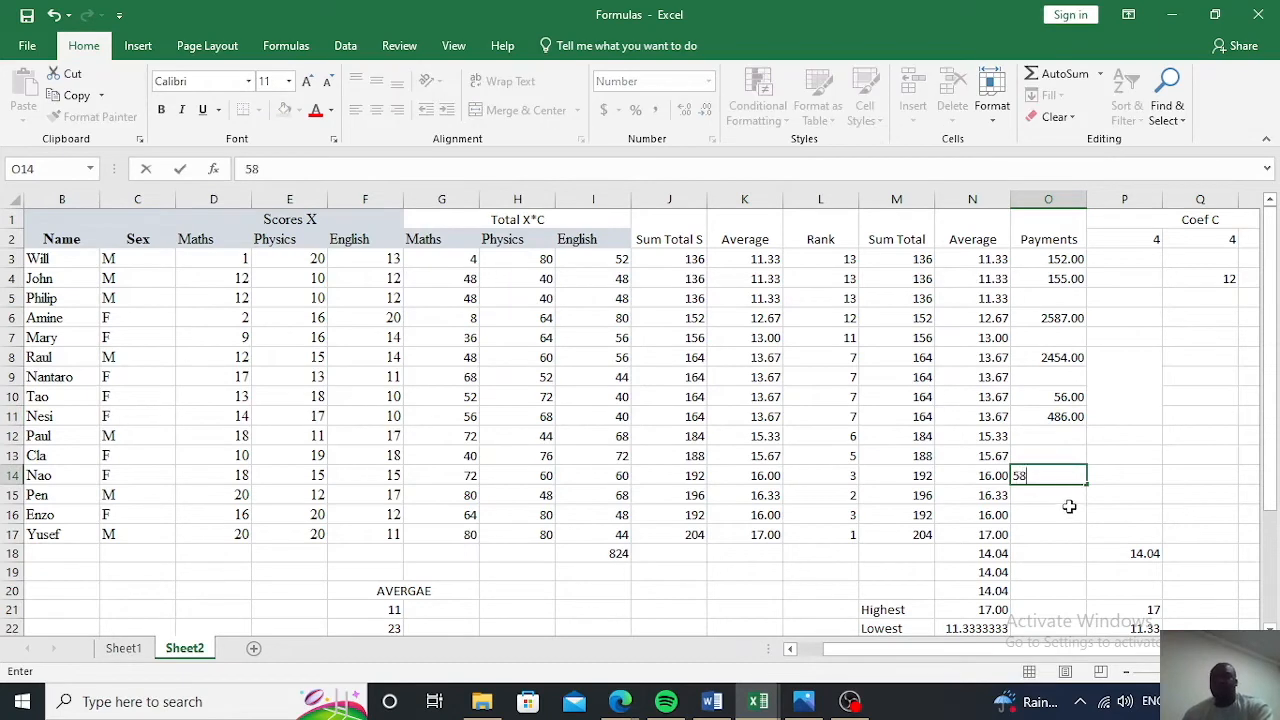
click(1070, 512)
text(48)
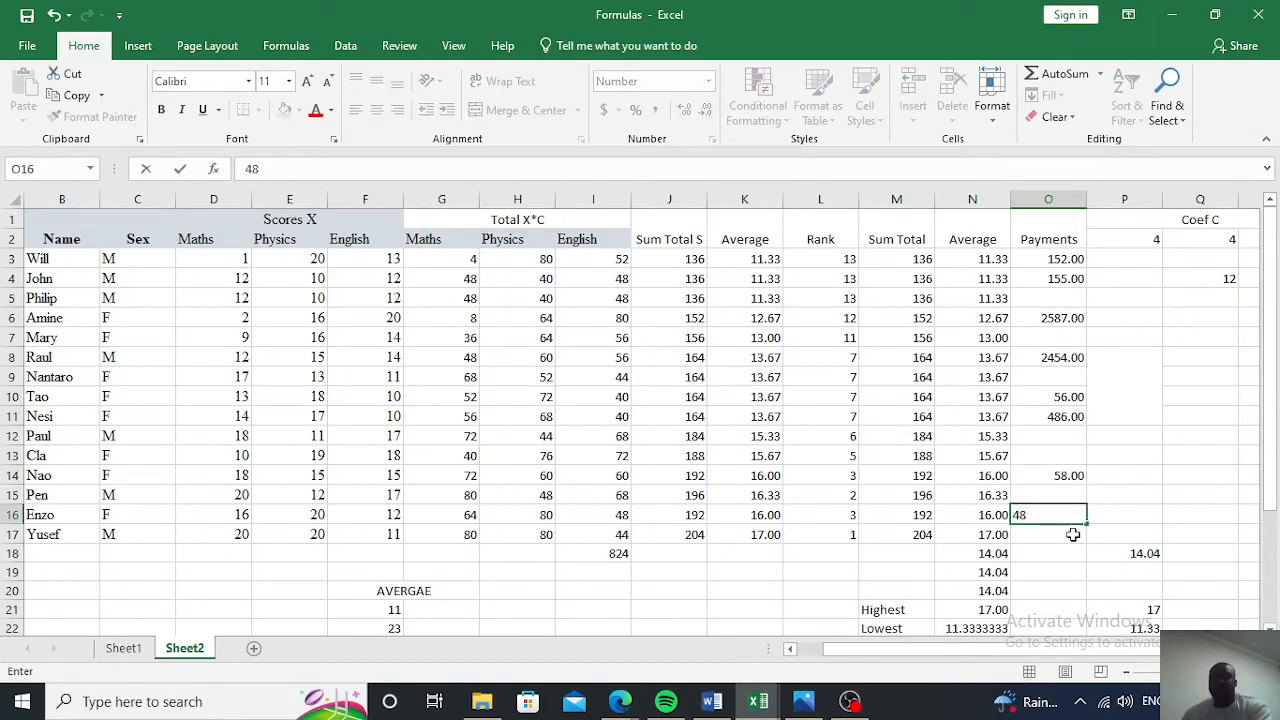
click(1073, 532)
text(26)
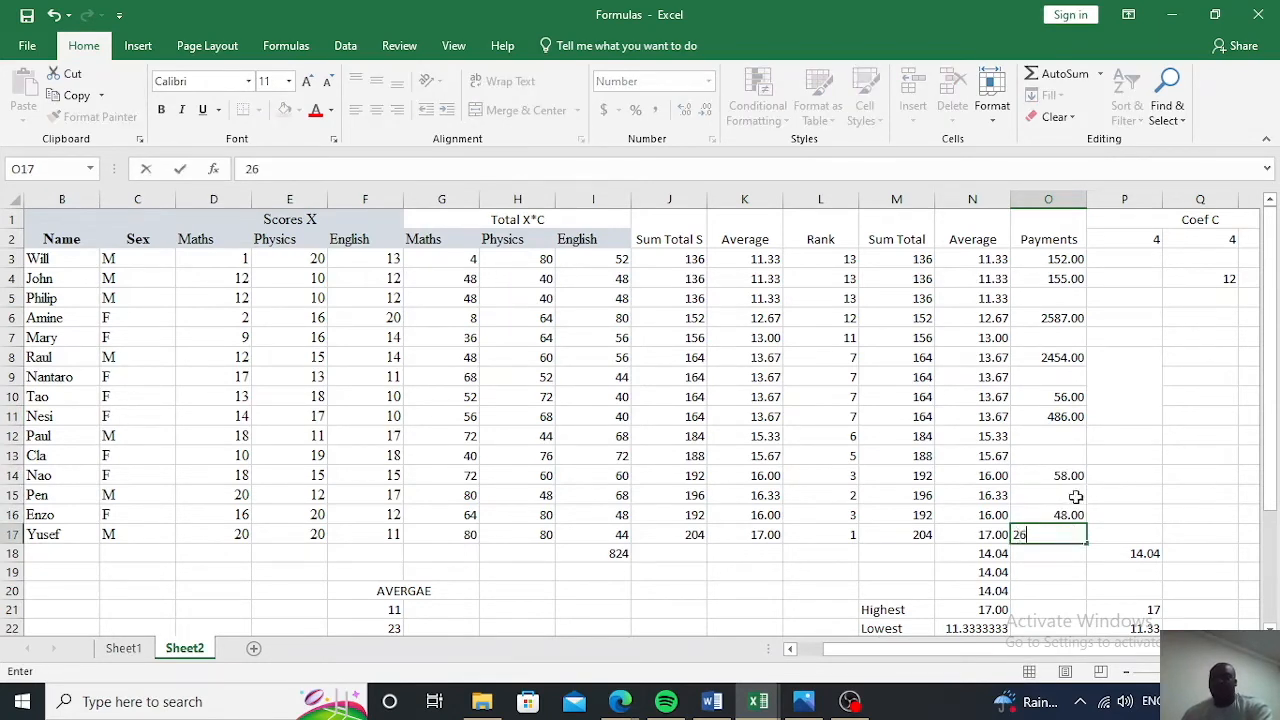
Fill in the payments 15 in O15, 455 in O13 and 15 in O12
click(1072, 496)
text(15)
click(1075, 458)
text(455)
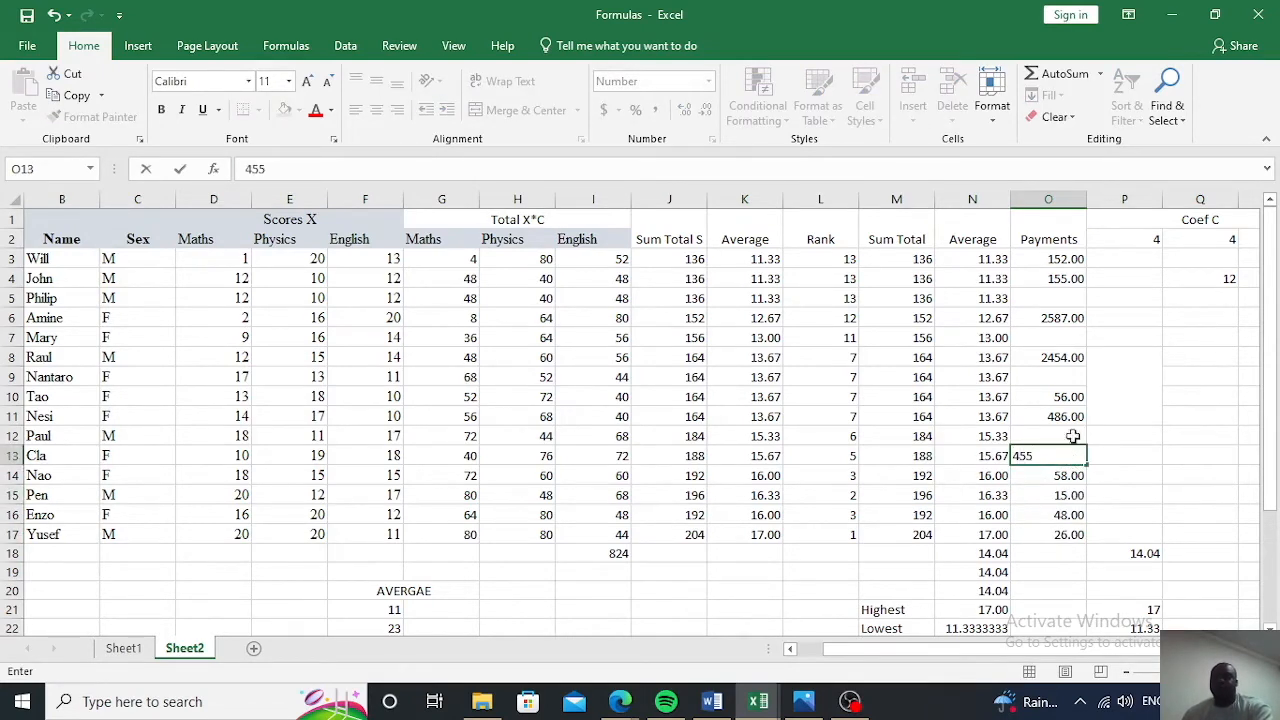
click(1070, 420)
click(1067, 436)
text(15)
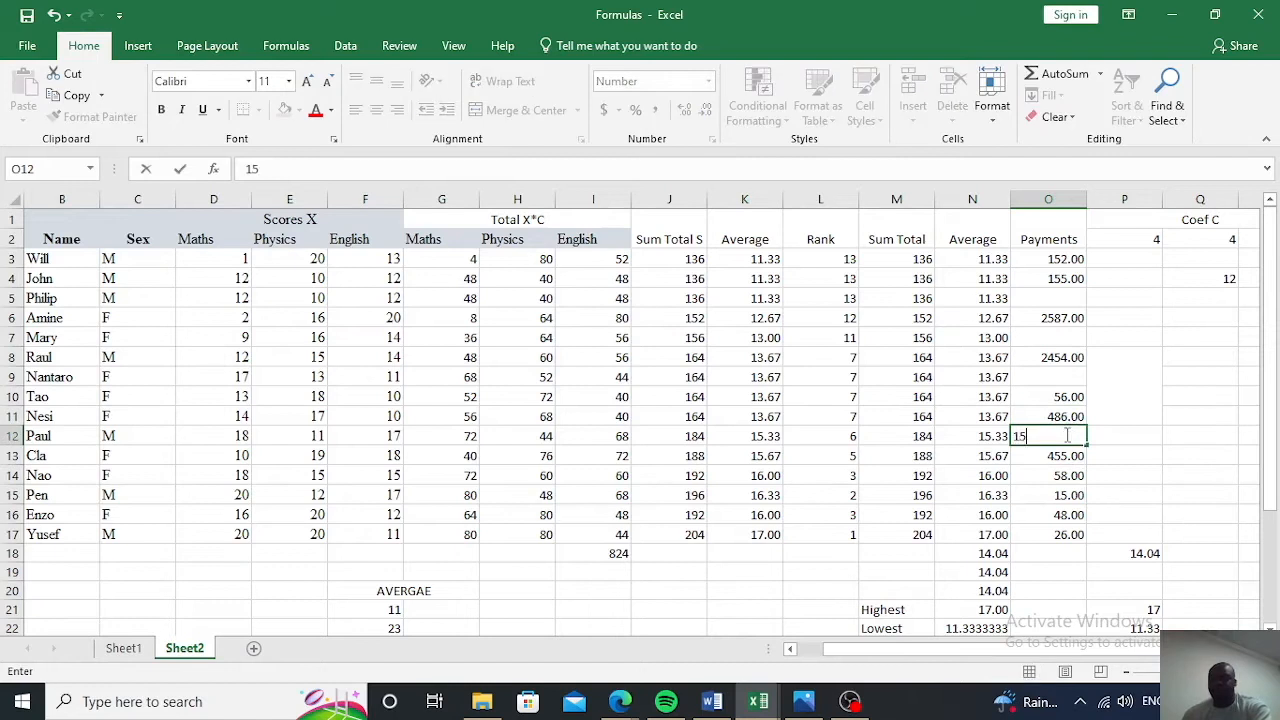
Fill the remaining gaps in the Payments column with 244 in O9, 542 in O7 and 754 in O5
click(1058, 375)
text(244)
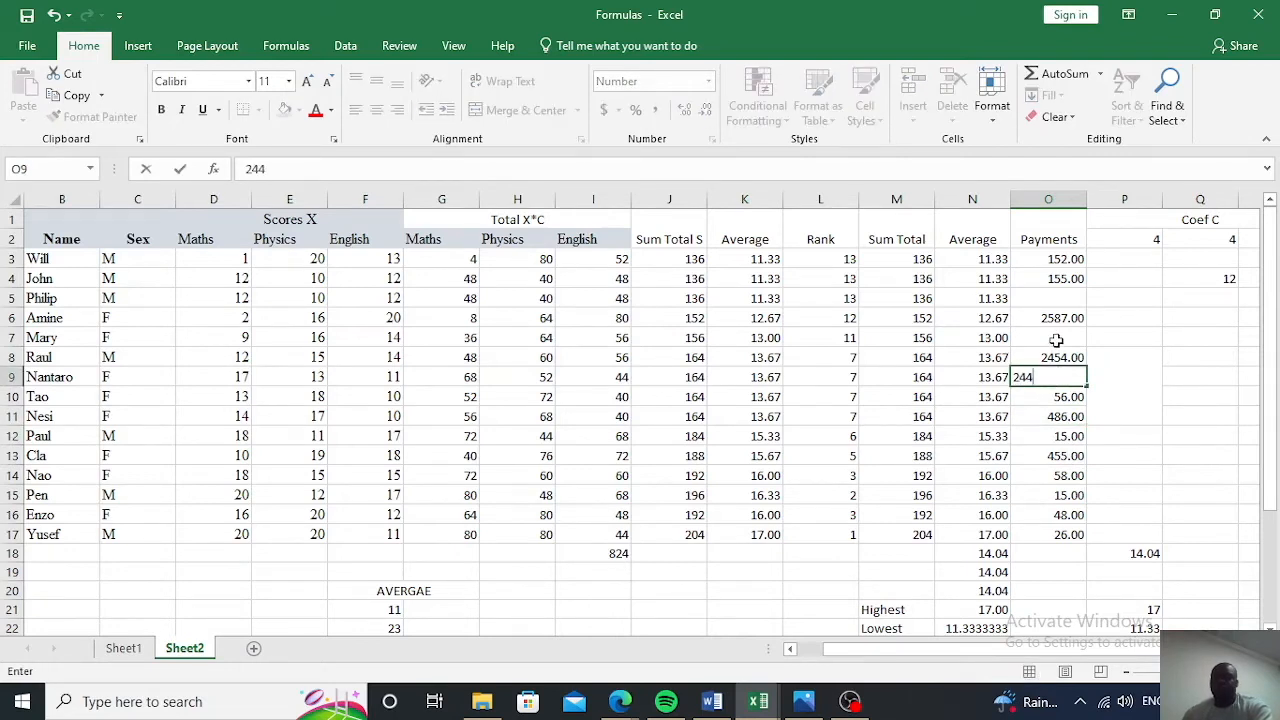
click(1056, 340)
text(542)
click(1052, 305)
text(754)
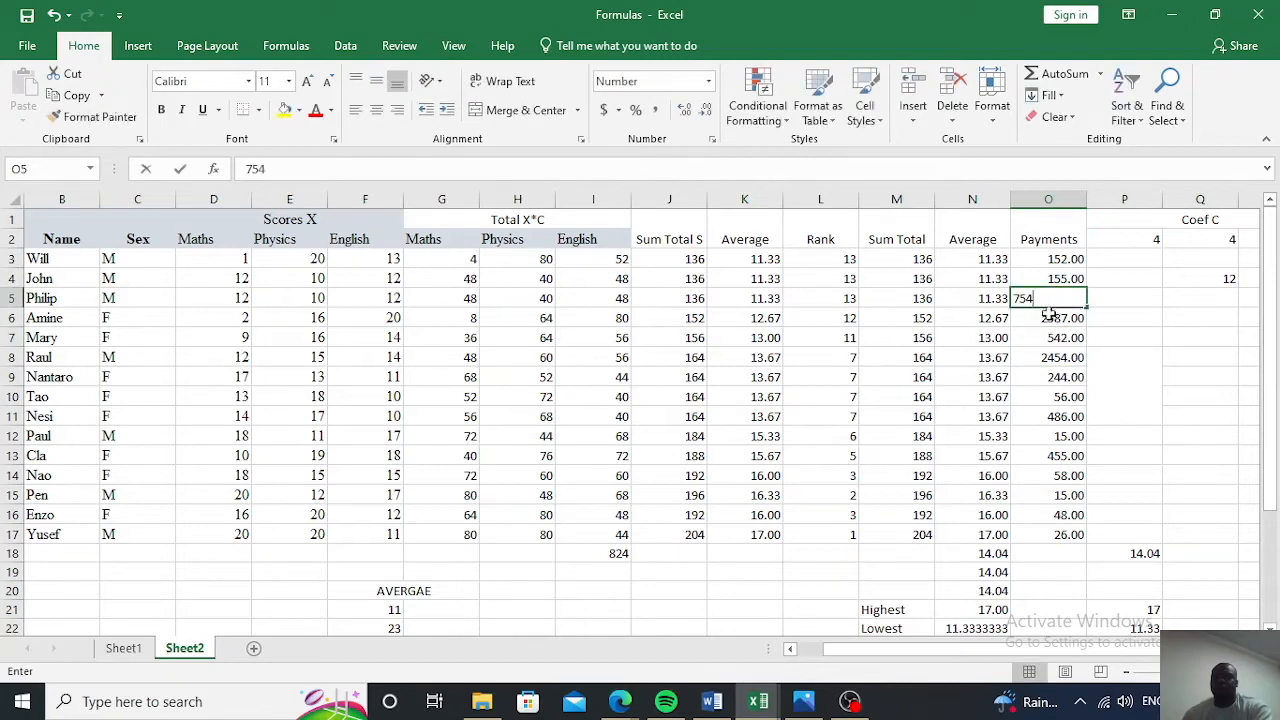
Set the payment in O12 to 552 and make the Payments heading bold
click(1046, 437)
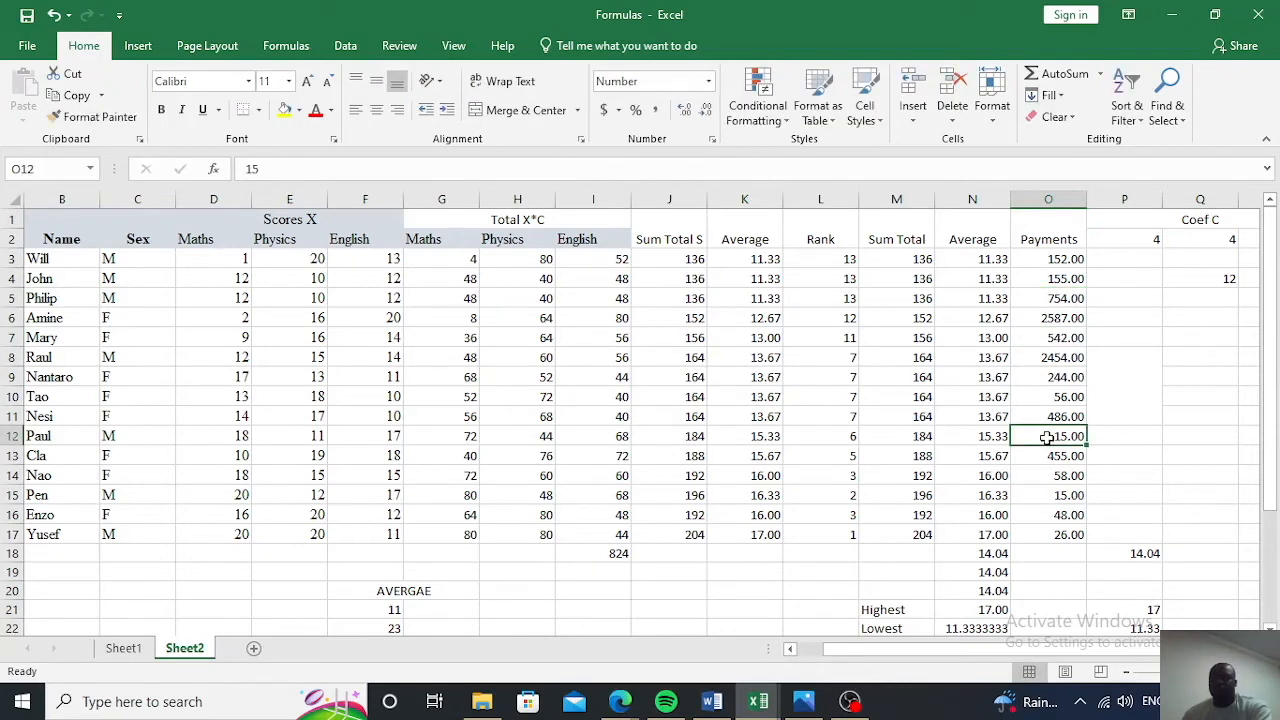
text(552)
click(1078, 552)
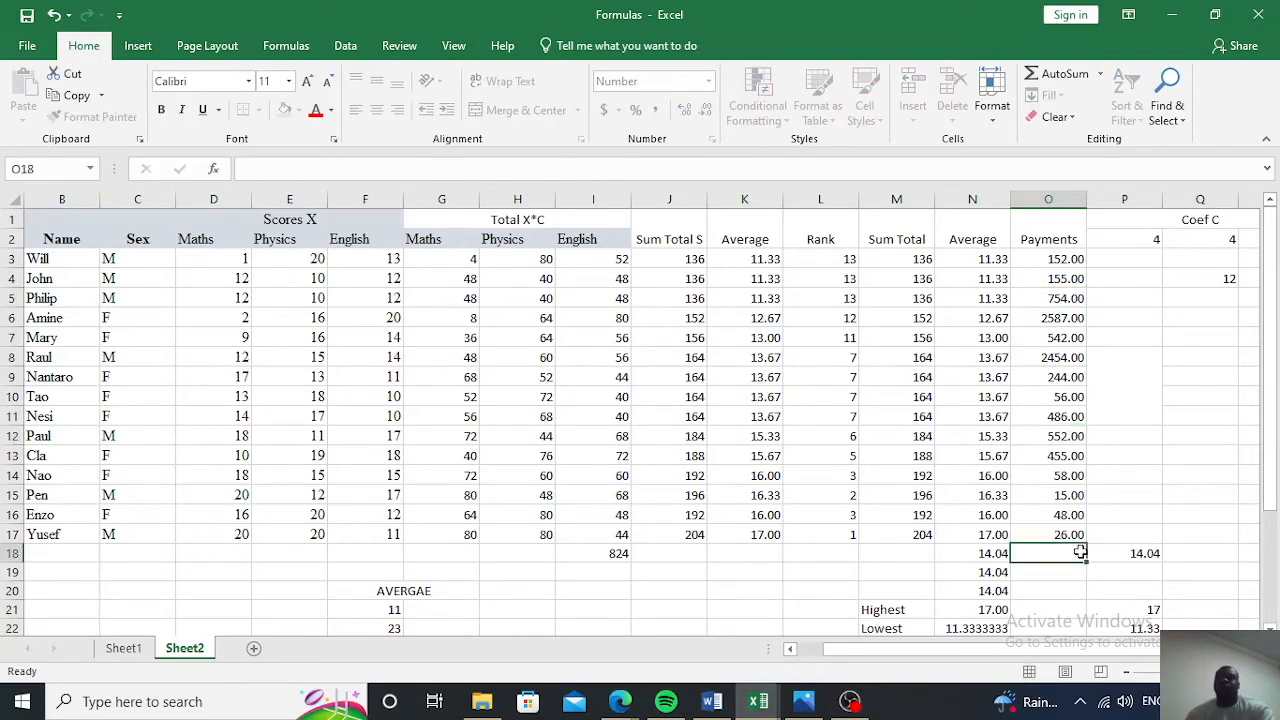
click(1050, 241)
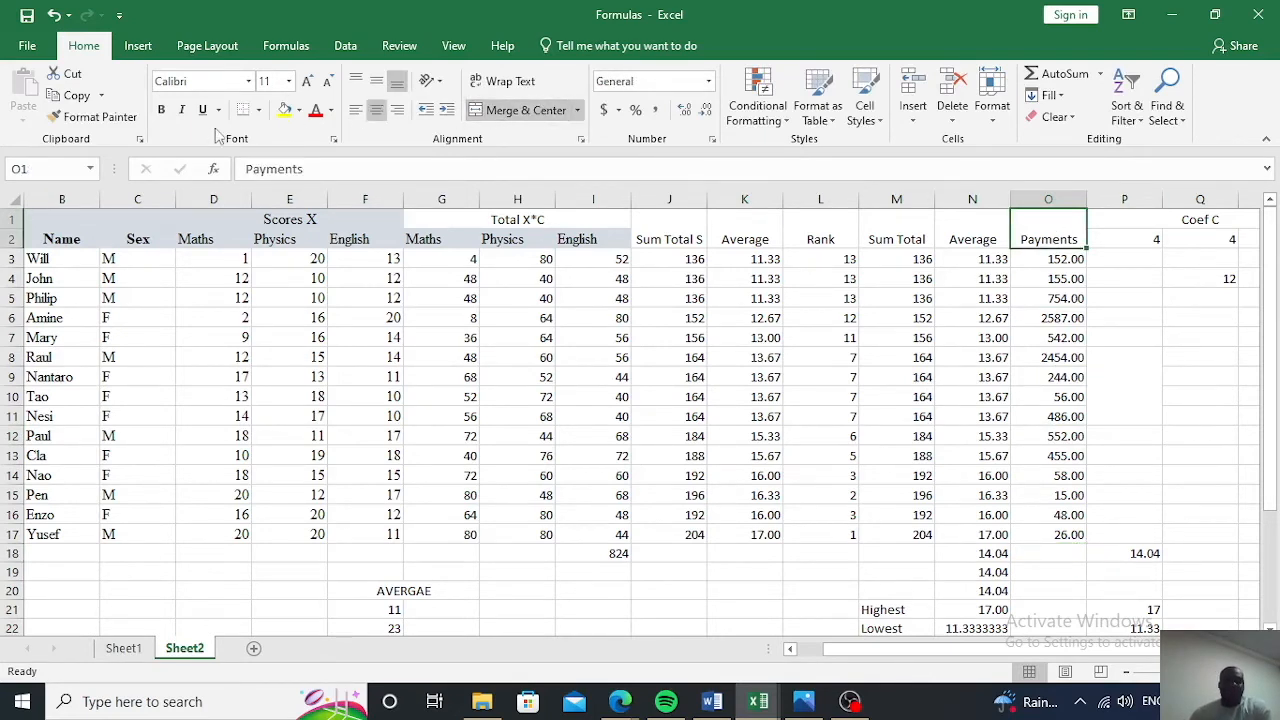
click(161, 110)
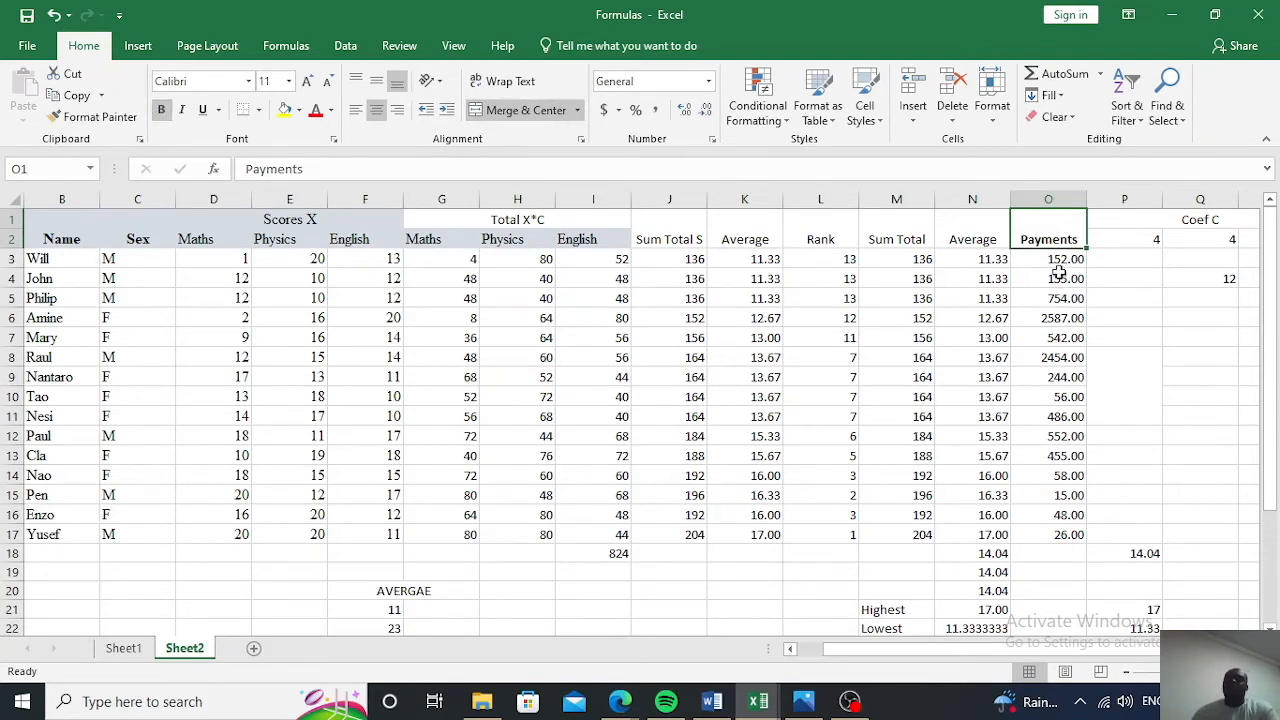
Clear the summary values and labels below the table in cells L18:P23
drag(1062, 262, 1060, 298)
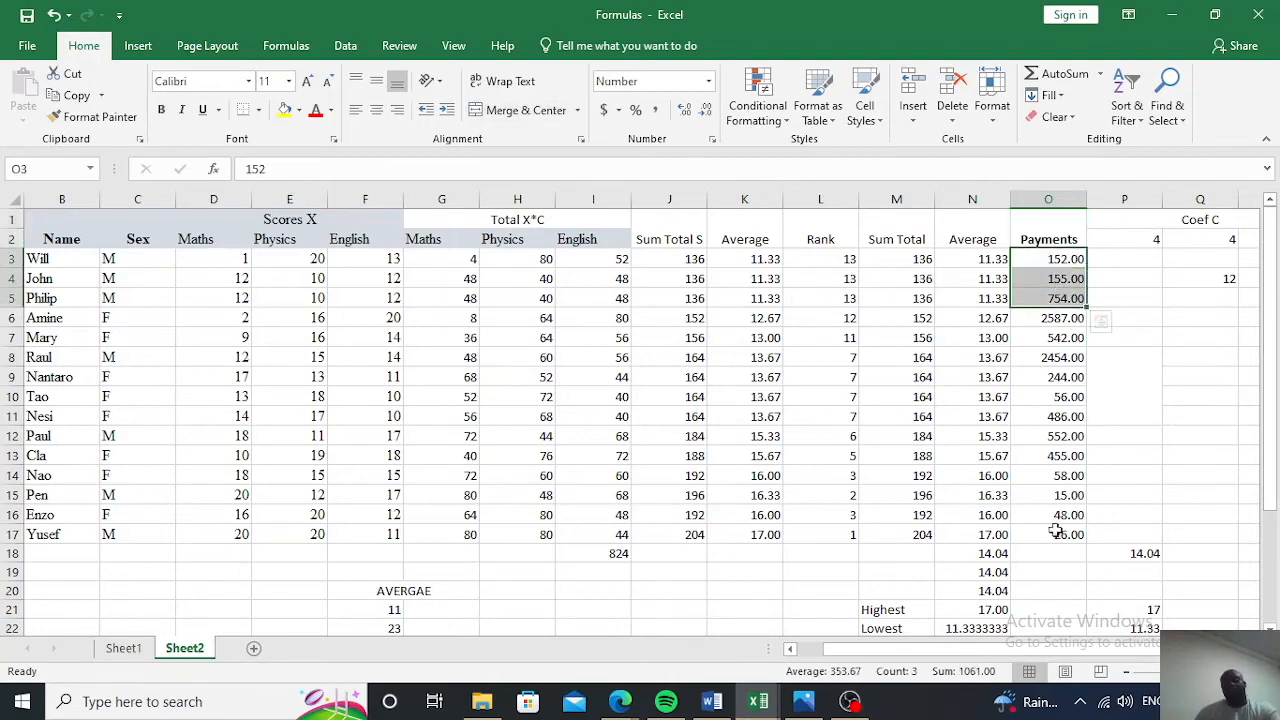
scroll(1056, 531, down, 1)
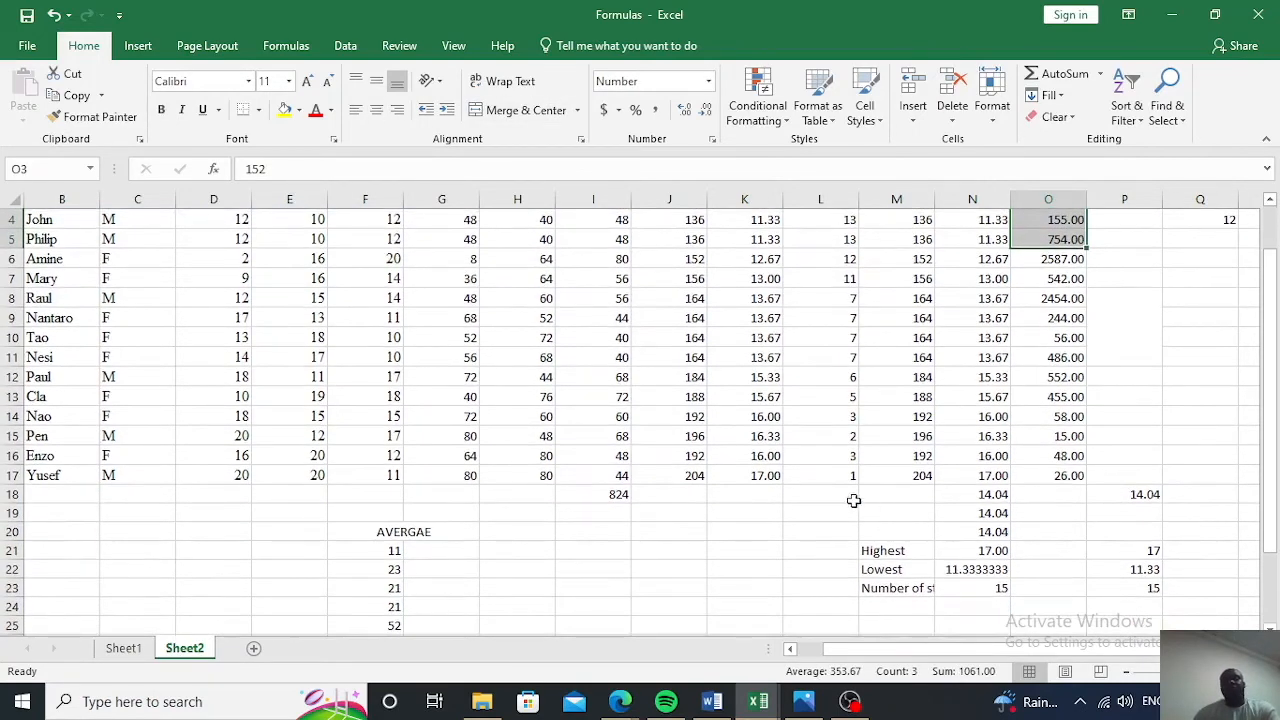
drag(786, 500, 1151, 587)
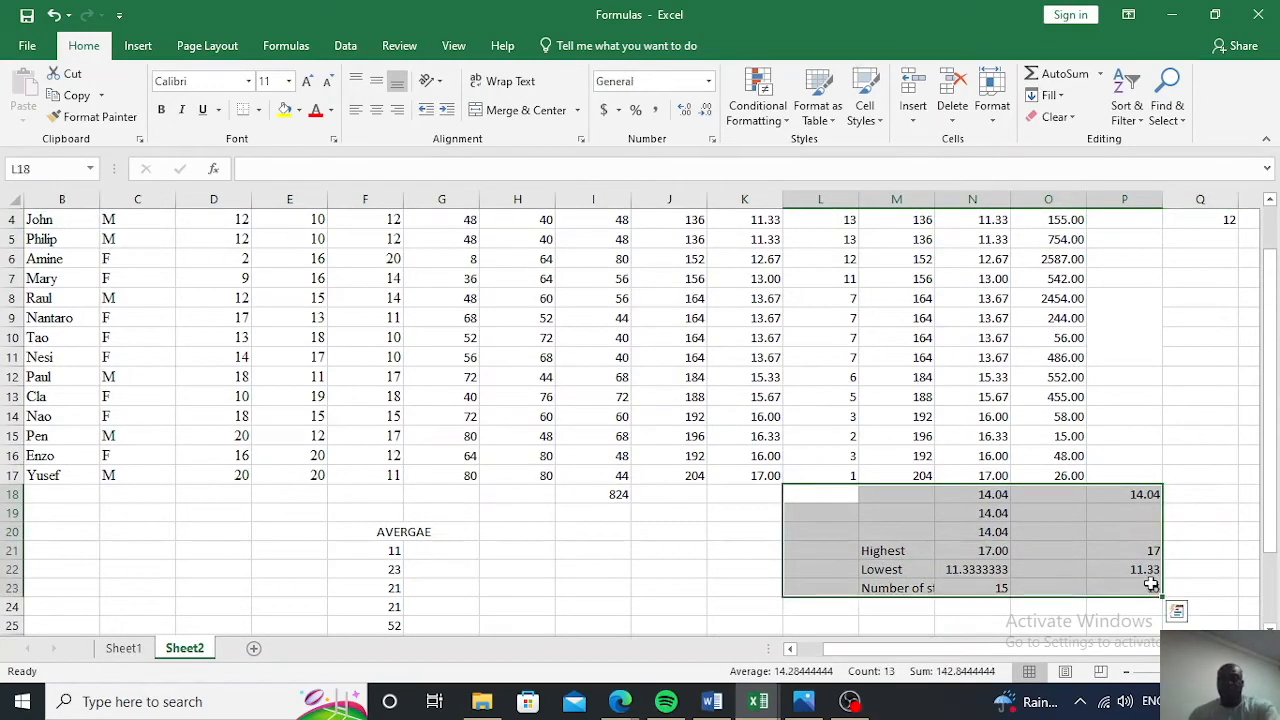
key(Delete)
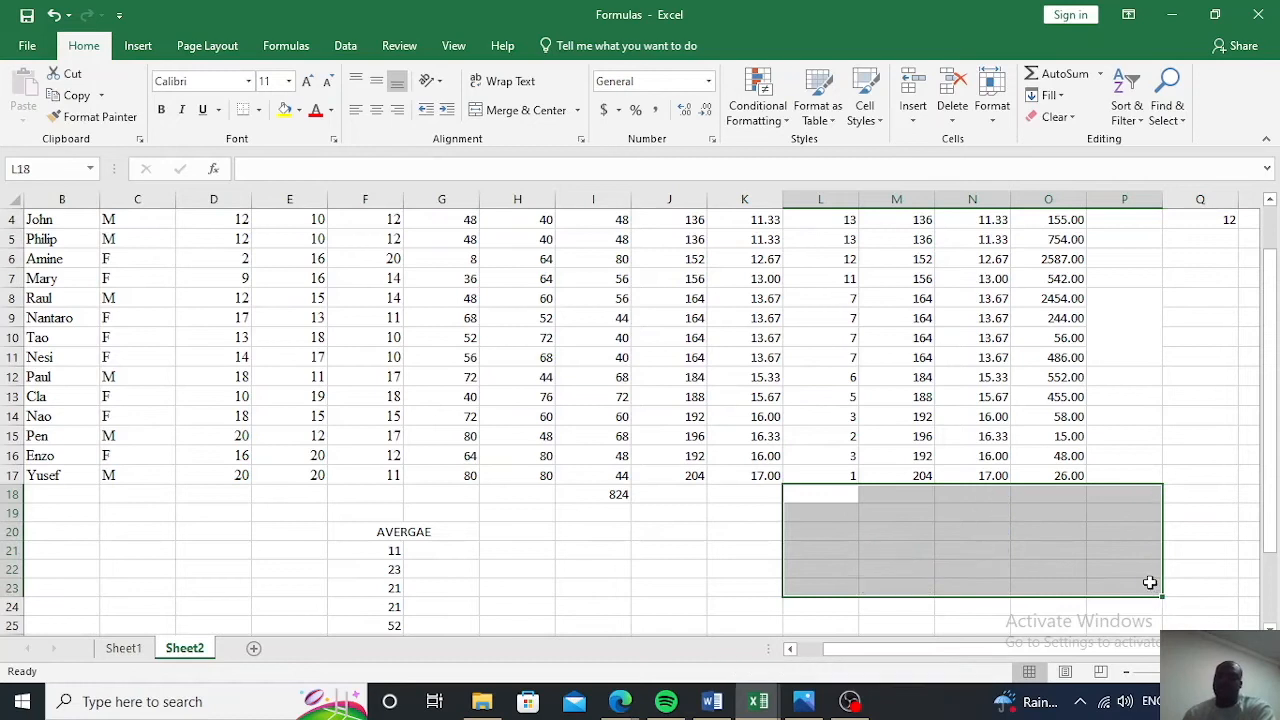
click(1183, 449)
scroll(1183, 449, up, 1)
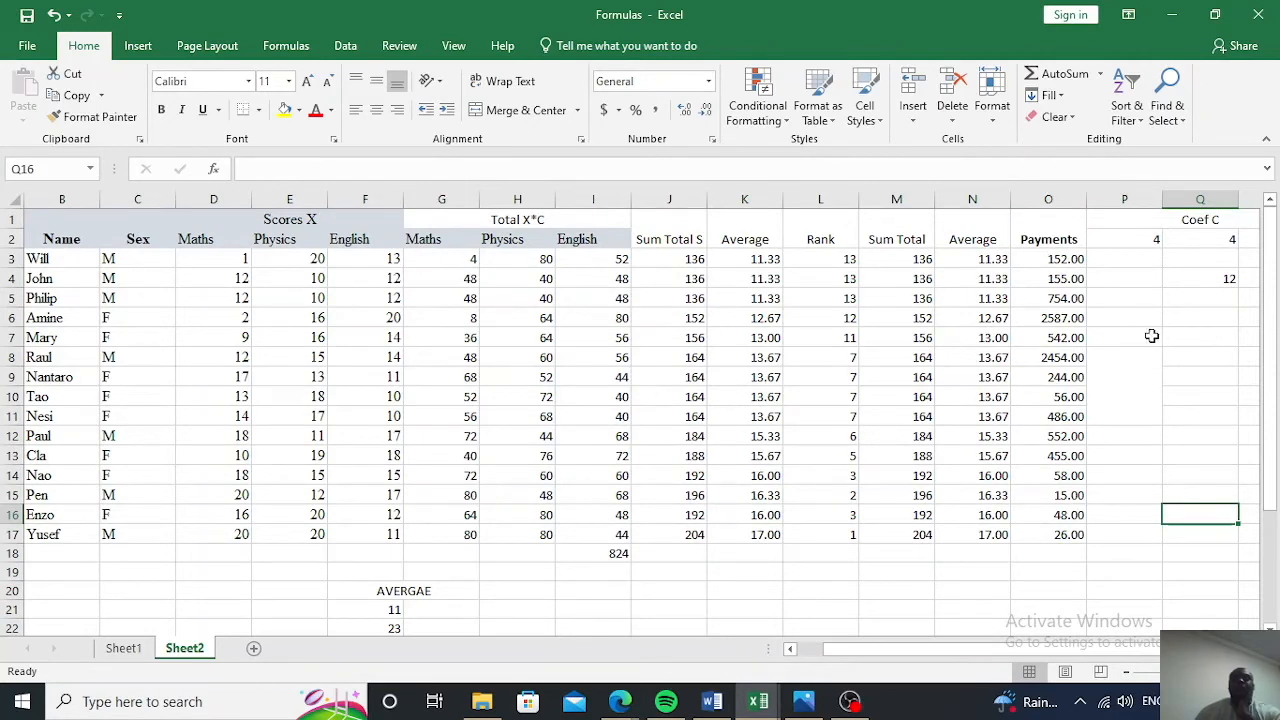
Format the payments in O3:O17 as Currency with no decimal places
click(1068, 256)
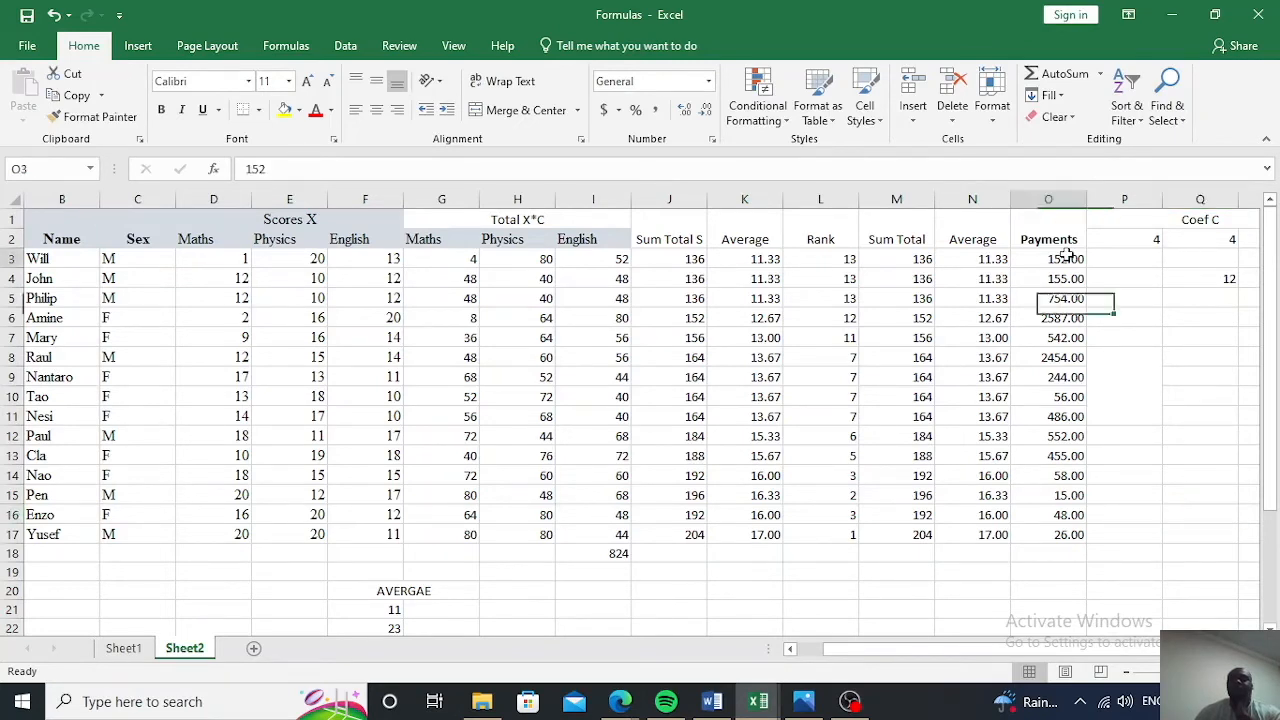
drag(1068, 256, 1045, 534)
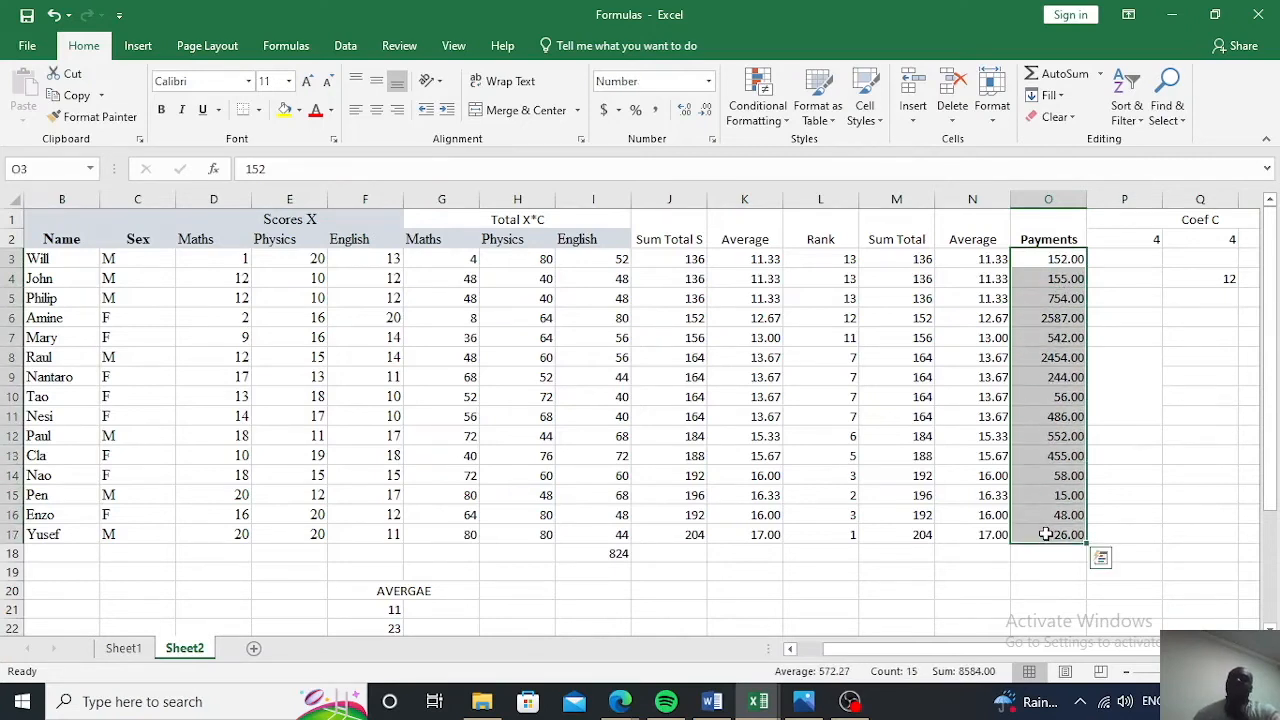
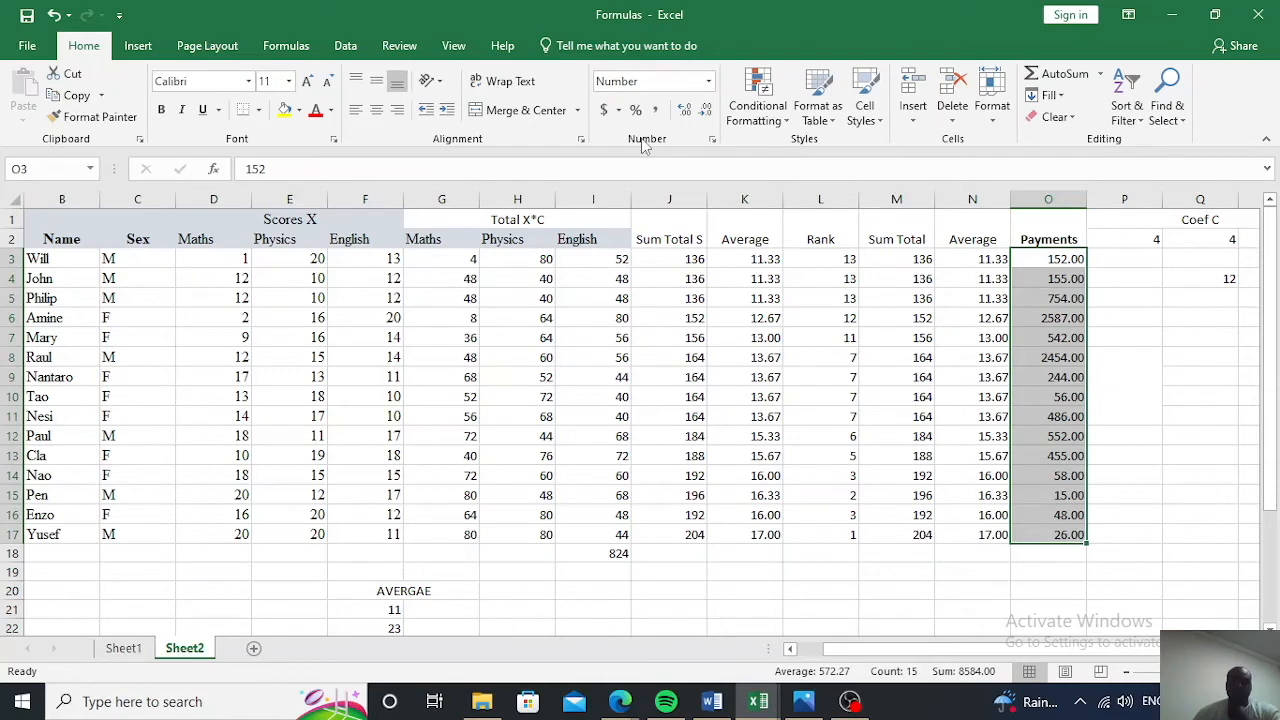
click(708, 84)
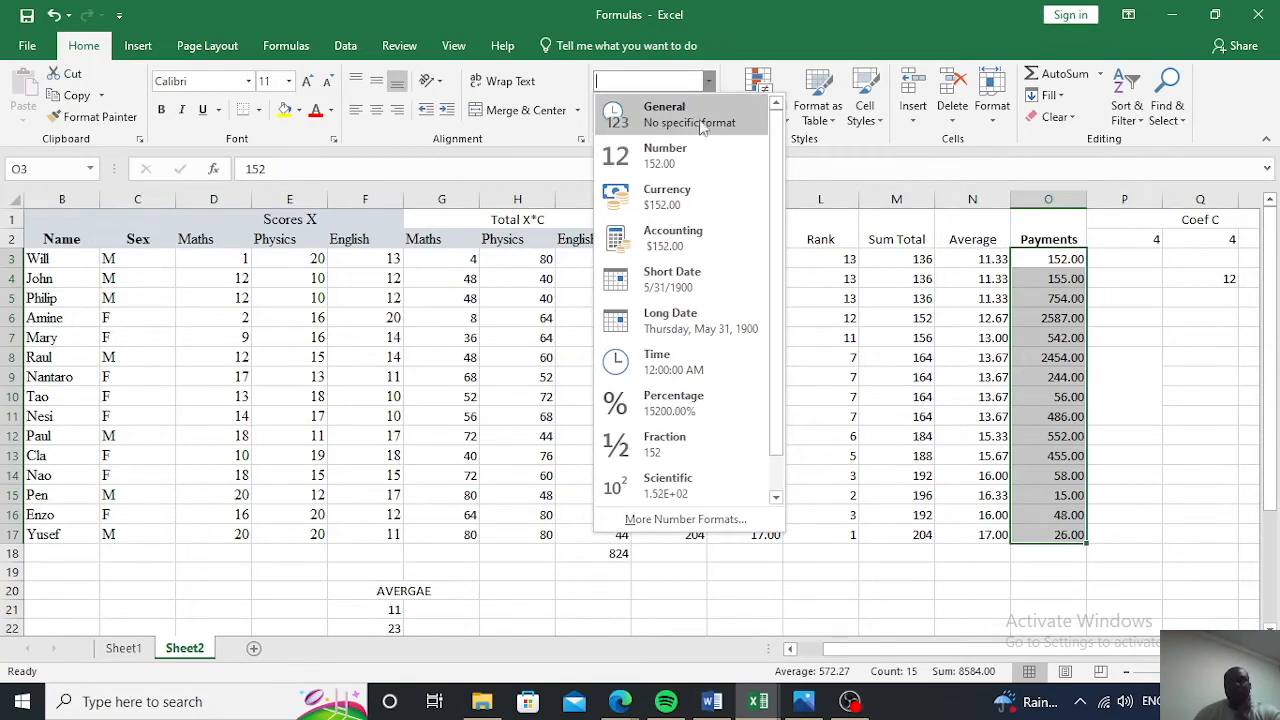
click(675, 196)
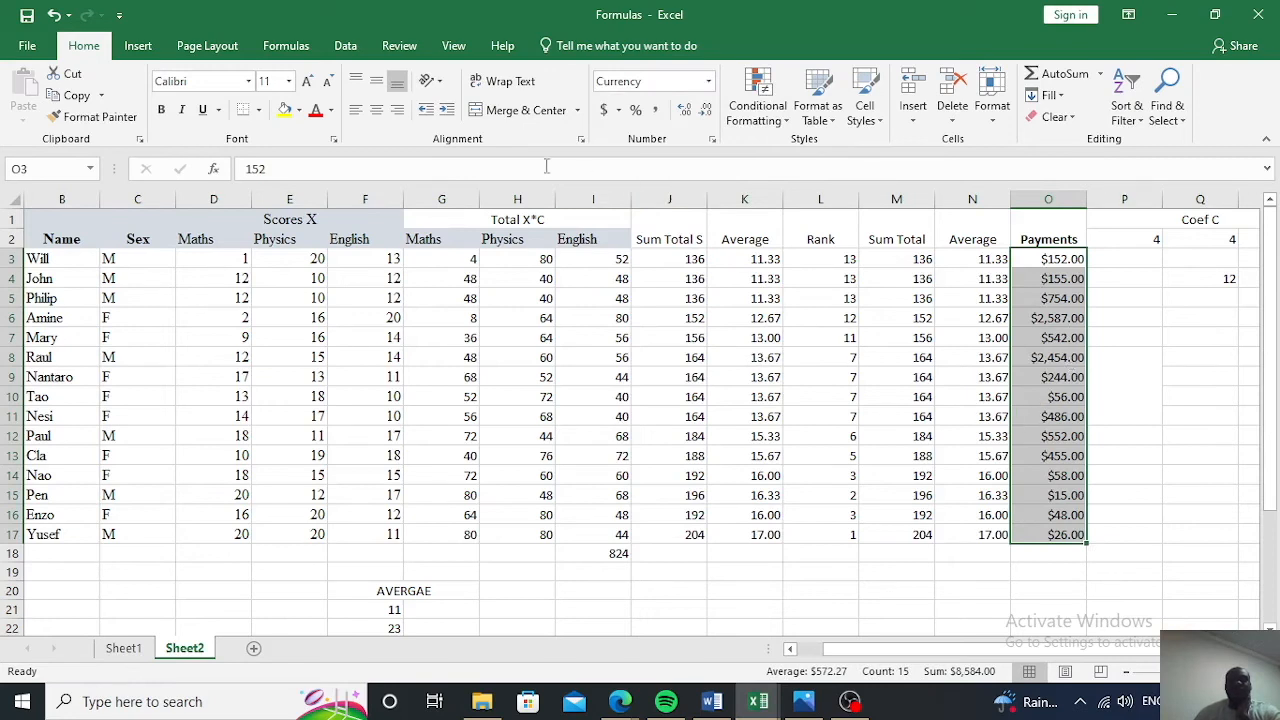
click(705, 112)
click(705, 112)
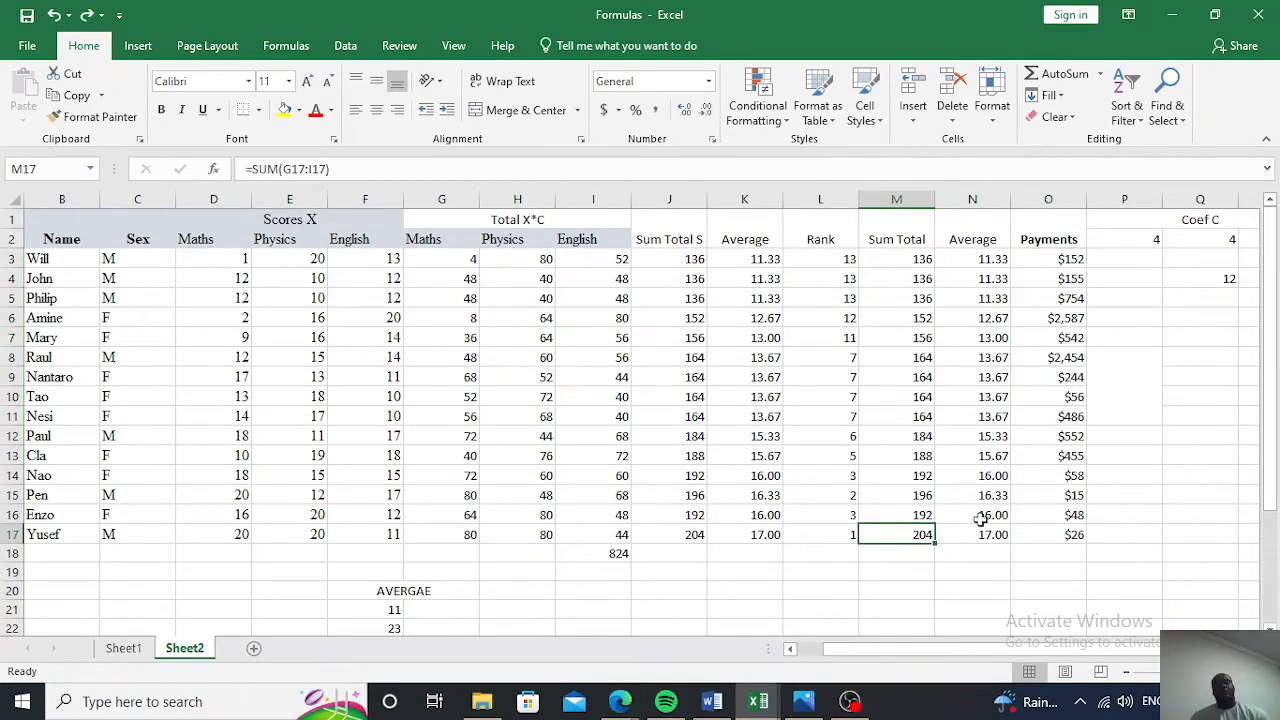
Apply the Fraction number format to the averages in N3:N17
drag(983, 259, 983, 377)
drag(972, 507, 978, 533)
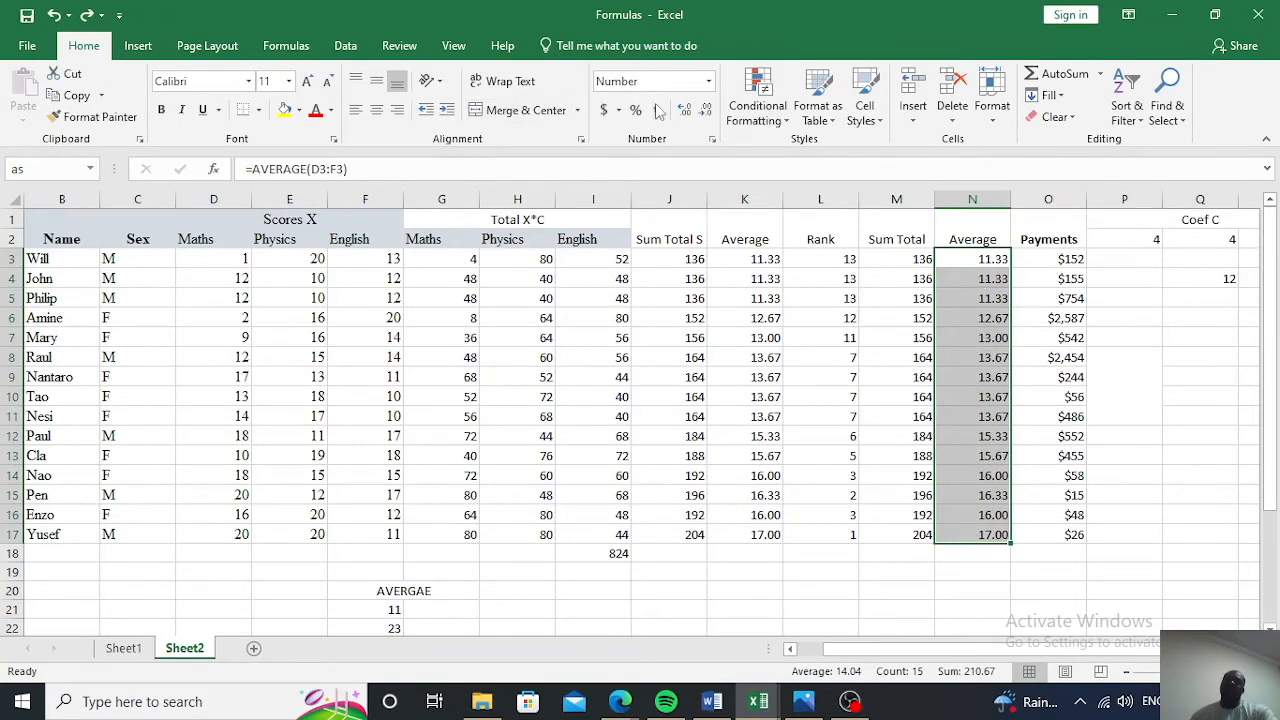
click(709, 81)
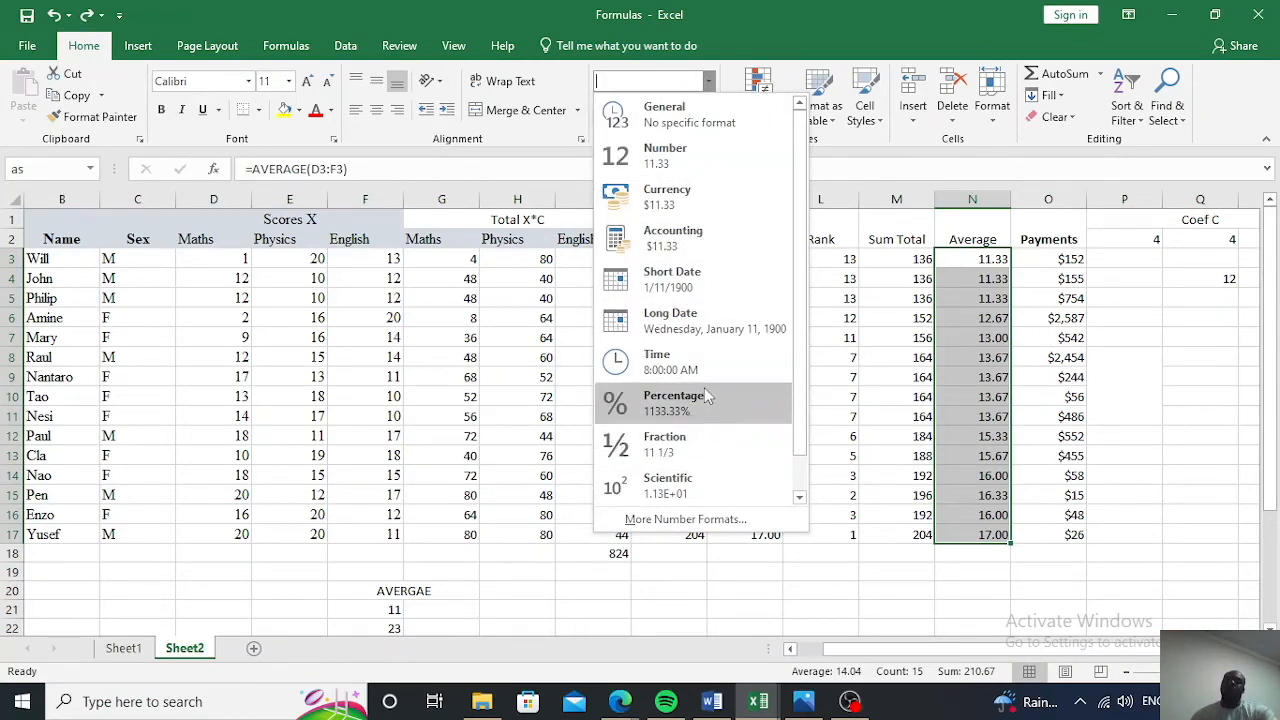
click(700, 462)
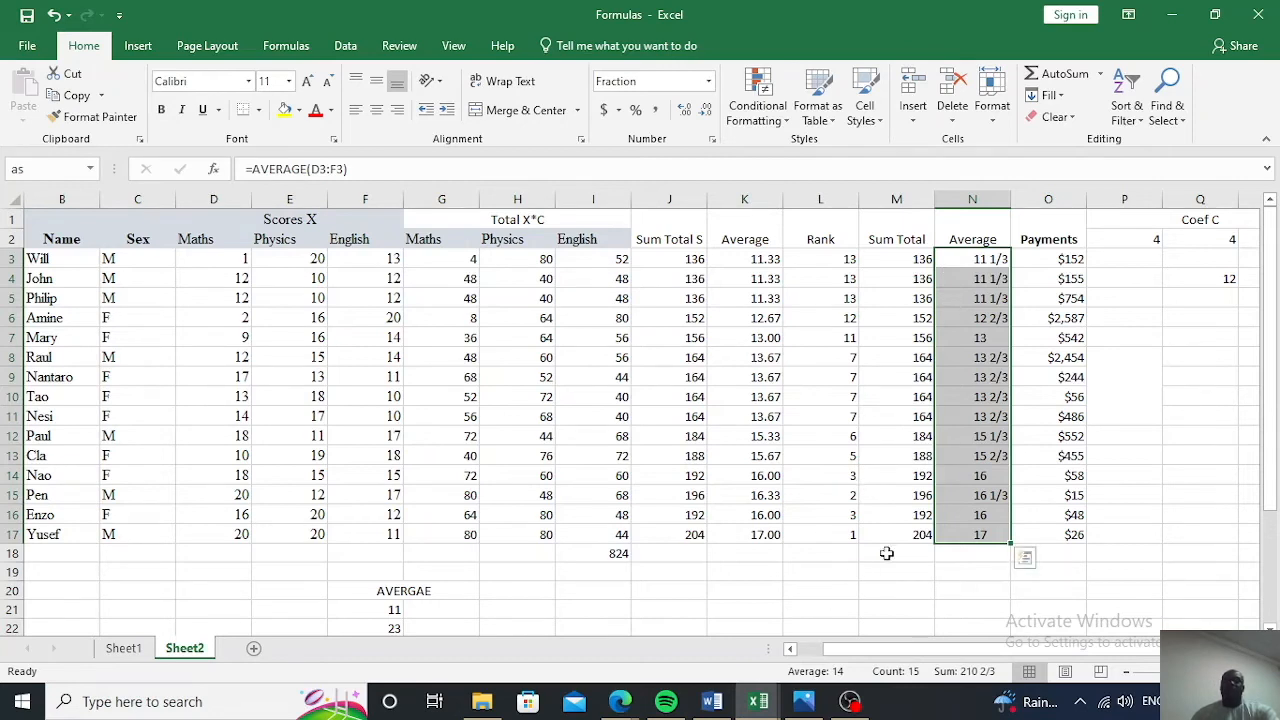
Apply the Accounting number format to the payments in O3:O17
click(838, 557)
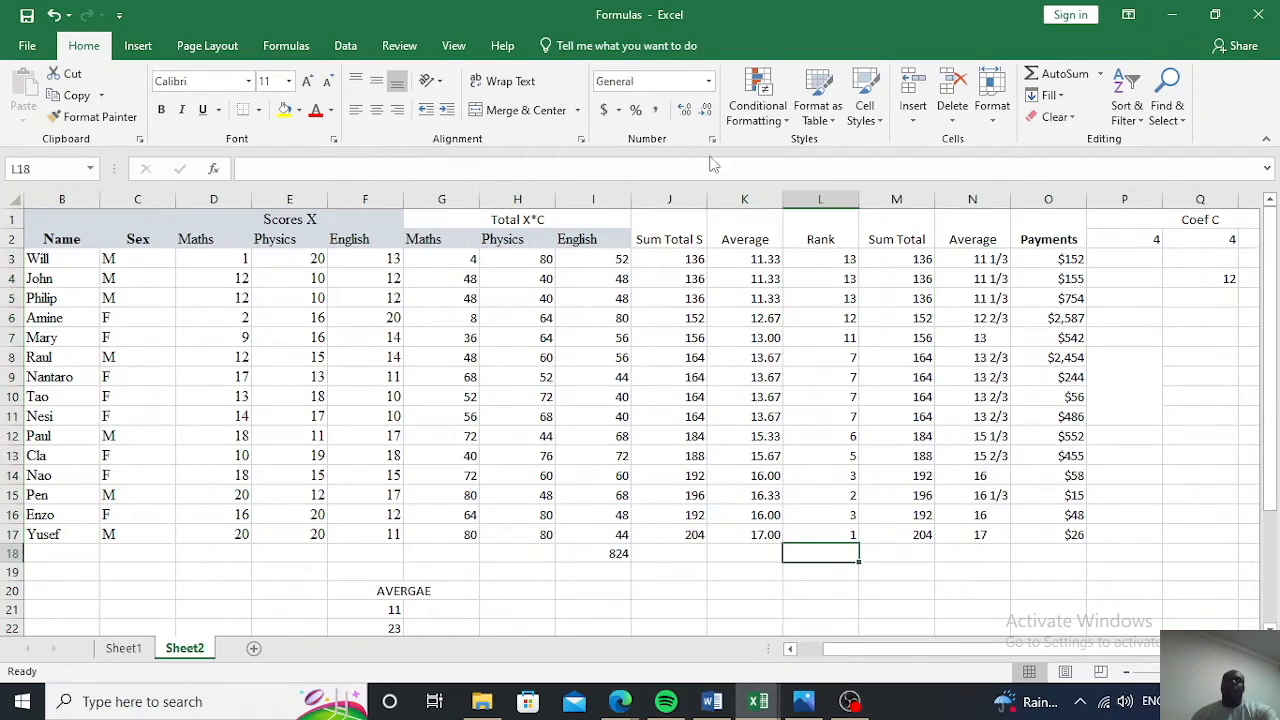
scroll(806, 303, down, 1)
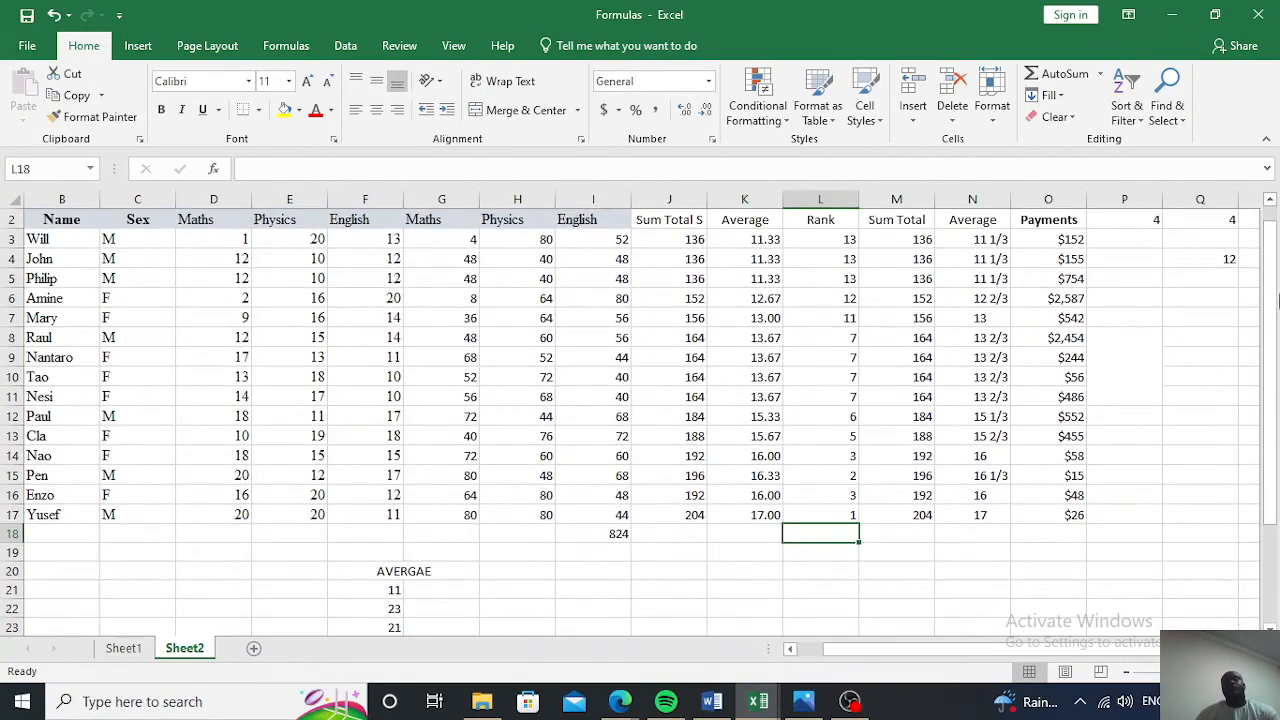
scroll(1053, 290, up, 1)
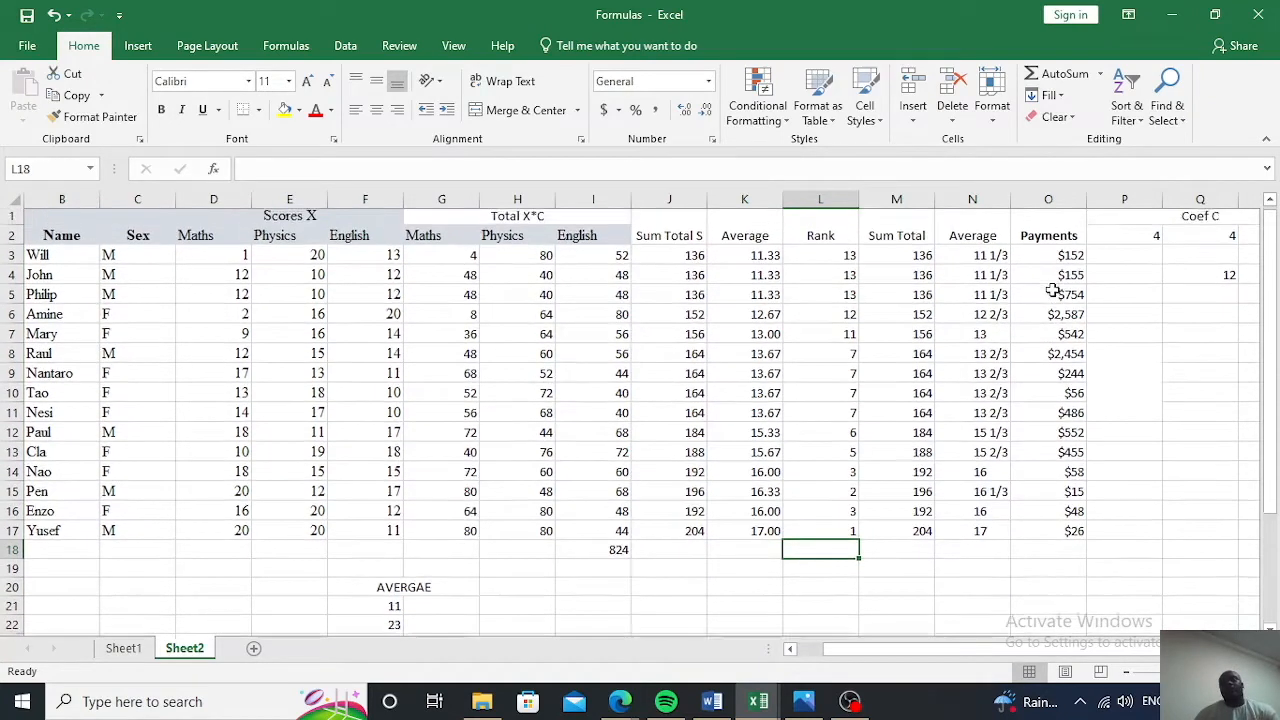
drag(1053, 258, 1068, 538)
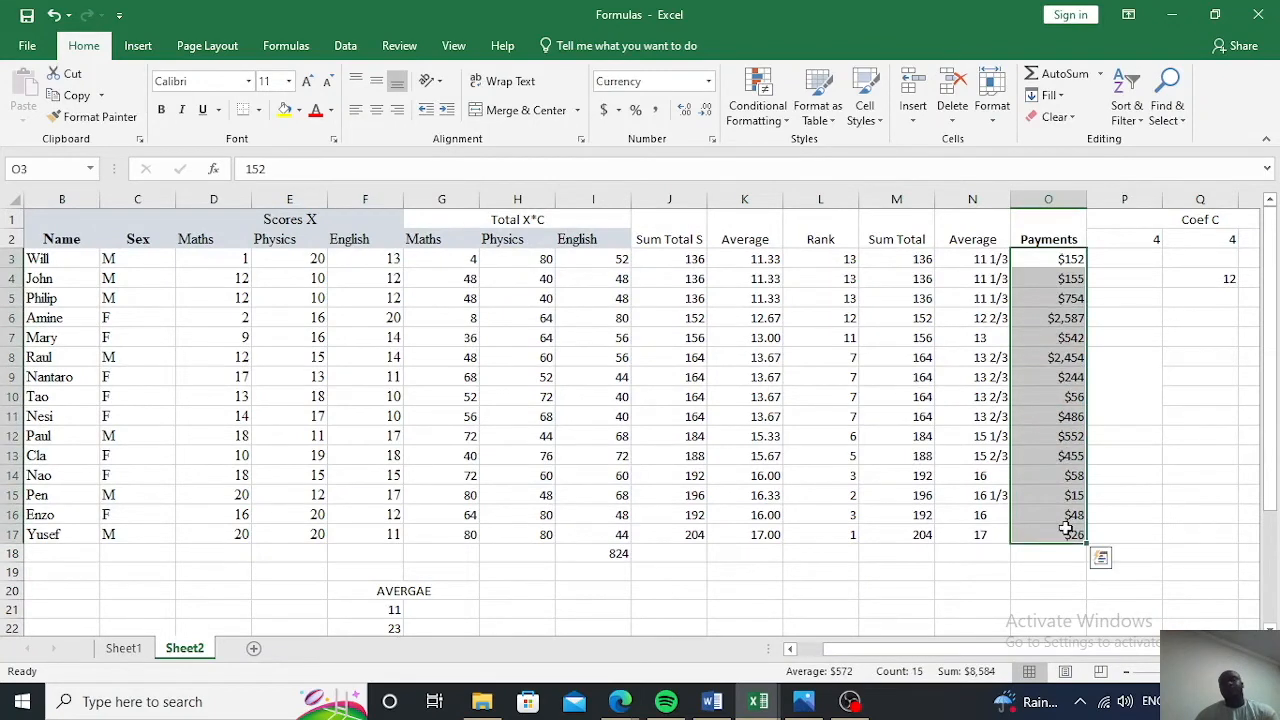
click(711, 84)
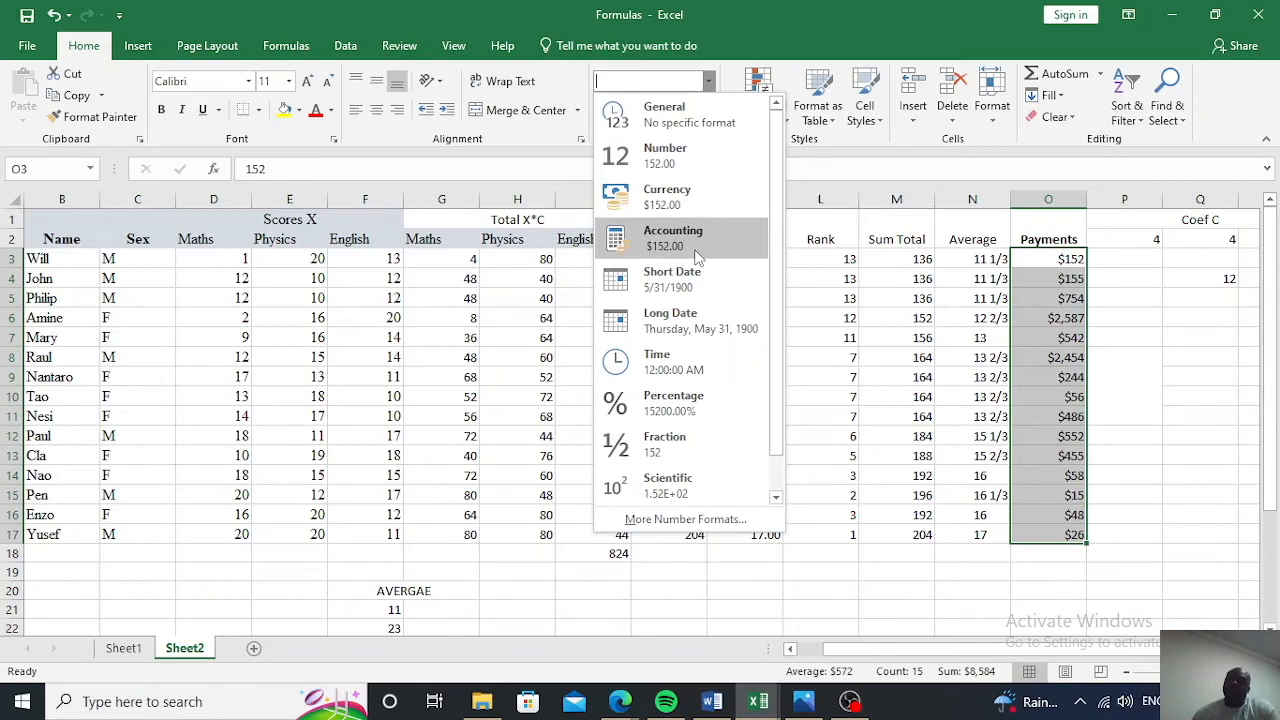
click(866, 322)
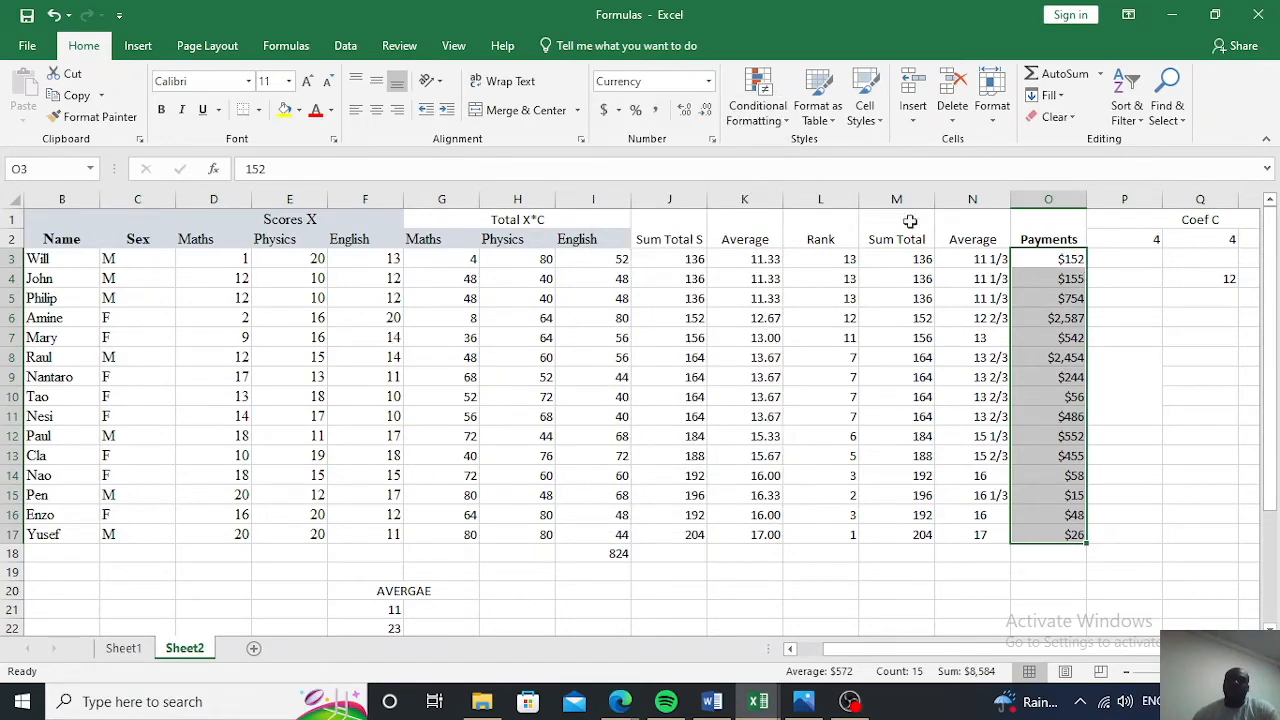
click(709, 82)
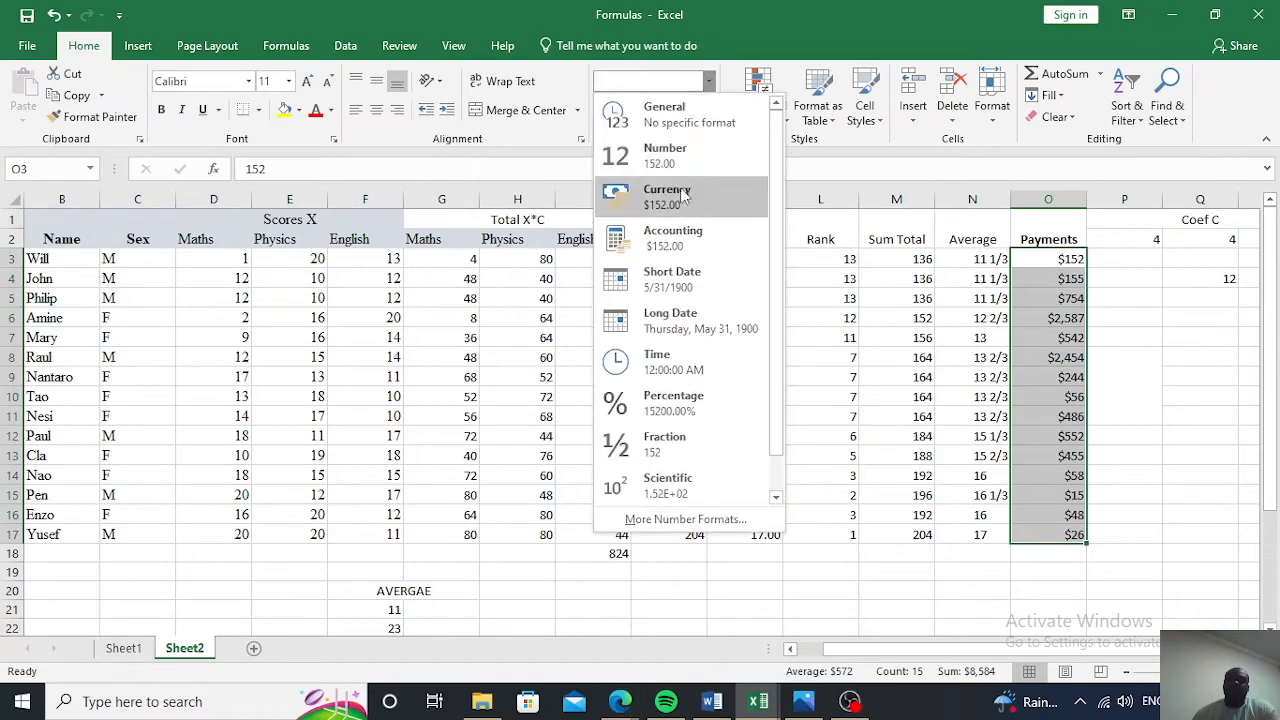
click(680, 240)
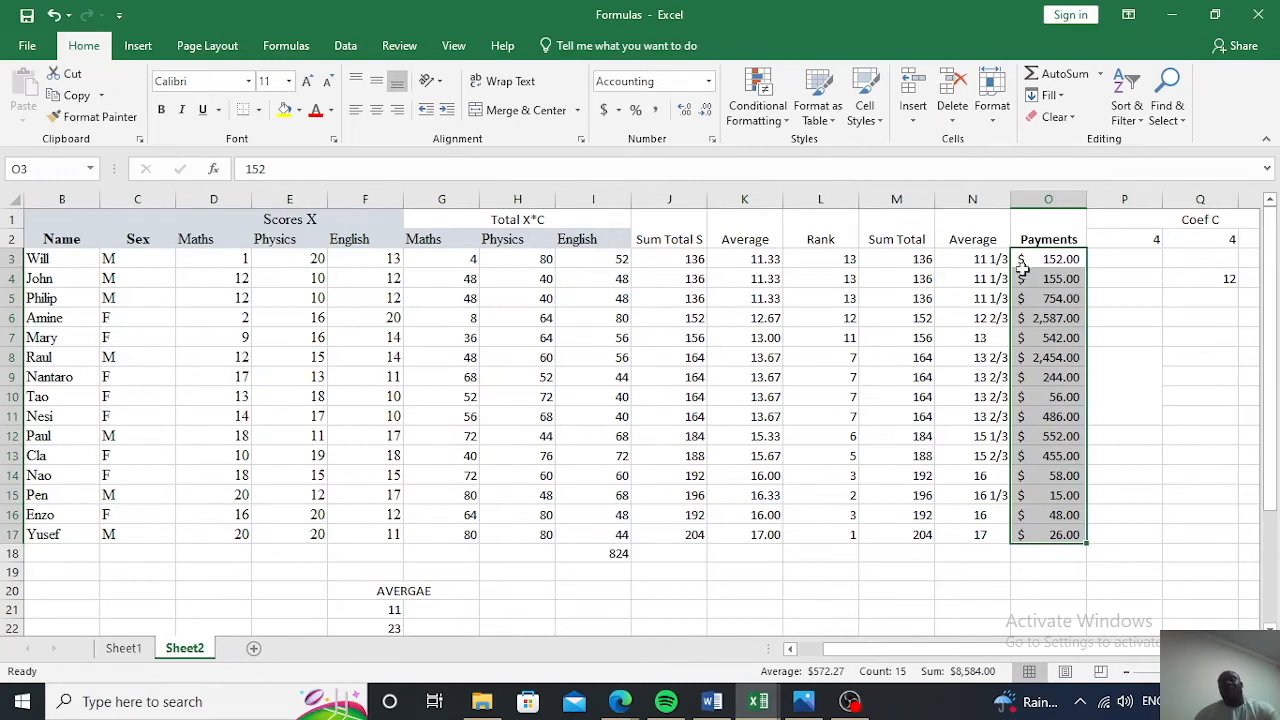
Review the detailed number format settings for the payments in O3:O17, keeping Accounting with two decimal places and the $ symbol
click(1045, 282)
click(1046, 262)
click(1040, 277)
click(1044, 261)
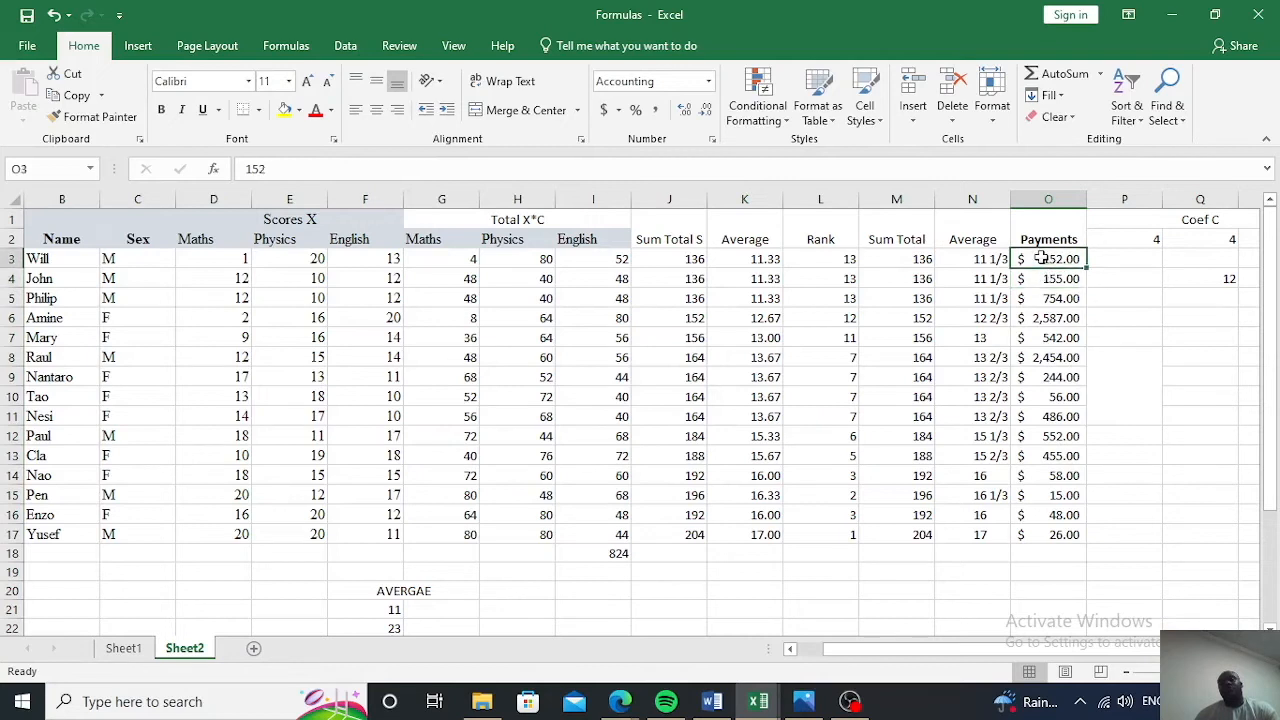
mouse_move(1042, 268)
mouse_down()
mouse_move(1043, 325)
mouse_move(1046, 262)
mouse_up()
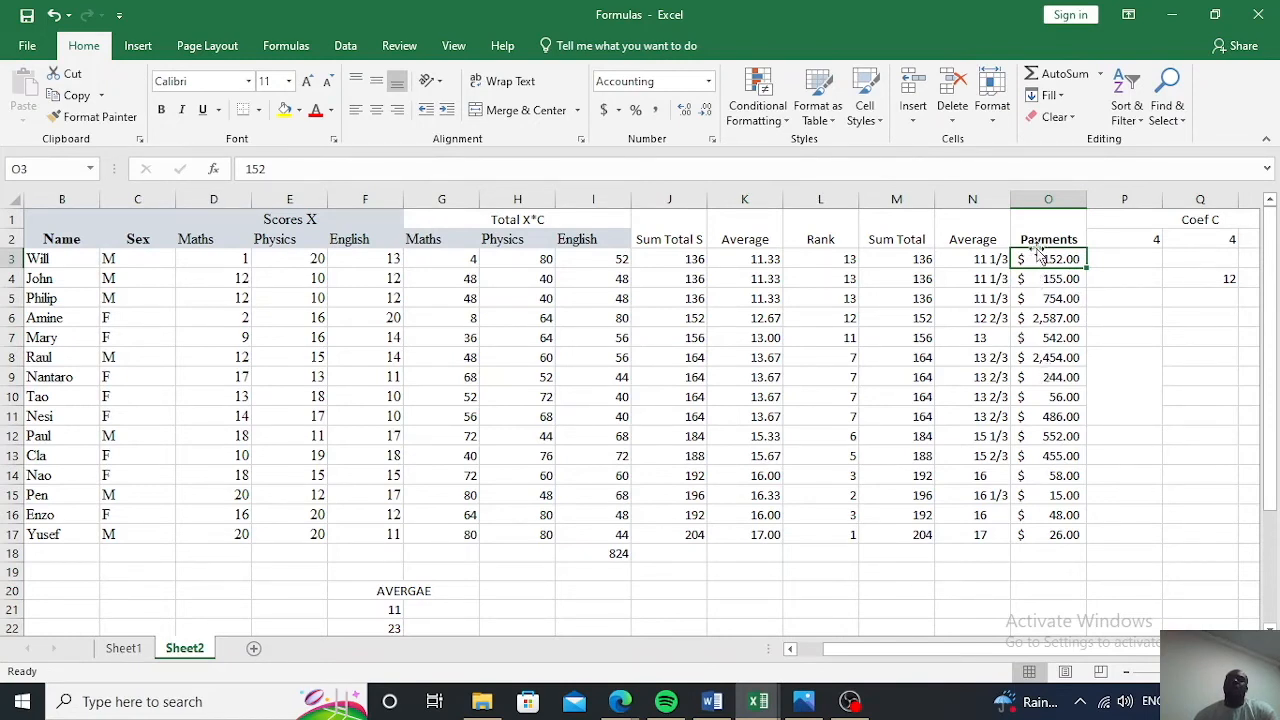
drag(1053, 258, 1063, 536)
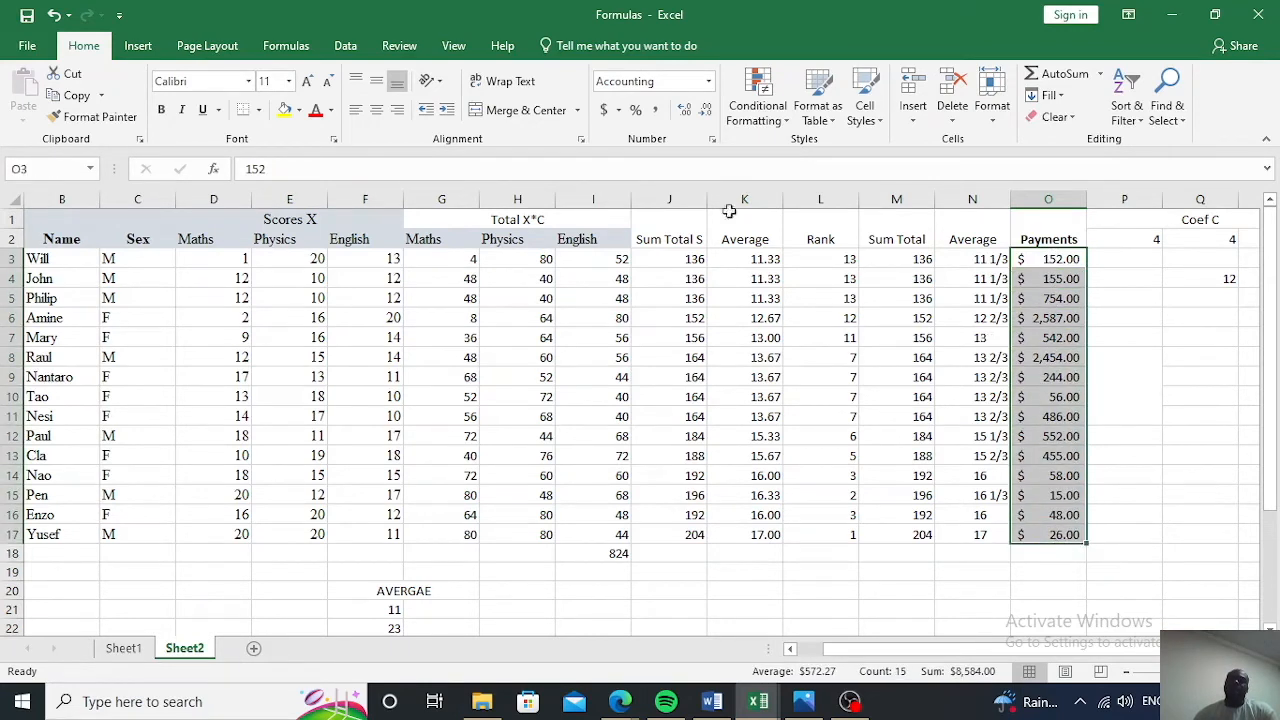
click(710, 82)
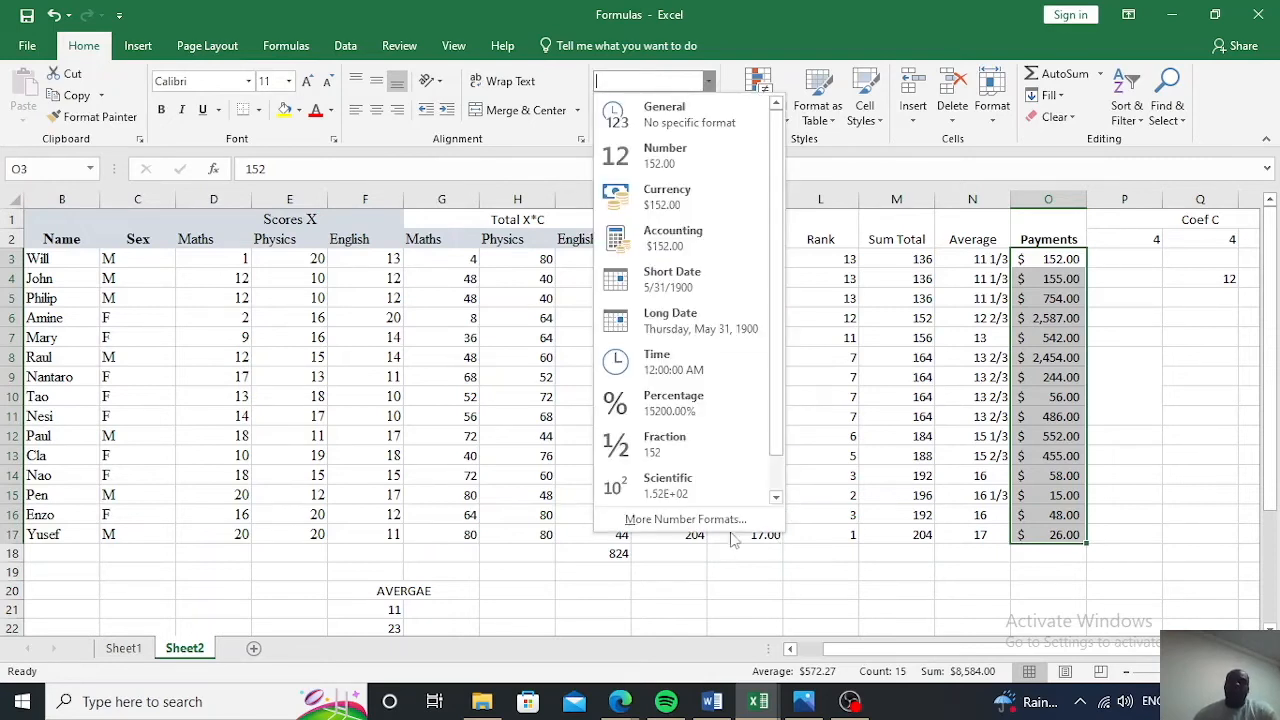
click(686, 519)
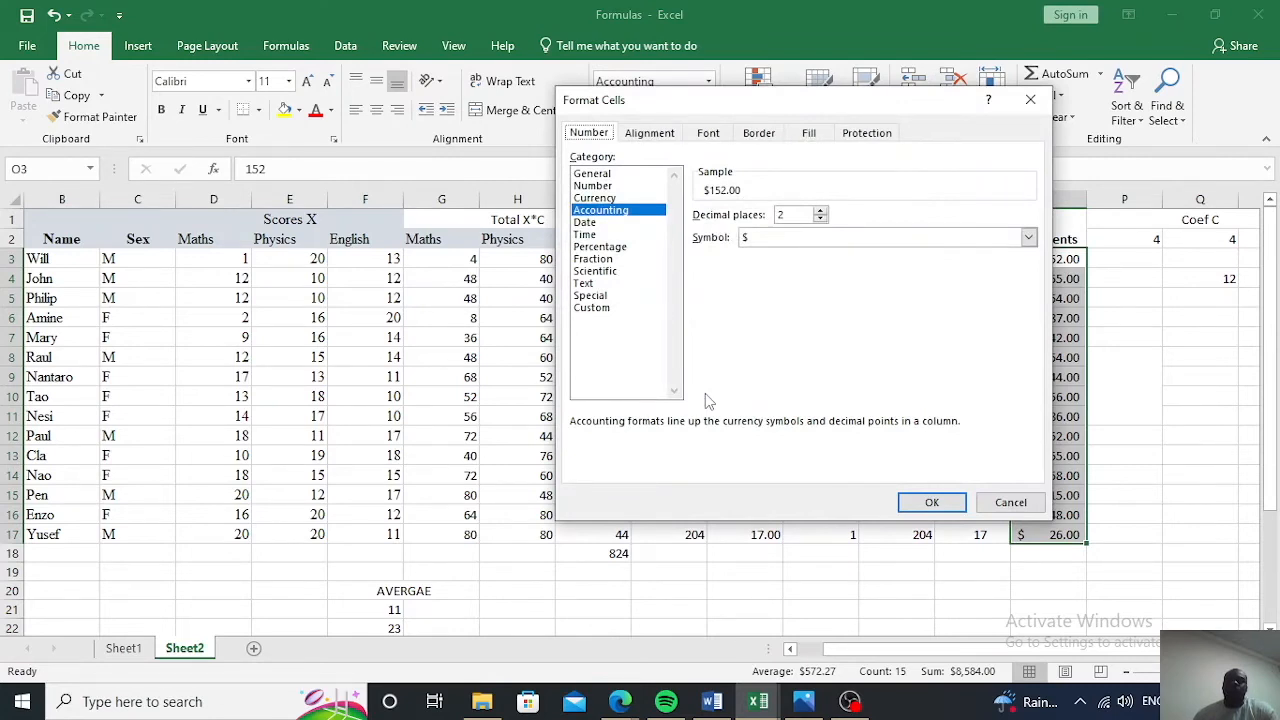
click(931, 502)
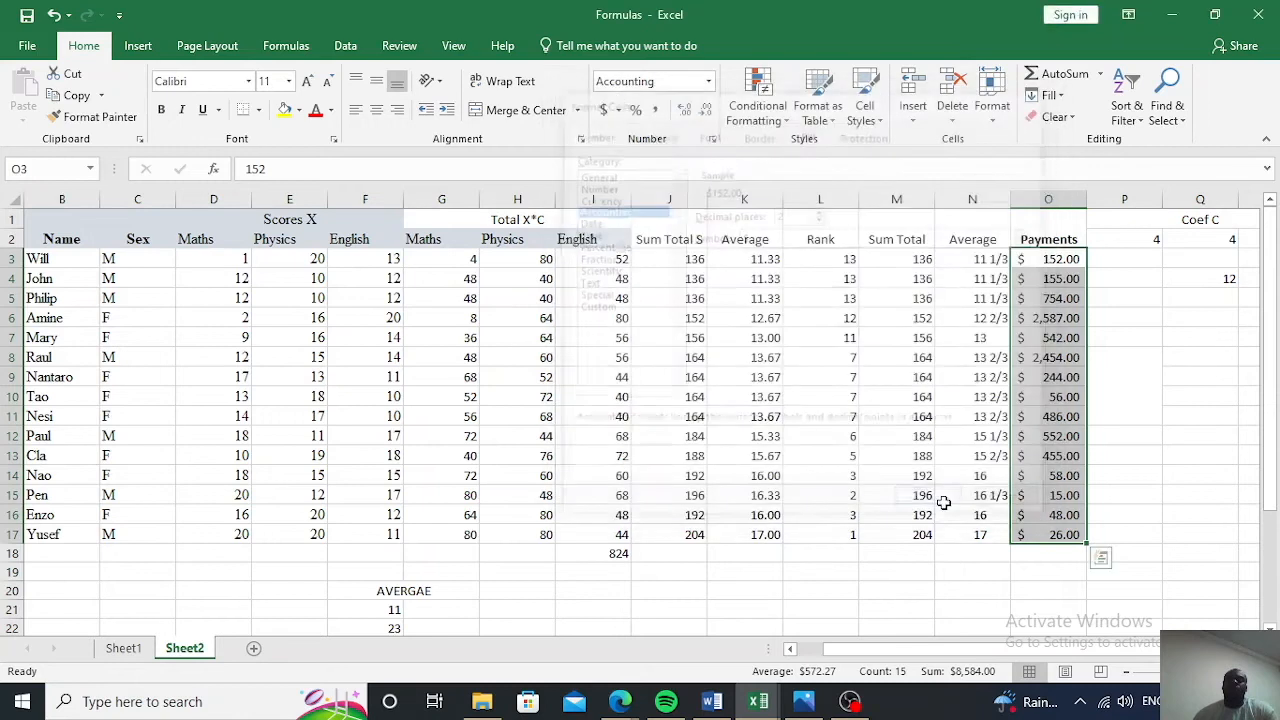
scroll(900, 500, left, 1)
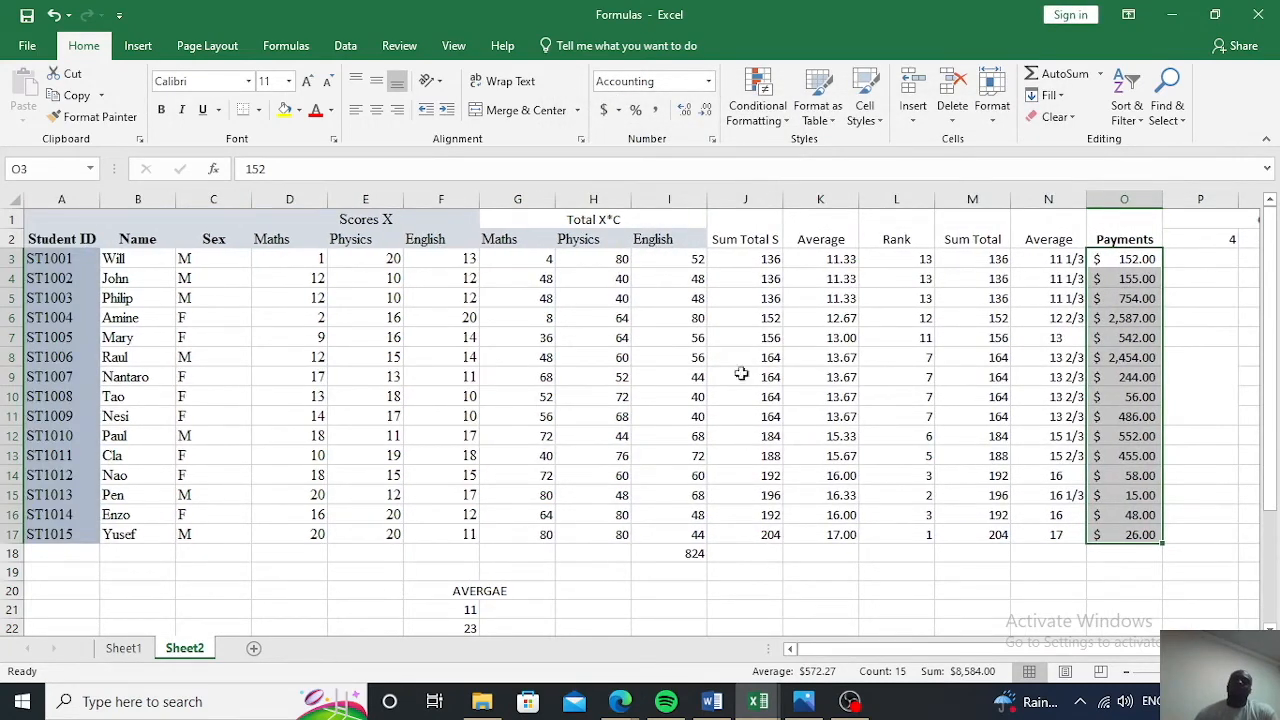
click(708, 82)
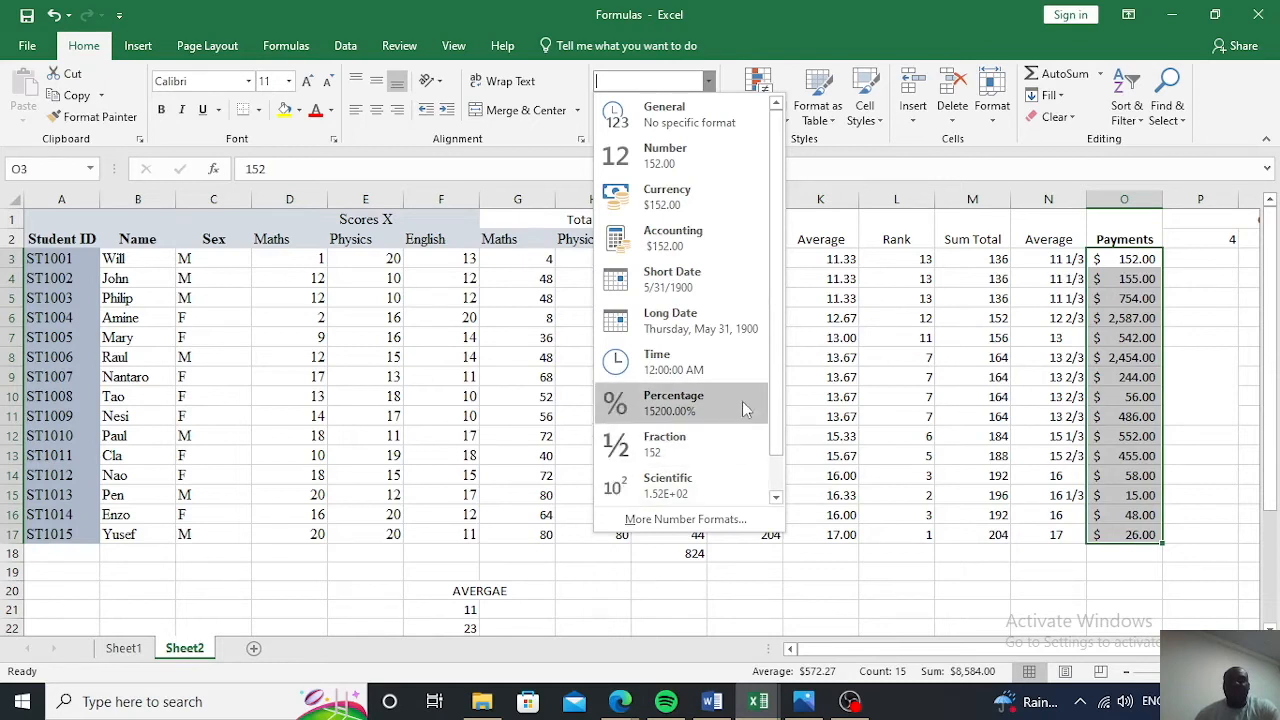
scroll(742, 362, down, 1)
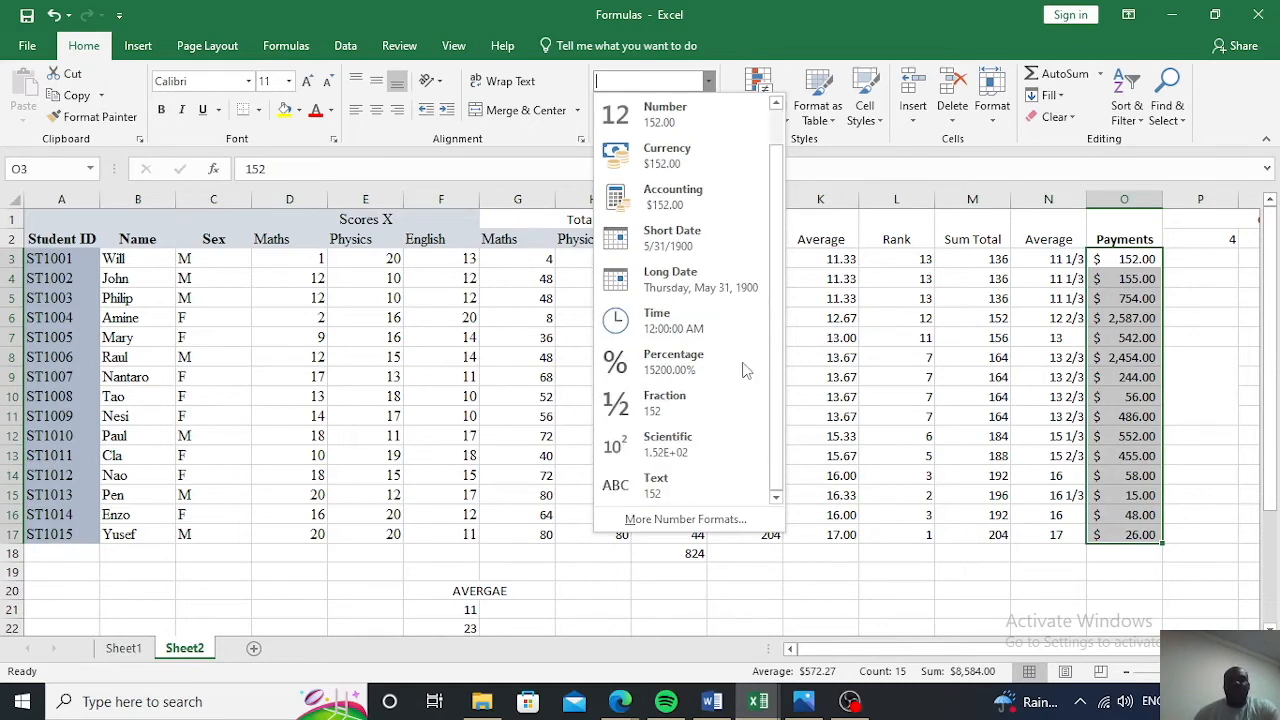
click(776, 596)
click(770, 591)
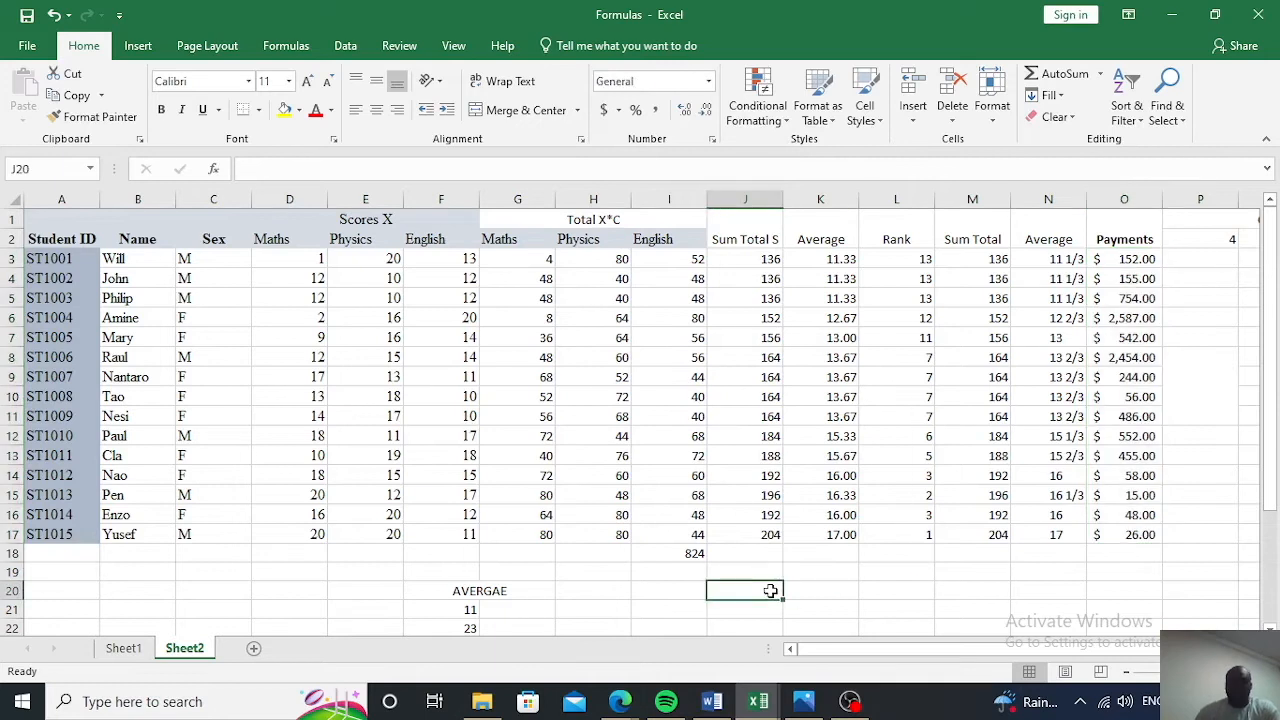
text(10000000000000000)
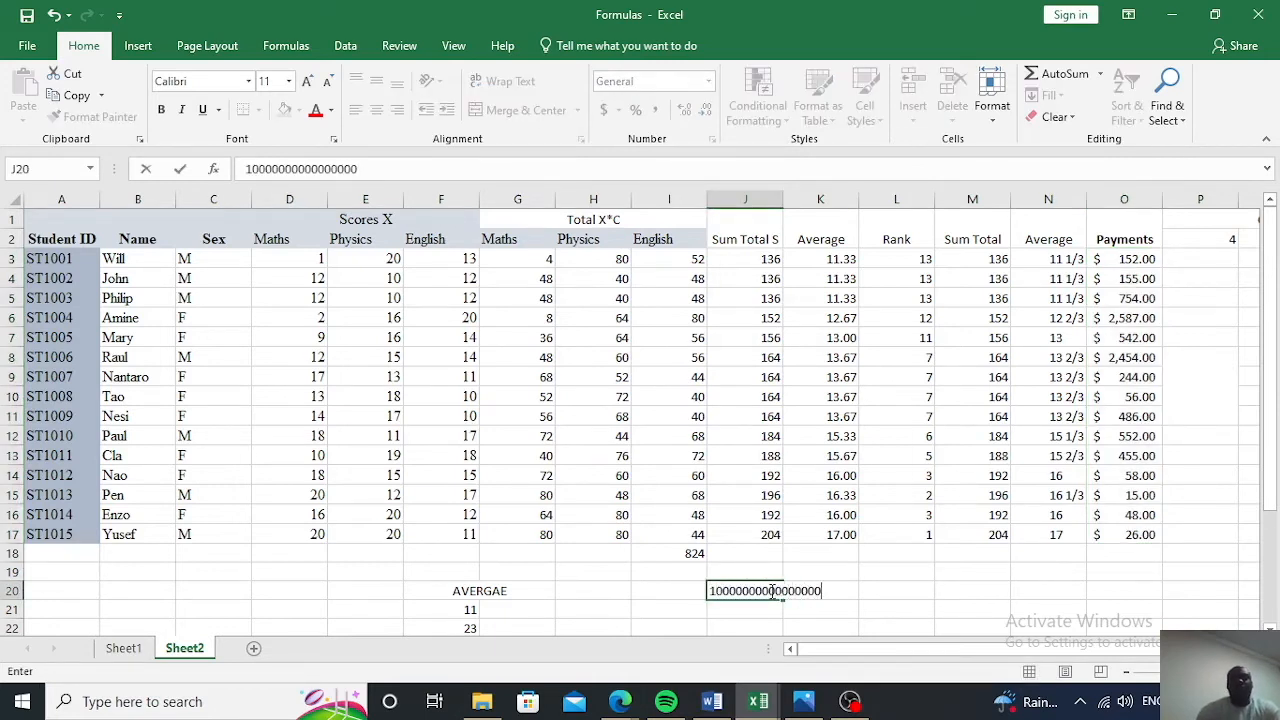
click(910, 558)
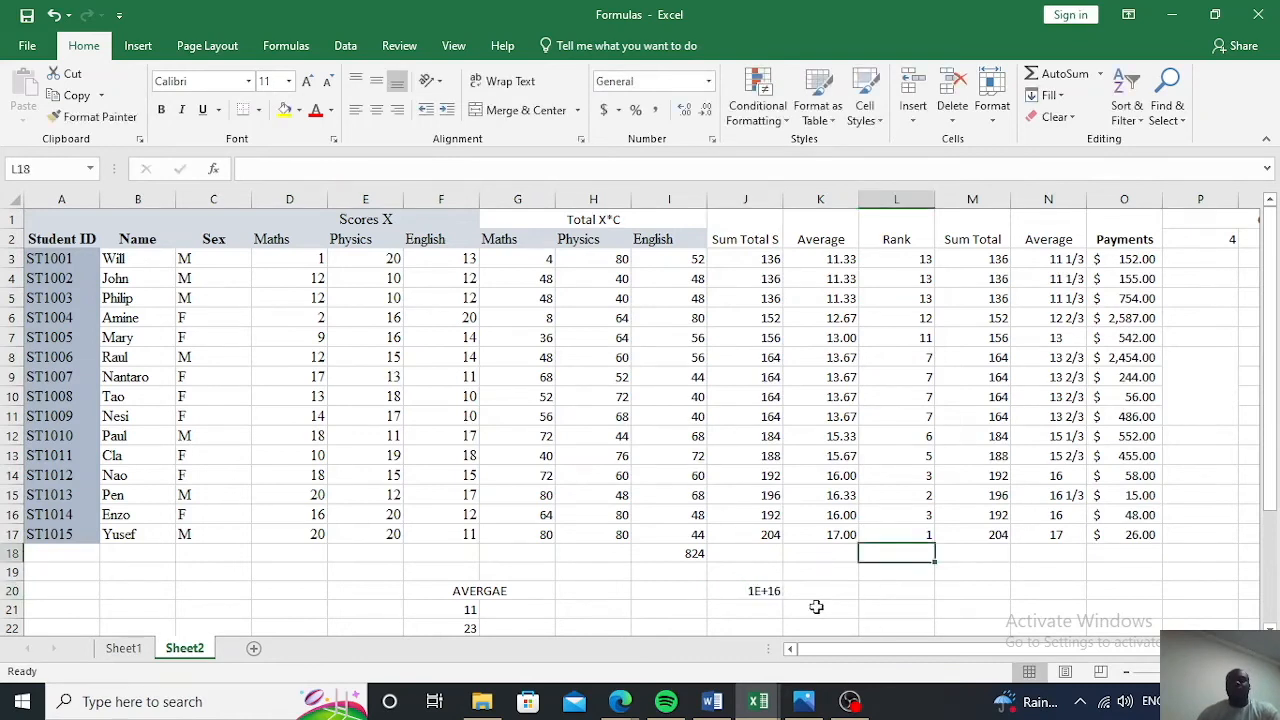
Apply the Scientific number format to the large number in J20
click(766, 592)
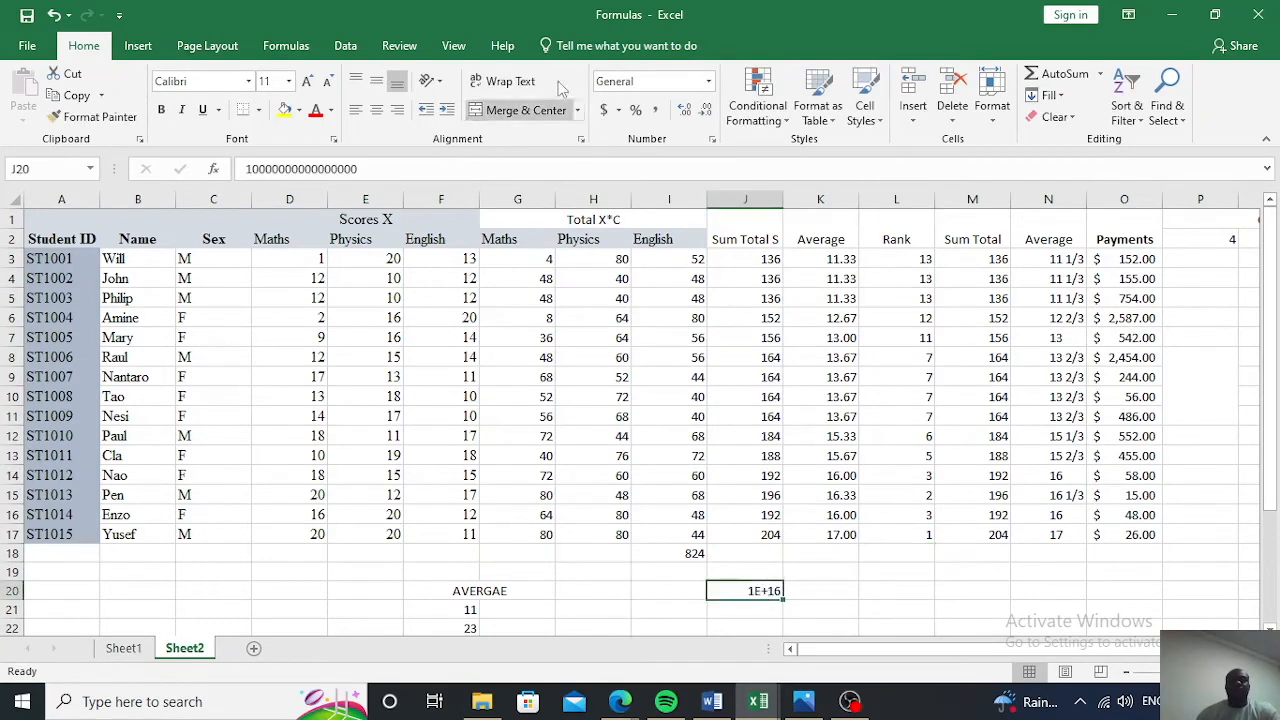
click(709, 83)
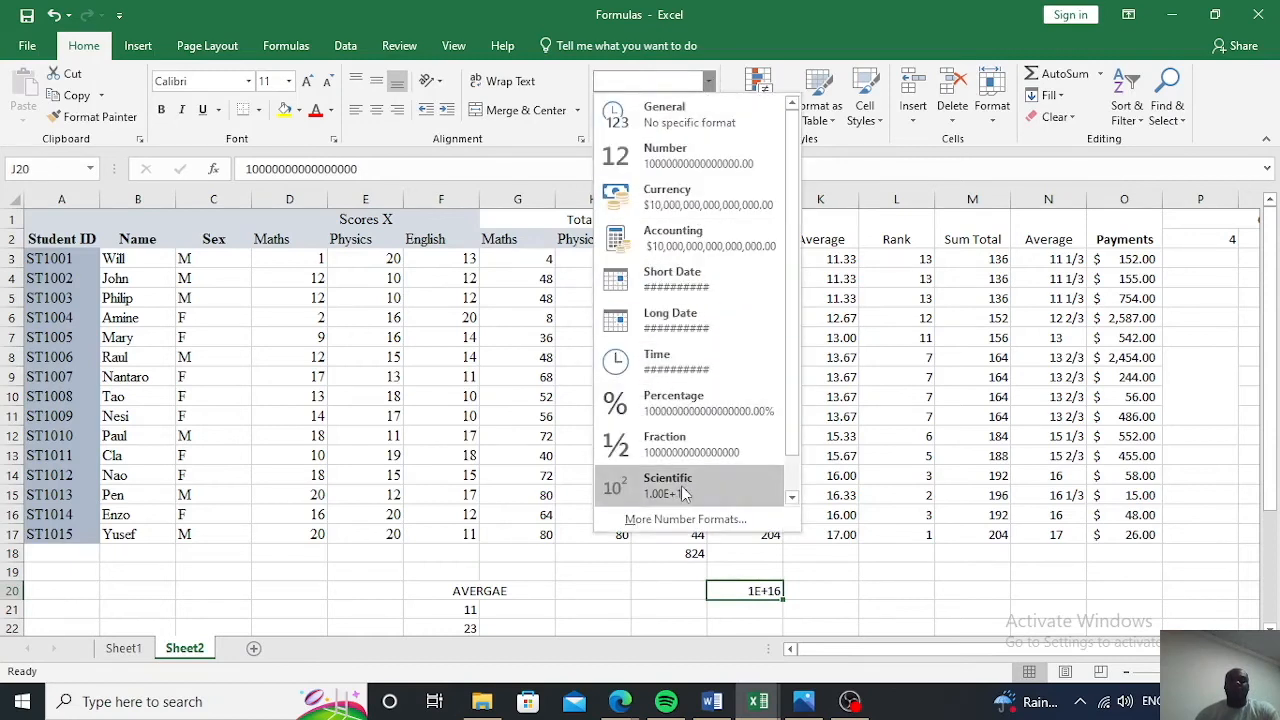
click(668, 485)
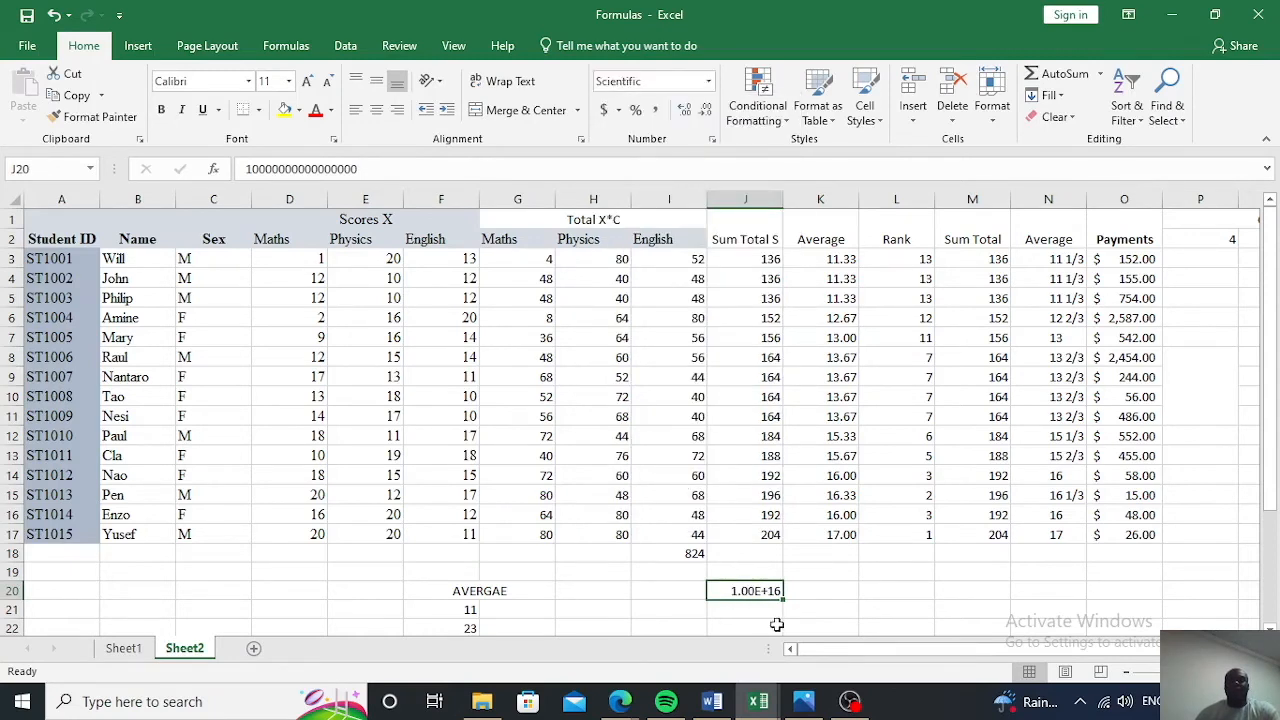
Set the number in J20 back to the General number format
click(818, 588)
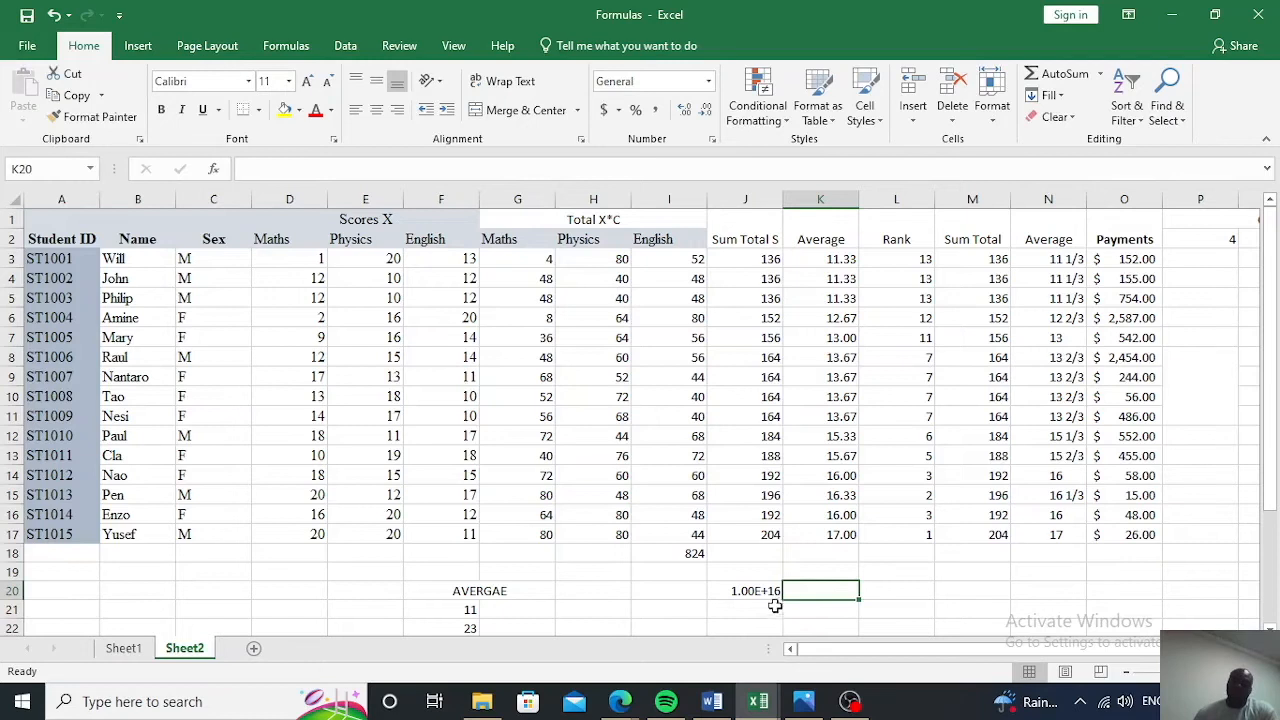
click(765, 593)
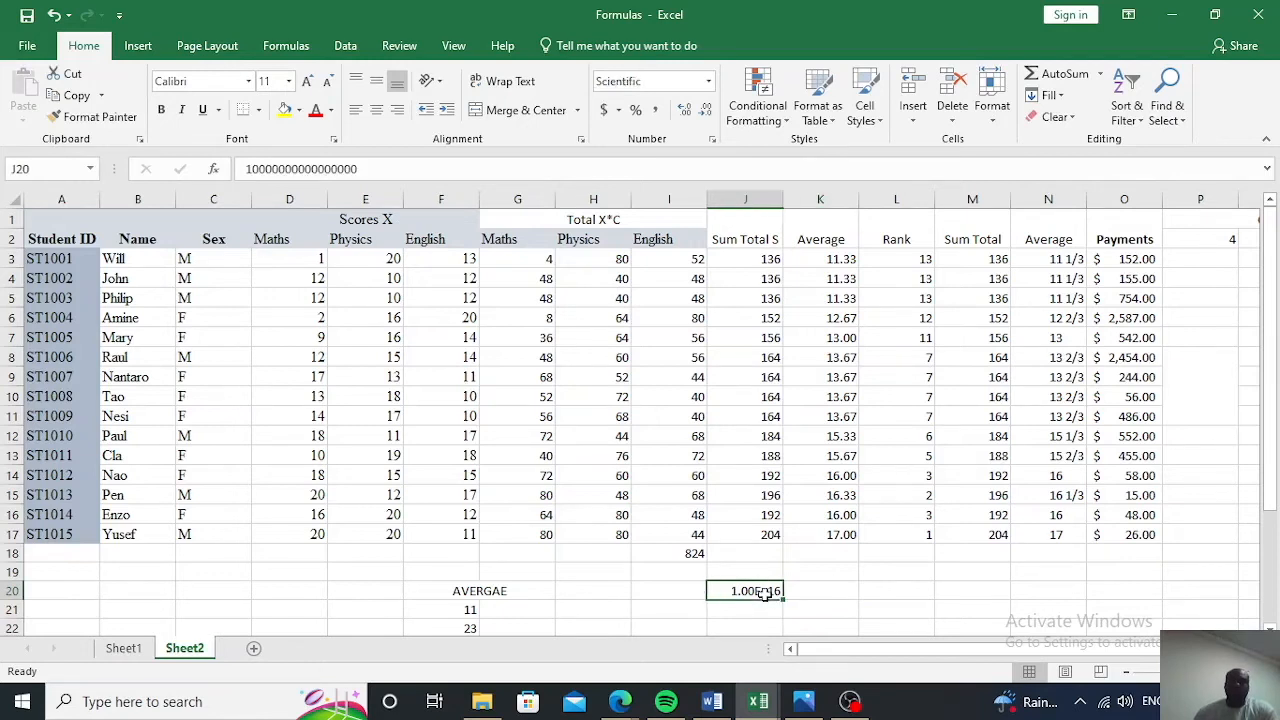
click(708, 81)
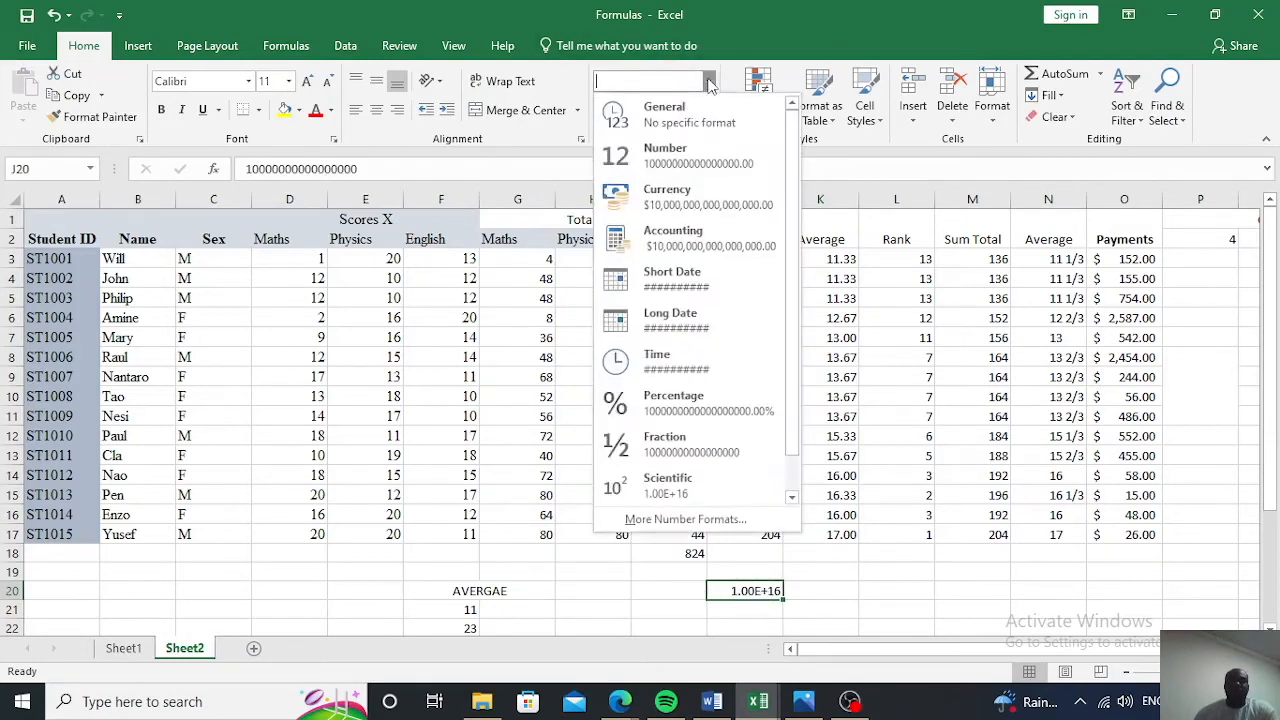
click(665, 113)
click(340, 360)
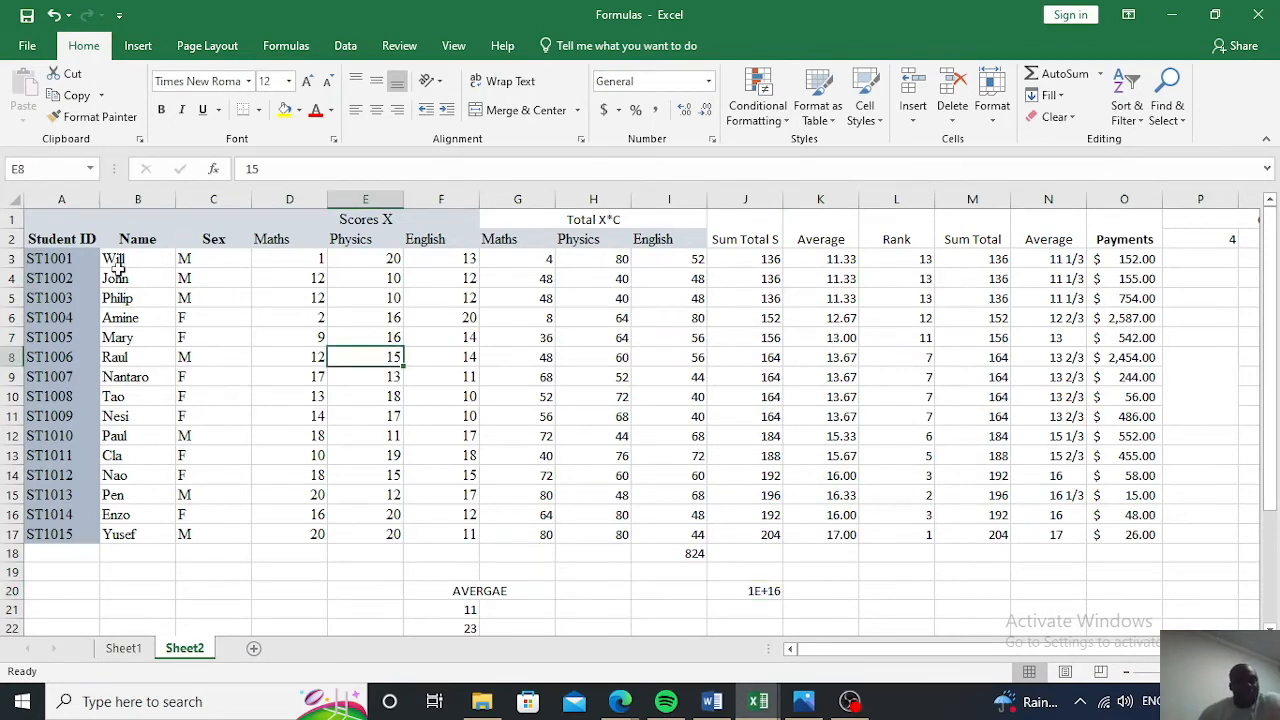
Try the middle and top vertical alignments on the student names in B3:B17
drag(134, 261, 134, 530)
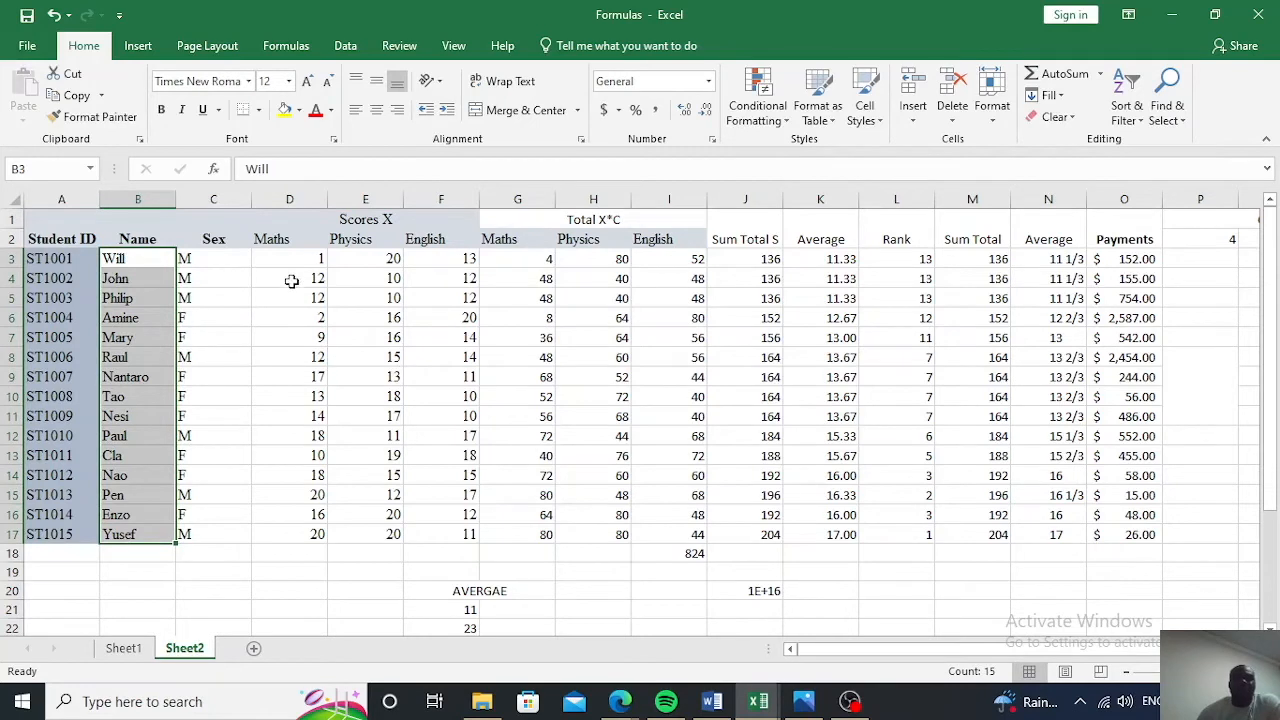
drag(308, 257, 262, 517)
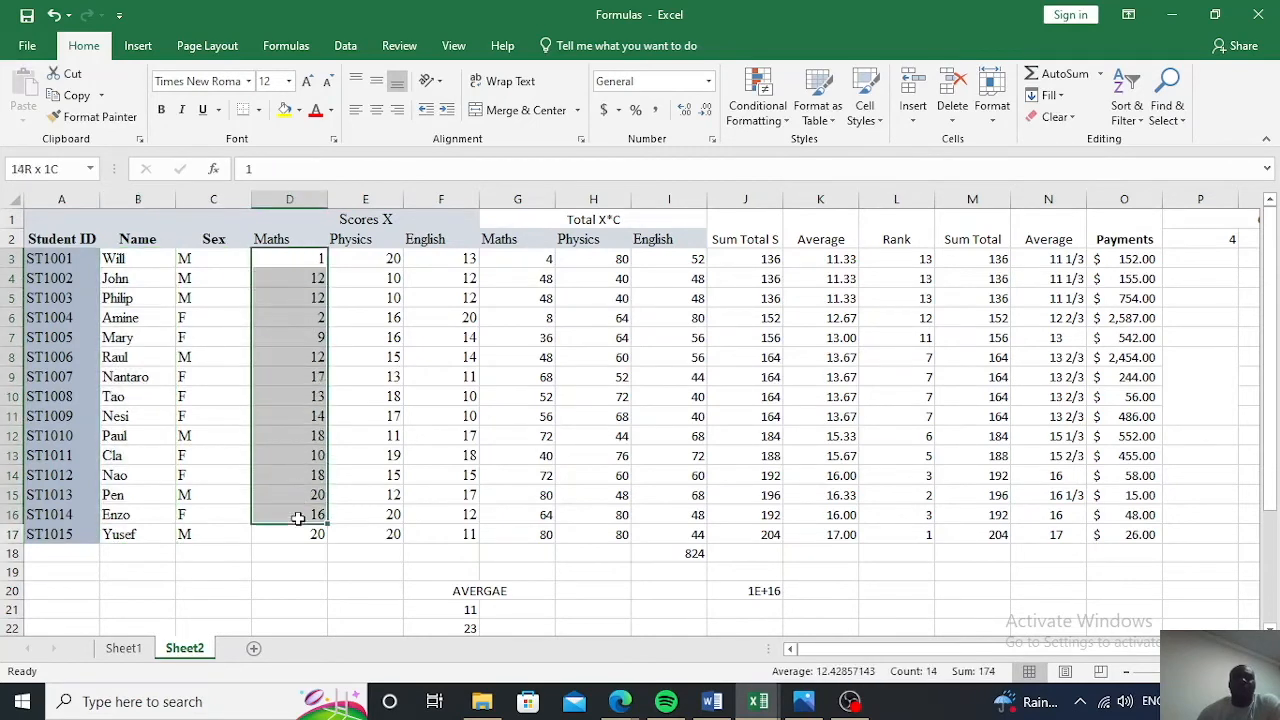
drag(126, 262, 117, 536)
click(372, 84)
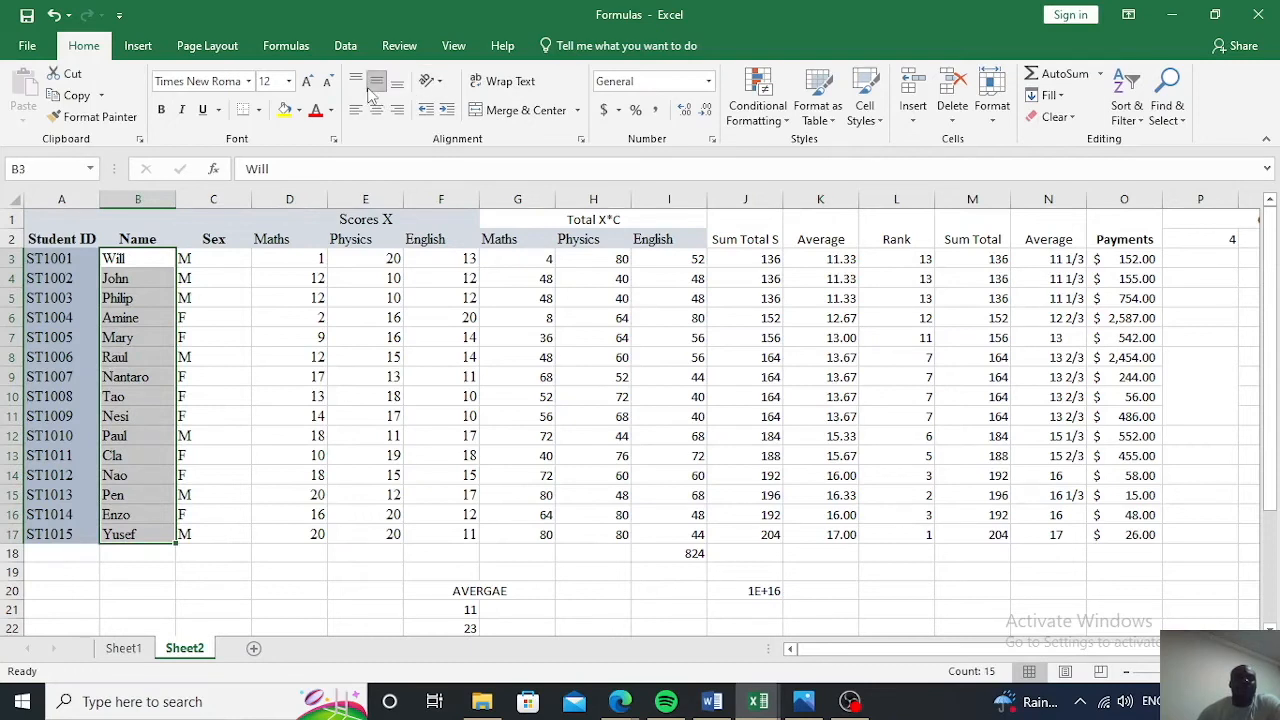
click(357, 86)
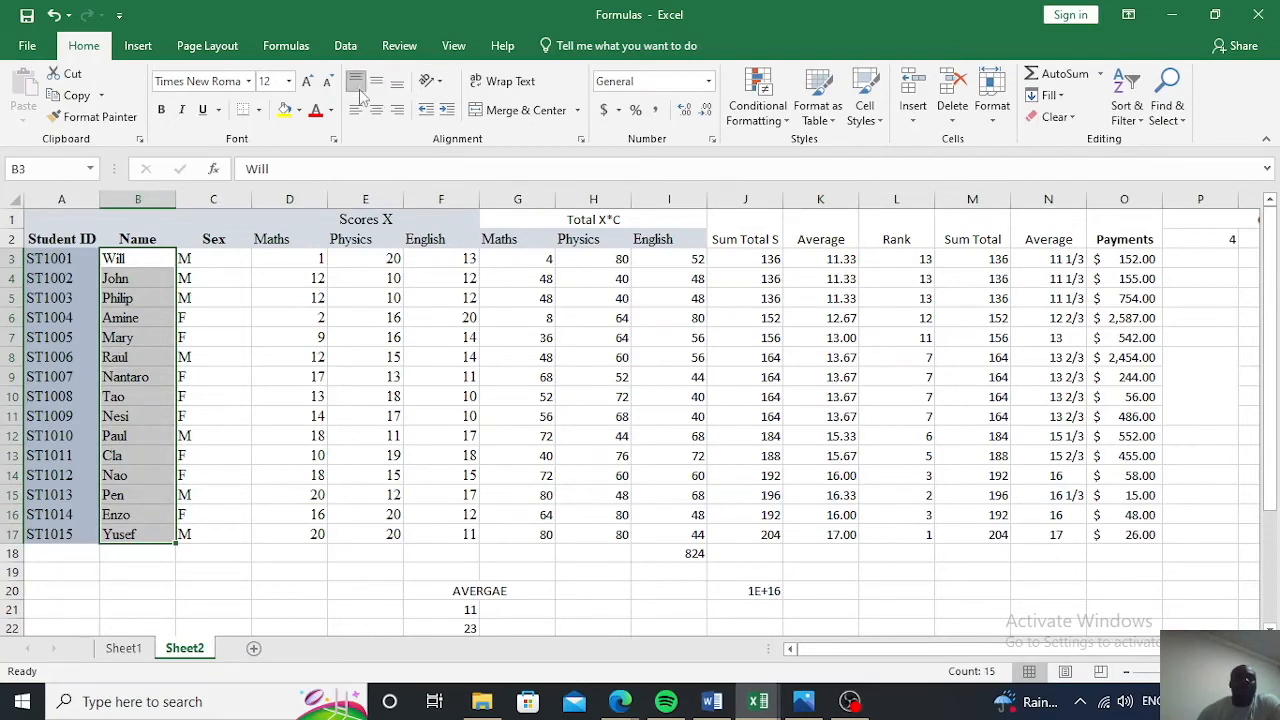
Try centered and right alignment on the names in B3:B17, settling on left alignment with middle vertical alignment
click(378, 112)
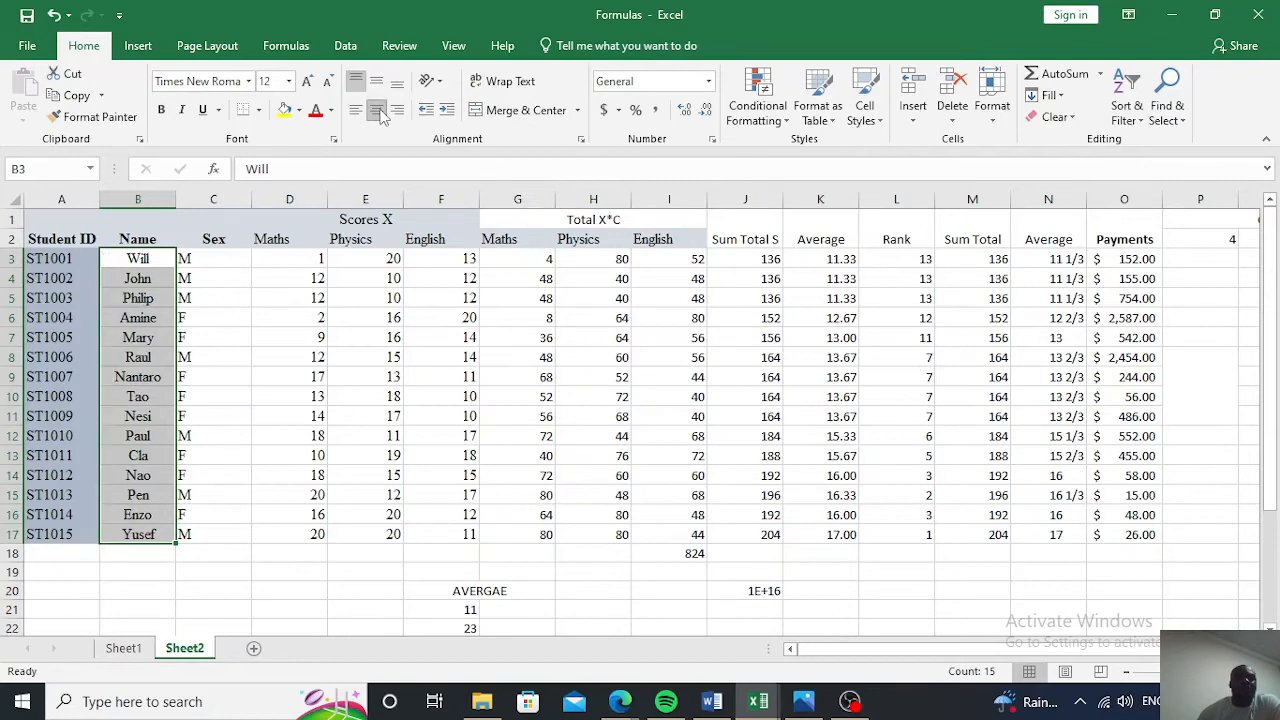
click(397, 110)
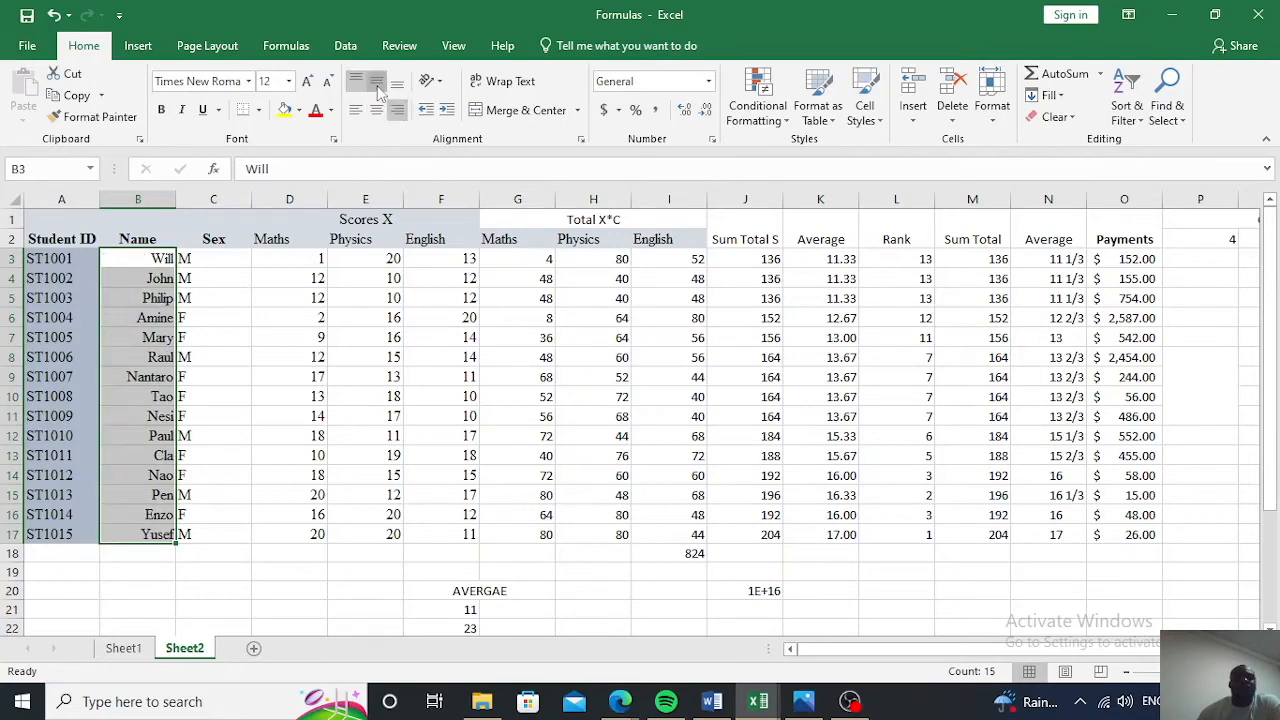
click(354, 111)
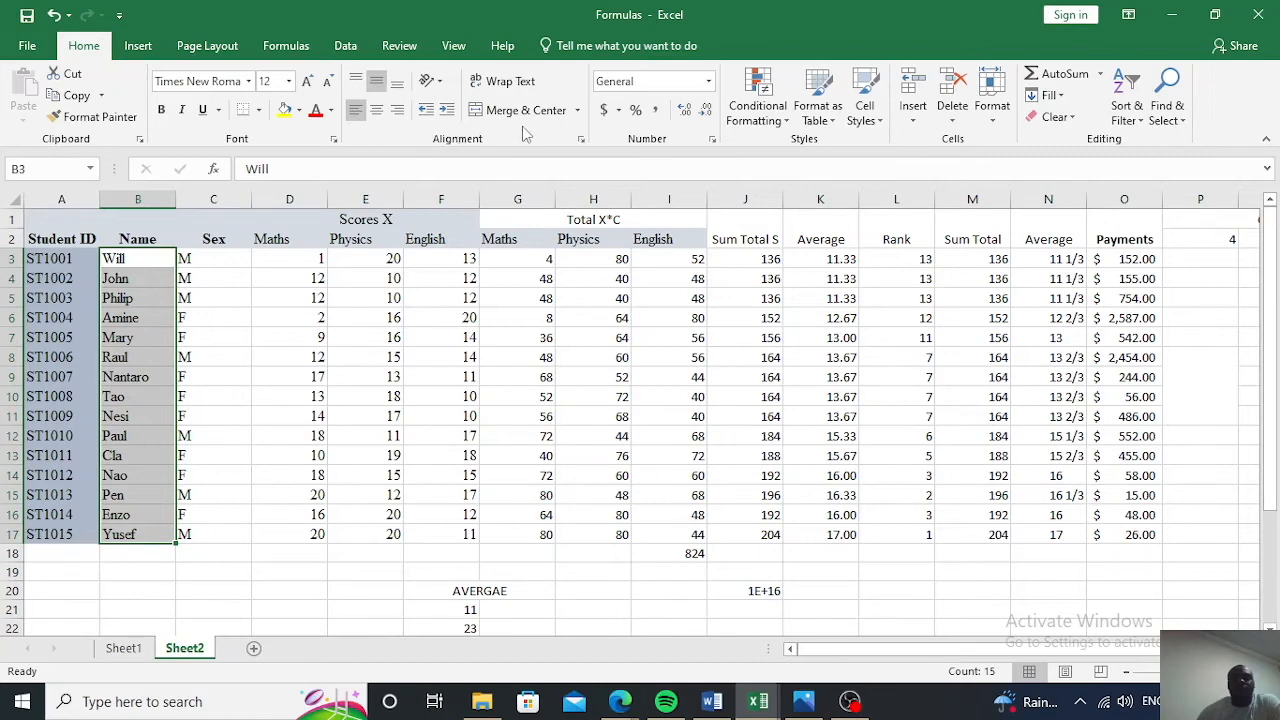
click(707, 82)
click(707, 82)
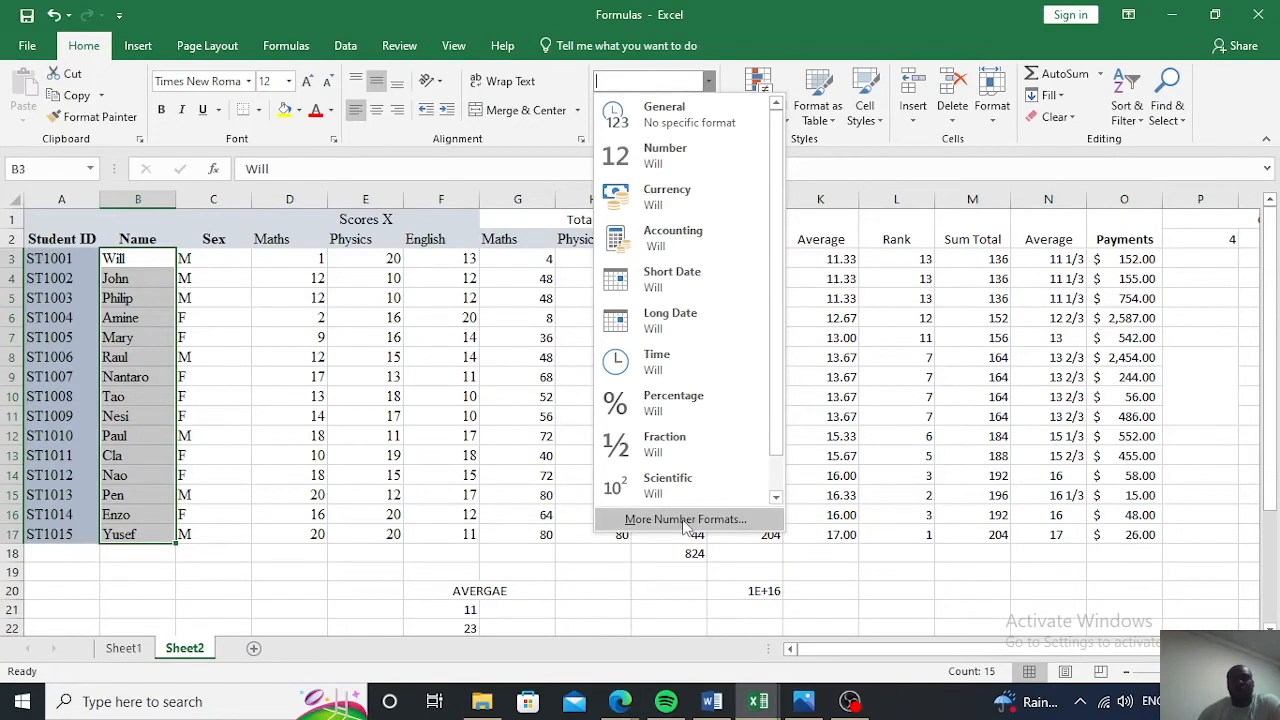
click(1059, 353)
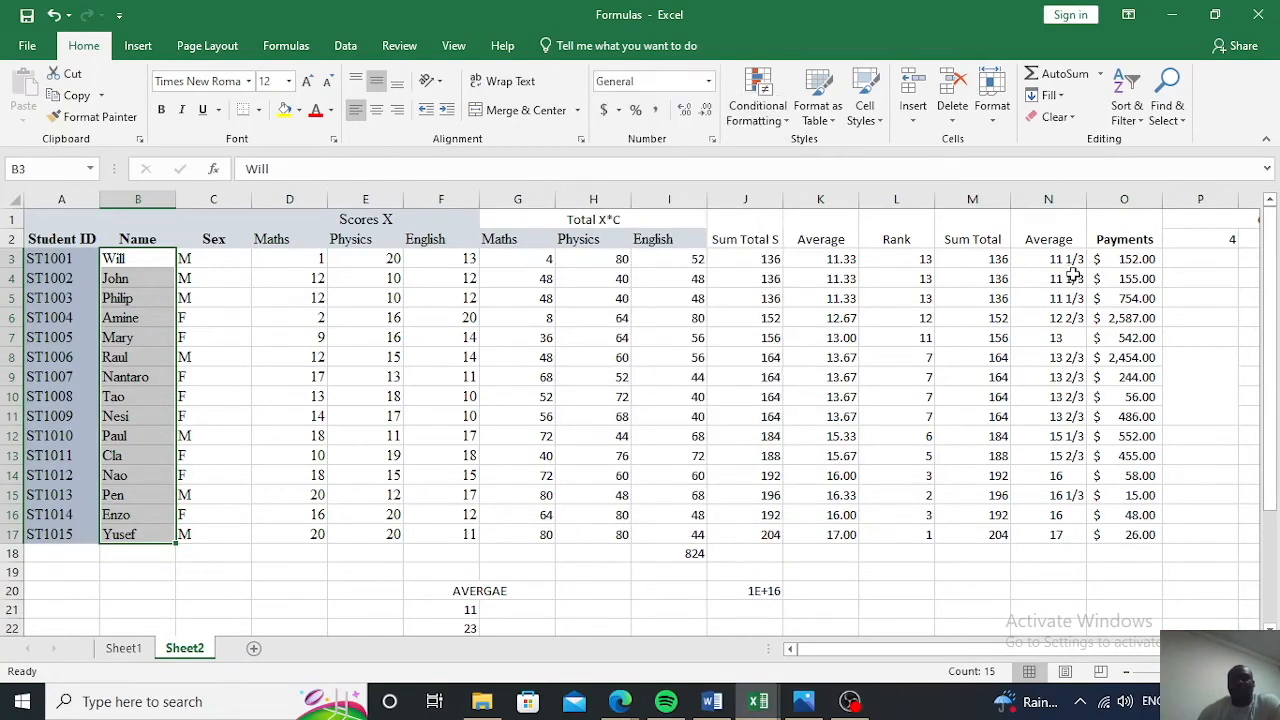
Review the Alignment, Font and Border settings in Format Cells for the Sum Total values in M3:M17
drag(980, 259, 986, 530)
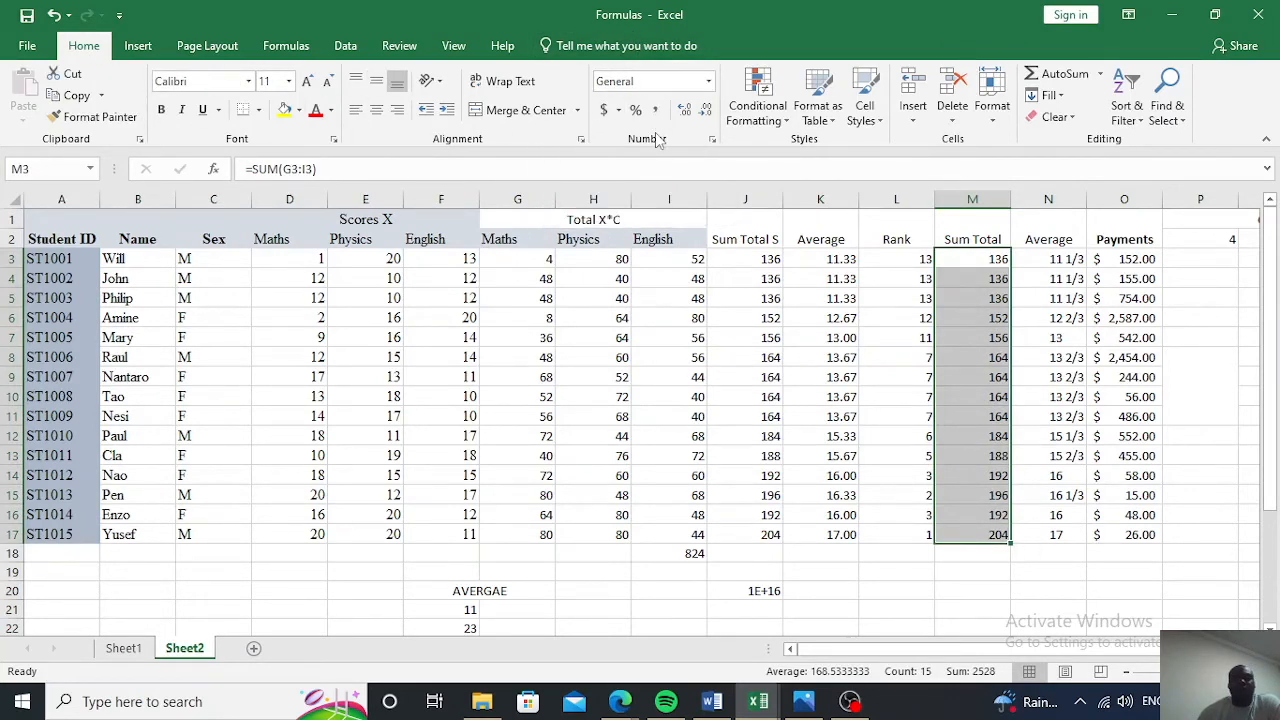
click(712, 141)
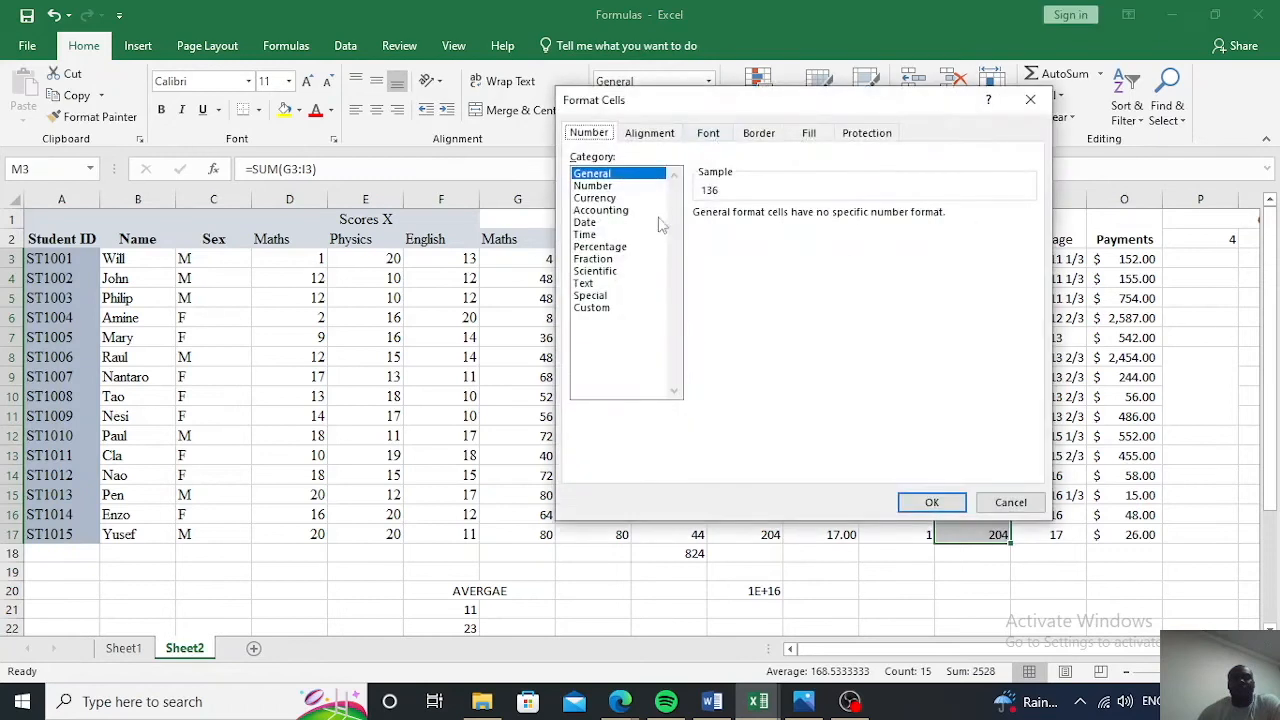
click(640, 134)
click(707, 136)
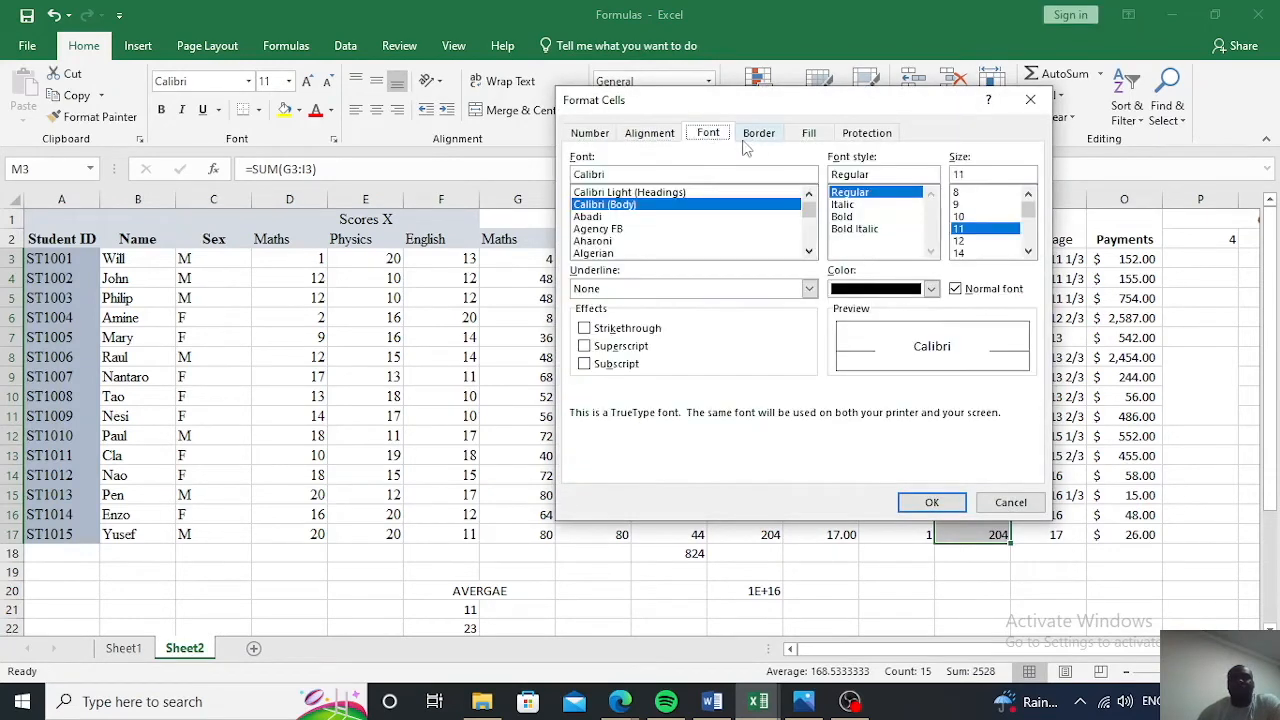
click(758, 136)
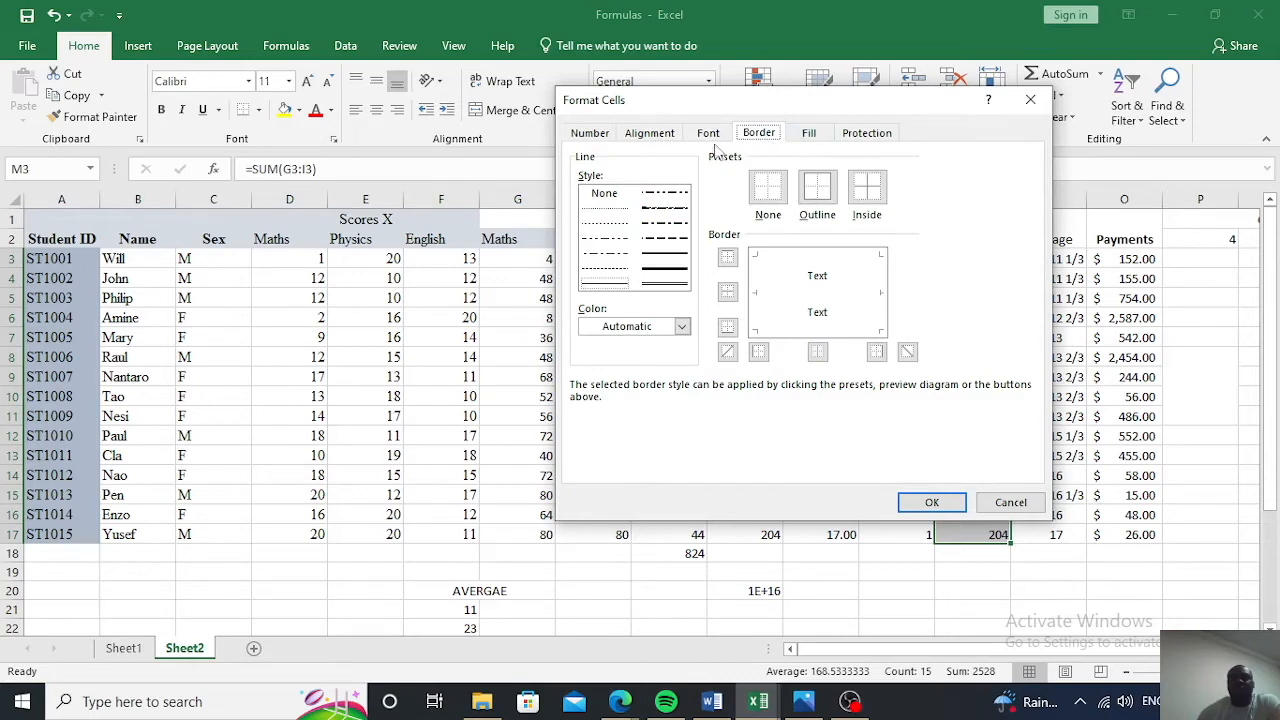
click(712, 138)
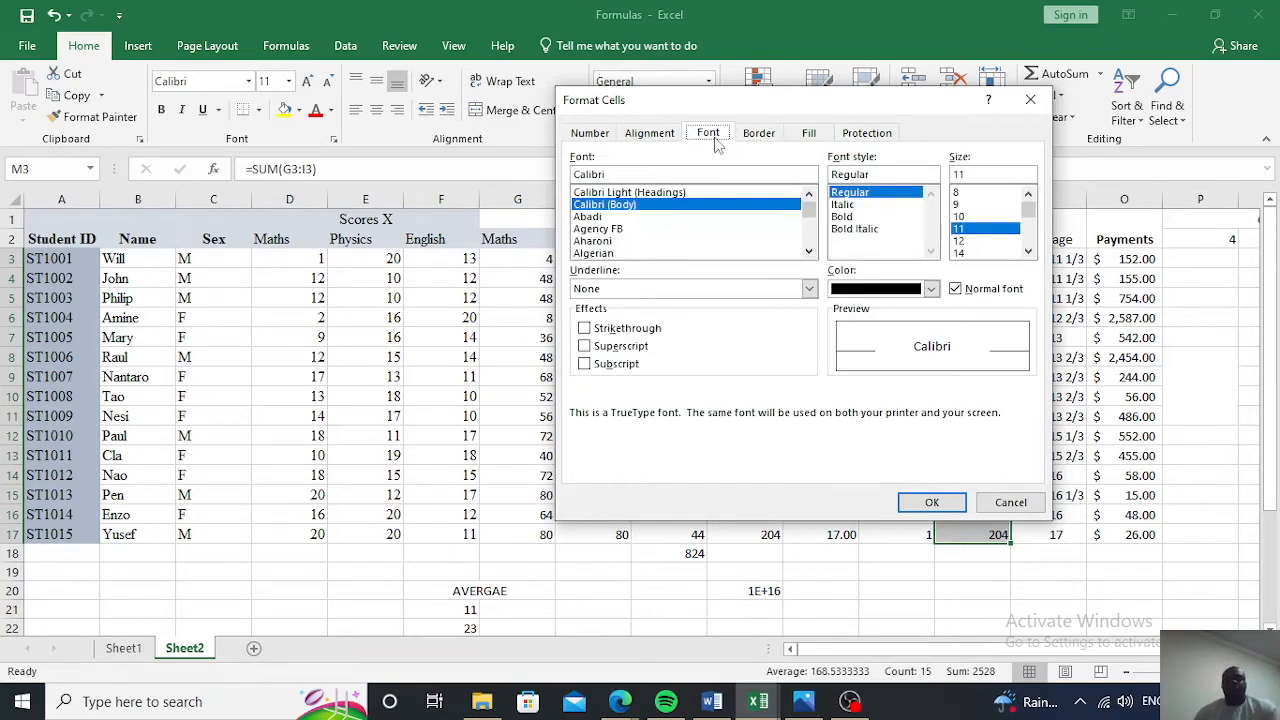
click(652, 135)
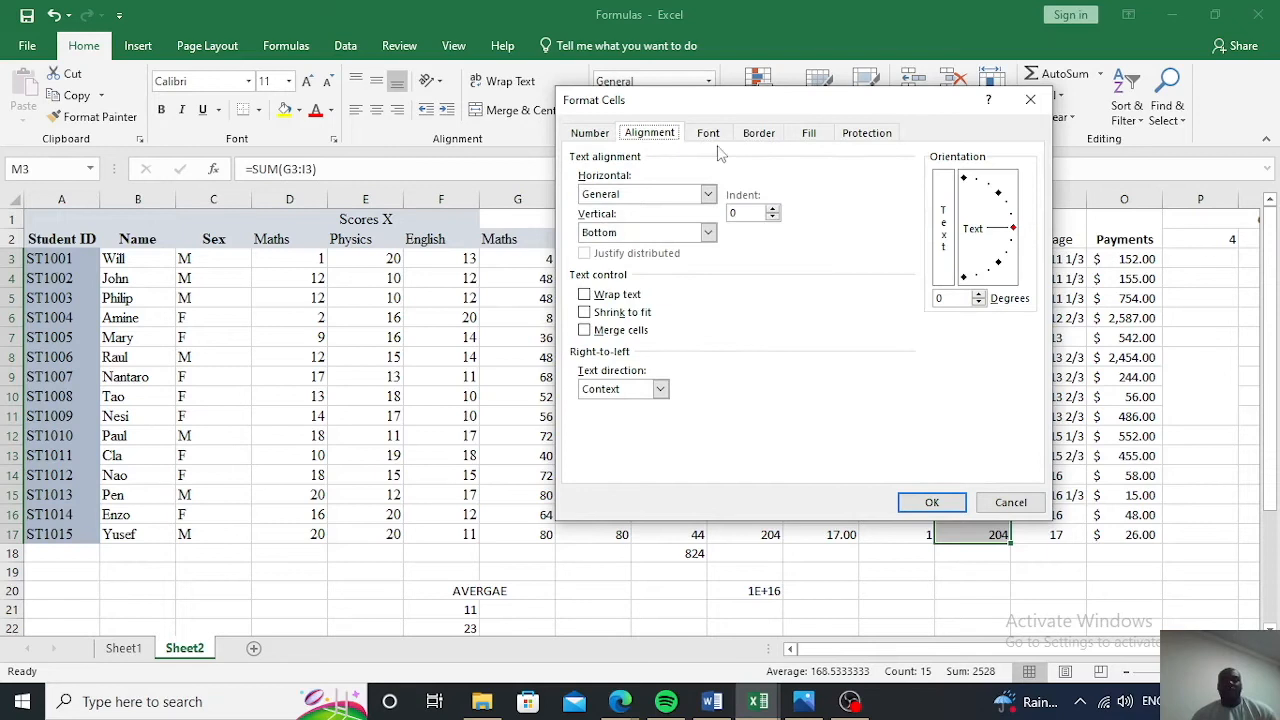
click(1030, 101)
Enter the text "Name" in the empty cell H23 below the score table
scroll(574, 563, down, 2)
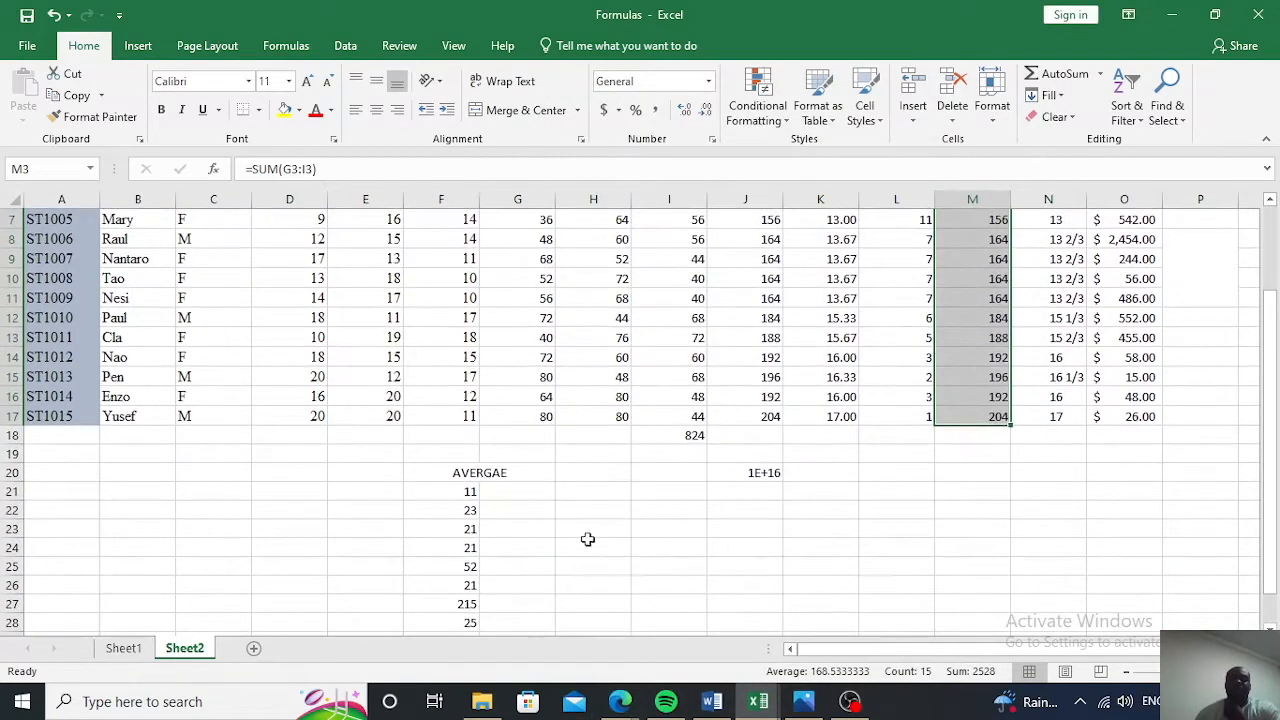
click(607, 528)
text(Name)
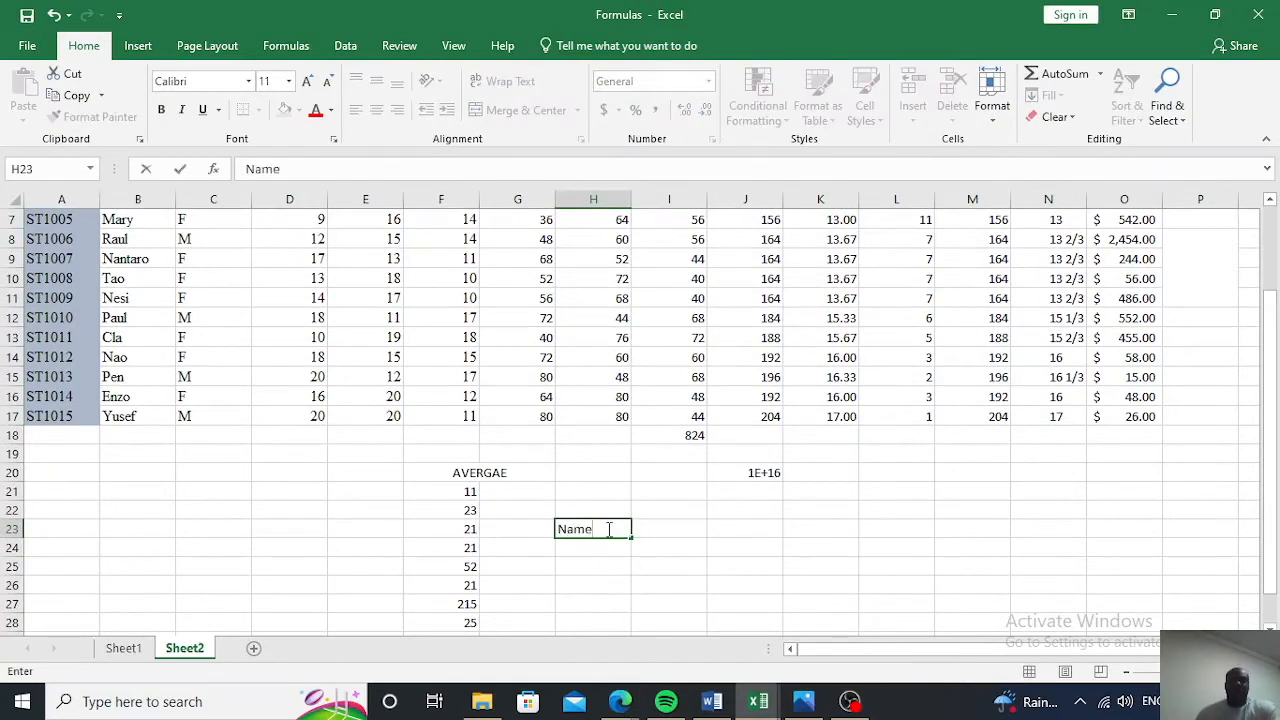
Rotate the Rank values in L3:L17 to a text orientation of 45 degrees
scroll(1164, 477, up, 2)
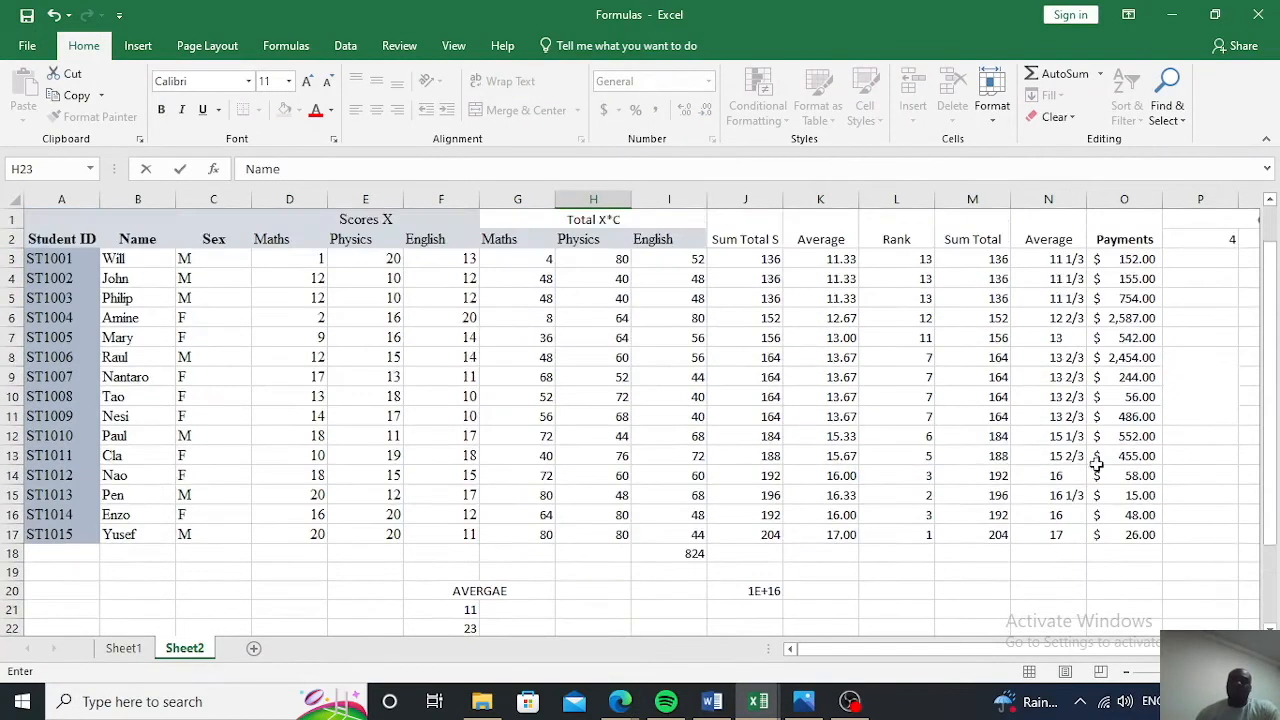
drag(916, 260, 903, 533)
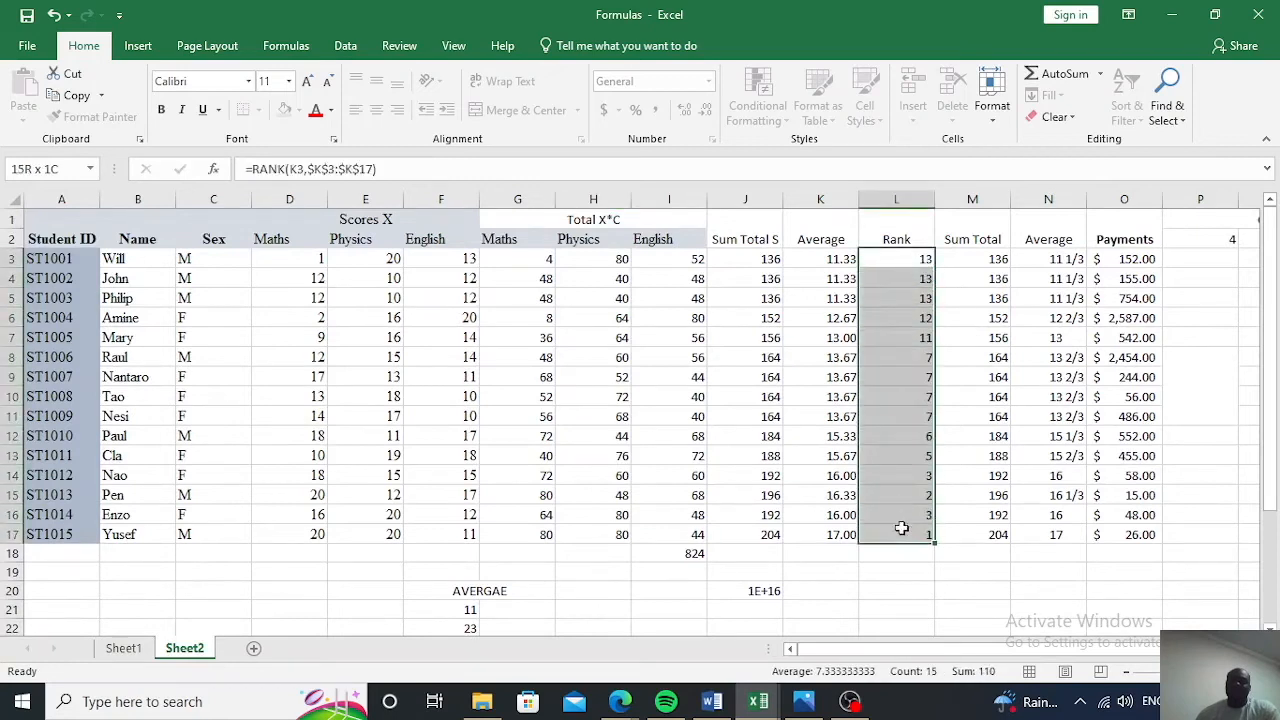
click(711, 140)
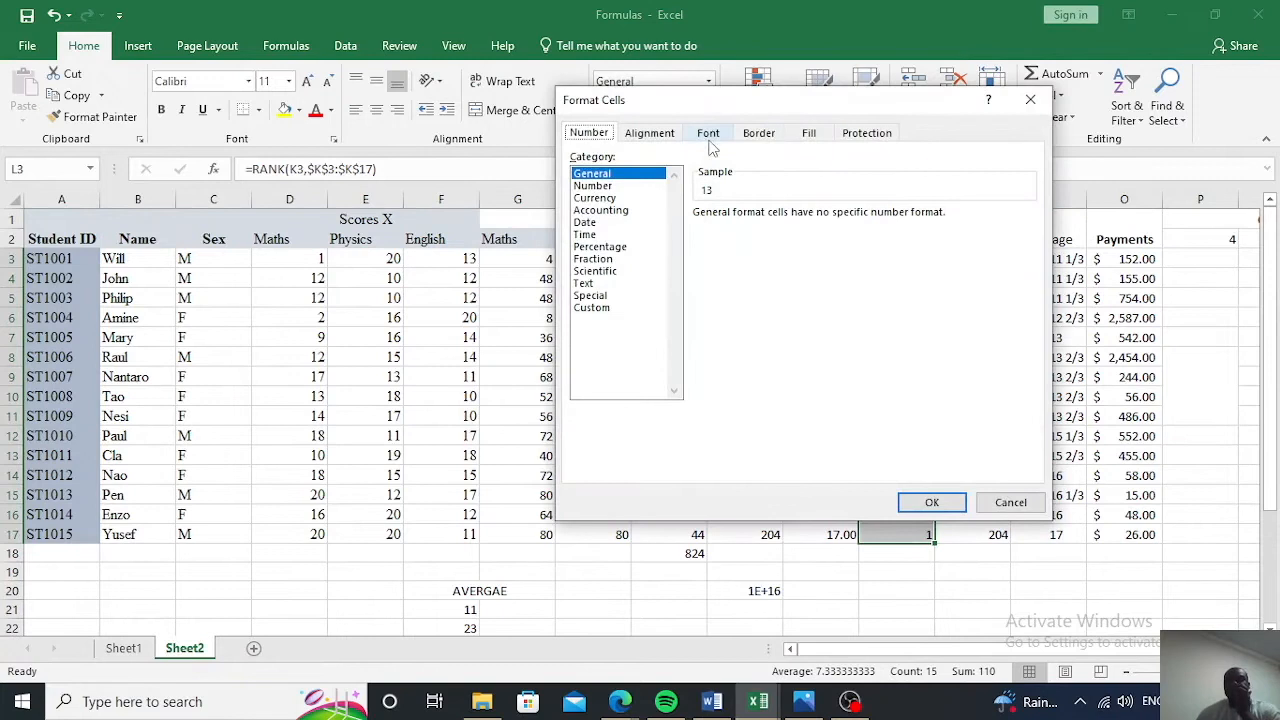
click(664, 138)
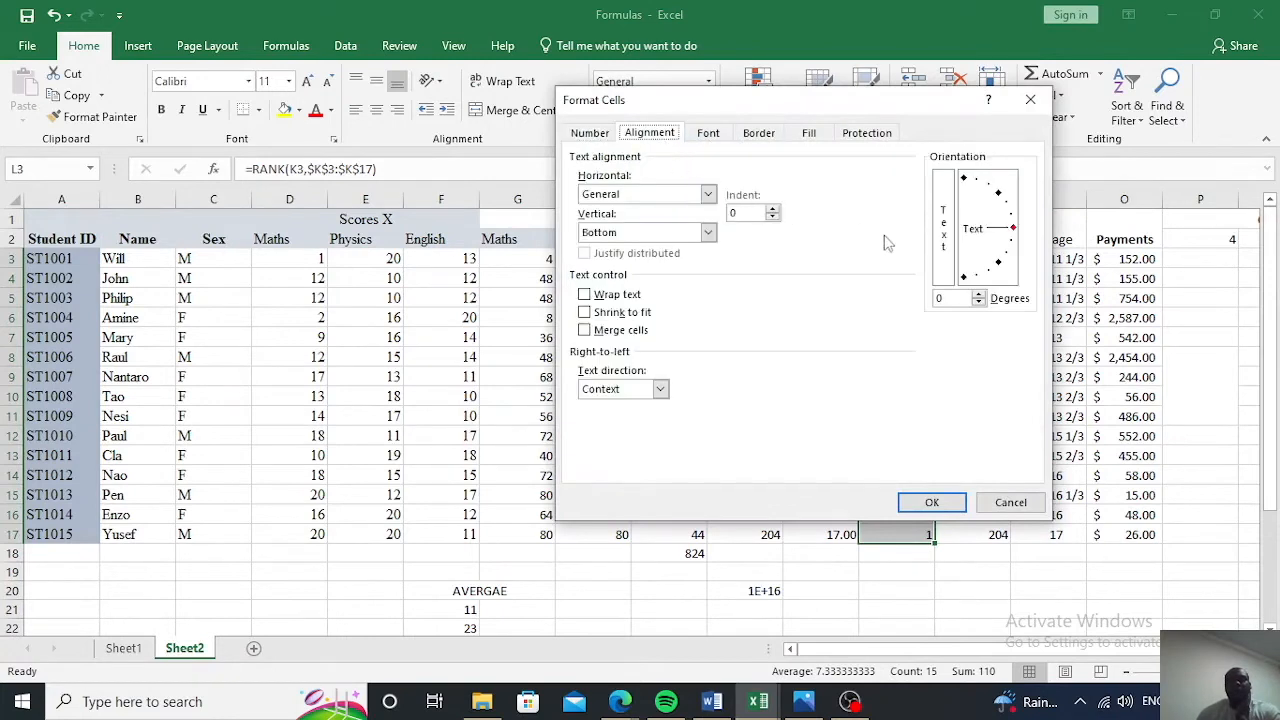
drag(1013, 230, 1001, 200)
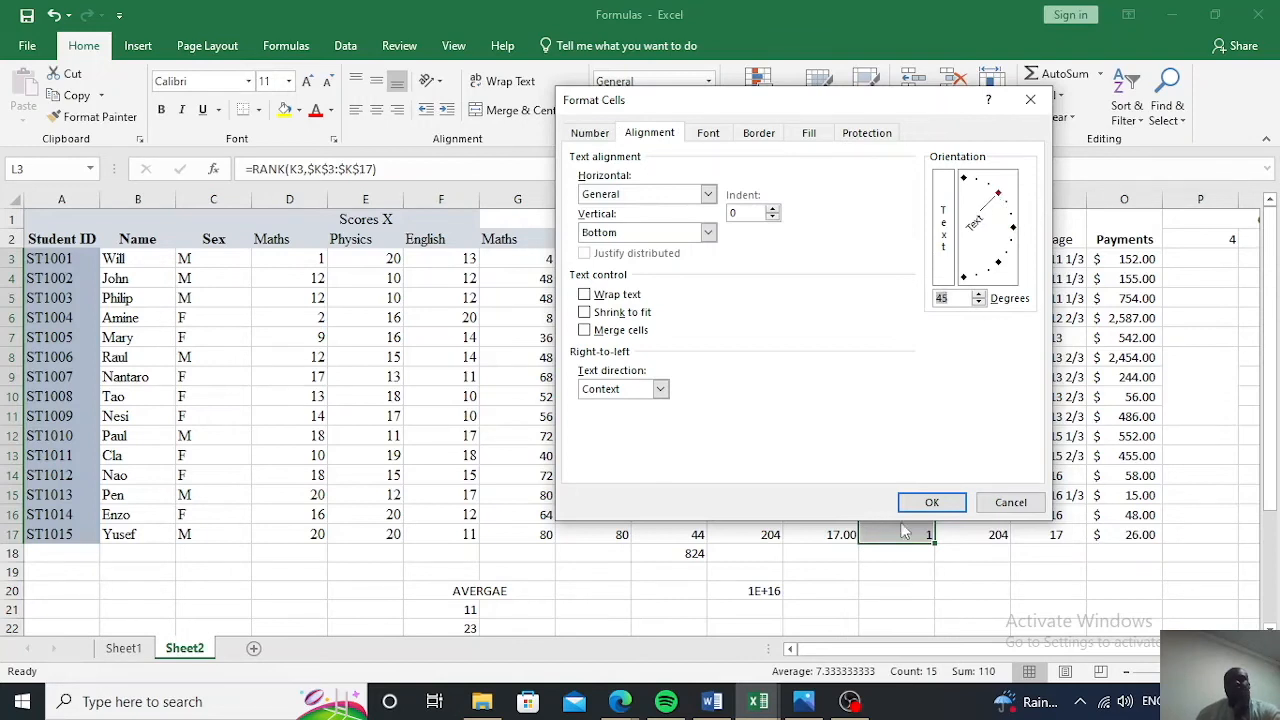
click(932, 503)
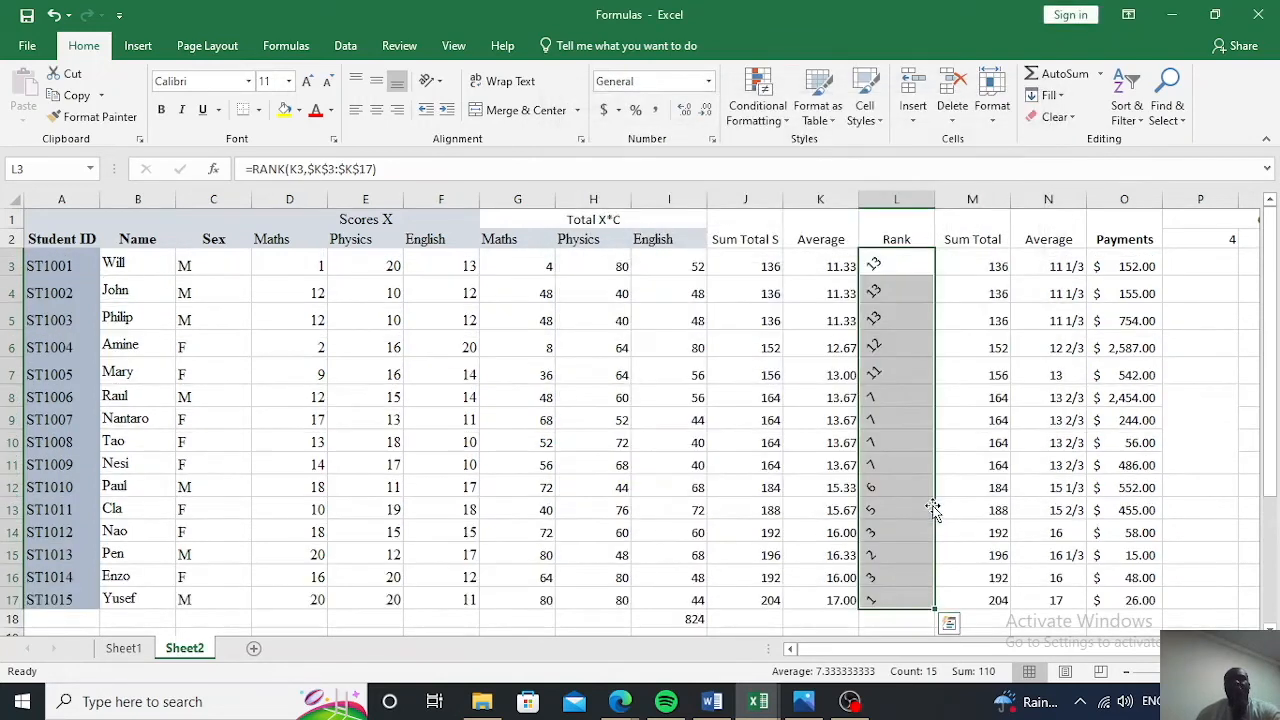
scroll(883, 400, down, 2)
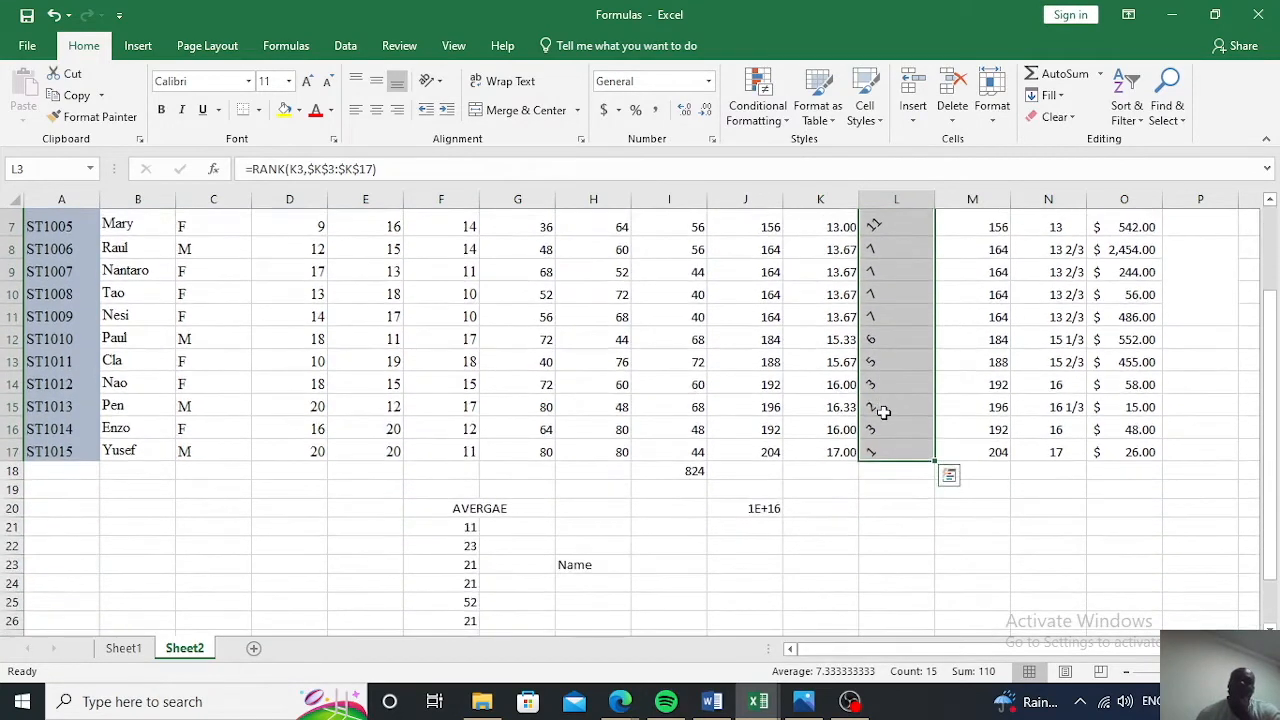
scroll(883, 405, up, 2)
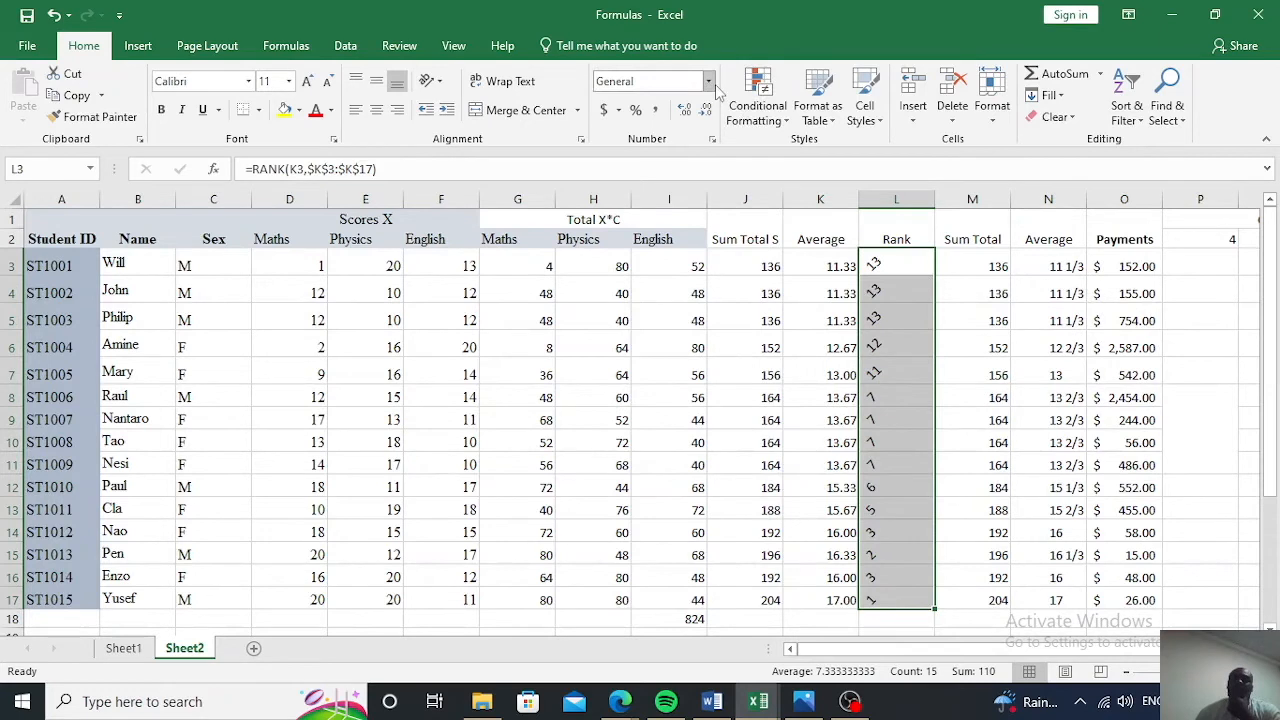
Set the text orientation of the word "Name" in H23 to 60 degrees
scroll(774, 147, down, 1)
scroll(774, 383, down, 8)
scroll(760, 400, up, 3)
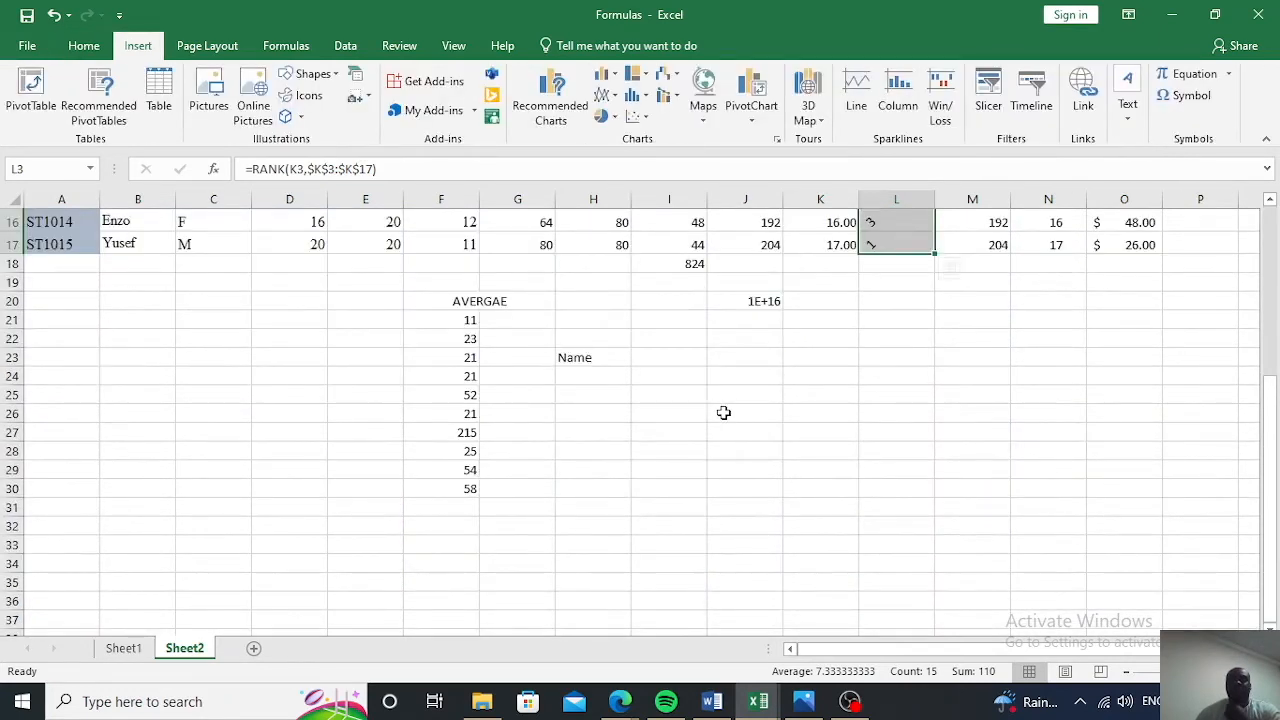
click(606, 360)
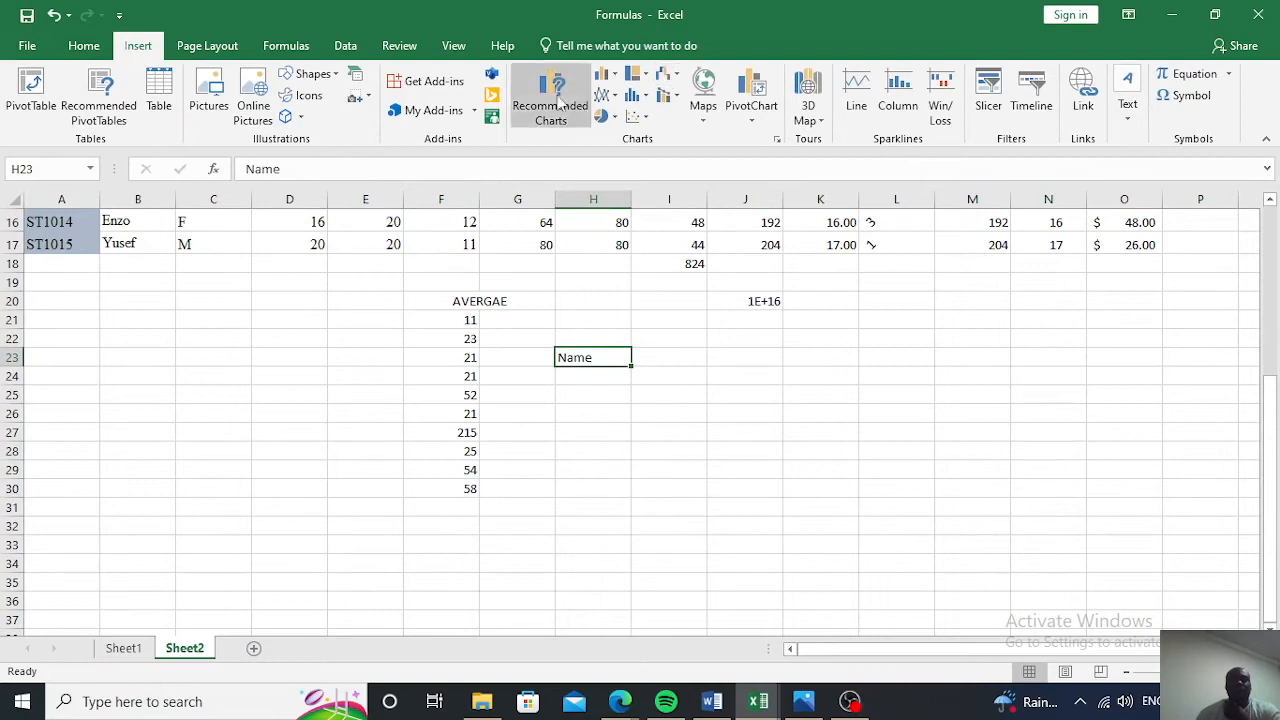
click(84, 45)
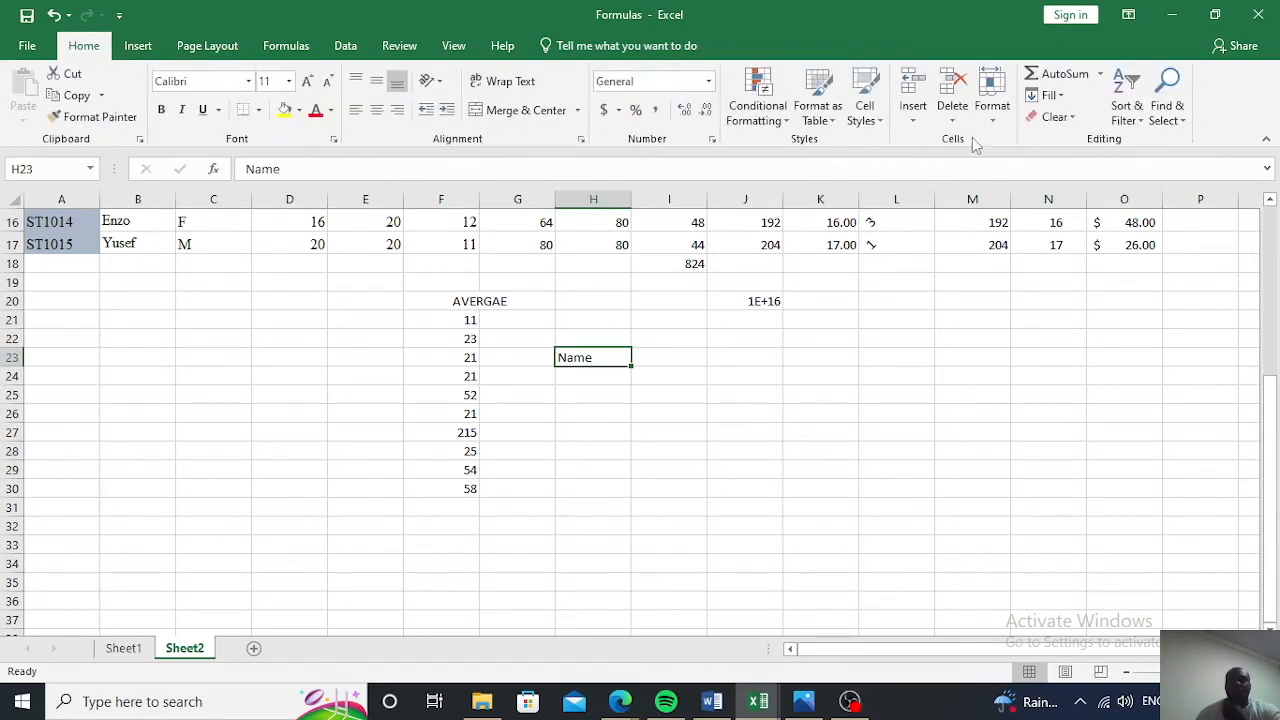
click(712, 139)
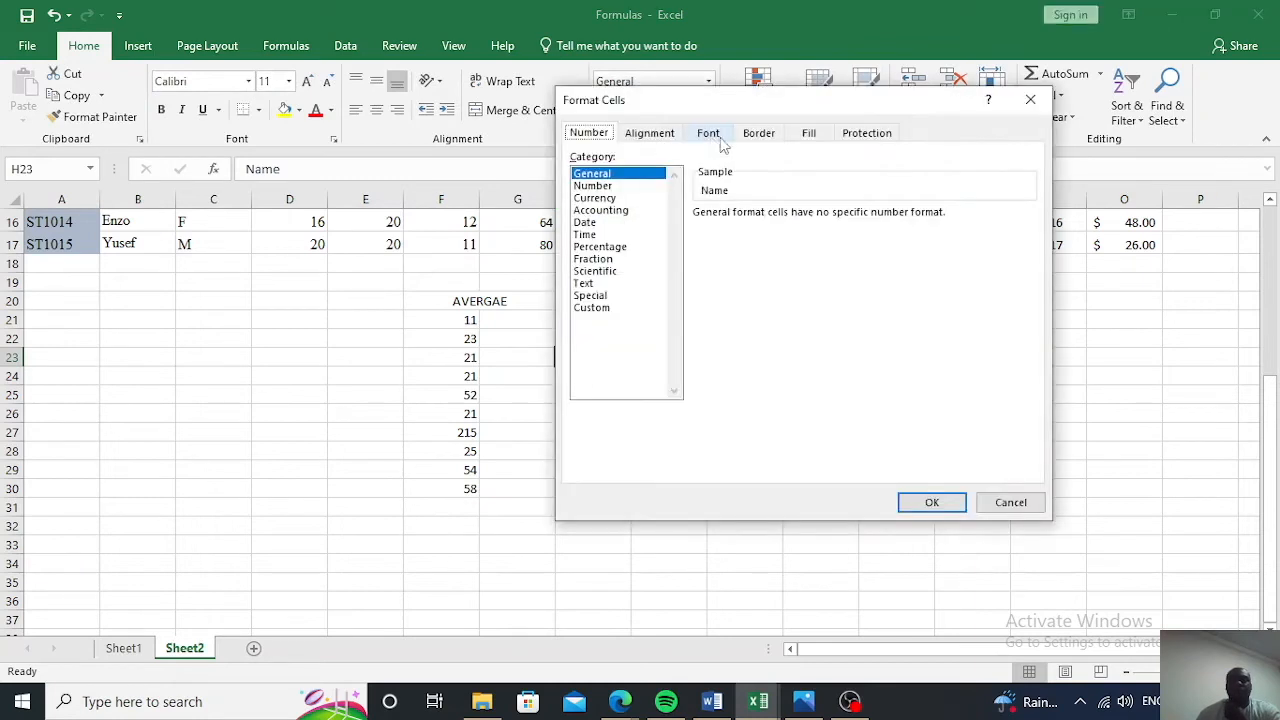
click(659, 139)
drag(1016, 231, 1006, 202)
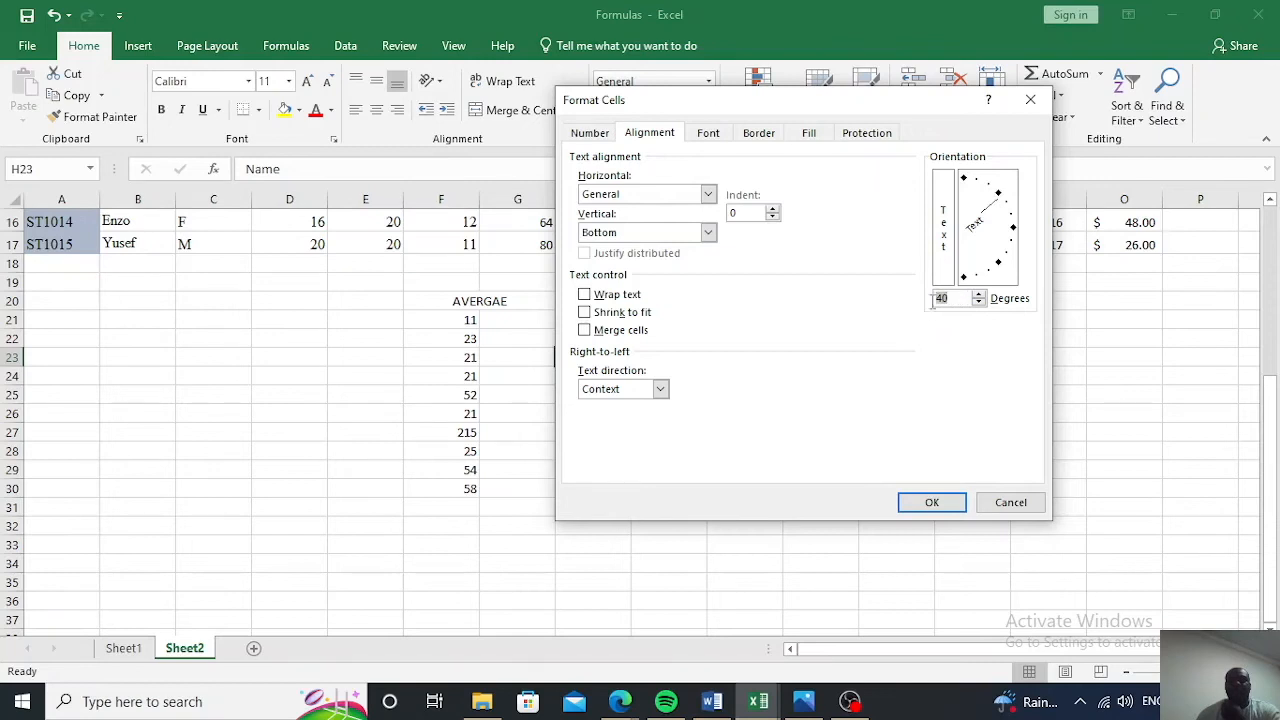
text(60)
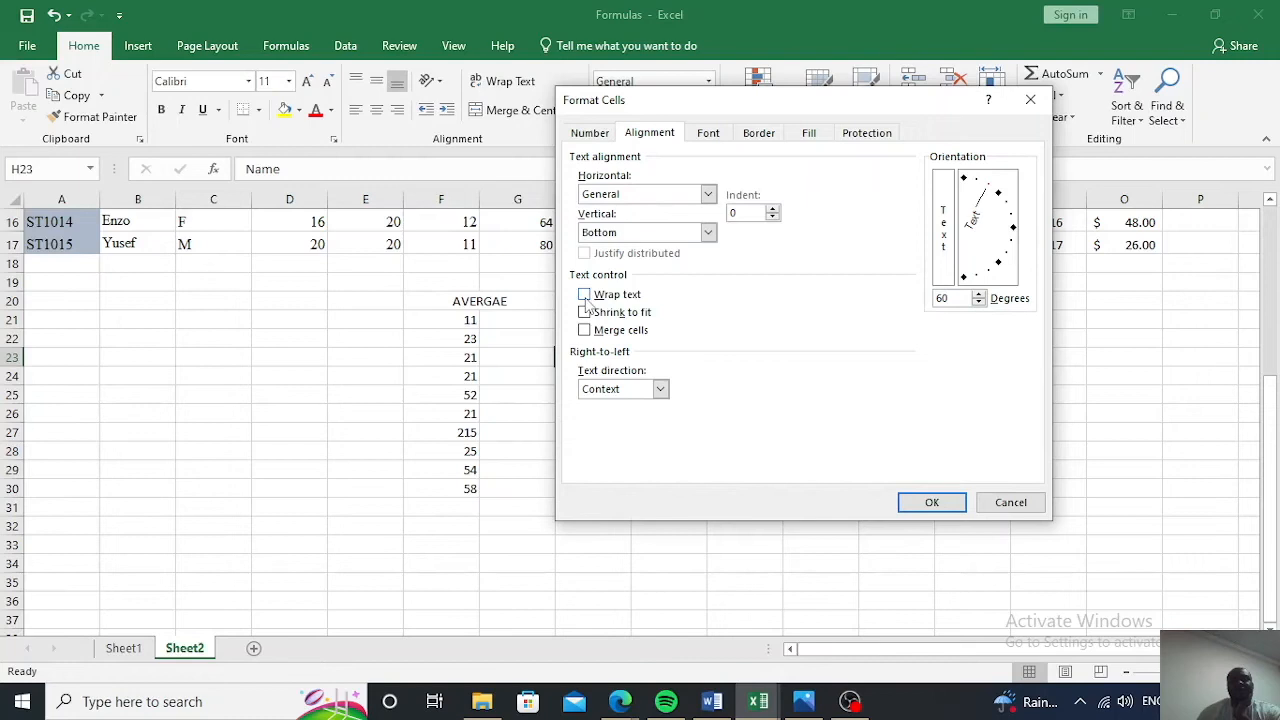
click(929, 503)
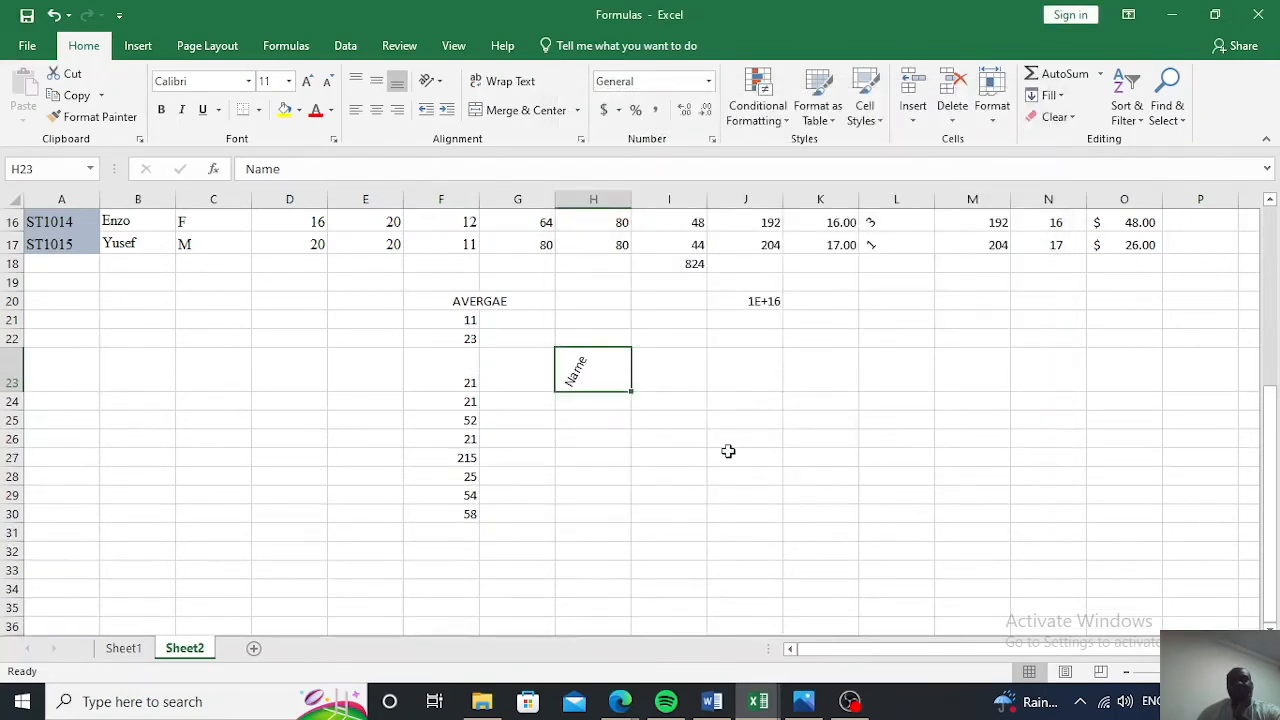
Enter the long sample text "ggjdshjkdahhhkjjashj" in the empty cell K27
click(784, 450)
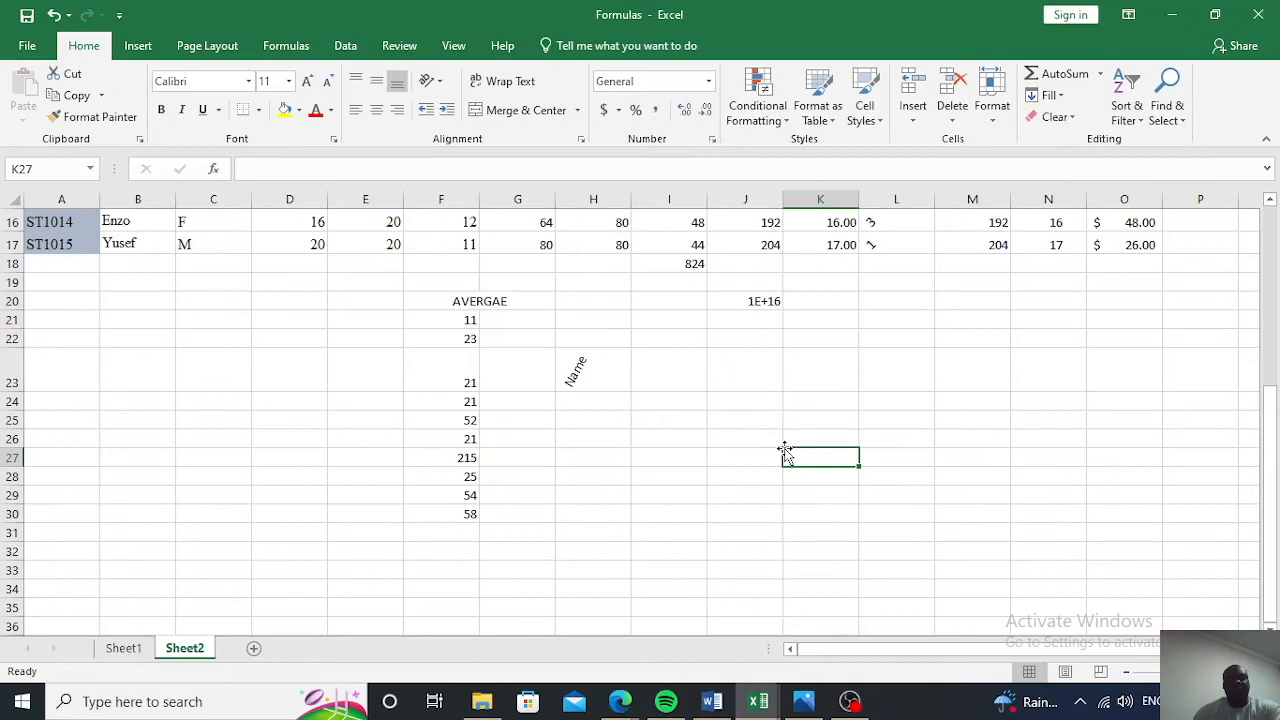
text(ggjdshjkdahhhkjjashj)
click(928, 514)
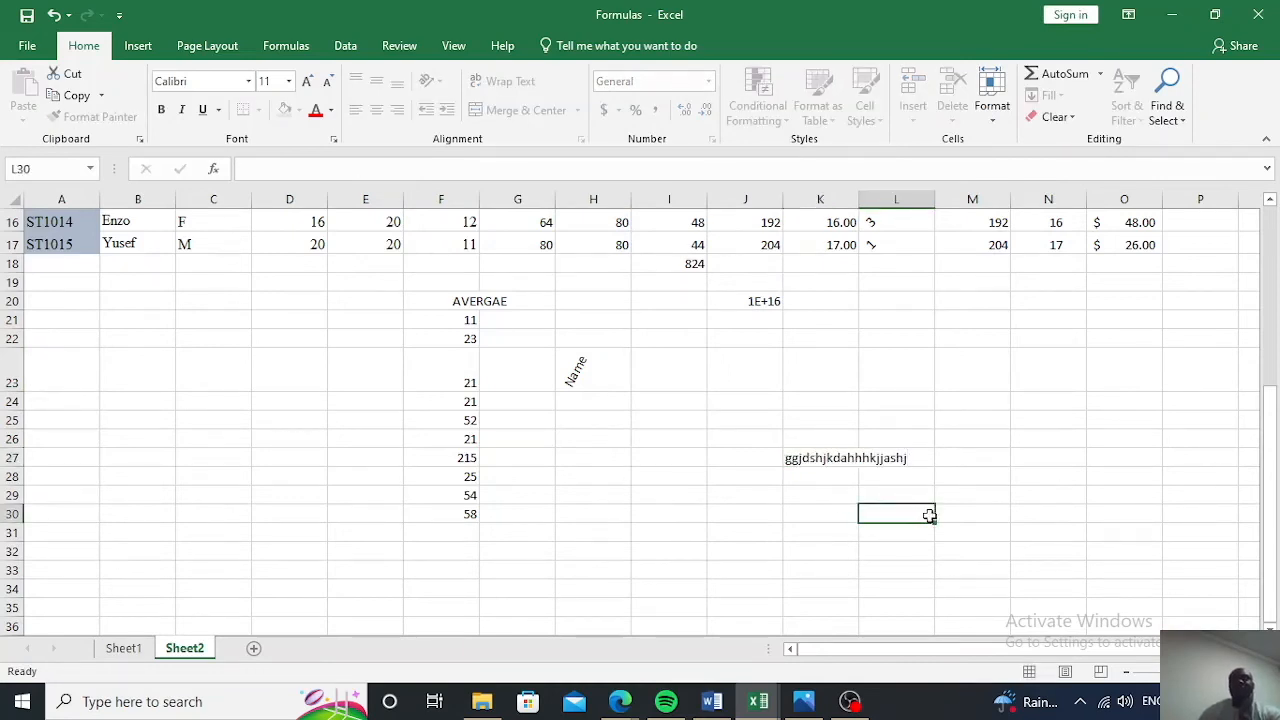
Turn on text wrapping for the long sample text in K27 through the cell's alignment settings
click(824, 455)
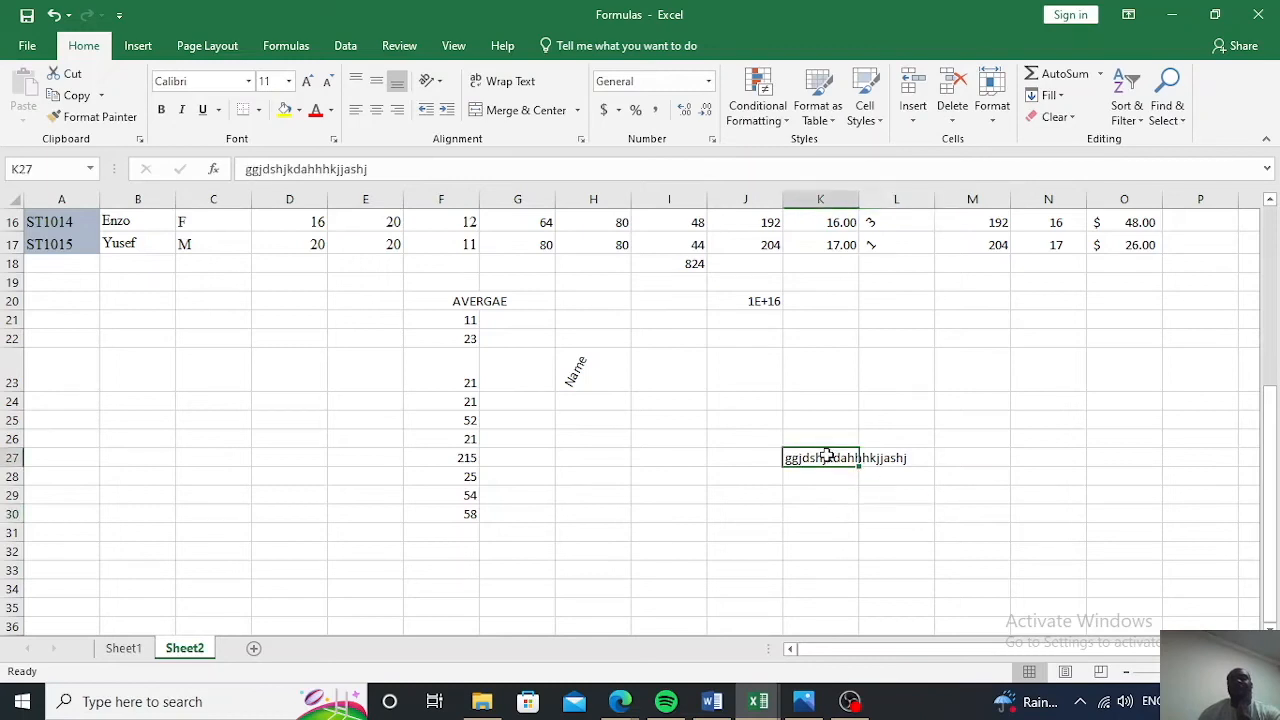
click(713, 141)
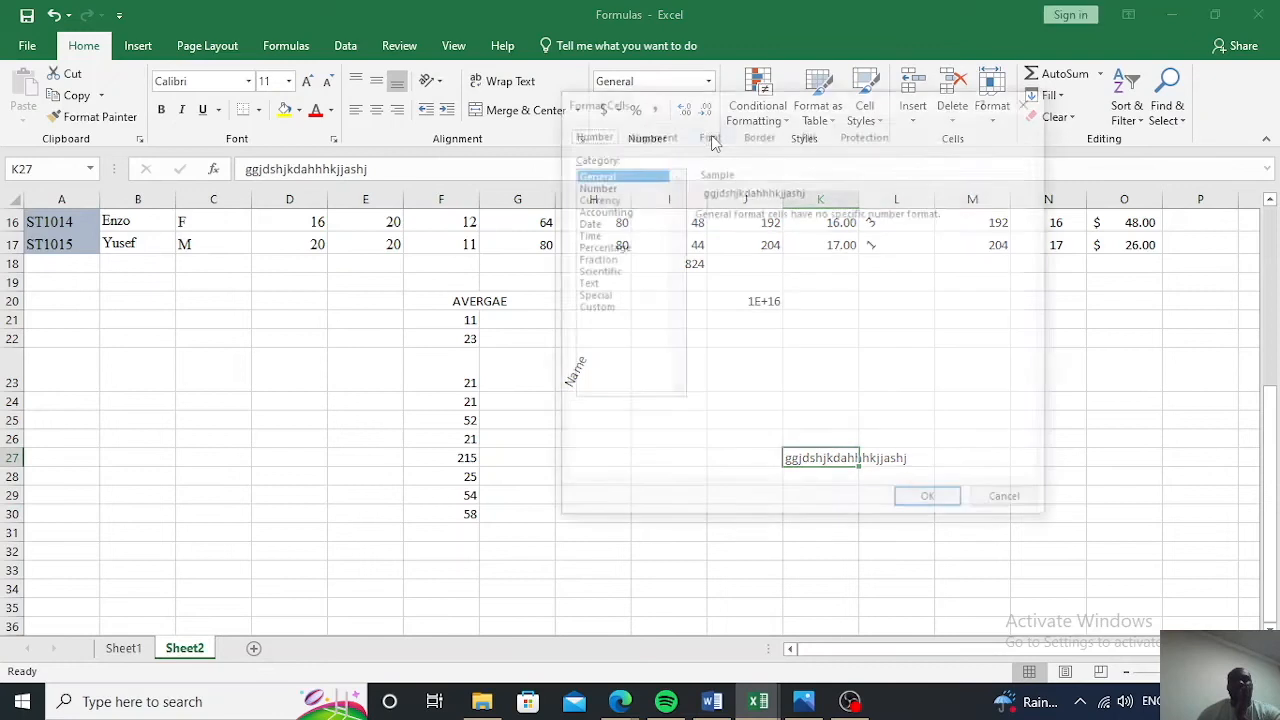
click(651, 134)
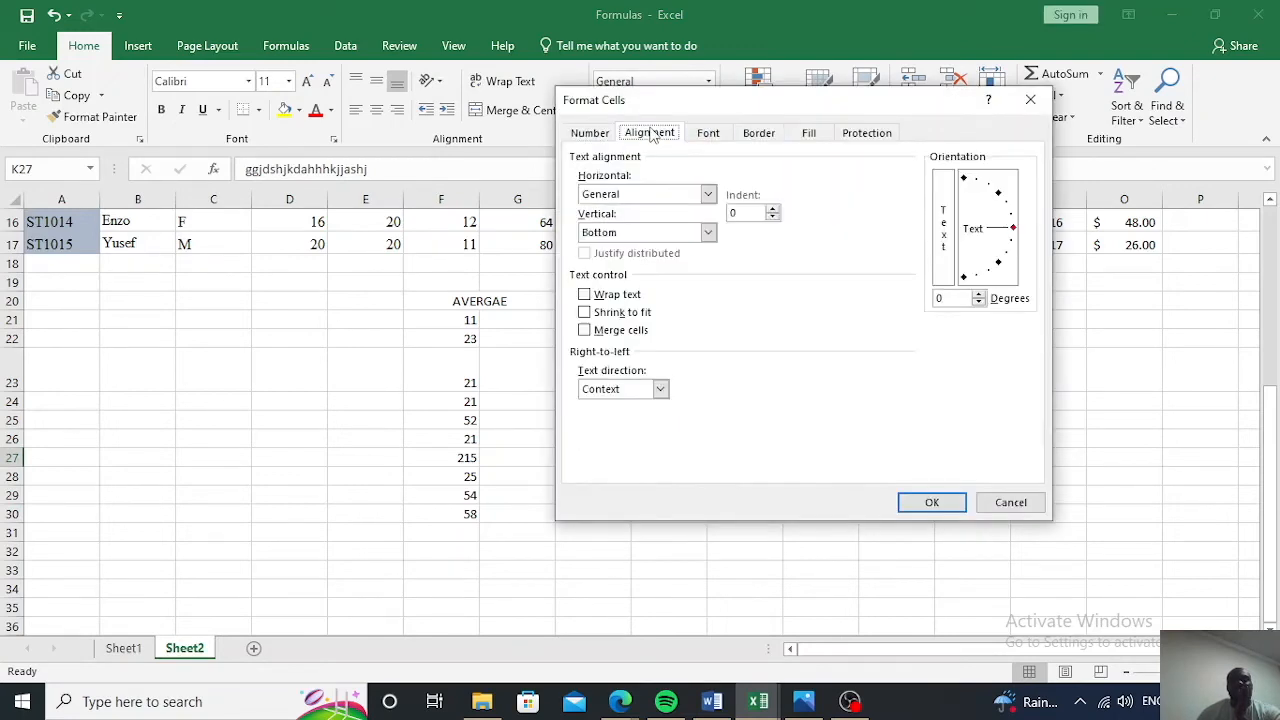
click(609, 304)
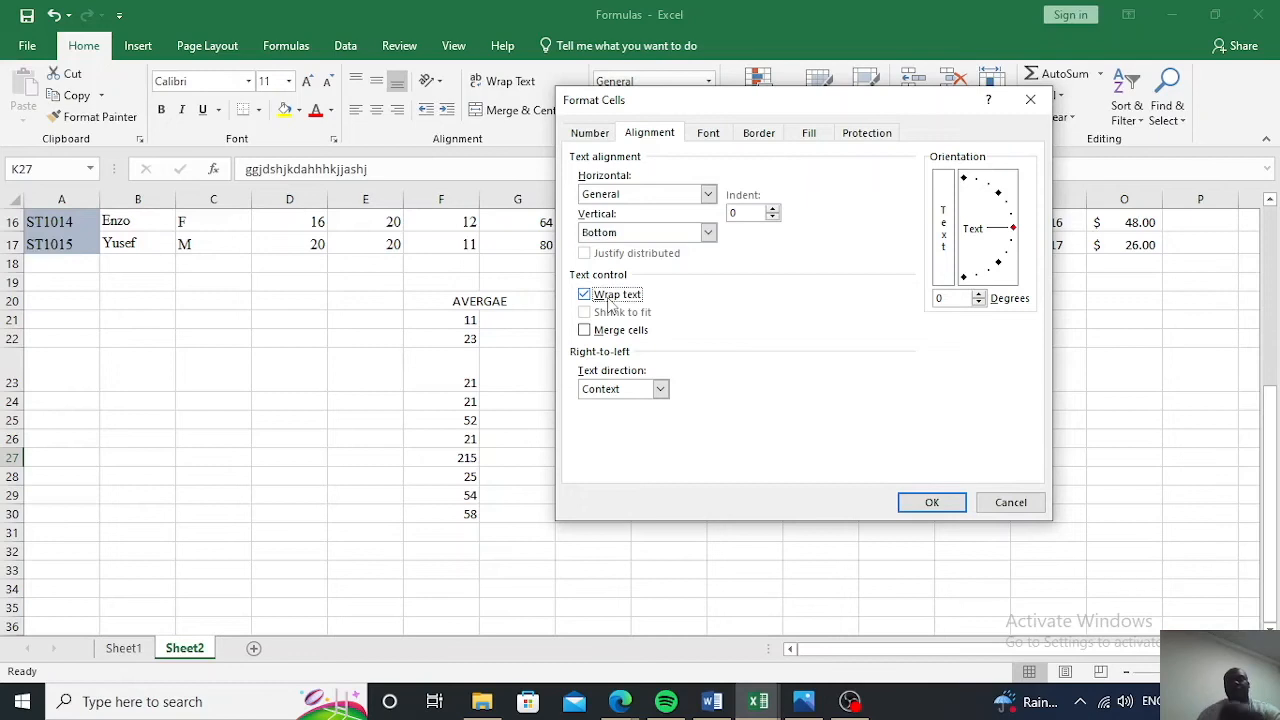
click(927, 502)
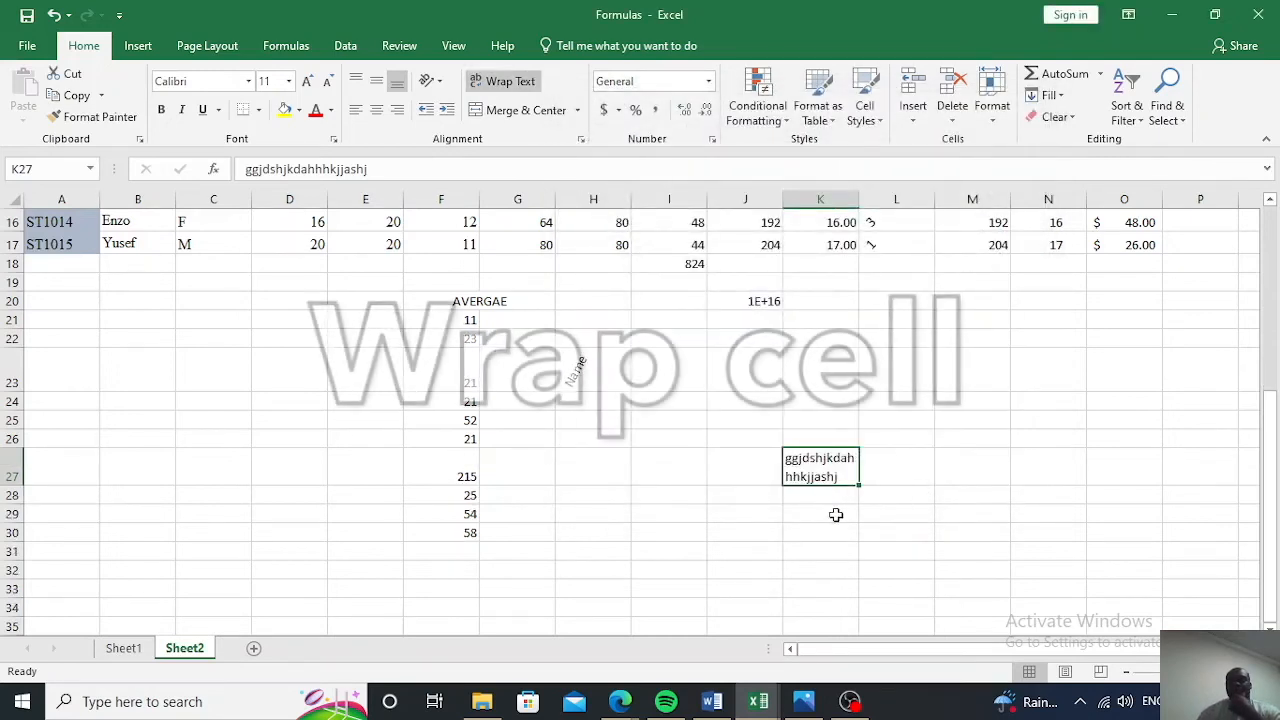
Extend the wrapped sample text in K27 by appending "hbnbnbnxnbcnbnbxnnbxnbnxz" to its end
double_click(847, 480)
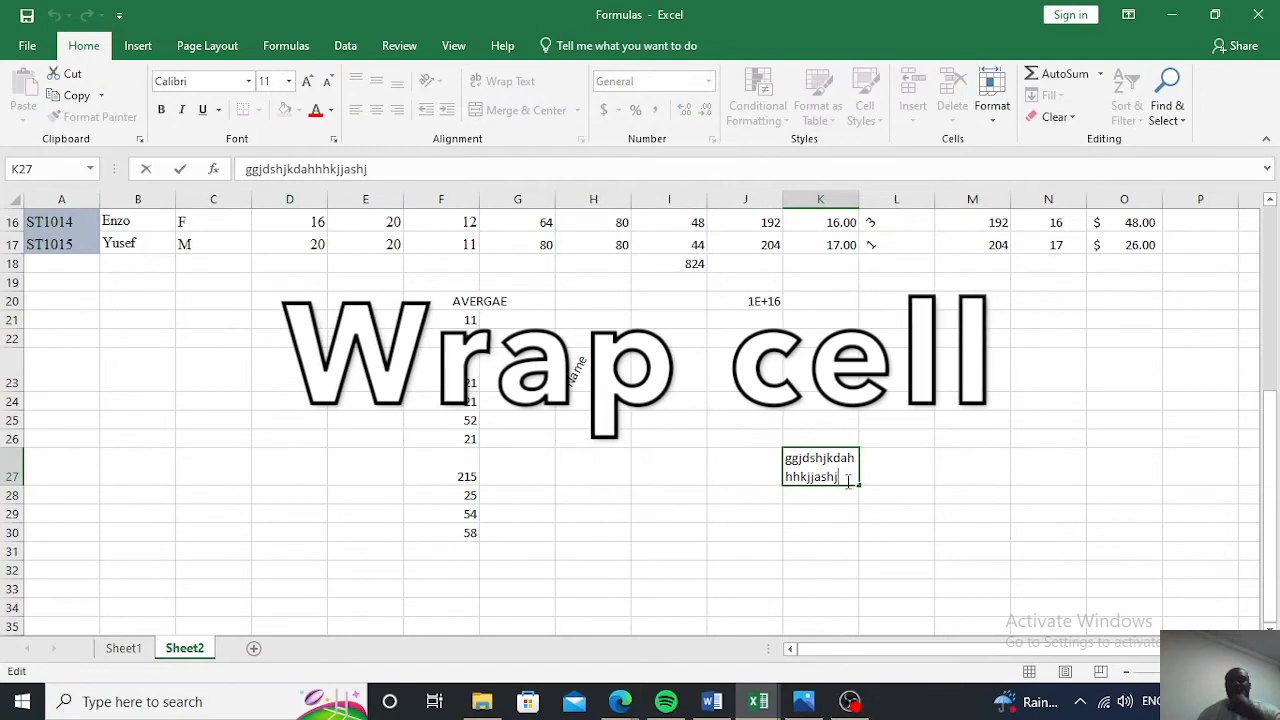
text(hbnbnbnxnb)
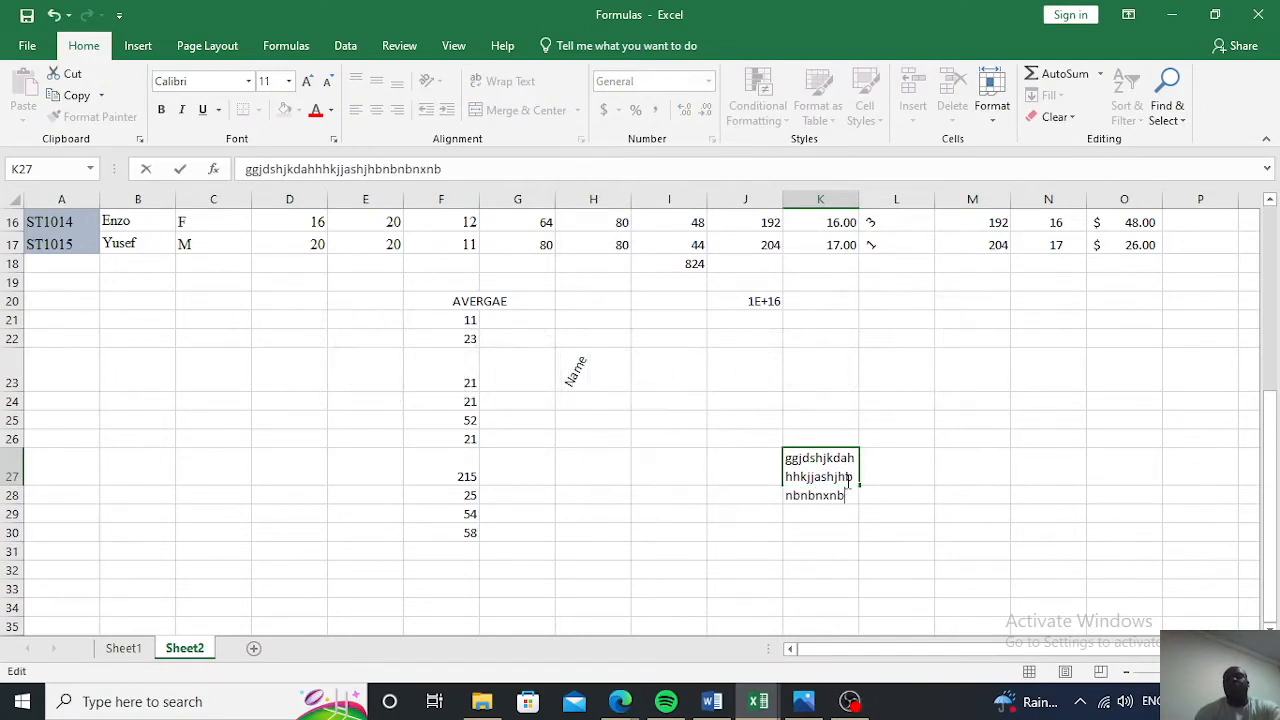
text(cnbnbxnnbxnbnxz)
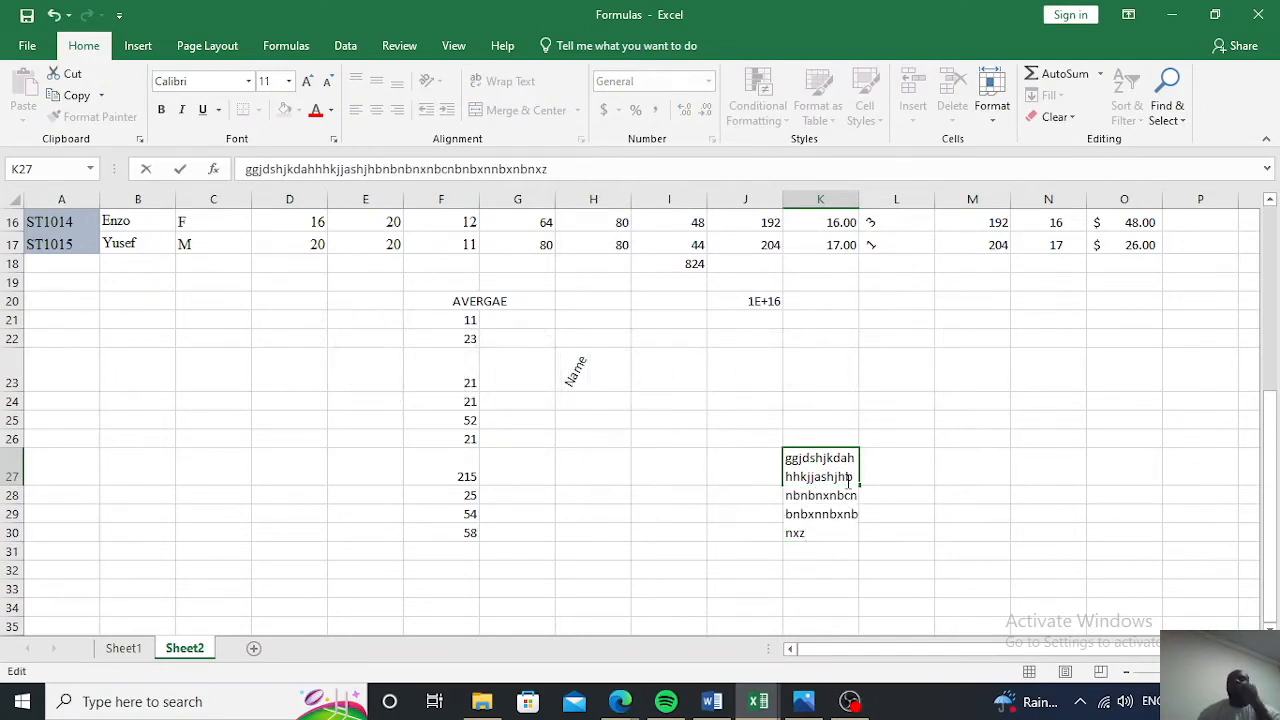
click(1051, 396)
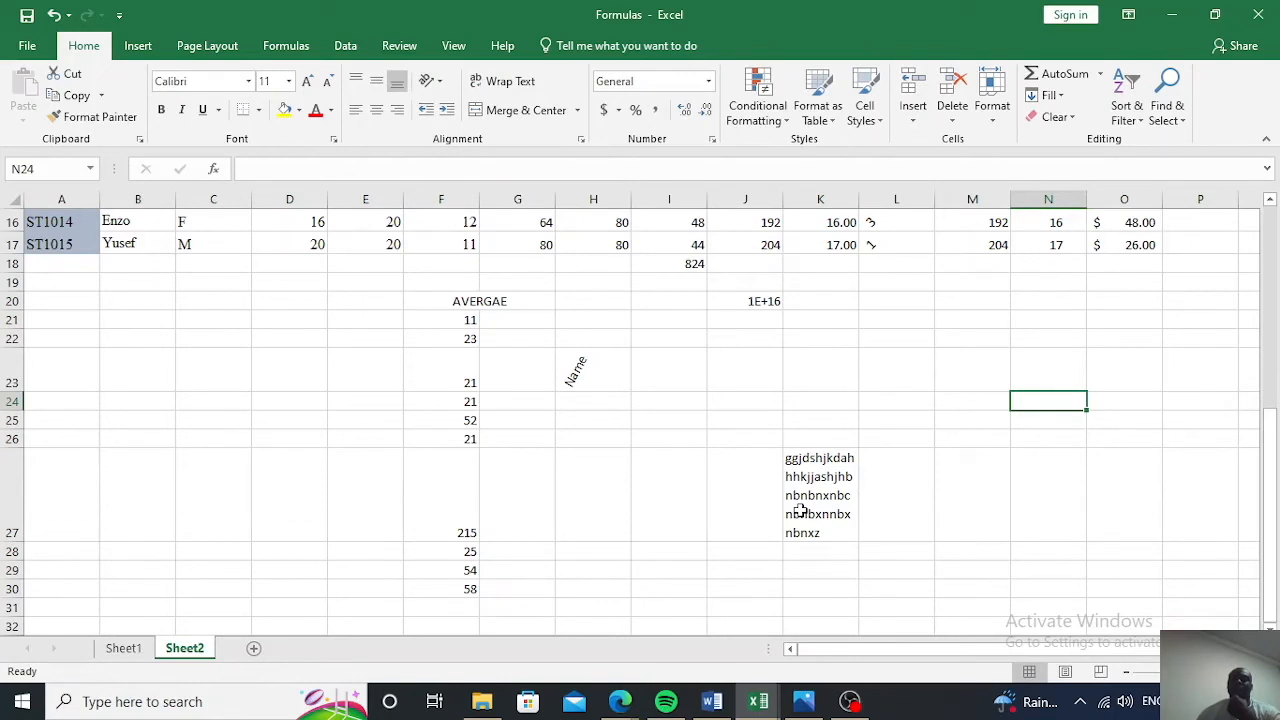
click(826, 414)
Make all text in header rows 1 and 2 of the score sheet bold
scroll(796, 415, up, 5)
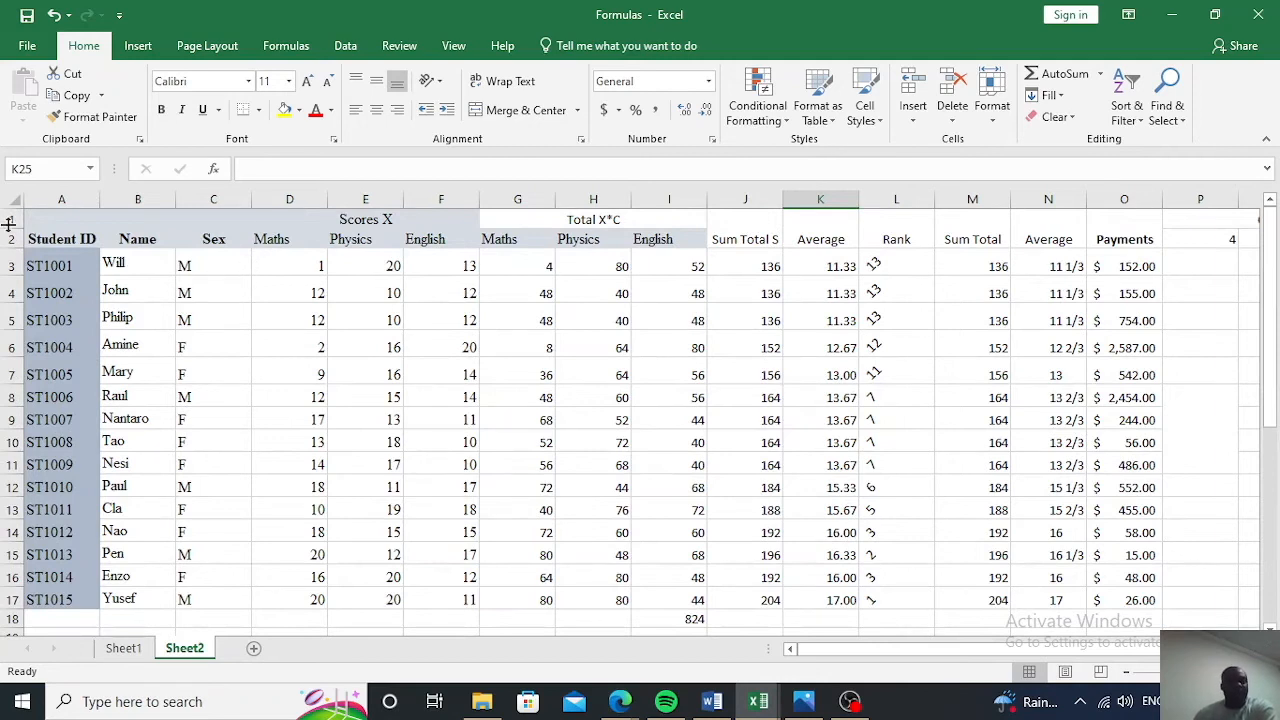
drag(8, 224, 8, 235)
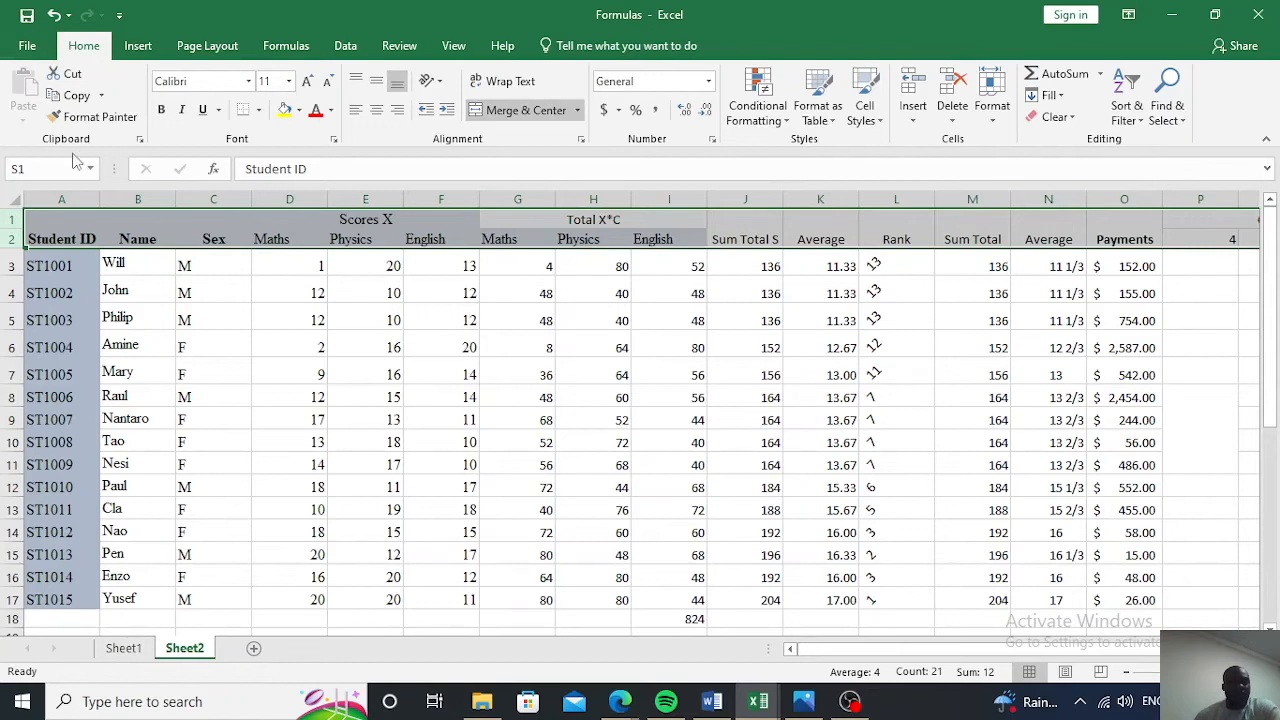
click(168, 113)
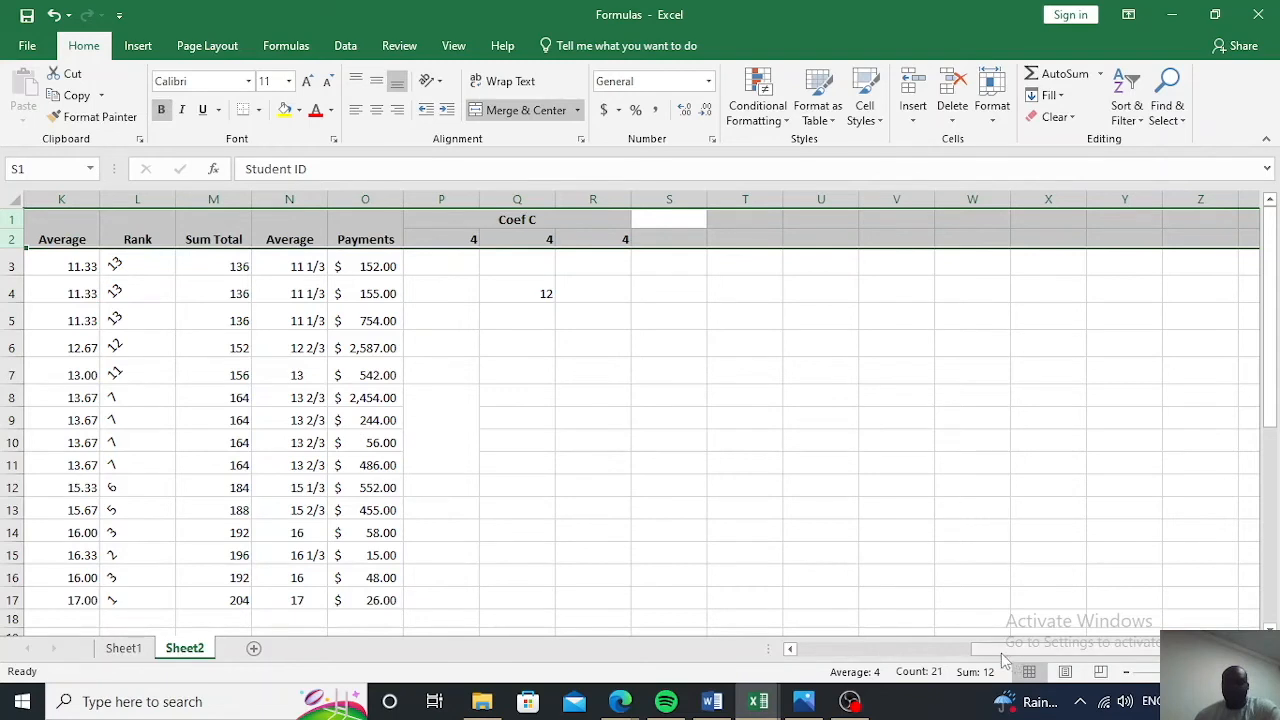
scroll(262, 266, left, 5)
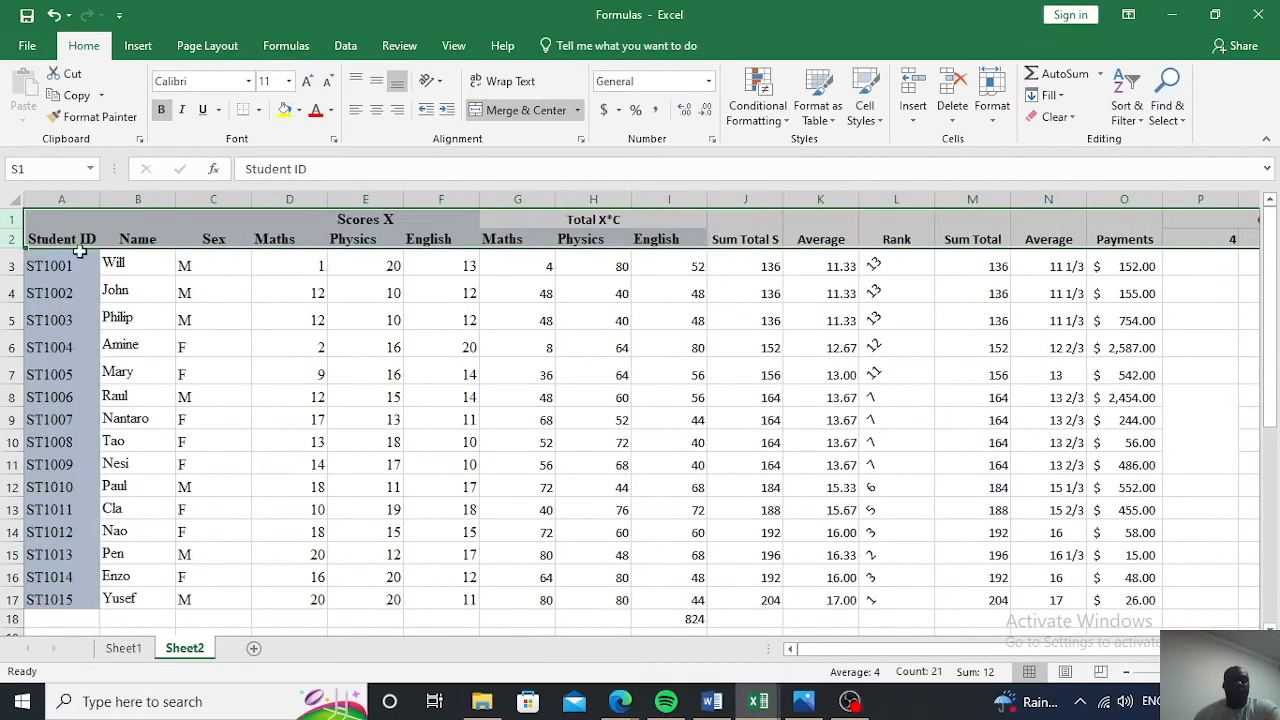
click(163, 112)
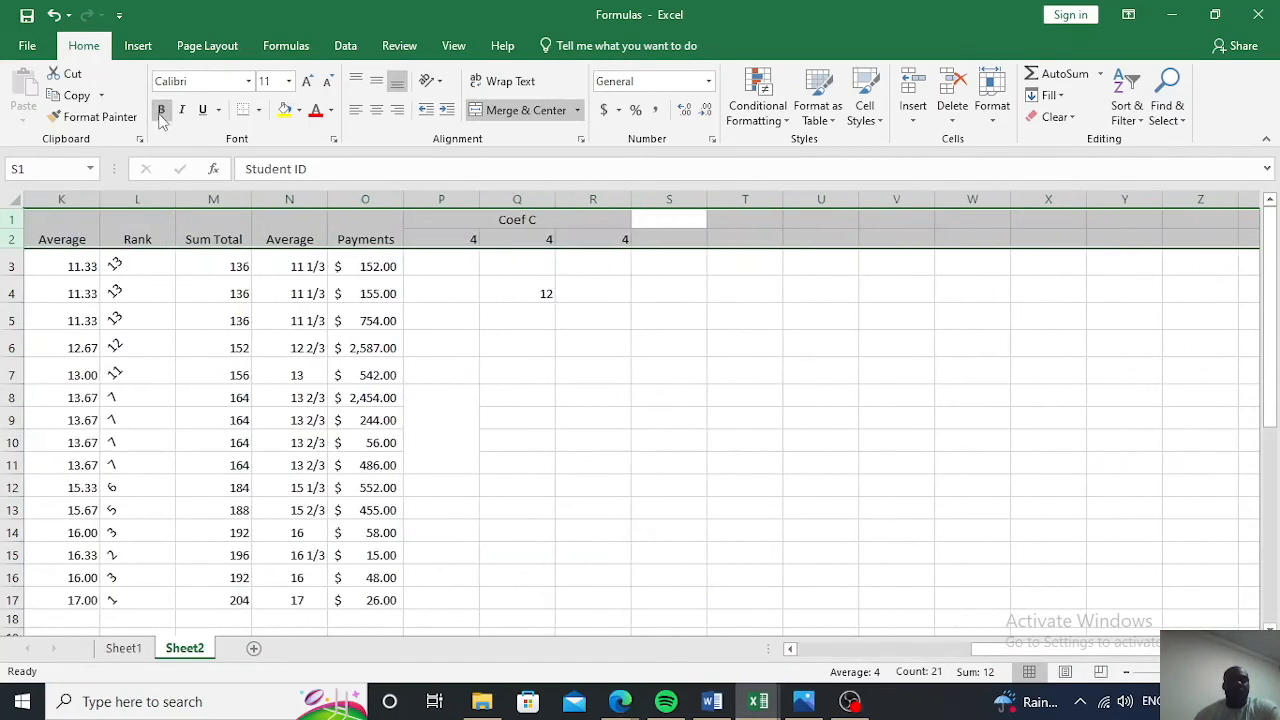
click(163, 112)
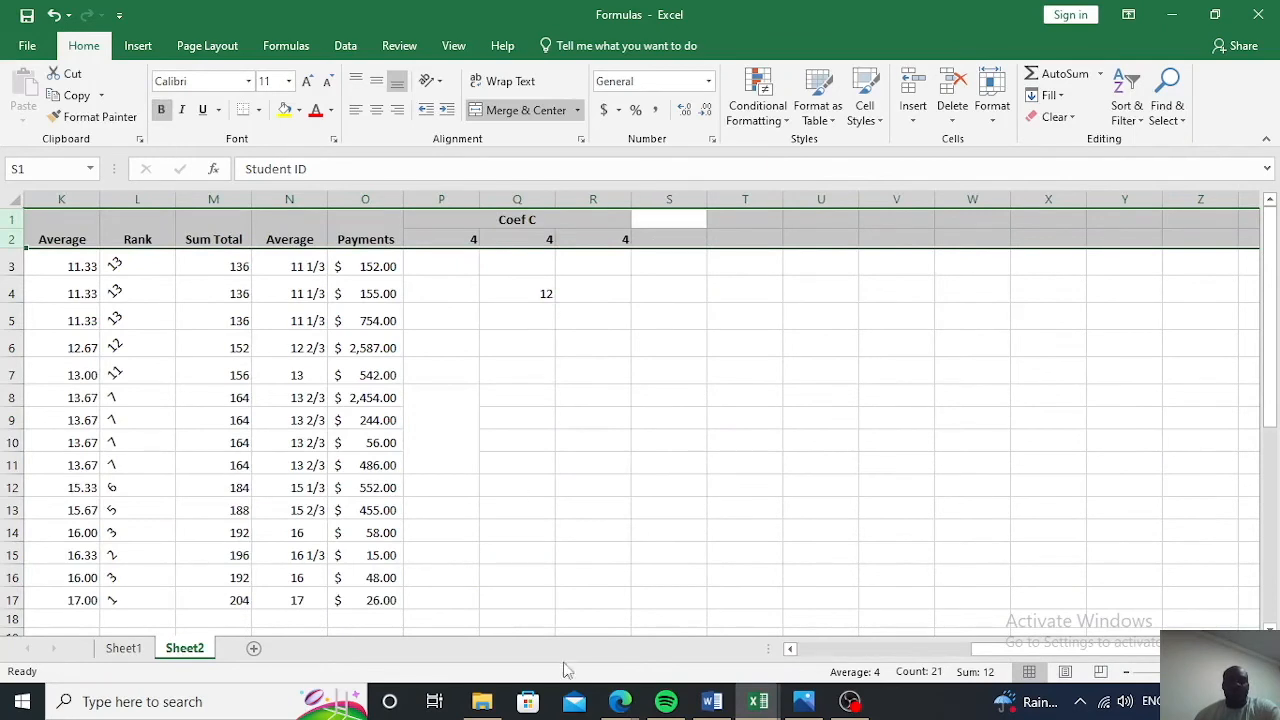
click(847, 654)
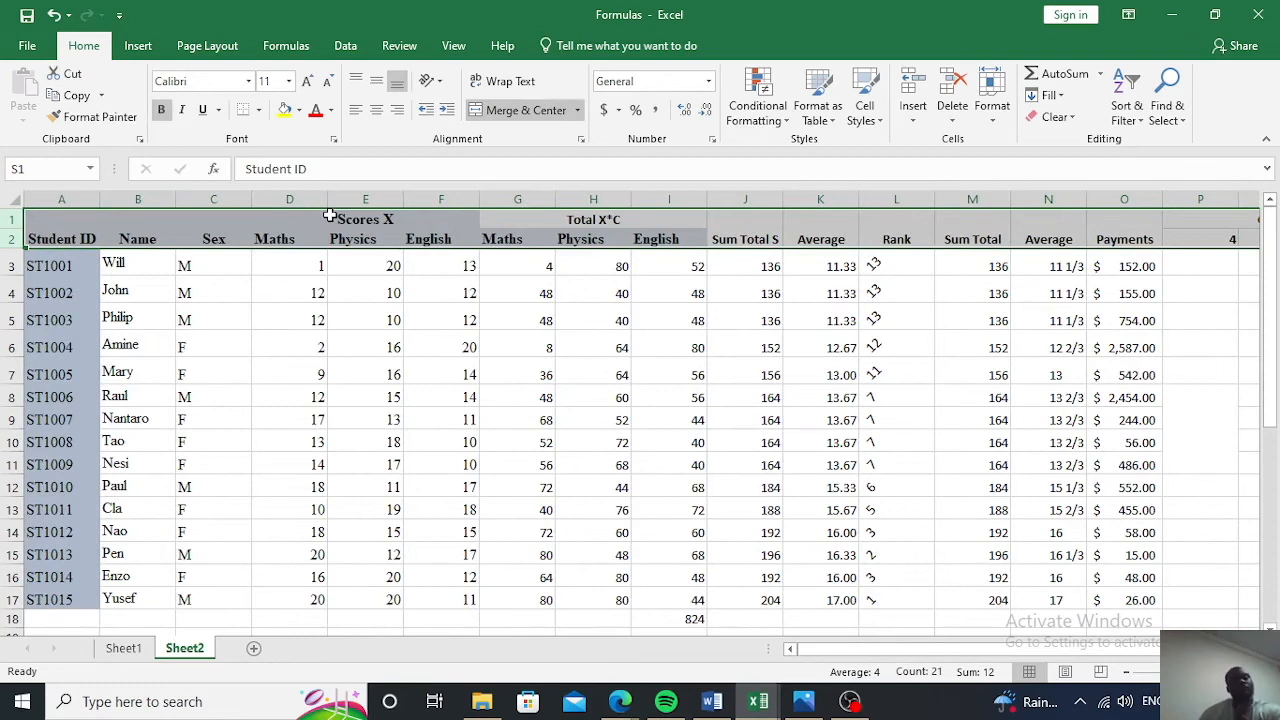
Italicize and underline the text in header rows 1 and 2
click(184, 113)
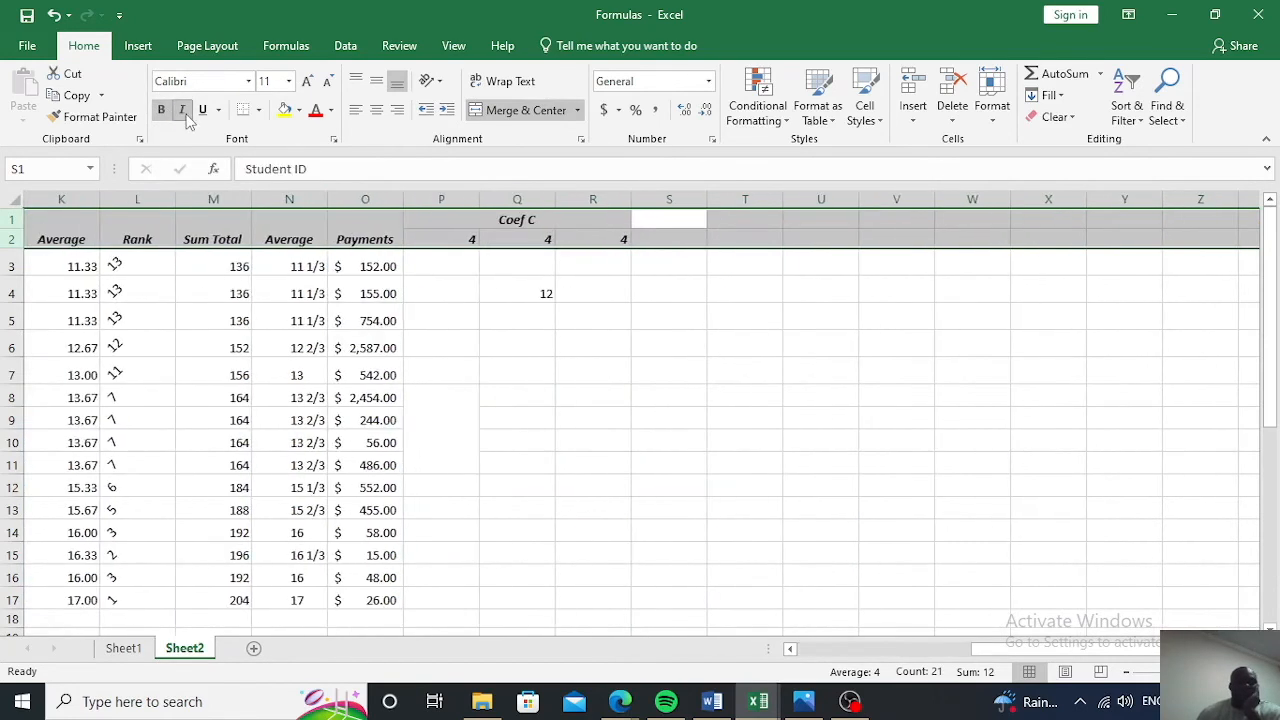
click(203, 111)
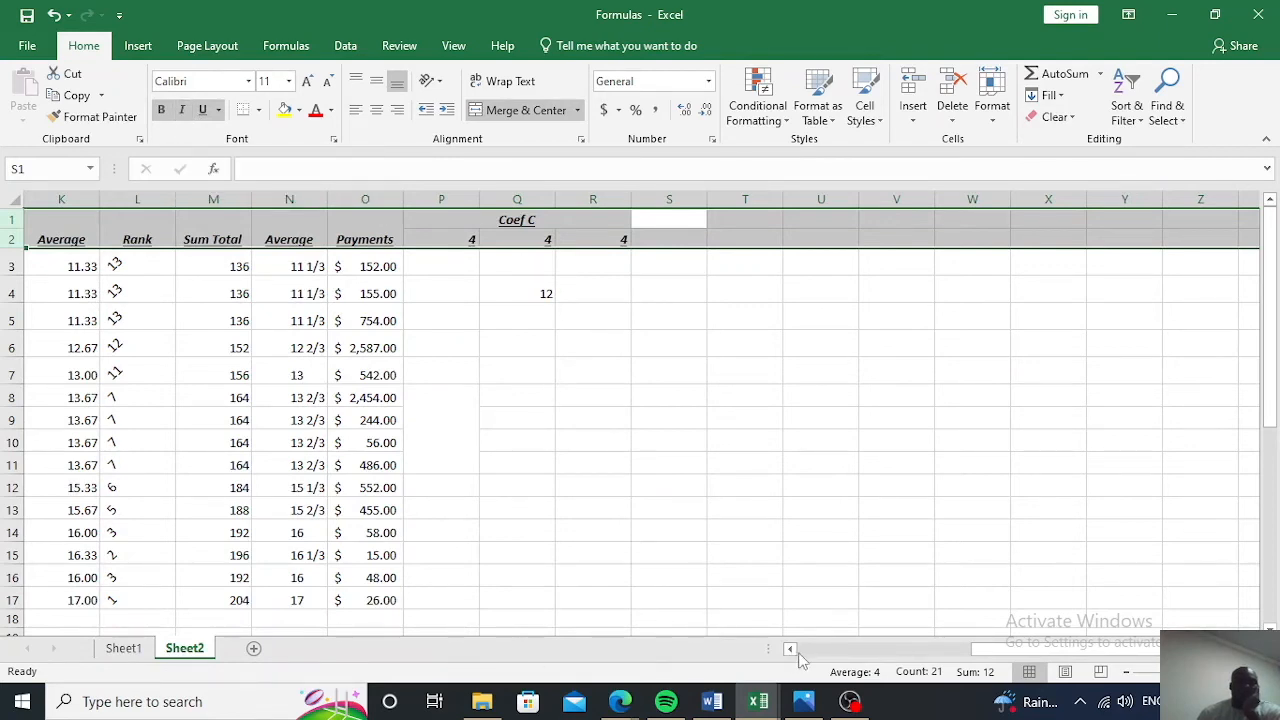
drag(800, 652, 796, 652)
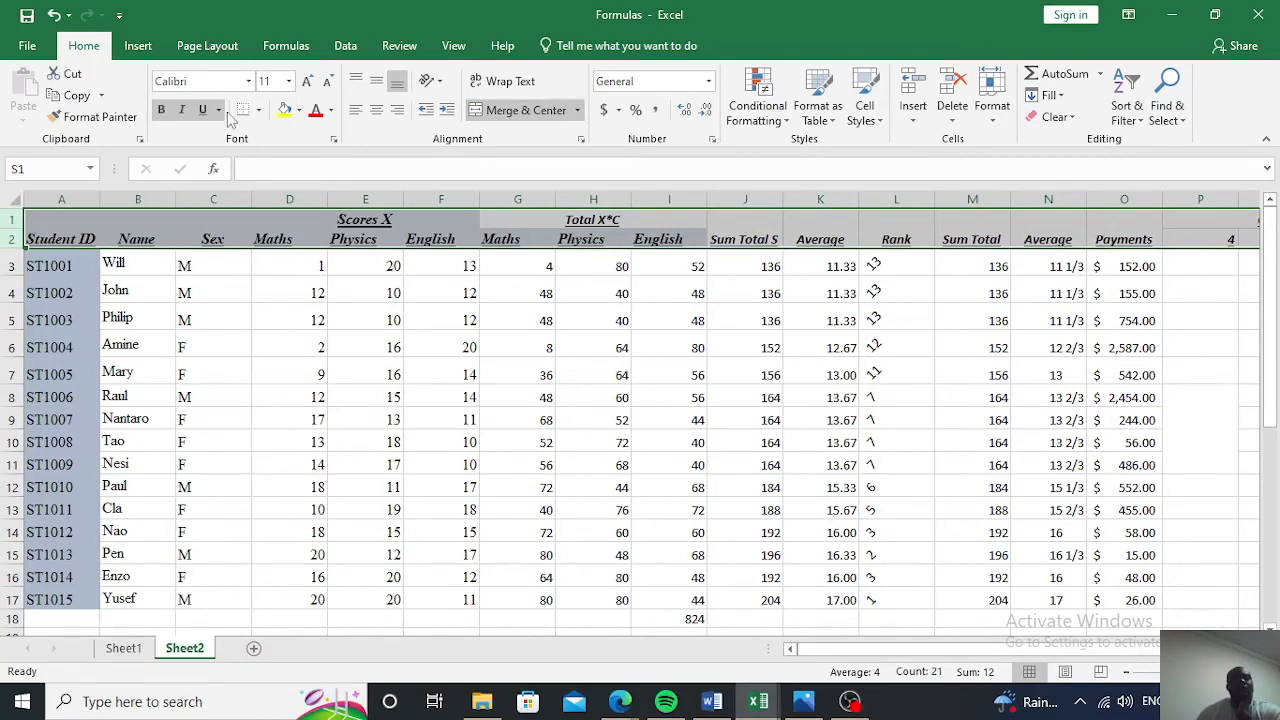
Set the font size of header rows 1 and 2 to 12
click(288, 81)
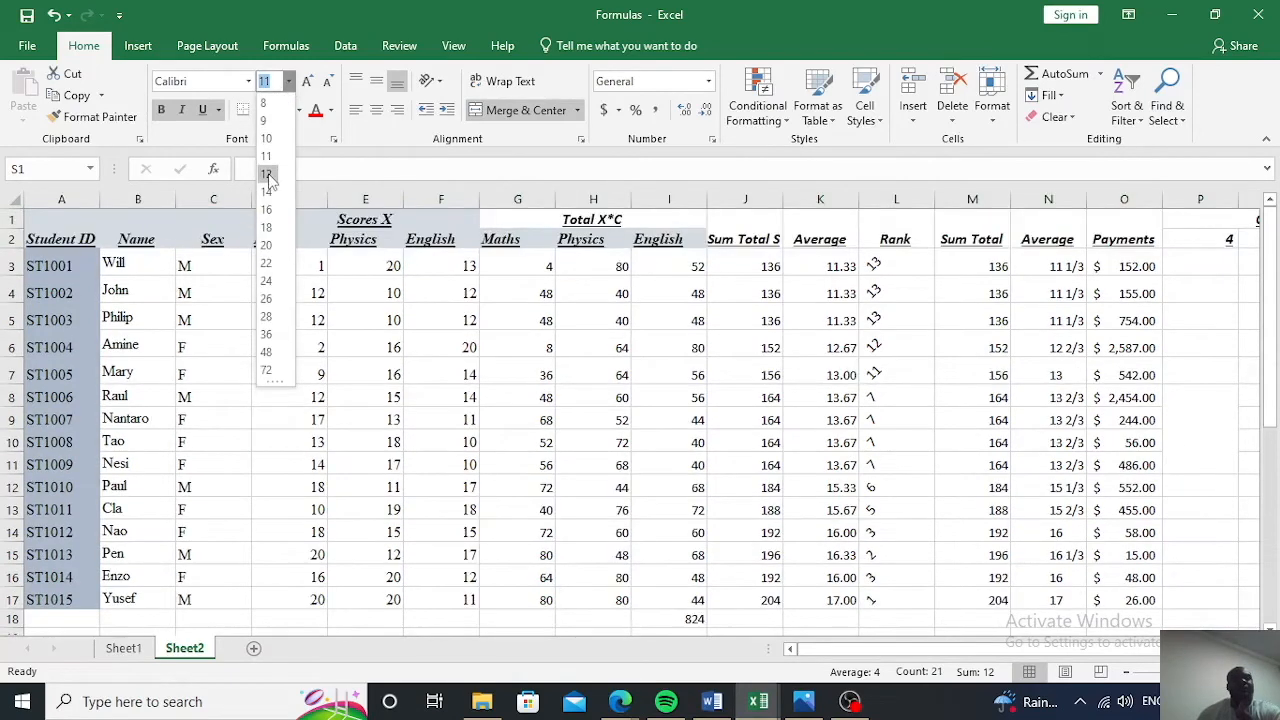
click(267, 175)
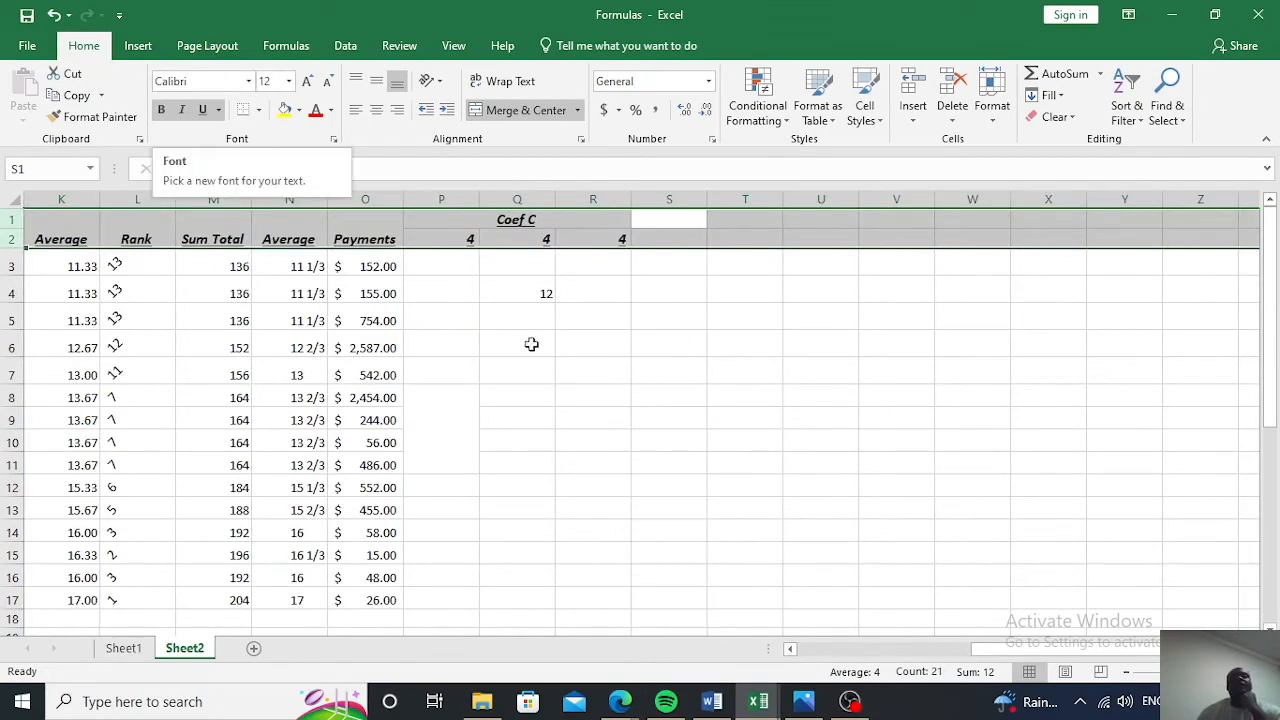
click(585, 370)
Enter the sample text "hhdhdcc" in the empty cell T1 to test the header row's formatting
click(777, 222)
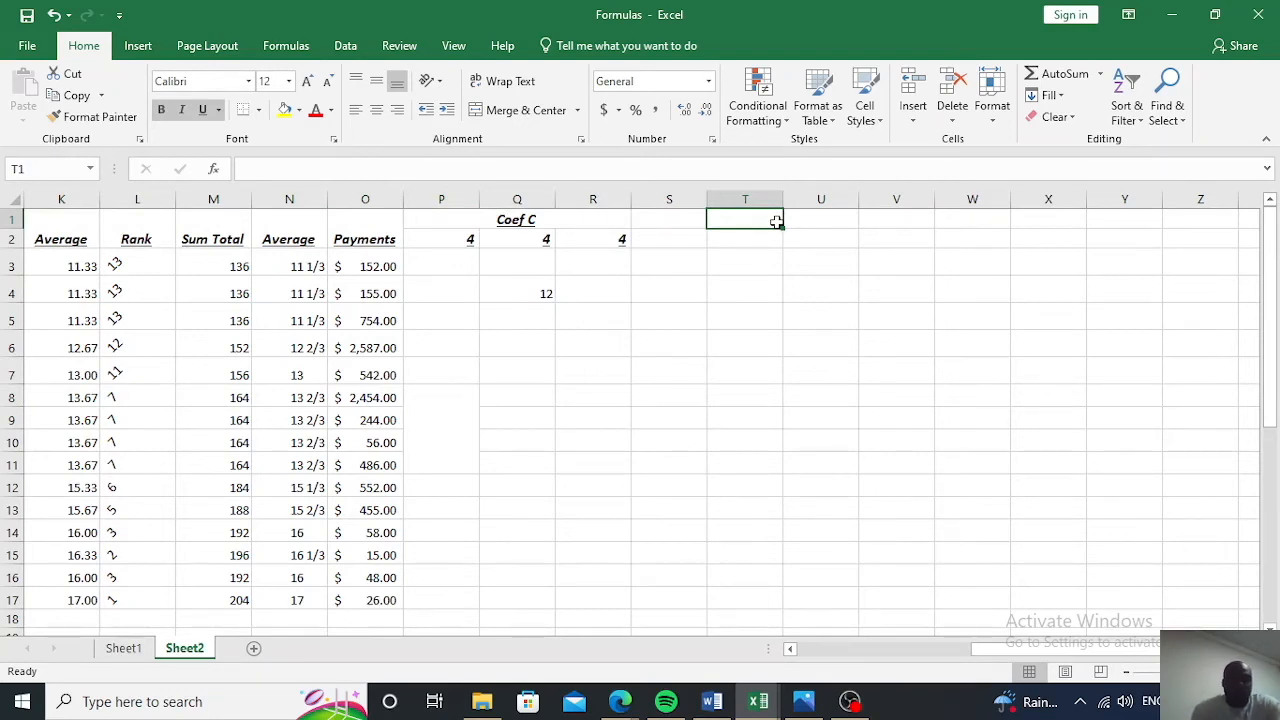
text(hhdhdcc)
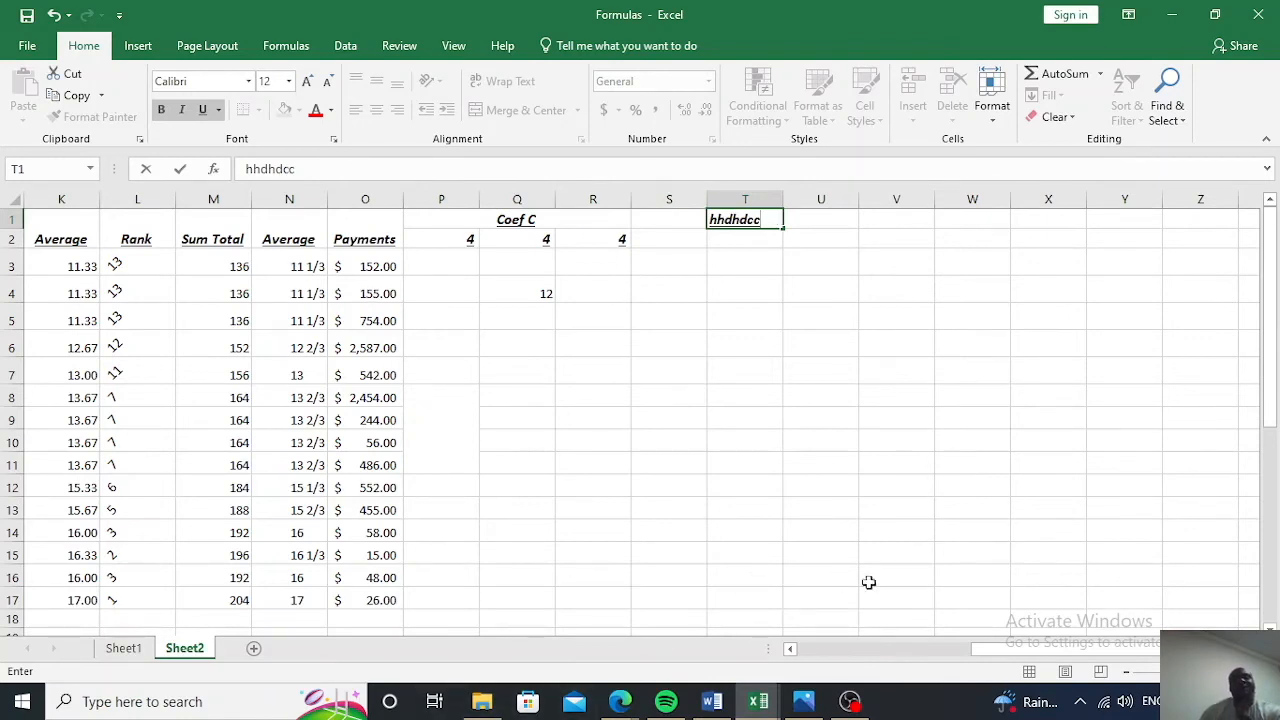
click(826, 651)
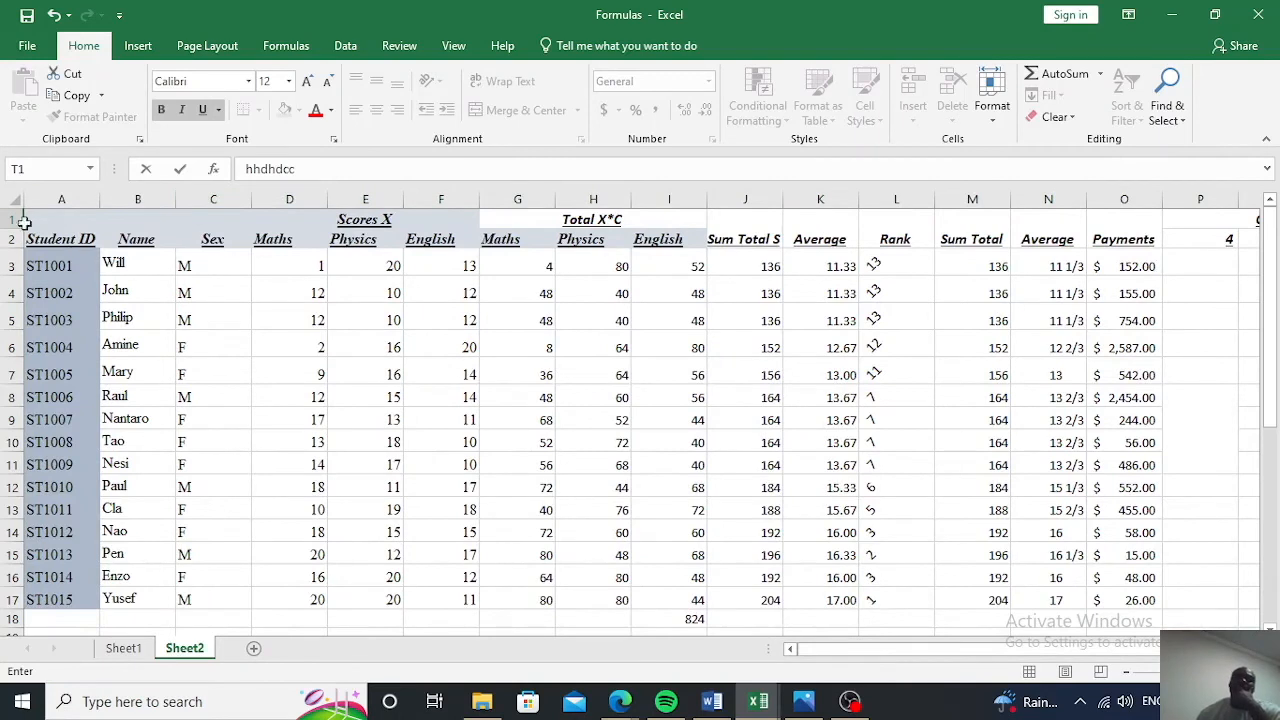
Fill header rows 1 and 2 with a gray background from the theme colors
drag(10, 238, 10, 219)
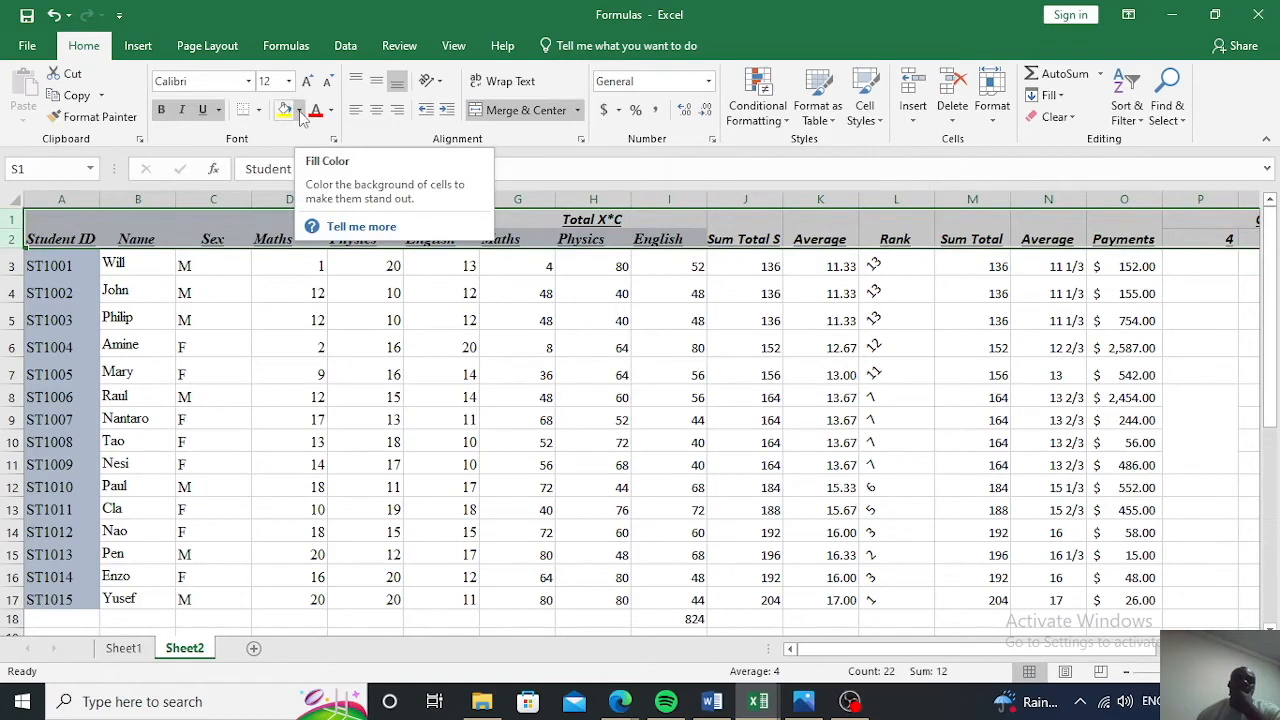
click(299, 111)
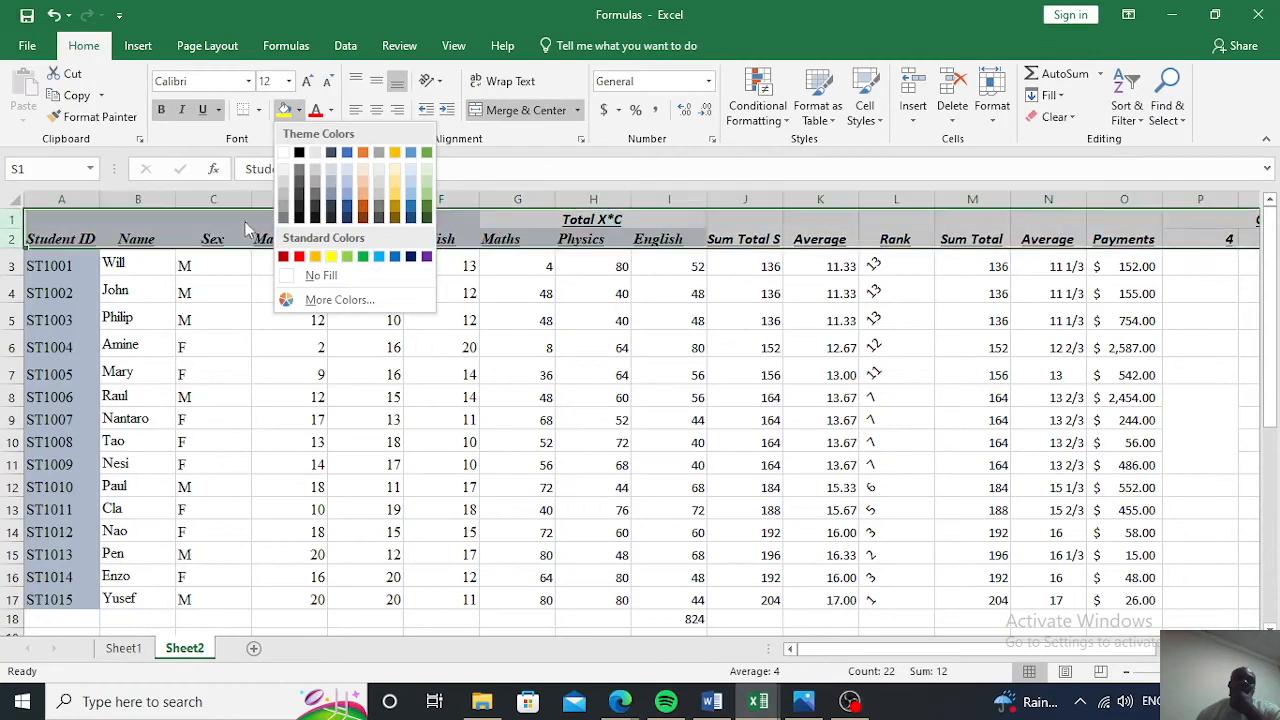
click(193, 139)
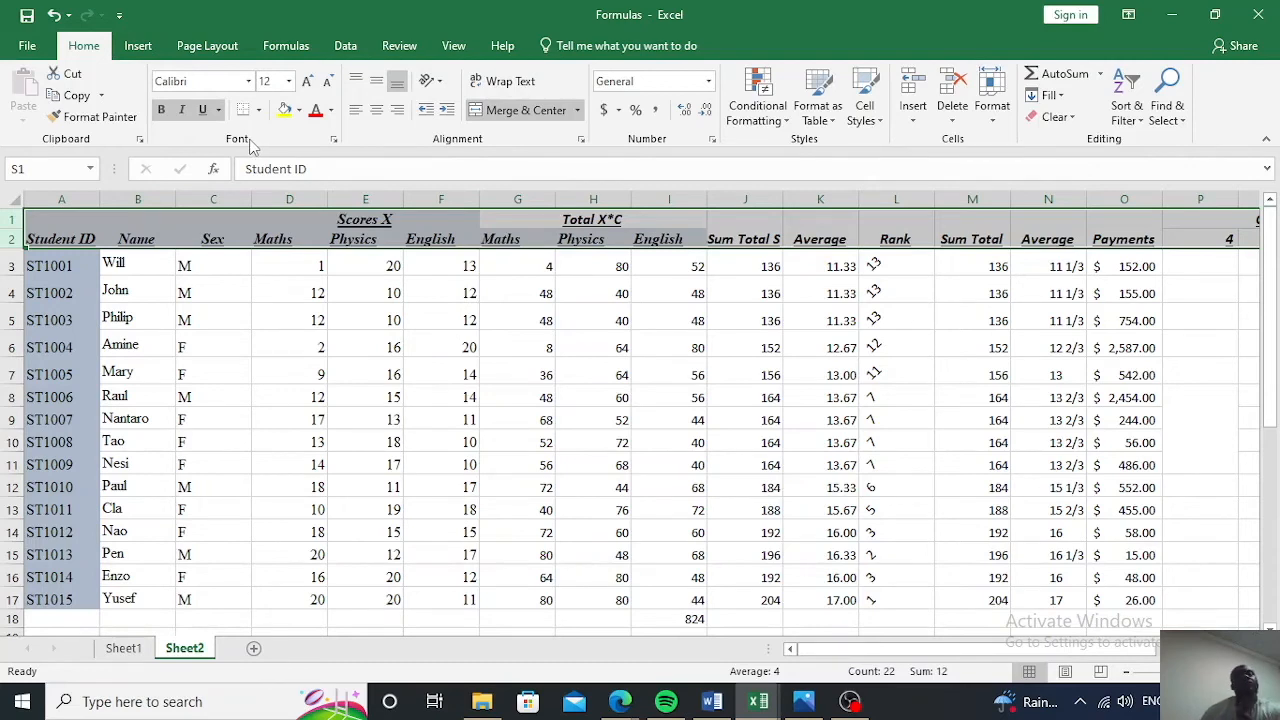
click(299, 111)
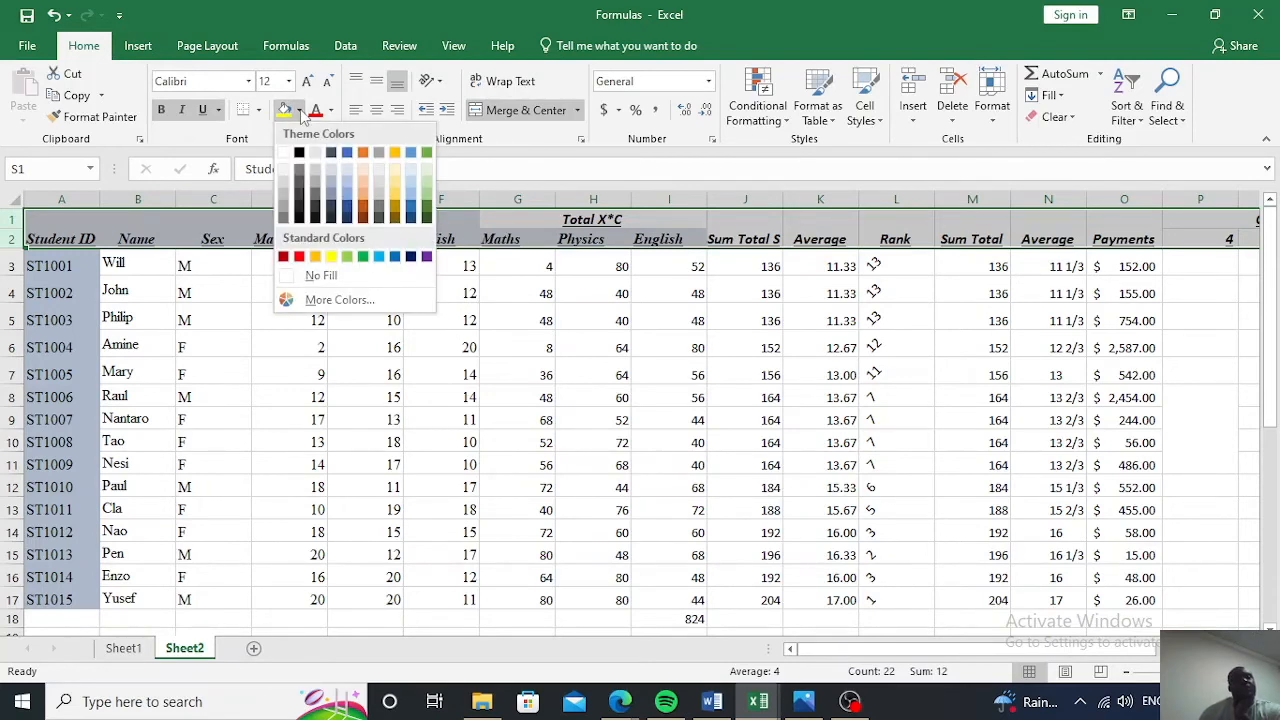
click(315, 170)
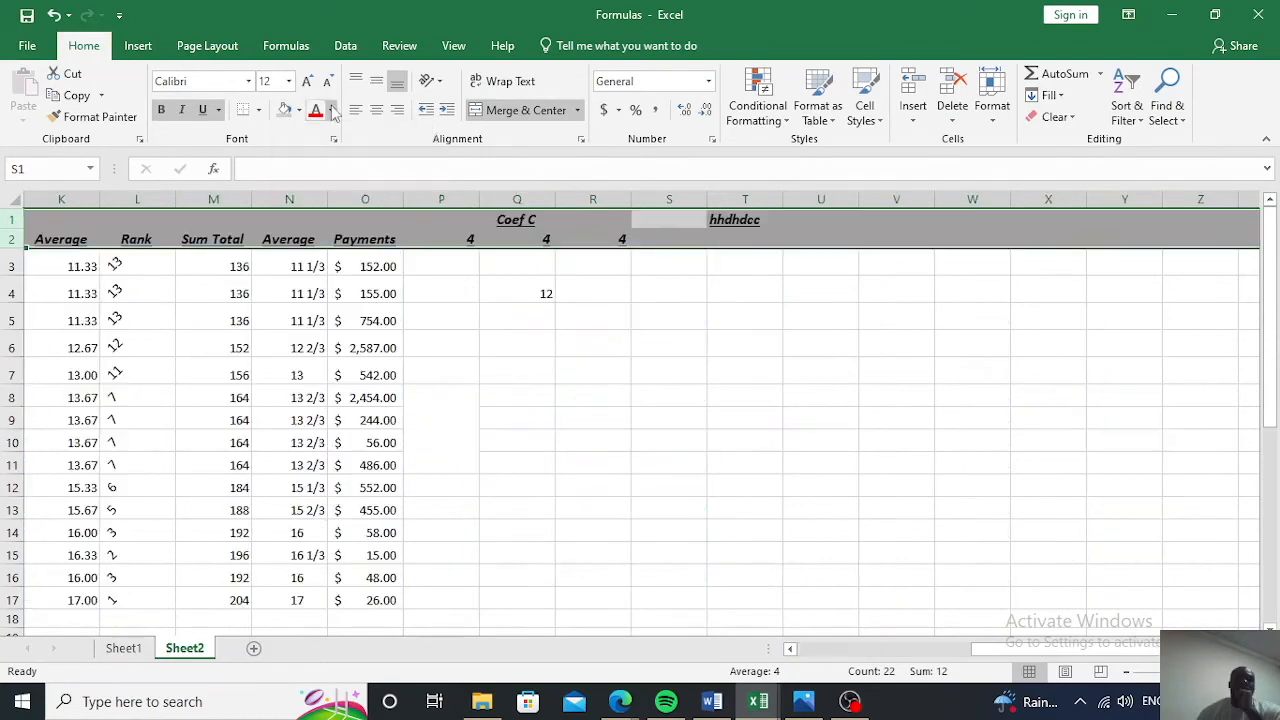
Change the font color of header rows 1 and 2 to the standard purple
click(333, 111)
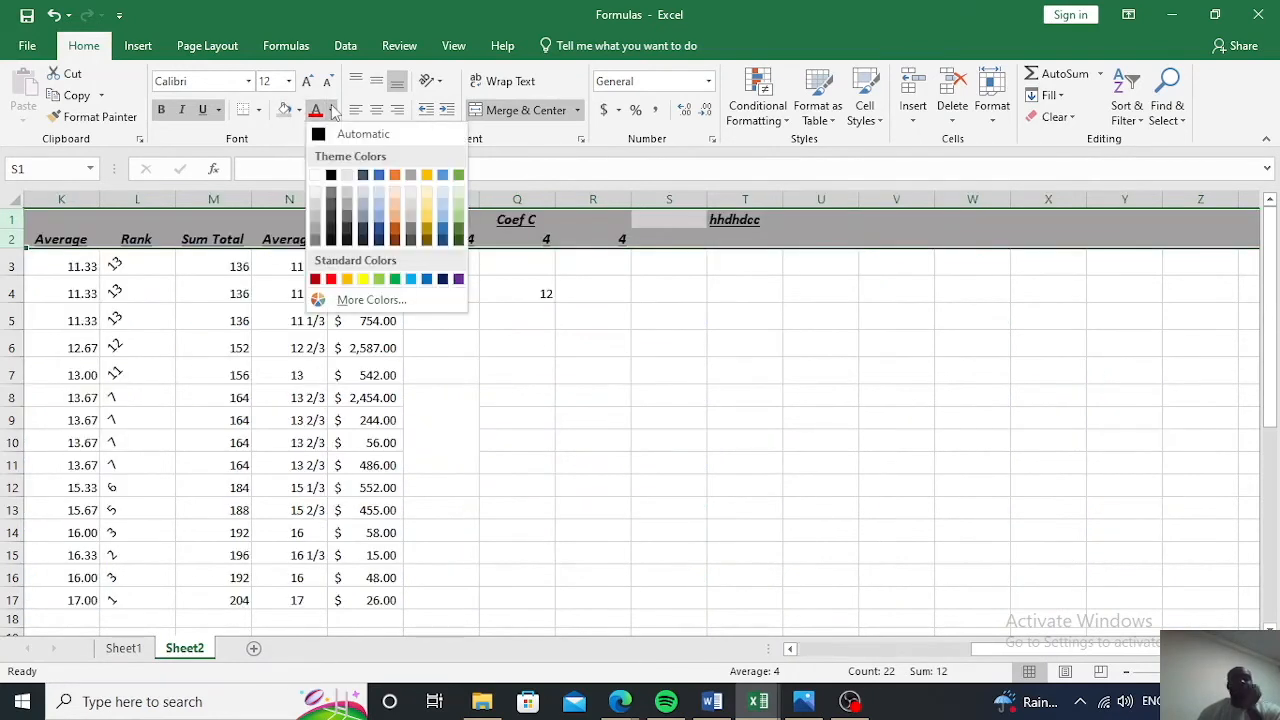
click(458, 279)
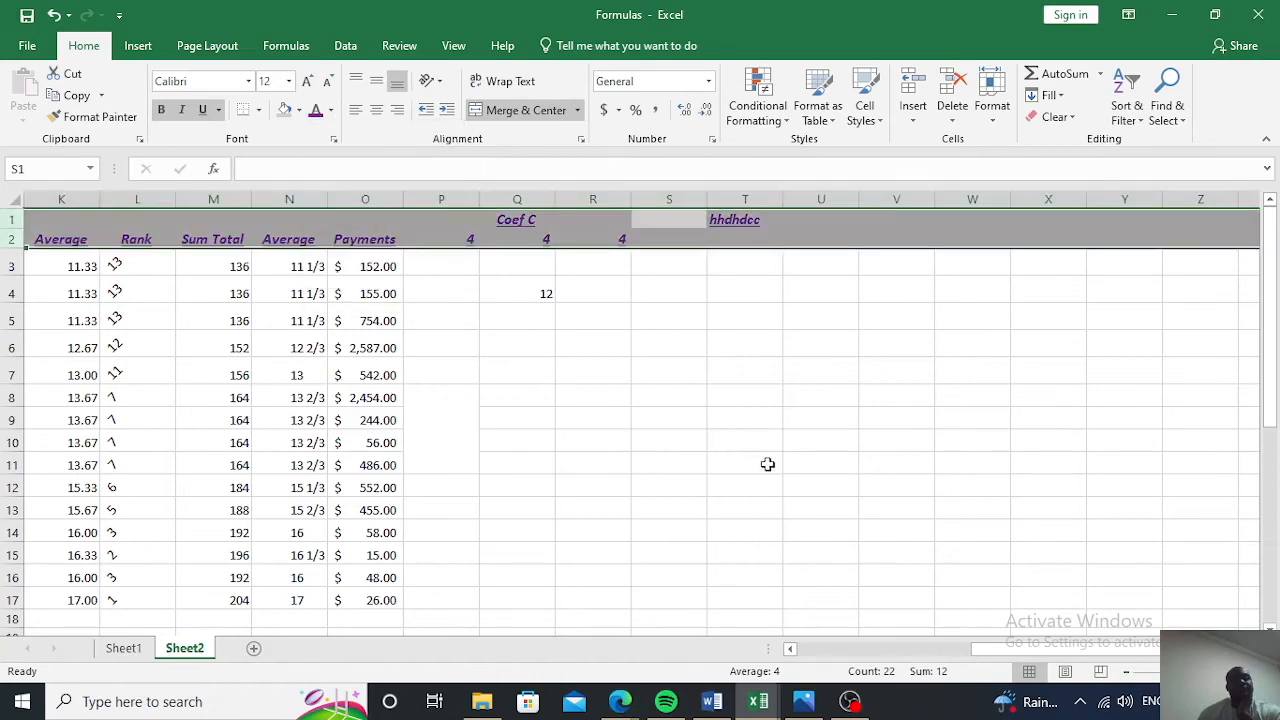
drag(990, 648, 798, 648)
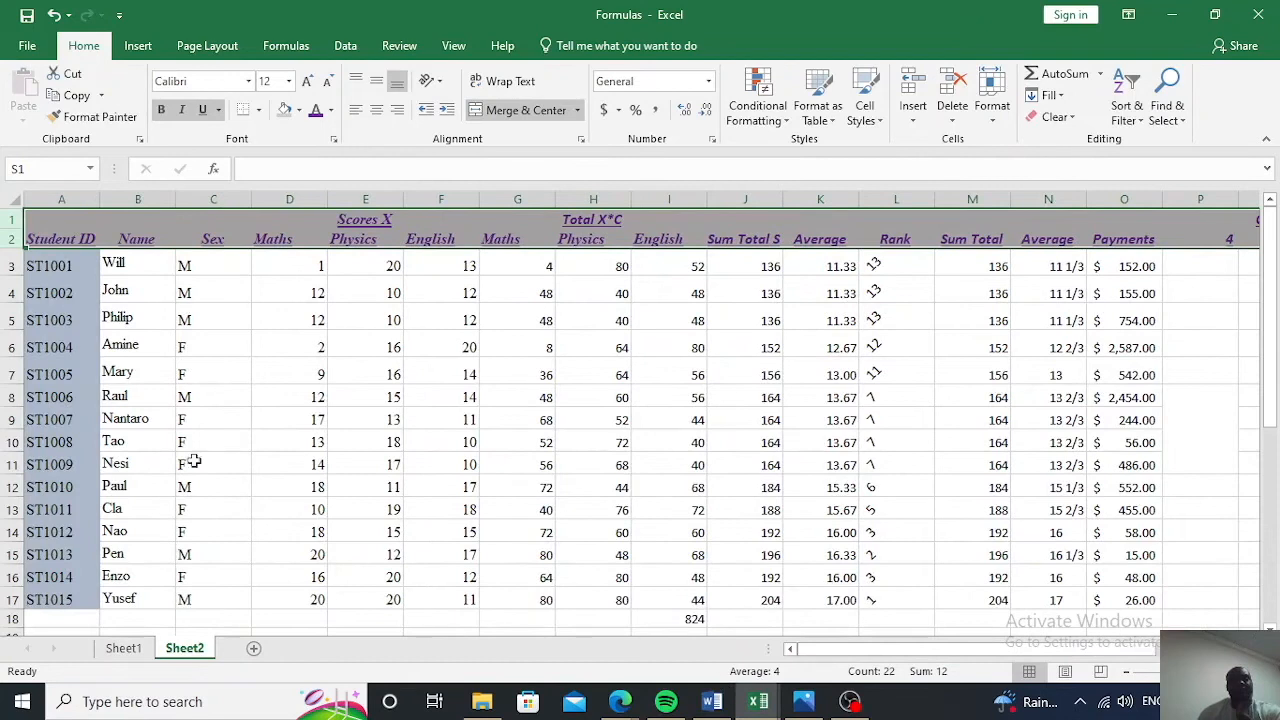
Fill the Student ID cells A3:A17 with a light gray shade of the white theme color
click(57, 263)
drag(57, 263, 55, 595)
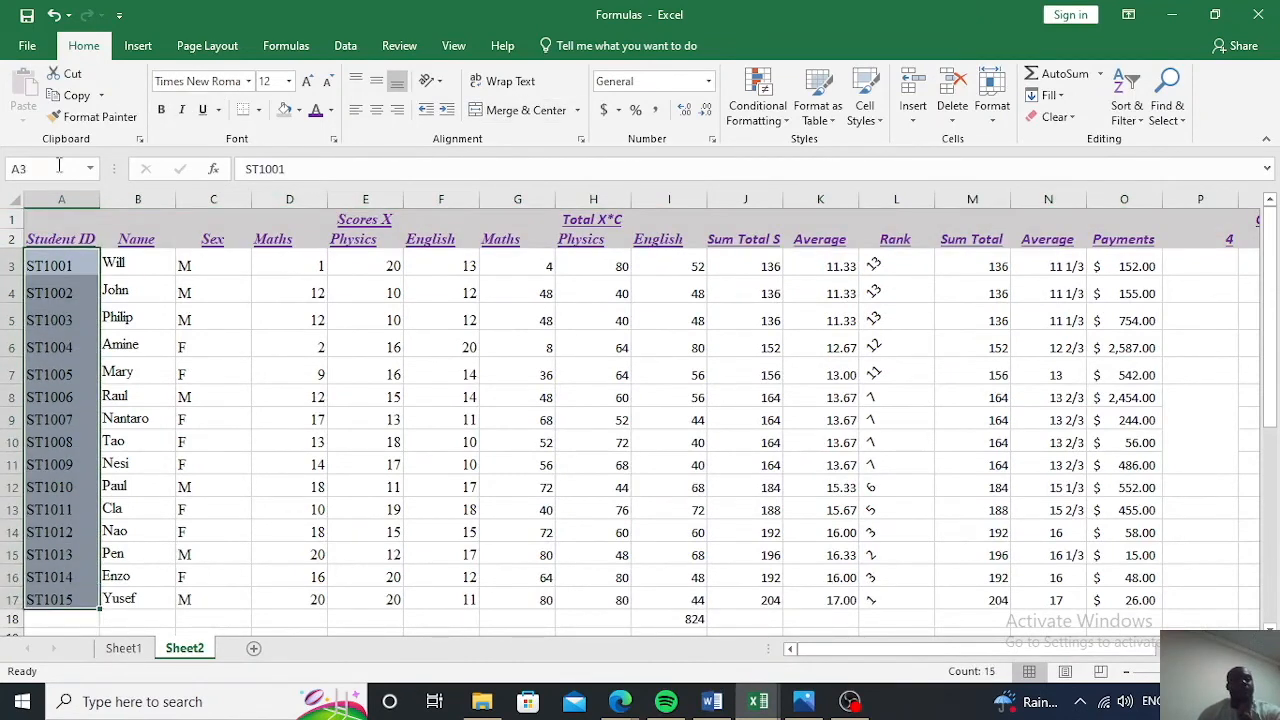
click(298, 111)
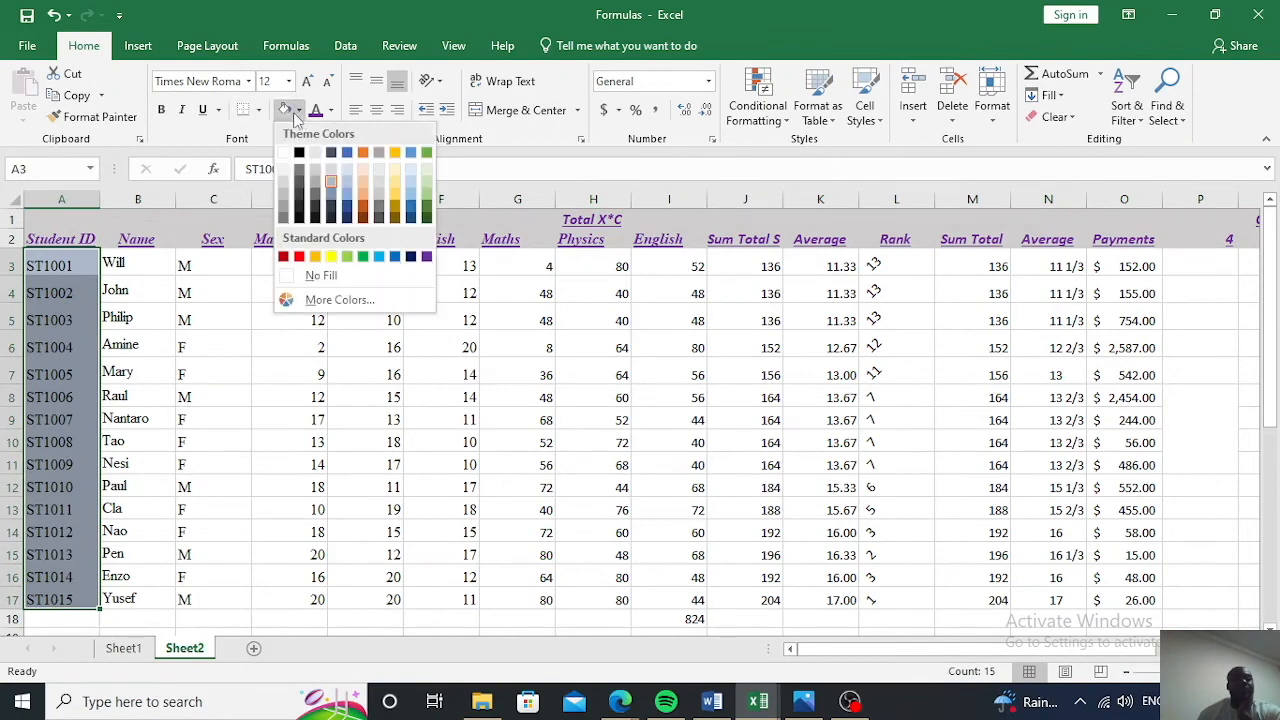
click(284, 176)
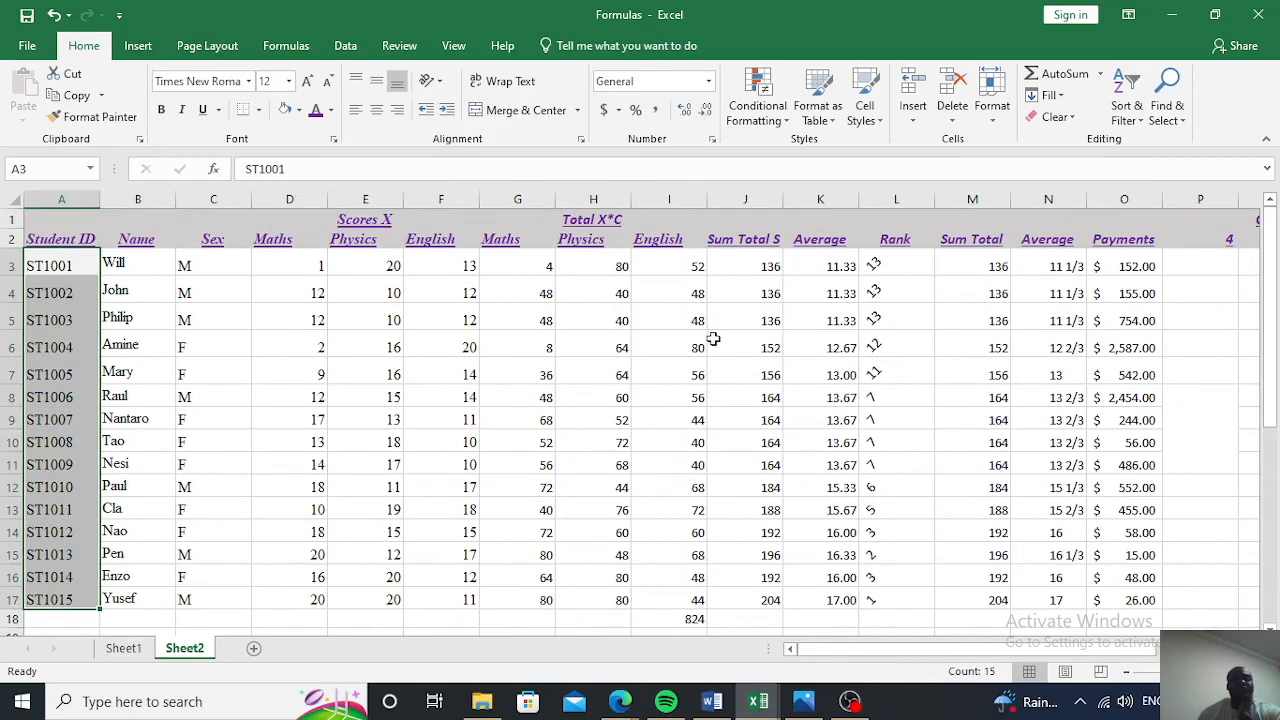
Apply All Borders to the whole score table in A1:O17
scroll(705, 338, down, 1)
scroll(697, 338, up, 1)
drag(46, 217, 1107, 597)
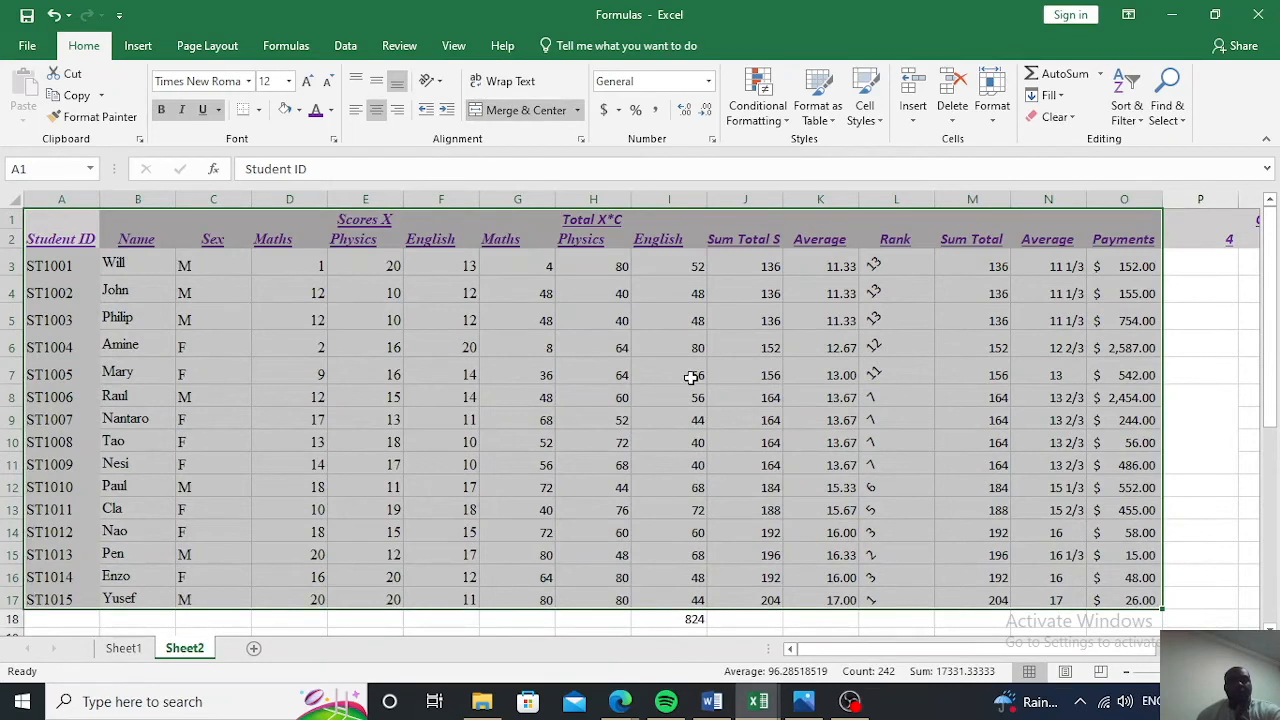
click(258, 110)
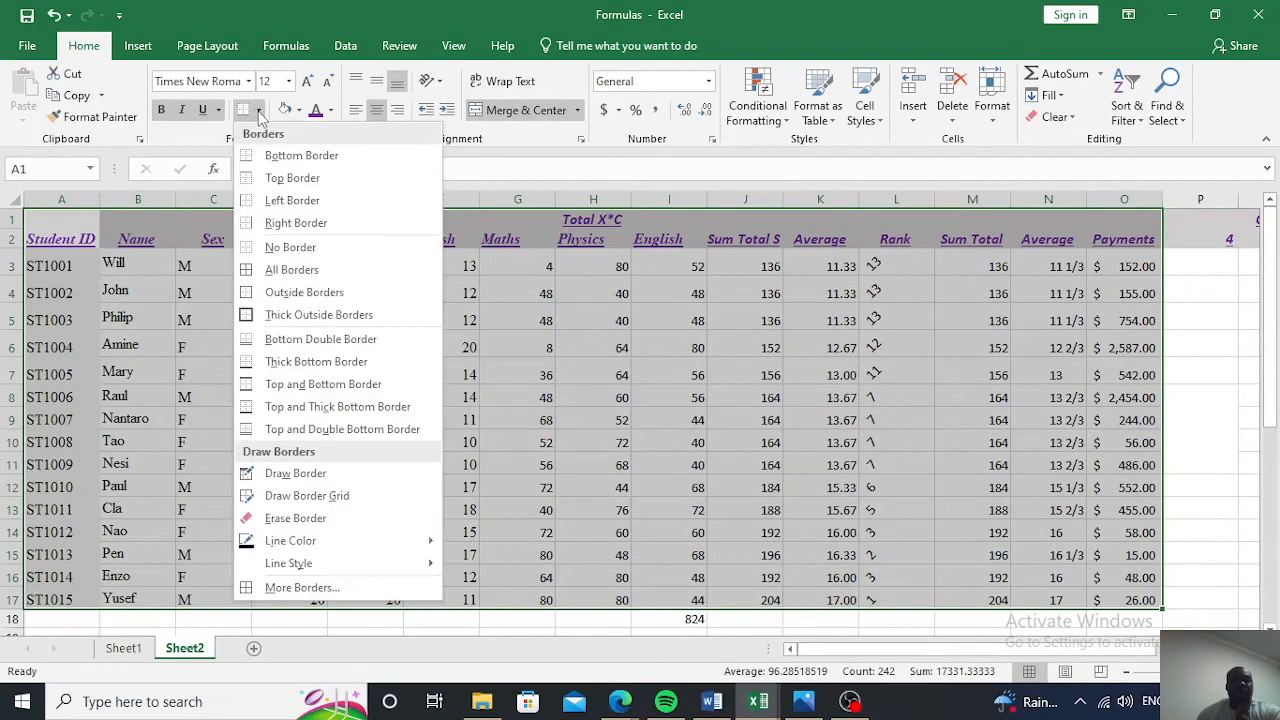
click(288, 275)
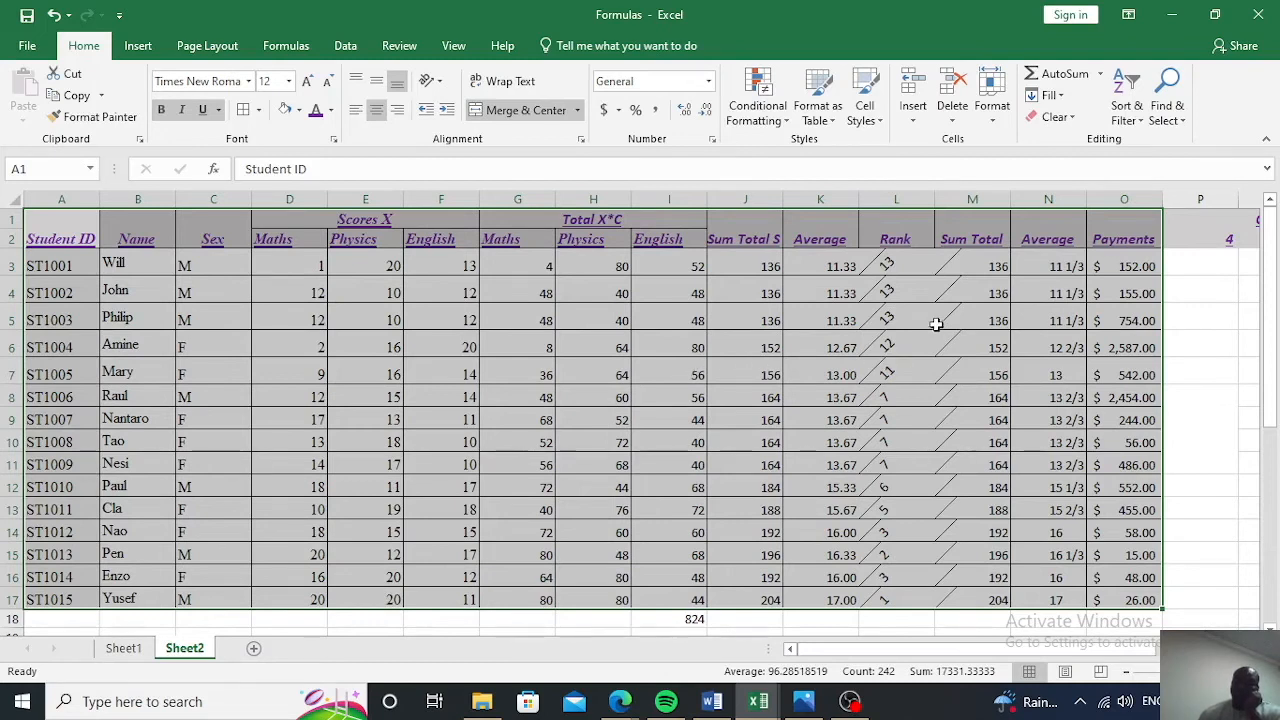
click(910, 268)
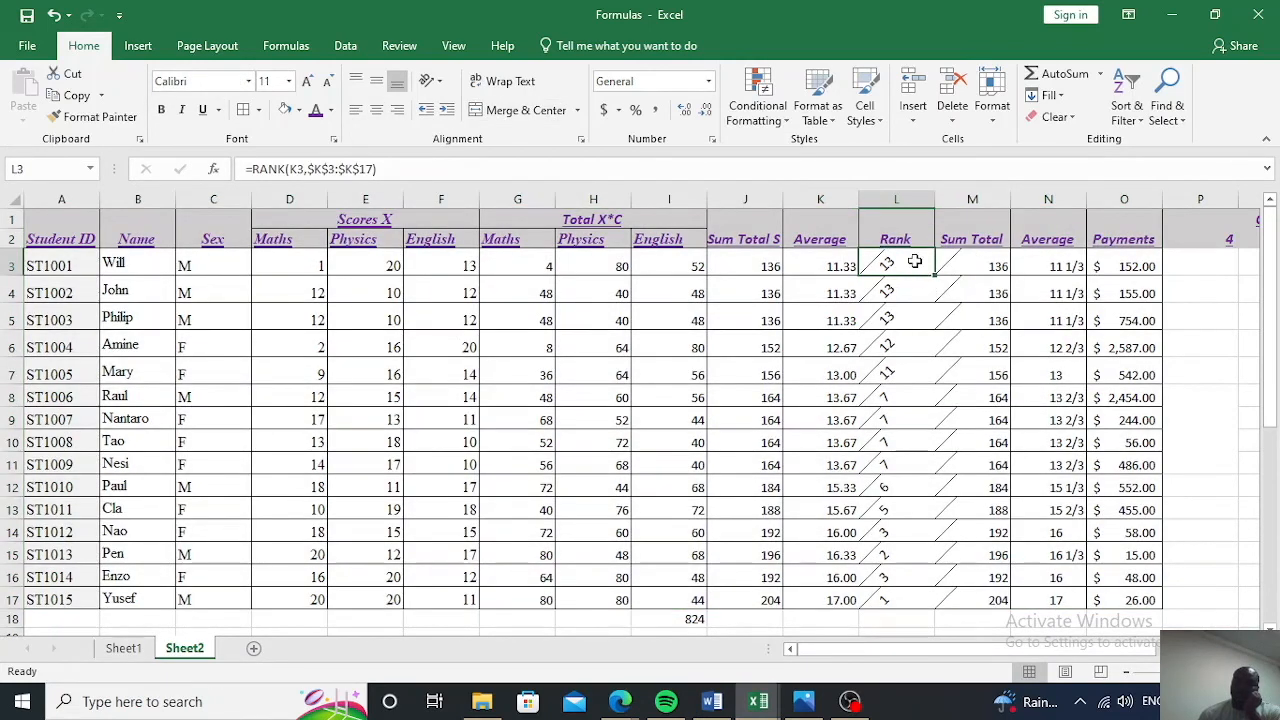
click(918, 291)
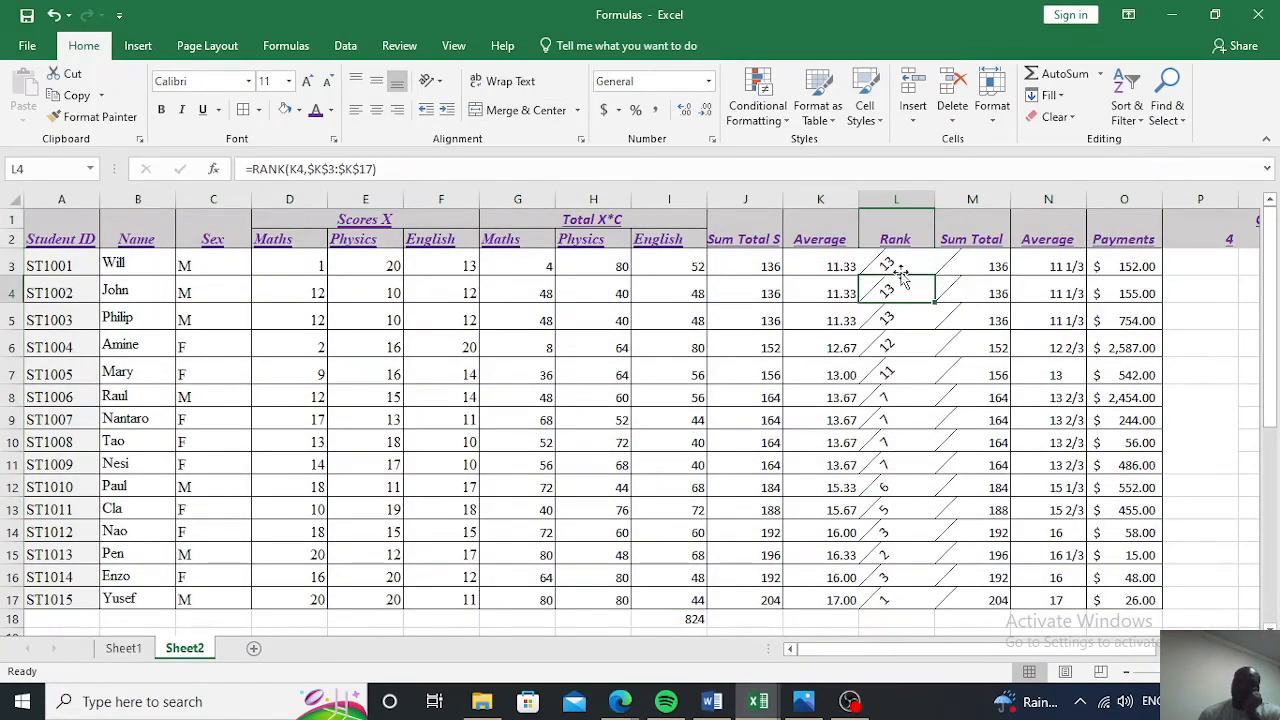
Set the text orientation of the Rank cells L3:L17 to 0 degrees
click(897, 263)
drag(897, 261, 914, 598)
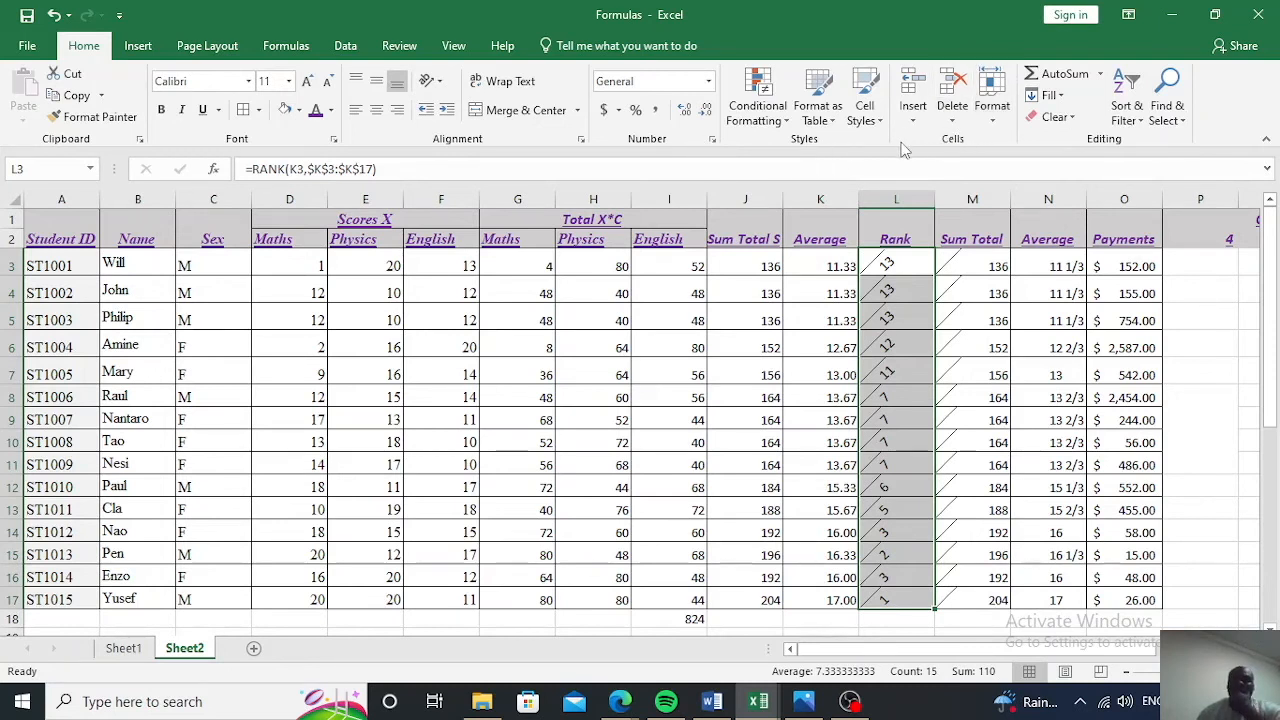
click(712, 141)
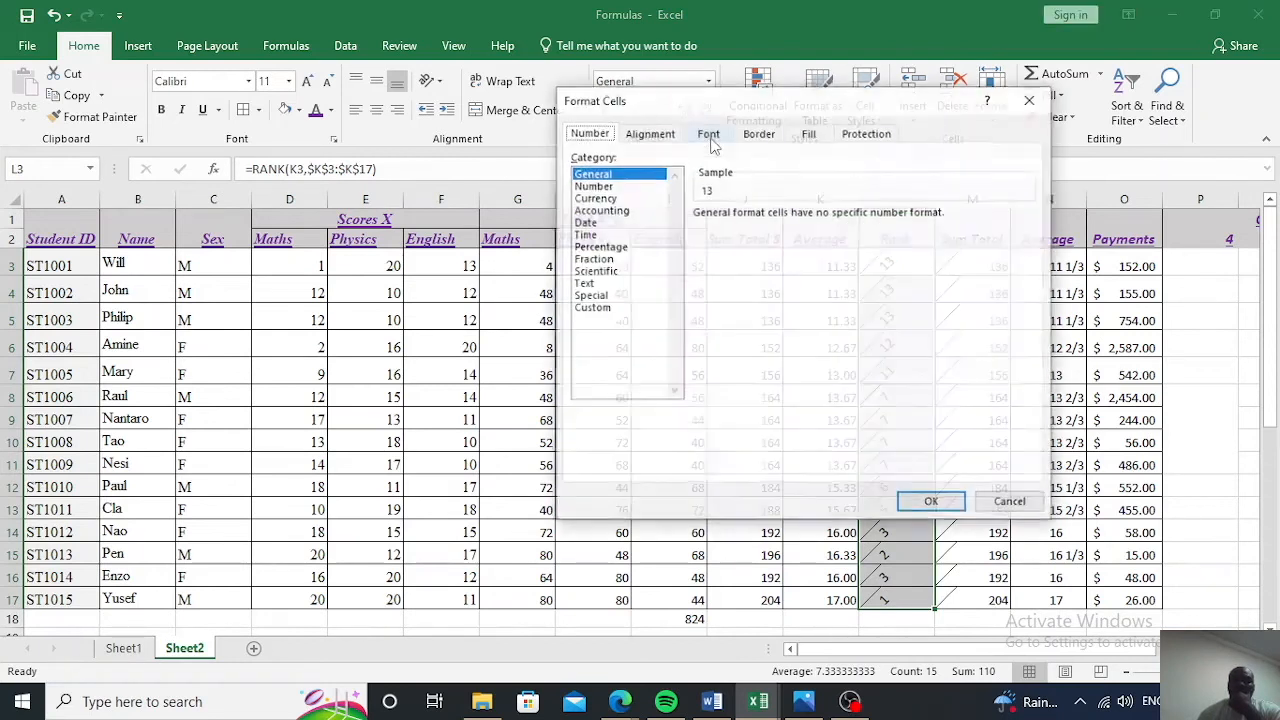
click(672, 136)
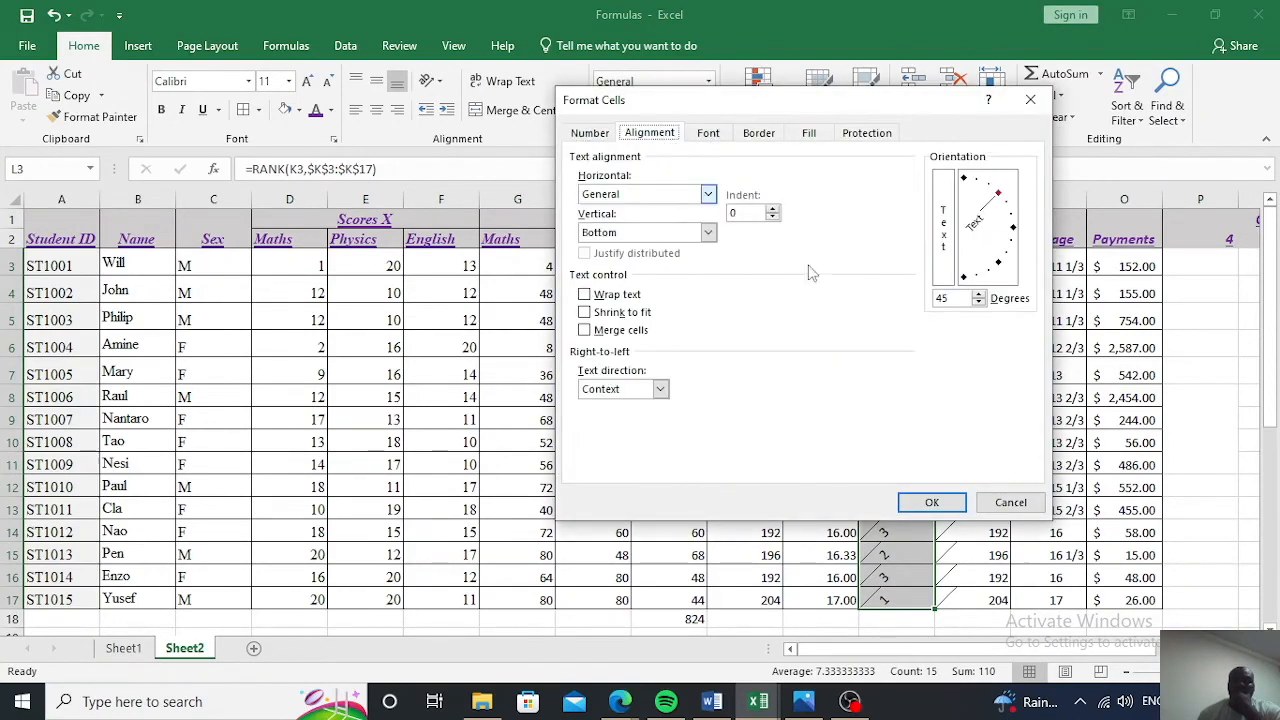
click(1013, 229)
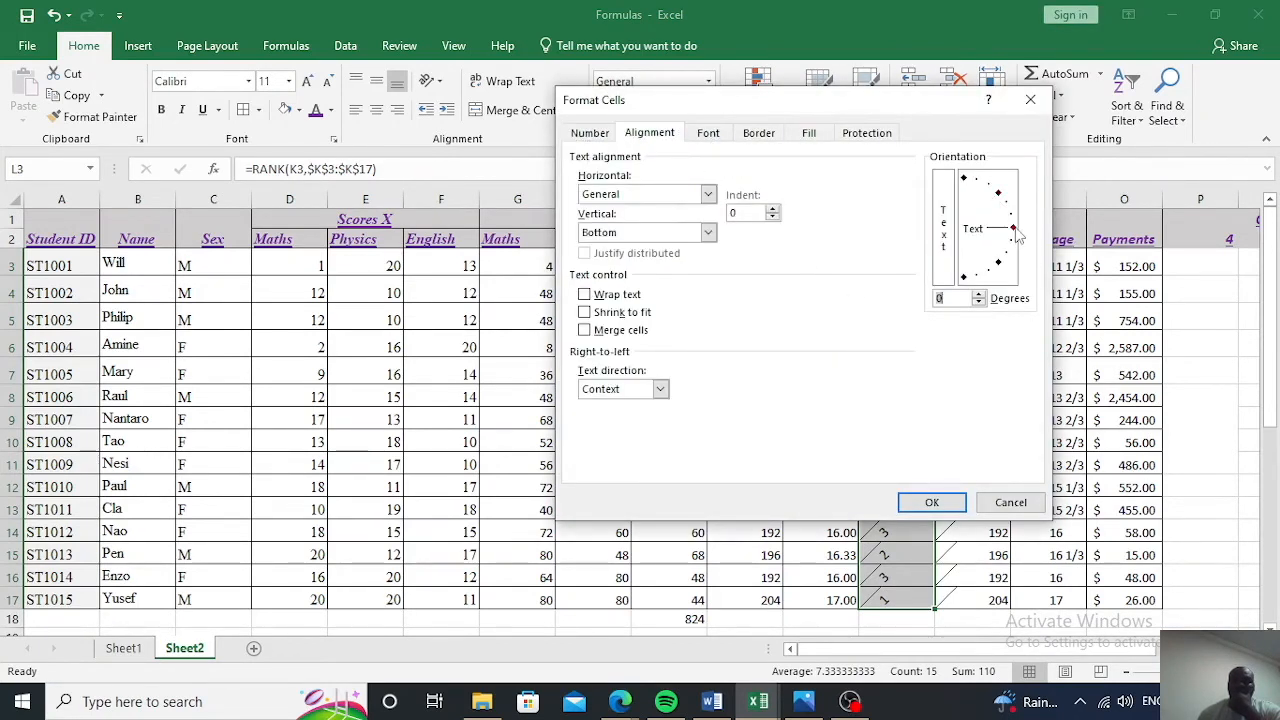
click(931, 502)
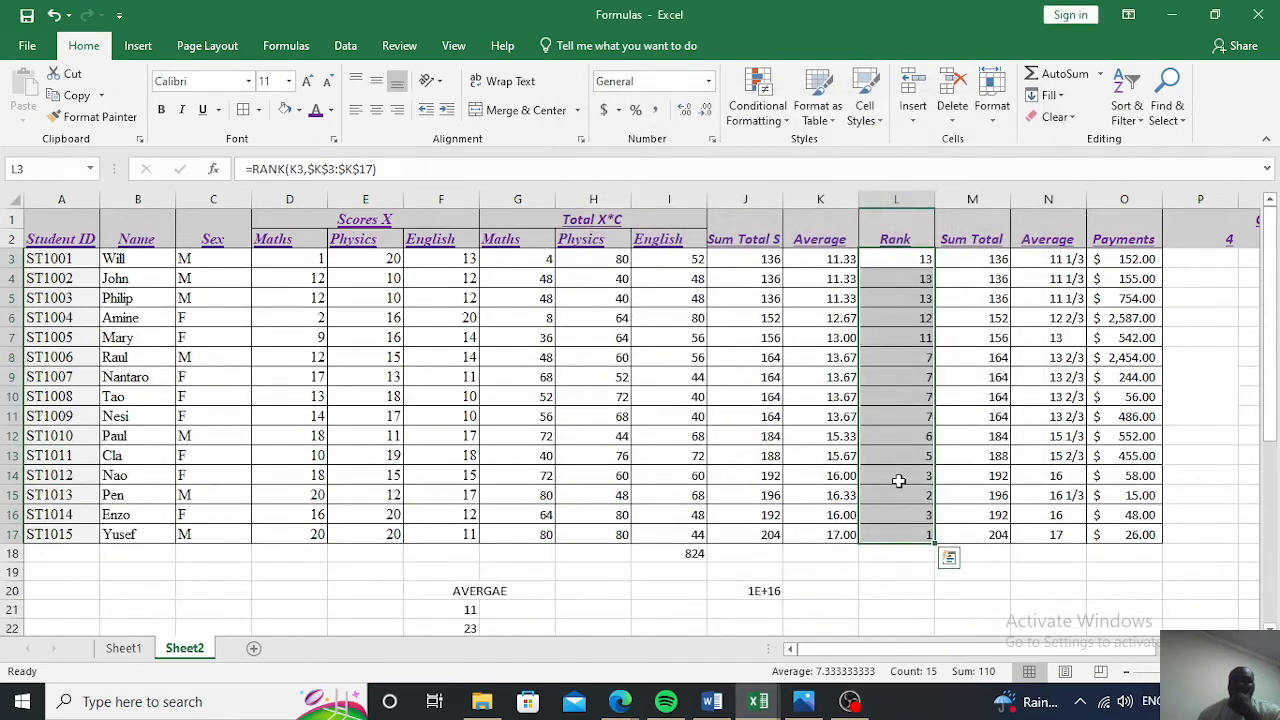
click(855, 556)
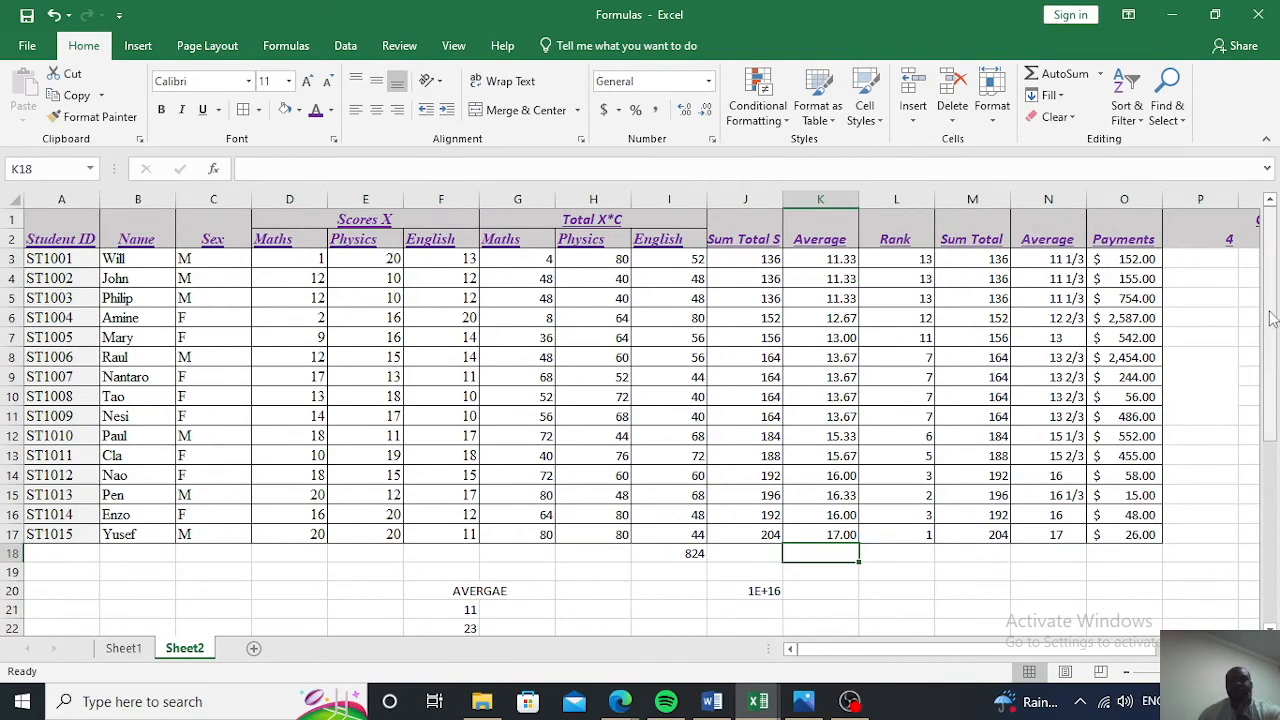
click(731, 274)
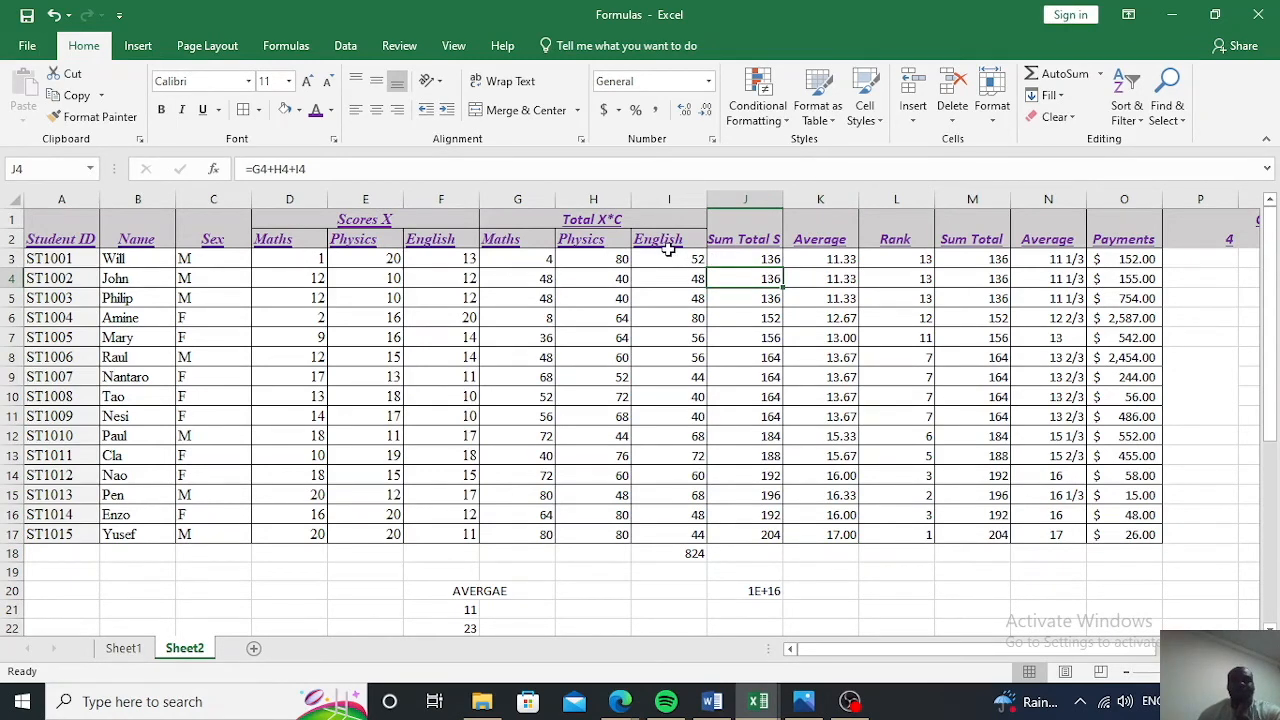
scroll(379, 304, down, 2)
scroll(379, 304, up, 2)
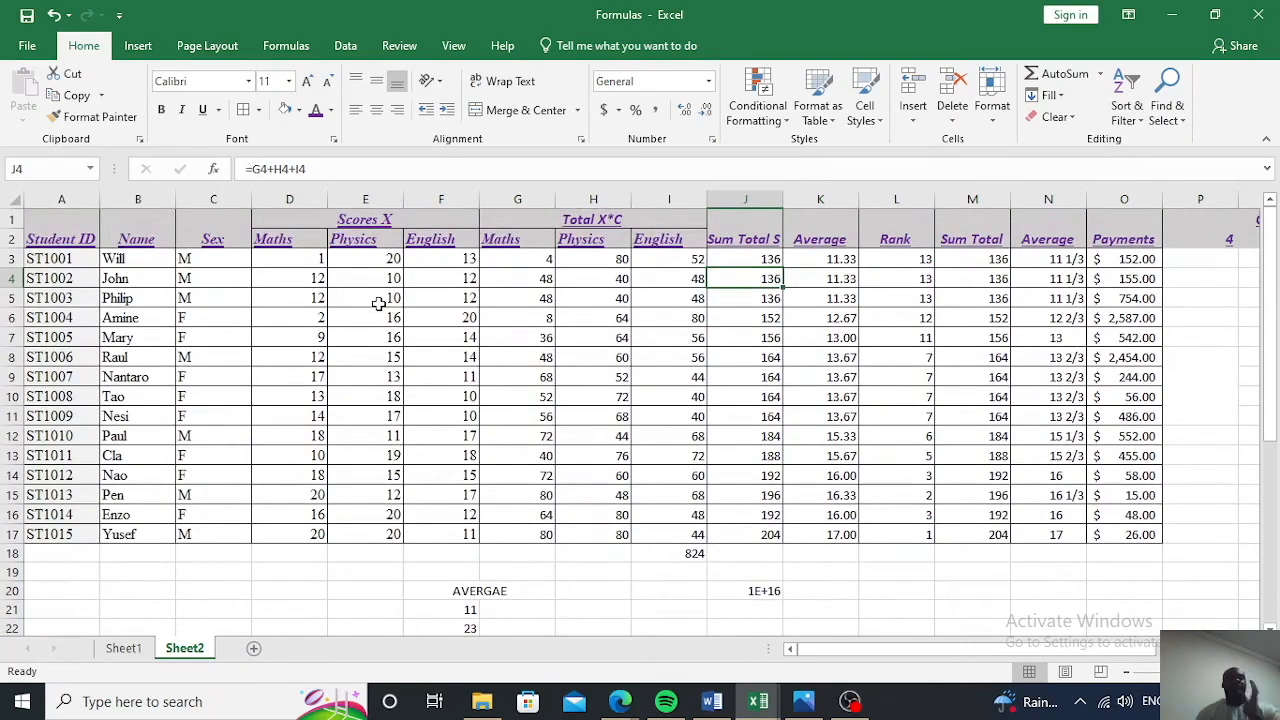
Make the Student ID values in A3:A17 bold
drag(43, 259, 48, 536)
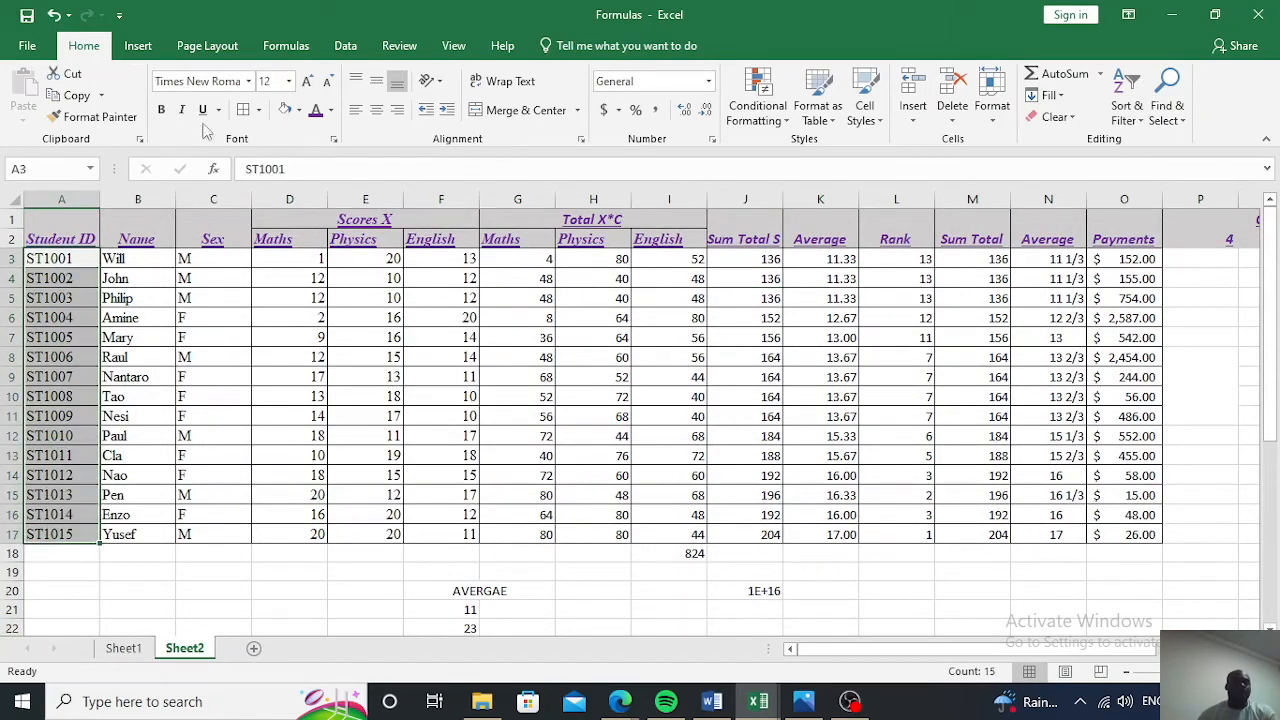
click(163, 111)
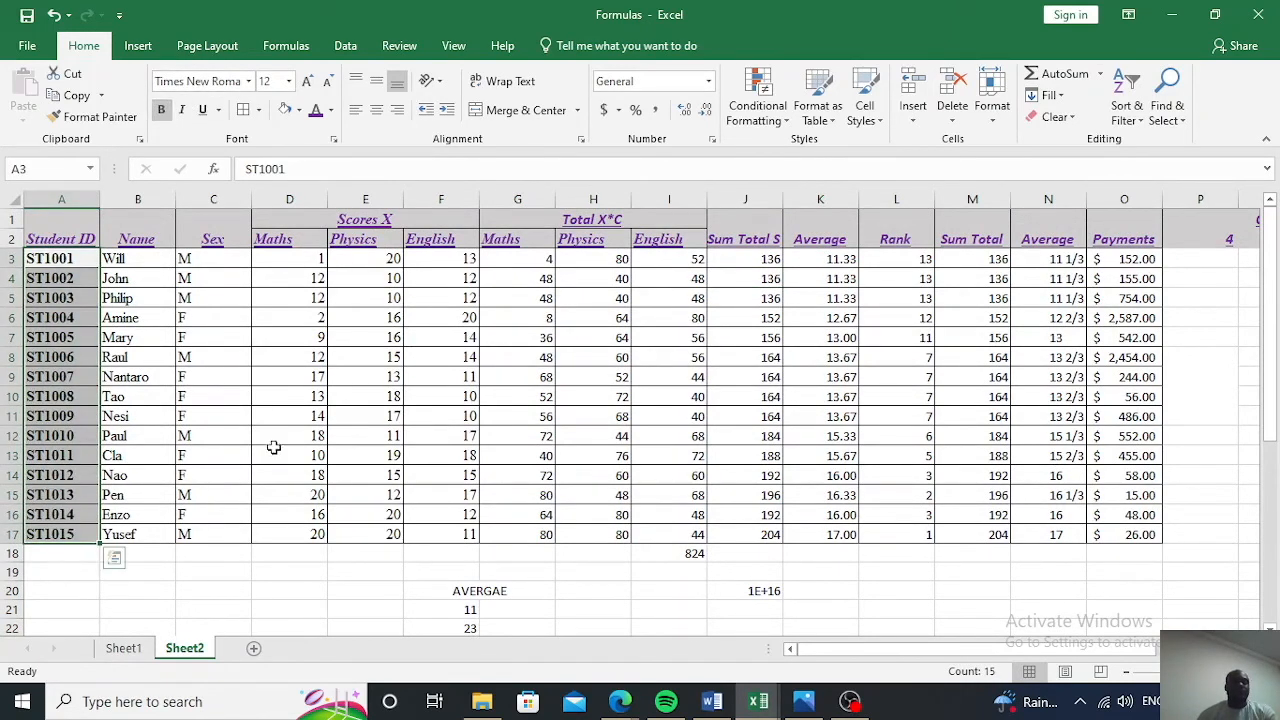
click(283, 410)
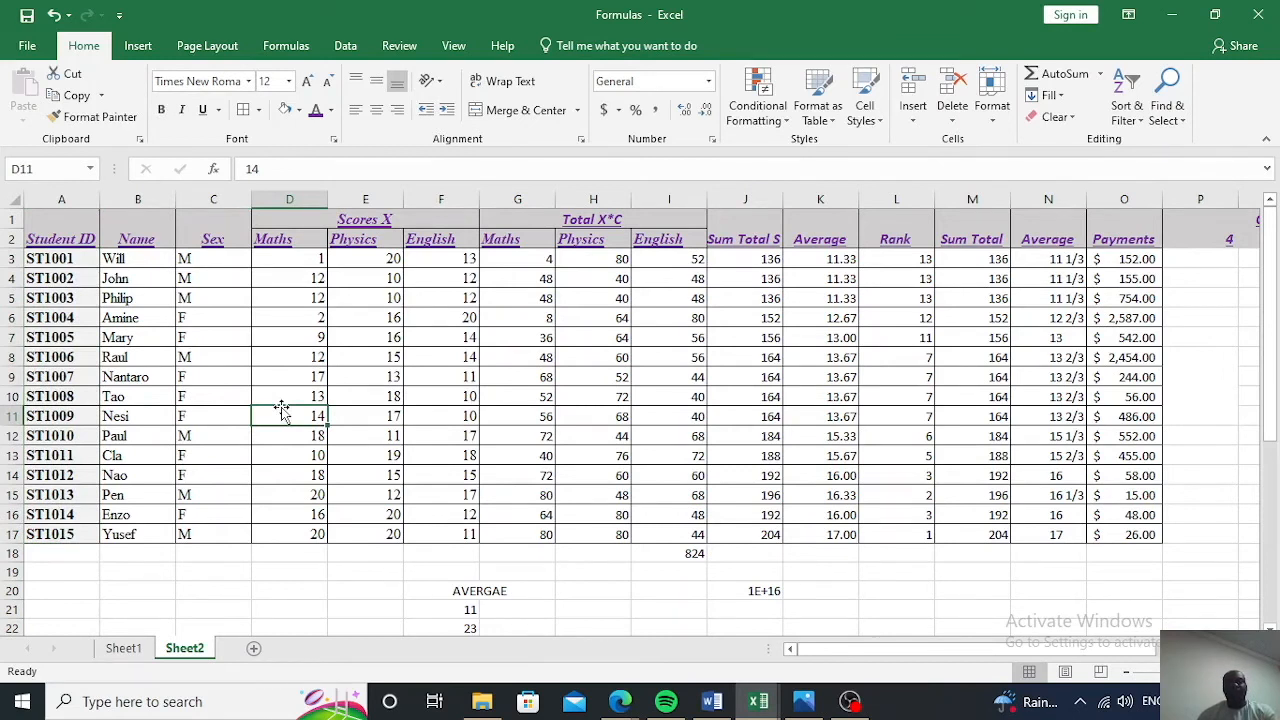
click(110, 258)
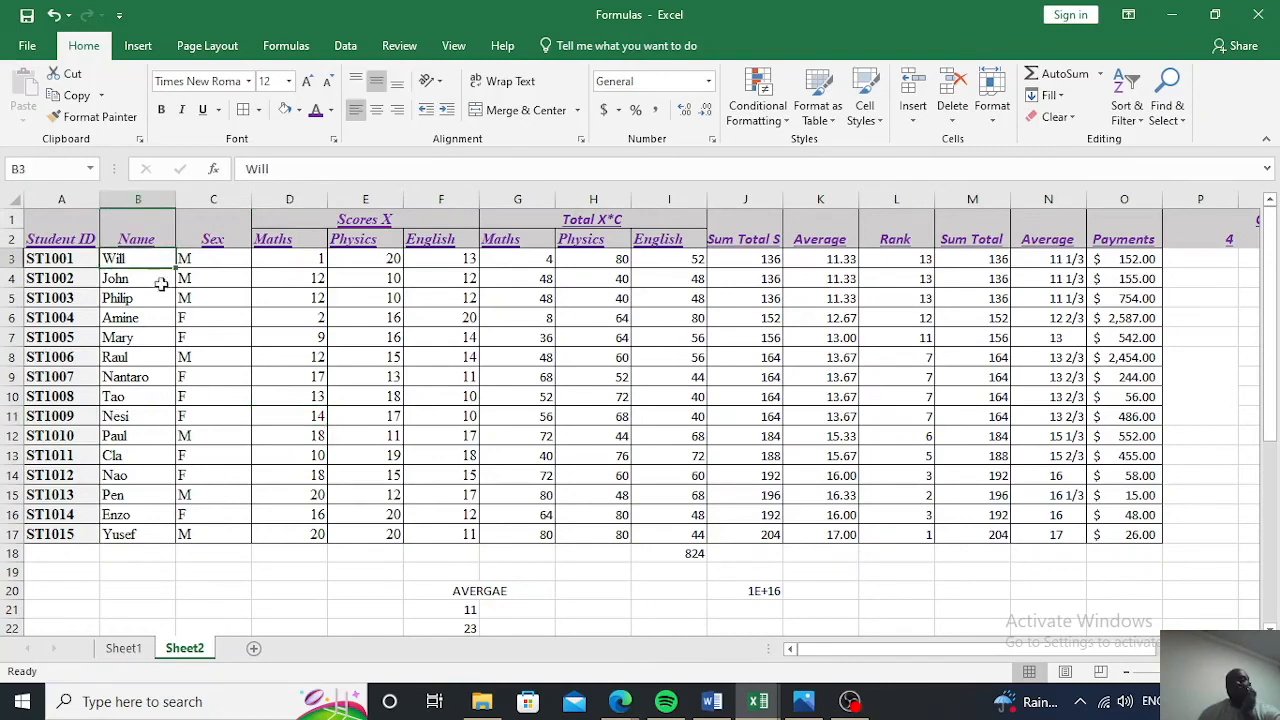
click(376, 372)
click(486, 357)
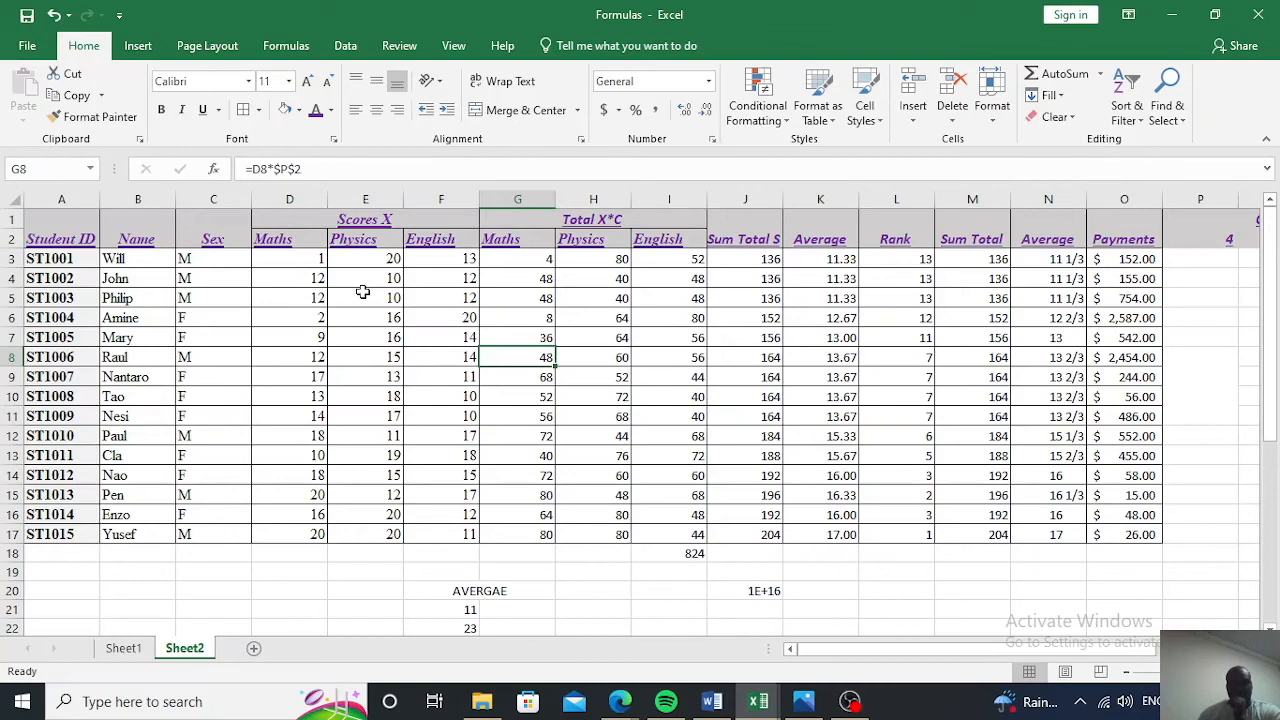
Copy the formatting of the Sex header onto the AVERGAE cell F20 with Format Painter
click(193, 238)
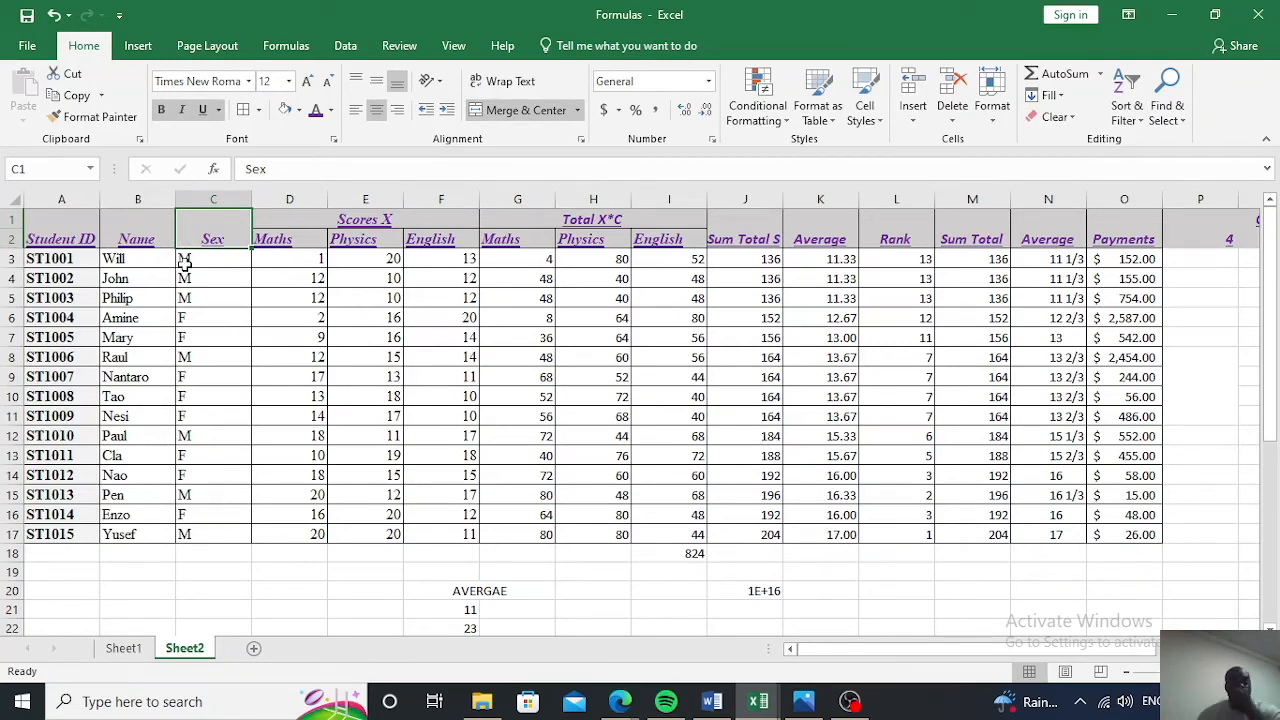
click(100, 117)
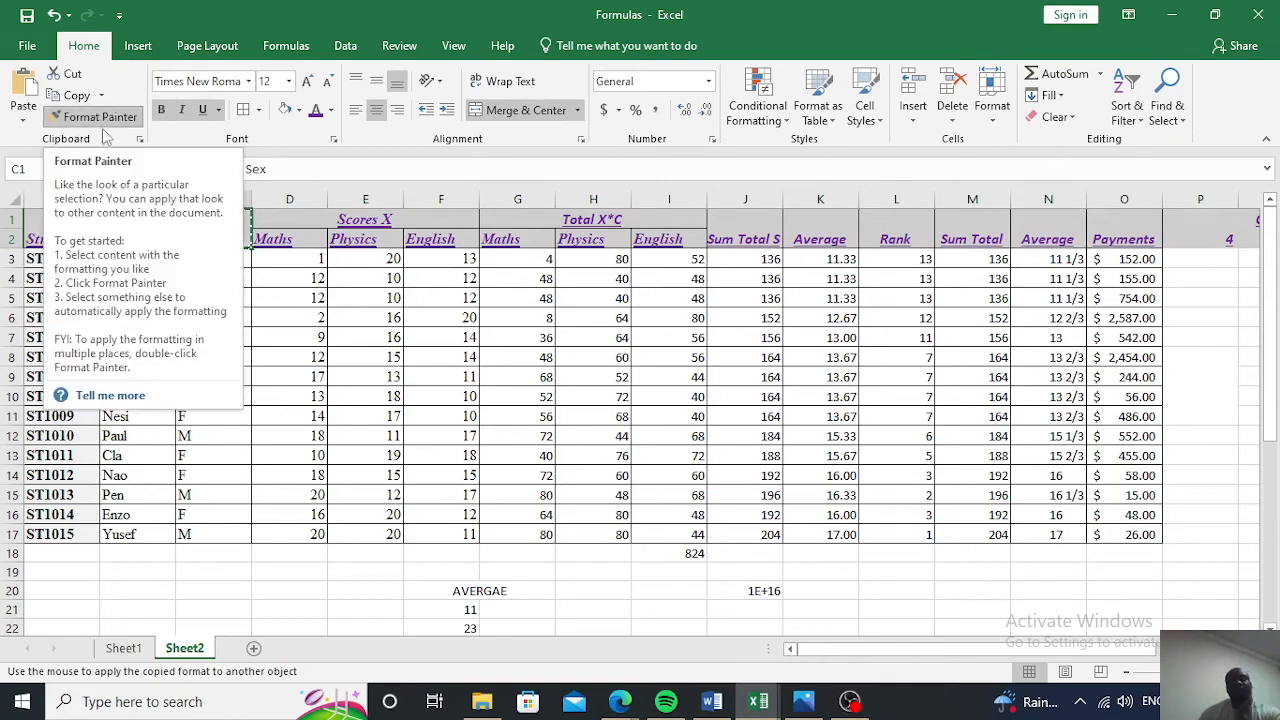
click(468, 592)
click(468, 592)
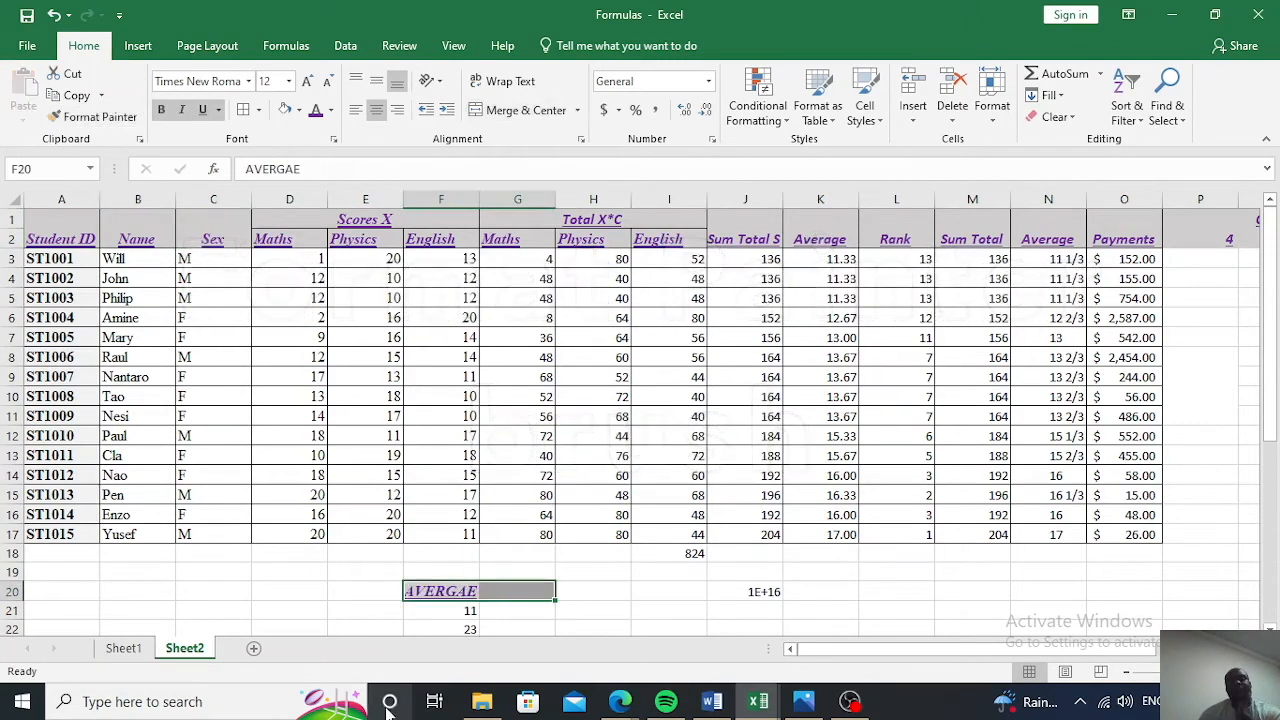
click(588, 585)
click(441, 593)
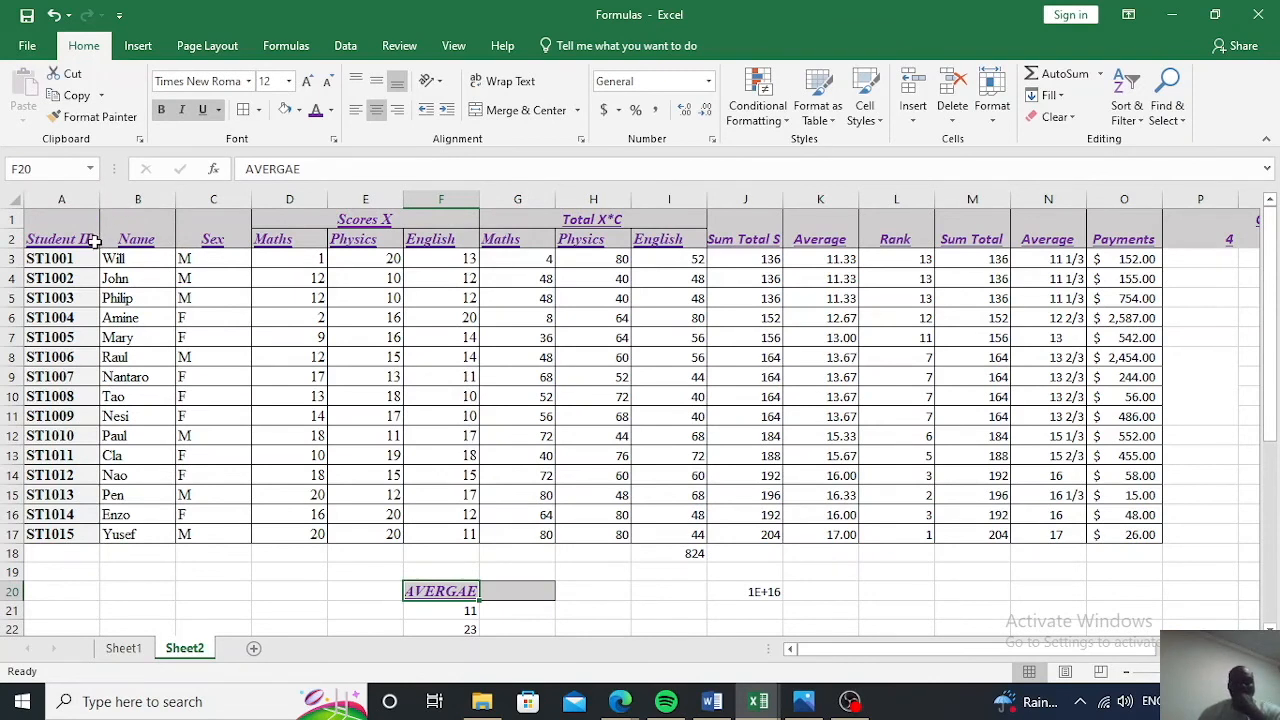
Copy the plain formatting of cell B7 in the Name column onto the AVERGAE cell F20 with Format Painter
click(140, 264)
click(143, 340)
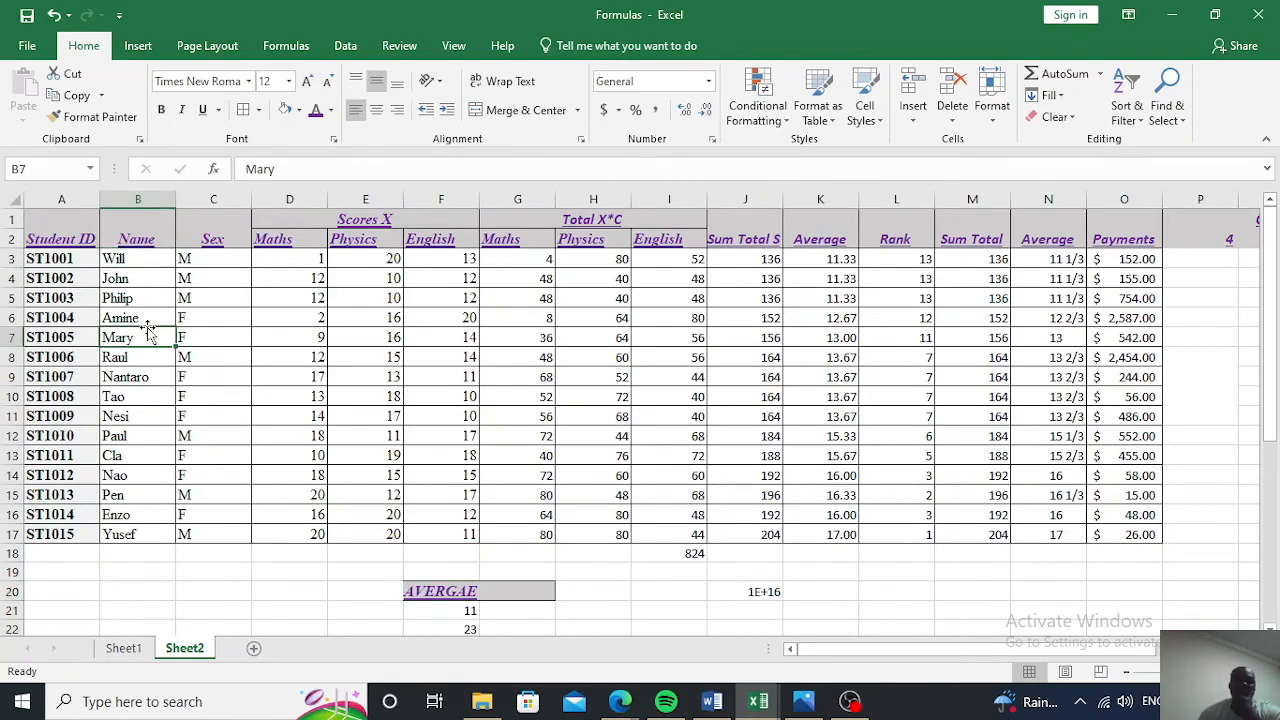
click(97, 117)
click(456, 591)
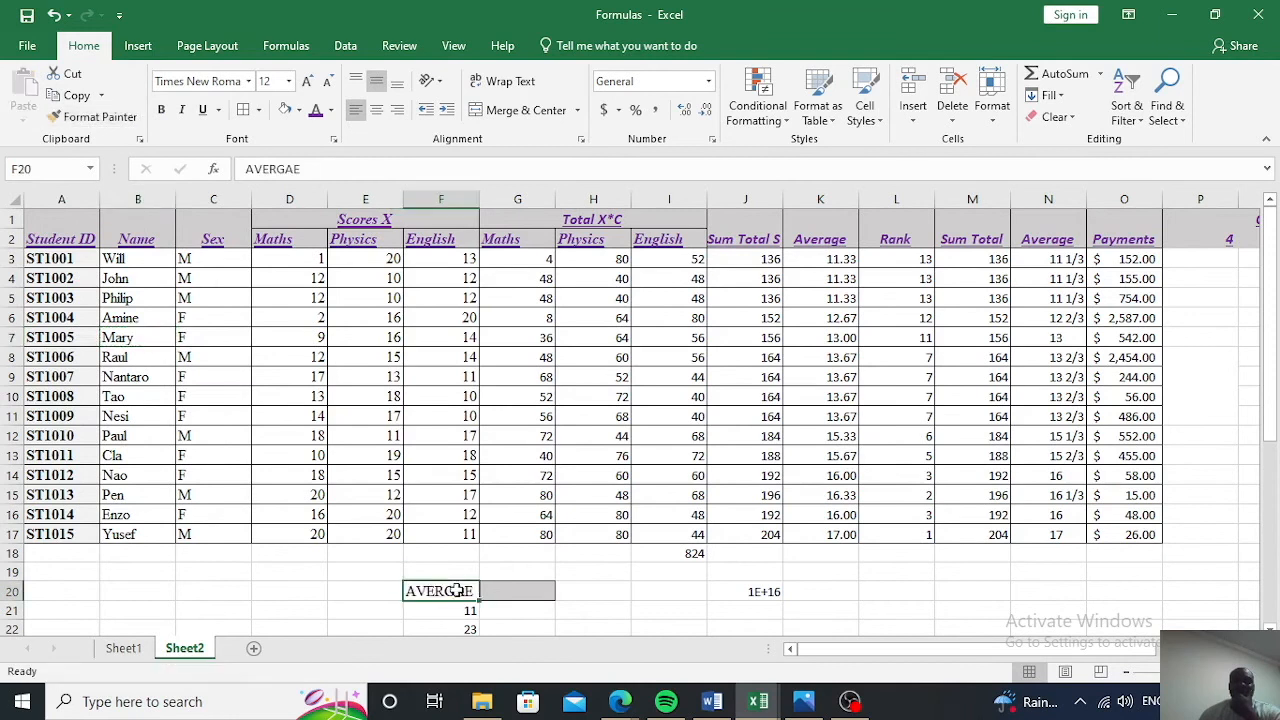
click(510, 592)
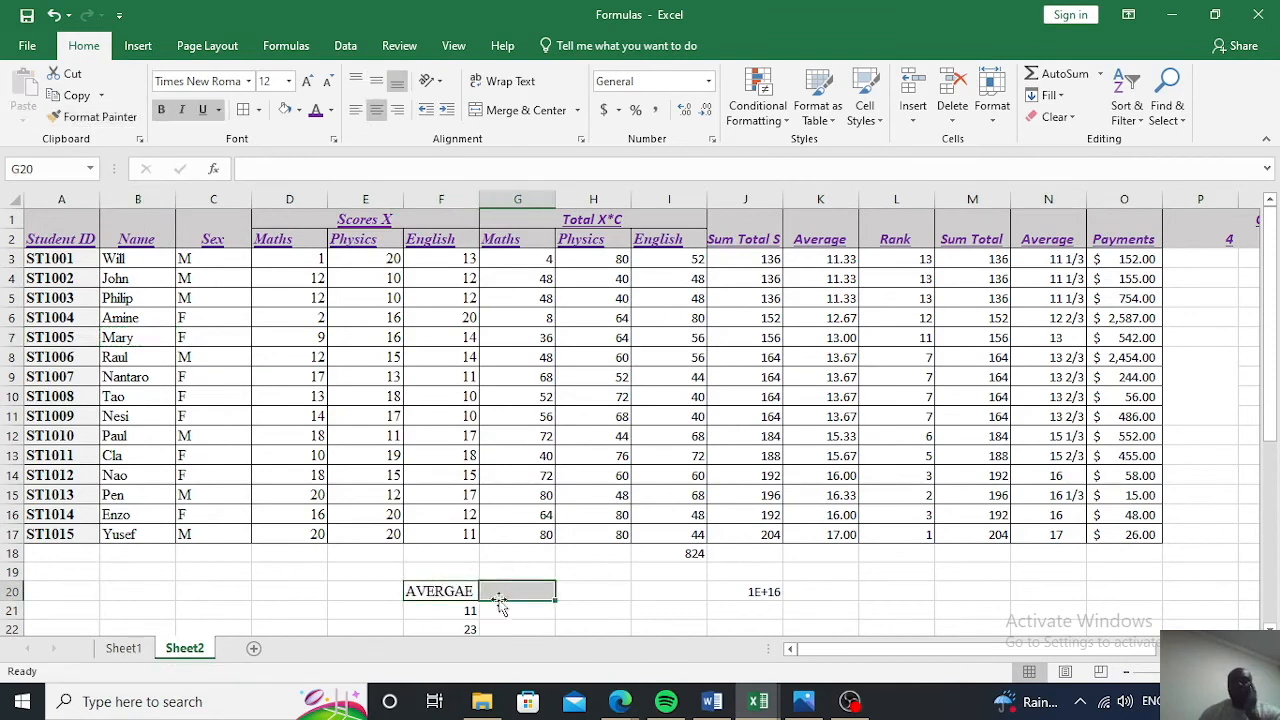
Copy the formatting of the AVERGAE cell F20 onto cell J20 with Format Painter
click(445, 596)
click(94, 117)
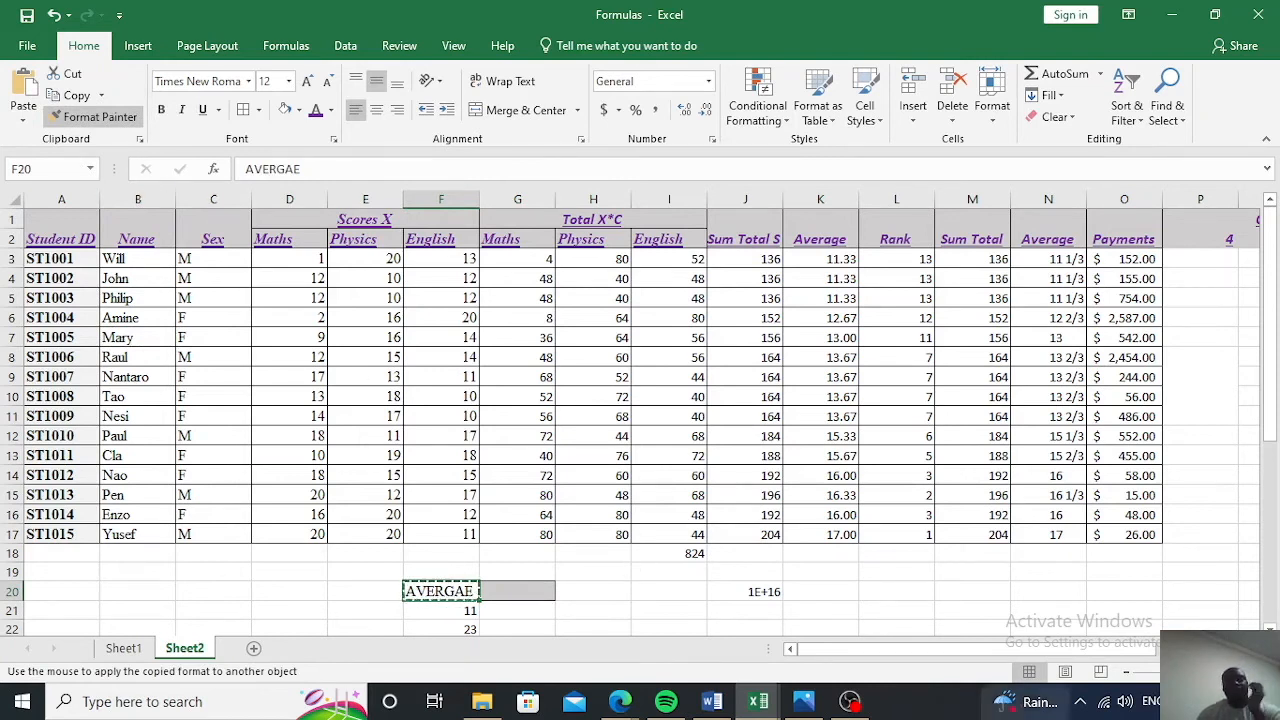
click(765, 592)
click(883, 596)
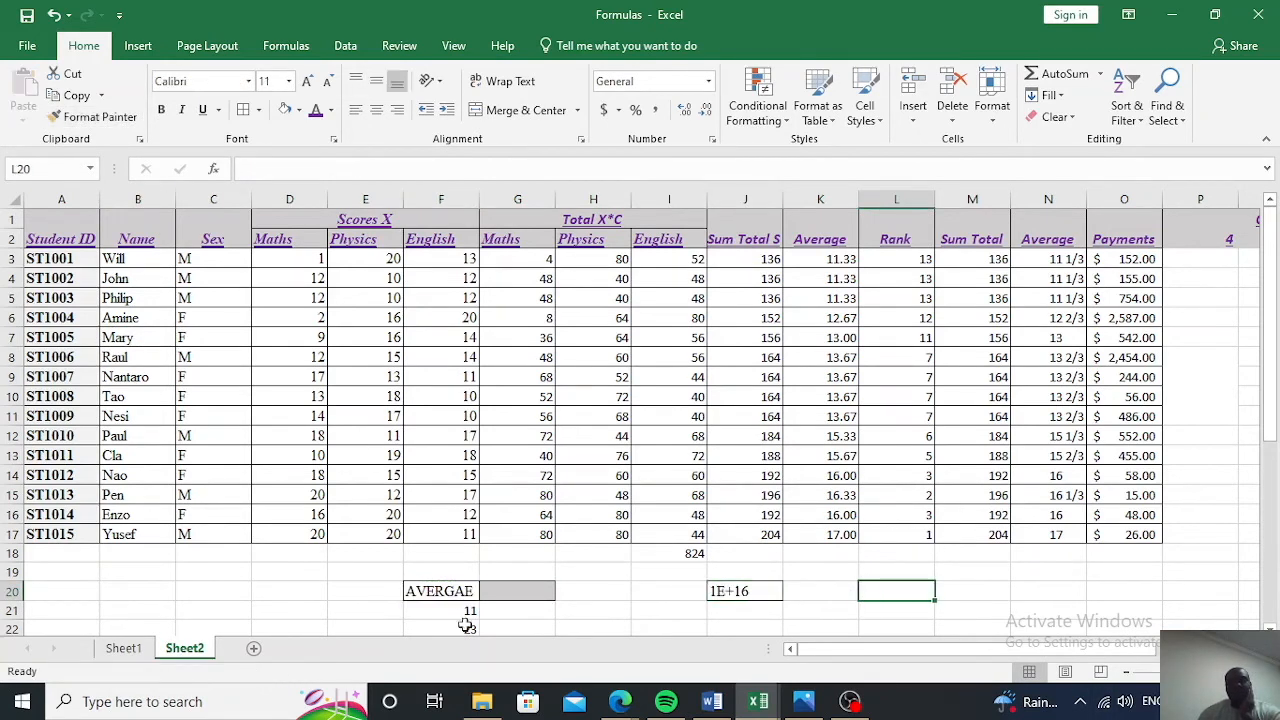
Try copying the Name header's formatting onto cells G5:N14 with Format Painter, and undo it
click(136, 237)
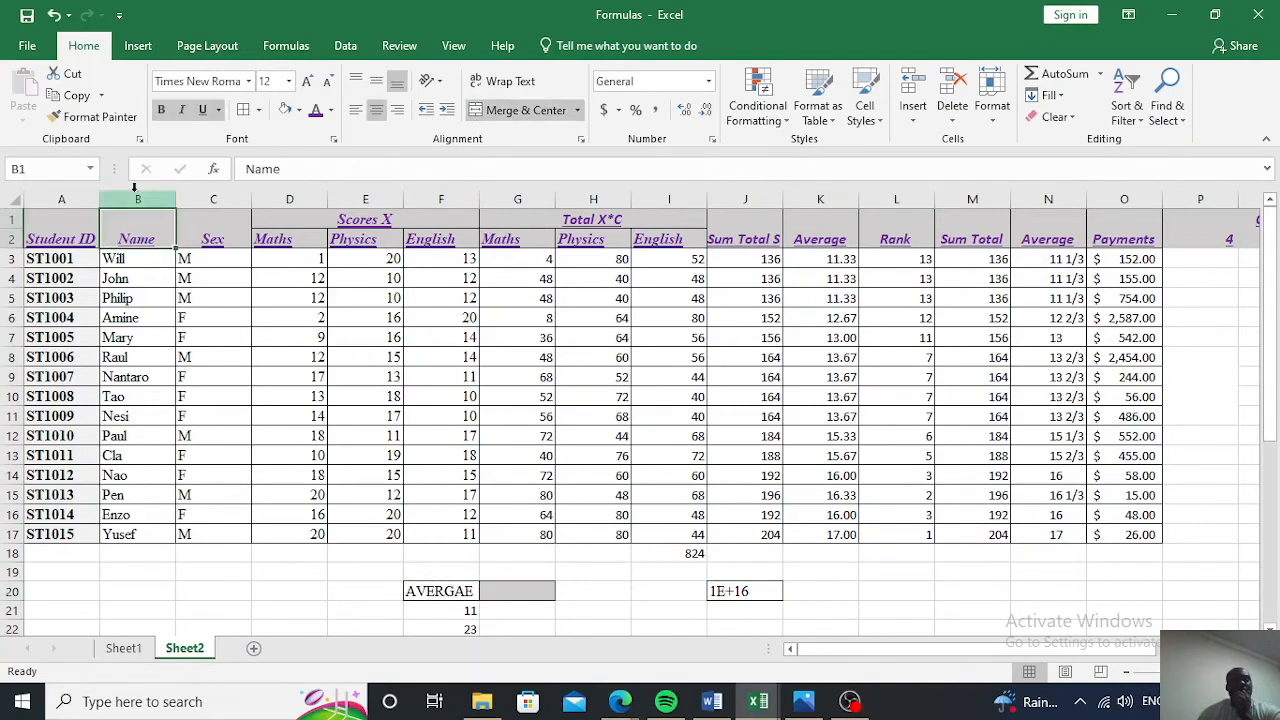
click(92, 116)
mouse_move(528, 298)
mouse_down()
mouse_move(663, 377)
mouse_move(943, 423)
mouse_move(1078, 480)
mouse_up()
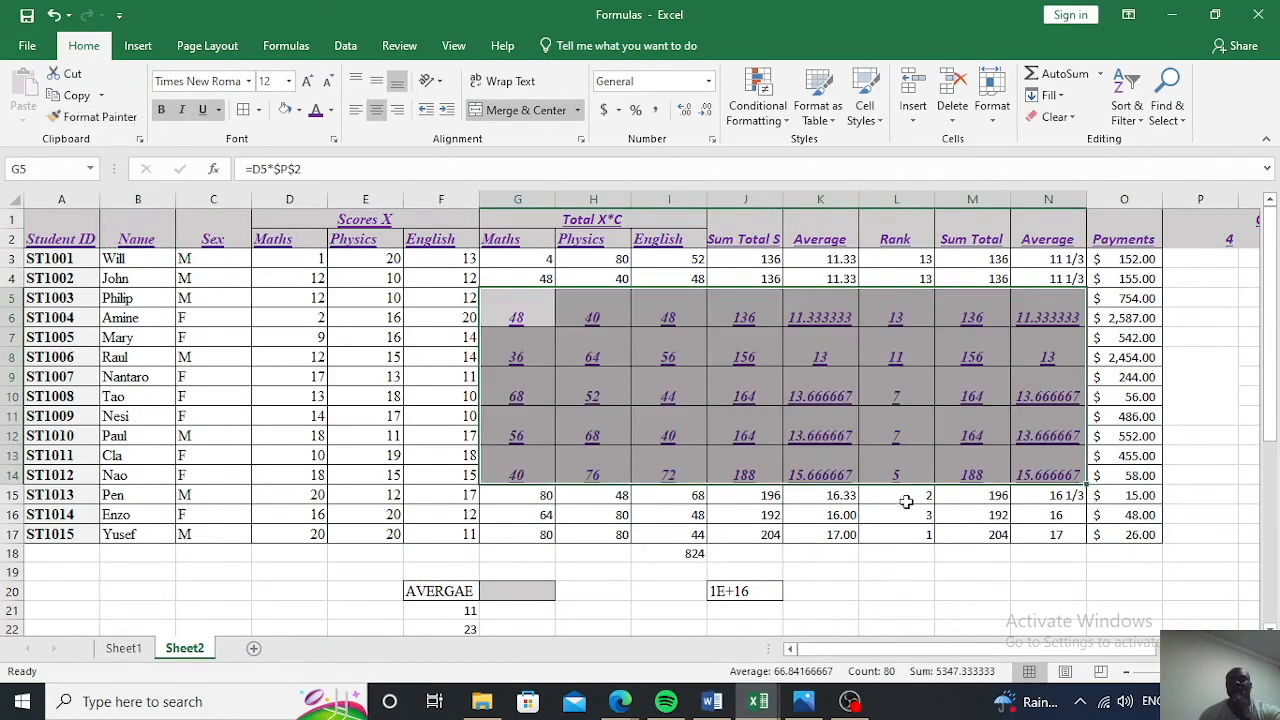
click(345, 343)
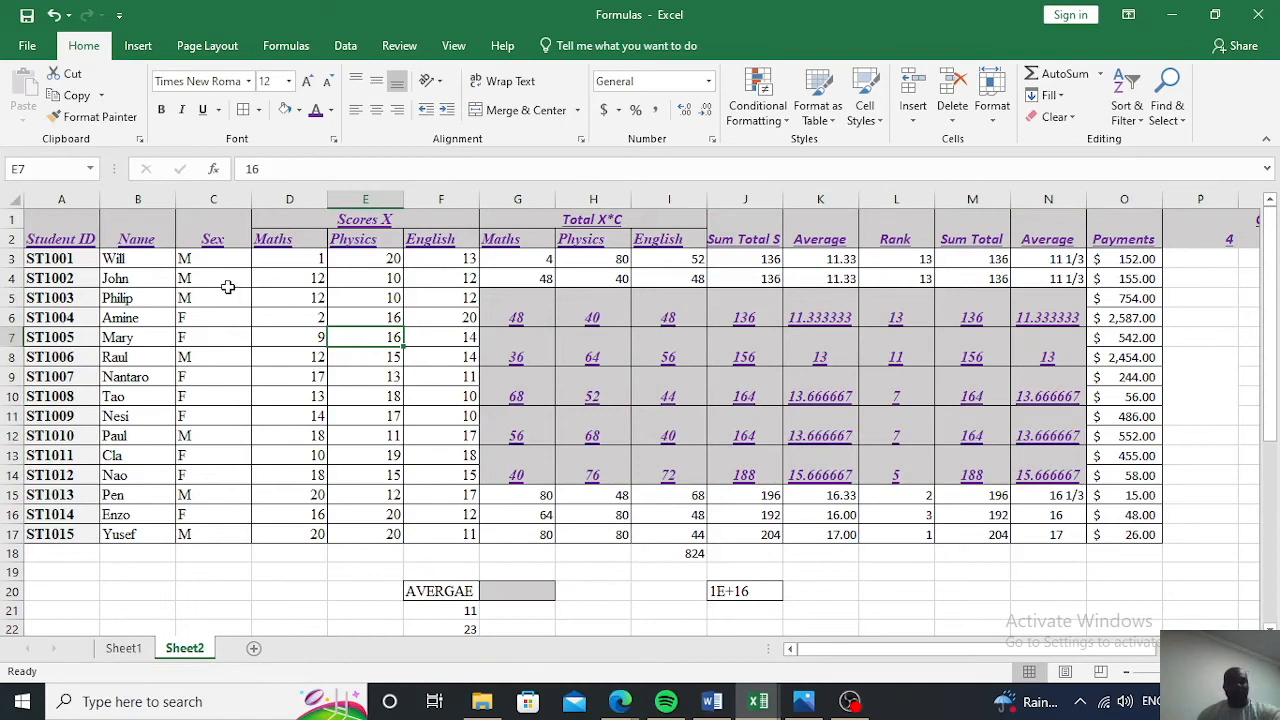
key(ctrl+z)
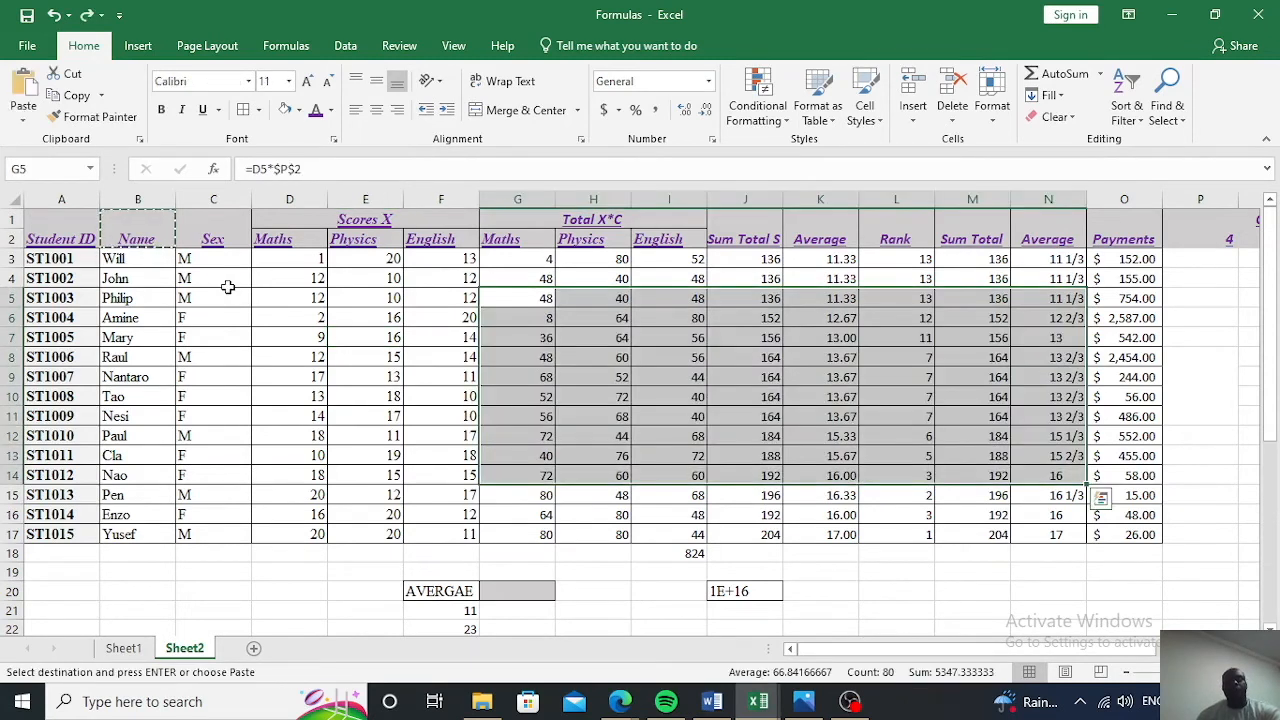
click(1135, 398)
click(605, 357)
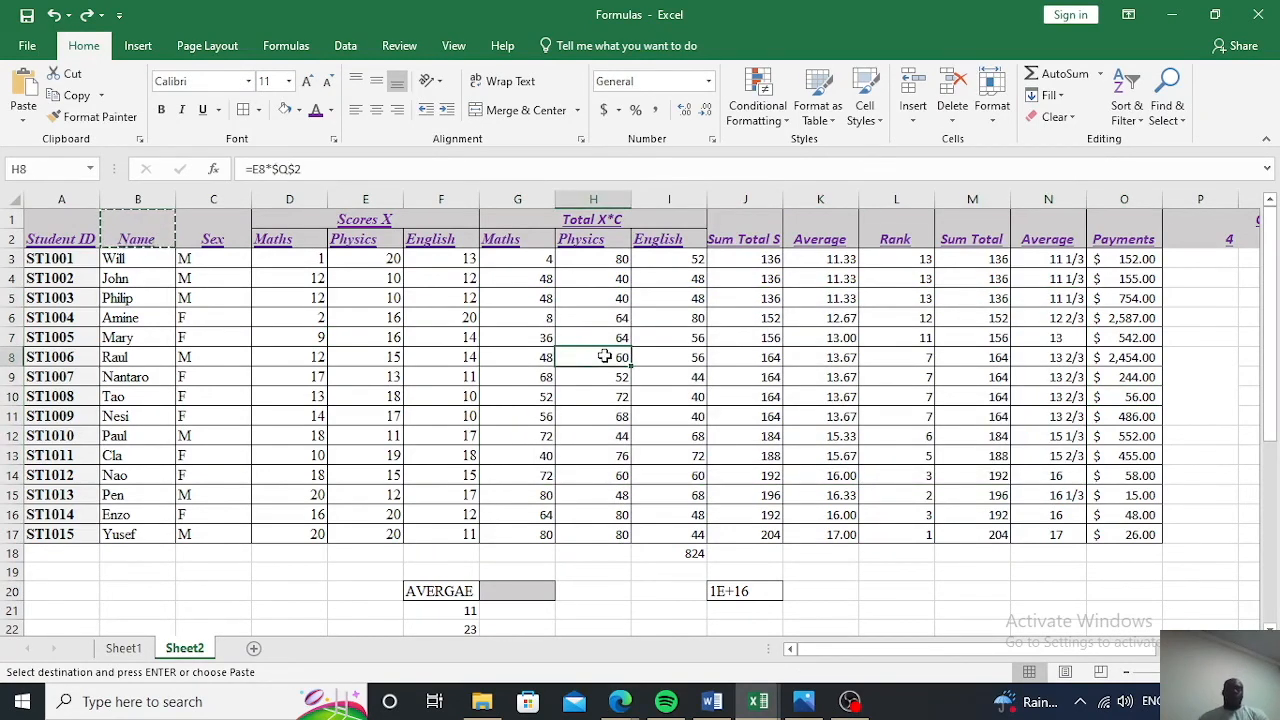
scroll(614, 414, down, 1)
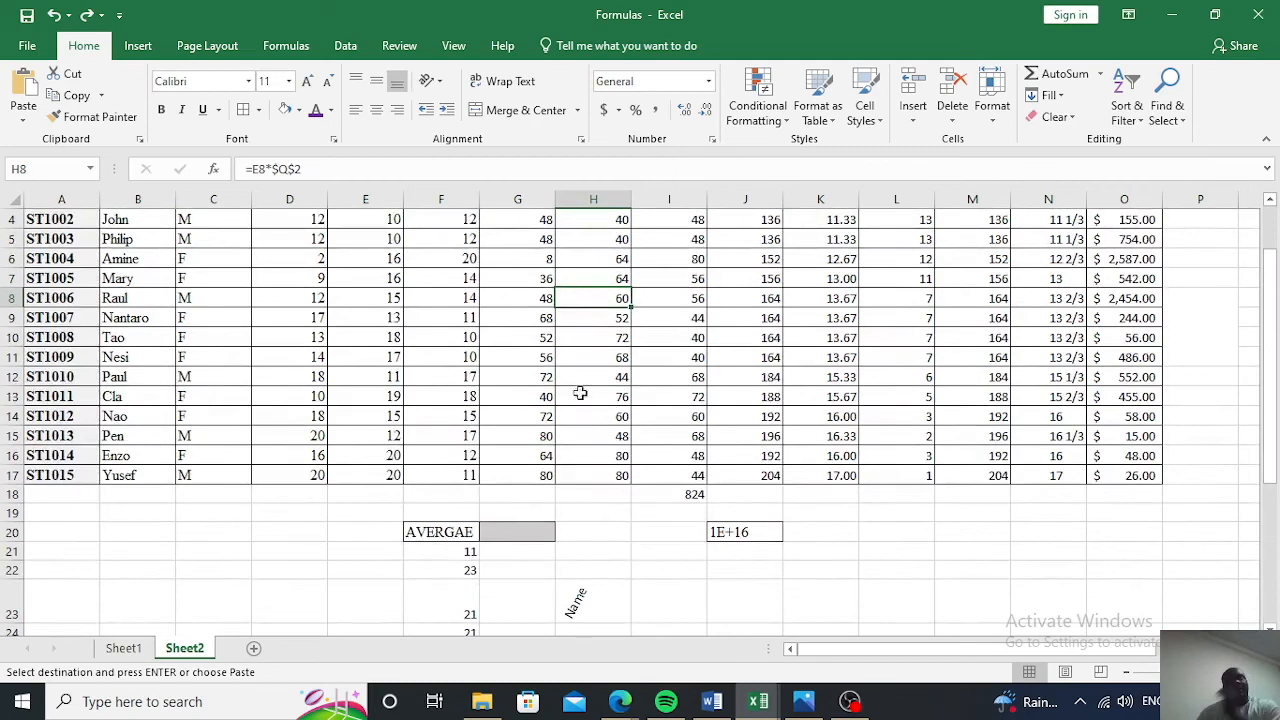
scroll(295, 425, up, 1)
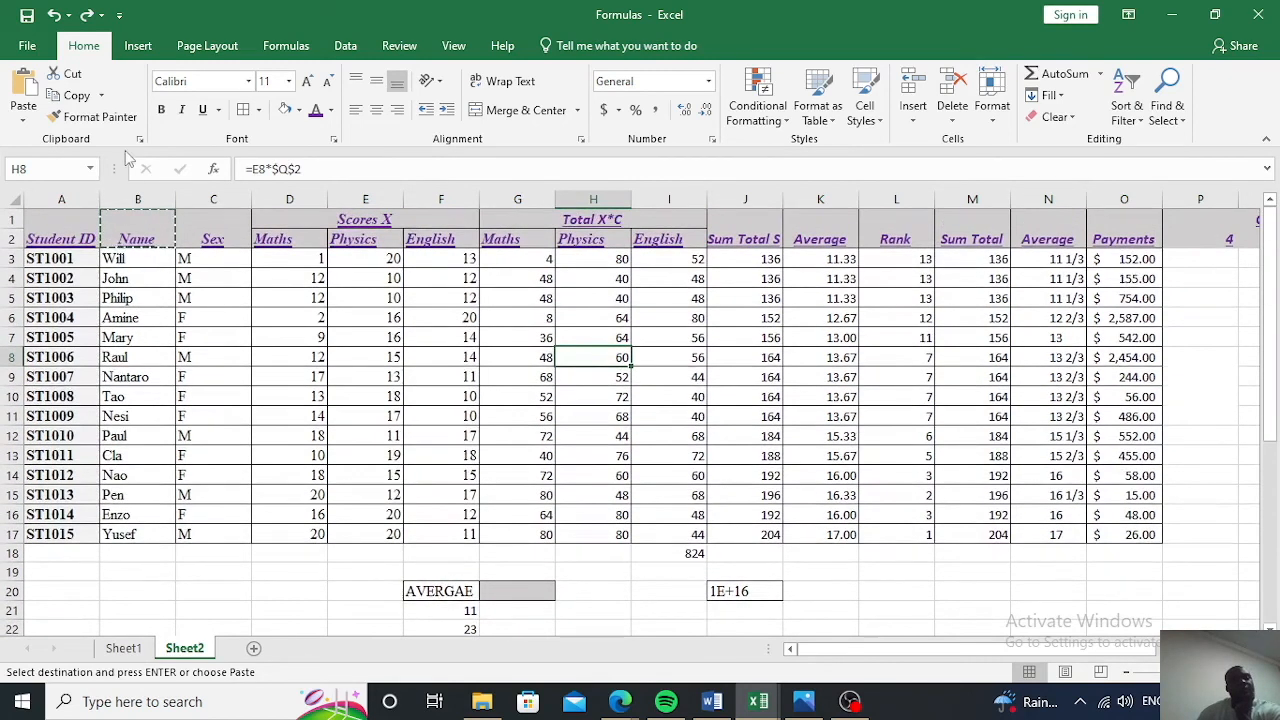
click(95, 117)
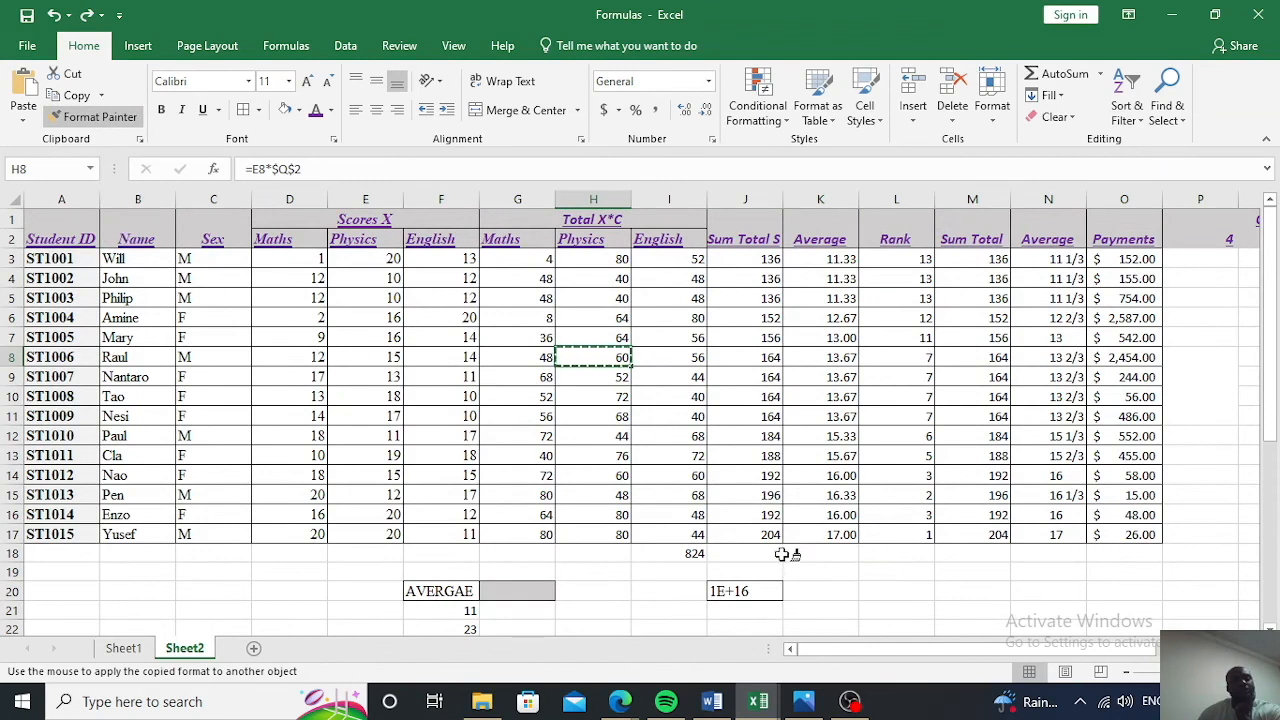
key(Escape)
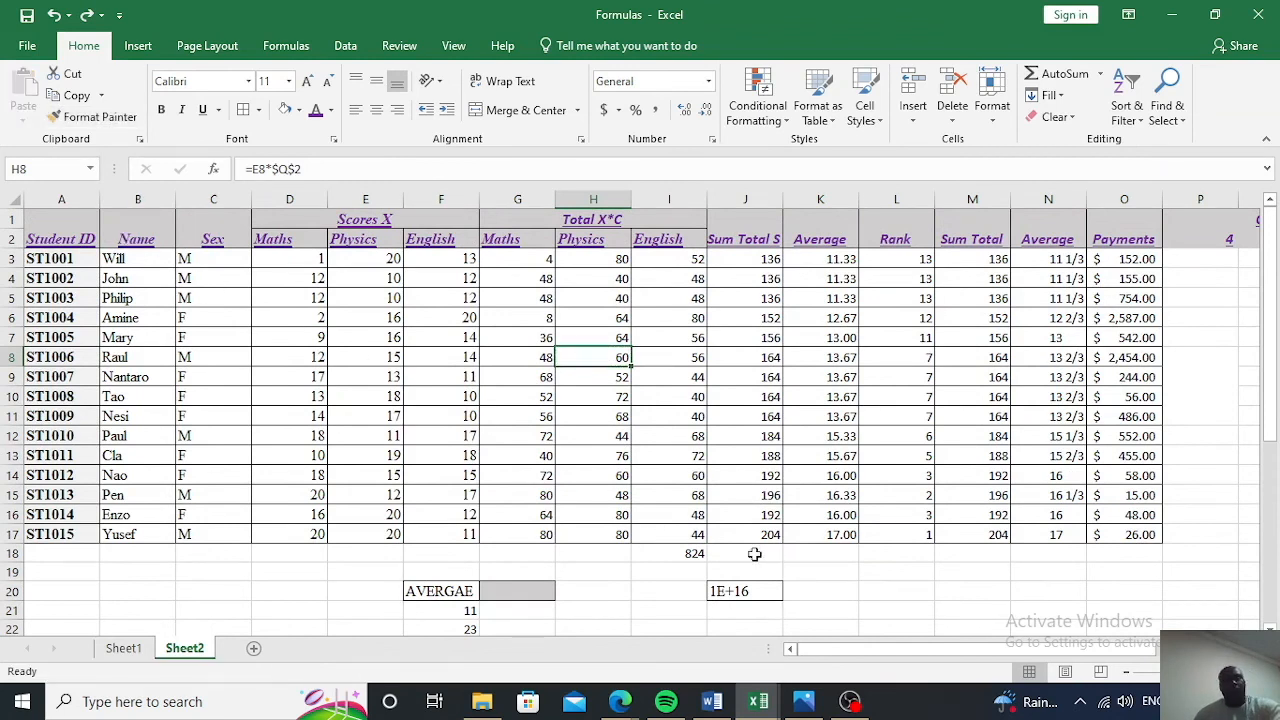
Copy the Name header's formatting onto cell H7 in the Physics column of Total X*C with Format Painter
click(168, 231)
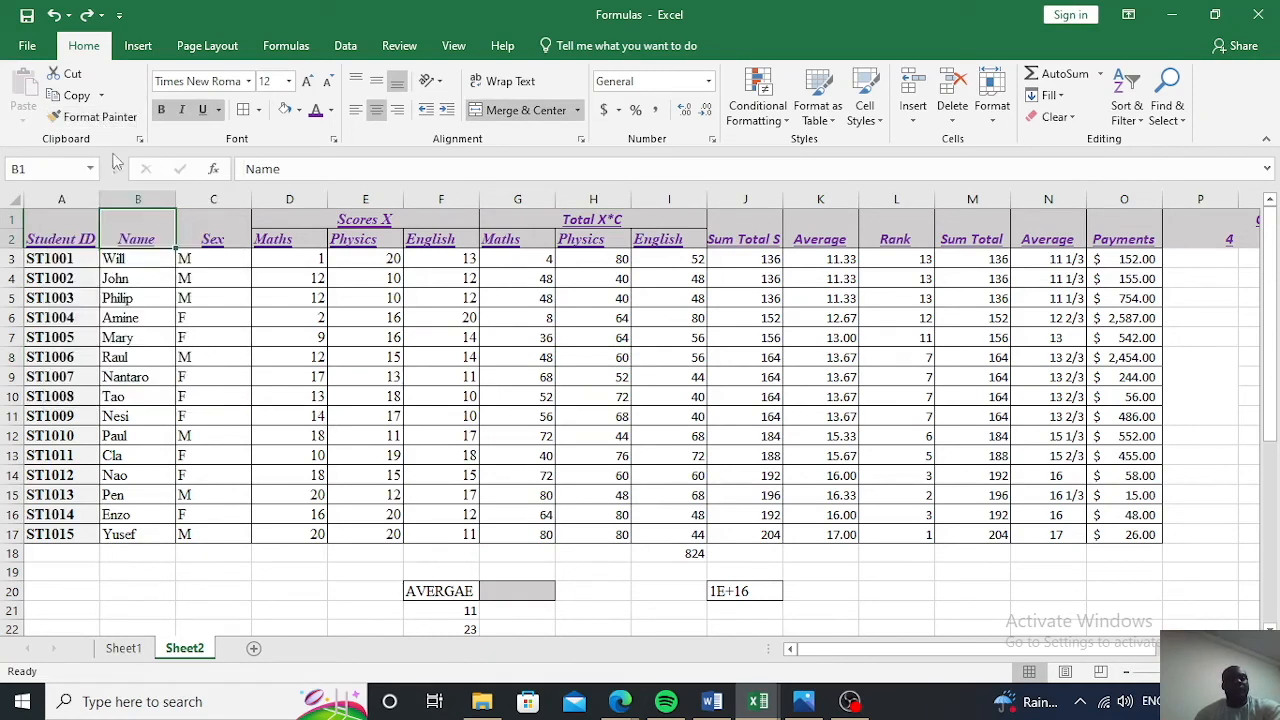
click(95, 117)
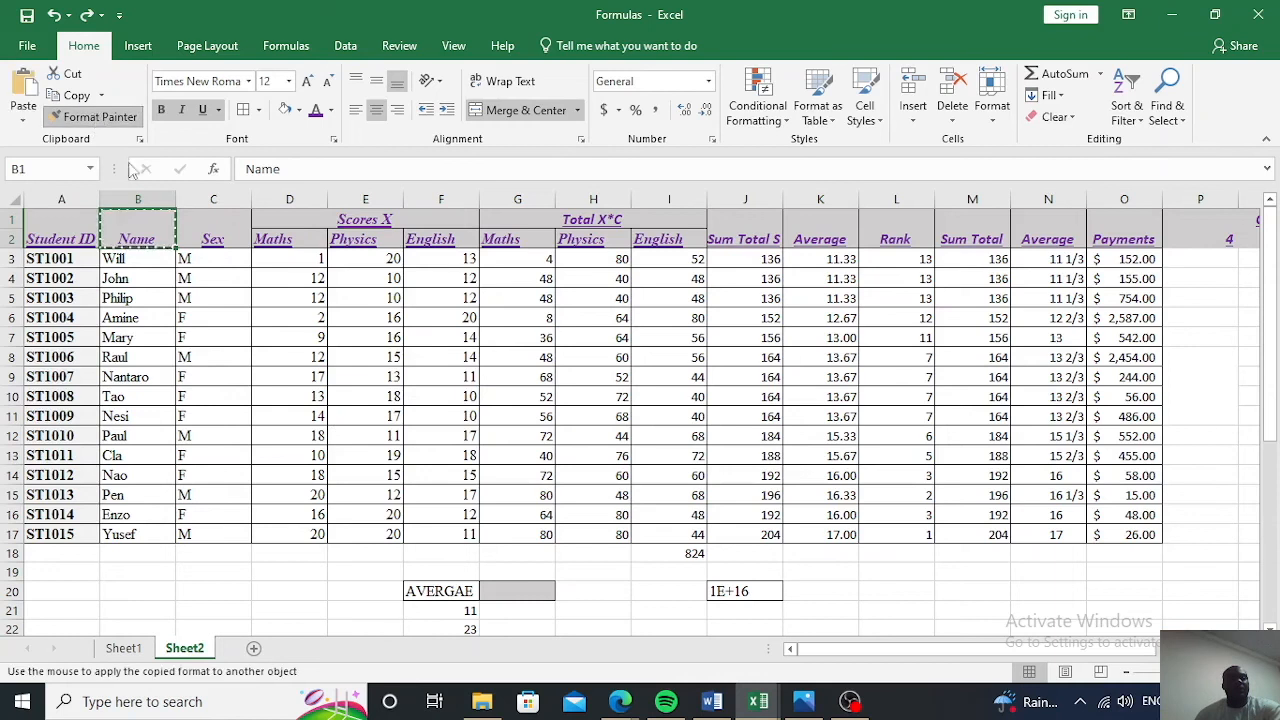
click(604, 337)
click(614, 420)
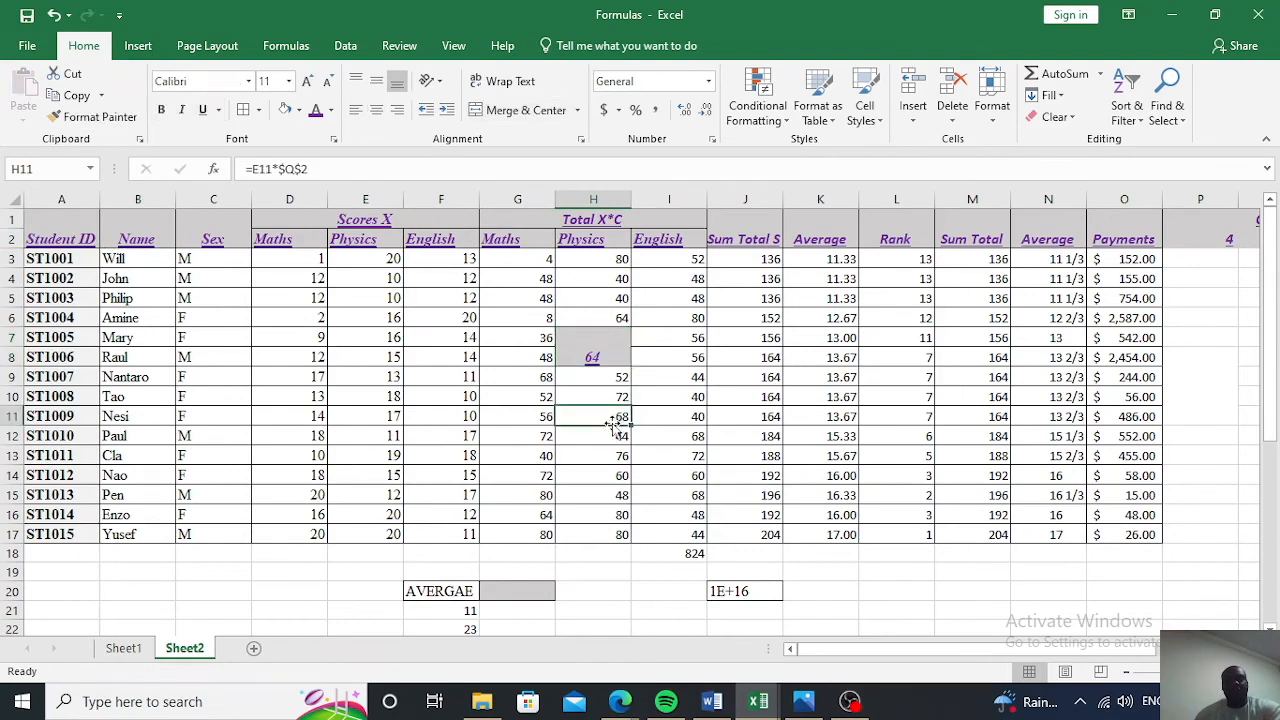
click(595, 343)
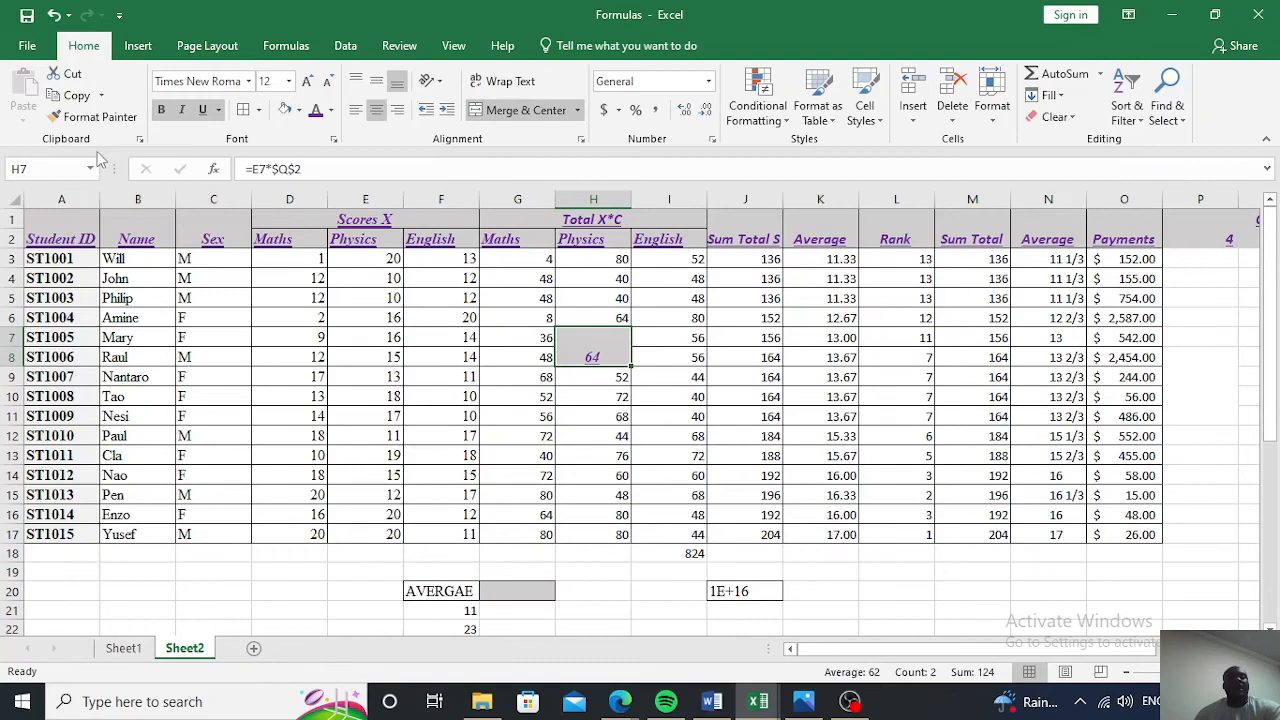
Copy the formatting of cell H7 onto I7, and that of I7 onto J7, with Format Painter
click(95, 116)
click(697, 334)
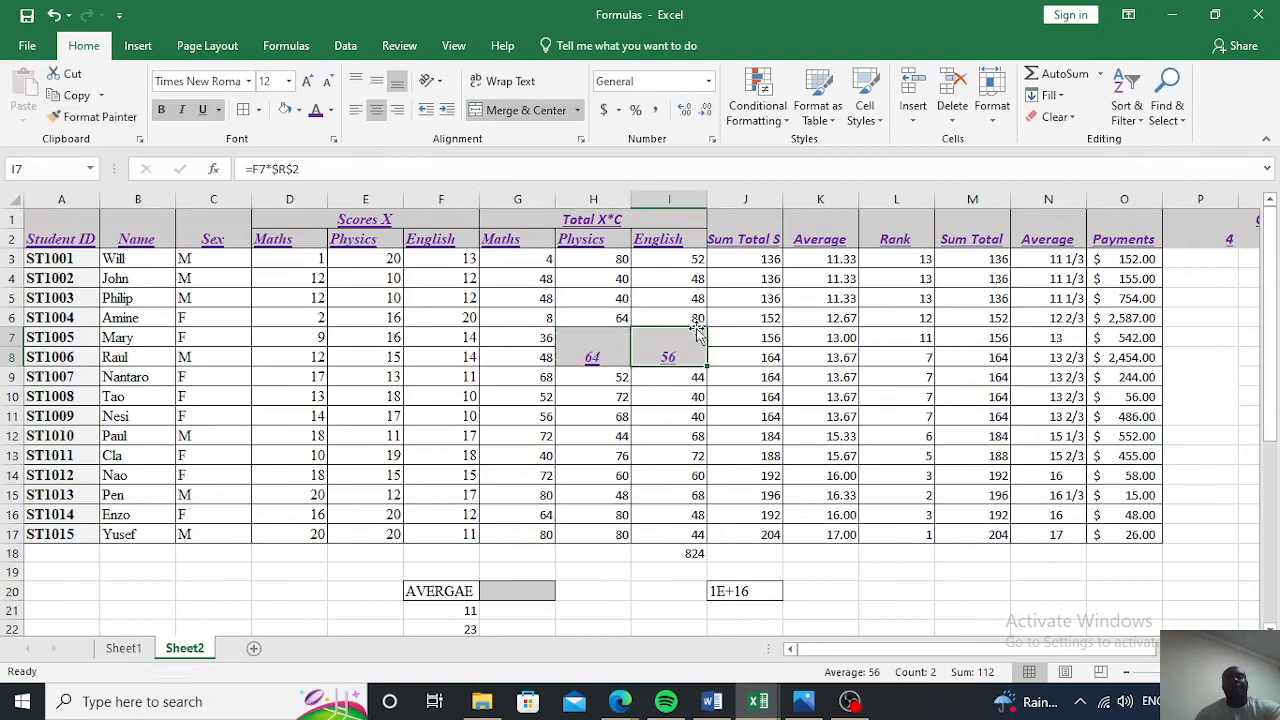
click(95, 116)
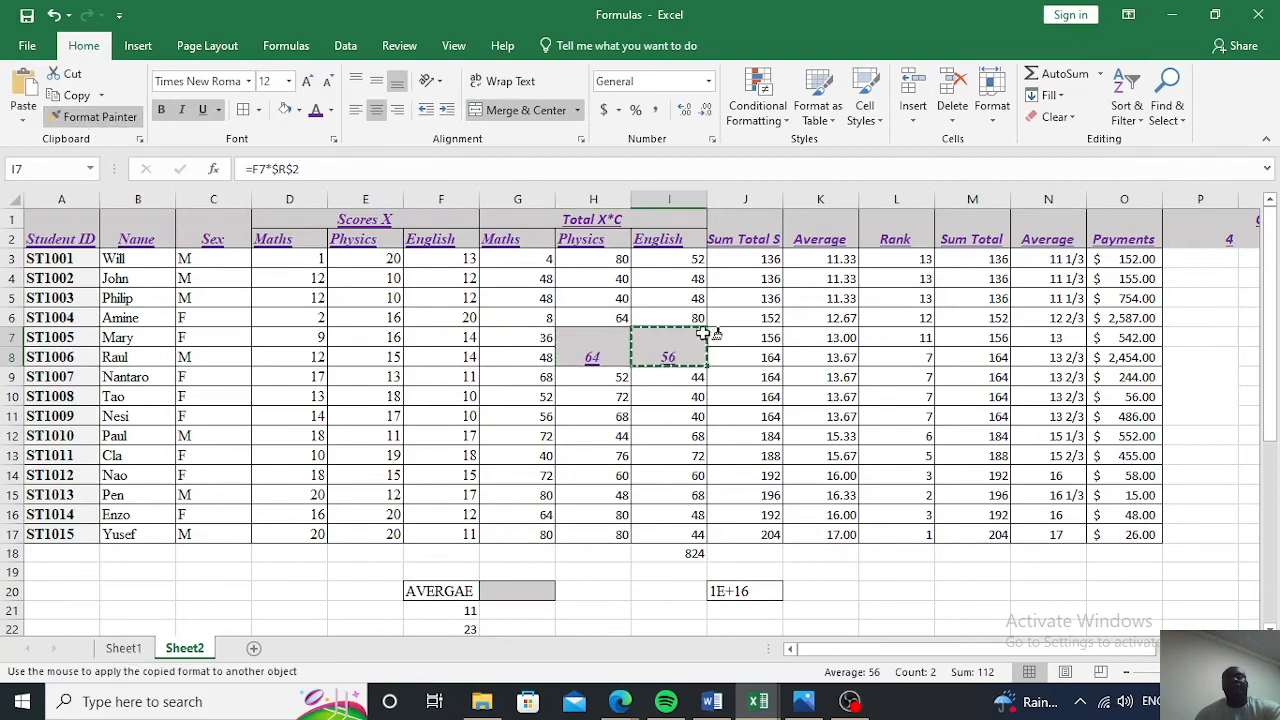
click(745, 345)
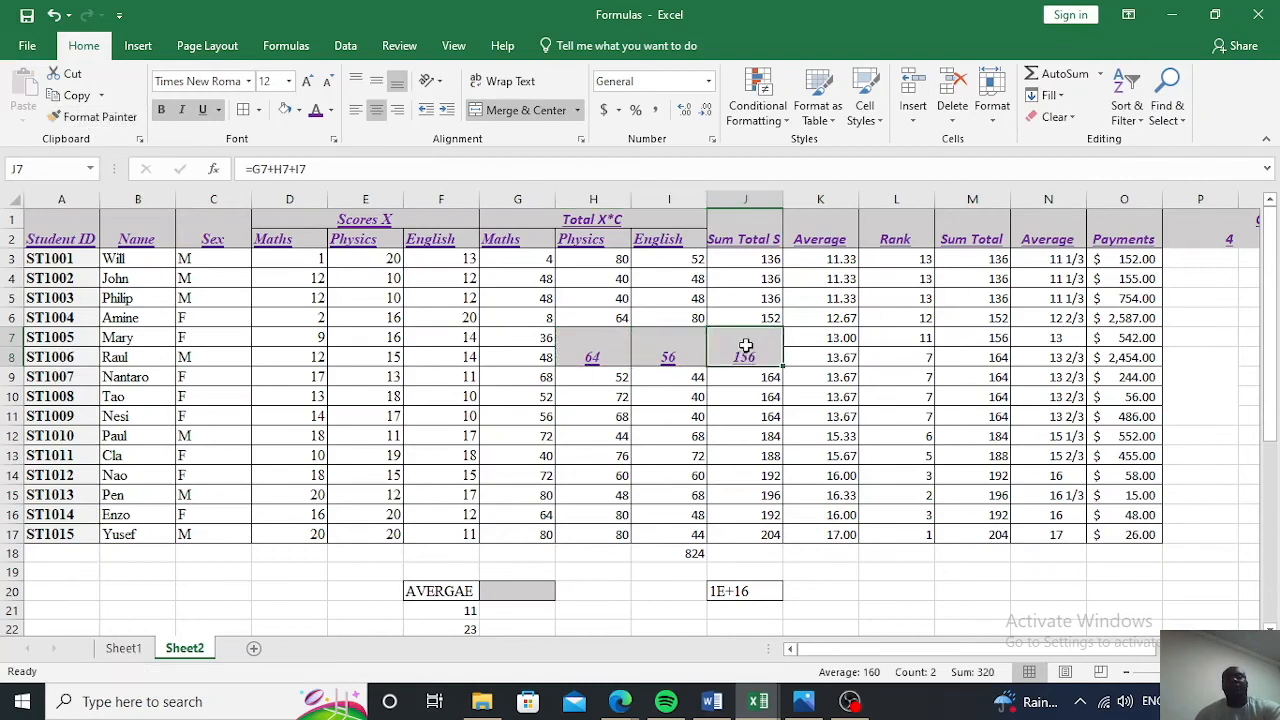
Try copying J7's formatting repeatedly with the locked Format Painter onto cells K9, L7, N11, N8, M5, L5, K5, I4 and H6
click(97, 118)
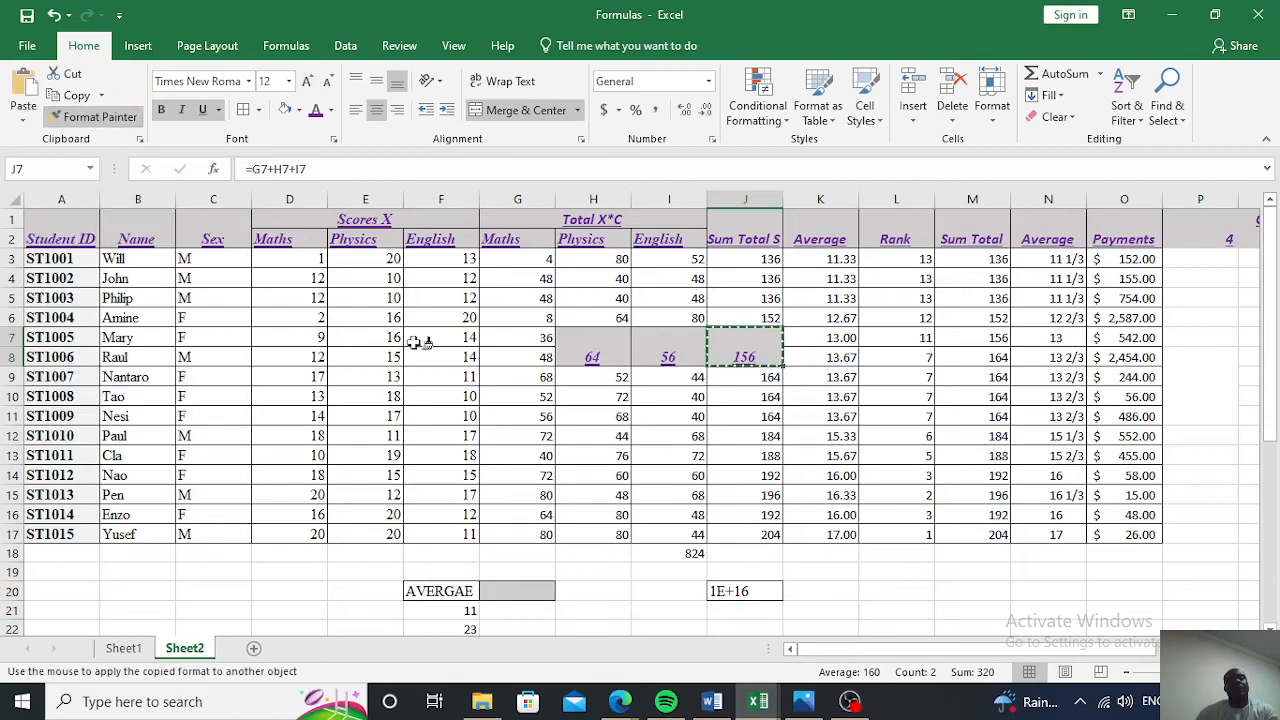
click(838, 377)
click(898, 338)
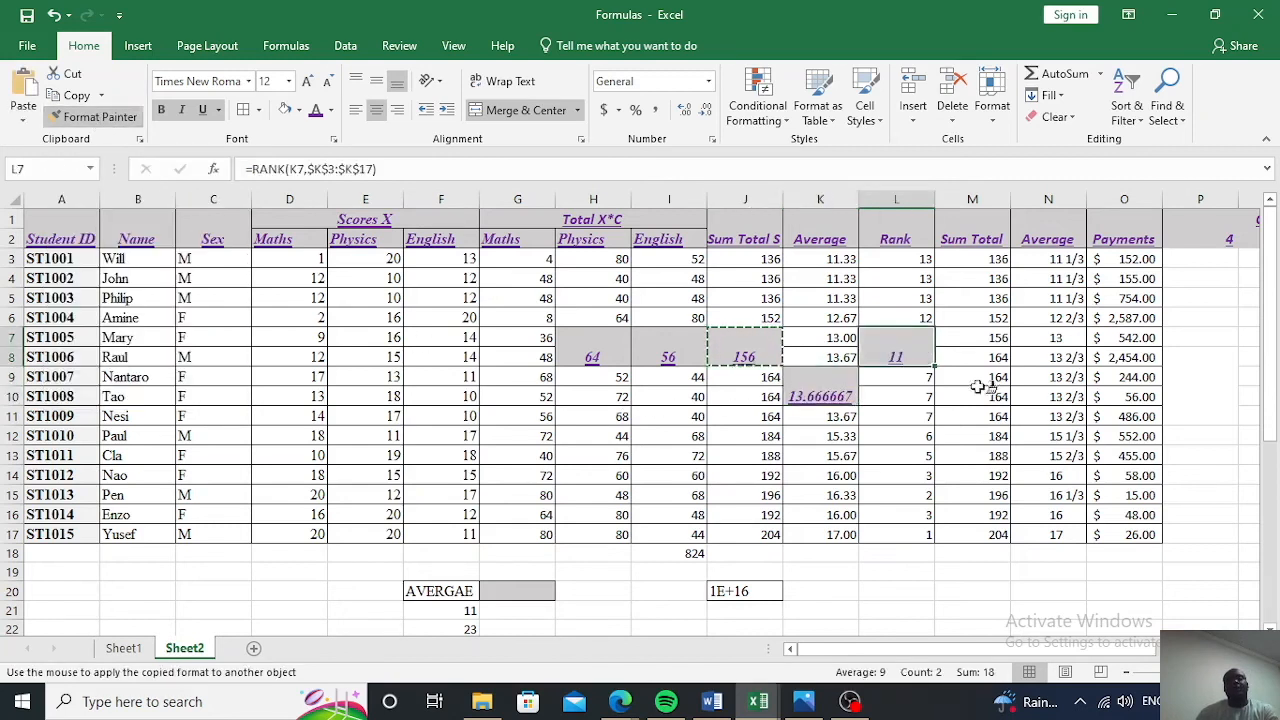
click(1030, 416)
click(1045, 352)
click(976, 297)
click(887, 291)
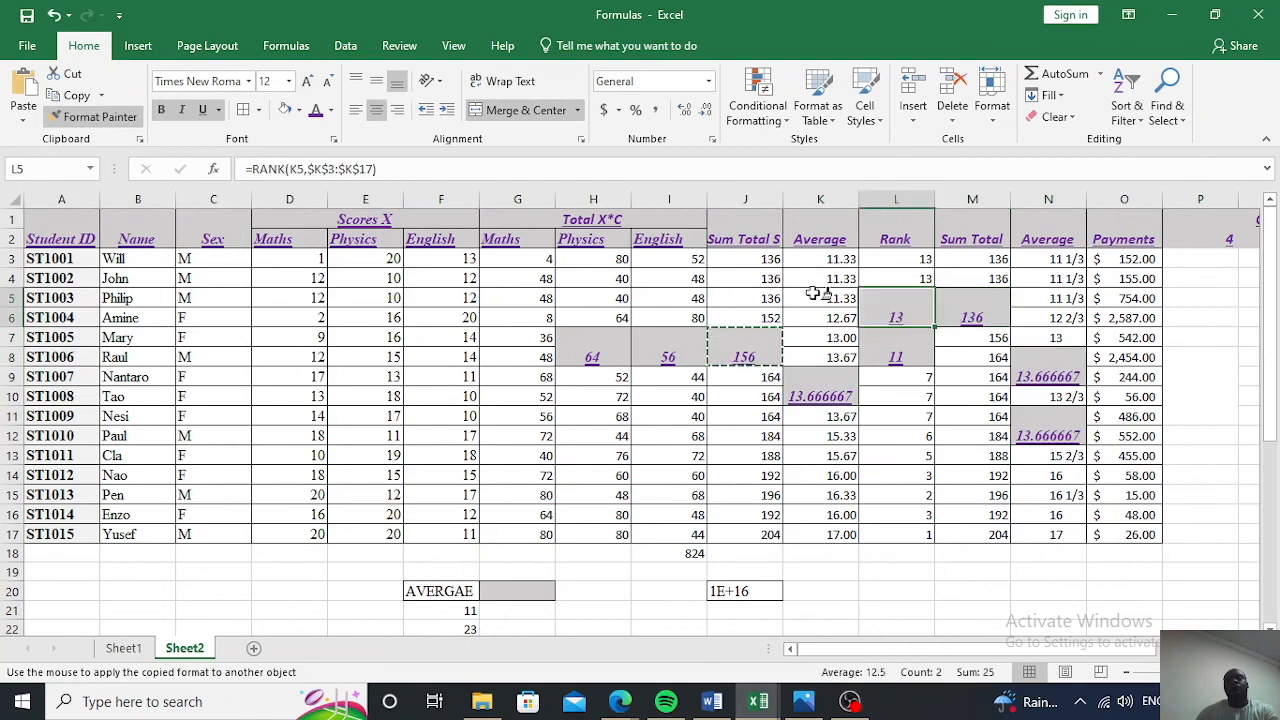
click(810, 298)
click(693, 279)
click(592, 316)
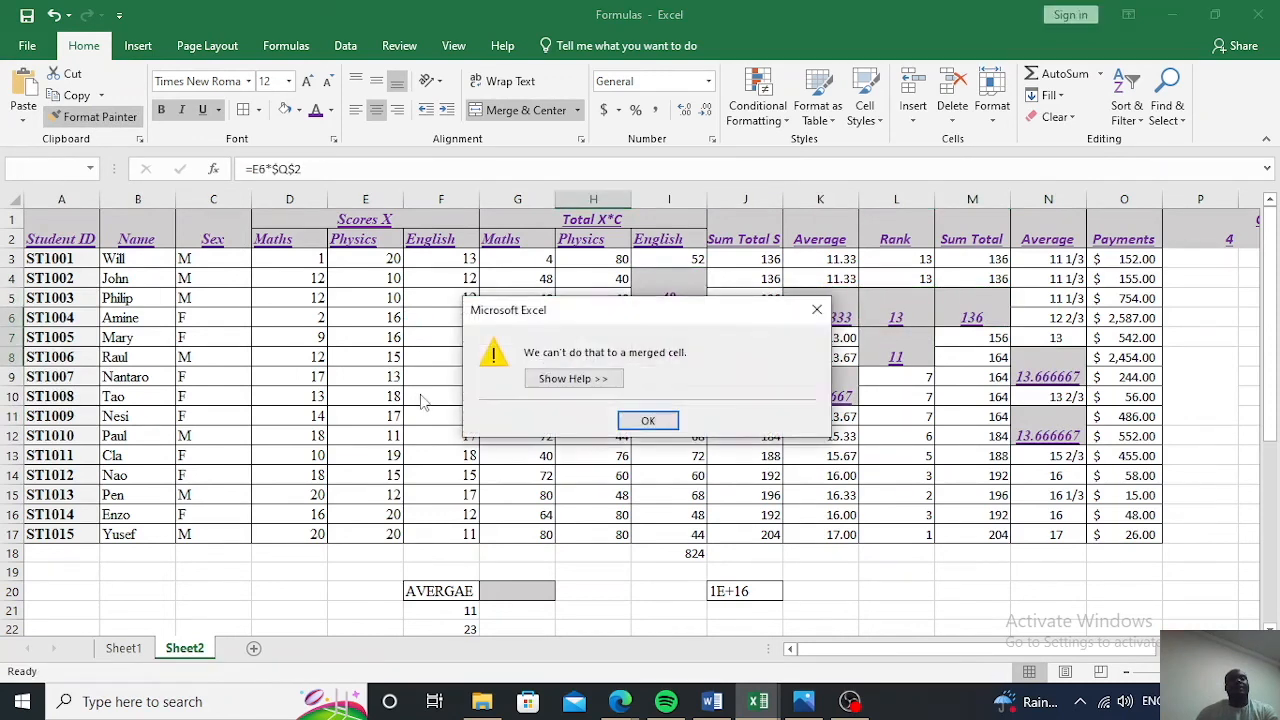
click(816, 310)
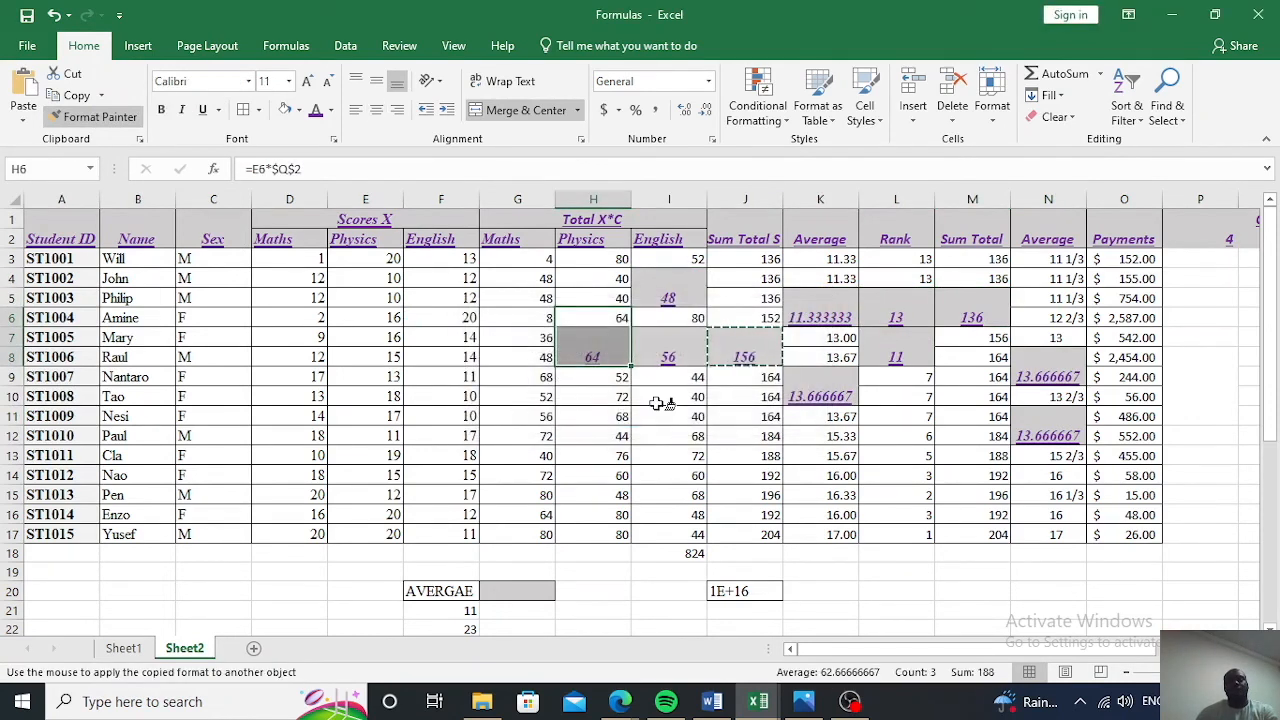
key(Escape)
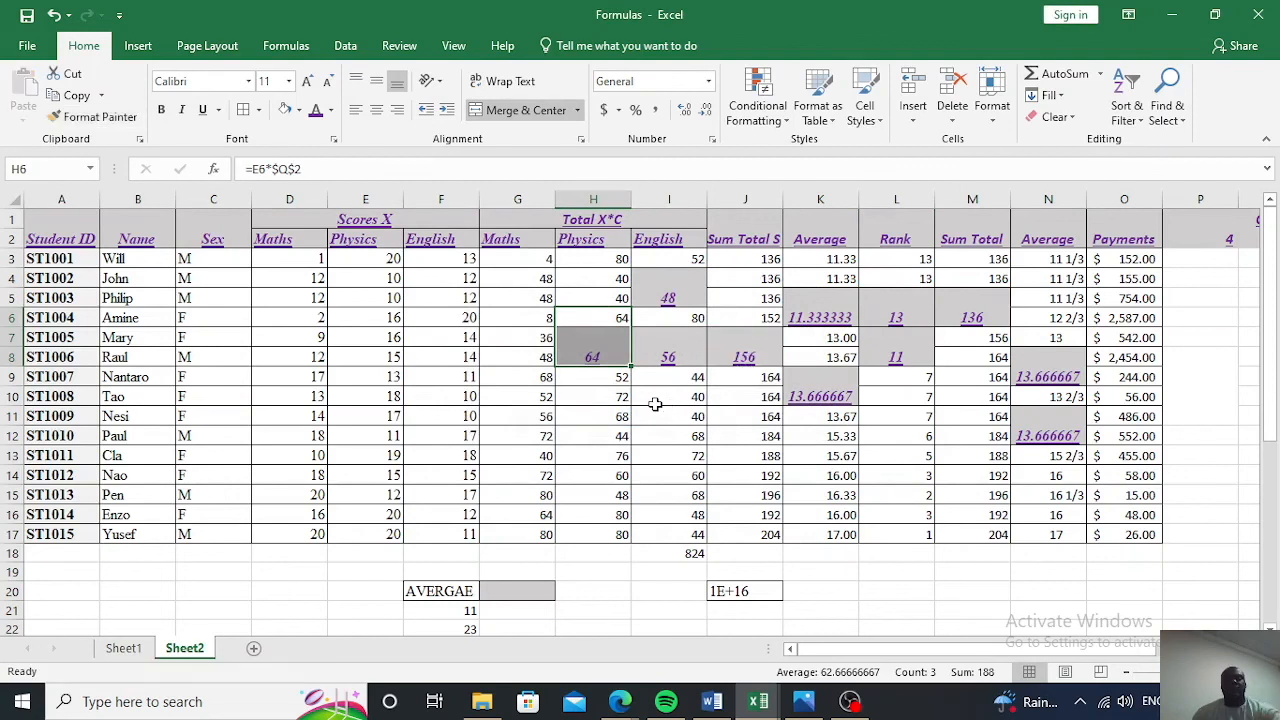
Undo all the Format Painter changes back through cell H7 and cancel the active copy selection
key(ctrl+z)
key(ctrl+z)
key(ctrl+z)
key(ctrl+z)
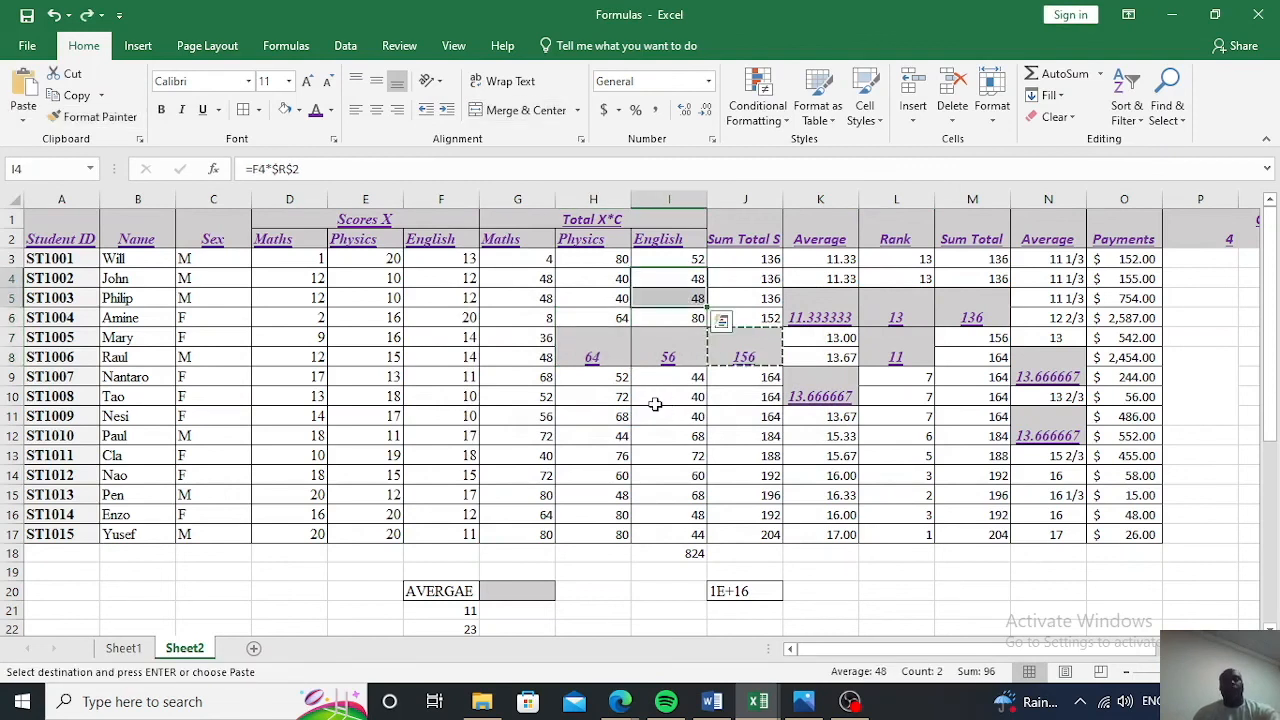
key(ctrl+z)
key(ctrl+z)
key(ctrl+z)
key(ctrl+z)
key(ctrl+z)
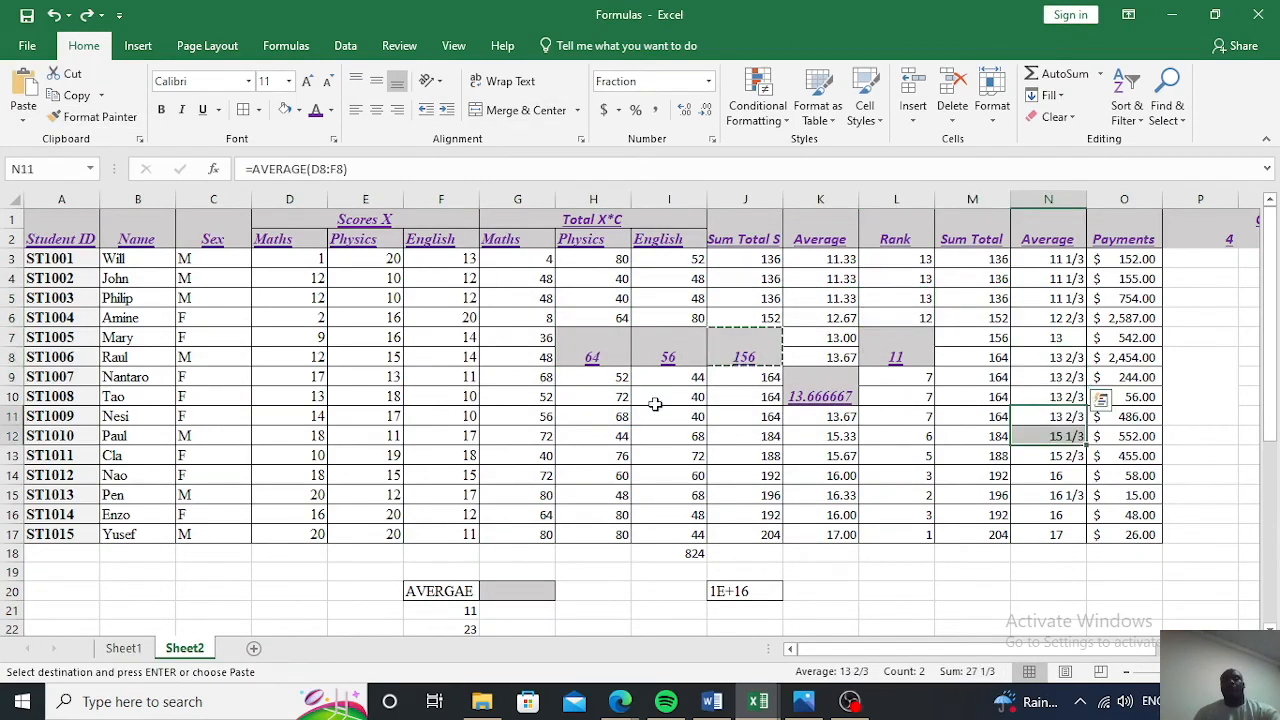
key(ctrl+z)
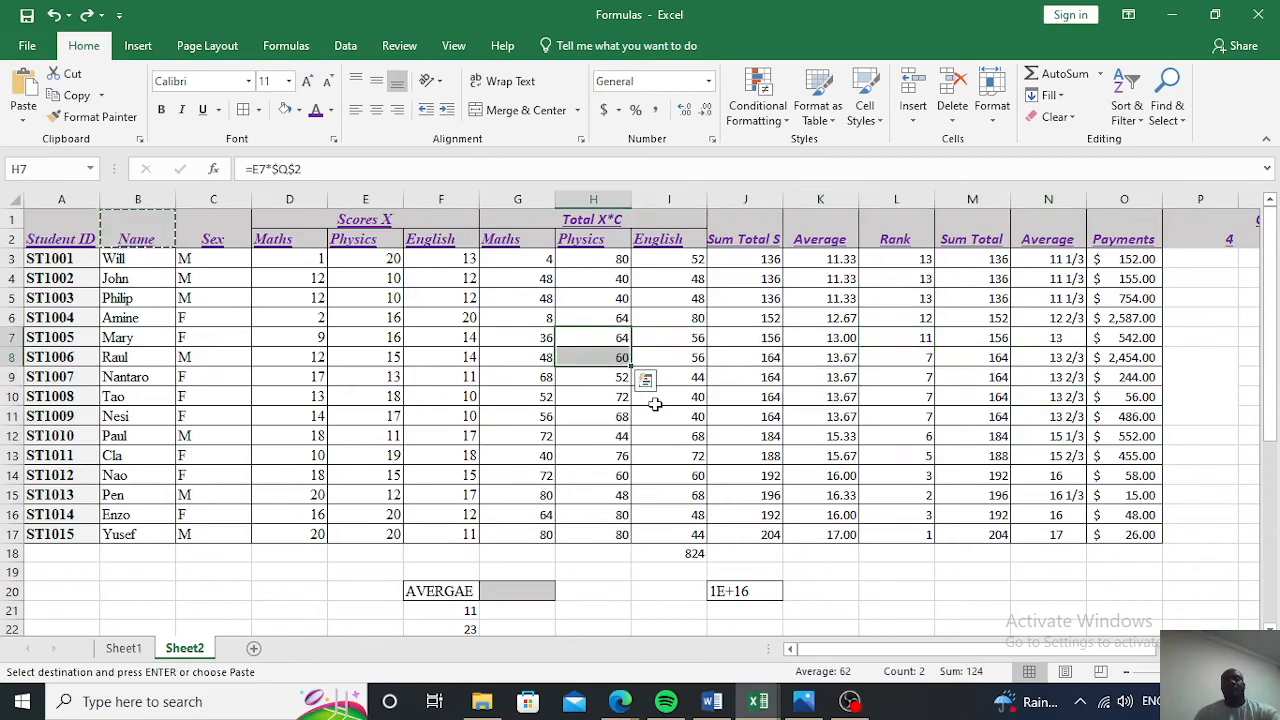
click(695, 360)
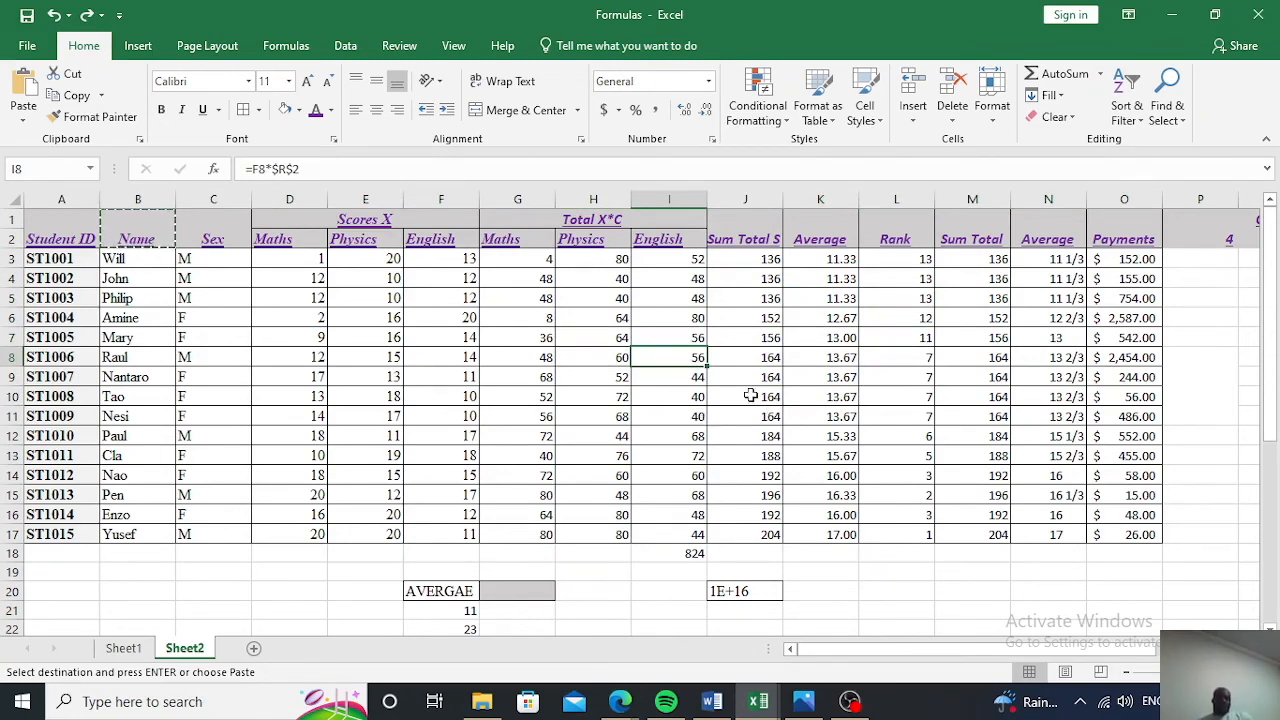
key(Escape)
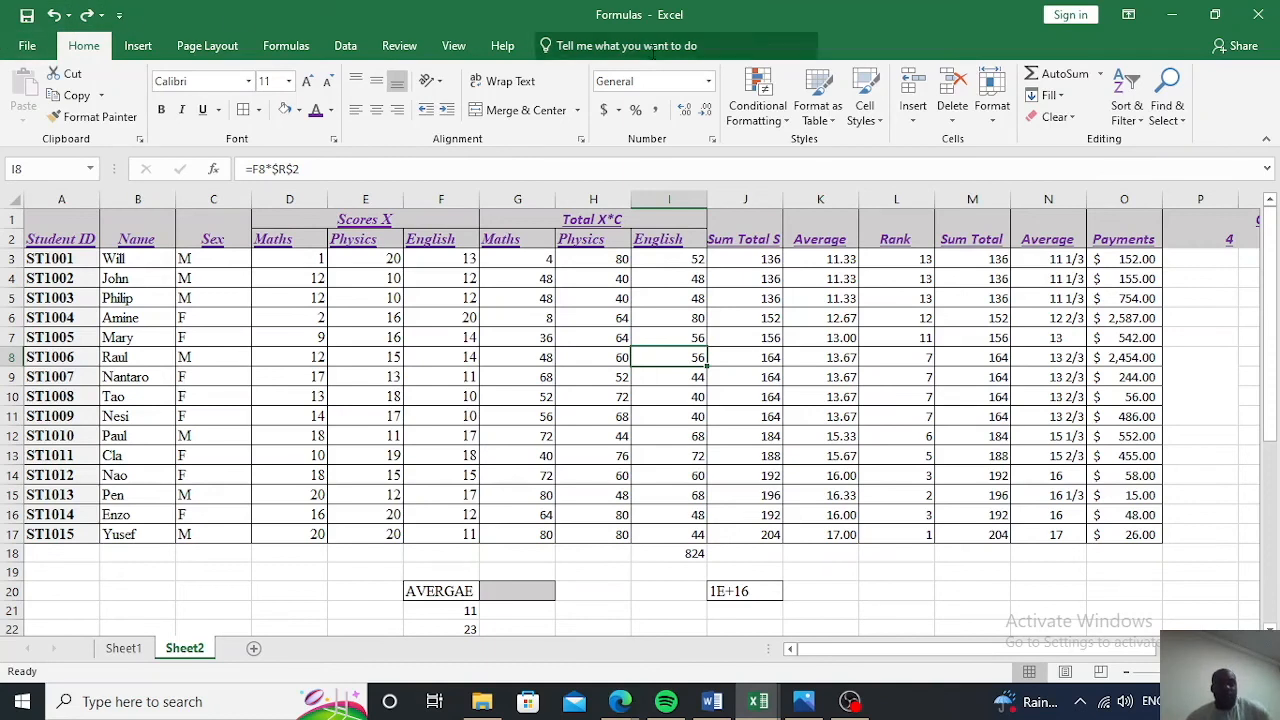
Open the full Quick Access Toolbar customization options and look through the Popular Commands list
click(122, 16)
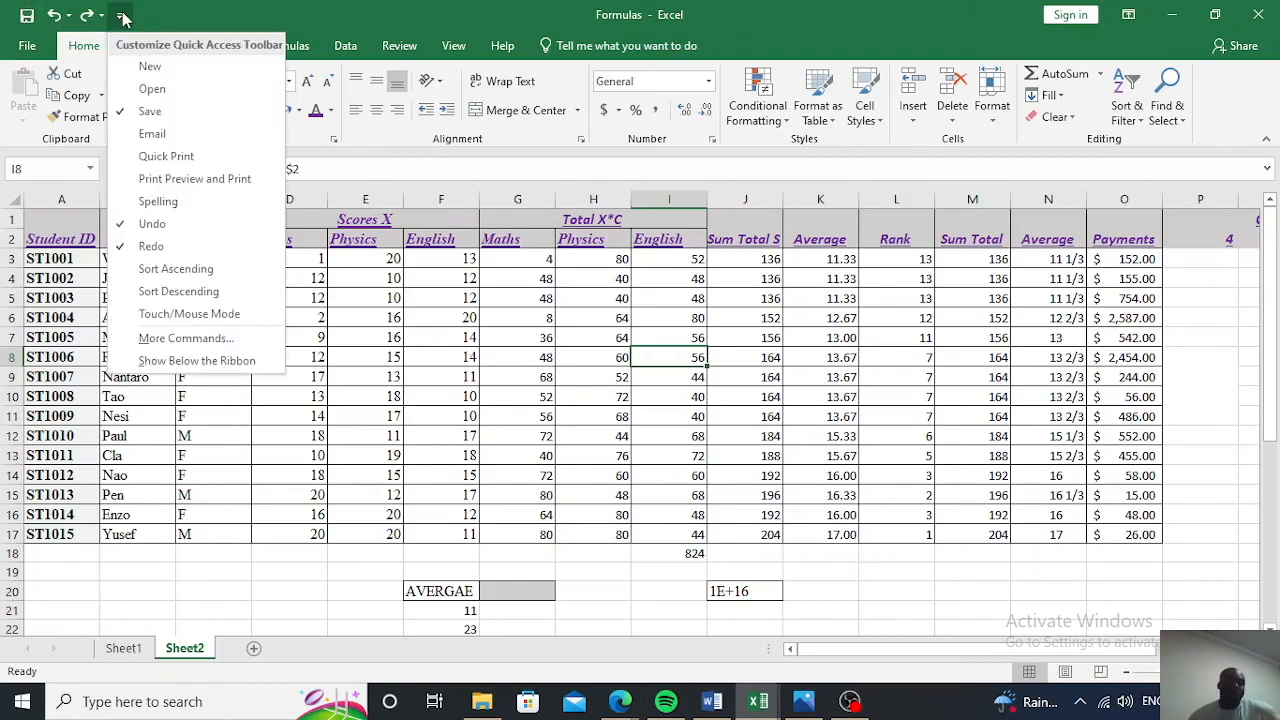
click(208, 345)
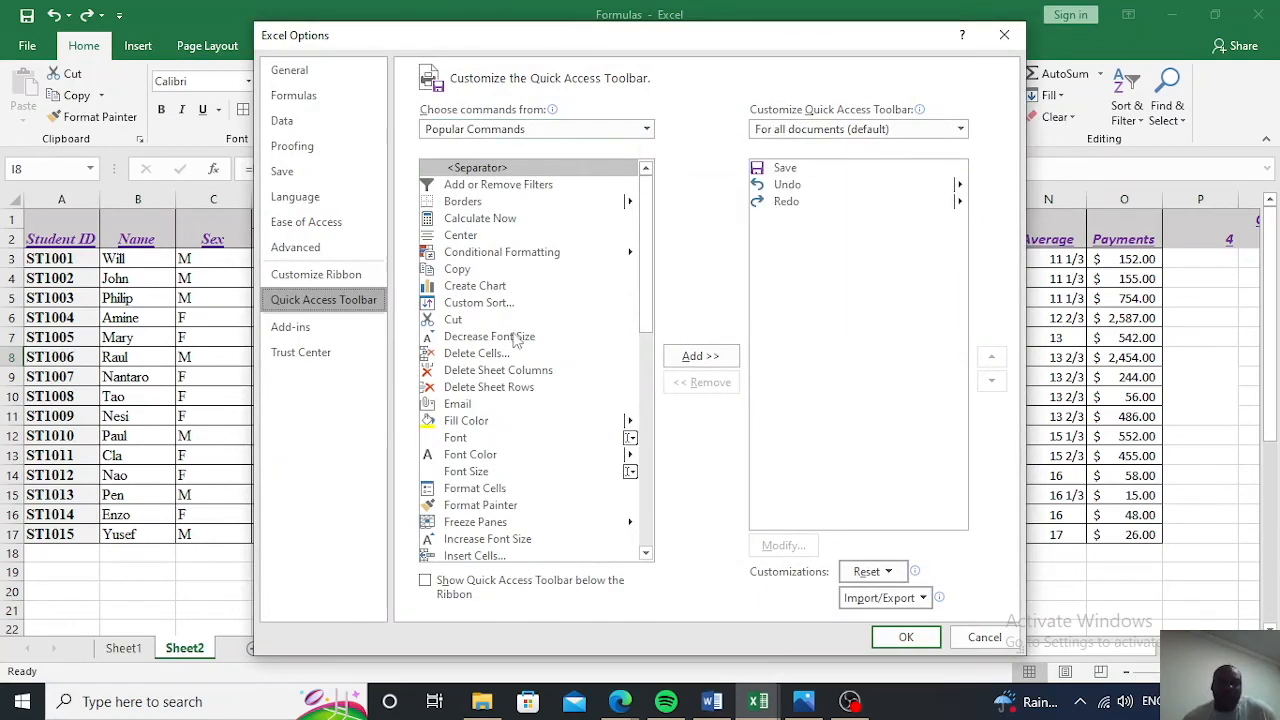
scroll(518, 371, down, 1)
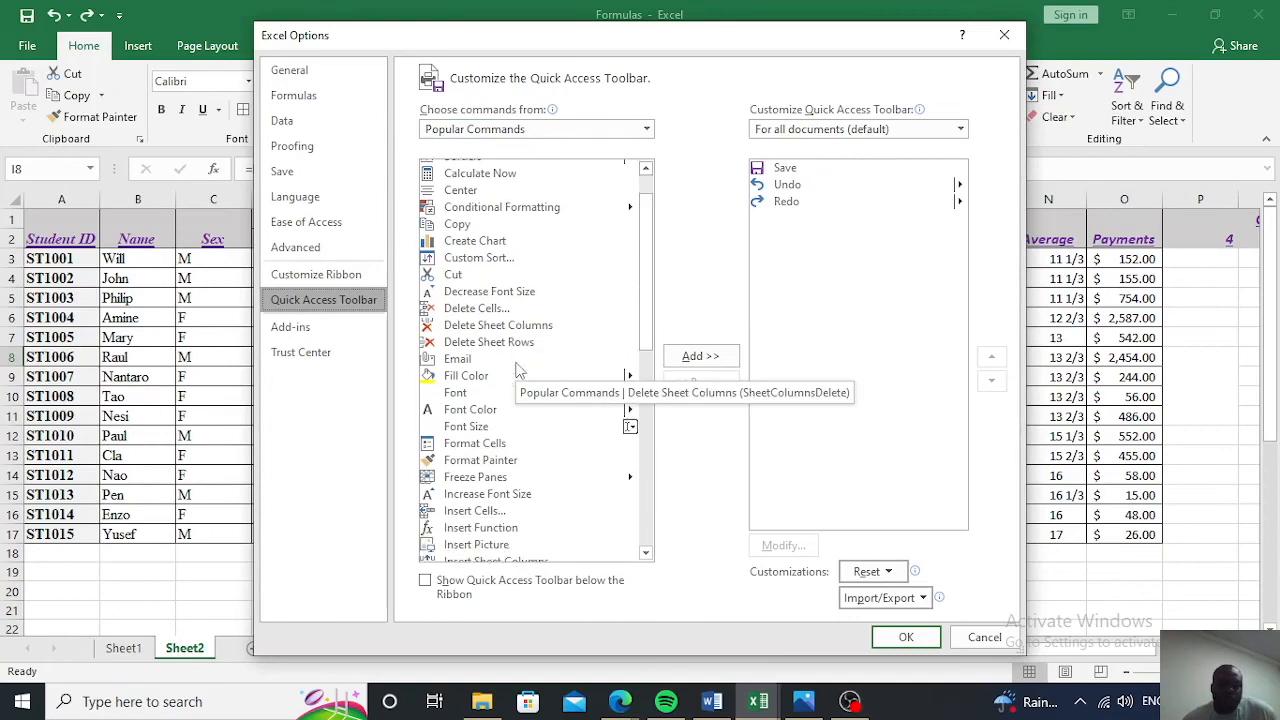
scroll(518, 371, down, 7)
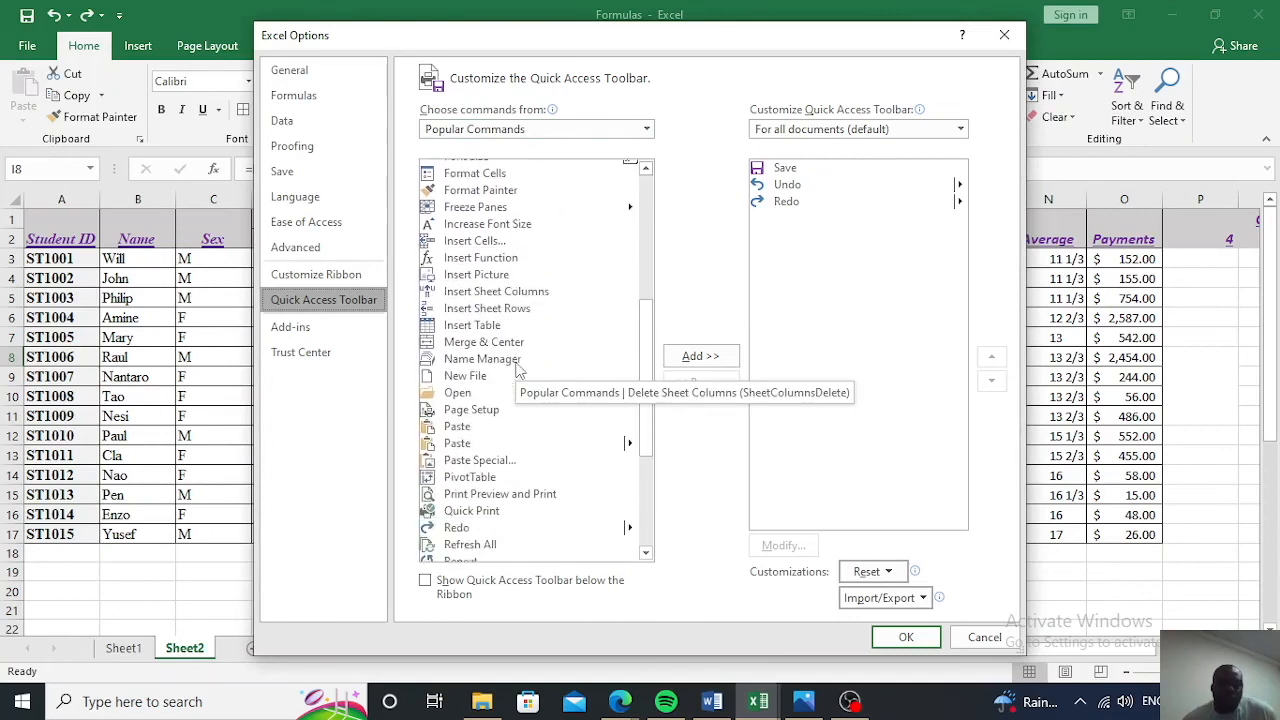
scroll(518, 371, down, 1)
scroll(518, 371, down, 2)
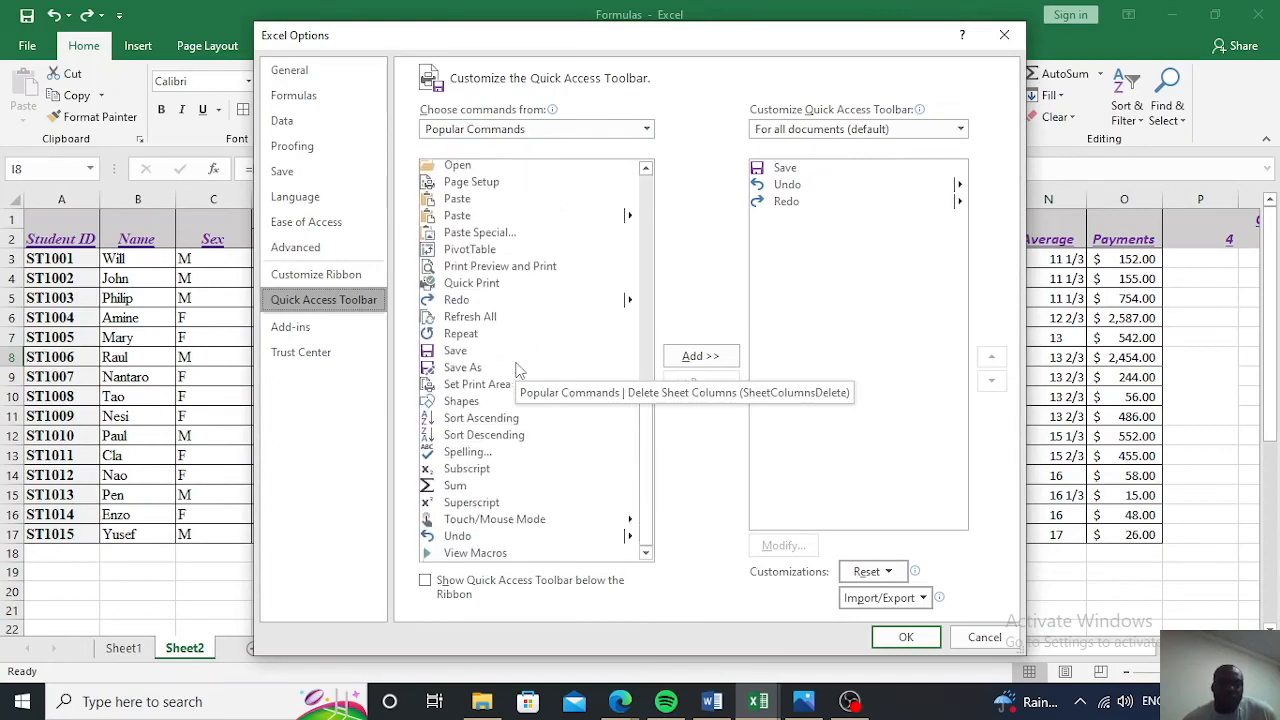
scroll(518, 371, up, 1)
scroll(518, 371, up, 4)
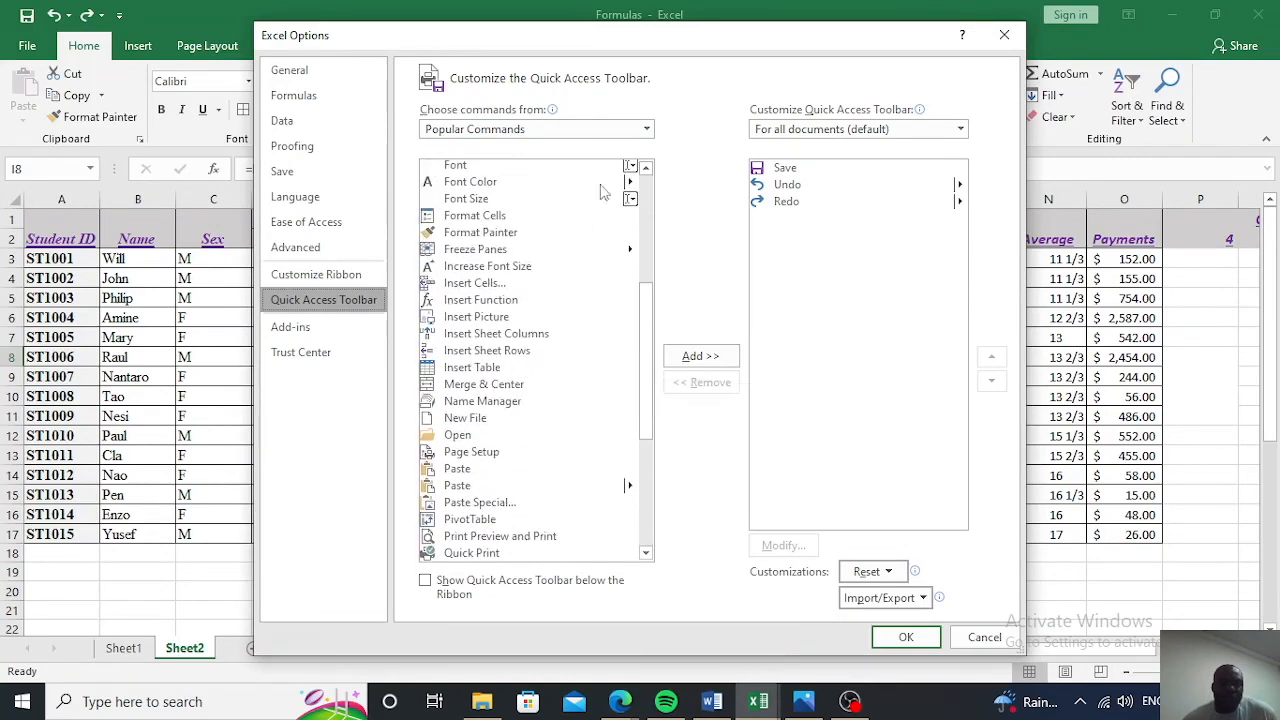
scroll(538, 268, up, 5)
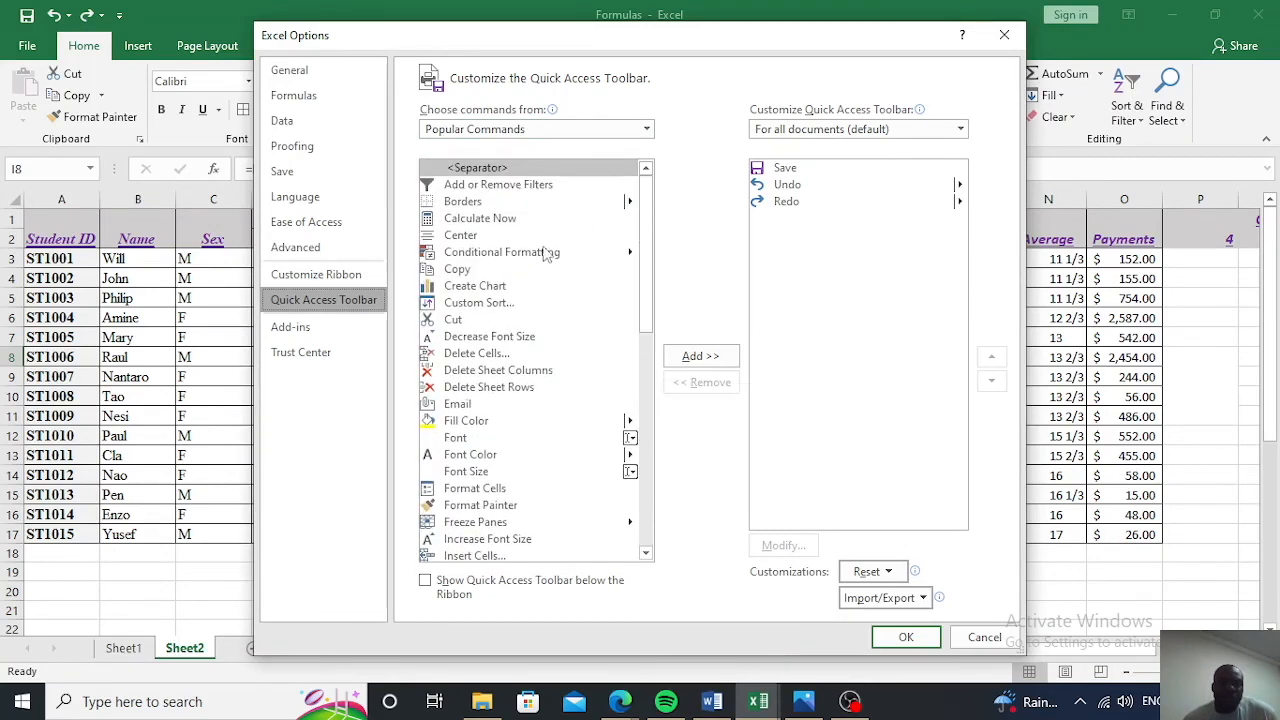
Add the AutoFormat command from All Commands to the Quick Access Toolbar
click(646, 129)
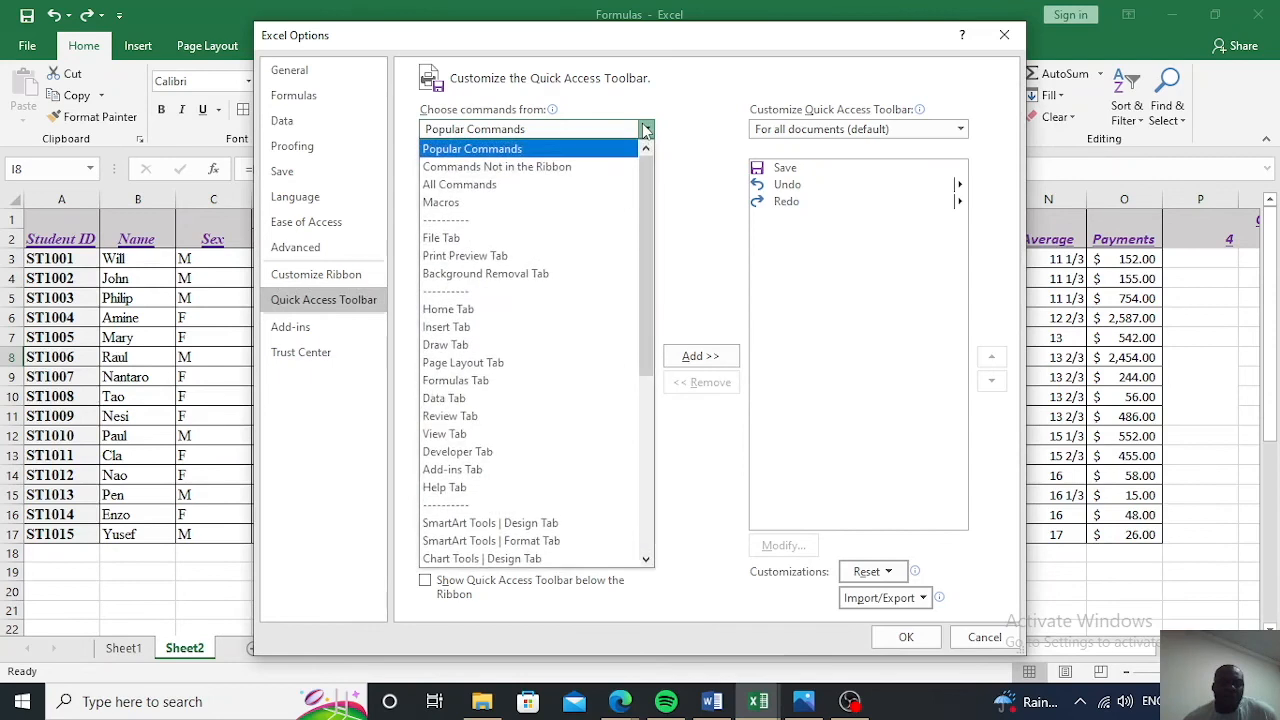
click(531, 194)
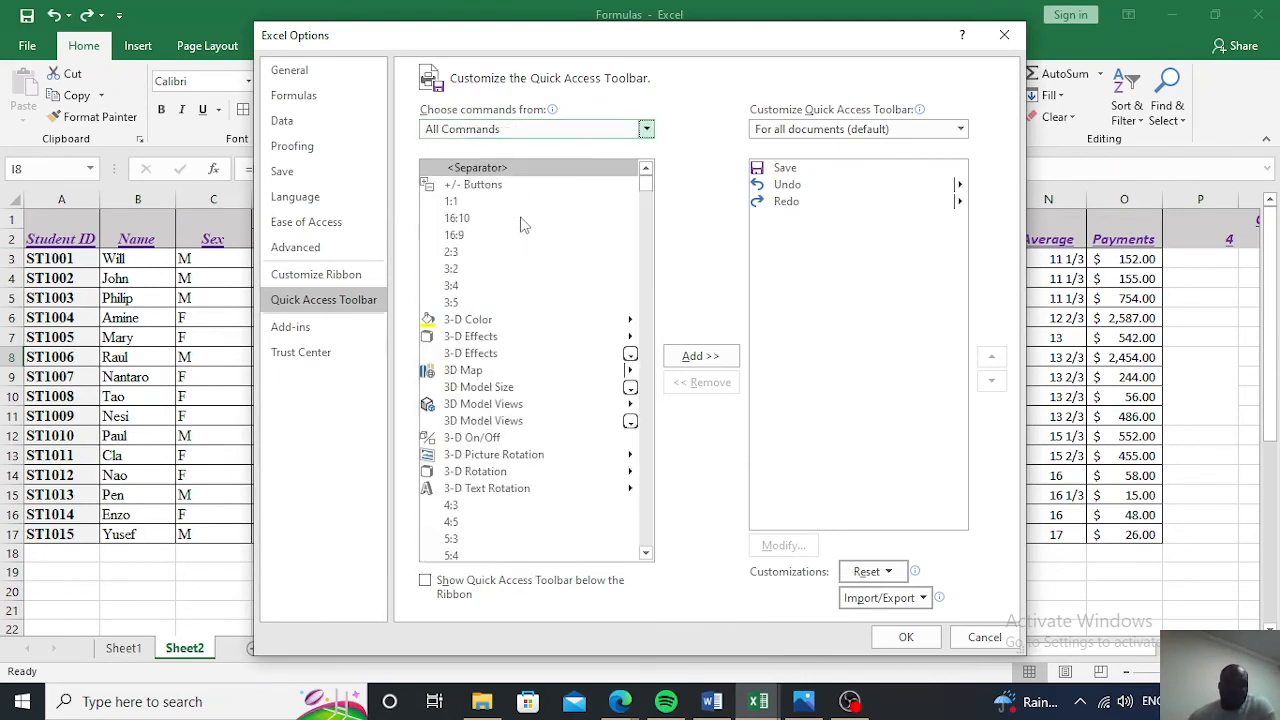
scroll(519, 224, down, 20)
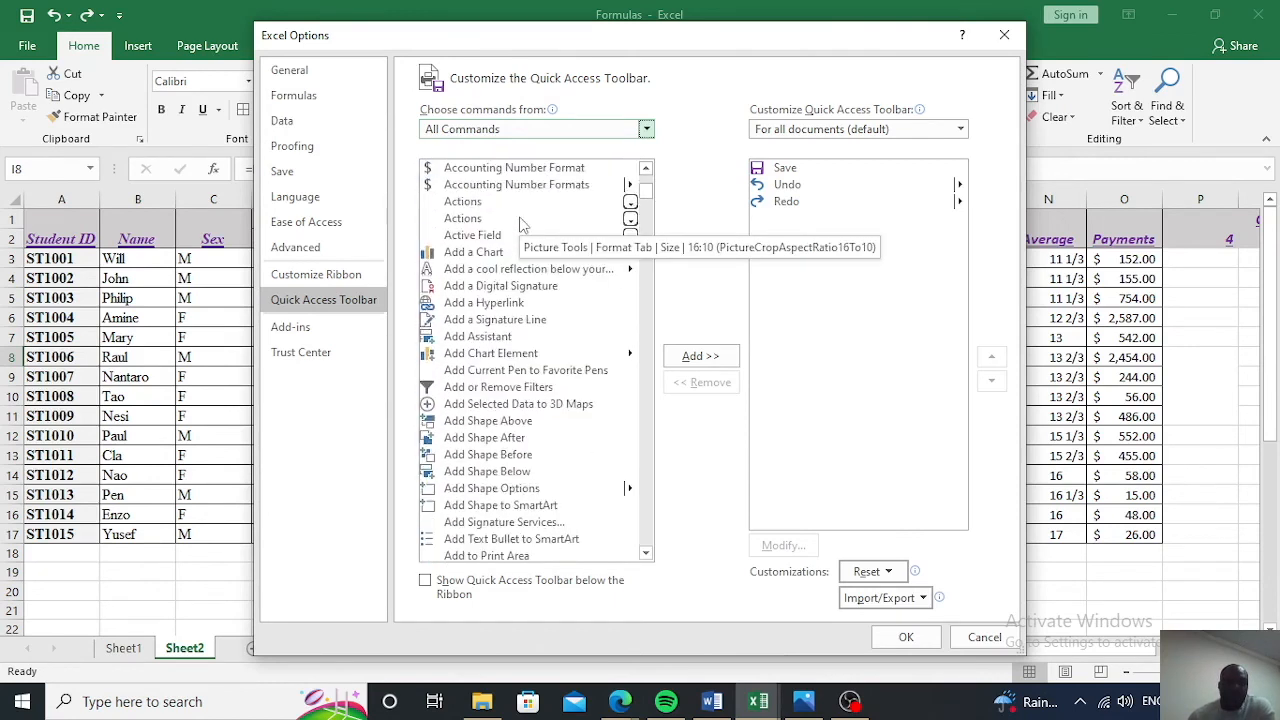
scroll(517, 224, down, 15)
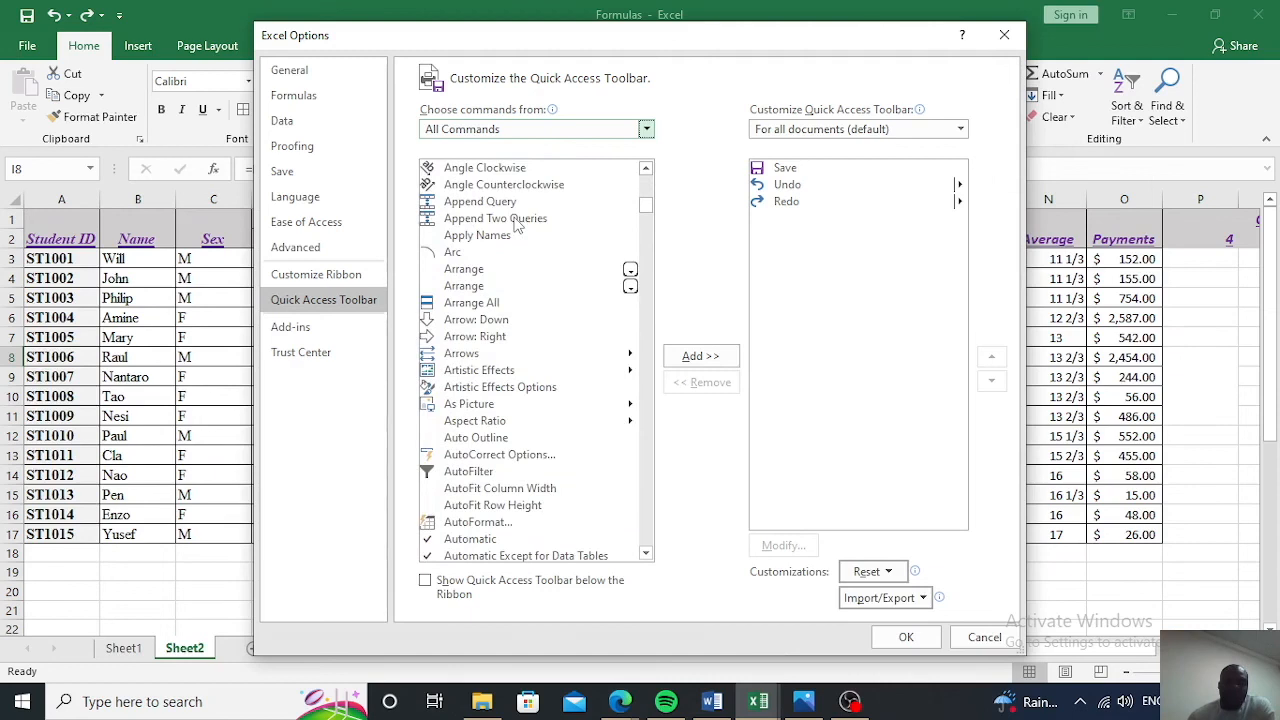
scroll(517, 224, down, 1)
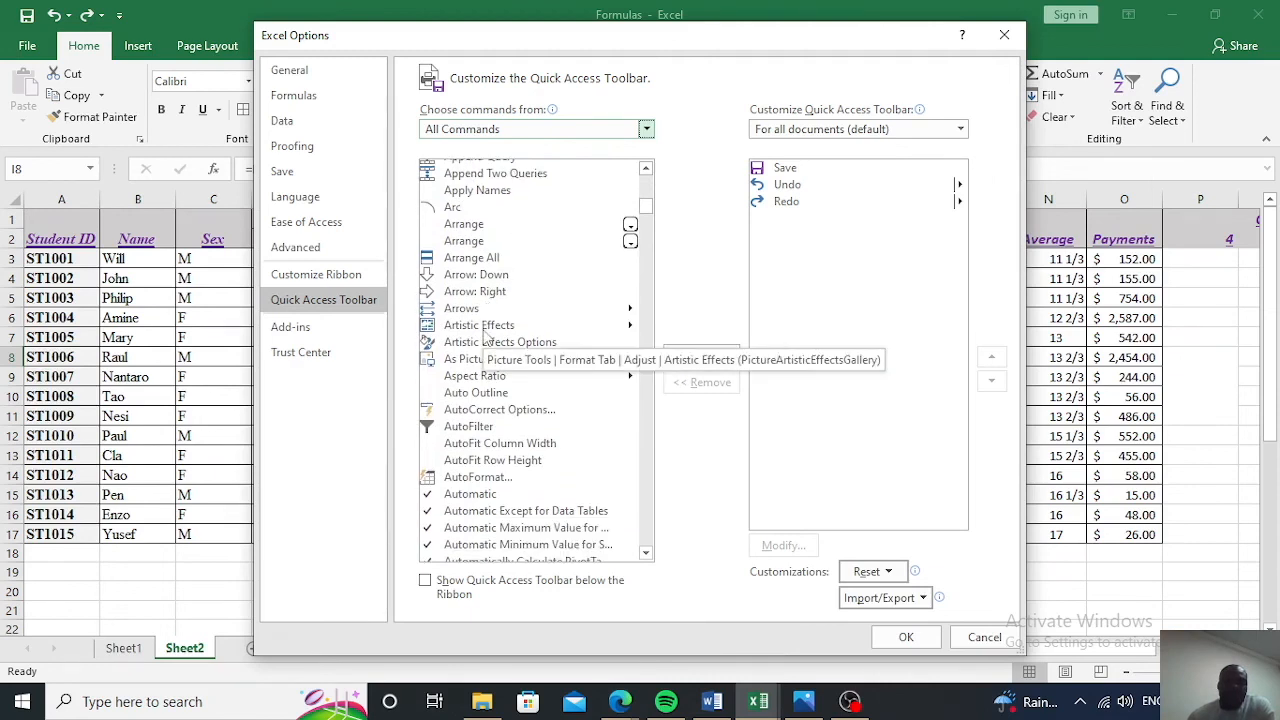
scroll(483, 340, down, 3)
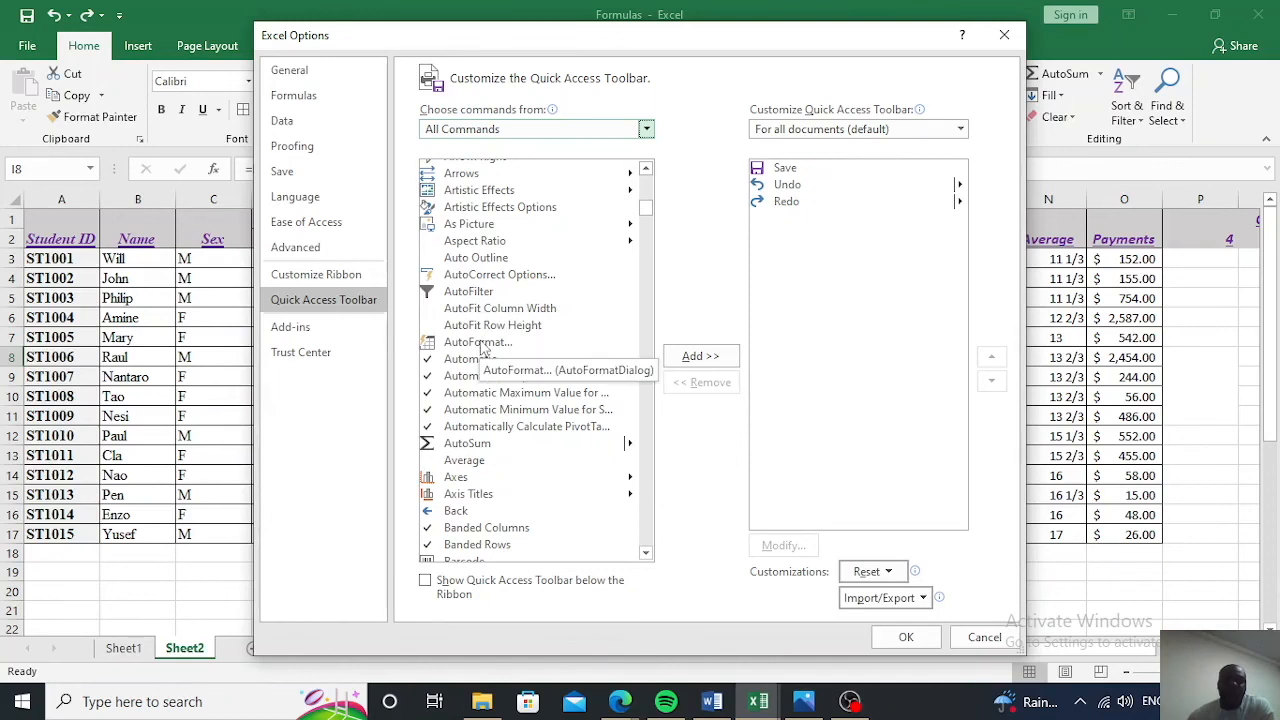
click(483, 344)
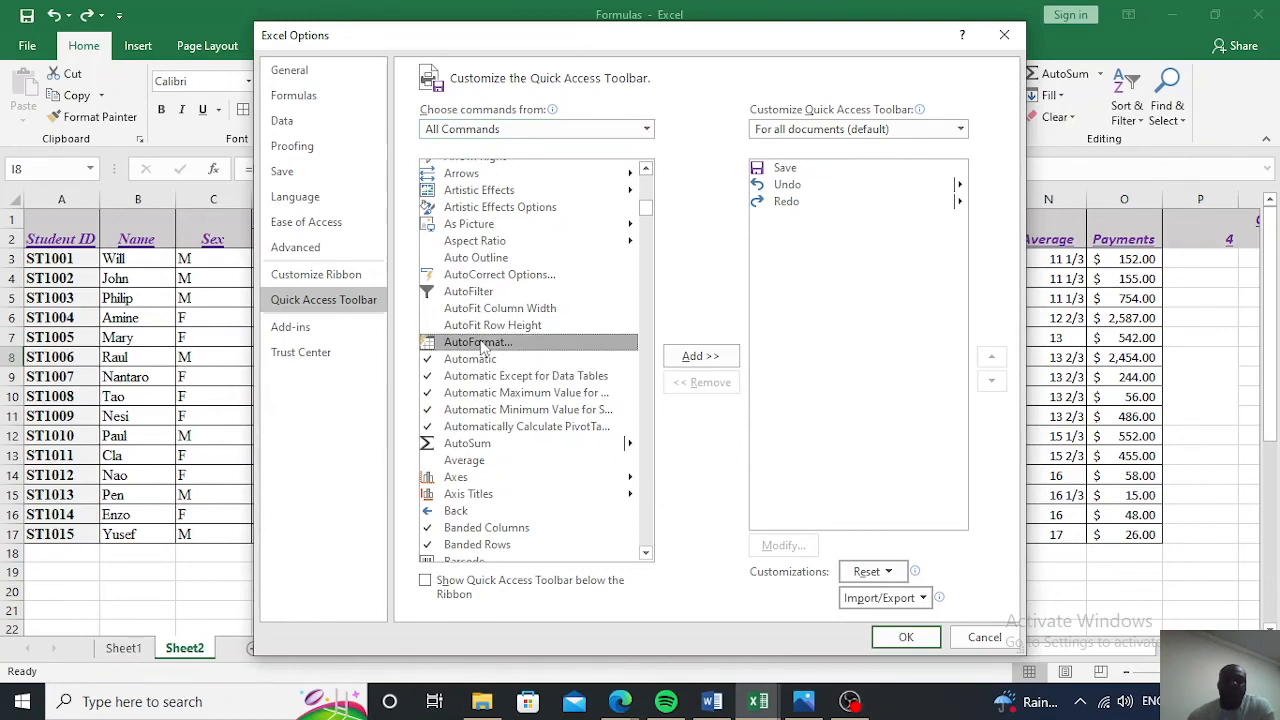
click(700, 360)
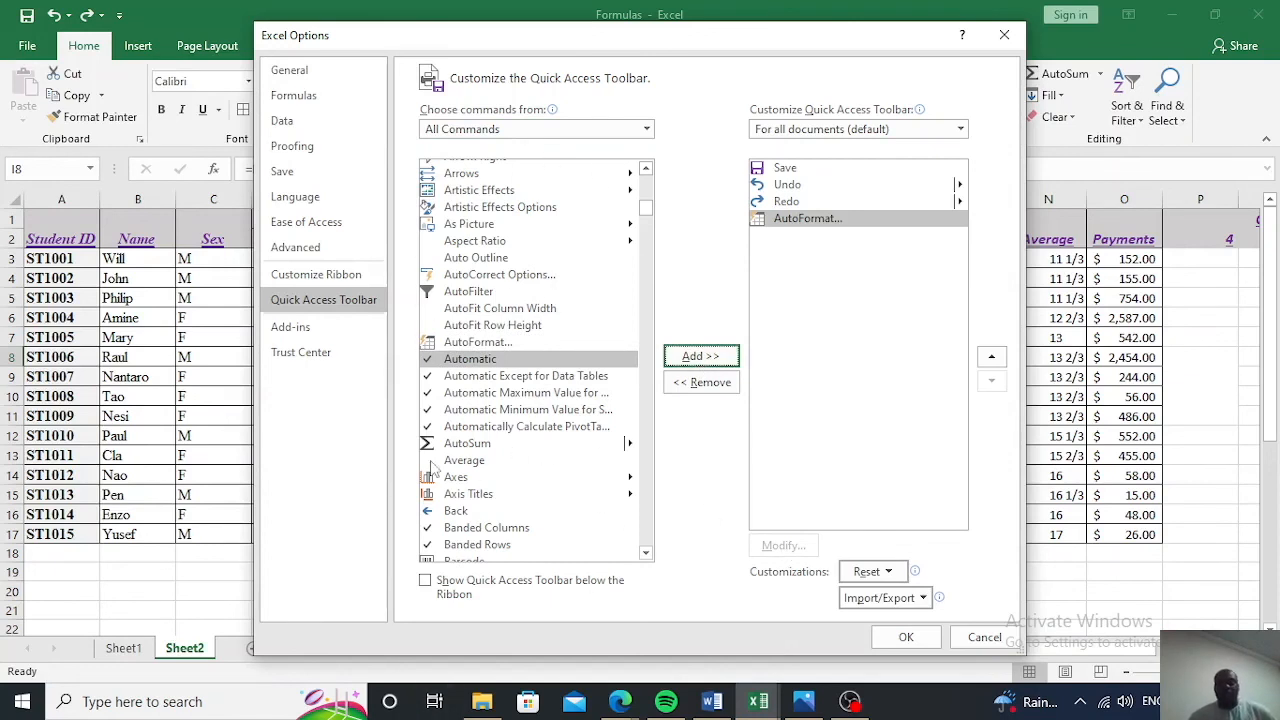
Add the AutoSum command to the Quick Access Toolbar as well and apply the customization
click(468, 446)
click(470, 462)
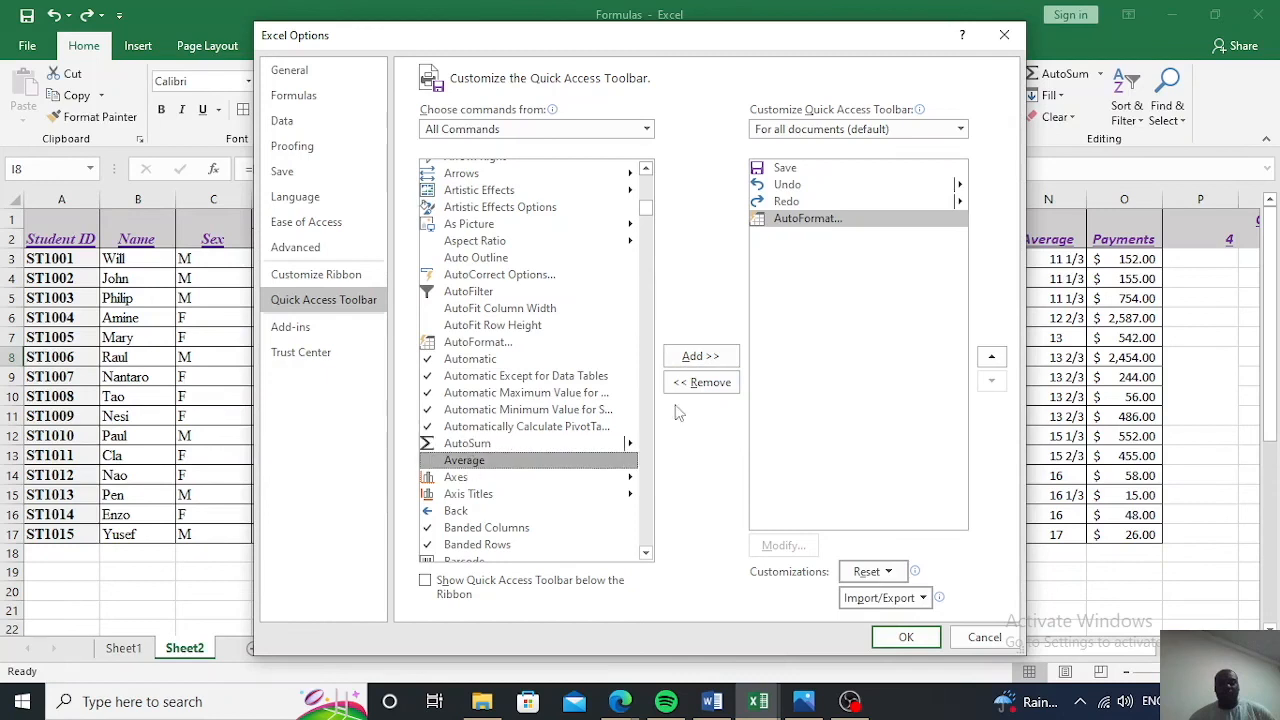
click(508, 445)
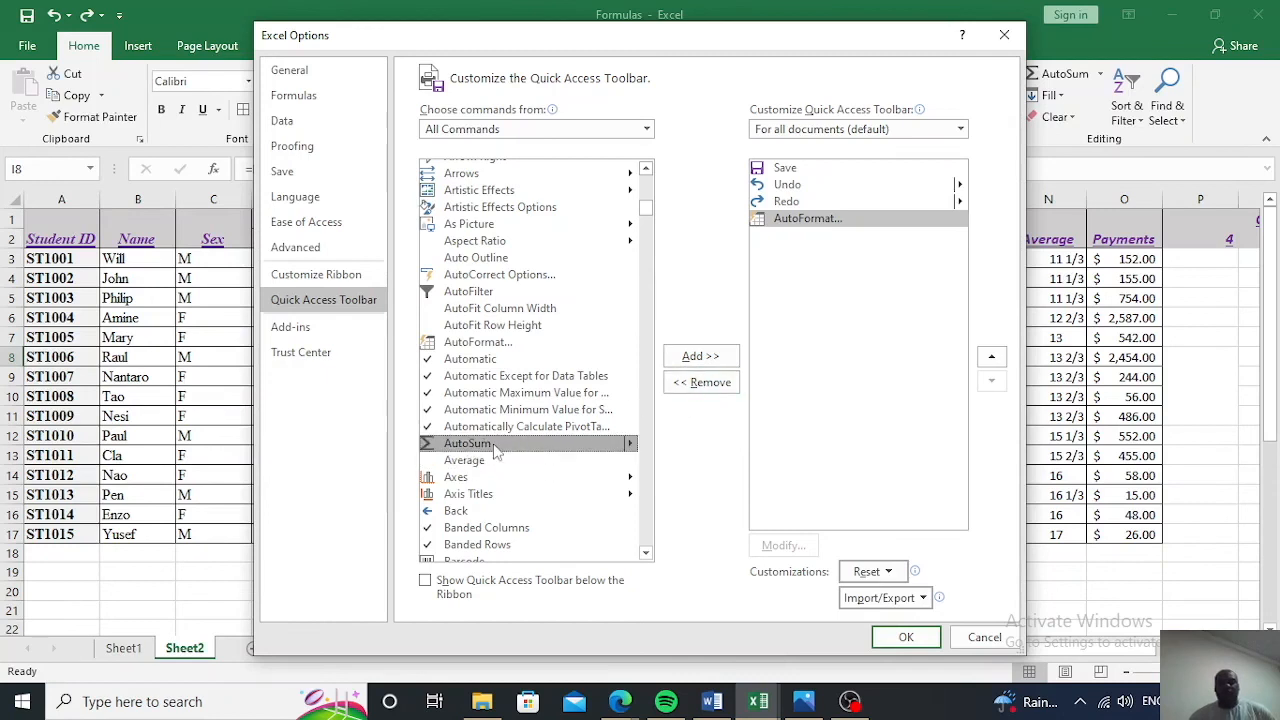
click(700, 357)
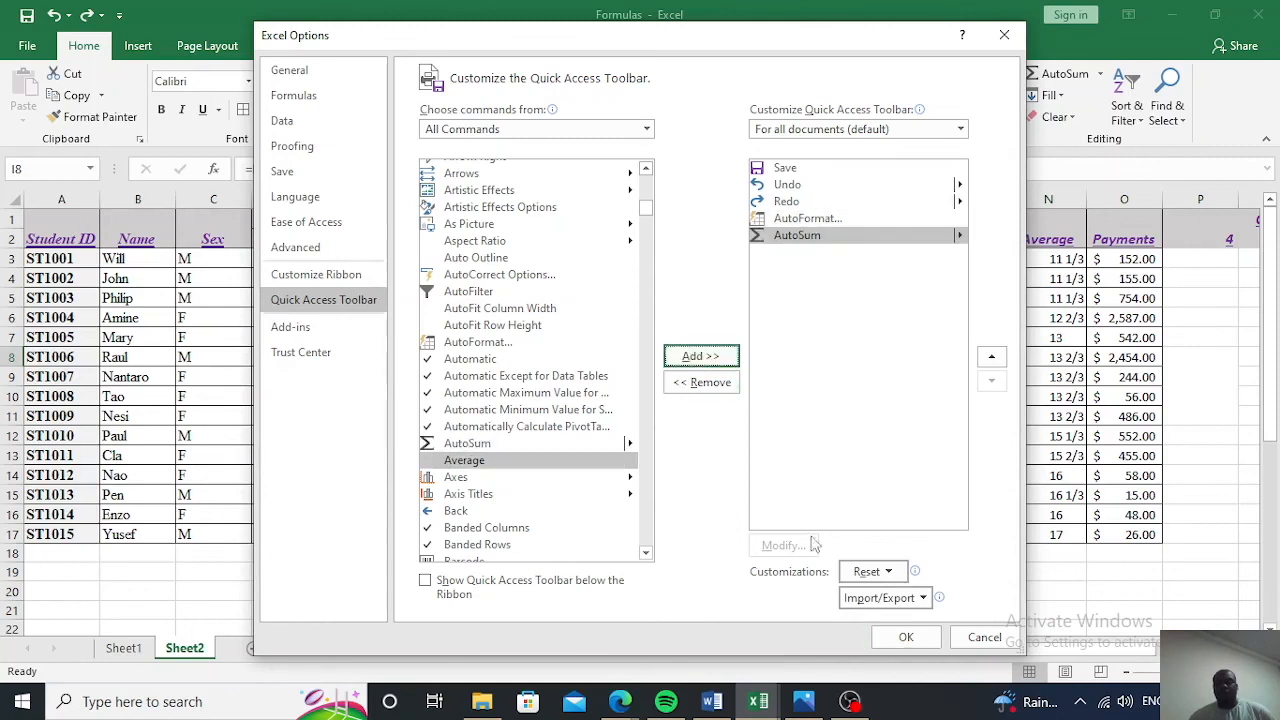
click(903, 638)
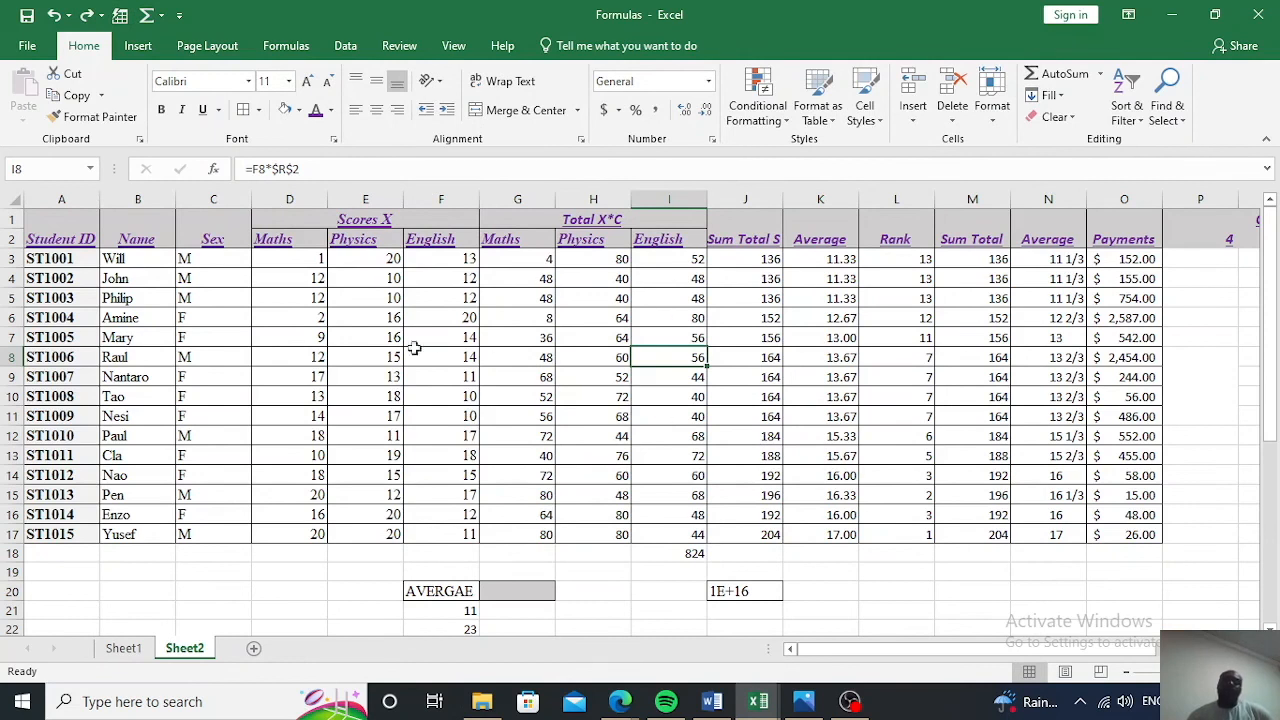
Browse the AutoFormat styles for the student score table and apply the Colorful 2 format
click(501, 381)
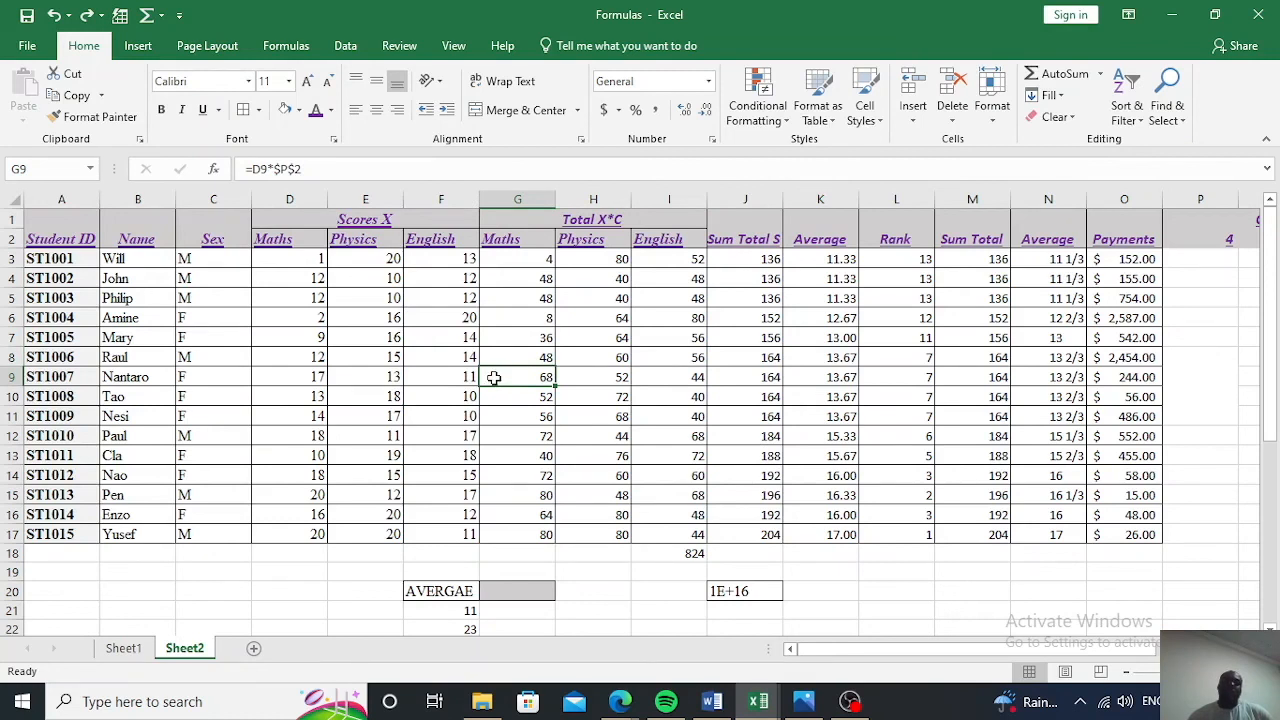
click(120, 15)
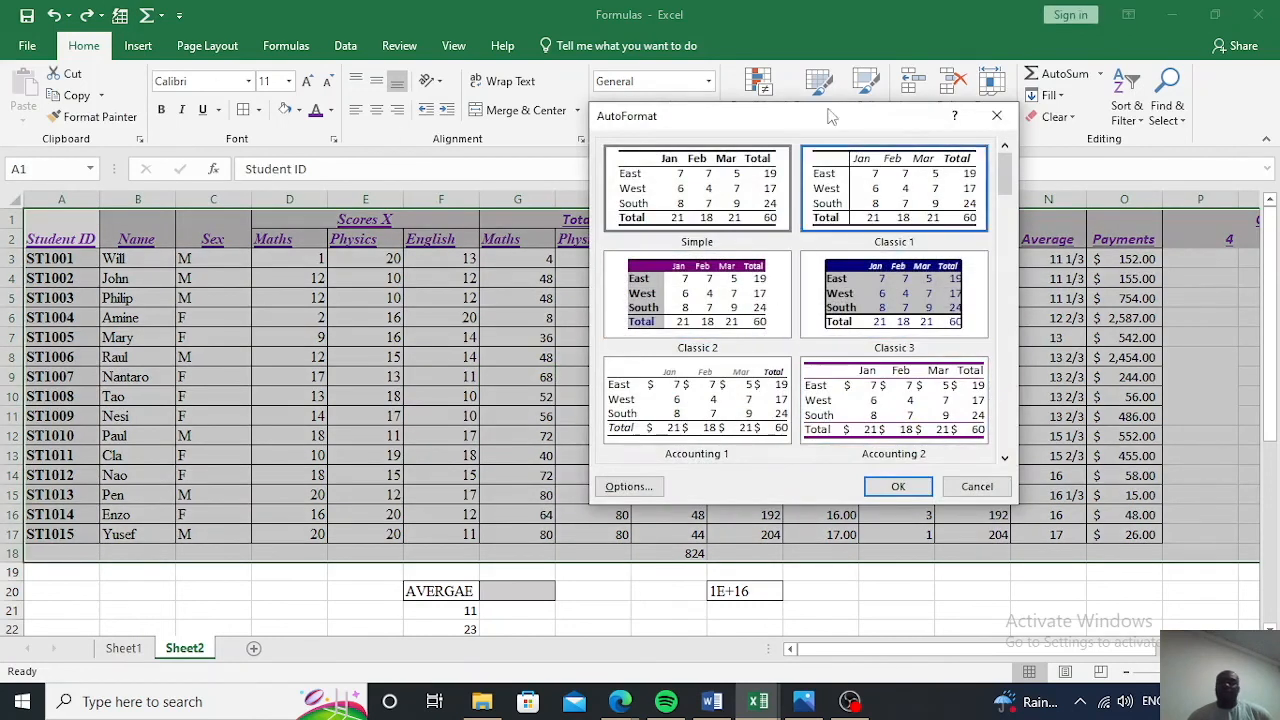
drag(797, 122, 437, 141)
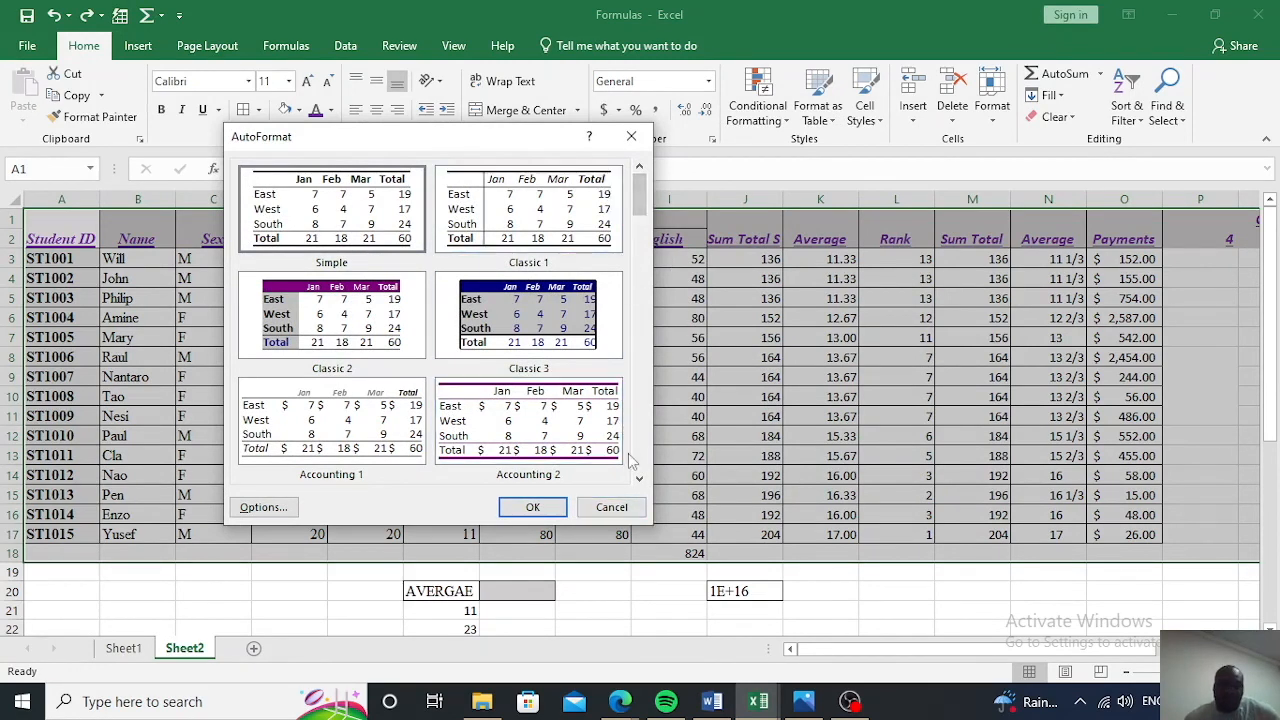
click(640, 481)
click(640, 481)
click(640, 481)
click(640, 481)
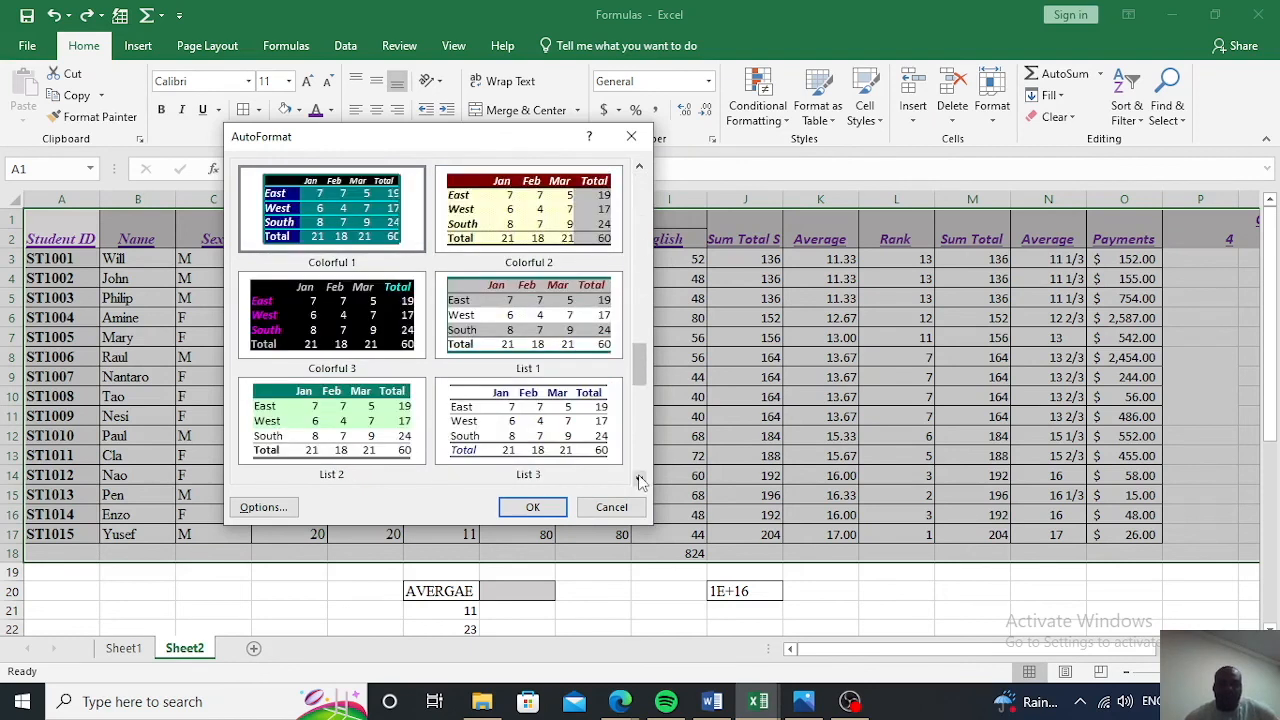
click(640, 481)
click(640, 481)
drag(640, 478, 640, 365)
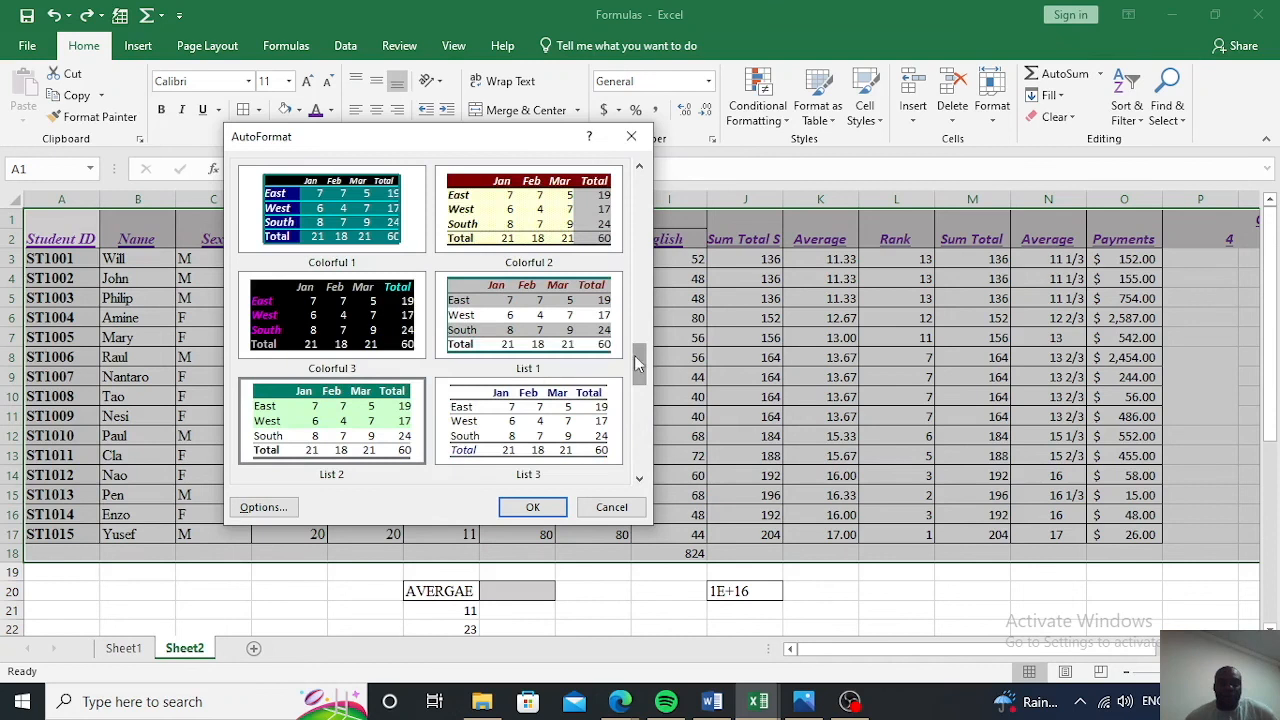
click(495, 211)
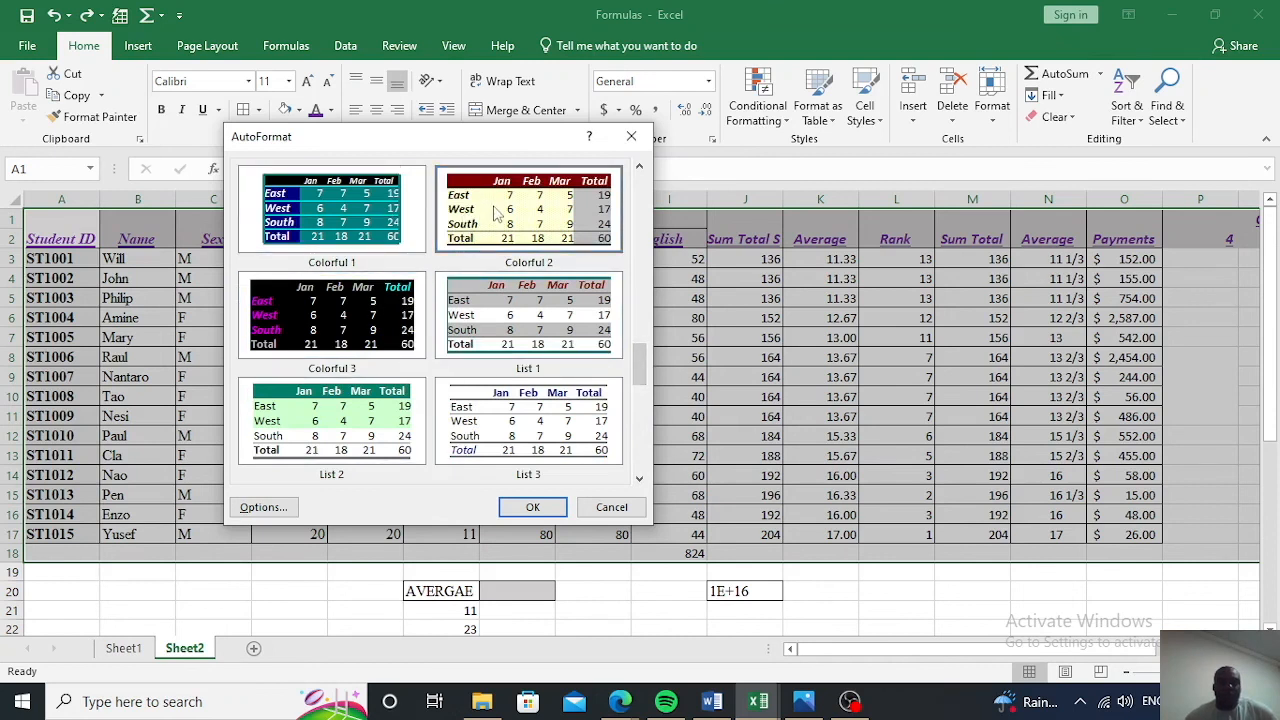
click(533, 507)
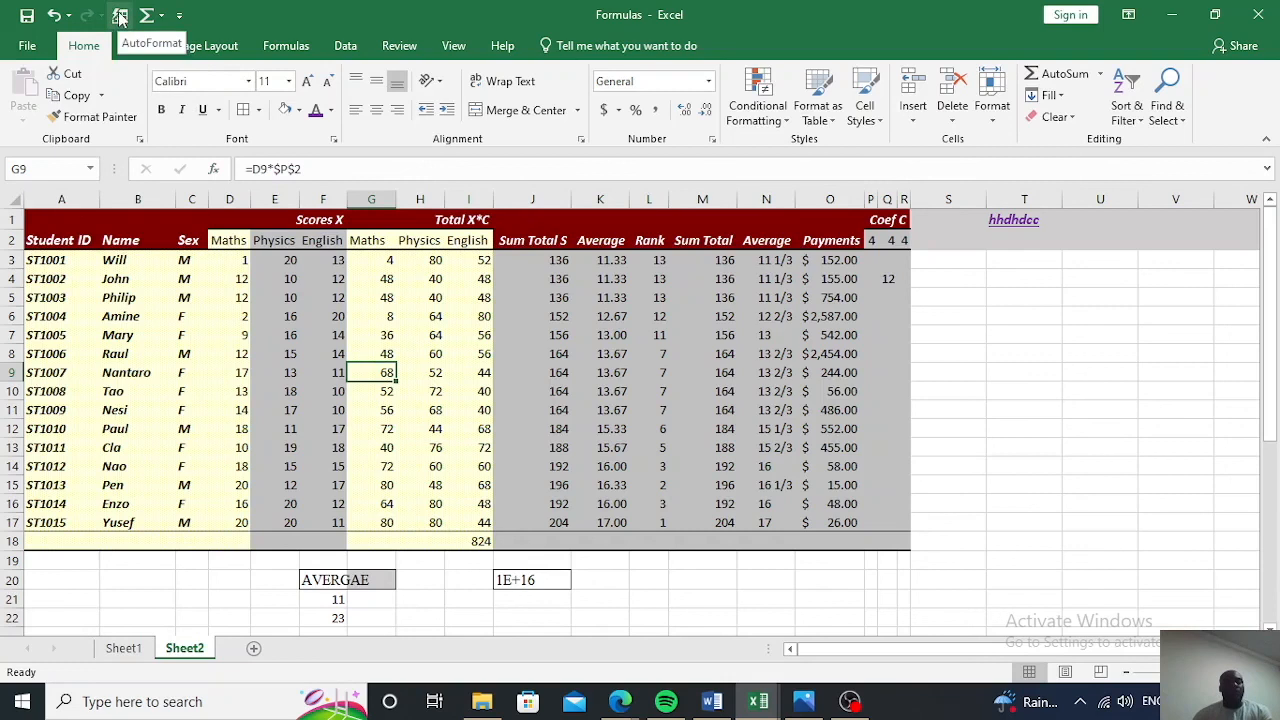
Replace the score table's formatting with the Classic 2 AutoFormat style
click(437, 358)
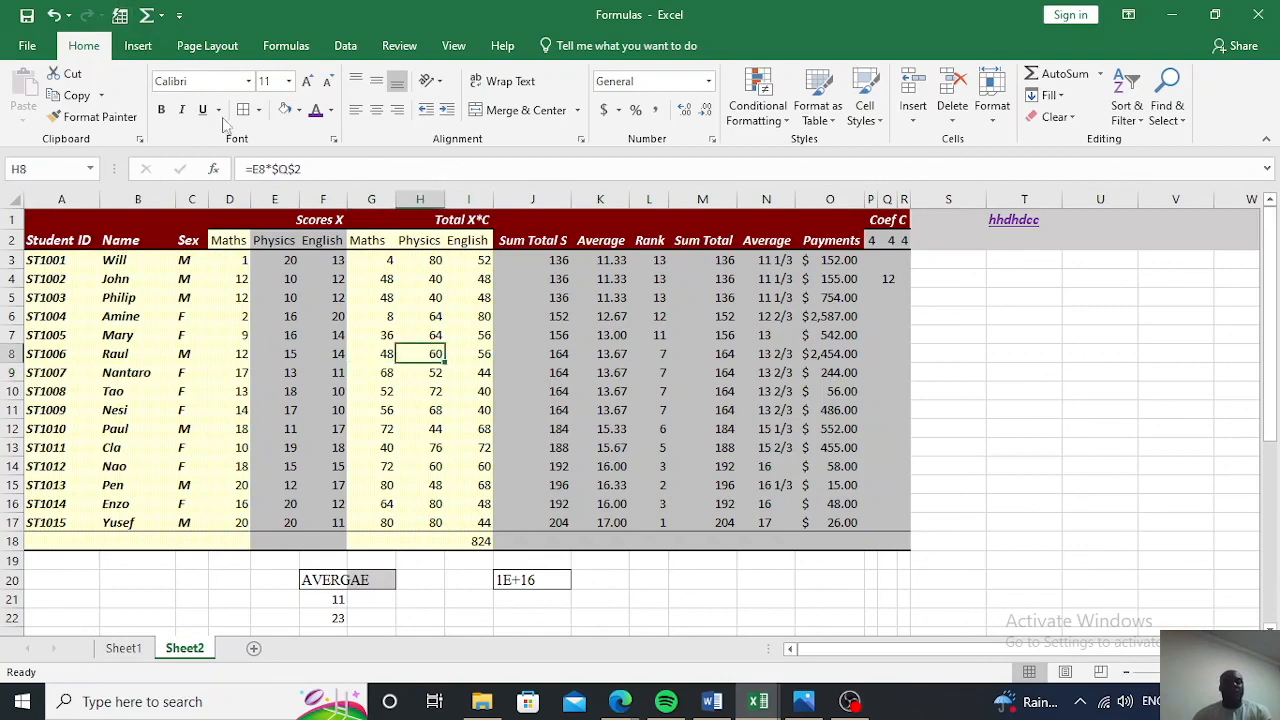
click(120, 16)
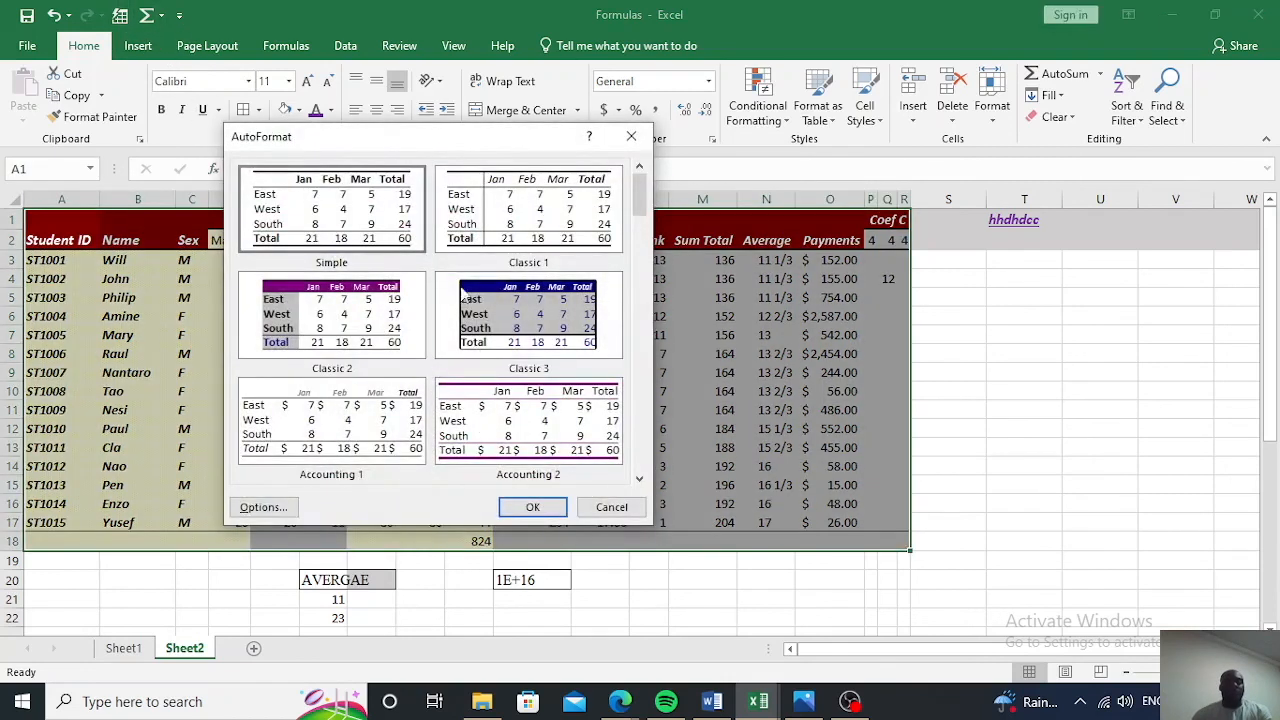
click(359, 337)
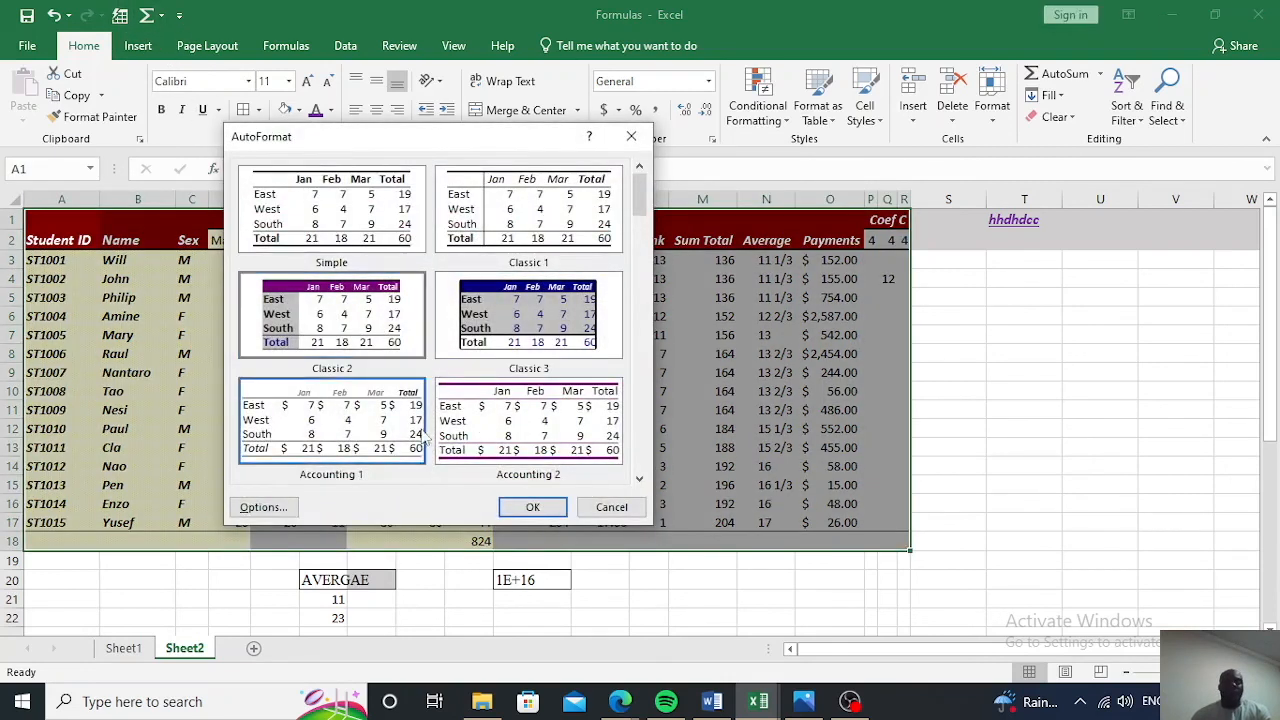
click(522, 507)
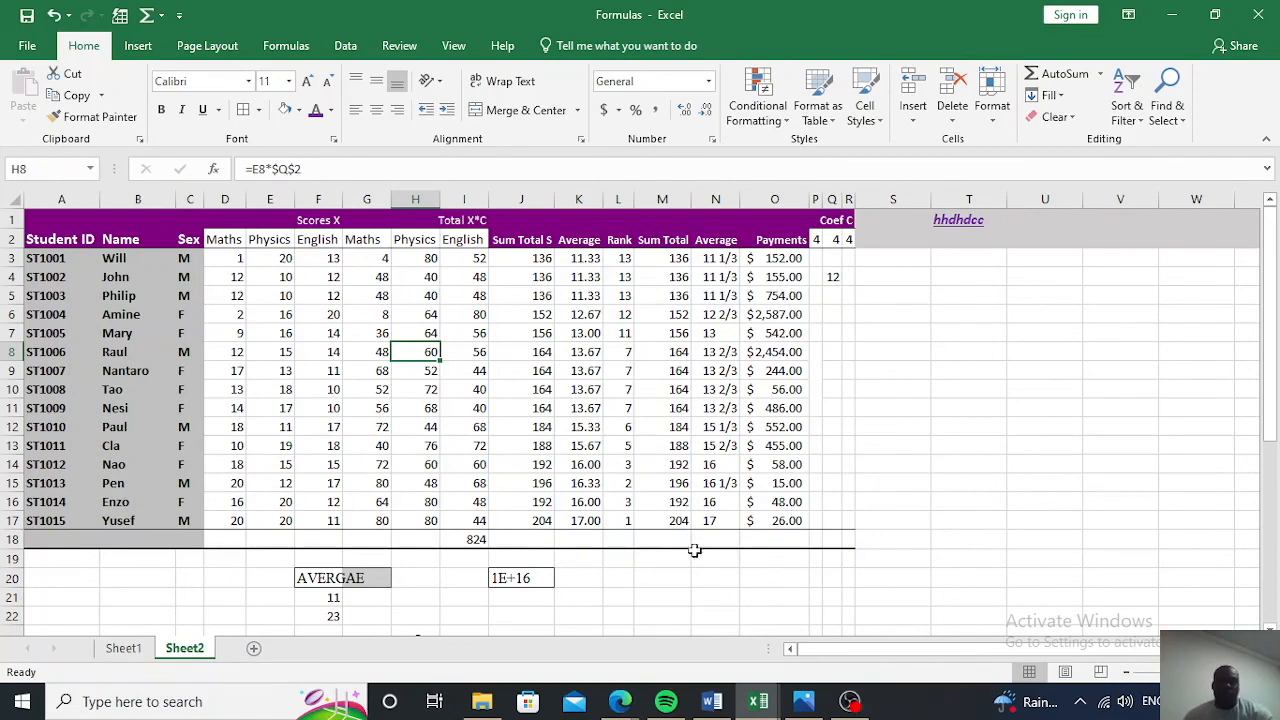
Undo both AutoFormat styles applied to the score table
key(ctrl+z)
key(ctrl+z)
key(ctrl+y)
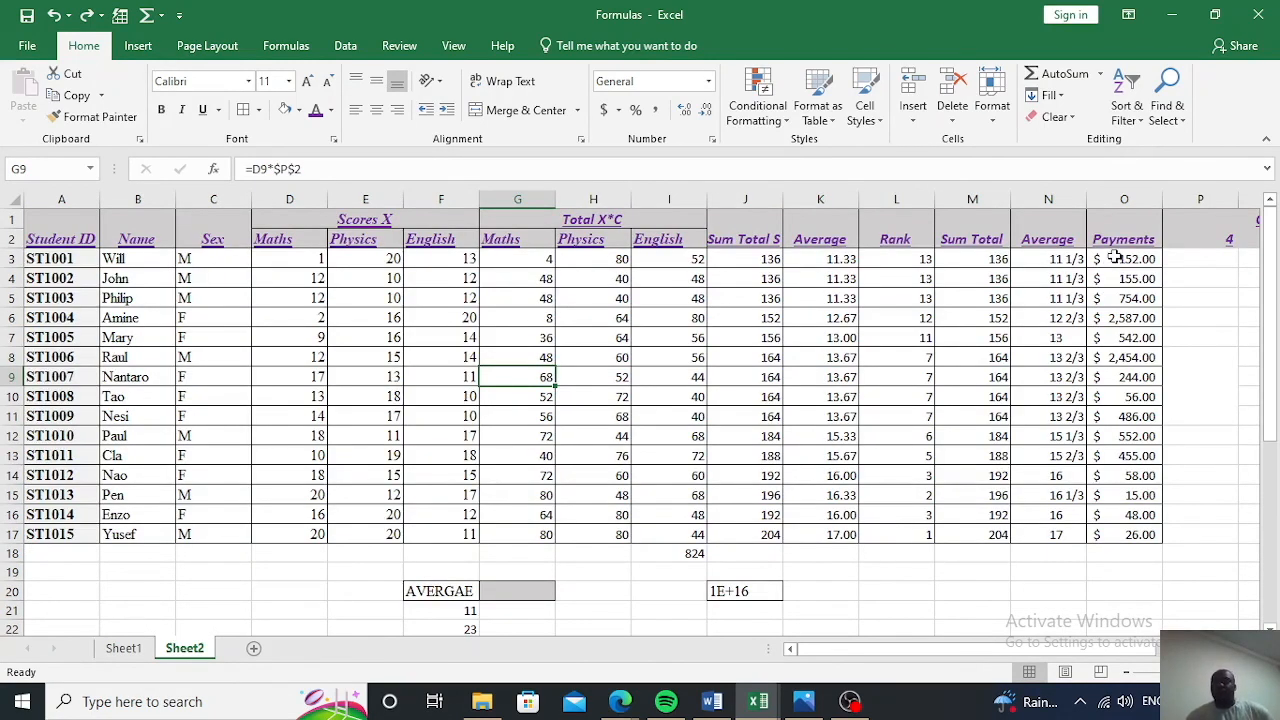
drag(1117, 258, 60, 536)
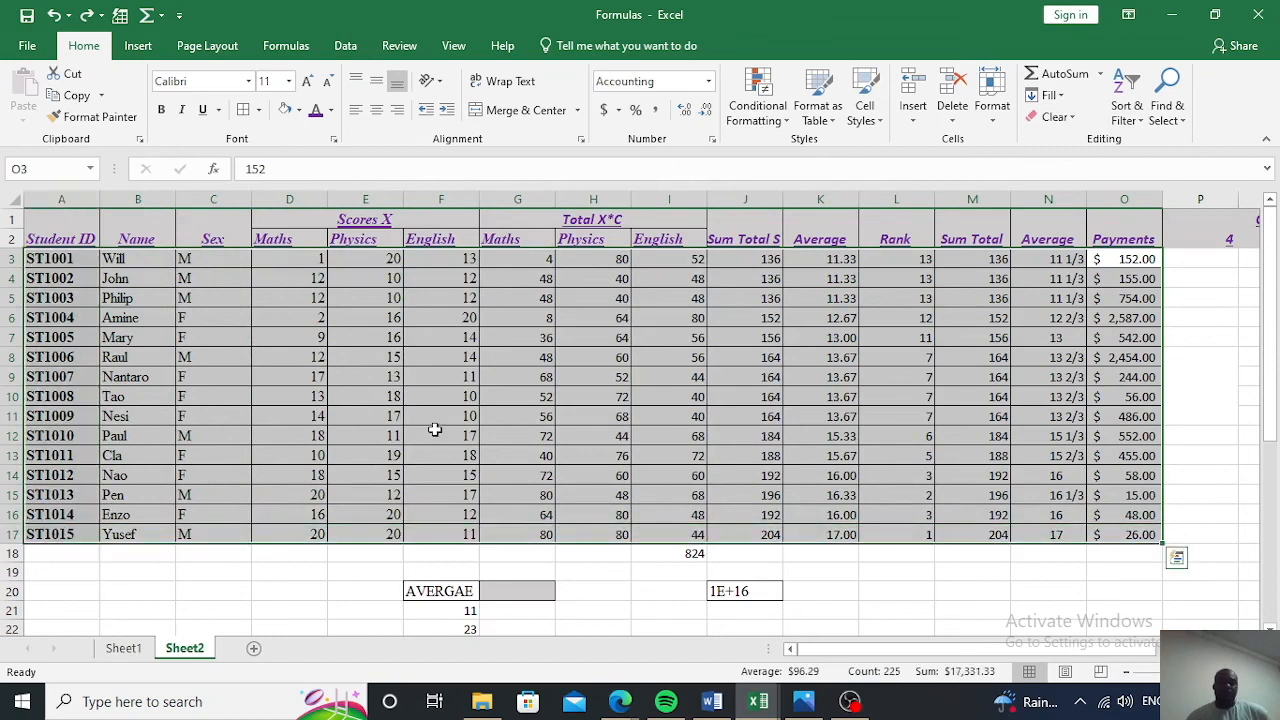
click(367, 319)
click(580, 364)
click(756, 330)
click(748, 446)
click(620, 420)
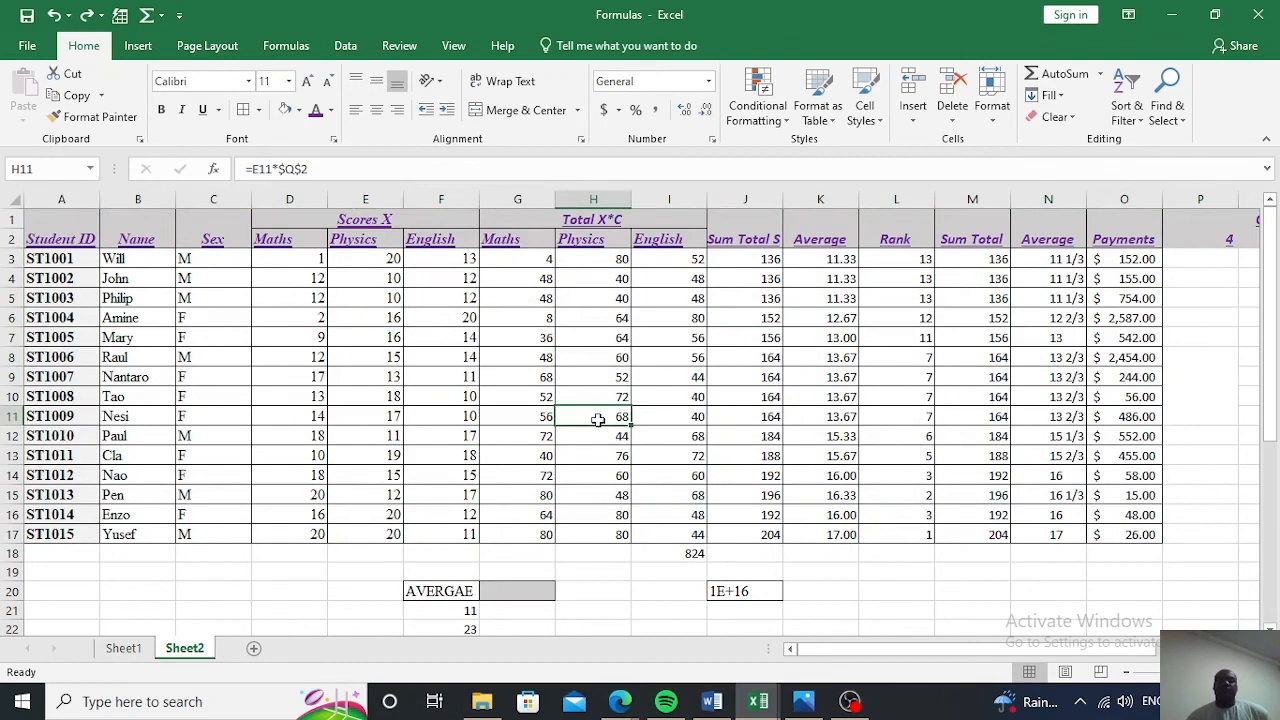